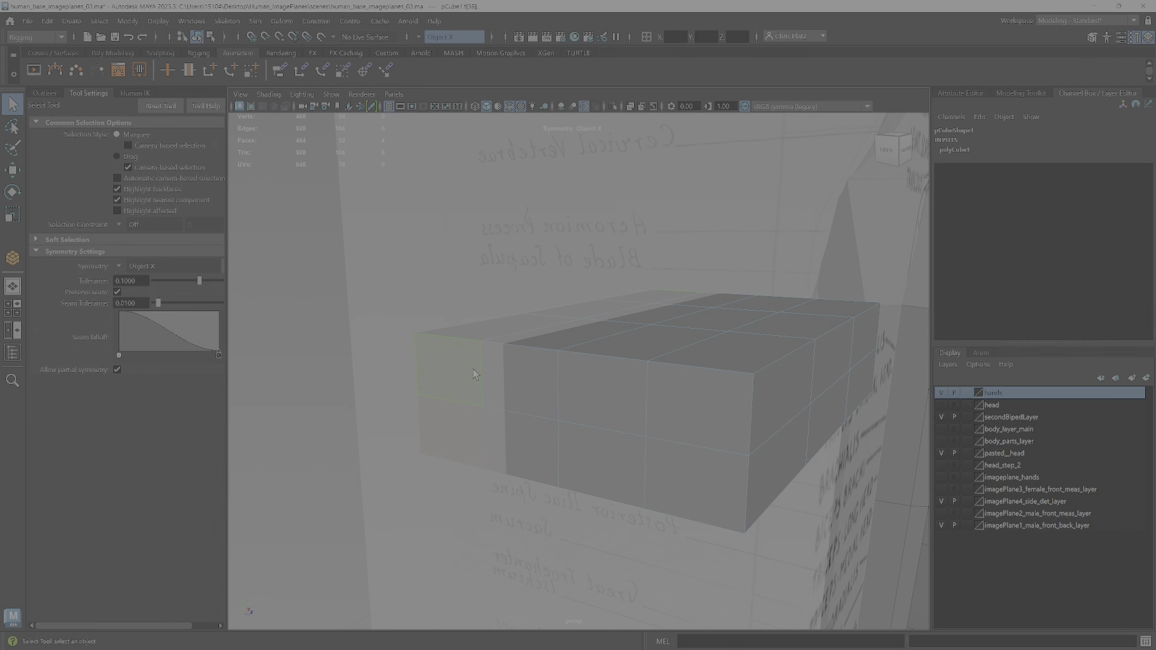
# - Select all vertices on one end of the palm block and turn symmetry off
pyautogui.scroll(-2, 464, 409)
pyautogui.keyDown('alt'); pyautogui.moveTo(473, 411); pyautogui.dragTo(391, 413); pyautogui.keyUp('alt')
pyautogui.moveTo(523, 315); pyautogui.dragTo(461, 315, button='right')
pyautogui.keyDown('alt'); pyautogui.moveTo(540, 408); pyautogui.dragTo(509, 394); pyautogui.keyUp('alt')
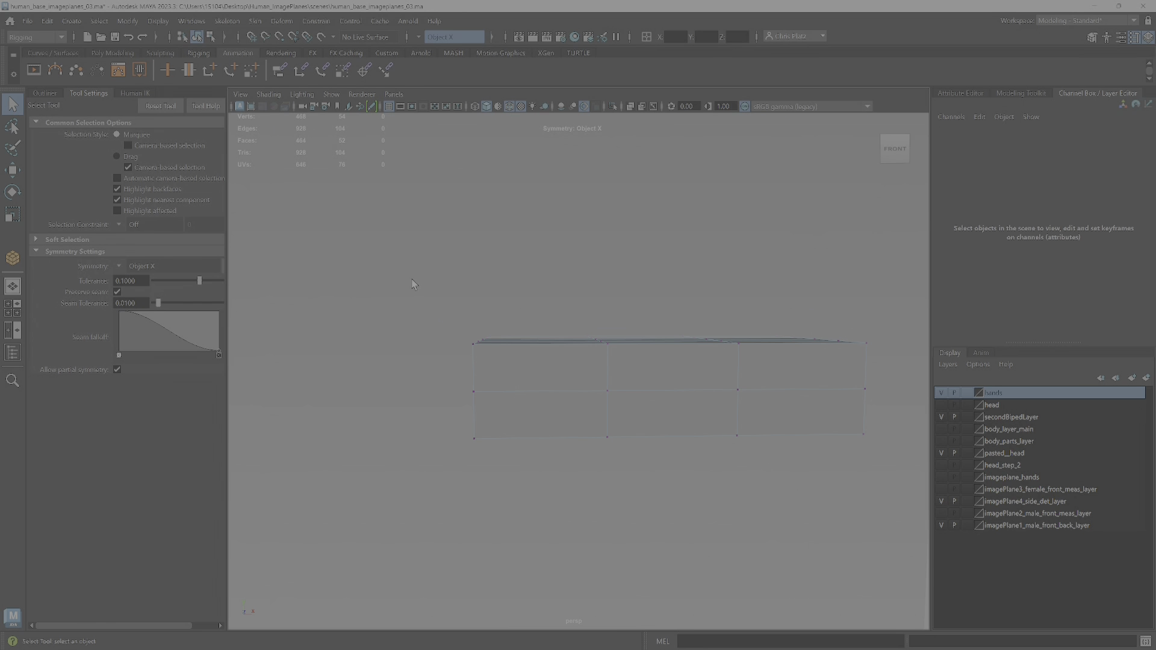
pyautogui.moveTo(413, 279); pyautogui.dragTo(544, 524)
pyautogui.scroll(-2, 633, 486)
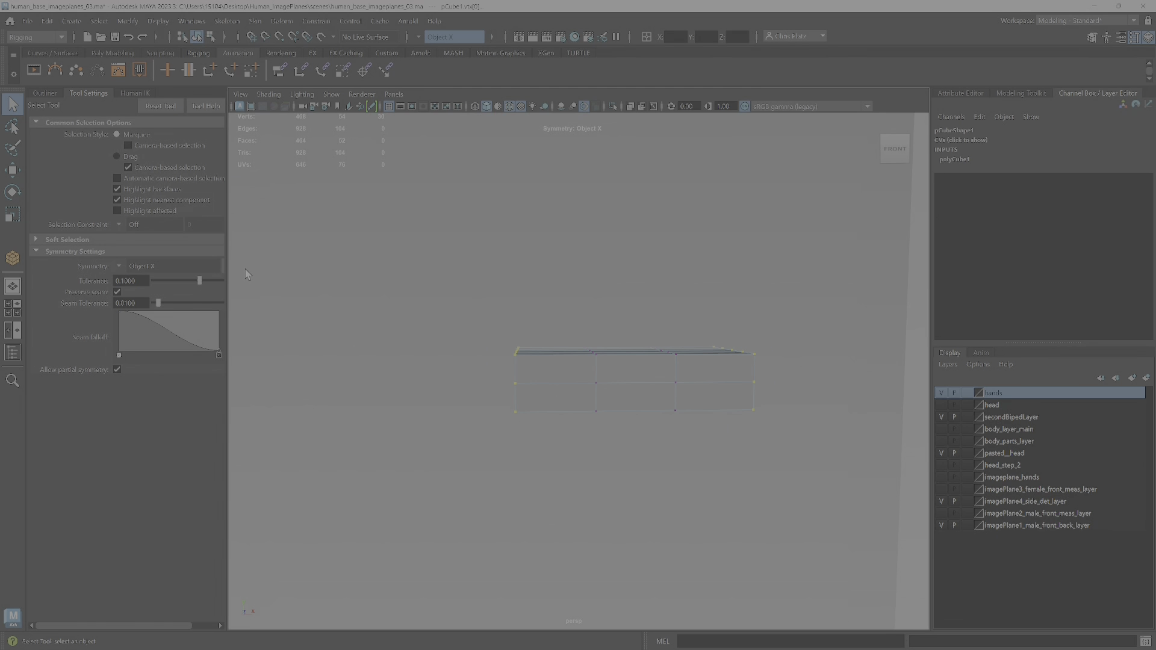
pyautogui.click(126, 265)
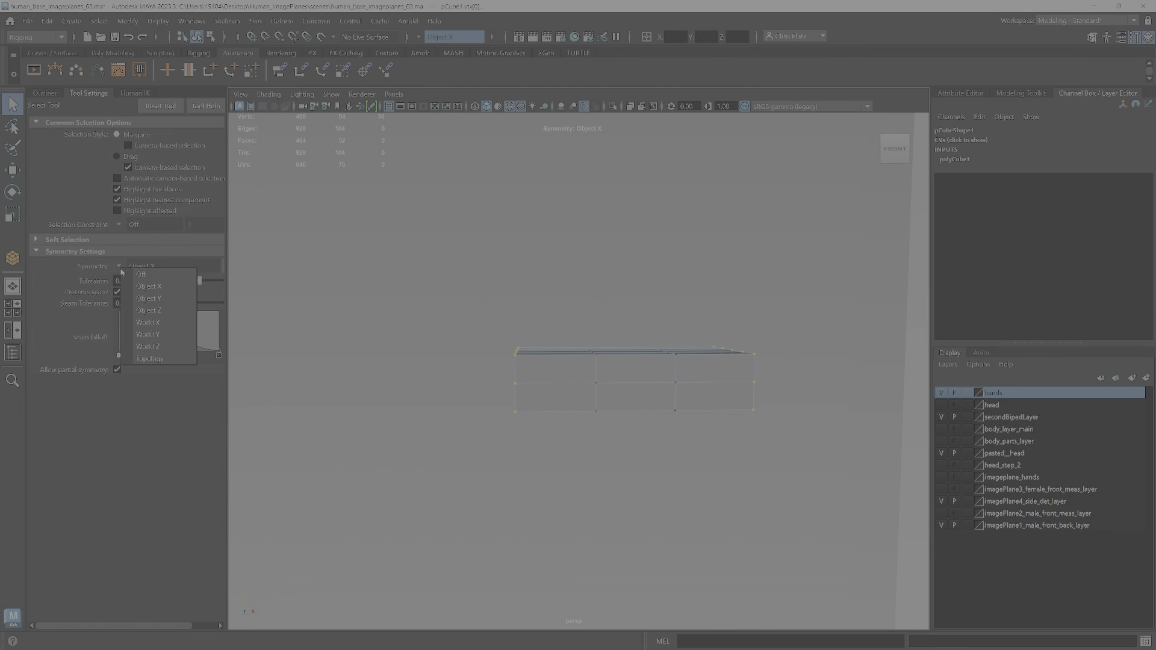
pyautogui.click(134, 265)
# - Enable soft selection for the end vertices and widen the falloff radius to about 7.5
pyautogui.click(35, 240)
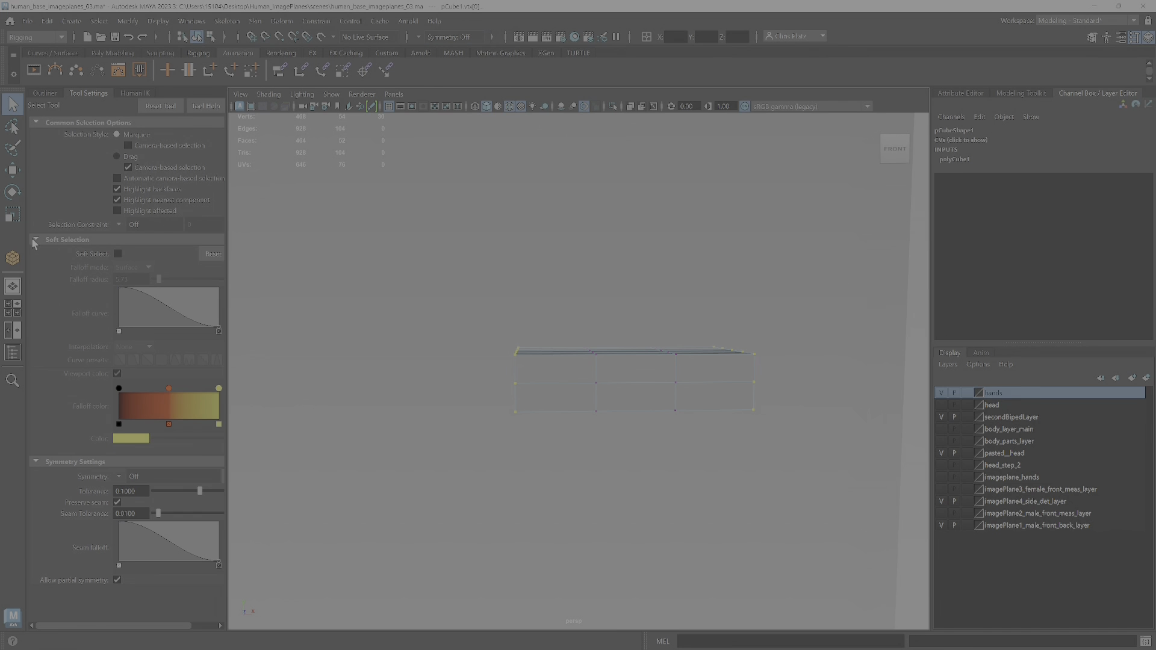
pyautogui.press('b')
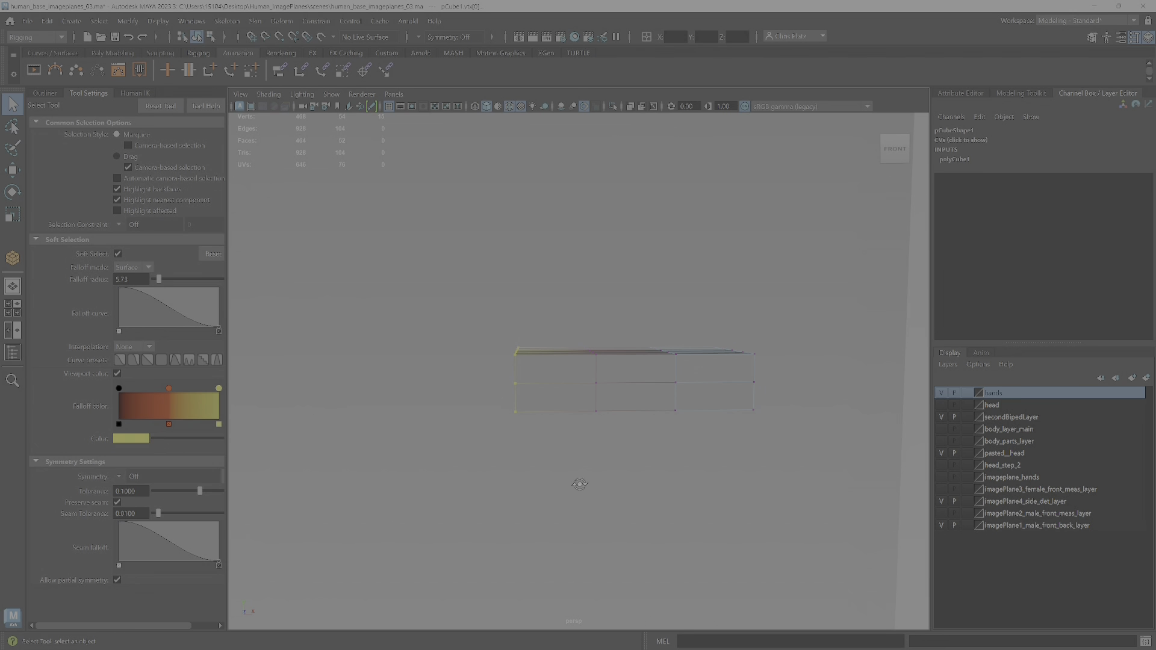
pyautogui.keyDown('alt'); pyautogui.moveTo(581, 483); pyautogui.dragTo(580, 486); pyautogui.keyUp('alt')
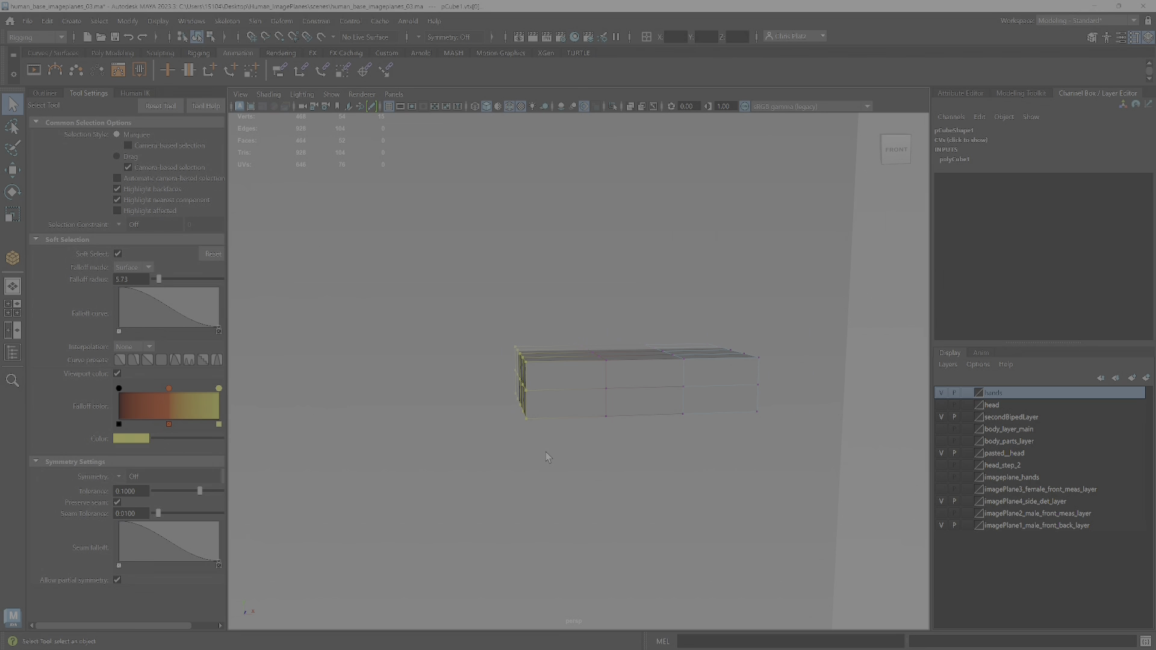
pyautogui.moveTo(523, 410); pyautogui.dragTo(664, 421)
pyautogui.keyDown('alt'); pyautogui.moveTo(768, 398); pyautogui.dragTo(671, 399); pyautogui.keyUp('alt')
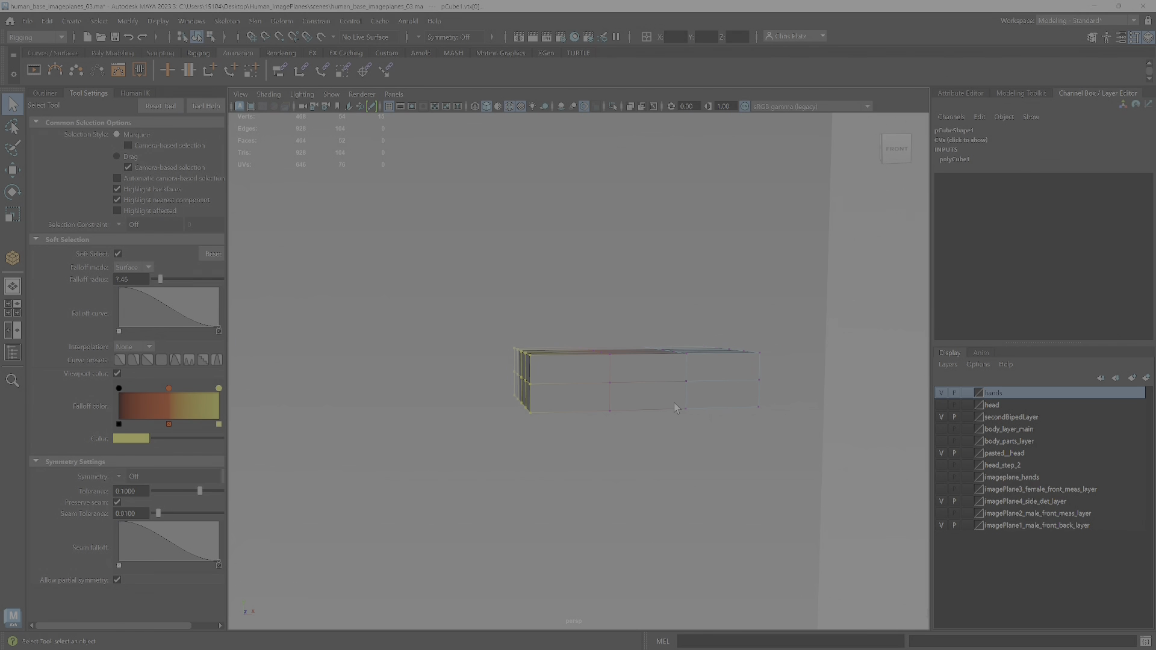
# - Snap the scale pivot to the block's upper edge and scale the selected end vertically to about half its height
pyautogui.press('r')
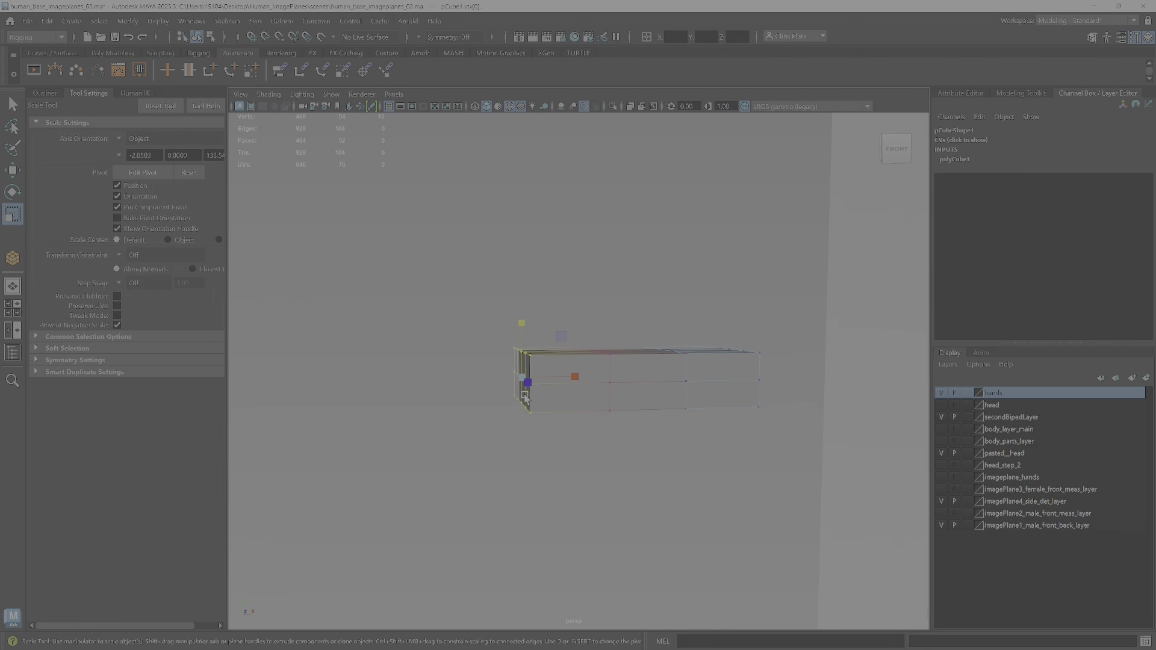
pyautogui.keyDown('alt'); pyautogui.moveTo(524, 397); pyautogui.dragTo(541, 394); pyautogui.keyUp('alt')
pyautogui.press('d')
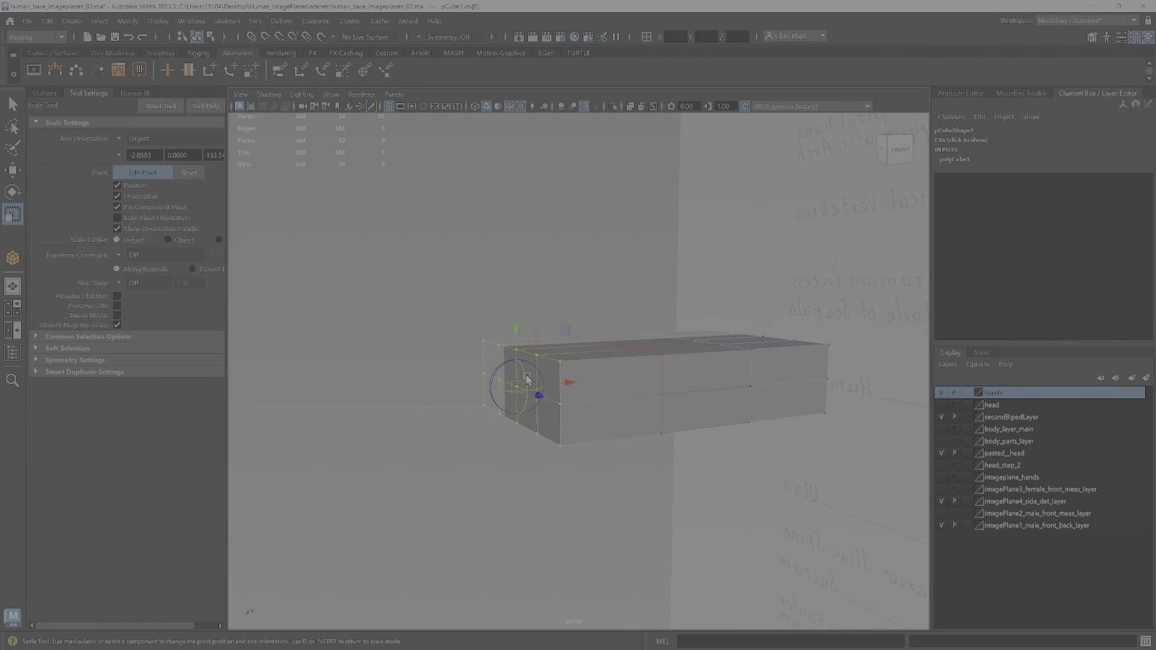
pyautogui.press('v')
pyautogui.moveTo(520, 389); pyautogui.dragTo(515, 350)
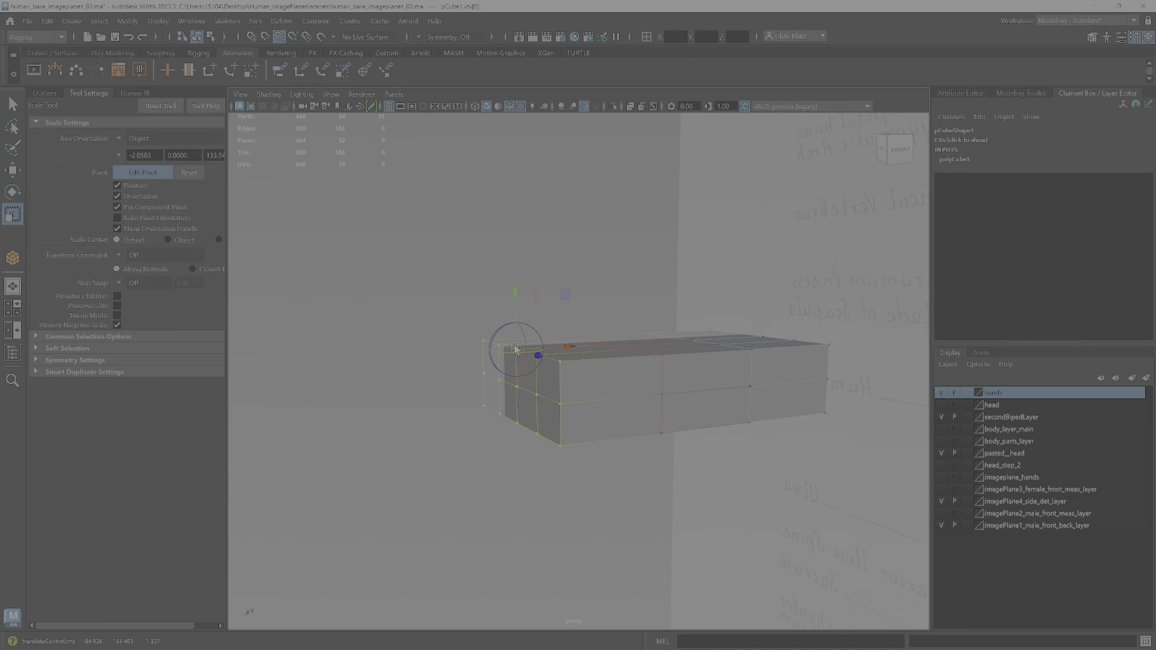
pyautogui.press('d')
pyautogui.moveTo(516, 295); pyautogui.dragTo(521, 324)
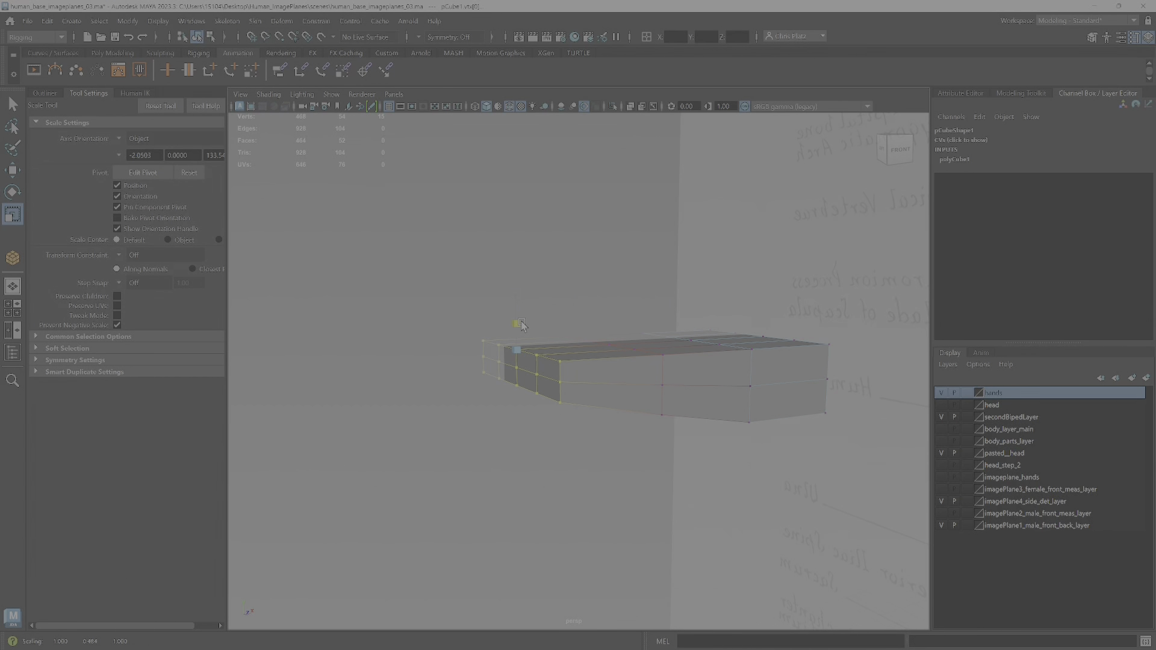
# - Reset the Move tool's custom pivot for the tapered end of the block
pyautogui.keyDown('alt'); pyautogui.moveTo(605, 438); pyautogui.dragTo(567, 425); pyautogui.keyUp('alt')
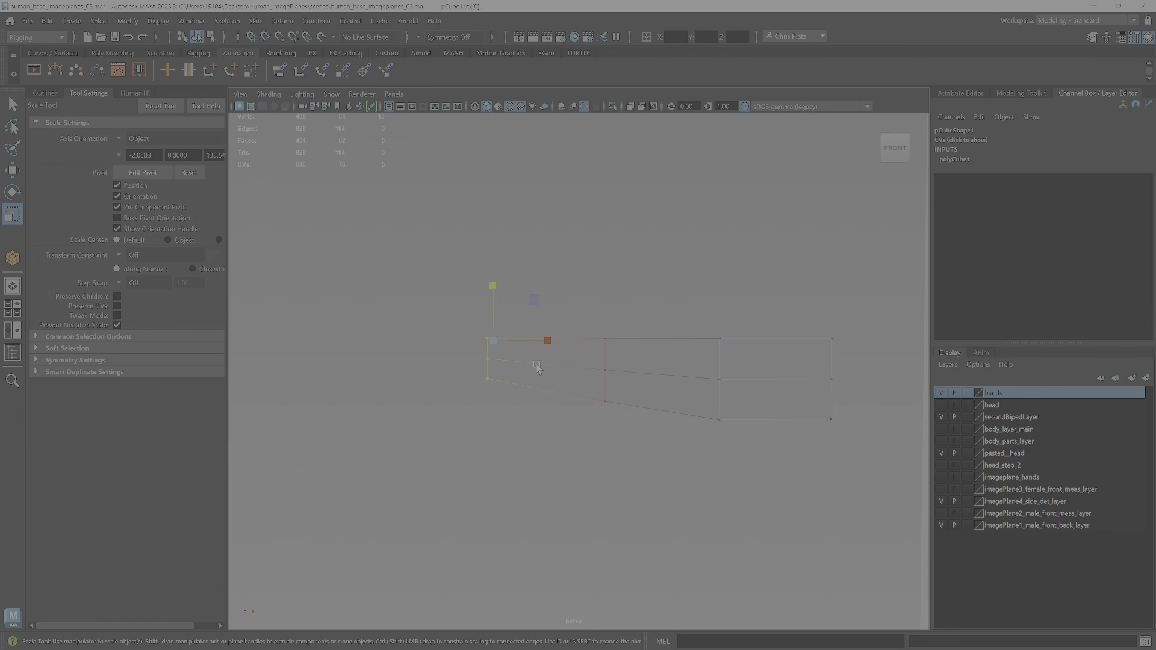
pyautogui.moveTo(541, 388)
pyautogui.keyDown('alt'); pyautogui.mouseDown()
pyautogui.moveTo(569, 391)
pyautogui.moveTo(544, 381)
pyautogui.mouseUp(); pyautogui.keyUp('alt')
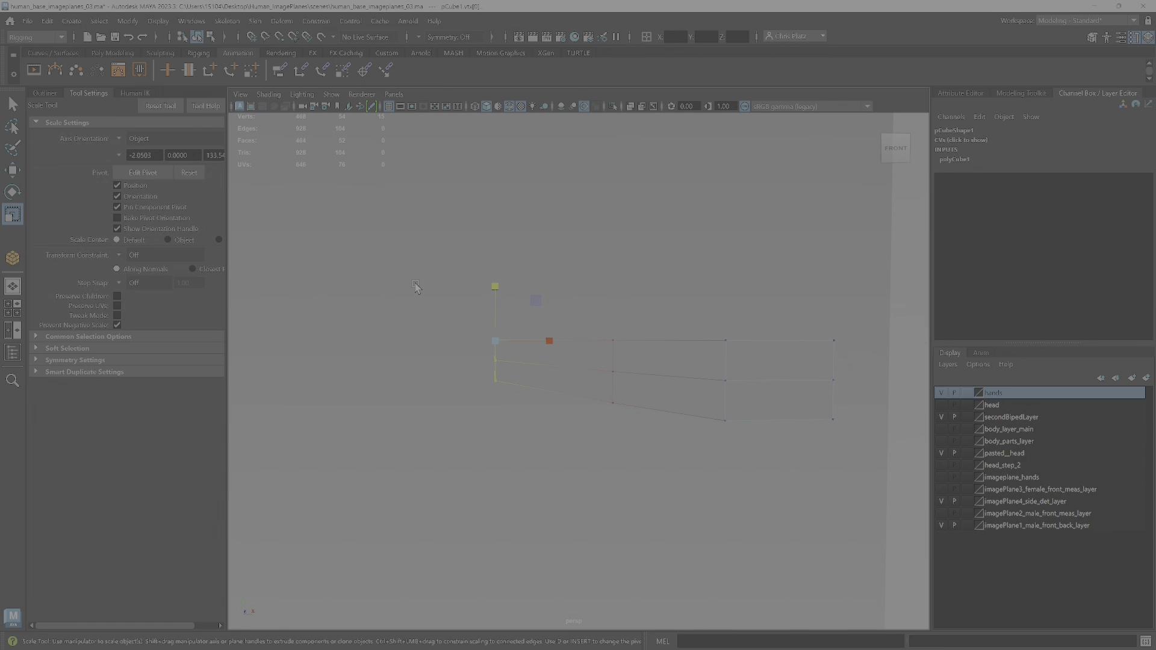
pyautogui.press('w')
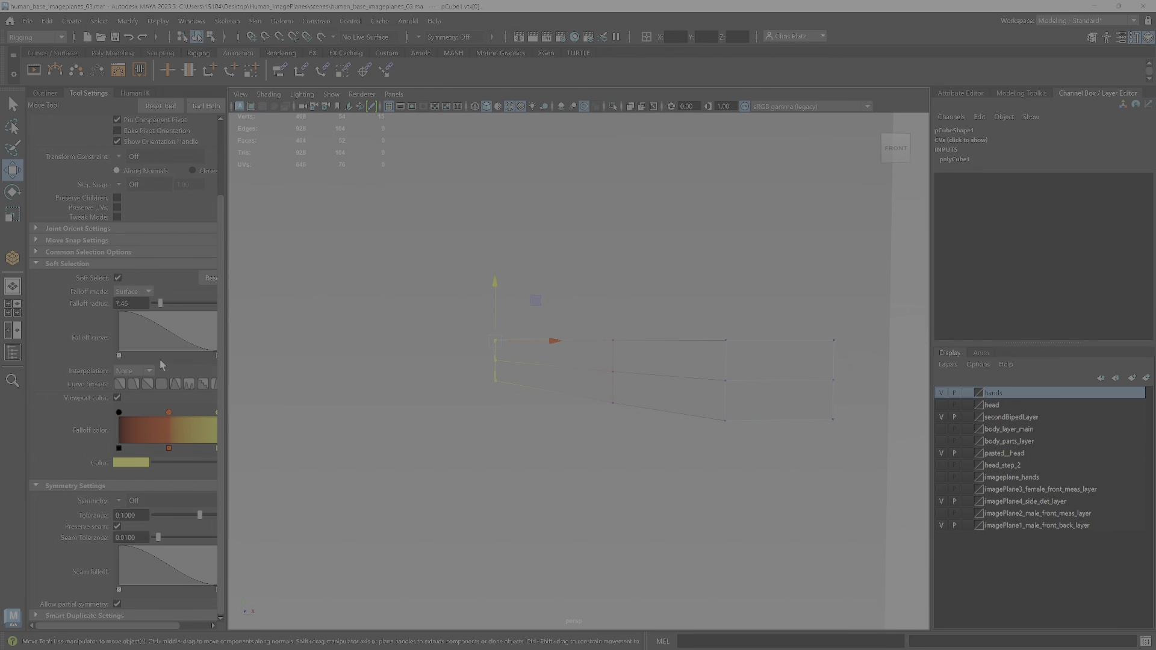
pyautogui.scroll(3, 146, 257)
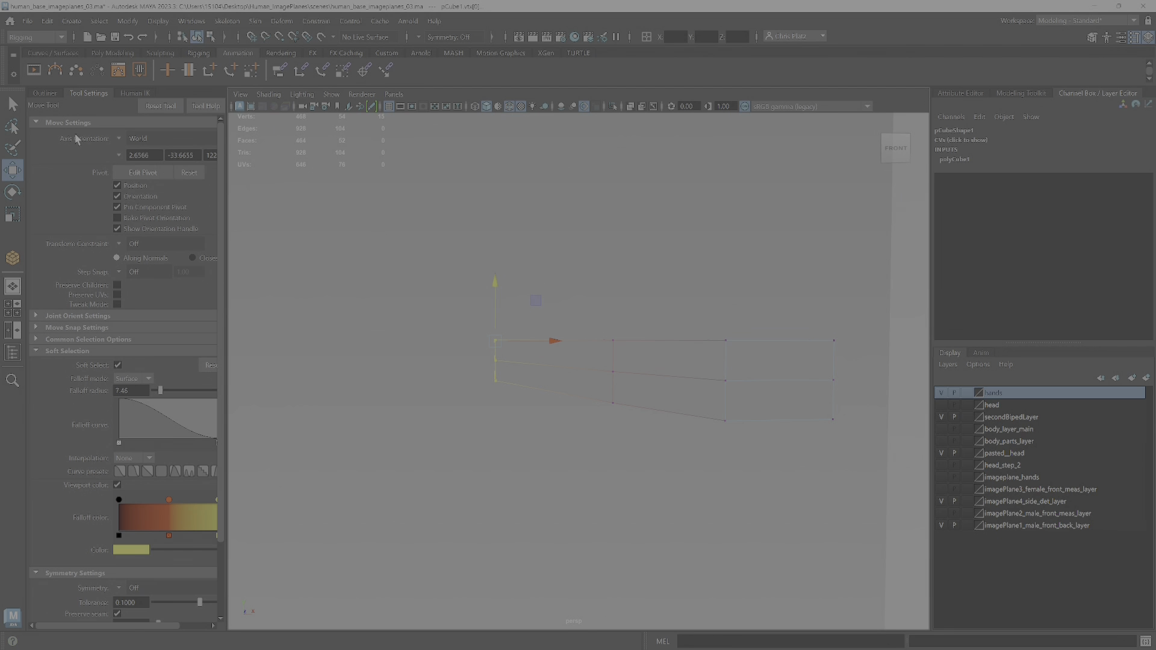
pyautogui.click(187, 174)
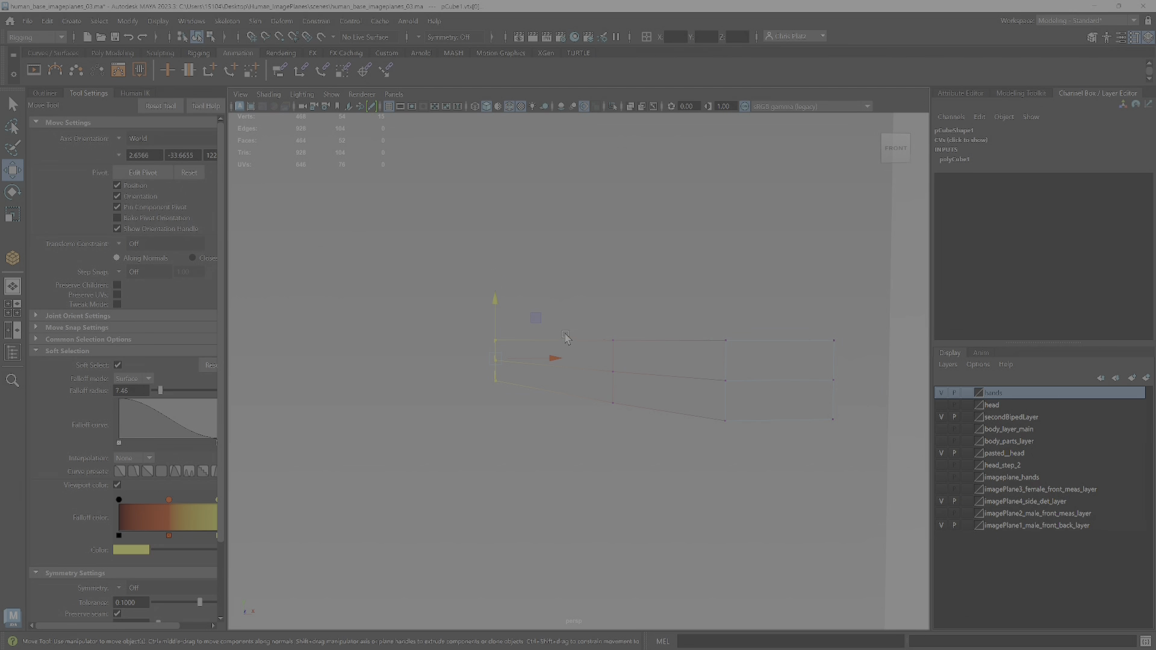
# - Make the imageplane_hands layer visible and look straight along the vertical axis at the palm block over the hand drawing
pyautogui.keyDown('alt'); pyautogui.moveTo(564, 357); pyautogui.dragTo(754, 377); pyautogui.keyUp('alt')
pyautogui.click(942, 500)
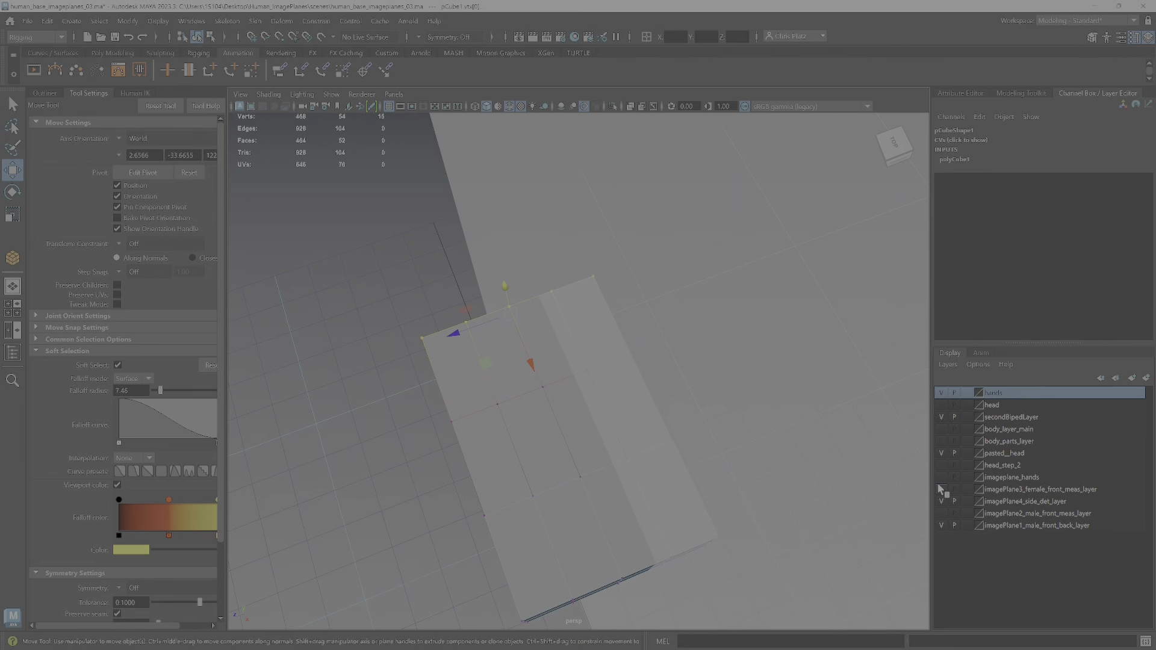
pyautogui.click(942, 477)
pyautogui.keyDown('alt'); pyautogui.moveTo(699, 482); pyautogui.dragTo(639, 483); pyautogui.keyUp('alt')
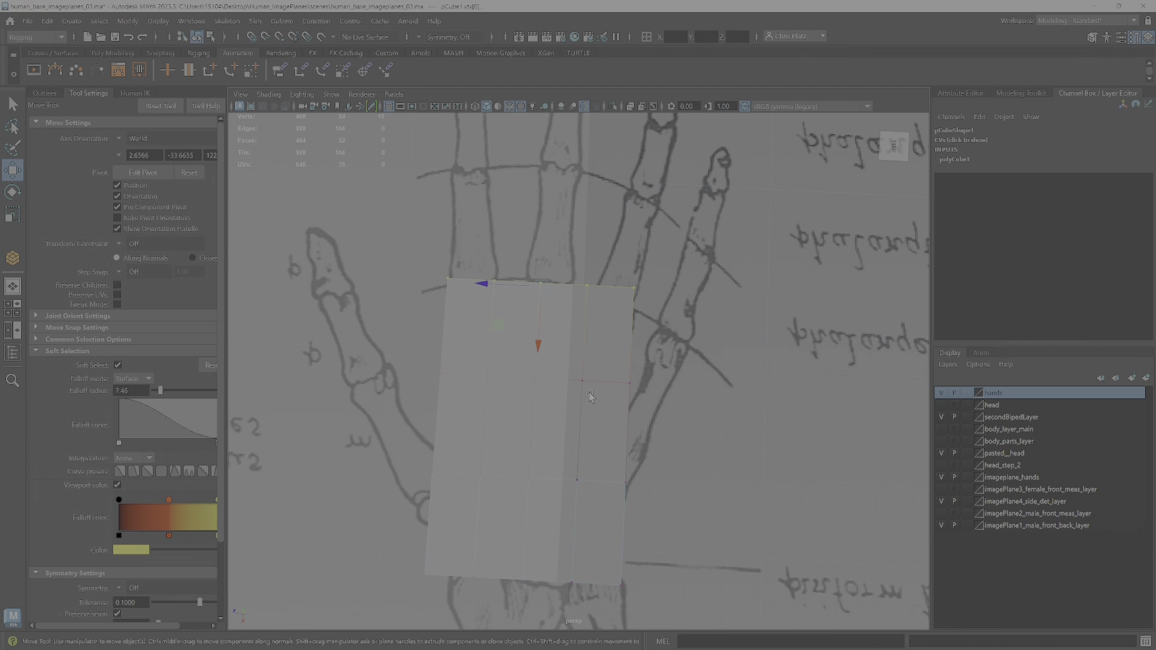
pyautogui.keyDown('alt'); pyautogui.moveTo(591, 398); pyautogui.dragTo(626, 380); pyautogui.keyUp('alt')
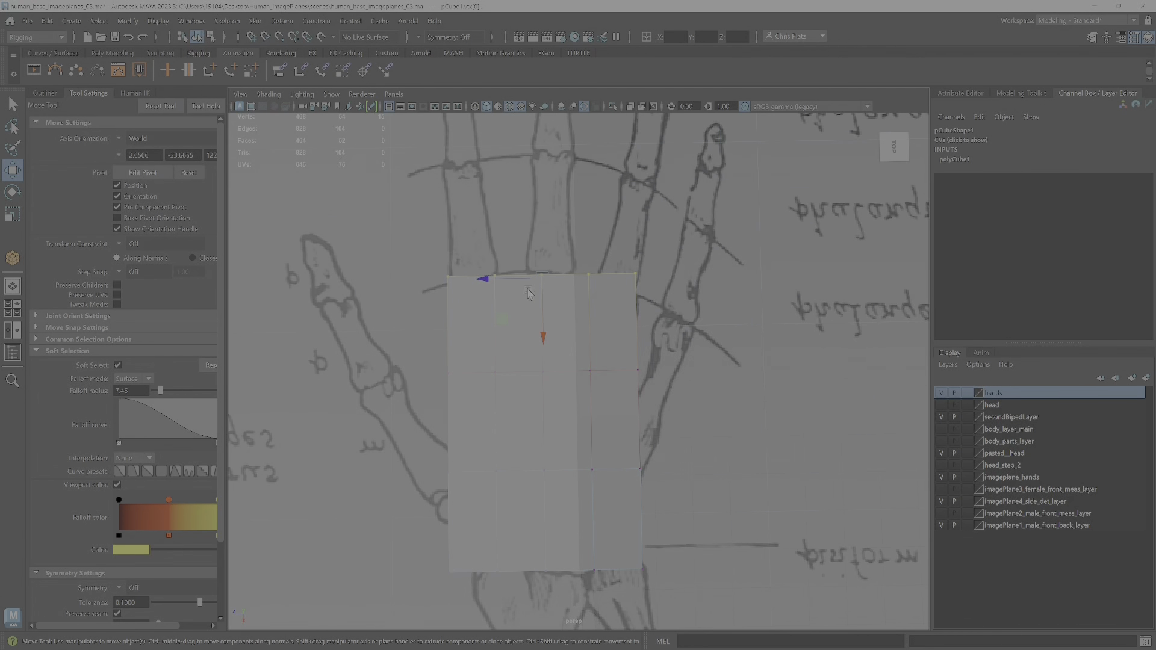
pyautogui.keyDown('alt'); pyautogui.moveTo(620, 336); pyautogui.dragTo(704, 429, button='middle'); pyautogui.keyUp('alt')
# - Turn off soft selection and move the index-finger corner vertices of the block onto the drawn knuckle line
pyautogui.rightClick(562, 364)
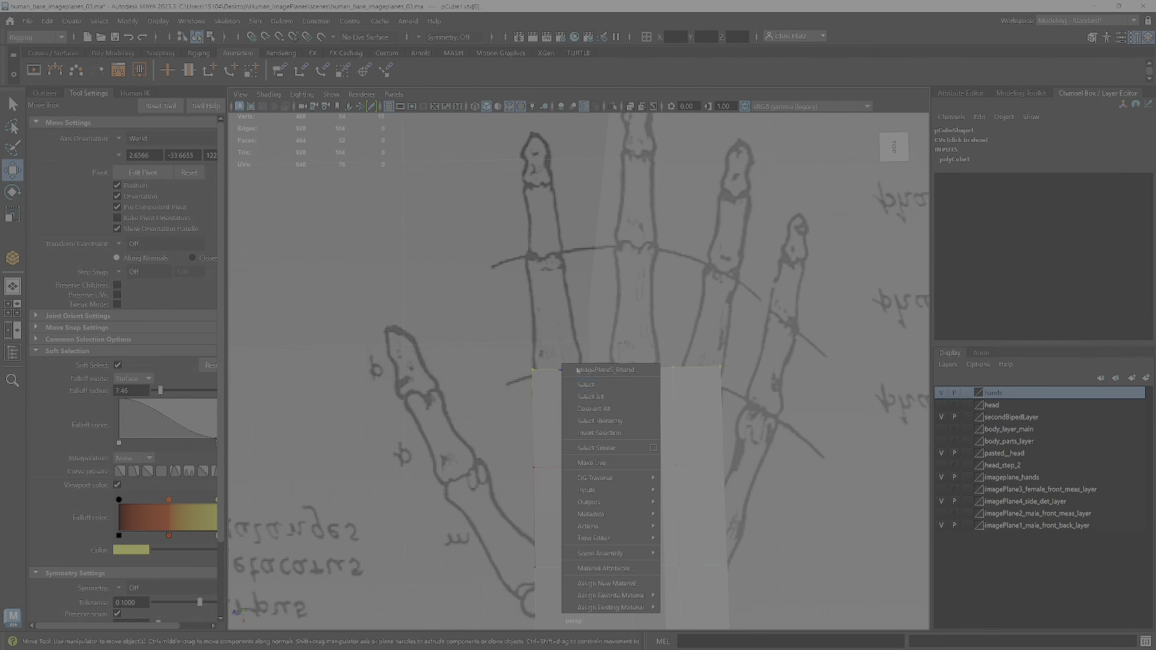
pyautogui.moveTo(565, 417); pyautogui.dragTo(521, 349, button='right')
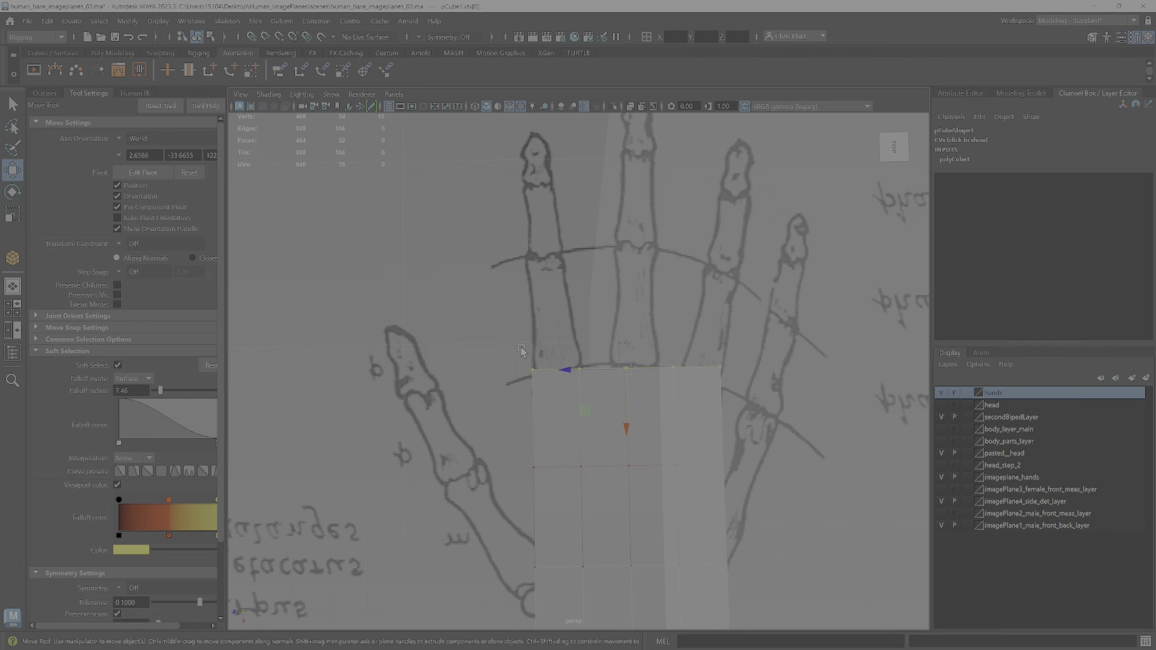
pyautogui.moveTo(558, 415); pyautogui.dragTo(535, 435)
pyautogui.hotkey('ctrl', 'z')
pyautogui.press('b')
pyautogui.moveTo(537, 428); pyautogui.dragTo(536, 437)
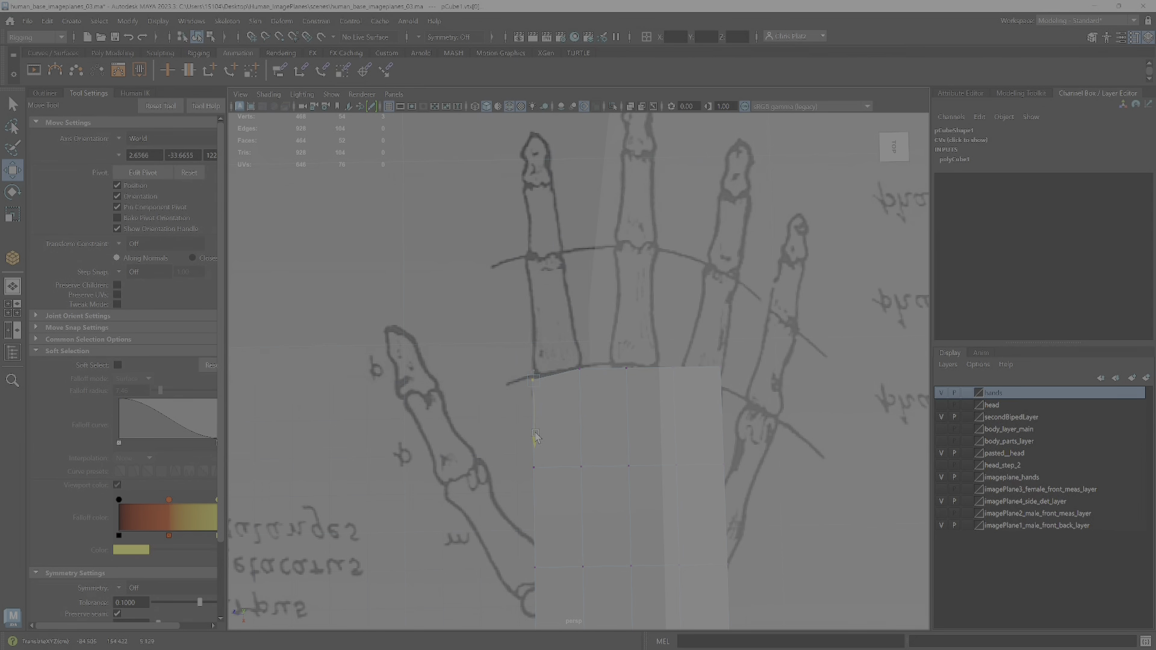
# - Move the end vertices on the ring and little finger side back to follow the drawn knuckle arc
pyautogui.click(673, 368)
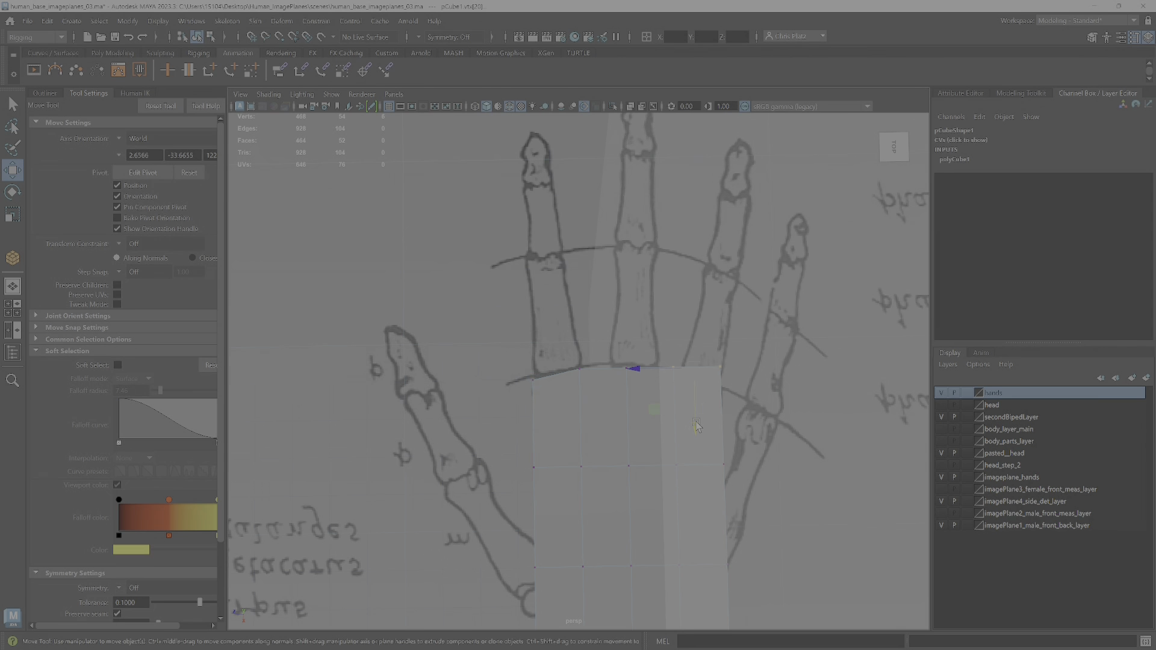
pyautogui.moveTo(696, 428); pyautogui.dragTo(695, 444)
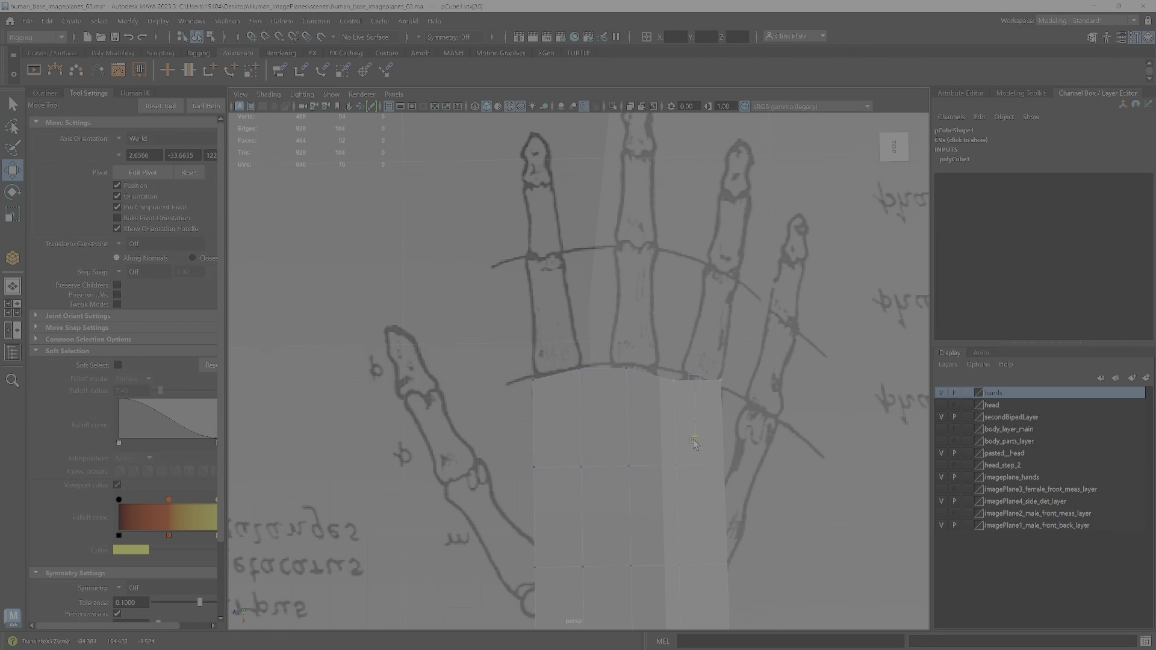
pyautogui.moveTo(701, 364); pyautogui.dragTo(678, 450)
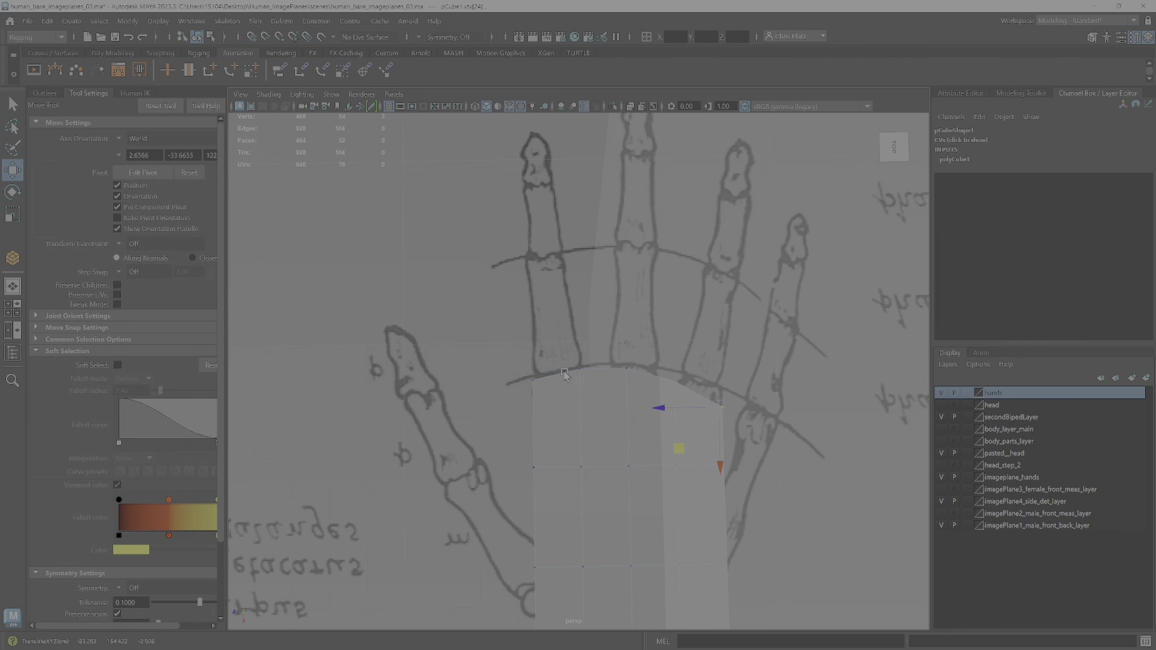
# - Return the palm block to object mode and turn on X-ray display to reveal the hand drawing through it
pyautogui.keyDown('alt'); pyautogui.moveTo(706, 458); pyautogui.dragTo(709, 511); pyautogui.keyUp('alt')
pyautogui.moveTo(642, 315); pyautogui.dragTo(699, 295, button='right')
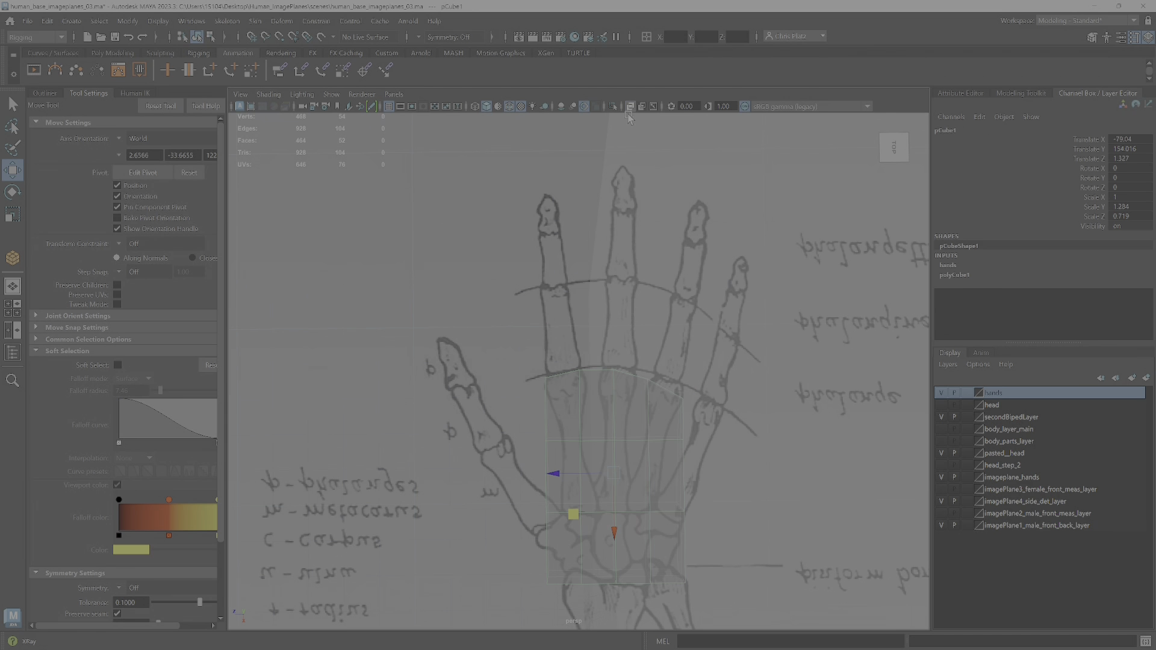
pyautogui.click(630, 106)
# - Try to rotate the palm block about -9.7 degrees around Y and shift it over the drawn metacarpals
pyautogui.press('e')
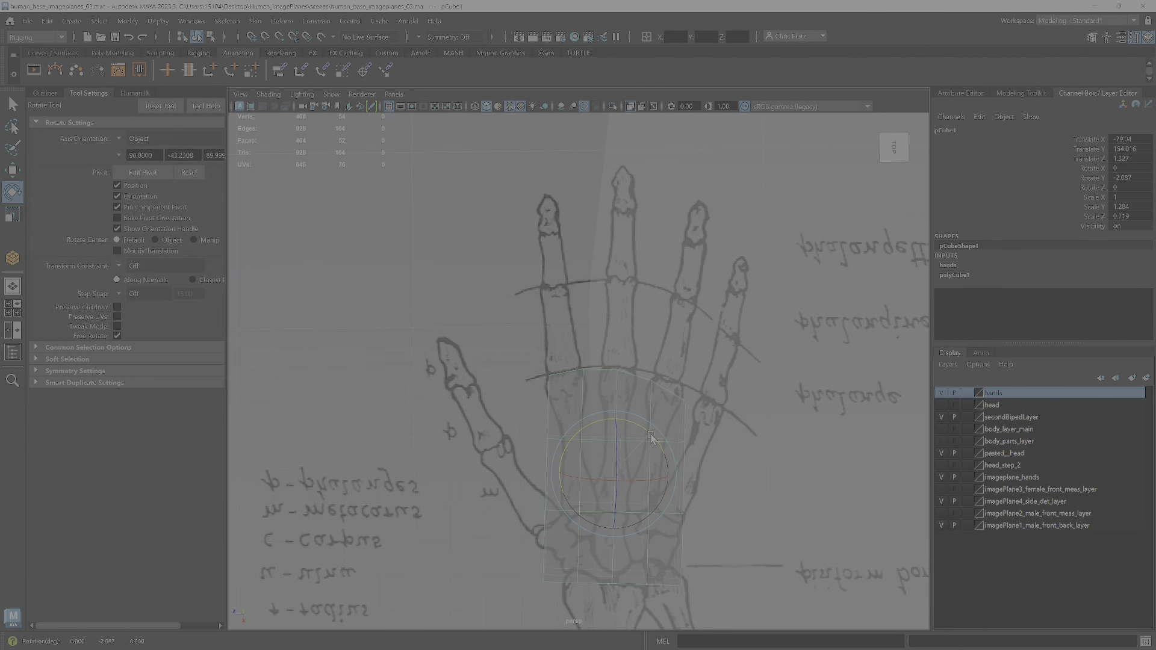
pyautogui.moveTo(654, 437); pyautogui.dragTo(646, 458)
pyautogui.press('w')
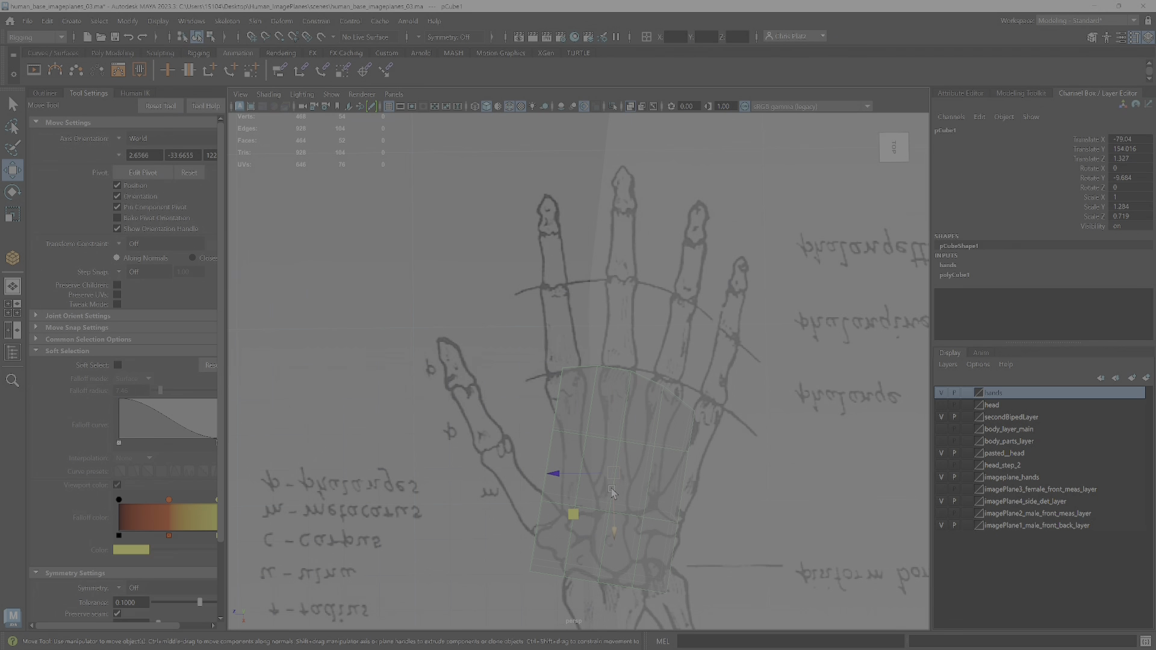
pyautogui.moveTo(577, 521); pyautogui.dragTo(597, 508)
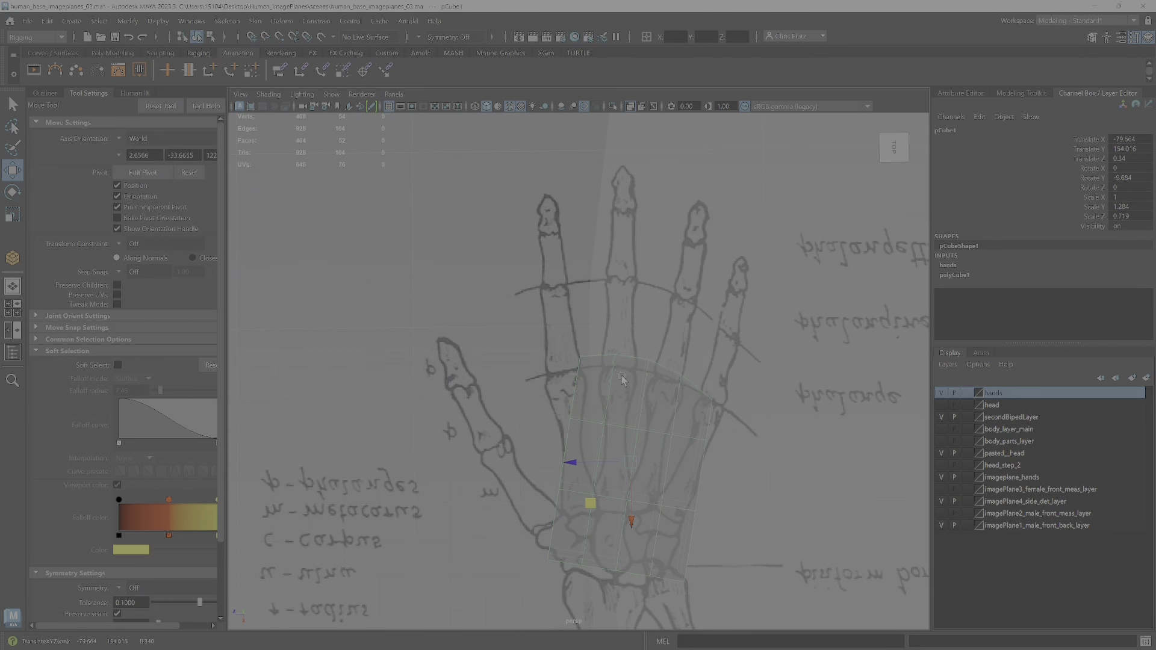
pyautogui.hotkey('ctrl', 'z')
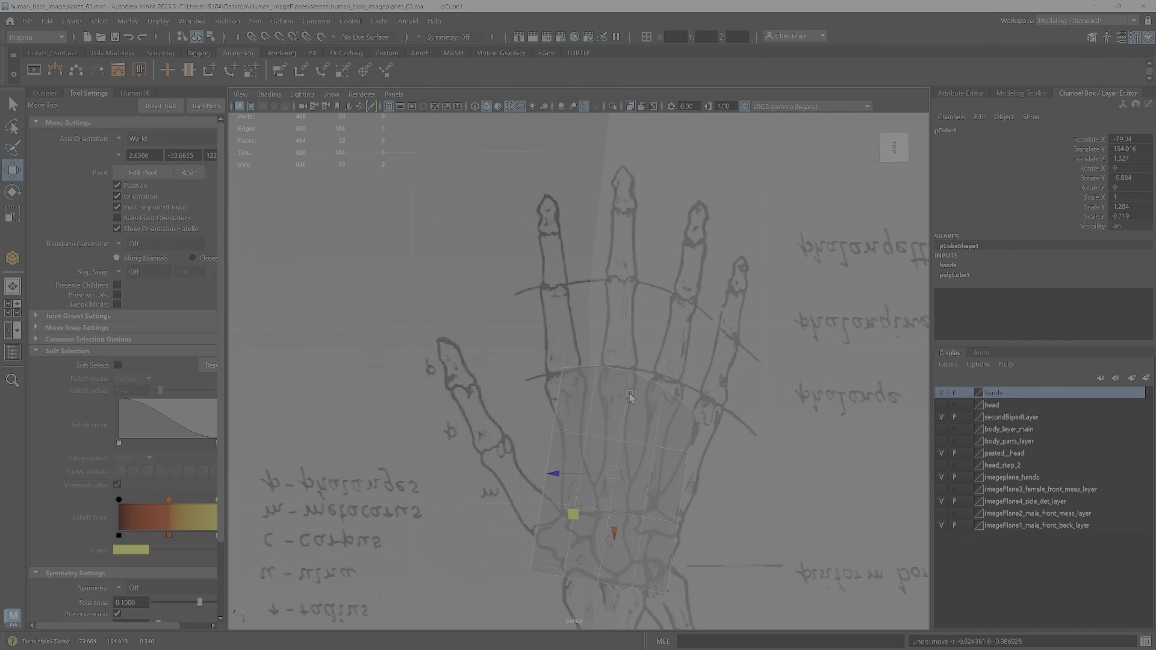
pyautogui.hotkey('ctrl', 'z')
# - Select the wrist-end vertices of the block and scale them narrower along Z to match the drawn wrist
pyautogui.moveTo(639, 315); pyautogui.dragTo(598, 319, button='right')
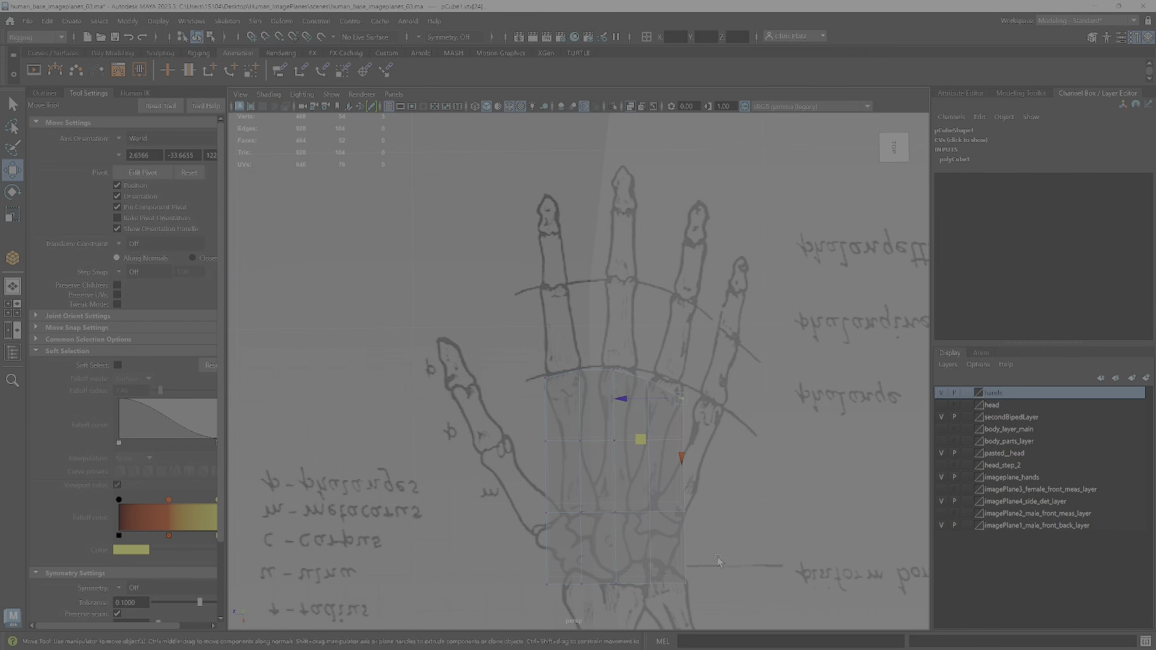
pyautogui.moveTo(467, 607); pyautogui.dragTo(507, 613)
pyautogui.press('r')
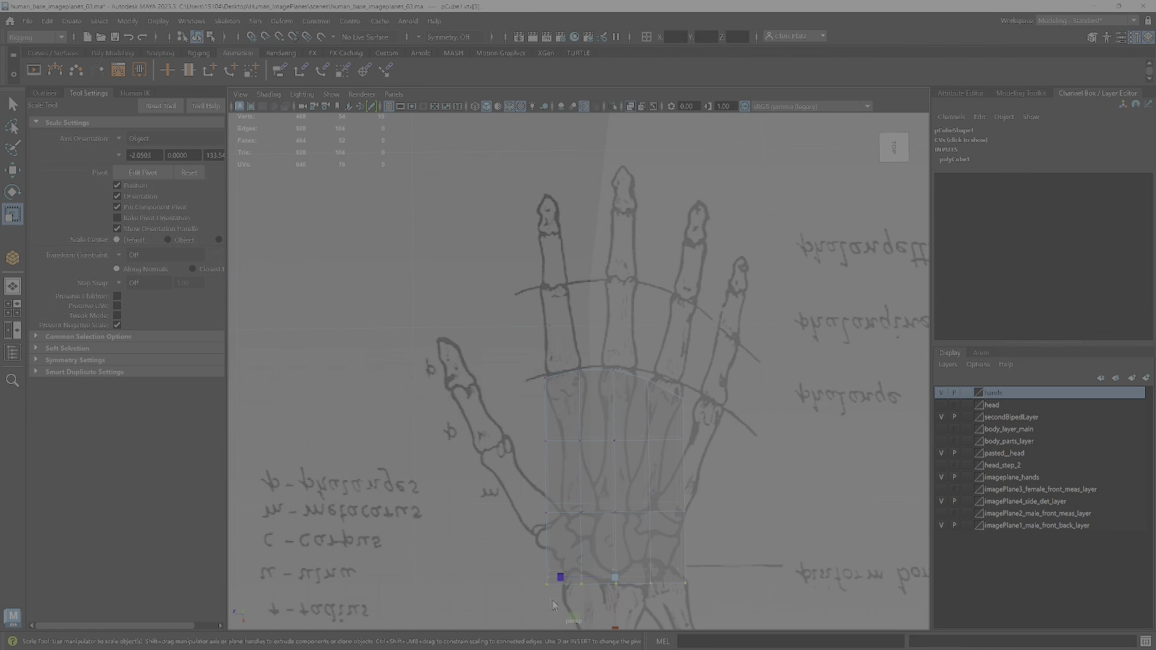
pyautogui.moveTo(564, 580); pyautogui.dragTo(566, 581)
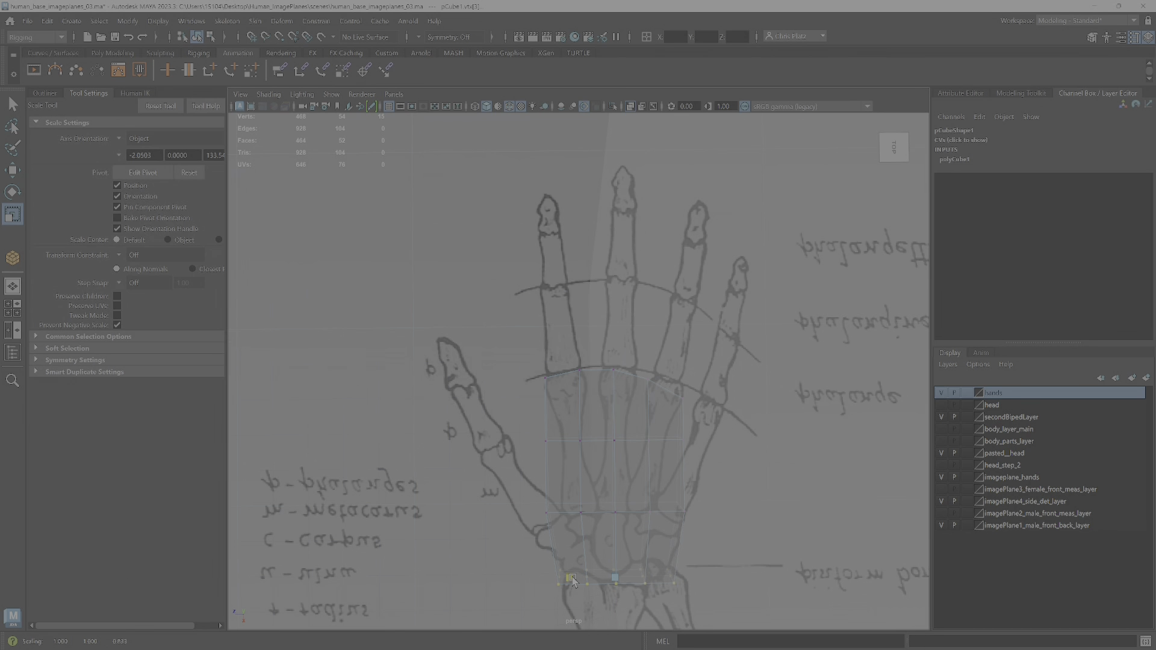
pyautogui.moveTo(572, 581); pyautogui.dragTo(572, 582)
pyautogui.scroll(-3, 681, 333)
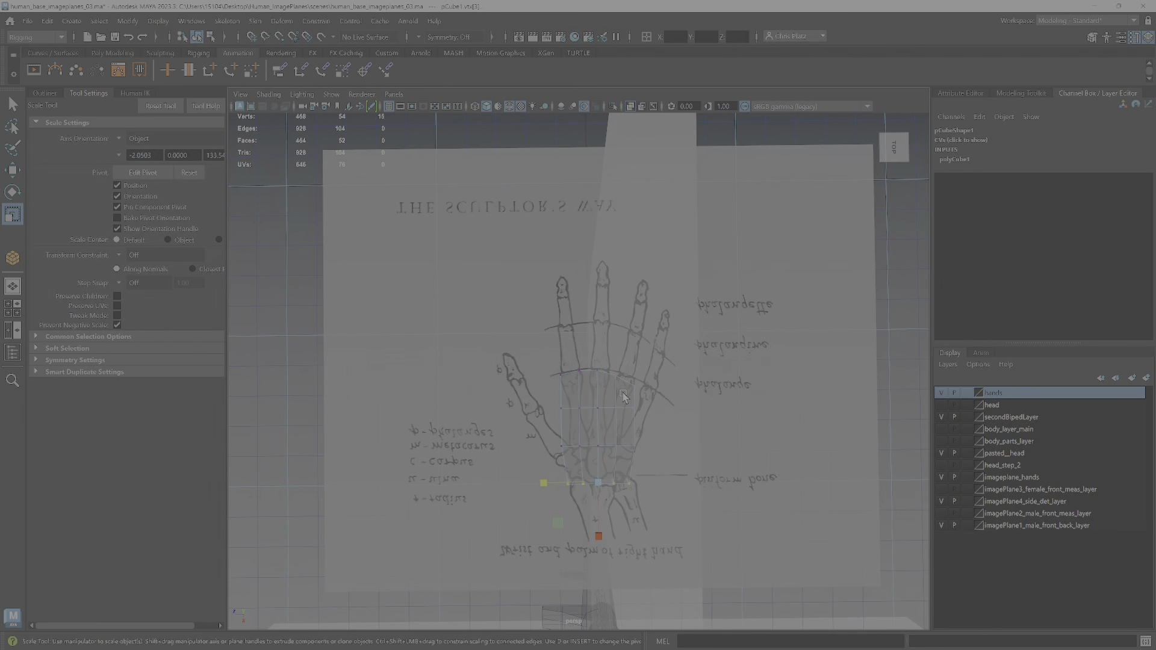
pyautogui.scroll(2, 602, 290)
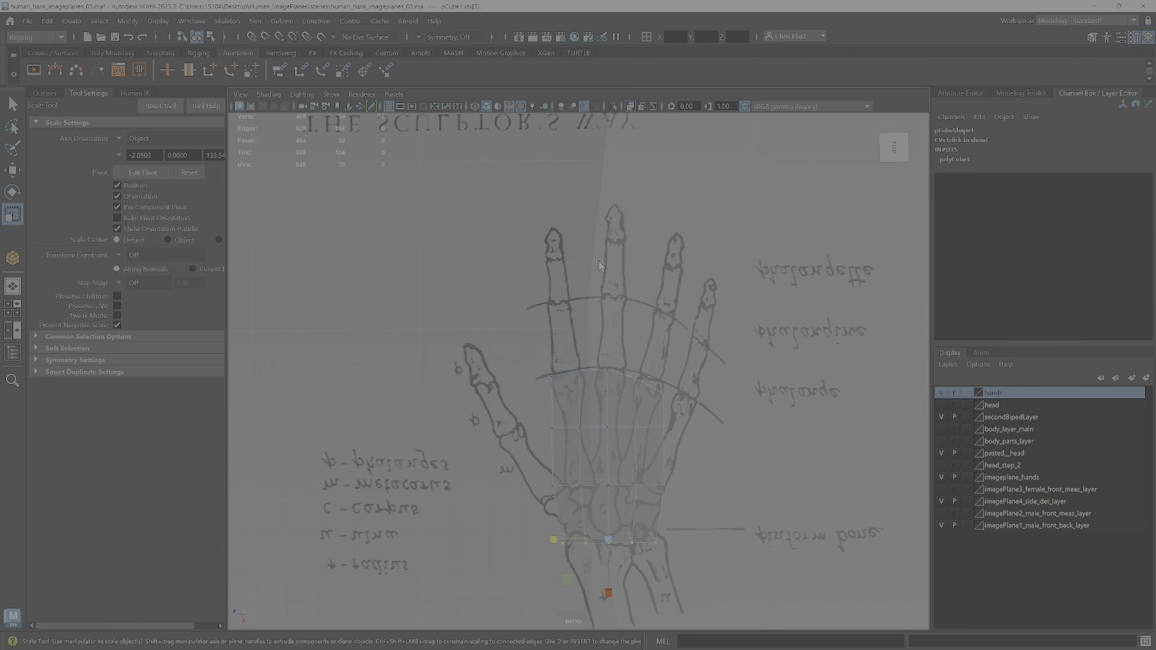
# - In the top view, move the wrist-end vertices inward to the drawn carpal edge and scale them slightly wider along Z
pyautogui.press('space')
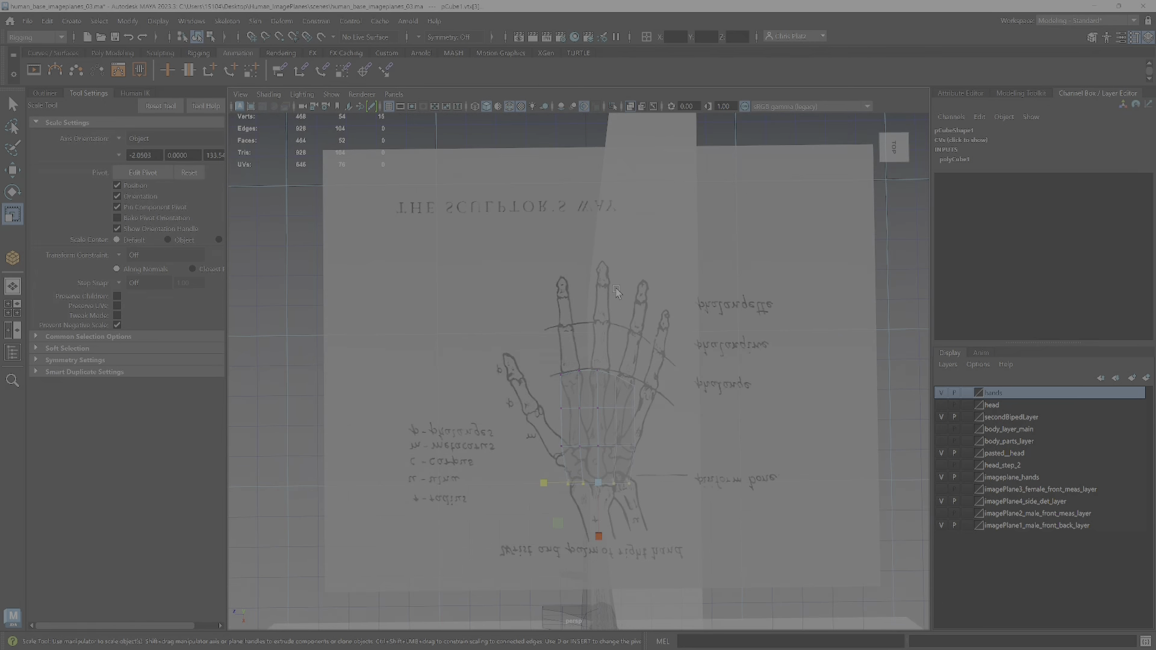
pyautogui.press('space')
pyautogui.scroll(5, 656, 441)
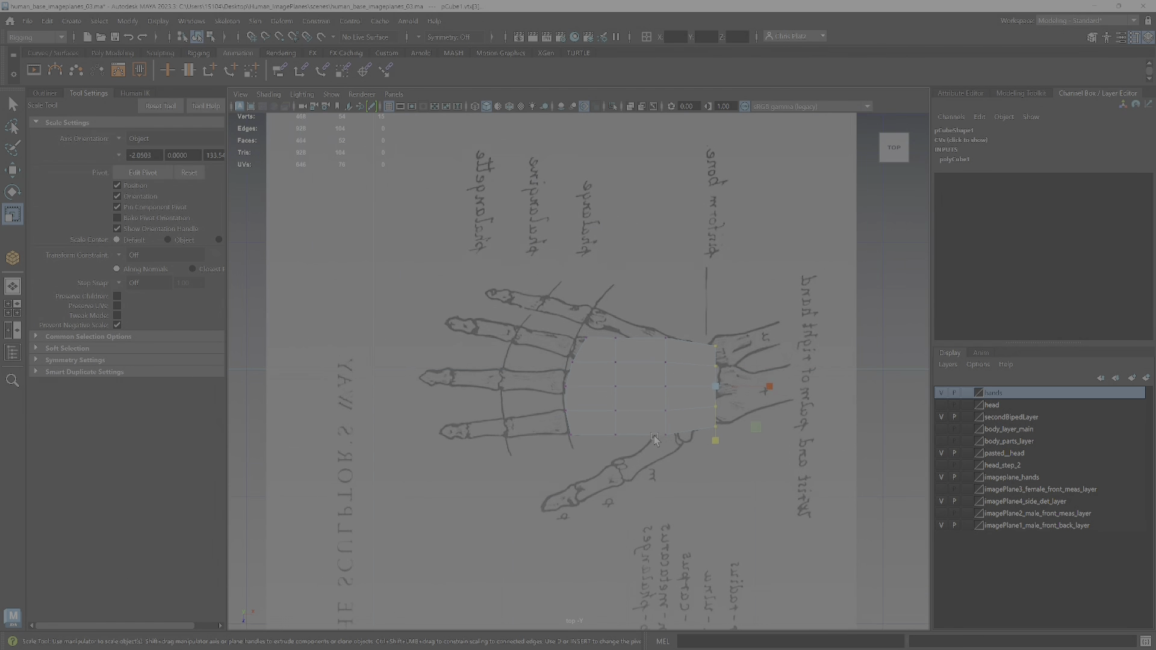
pyautogui.click(632, 106)
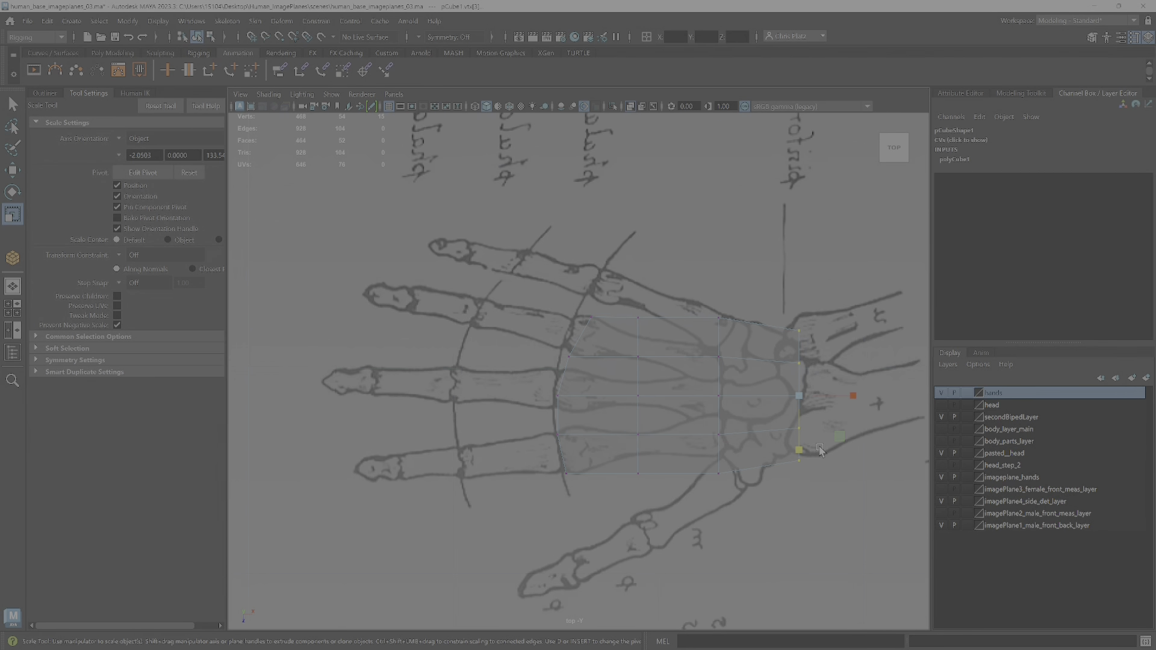
pyautogui.moveTo(799, 450); pyautogui.dragTo(800, 449)
pyautogui.press('w')
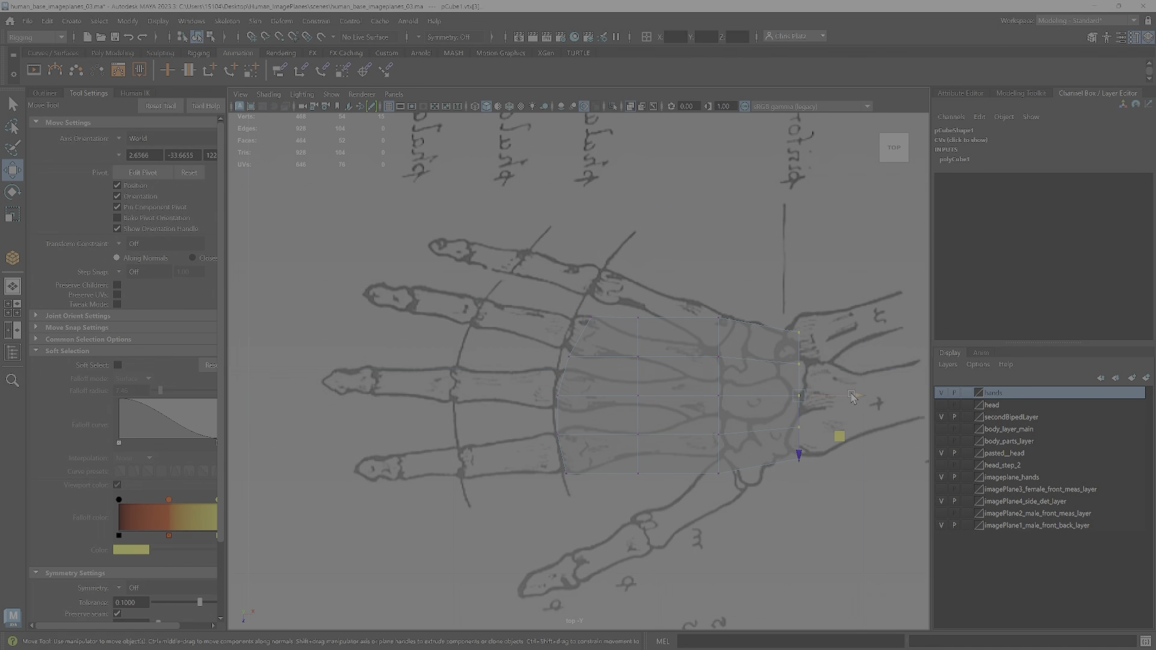
pyautogui.moveTo(856, 396); pyautogui.dragTo(846, 395)
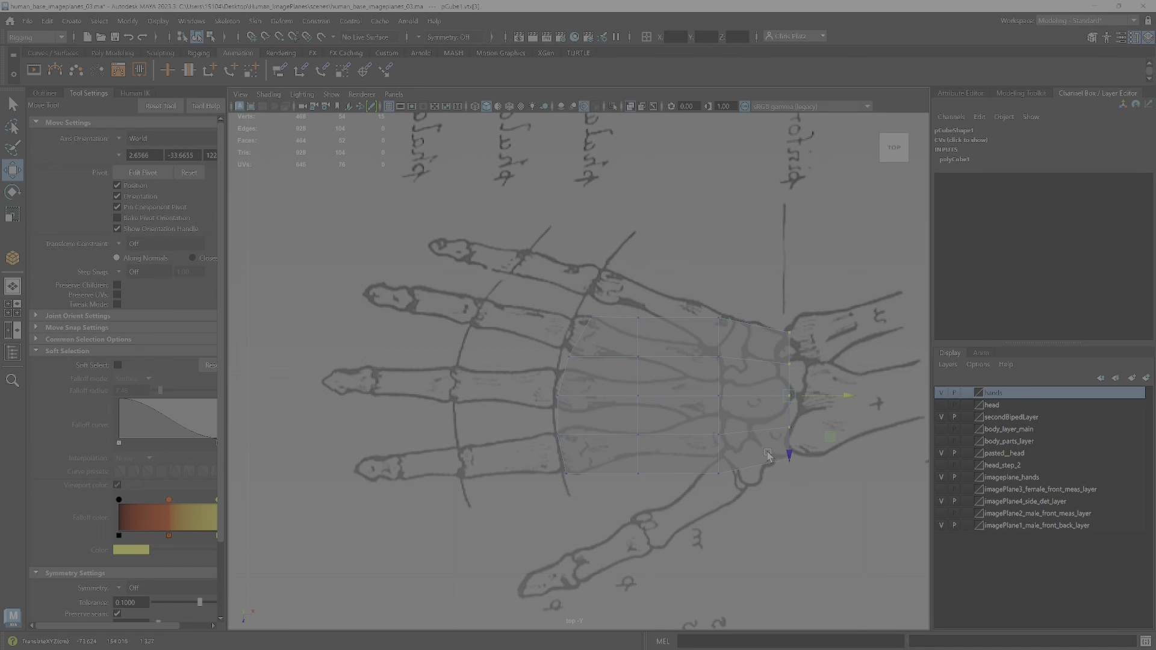
pyautogui.press('r')
pyautogui.moveTo(796, 458); pyautogui.dragTo(794, 465)
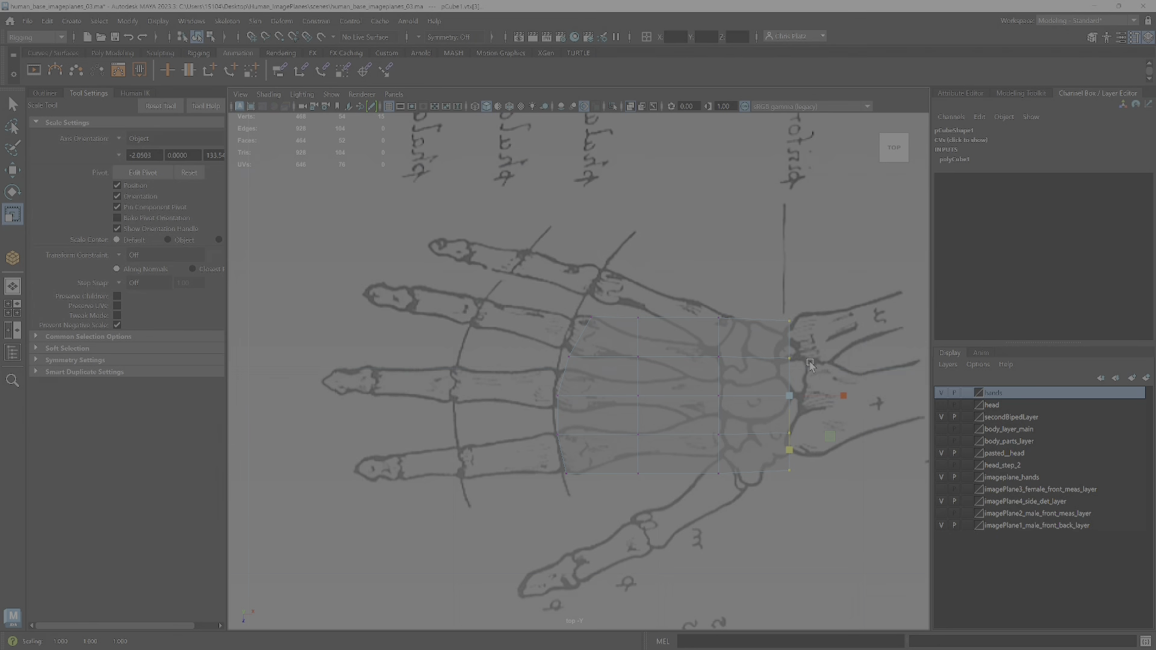
# - Try to rotate the palm block about -5.8 degrees around Y in object mode and shift it over the drawn metacarpals
pyautogui.press('e')
pyautogui.moveTo(714, 404); pyautogui.dragTo(794, 308, button='right')
pyautogui.moveTo(724, 379); pyautogui.dragTo(730, 375, button='right')
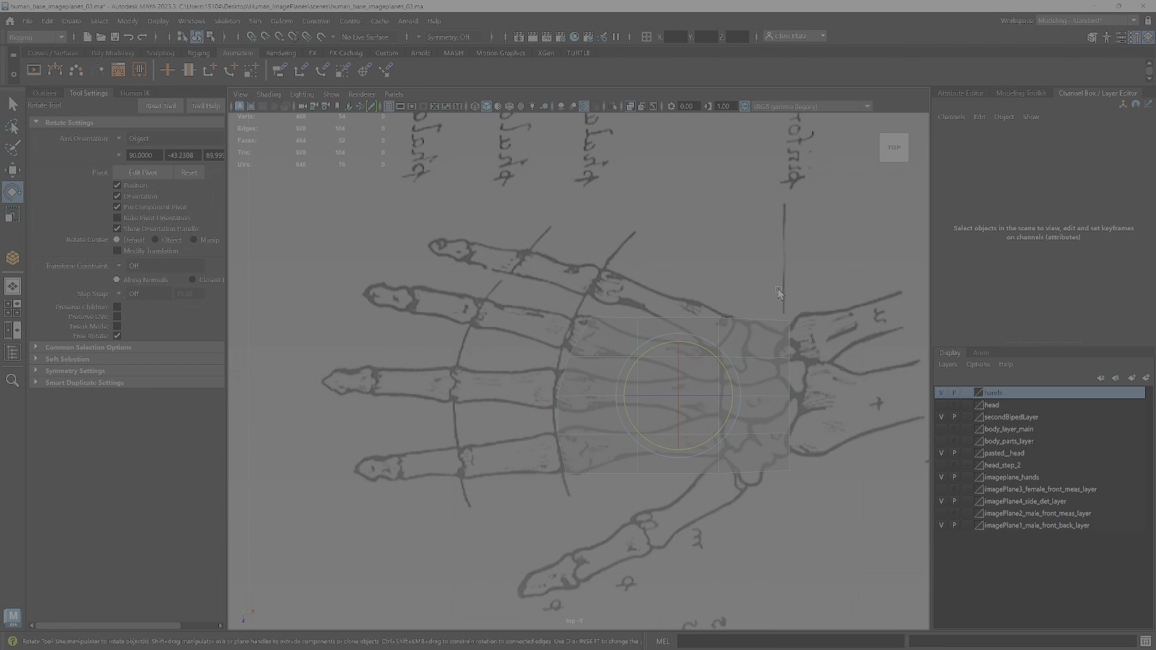
pyautogui.moveTo(725, 373); pyautogui.dragTo(729, 381)
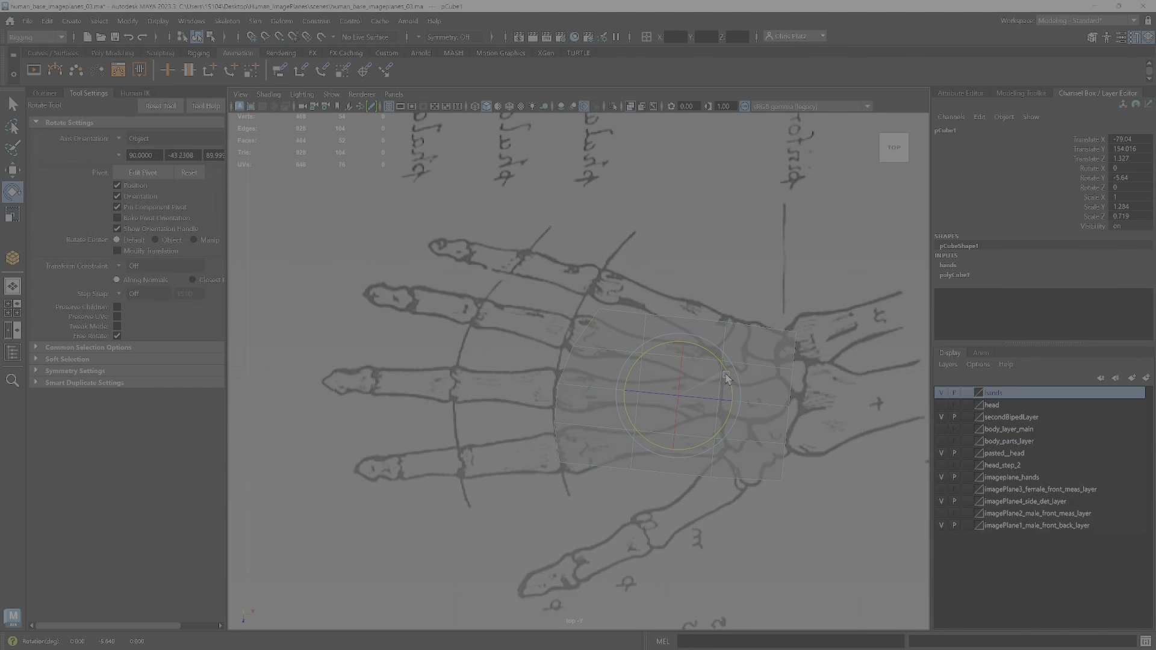
pyautogui.press('w')
pyautogui.moveTo(719, 438); pyautogui.dragTo(721, 419)
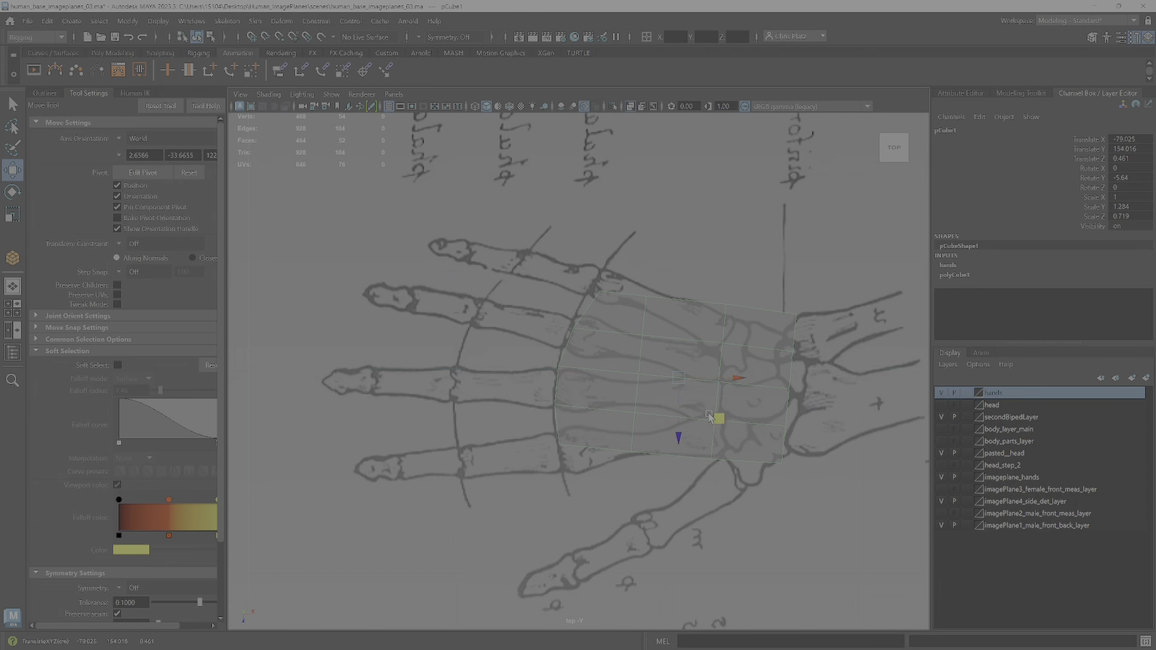
pyautogui.hotkey('ctrl', 'z')
pyautogui.hotkey('ctrl', 'z')
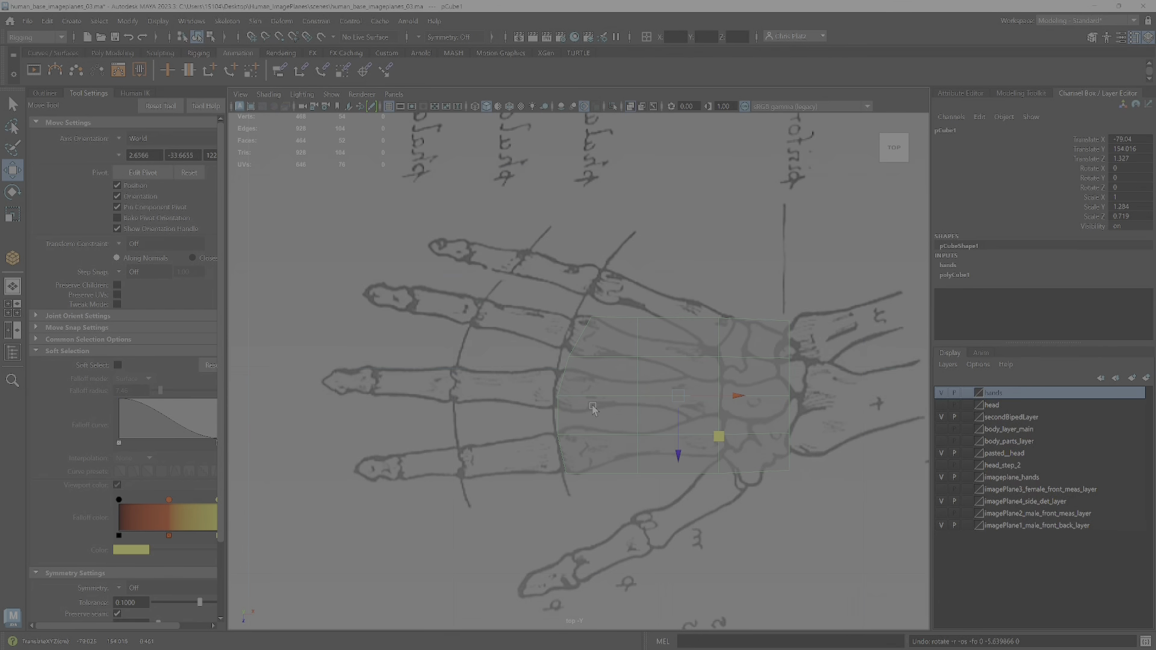
# - Select the vertex rows on the knuckle half of the palm block and scale them wider along Z to match the drawn knuckles
pyautogui.moveTo(609, 315); pyautogui.dragTo(548, 315, button='right')
pyautogui.moveTo(504, 250); pyautogui.dragTo(678, 535)
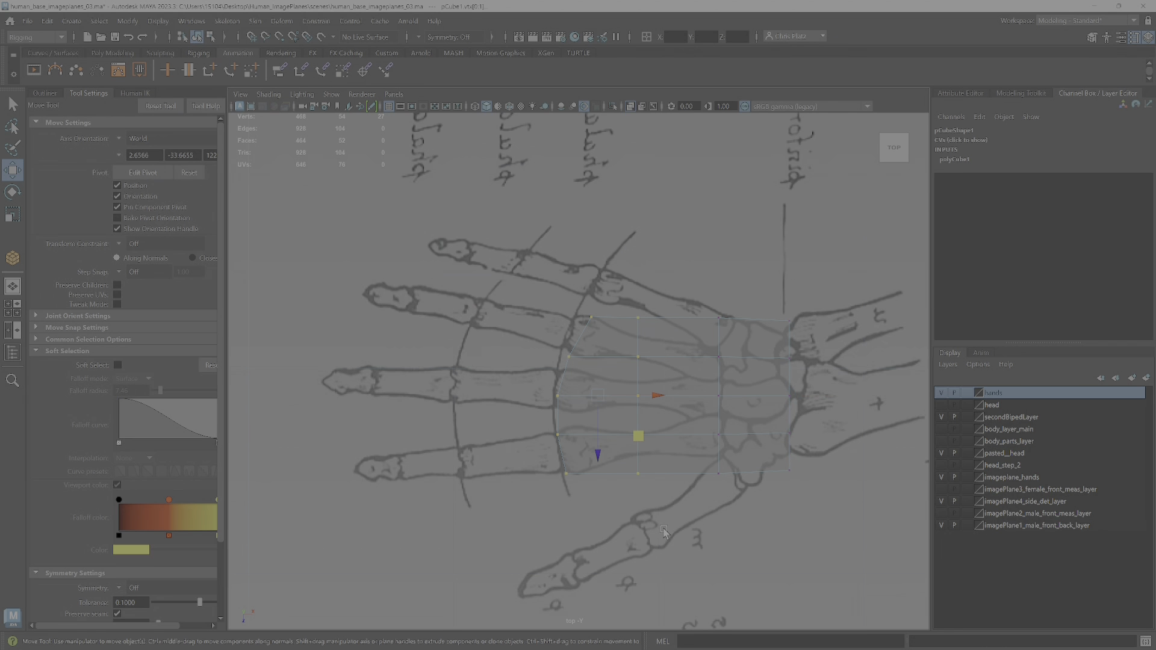
pyautogui.press('r')
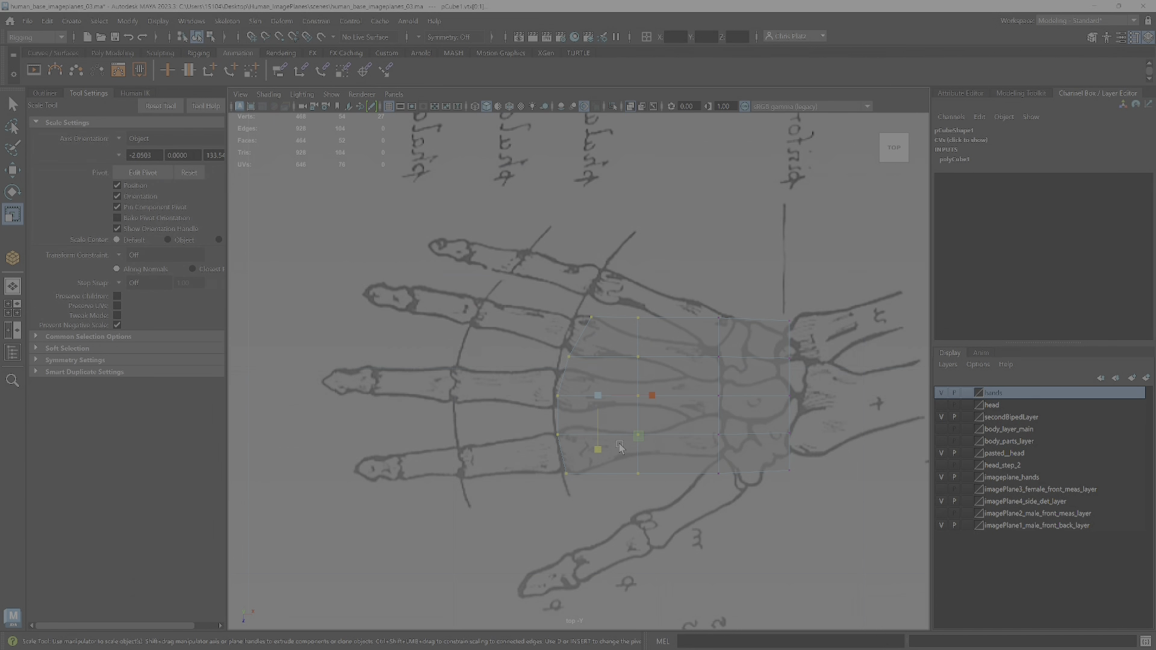
pyautogui.moveTo(599, 456); pyautogui.dragTo(641, 459)
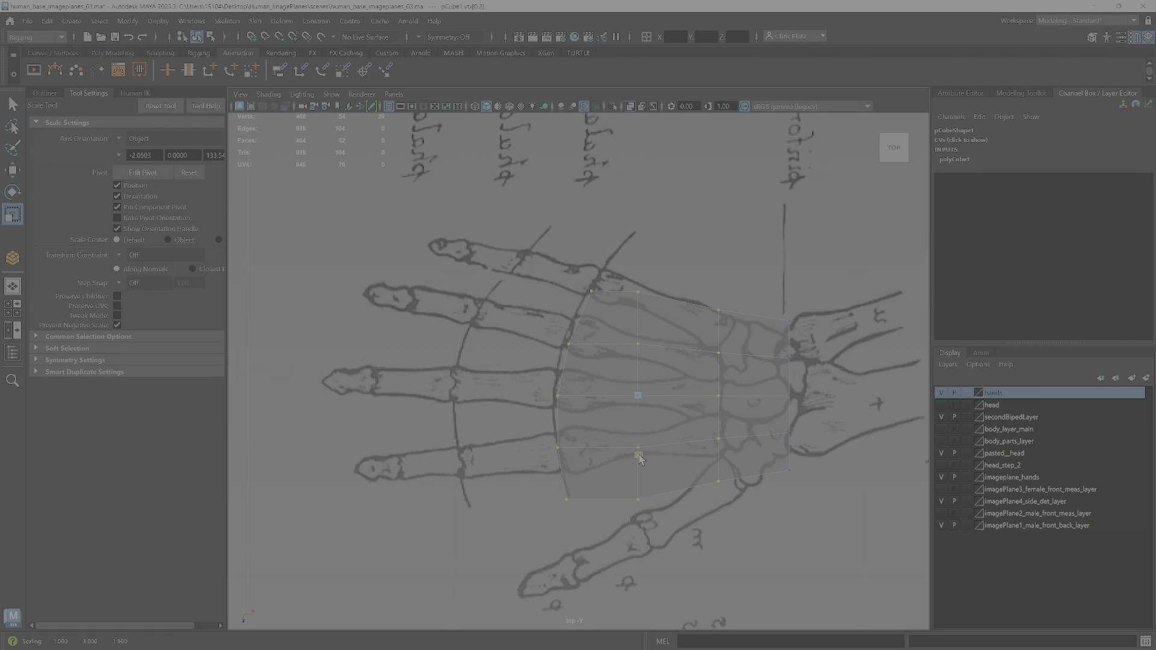
# - Rotate the palm block about -6.6 degrees around Y in object mode and shift it over the drawn metacarpals
pyautogui.moveTo(680, 449); pyautogui.dragTo(756, 295, button='right')
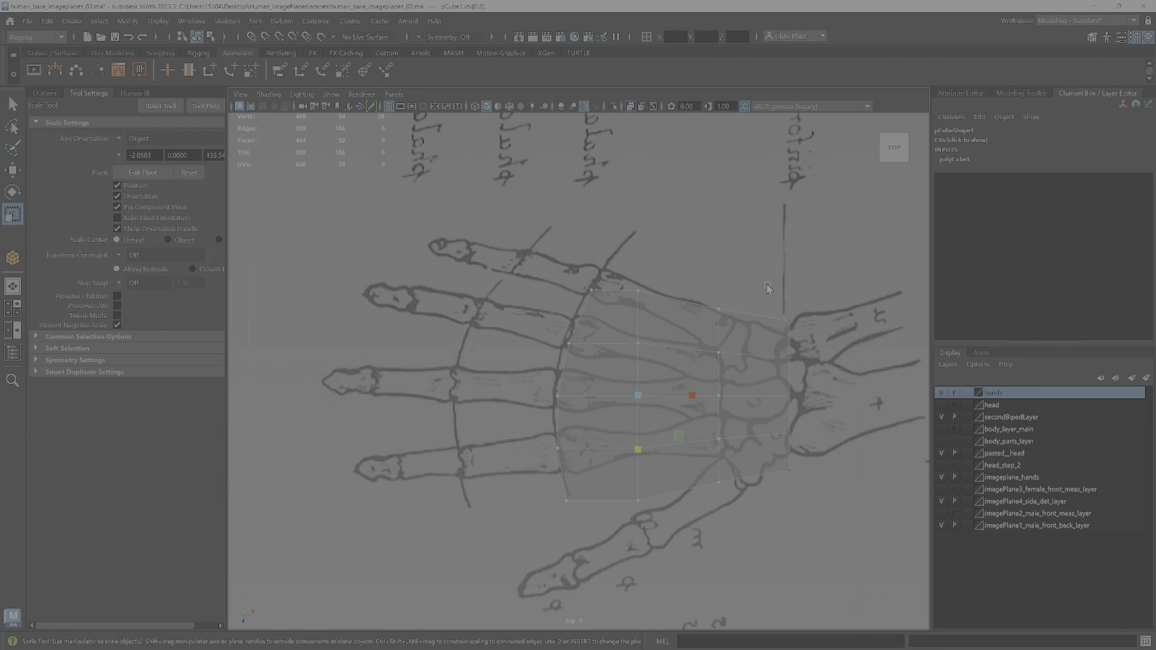
pyautogui.press('e')
pyautogui.moveTo(727, 366); pyautogui.dragTo(724, 371)
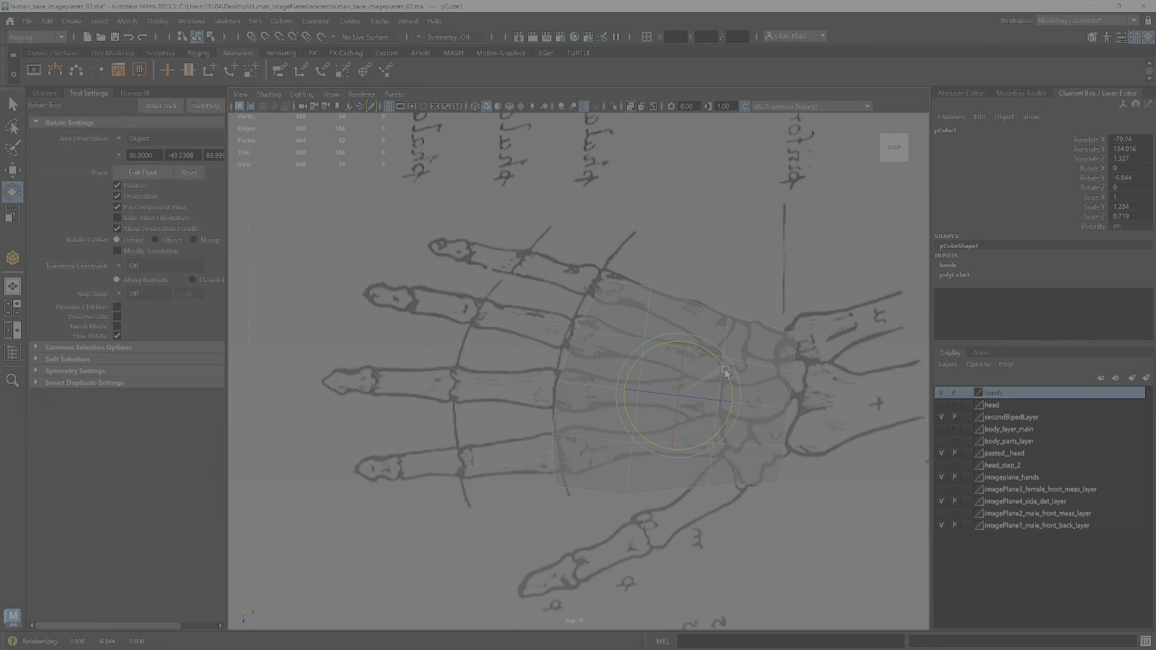
pyautogui.press('w')
pyautogui.moveTo(718, 433); pyautogui.dragTo(721, 419)
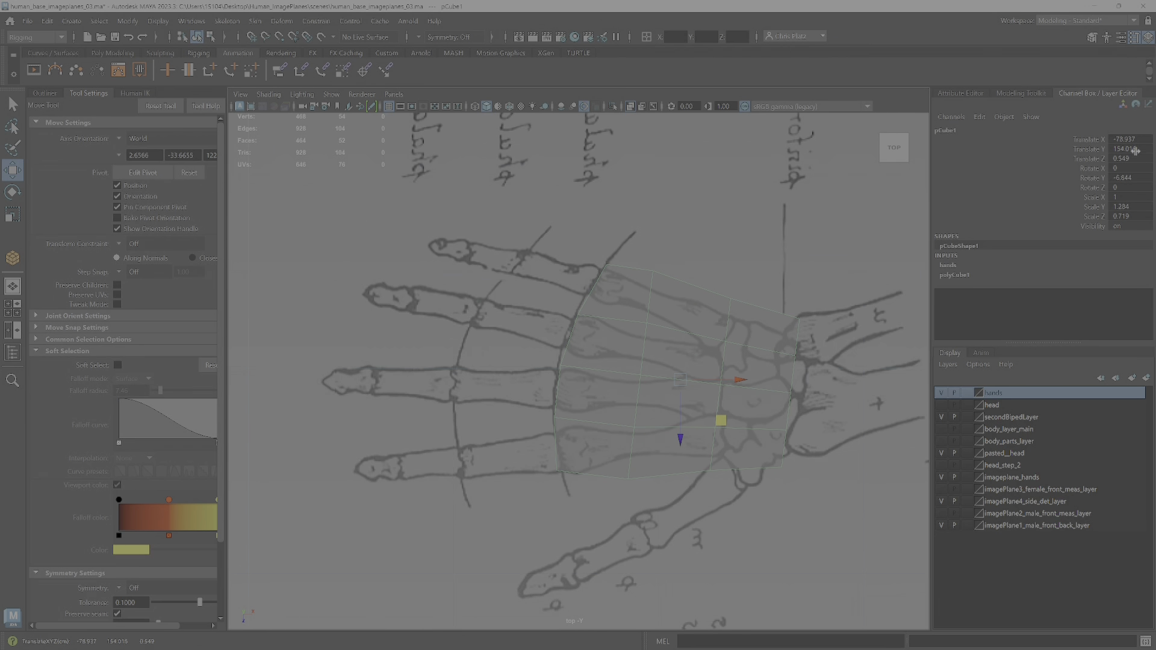
# - Set the palm block's Rotate Y to 0
pyautogui.click(1134, 177)
pyautogui.write('0')
pyautogui.press('Return')
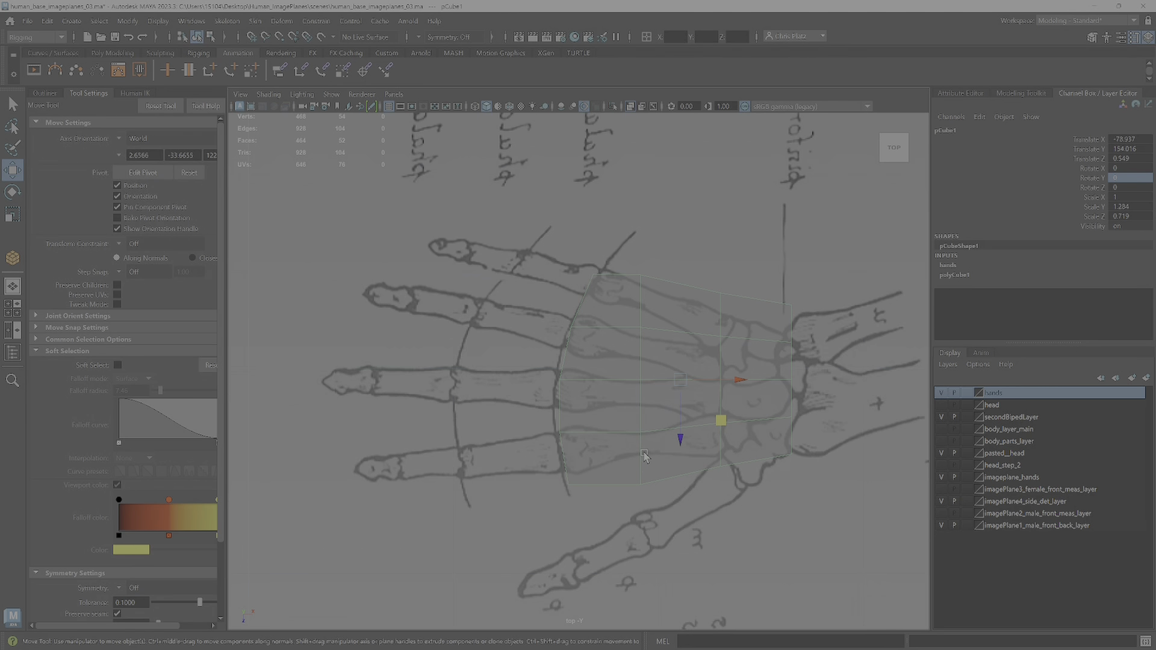
# - Select the edge loop across the middle of the metacarpals and scale it narrower along Z
pyautogui.moveTo(640, 313); pyautogui.dragTo(638, 278, button='right')
pyautogui.click(640, 301)
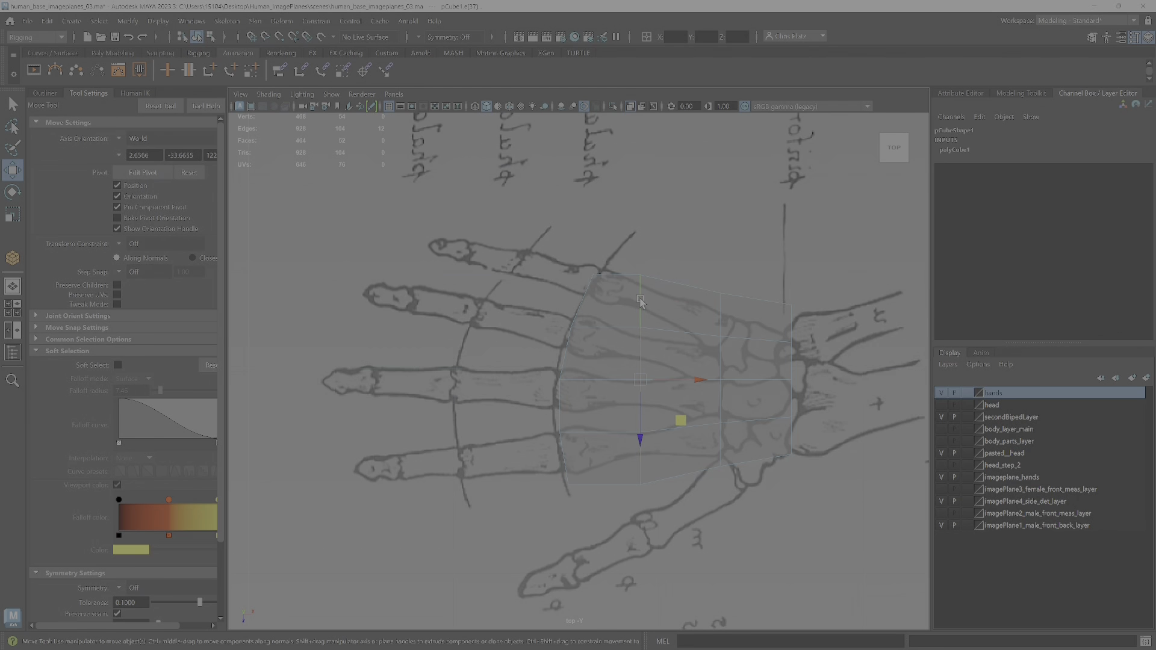
pyautogui.press('r')
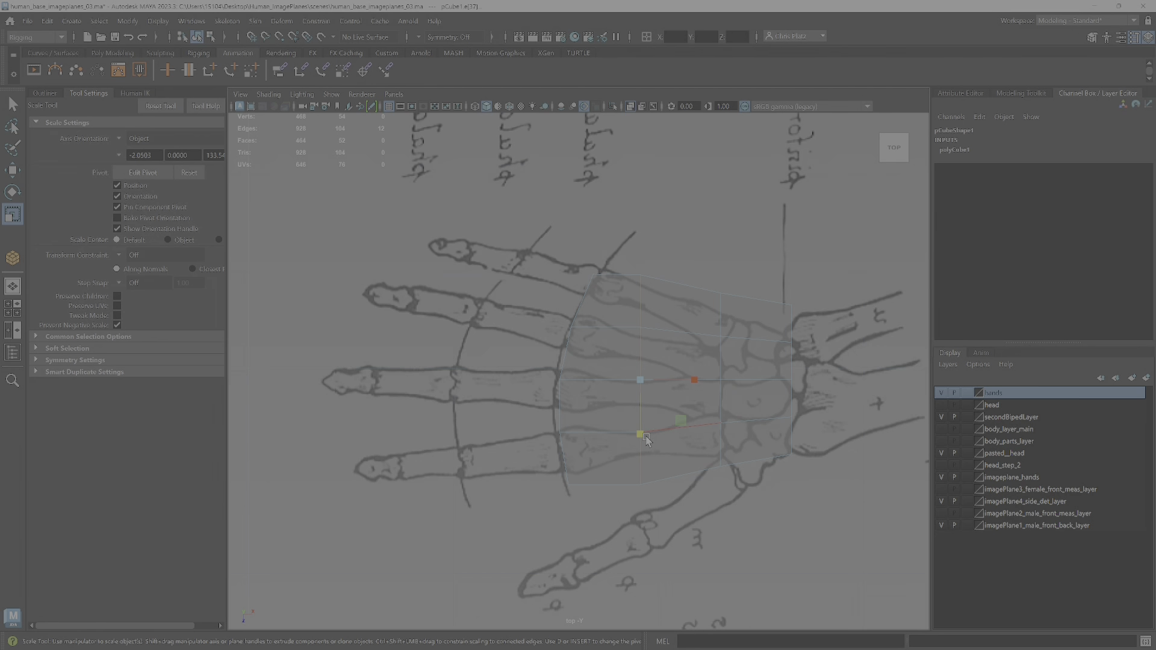
pyautogui.moveTo(641, 431); pyautogui.dragTo(641, 433)
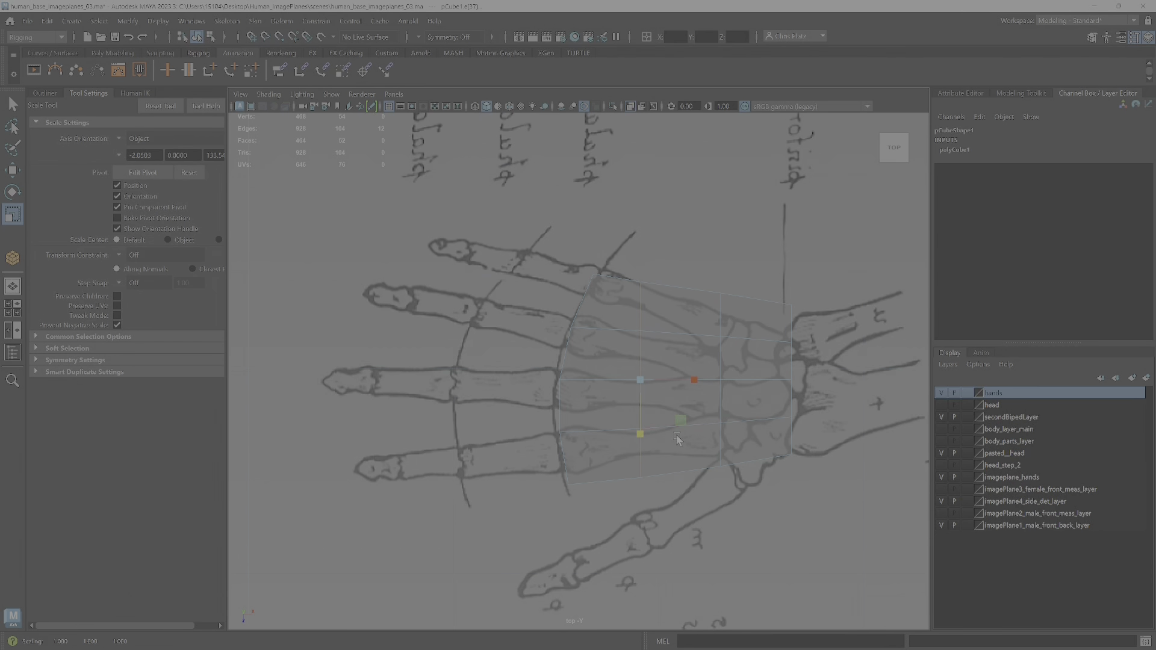
# - Switch to the presentation and go back to the Fingers slide to check the cylinder's subdivision settings, returning to Maya when done
pyautogui.press('space')
pyautogui.press('space')
pyautogui.keyDown('alt'); pyautogui.moveTo(712, 354); pyautogui.dragTo(770, 418); pyautogui.keyUp('alt')
pyautogui.hotkey('alt', 'Tab')
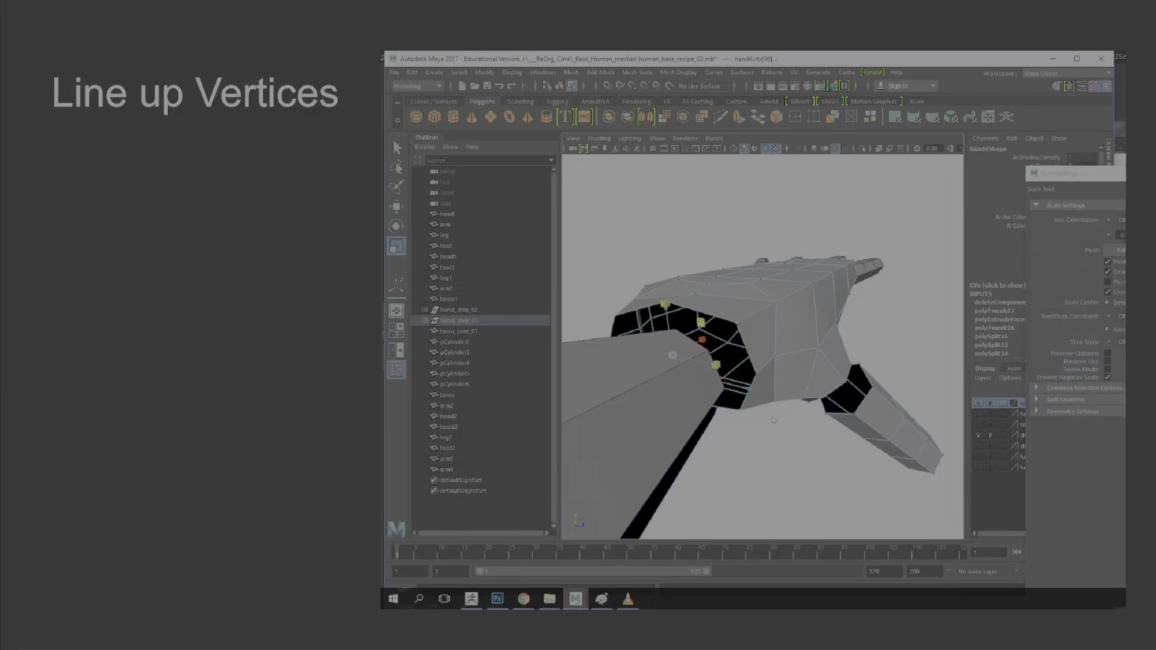
pyautogui.press('Right')
pyautogui.press('Left')
pyautogui.press('Left')
pyautogui.press('Left')
pyautogui.press('Left')
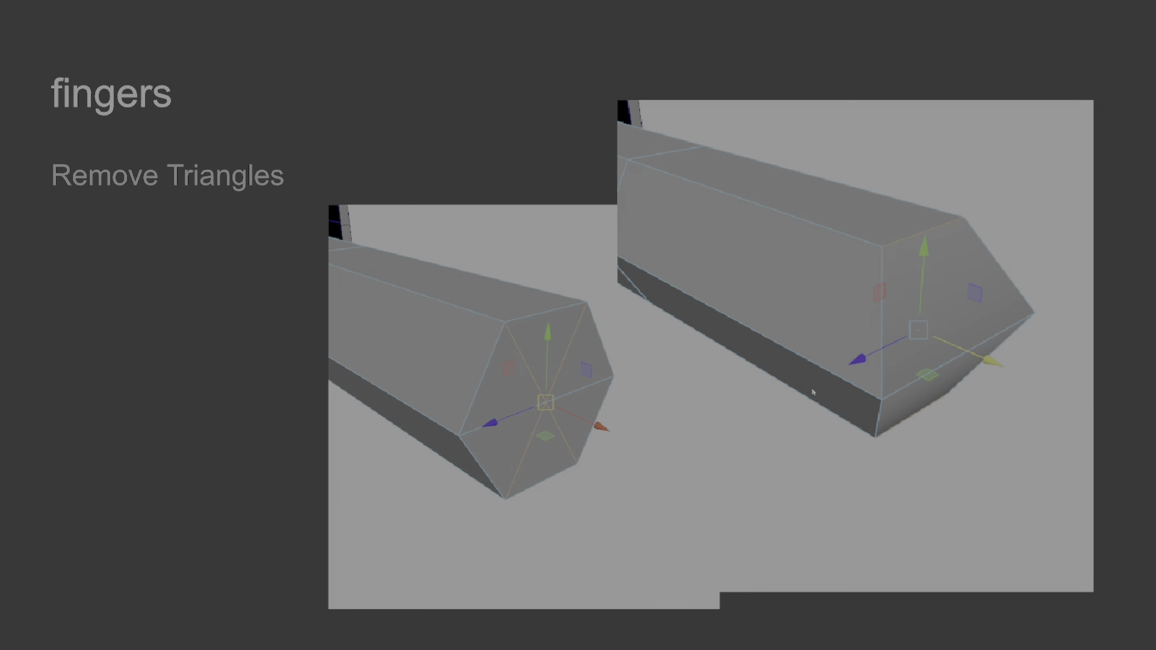
pyautogui.press('Left')
pyautogui.press('Left')
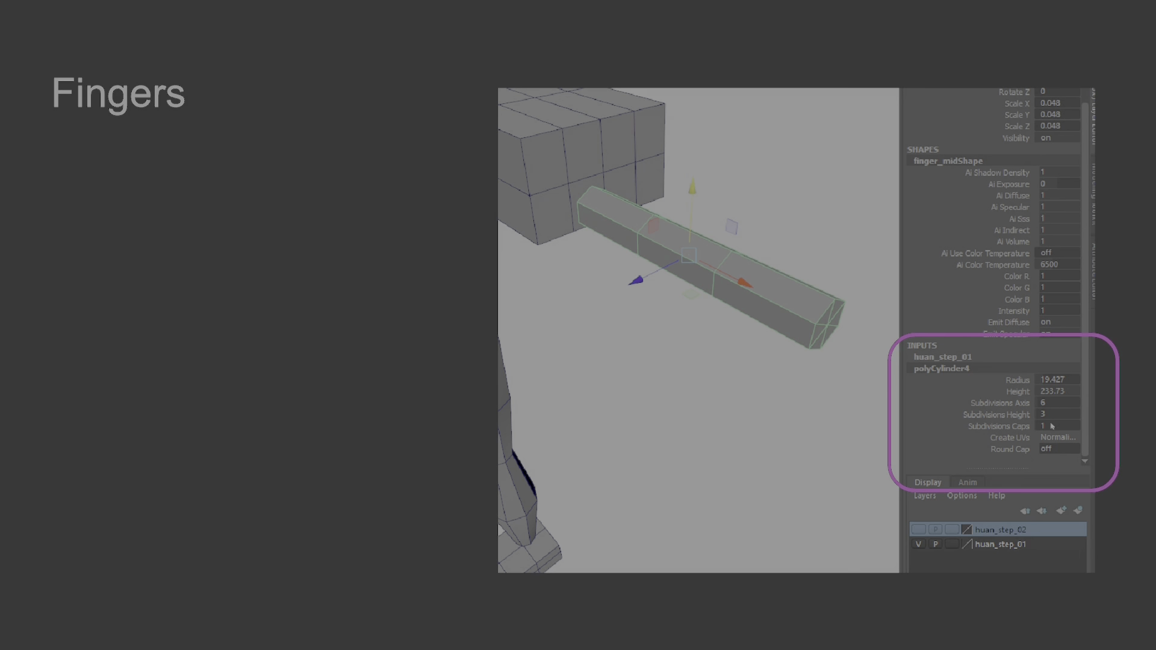
pyautogui.hotkey('alt', 'Tab')
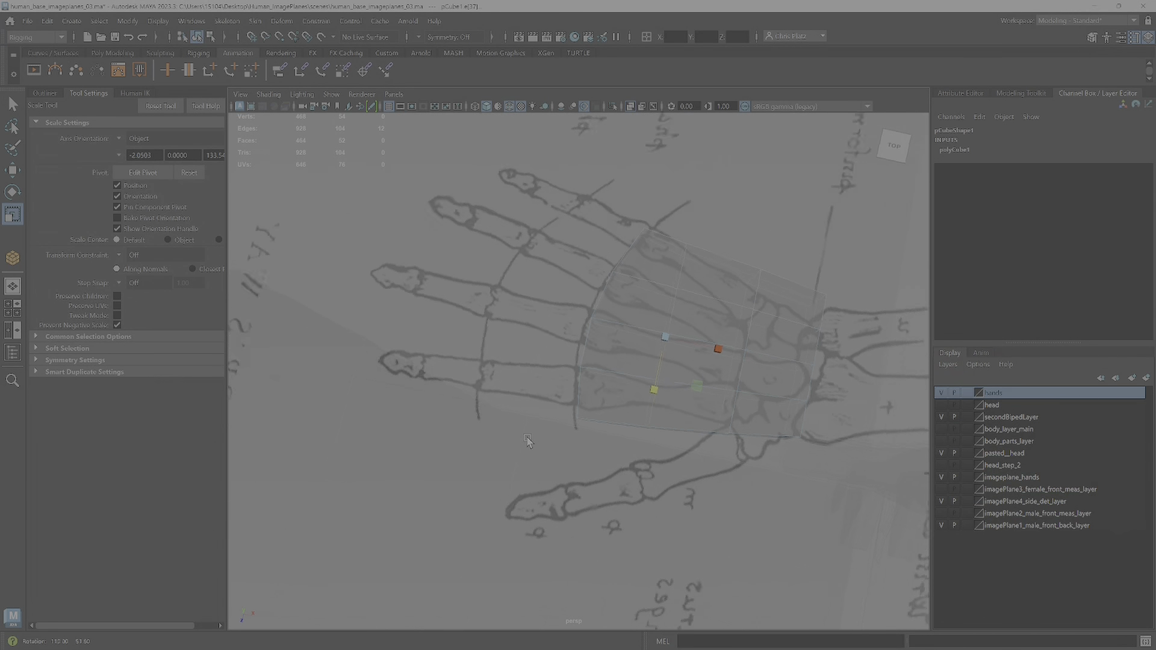
# - Return the palm block to object mode and hide the layers secondBipedLayer, imagePlane4_side_det_layer and imagePlane1_male_front_back_layer
pyautogui.keyDown('alt'); pyautogui.moveTo(527, 442); pyautogui.dragTo(598, 385); pyautogui.keyUp('alt')
pyautogui.press('q')
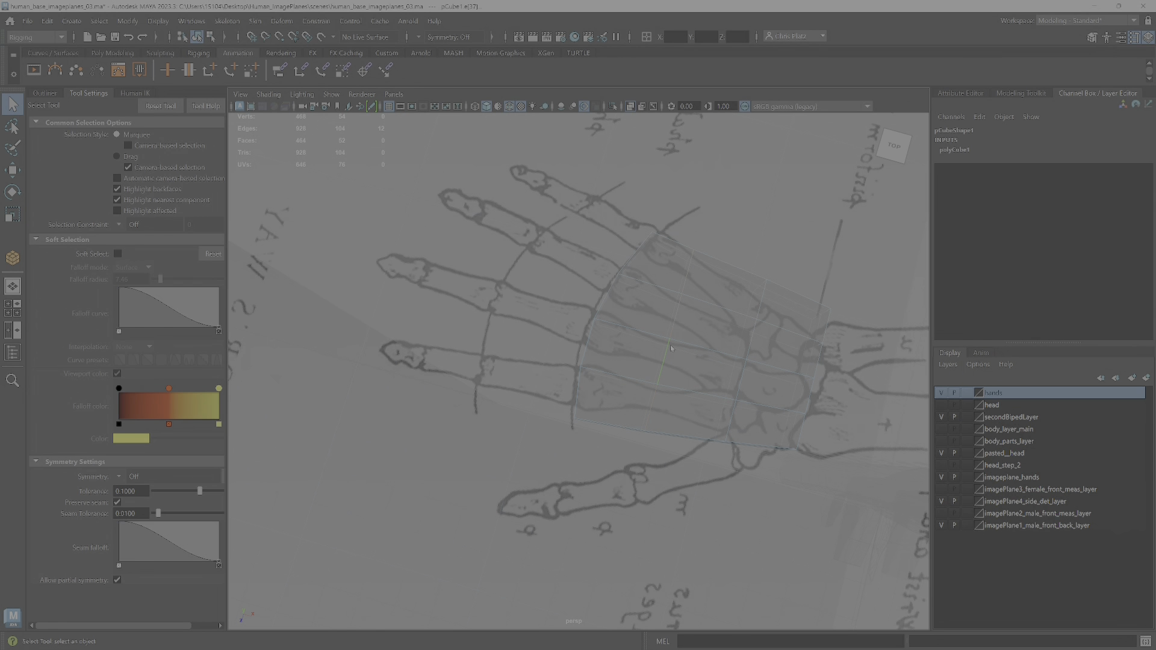
pyautogui.moveTo(670, 315); pyautogui.dragTo(730, 297, button='right')
pyautogui.scroll(-6, 687, 333)
pyautogui.keyDown('alt'); pyautogui.moveTo(686, 341); pyautogui.dragTo(525, 520); pyautogui.keyUp('alt')
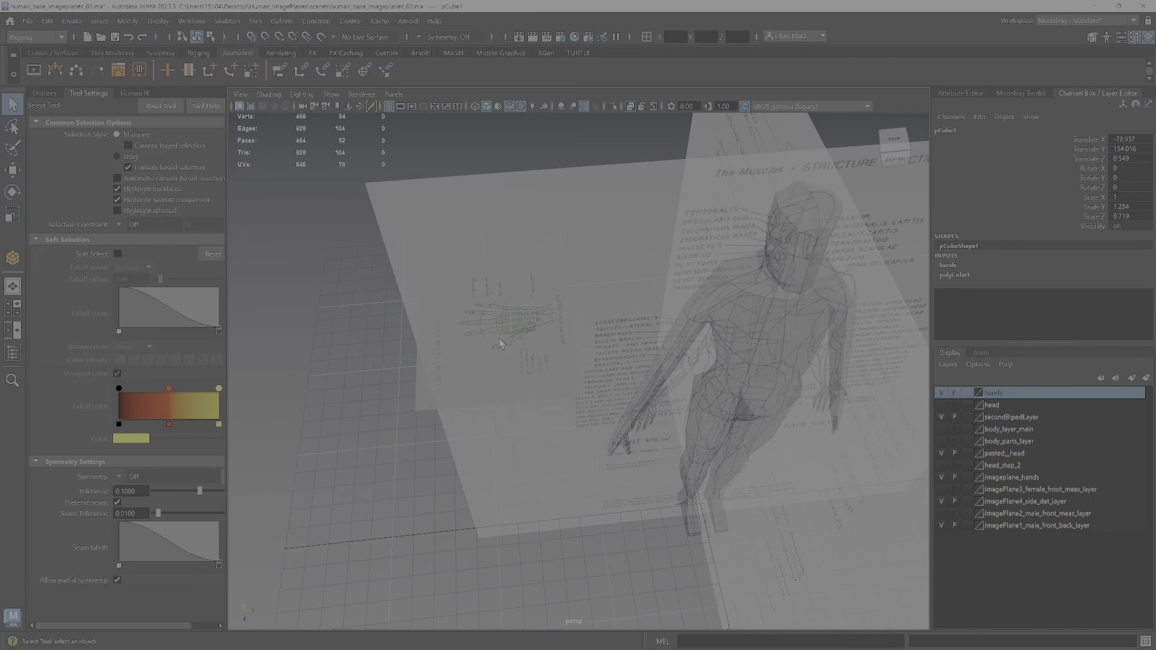
pyautogui.keyDown('alt'); pyautogui.moveTo(626, 553); pyautogui.dragTo(649, 458); pyautogui.keyUp('alt')
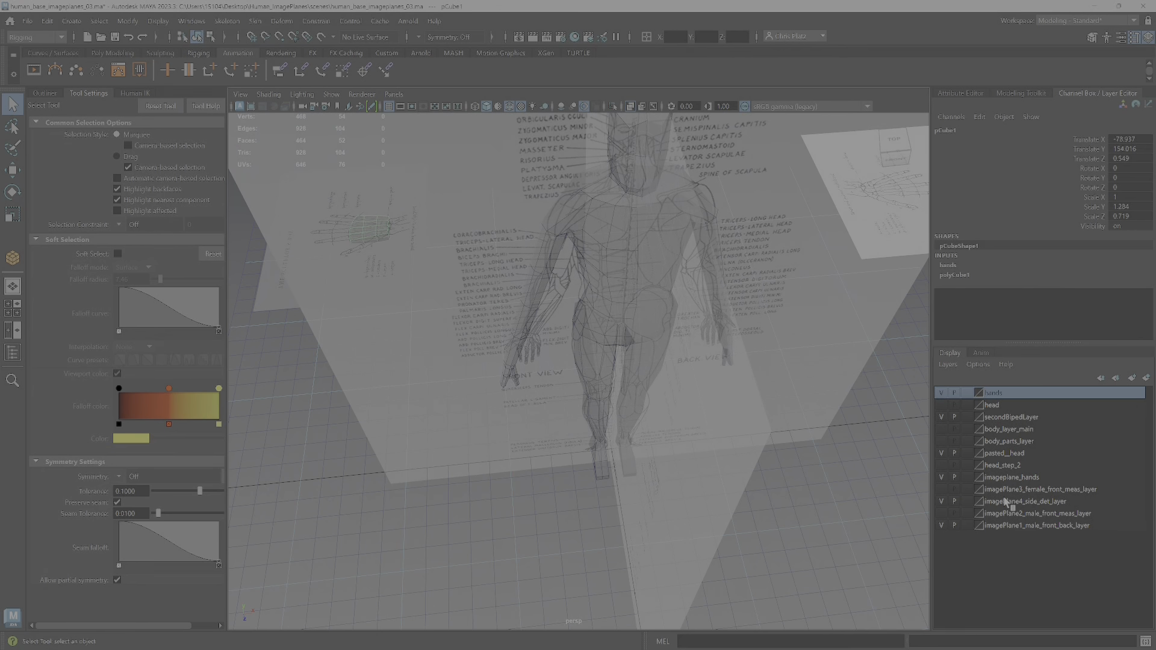
pyautogui.click(942, 417)
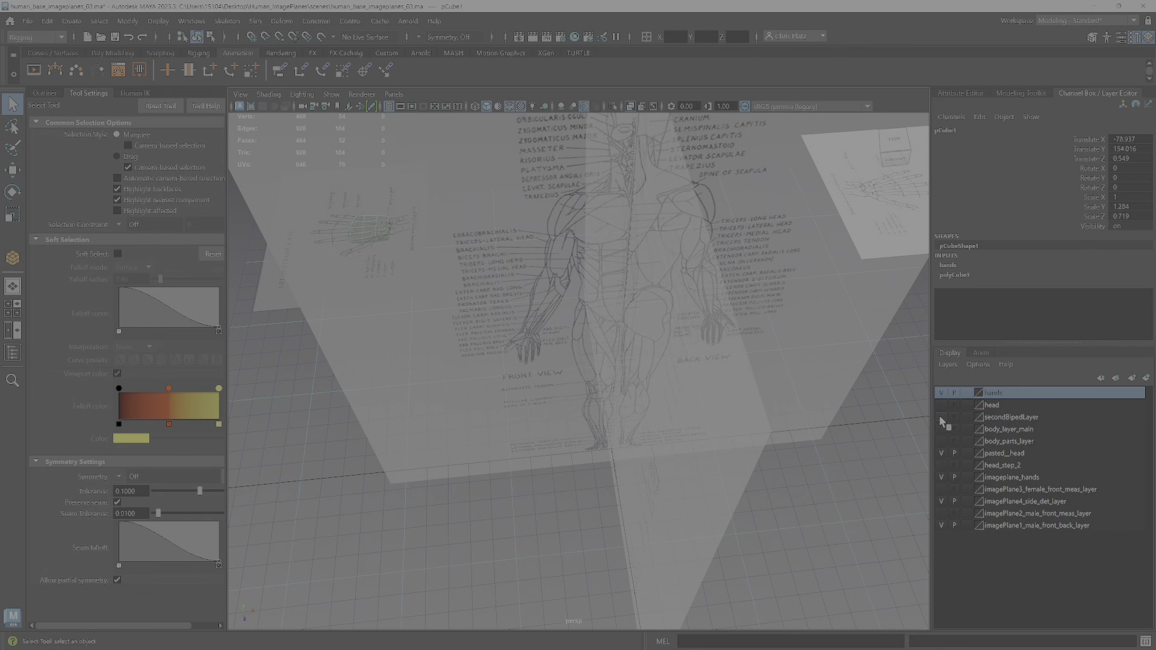
pyautogui.click(942, 502)
pyautogui.click(943, 527)
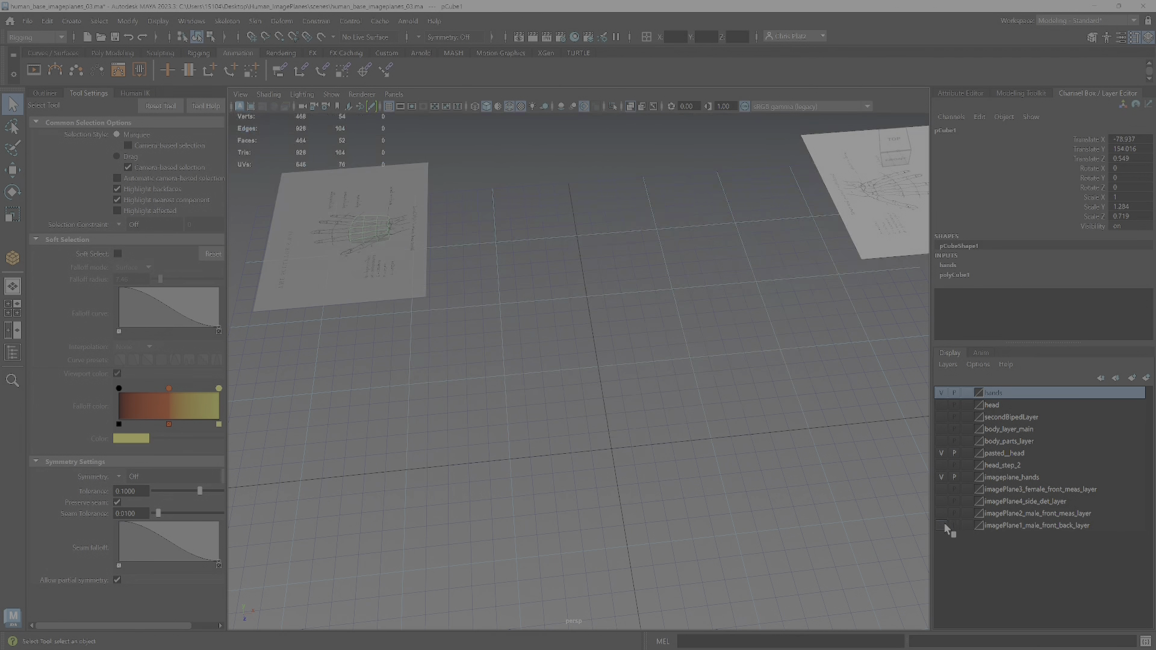
# - Examine the palm block against the hand drawing from above with the fingers pointing up
pyautogui.keyDown('alt'); pyautogui.moveTo(556, 317); pyautogui.dragTo(648, 431, button='middle'); pyautogui.keyUp('alt')
pyautogui.scroll(5, 648, 431)
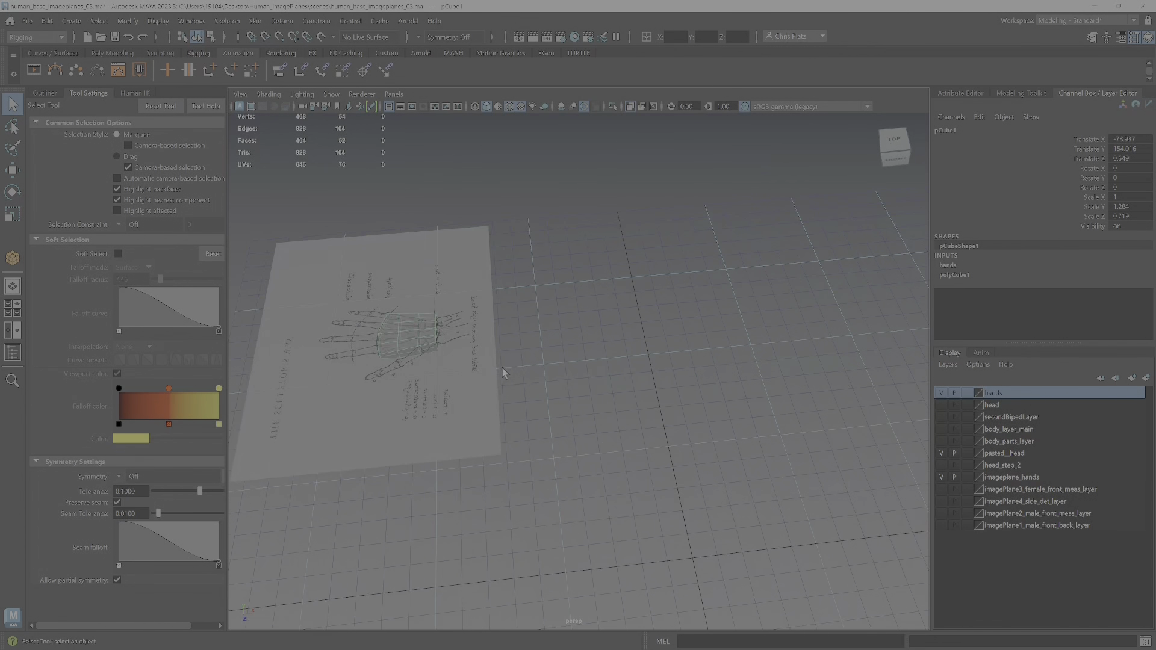
pyautogui.keyDown('alt'); pyautogui.moveTo(508, 372); pyautogui.dragTo(476, 382); pyautogui.keyUp('alt')
pyautogui.keyDown('alt'); pyautogui.moveTo(411, 279); pyautogui.dragTo(634, 375, button='middle'); pyautogui.keyUp('alt')
pyautogui.scroll(4, 634, 375)
pyautogui.scroll(3, 634, 370)
pyautogui.keyDown('alt'); pyautogui.moveTo(634, 370); pyautogui.dragTo(732, 460); pyautogui.keyUp('alt')
pyautogui.keyDown('alt'); pyautogui.moveTo(732, 460); pyautogui.dragTo(655, 371, button='middle'); pyautogui.keyUp('alt')
pyautogui.keyDown('alt'); pyautogui.moveTo(656, 377); pyautogui.dragTo(644, 374); pyautogui.keyUp('alt')
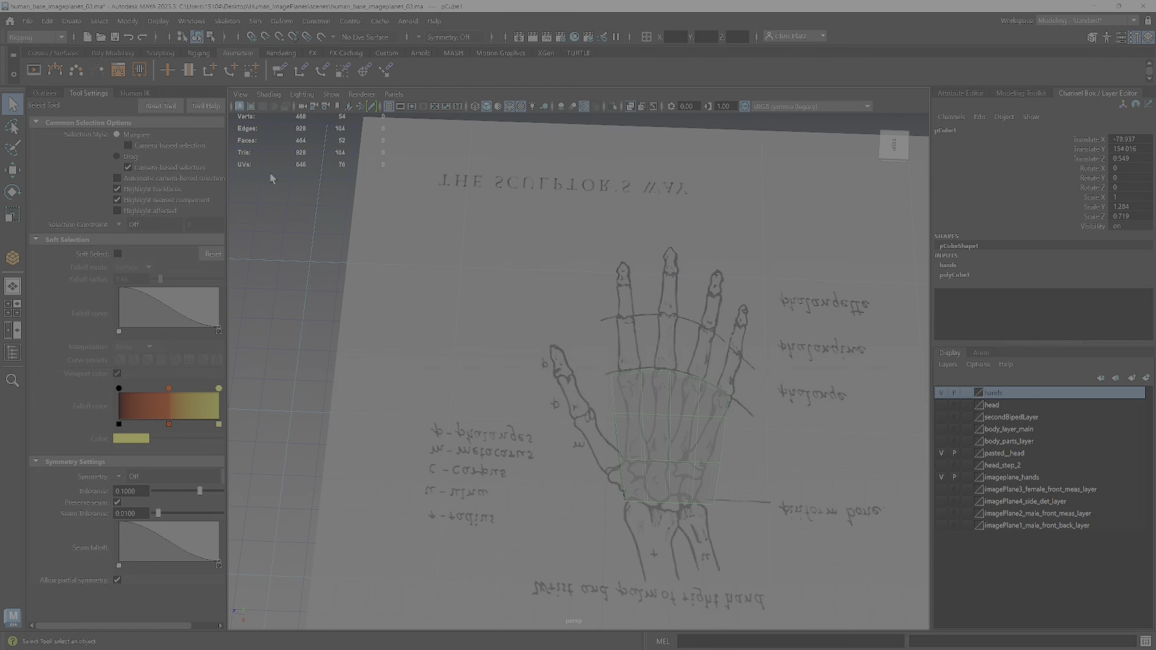
# - Start a polygon cylinder with a radius of 0.75 and a height of 8
pyautogui.click(72, 21)
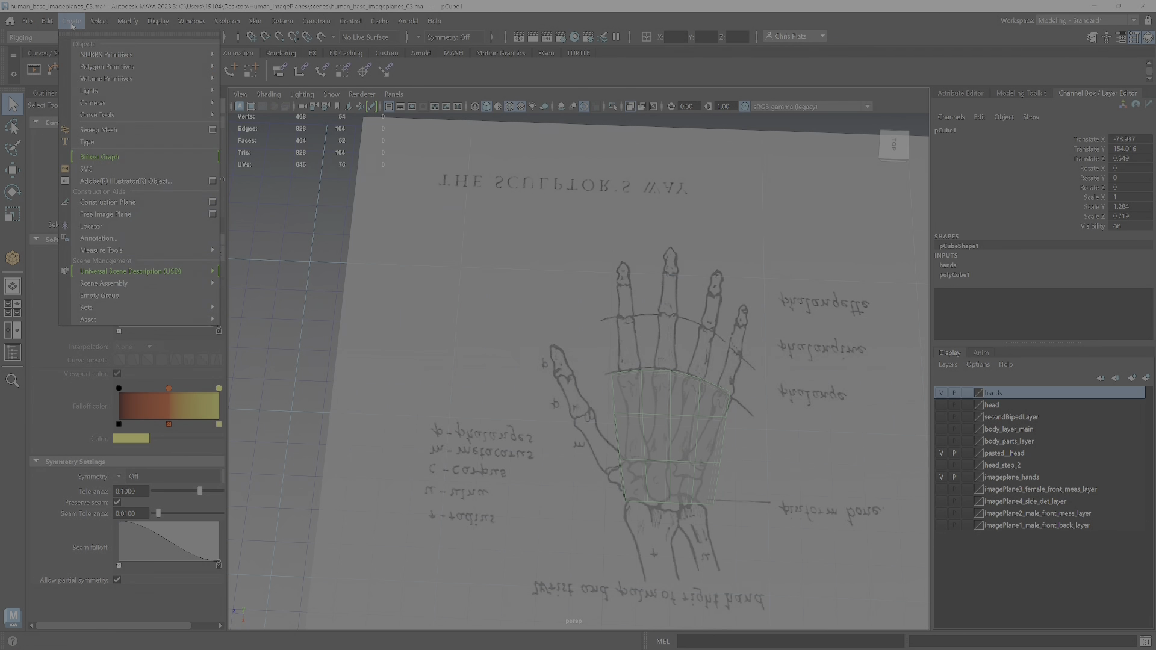
pyautogui.moveTo(138, 66)
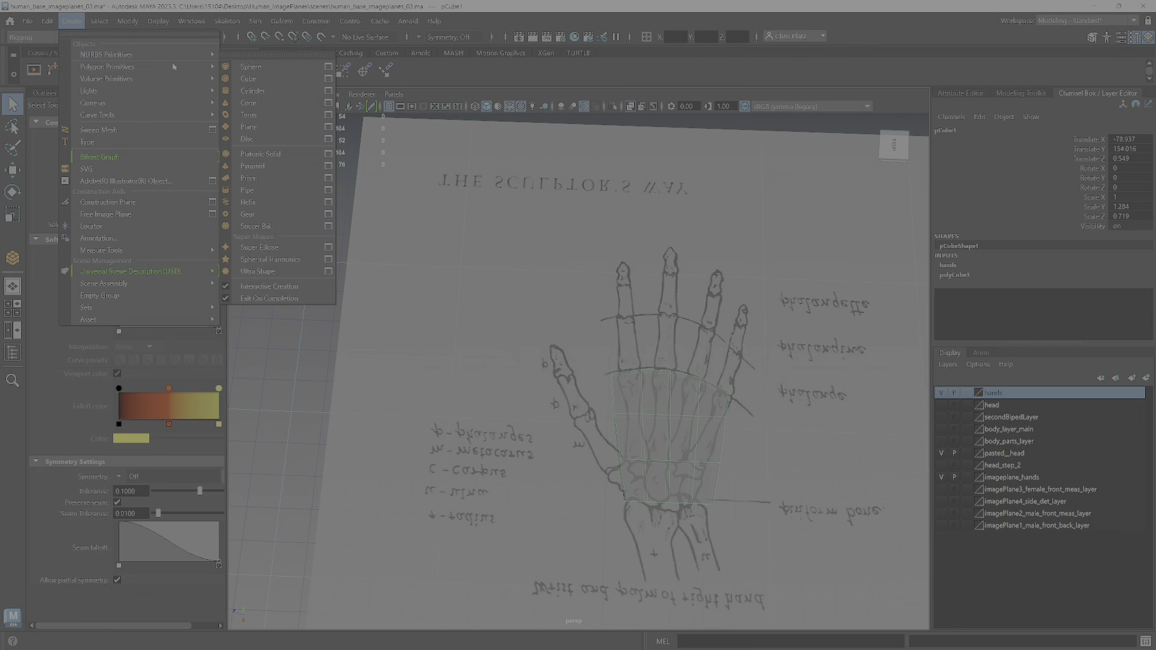
pyautogui.click(329, 91)
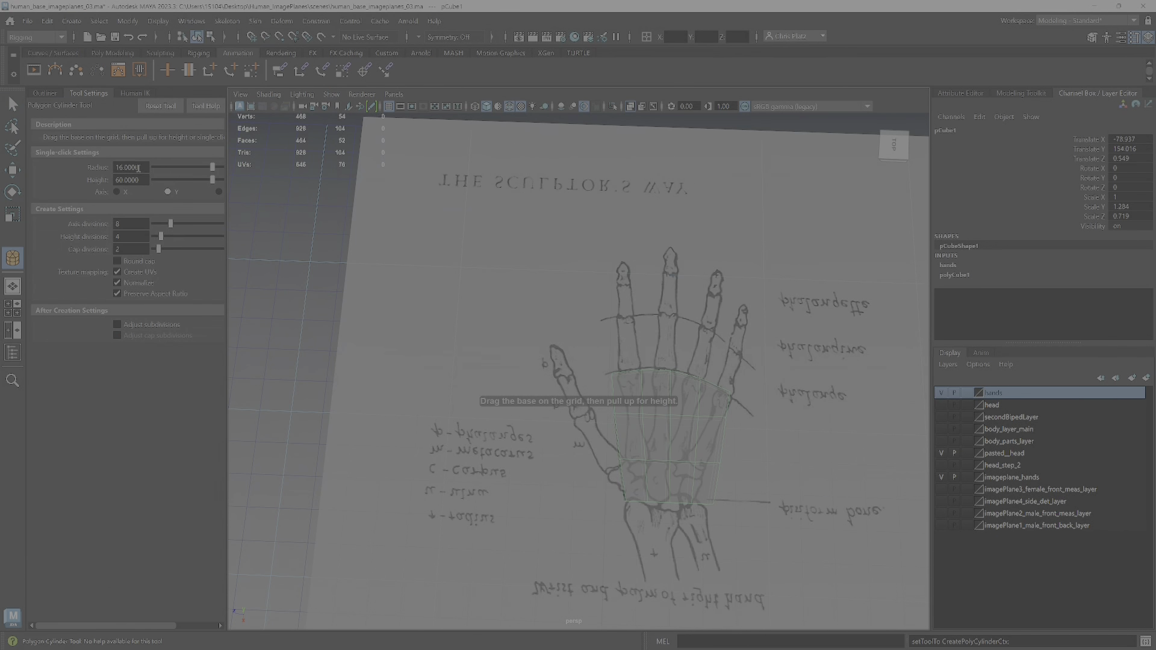
pyautogui.press('Tab')
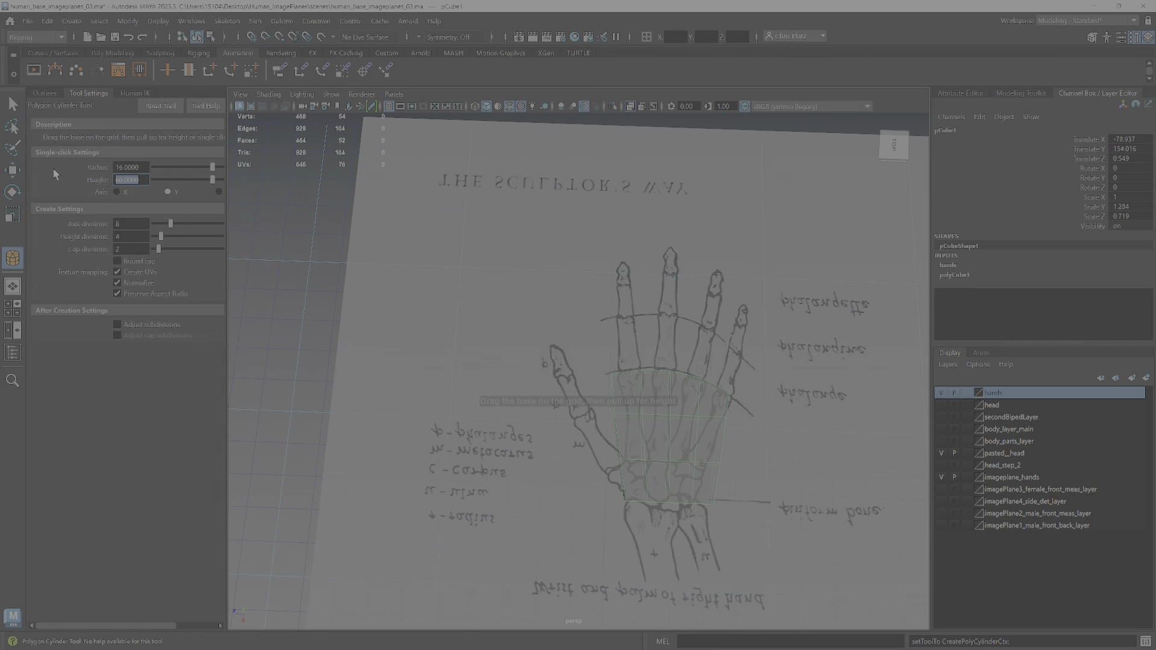
pyautogui.write('8')
pyautogui.click(133, 168)
pyautogui.moveTo(133, 170); pyautogui.dragTo(62, 165)
pyautogui.write('.7')
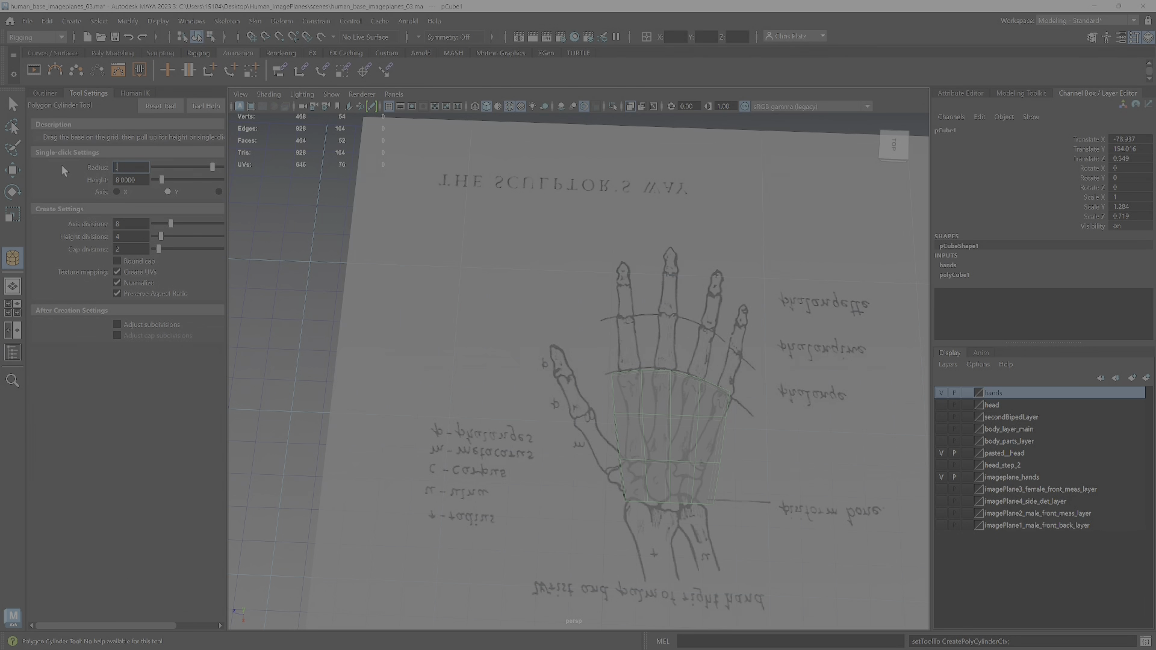
pyautogui.write('5')
pyautogui.press('Tab')
# - Give the cylinder 6 axis, 3 height and 1 cap divisions, and place it on the grid beside the hand drawing
pyautogui.moveTo(134, 224); pyautogui.dragTo(83, 218)
pyautogui.write('6')
pyautogui.press('Tab')
pyautogui.write('3')
pyautogui.press('Tab')
pyautogui.write('1')
pyautogui.press('Tab')
pyautogui.click(314, 425)
# - Move the new cylinder up and across to the hand reference image and frame it
pyautogui.press('w')
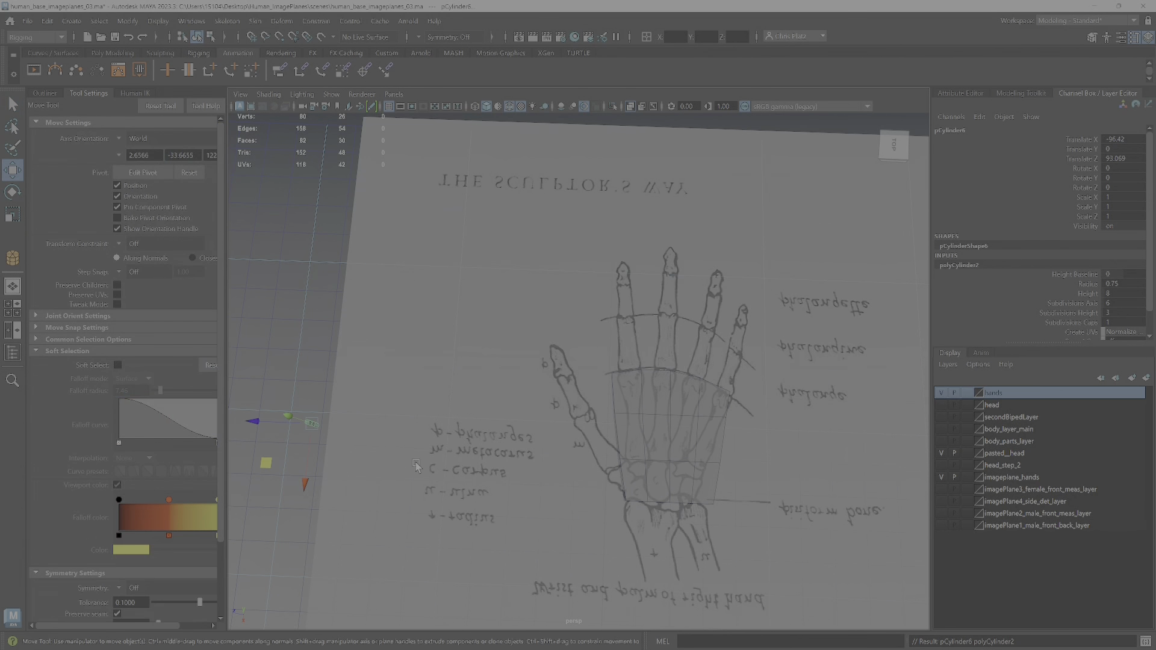
pyautogui.keyDown('alt'); pyautogui.moveTo(347, 496); pyautogui.dragTo(464, 464); pyautogui.keyUp('alt')
pyautogui.keyDown('alt'); pyautogui.moveTo(663, 602); pyautogui.dragTo(572, 509, button='right'); pyautogui.keyUp('alt')
pyautogui.keyDown('alt'); pyautogui.moveTo(572, 509); pyautogui.dragTo(553, 371, button='middle'); pyautogui.keyUp('alt')
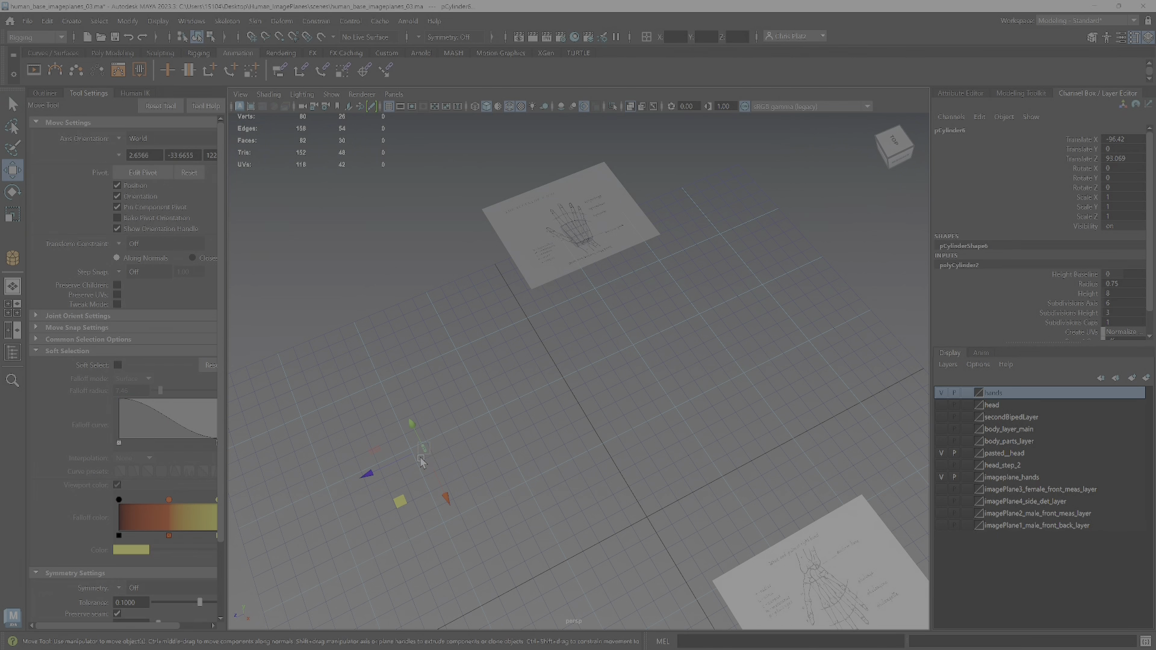
pyautogui.moveTo(376, 452); pyautogui.dragTo(595, 133)
pyautogui.press('f')
pyautogui.keyDown('alt'); pyautogui.moveTo(617, 331); pyautogui.dragTo(729, 335); pyautogui.keyUp('alt')
# - Rotate the cylinder to 90 degrees around Z so it lies along the finger direction
pyautogui.press('e')
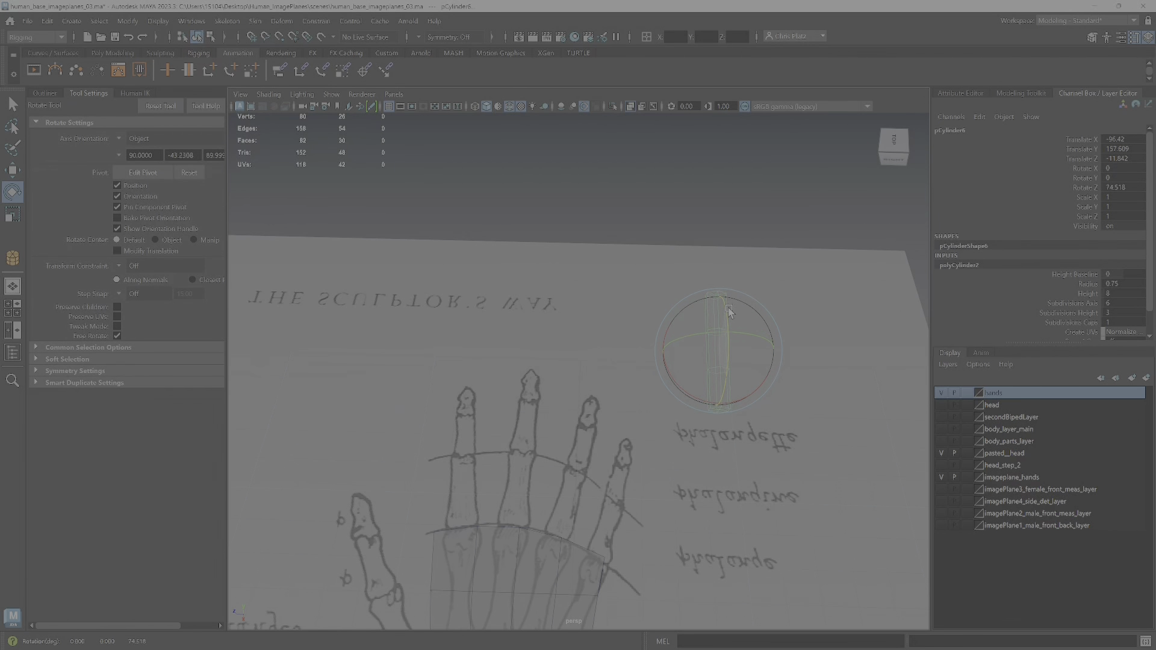
pyautogui.doubleClick(1124, 188)
pyautogui.write('90')
pyautogui.press('Return')
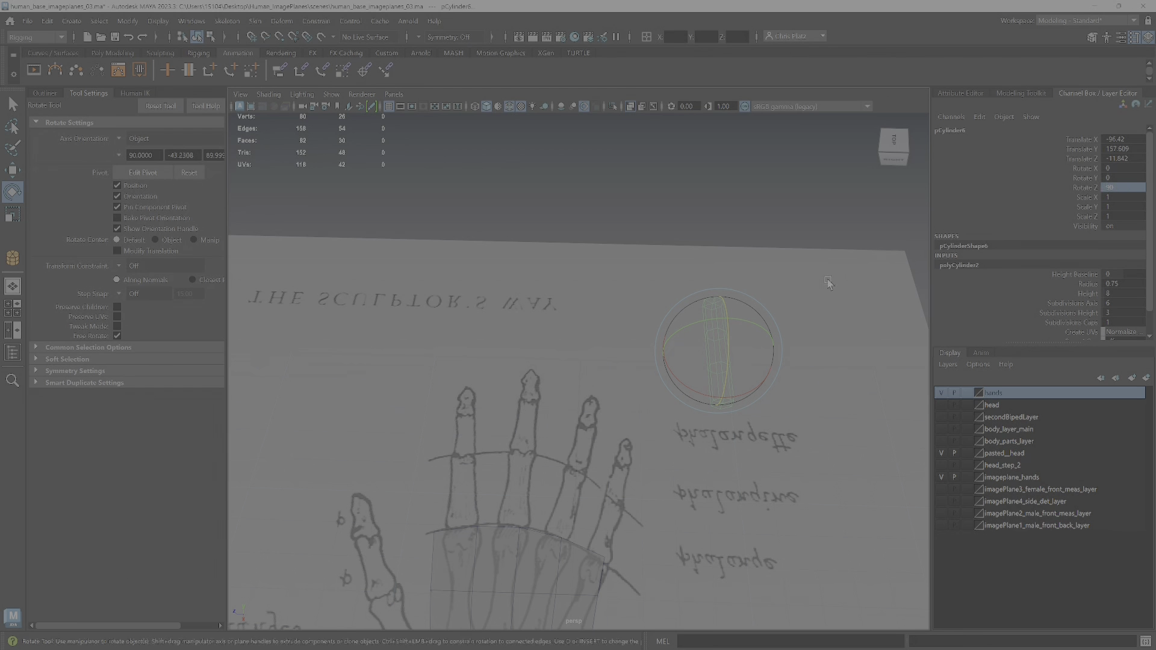
pyautogui.keyDown('alt'); pyautogui.moveTo(728, 337); pyautogui.dragTo(711, 301); pyautogui.keyUp('alt')
pyautogui.keyDown('alt'); pyautogui.moveTo(734, 326); pyautogui.dragTo(701, 319, button='middle'); pyautogui.keyUp('alt')
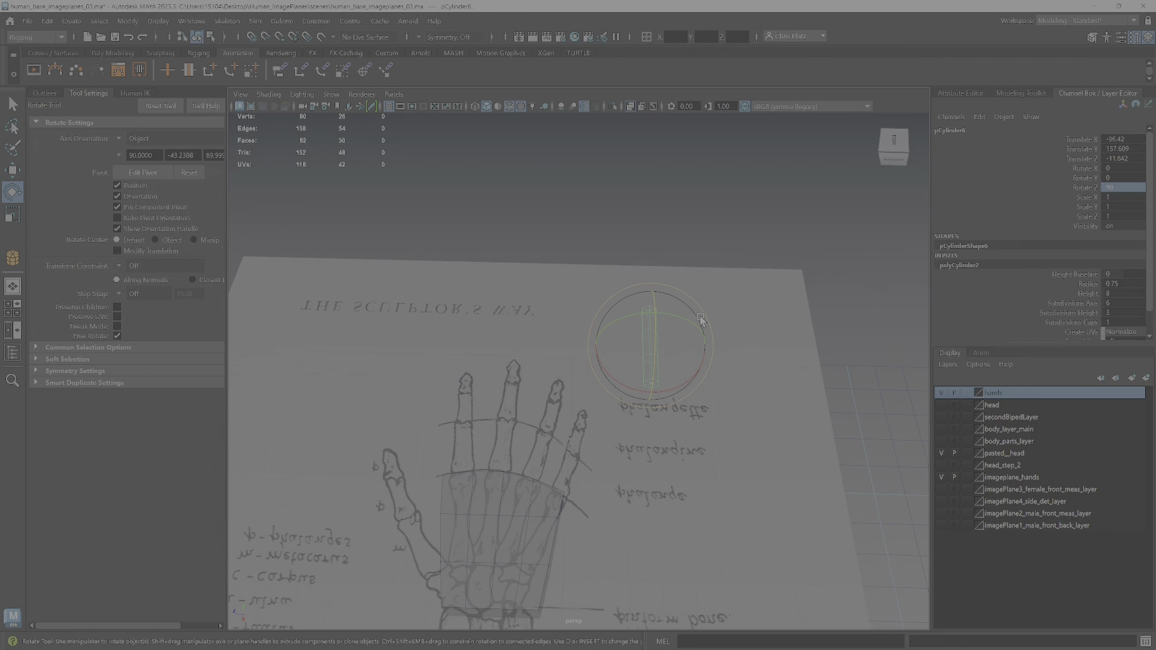
# - Move the cylinder over the drawn middle finger, close to the front of the palm block
pyautogui.press('w')
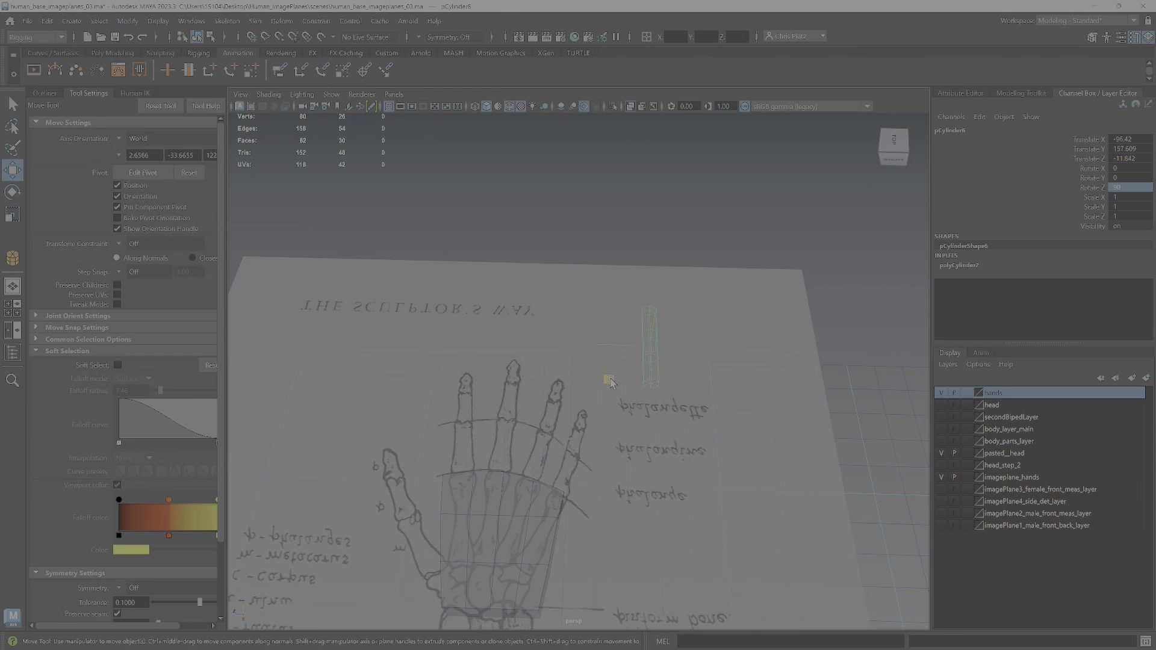
pyautogui.moveTo(610, 380); pyautogui.dragTo(541, 465)
pyautogui.keyDown('alt'); pyautogui.moveTo(650, 445); pyautogui.dragTo(665, 364); pyautogui.keyUp('alt')
pyautogui.moveTo(645, 313); pyautogui.dragTo(654, 396)
pyautogui.keyDown('alt'); pyautogui.moveTo(654, 396); pyautogui.dragTo(668, 330, button='middle'); pyautogui.keyUp('alt')
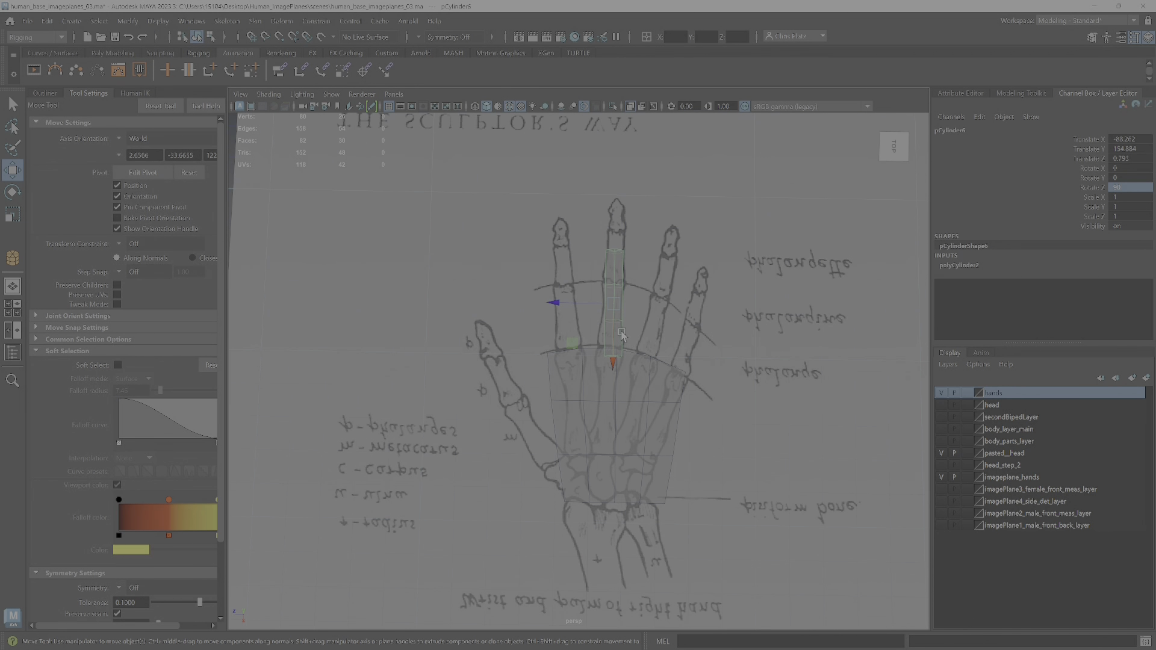
# - Snap the cylinder's pivot to the centre of its knuckle end
pyautogui.keyDown('alt'); pyautogui.moveTo(654, 317); pyautogui.dragTo(702, 250); pyautogui.keyUp('alt')
pyautogui.keyDown('alt'); pyautogui.moveTo(620, 328); pyautogui.dragTo(609, 364, button='right'); pyautogui.keyUp('alt')
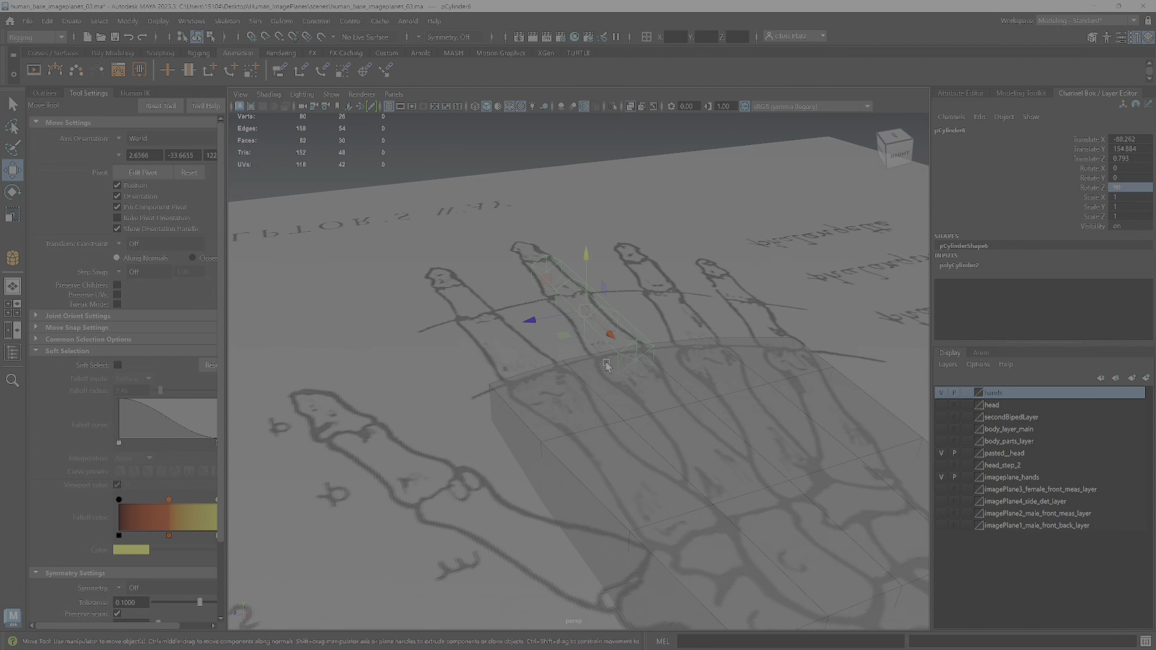
pyautogui.moveTo(609, 364)
pyautogui.keyDown('alt'); pyautogui.mouseDown()
pyautogui.moveTo(621, 365)
pyautogui.moveTo(609, 353)
pyautogui.mouseUp(); pyautogui.keyUp('alt')
pyautogui.press('d')
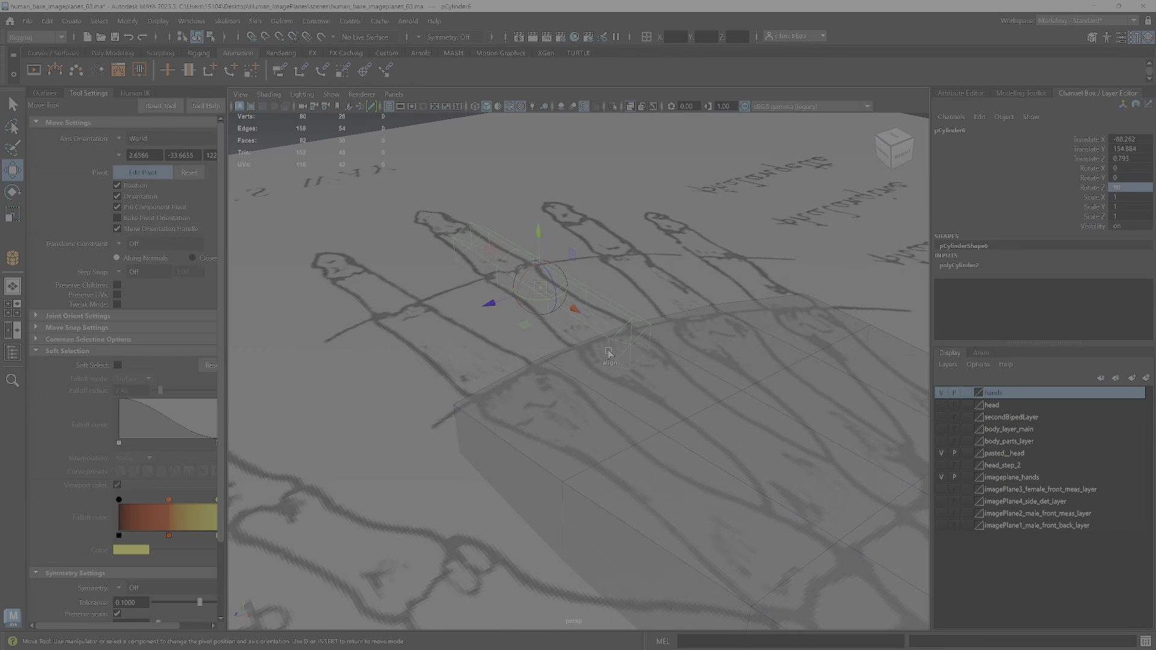
pyautogui.press('v')
pyautogui.moveTo(544, 286); pyautogui.dragTo(630, 346)
# - Show the four-view layout and shift the cylinder along the middle finger until its base meets the knuckle line
pyautogui.keyDown('alt'); pyautogui.moveTo(655, 386); pyautogui.dragTo(557, 416); pyautogui.keyUp('alt')
pyautogui.press('space')
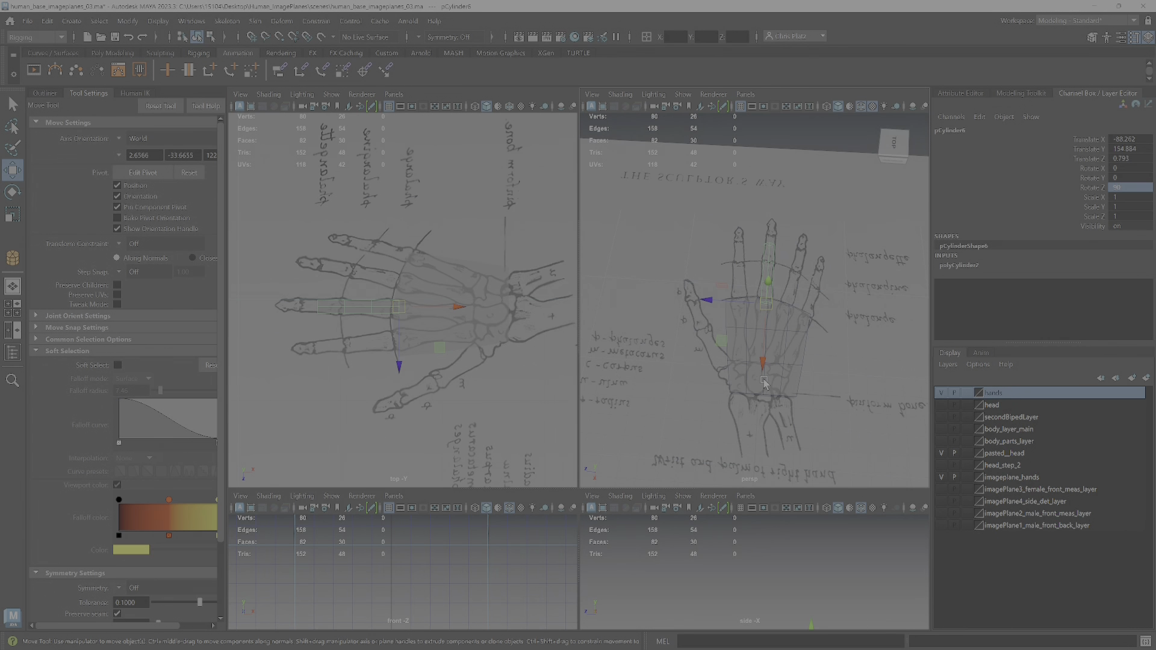
pyautogui.moveTo(761, 365); pyautogui.dragTo(766, 377)
pyautogui.keyDown('alt'); pyautogui.moveTo(766, 376); pyautogui.dragTo(815, 391, button='right'); pyautogui.keyUp('alt')
pyautogui.keyDown('alt'); pyautogui.moveTo(816, 392); pyautogui.dragTo(764, 444, button='middle'); pyautogui.keyUp('alt')
pyautogui.keyDown('alt'); pyautogui.moveTo(764, 444); pyautogui.dragTo(723, 384, button='right'); pyautogui.keyUp('alt')
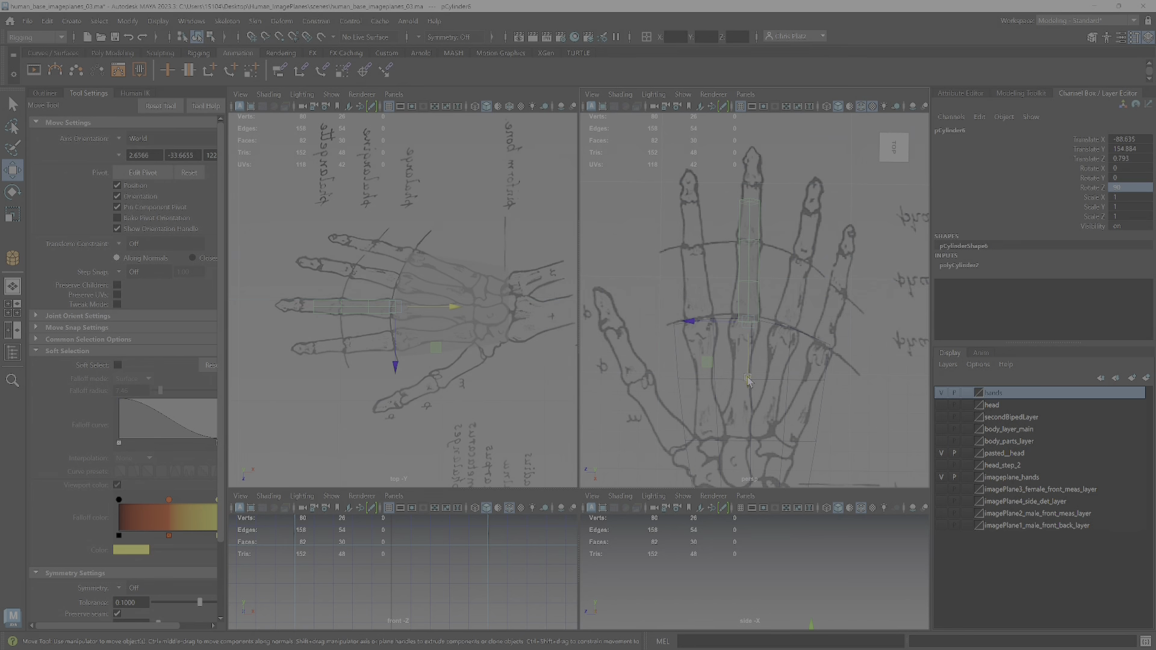
pyautogui.moveTo(752, 384); pyautogui.dragTo(750, 380)
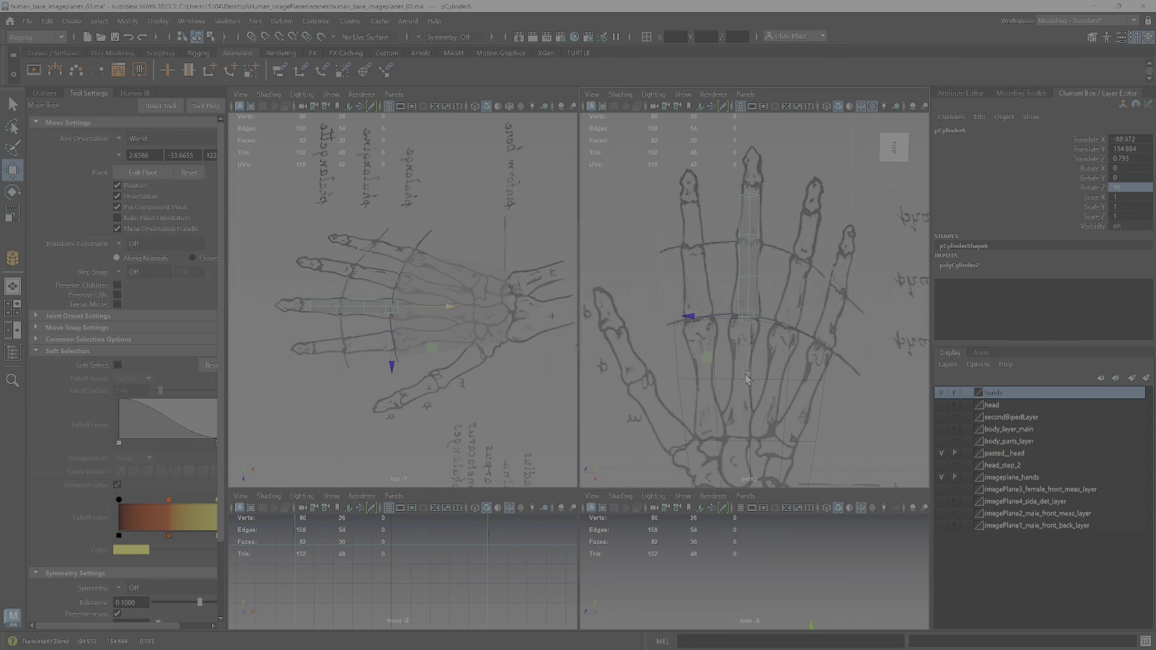
# - Scale the cylinder to 1.368 in Y to reach the fingertip and to 1.631 in X and Z for thickness
pyautogui.press('r')
pyautogui.moveTo(748, 274); pyautogui.dragTo(749, 242)
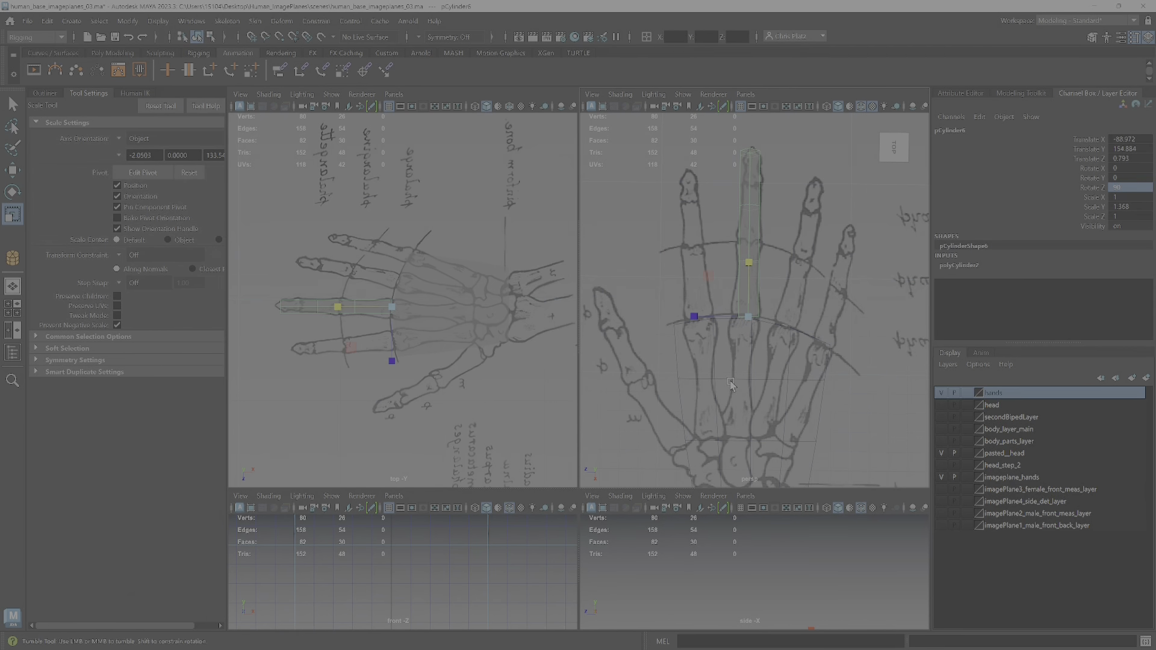
pyautogui.keyDown('alt'); pyautogui.moveTo(745, 396); pyautogui.dragTo(699, 266); pyautogui.keyUp('alt')
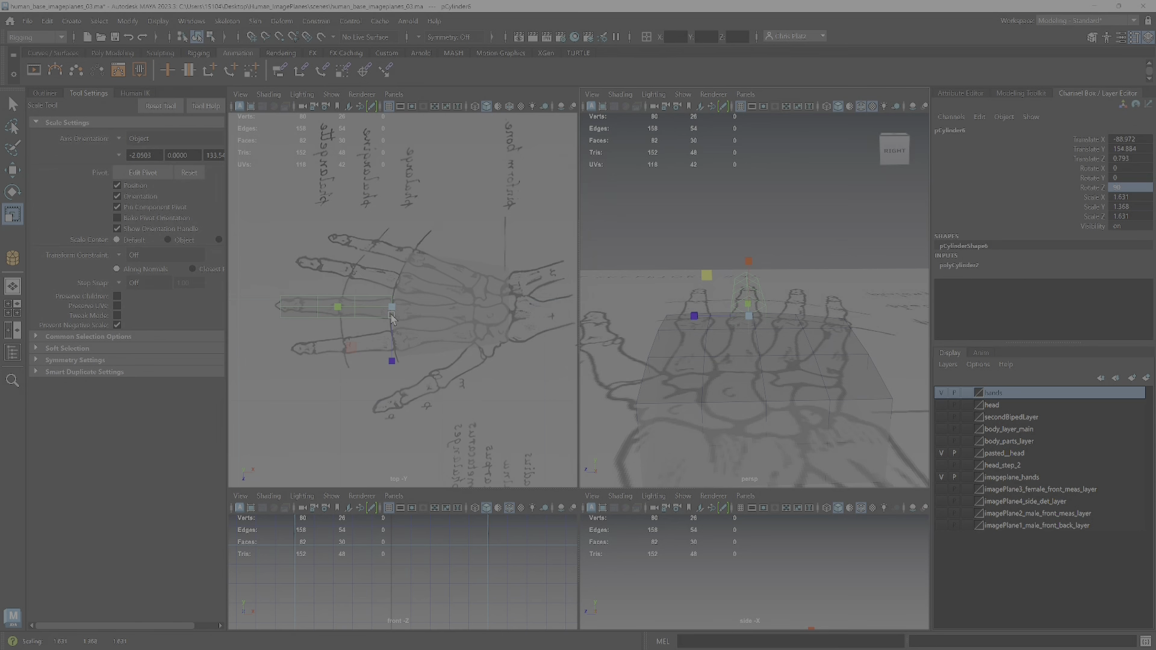
pyautogui.keyDown('alt'); pyautogui.moveTo(710, 289); pyautogui.dragTo(807, 371); pyautogui.keyUp('alt')
pyautogui.keyDown('alt'); pyautogui.moveTo(807, 371); pyautogui.dragTo(825, 334, button='right'); pyautogui.keyUp('alt')
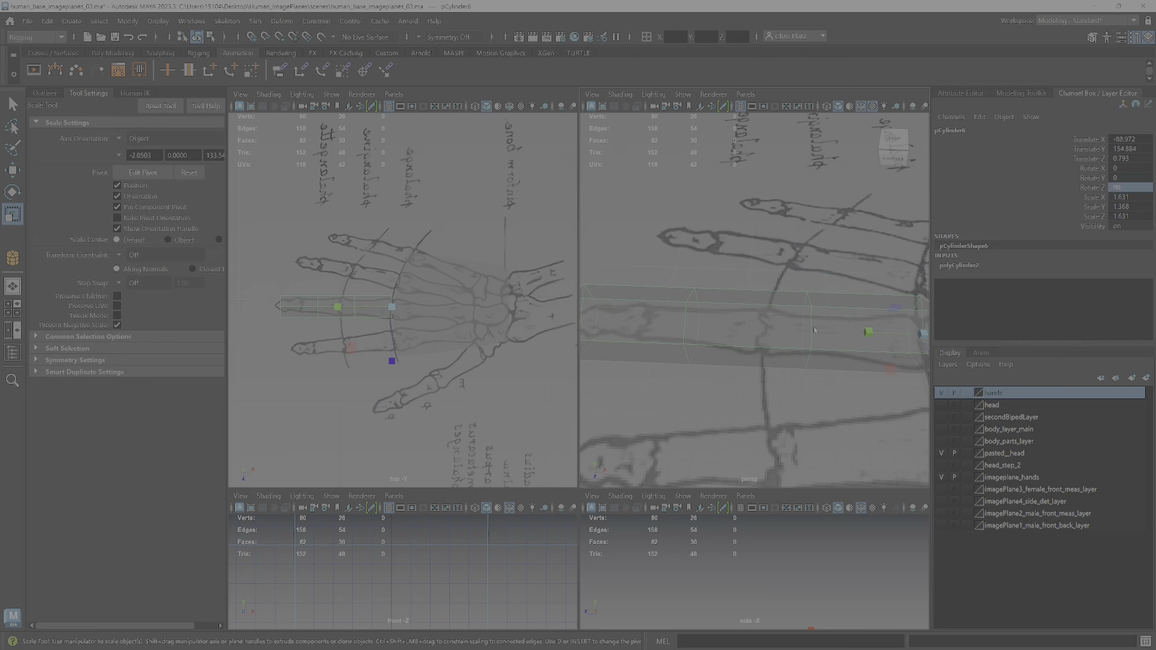
# - Select the edge loop nearest the knuckle and move it onto the middle finger's first joint line
pyautogui.moveTo(814, 330); pyautogui.dragTo(813, 282, button='right')
pyautogui.click(809, 320)
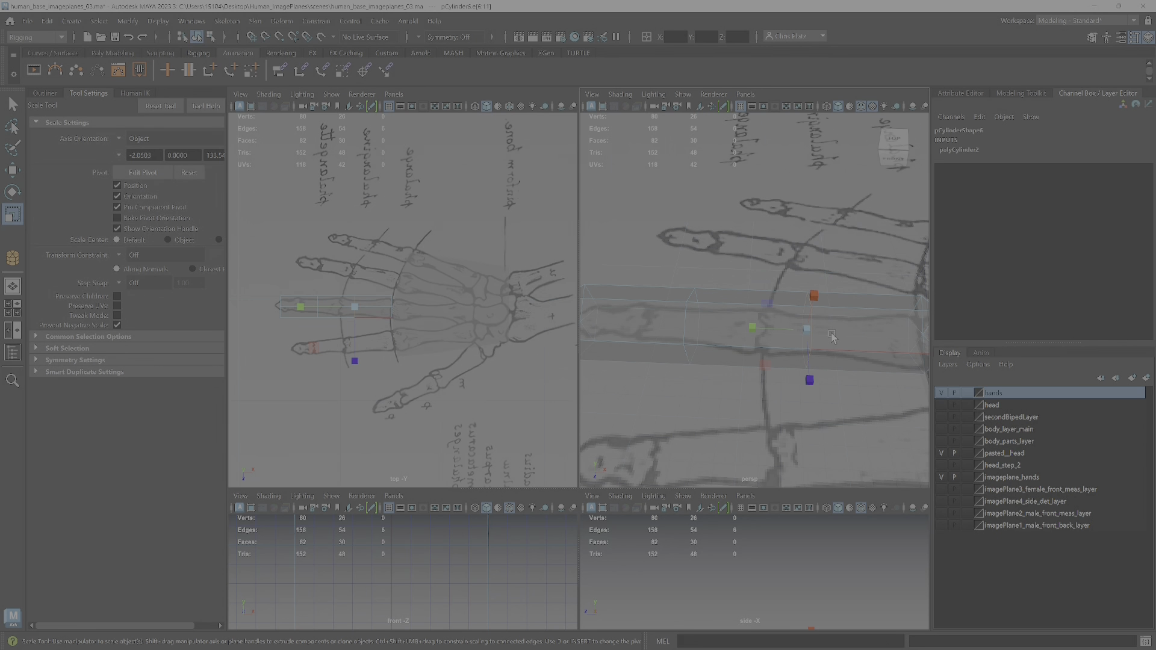
pyautogui.scroll(3, 365, 313)
pyautogui.keyDown('alt'); pyautogui.moveTo(365, 314); pyautogui.dragTo(441, 313, button='middle'); pyautogui.keyUp('alt')
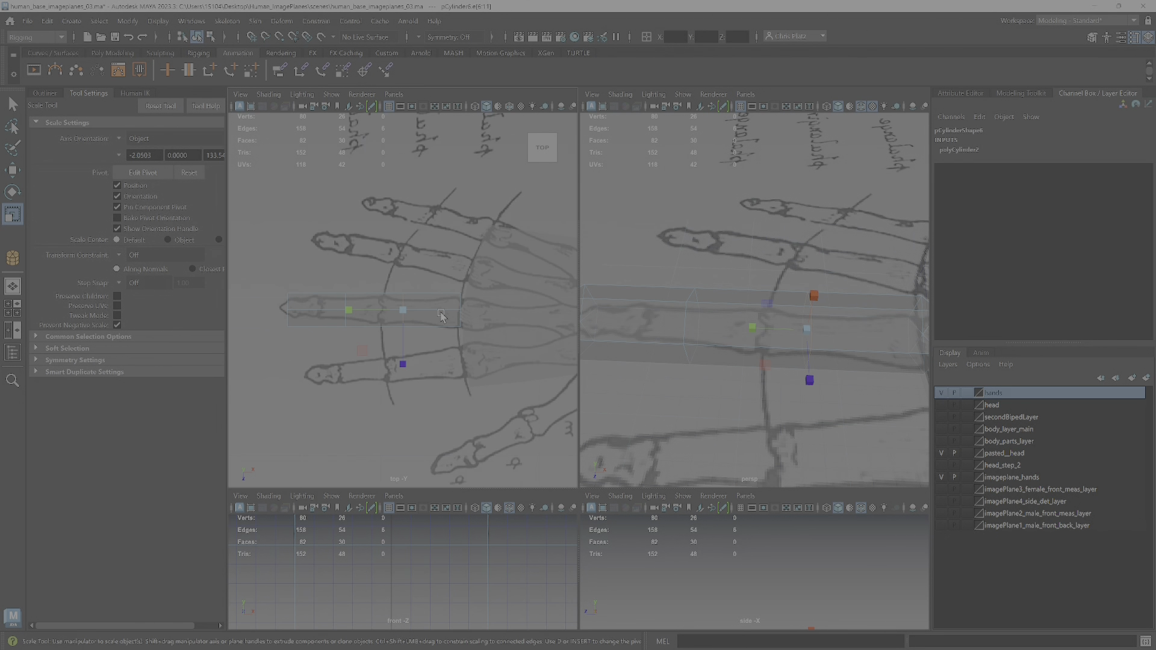
pyautogui.press('e')
pyautogui.press('w')
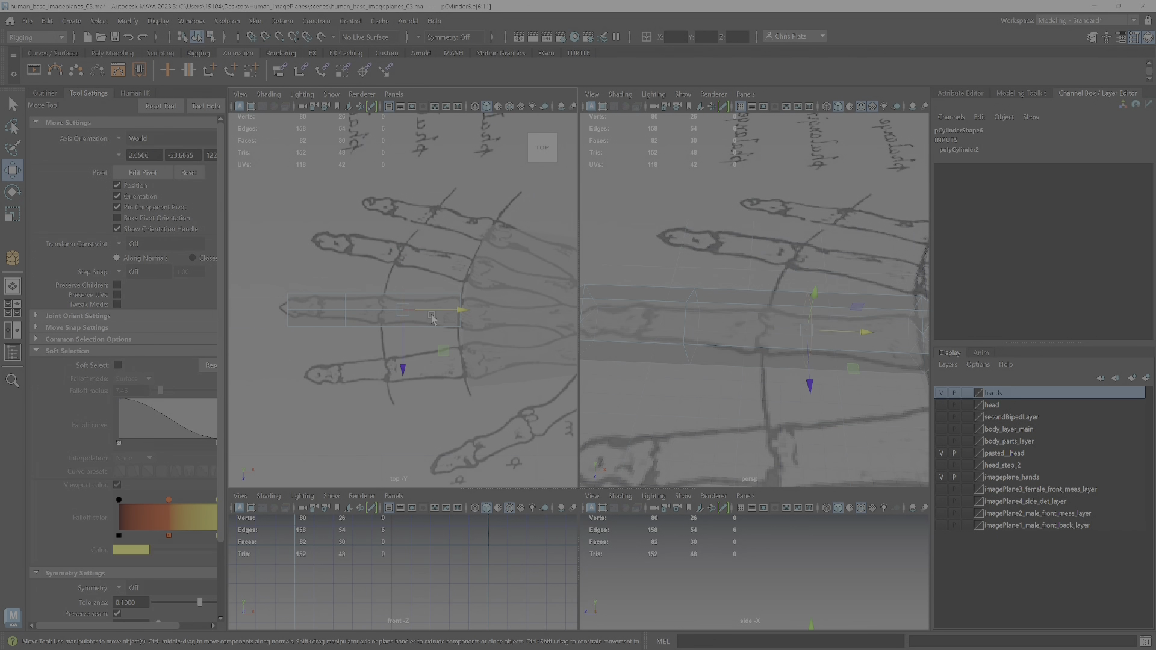
pyautogui.moveTo(463, 314); pyautogui.dragTo(445, 317)
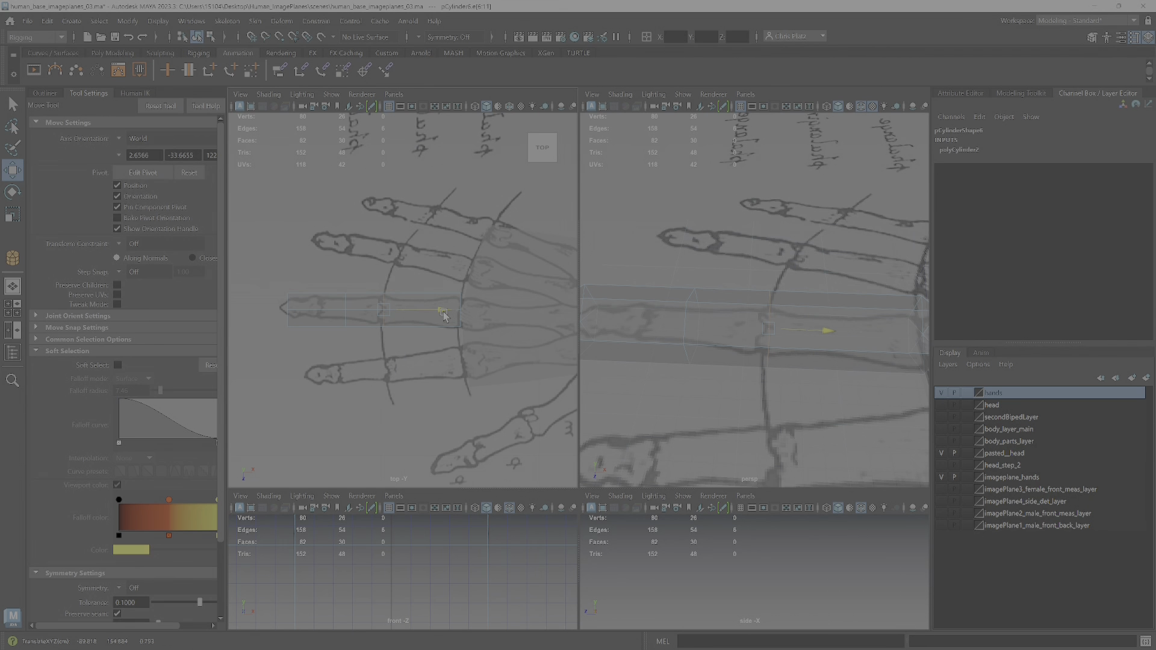
# - Select the second edge loop and move it onto the joint nearest the middle fingertip
pyautogui.click(686, 319)
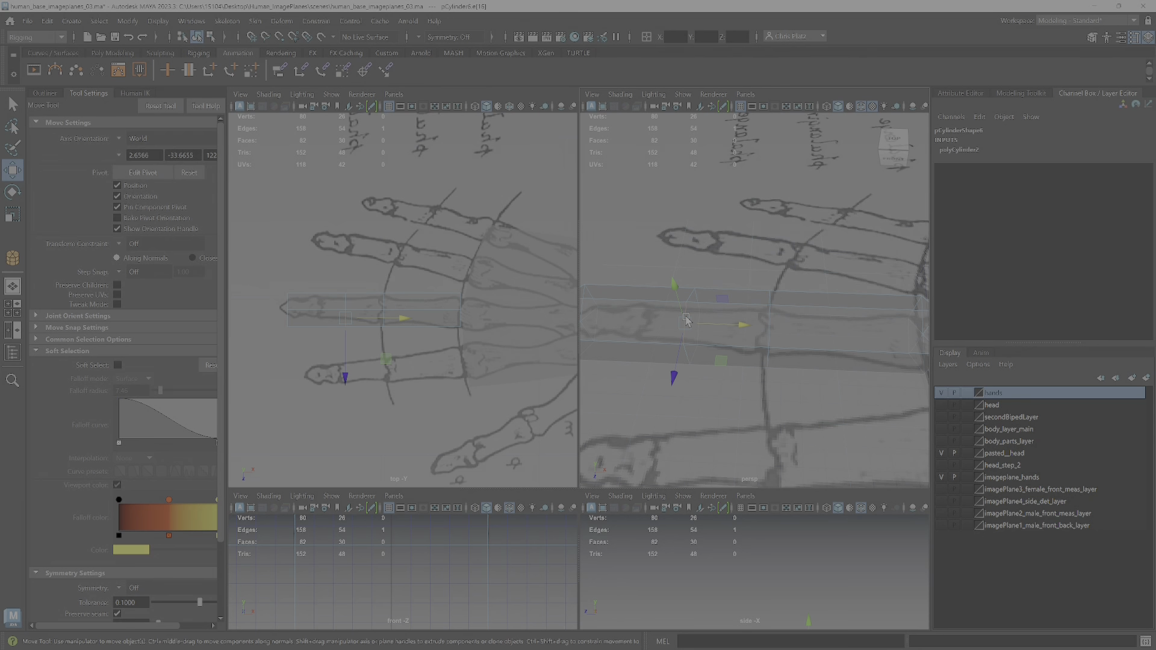
pyautogui.doubleClick(691, 295)
pyautogui.moveTo(405, 315); pyautogui.dragTo(383, 314)
pyautogui.press('super')
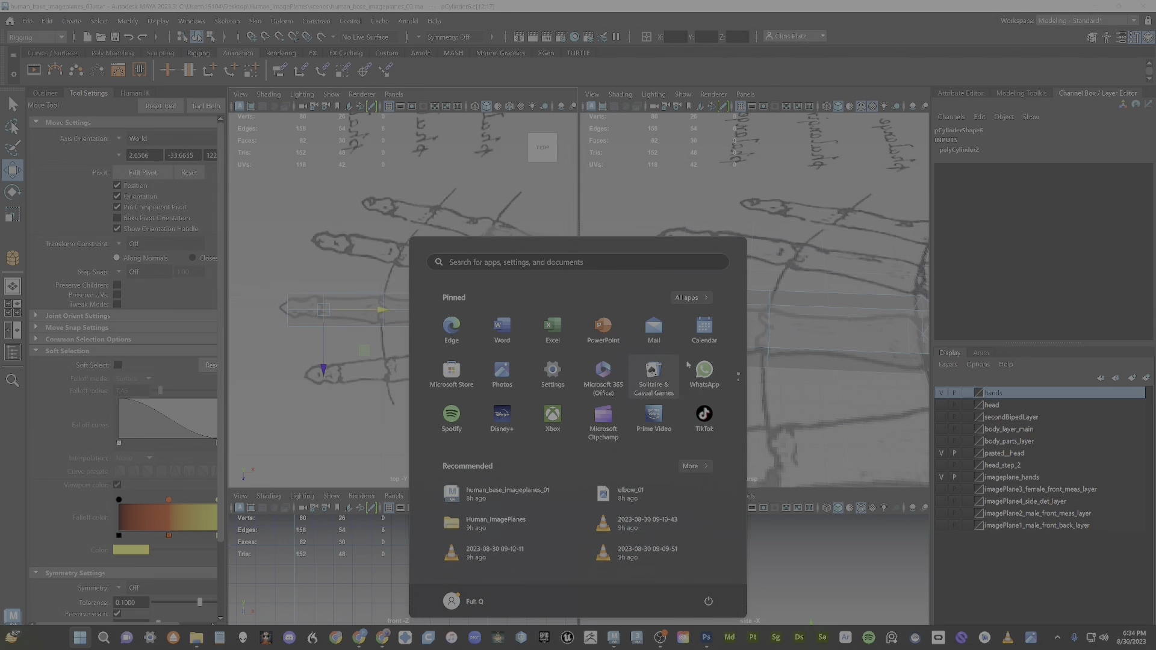
pyautogui.press('super')
# - Select the vertices at the cylinder's tip and move them out to the end of the drawn middle finger
pyautogui.keyDown('alt'); pyautogui.moveTo(694, 333); pyautogui.dragTo(806, 371, button='middle'); pyautogui.keyUp('alt')
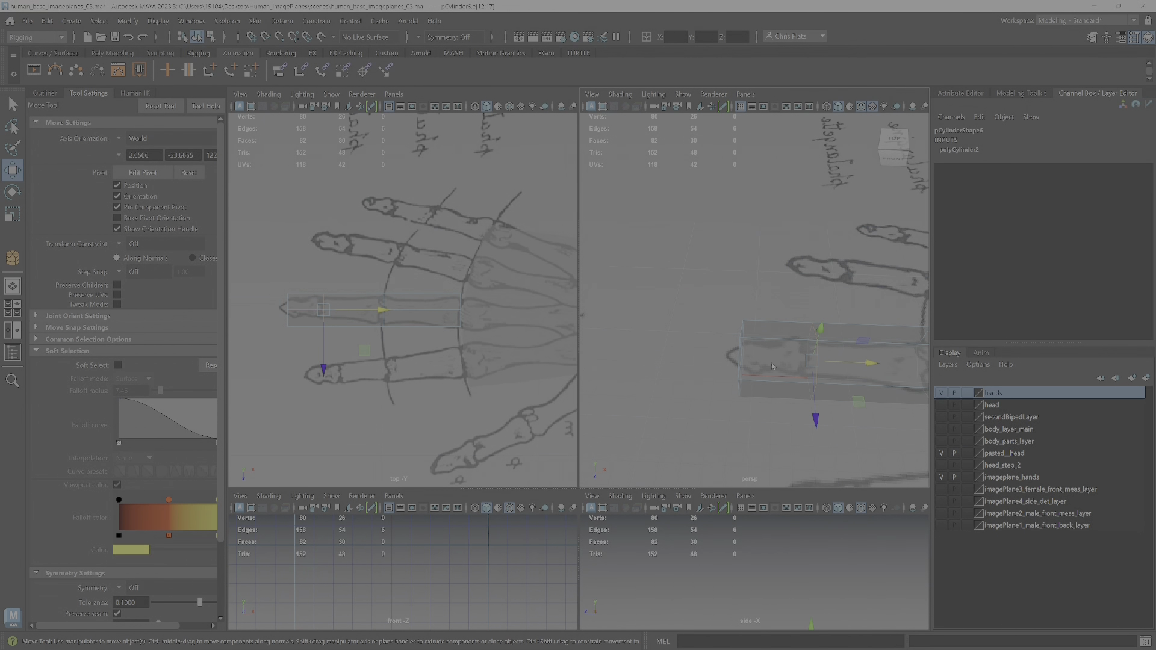
pyautogui.moveTo(772, 366); pyautogui.dragTo(723, 365, button='right')
pyautogui.moveTo(733, 307); pyautogui.dragTo(778, 411)
pyautogui.moveTo(795, 360); pyautogui.dragTo(843, 337)
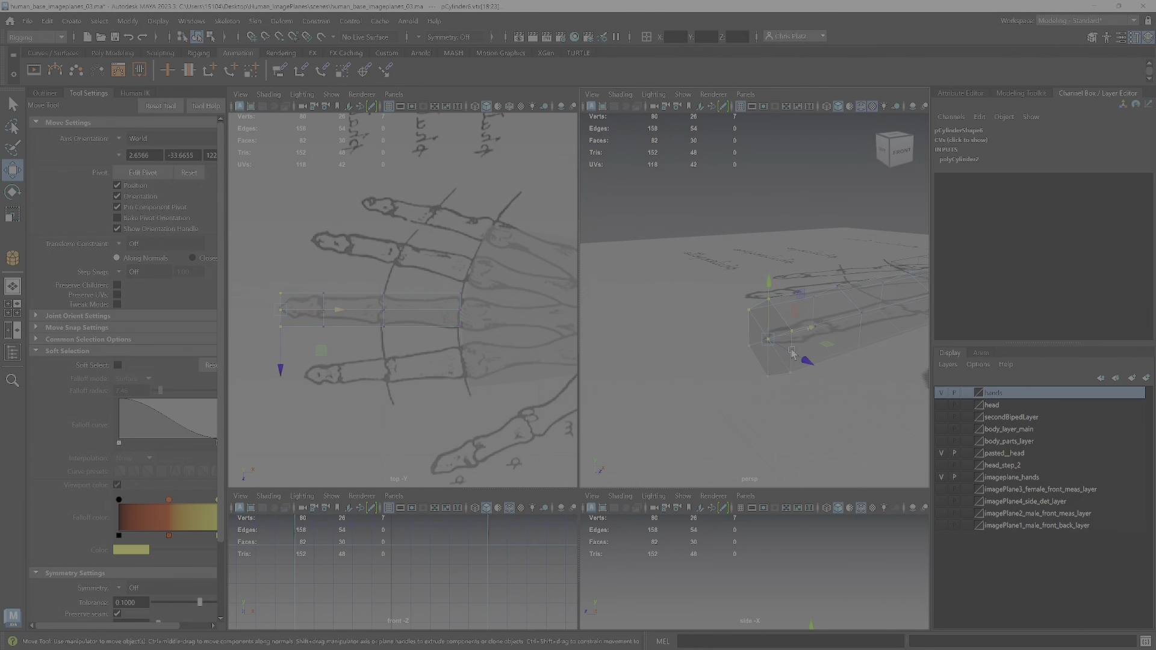
# - Maximize the perspective view and turn off X-ray shading to inspect where the finger meets the palm
pyautogui.keyDown('alt'); pyautogui.moveTo(843, 358); pyautogui.dragTo(719, 378, button='middle'); pyautogui.keyUp('alt')
pyautogui.keyDown('alt'); pyautogui.moveTo(719, 377); pyautogui.dragTo(713, 362); pyautogui.keyUp('alt')
pyautogui.keyDown('alt'); pyautogui.moveTo(713, 362); pyautogui.dragTo(839, 325, button='right'); pyautogui.keyUp('alt')
pyautogui.keyDown('alt'); pyautogui.moveTo(839, 325); pyautogui.dragTo(774, 386); pyautogui.keyUp('alt')
pyautogui.keyDown('alt'); pyautogui.moveTo(756, 391); pyautogui.dragTo(814, 402, button='right'); pyautogui.keyUp('alt')
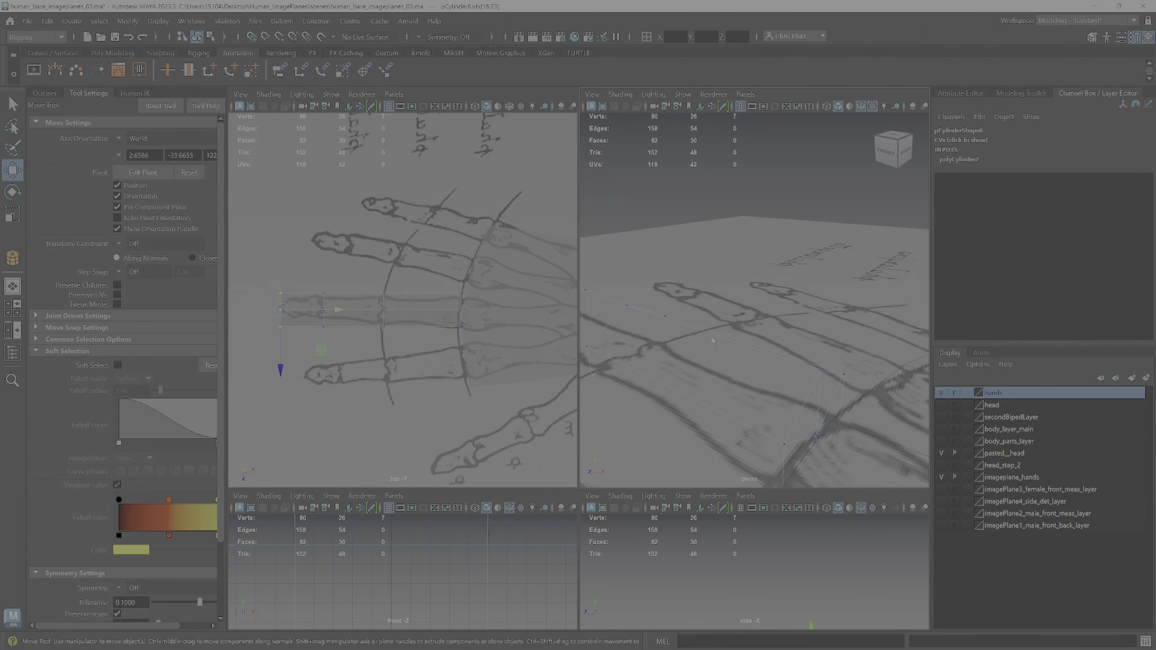
pyautogui.moveTo(699, 312); pyautogui.dragTo(706, 344, button='right')
pyautogui.press('space')
pyautogui.scroll(-2, 581, 326)
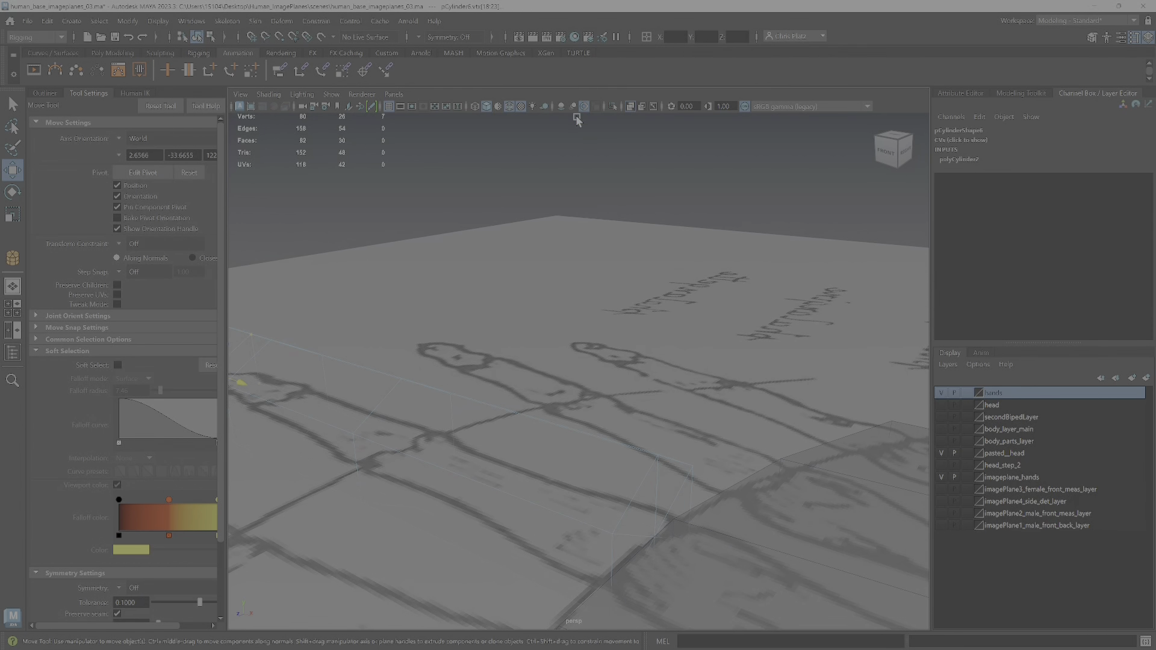
pyautogui.click(630, 106)
pyautogui.keyDown('alt'); pyautogui.moveTo(637, 310); pyautogui.dragTo(664, 462); pyautogui.keyUp('alt')
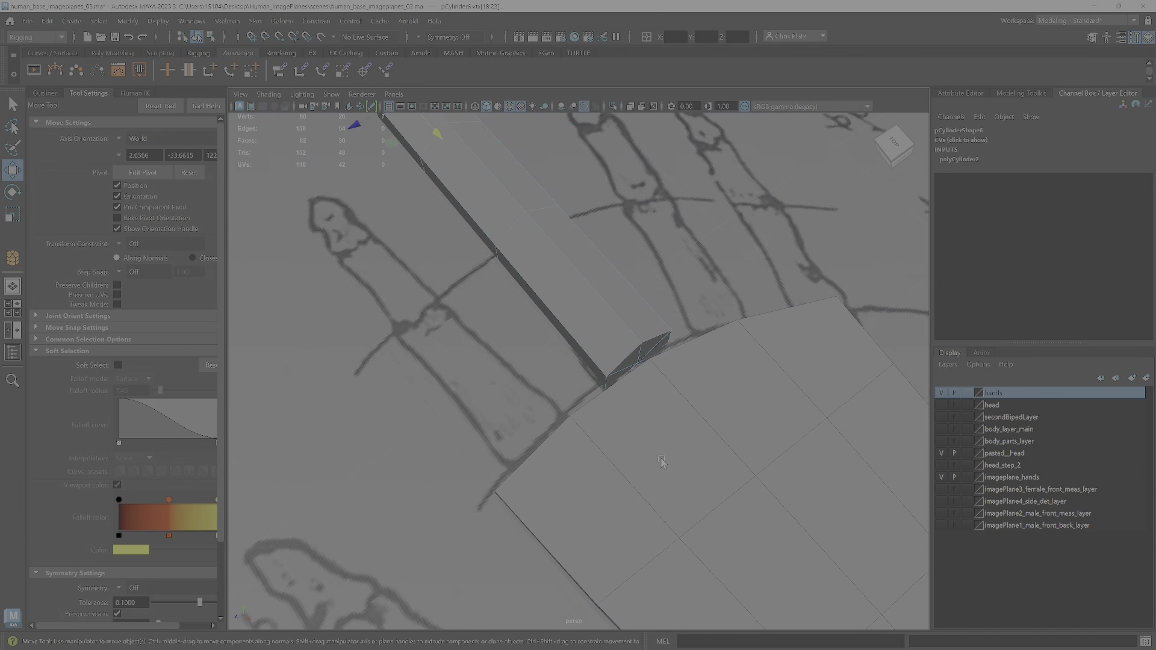
# - Return the finger cylinder to object mode and isolate it in the view
pyautogui.keyDown('alt'); pyautogui.moveTo(663, 462); pyautogui.dragTo(612, 344, button='right'); pyautogui.keyUp('alt')
pyautogui.keyDown('alt'); pyautogui.moveTo(612, 343); pyautogui.dragTo(583, 386); pyautogui.keyUp('alt')
pyautogui.moveTo(583, 391); pyautogui.dragTo(634, 297, button='right')
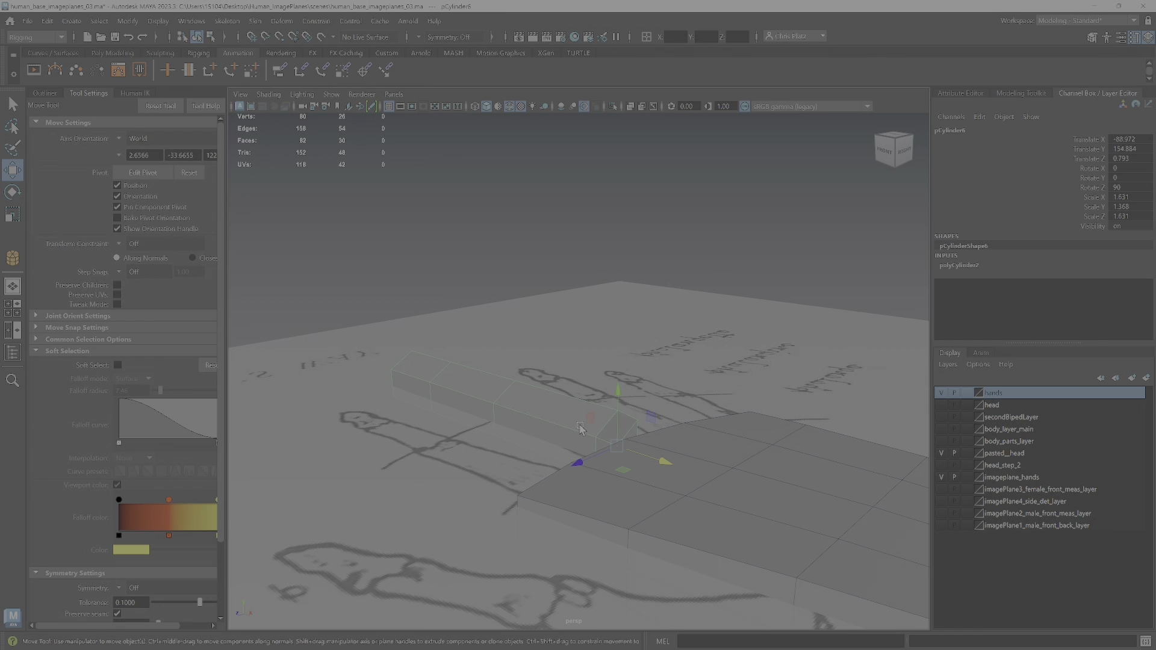
pyautogui.click(613, 107)
pyautogui.scroll(3, 624, 428)
pyautogui.scroll(4, 624, 427)
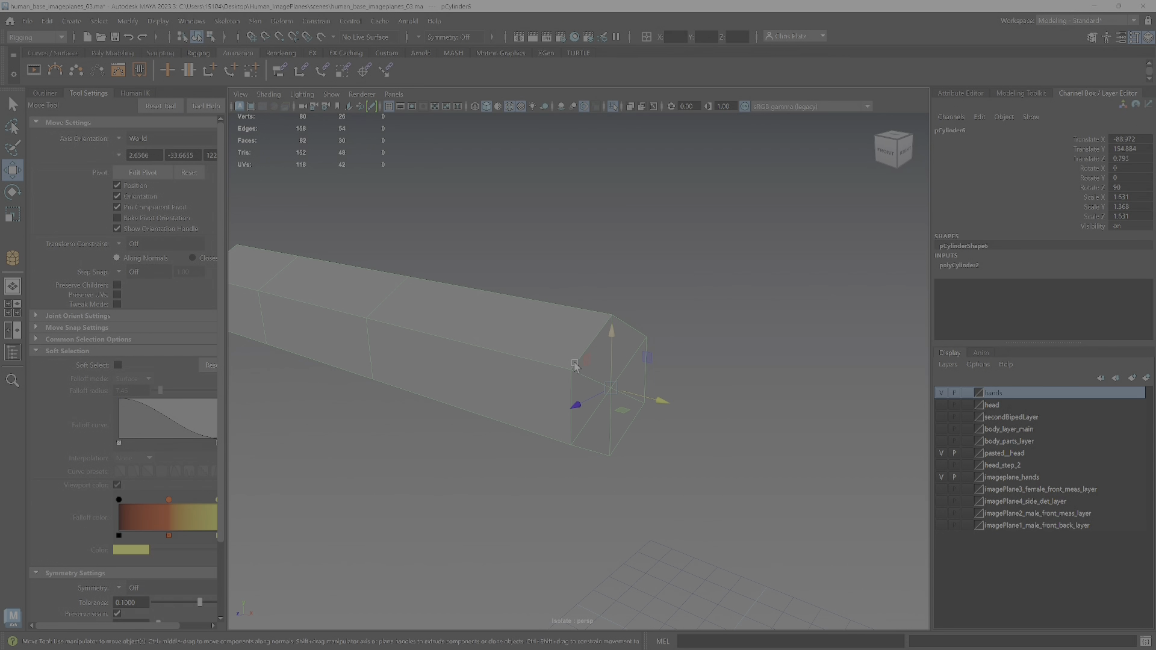
# - Select only the end-cap faces at the palm end of the isolated finger cylinder and delete them
pyautogui.moveTo(575, 315); pyautogui.dragTo(581, 348, button='right')
pyautogui.keyDown('alt'); pyautogui.moveTo(545, 283); pyautogui.dragTo(607, 310); pyautogui.keyUp('alt')
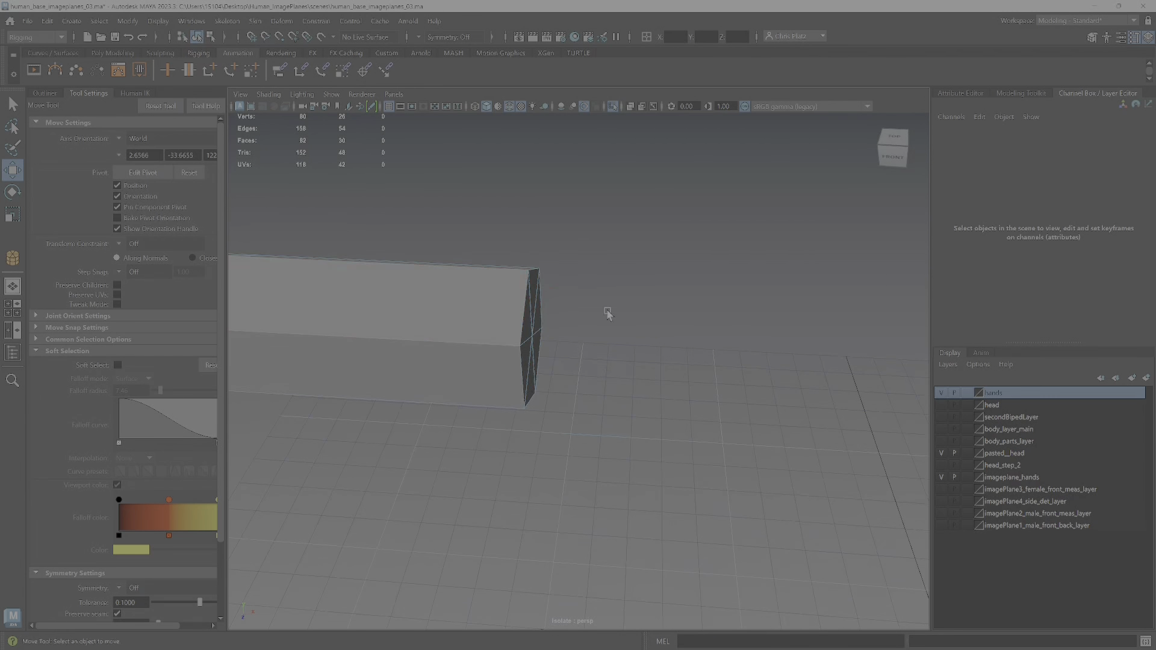
pyautogui.moveTo(618, 237); pyautogui.dragTo(463, 515)
pyautogui.keyDown('ctrl'); pyautogui.moveTo(450, 205); pyautogui.dragTo(374, 568); pyautogui.keyUp('ctrl')
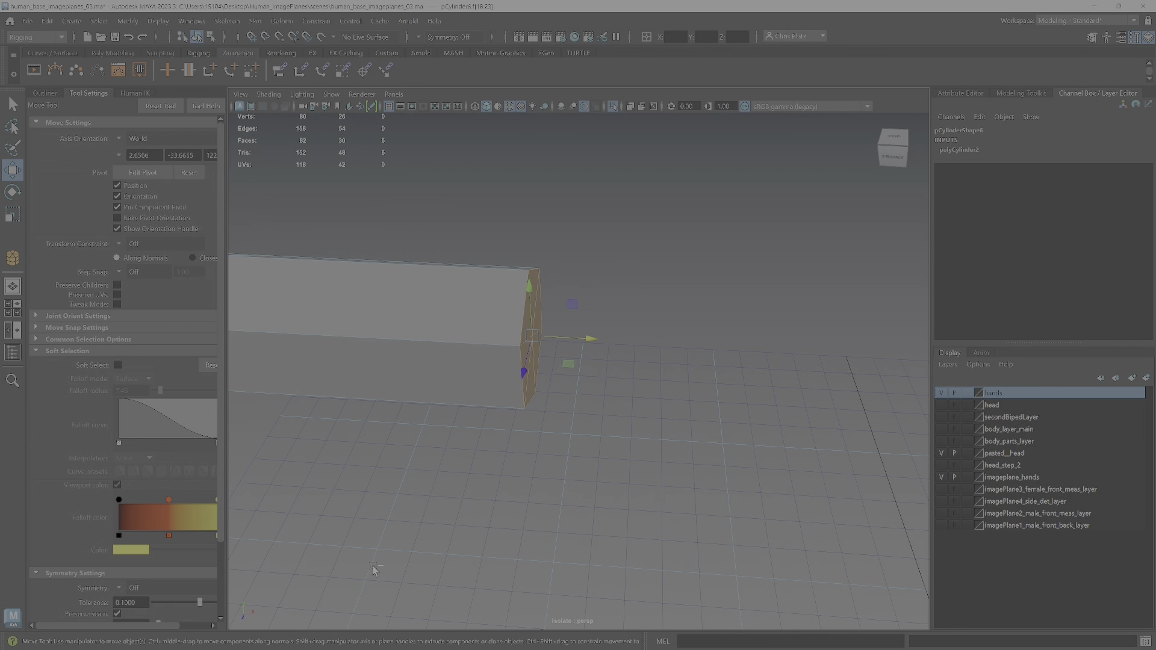
pyautogui.press('Delete')
pyautogui.keyDown('alt'); pyautogui.moveTo(588, 431); pyautogui.dragTo(730, 432); pyautogui.keyUp('alt')
pyautogui.keyDown('alt'); pyautogui.moveTo(537, 485); pyautogui.dragTo(626, 479); pyautogui.keyUp('alt')
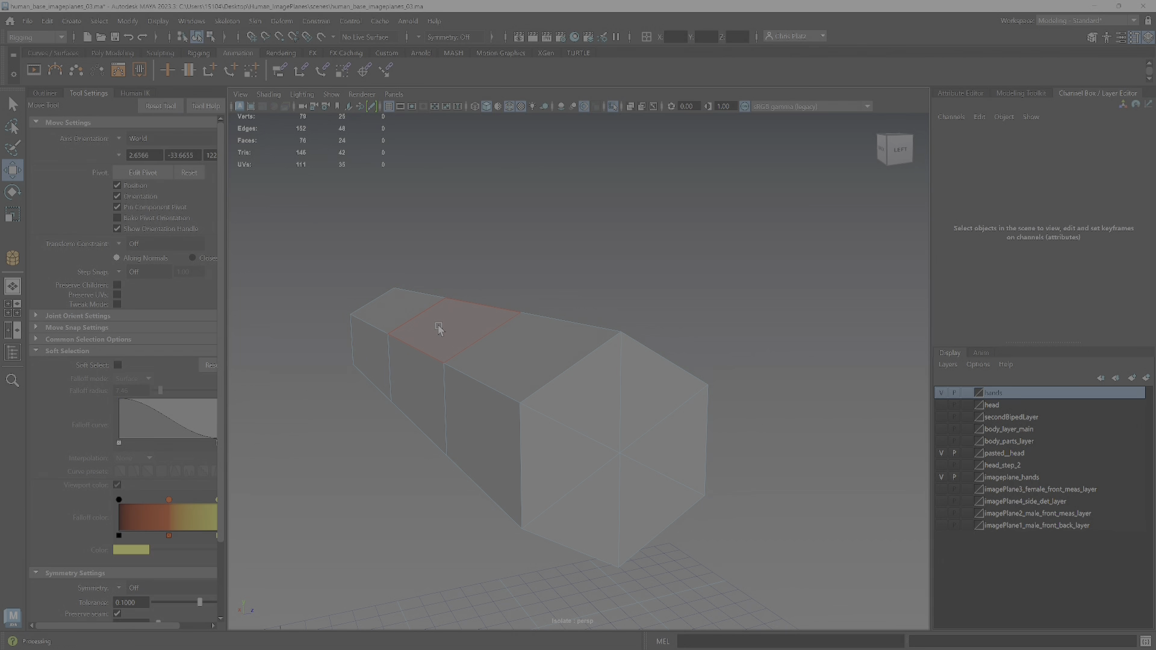
# - Return the cylinder to object mode and set its Rotate Y to -30 so flat sides face up and down
pyautogui.moveTo(616, 328); pyautogui.dragTo(669, 297, button='right')
pyautogui.press('e')
pyautogui.keyDown('alt'); pyautogui.moveTo(439, 356); pyautogui.dragTo(390, 303); pyautogui.keyUp('alt')
pyautogui.moveTo(407, 262); pyautogui.dragTo(440, 272)
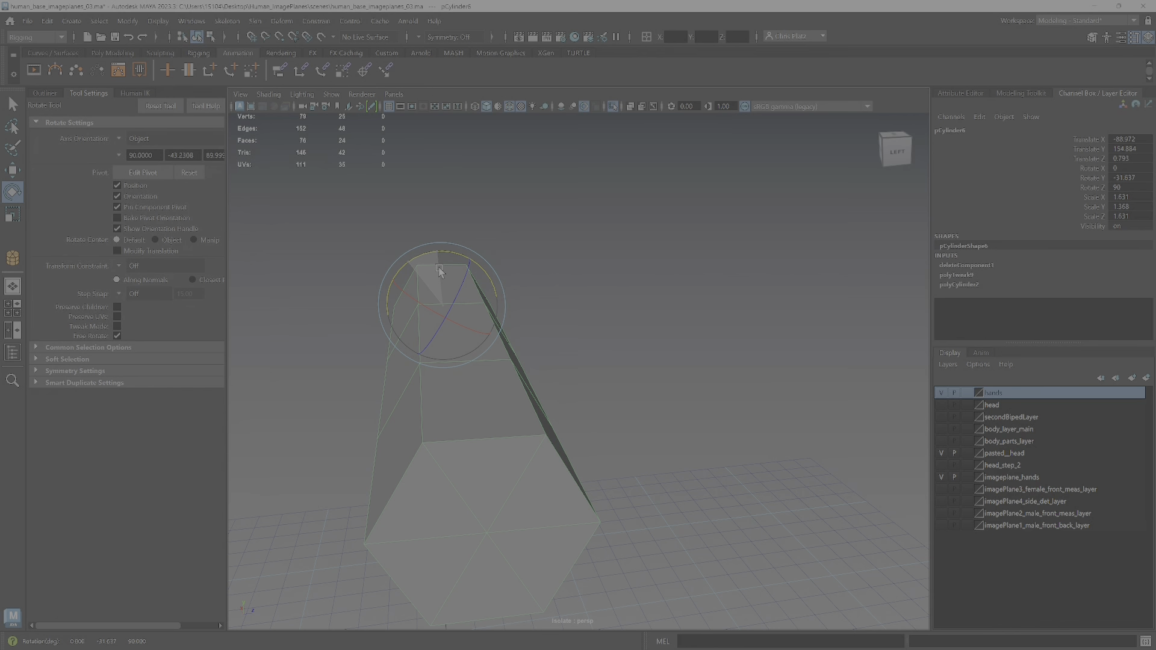
pyautogui.doubleClick(1129, 178)
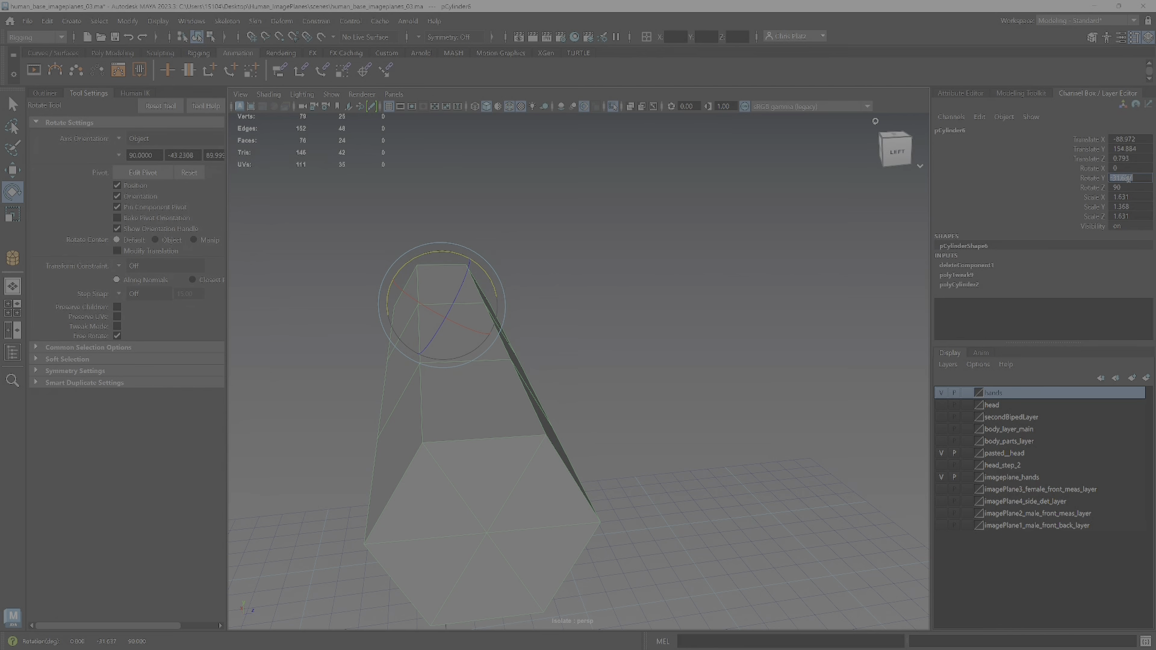
pyautogui.write('-30')
pyautogui.press('Return')
pyautogui.keyDown('alt'); pyautogui.moveTo(620, 343); pyautogui.dragTo(627, 313); pyautogui.keyUp('alt')
pyautogui.press('space')
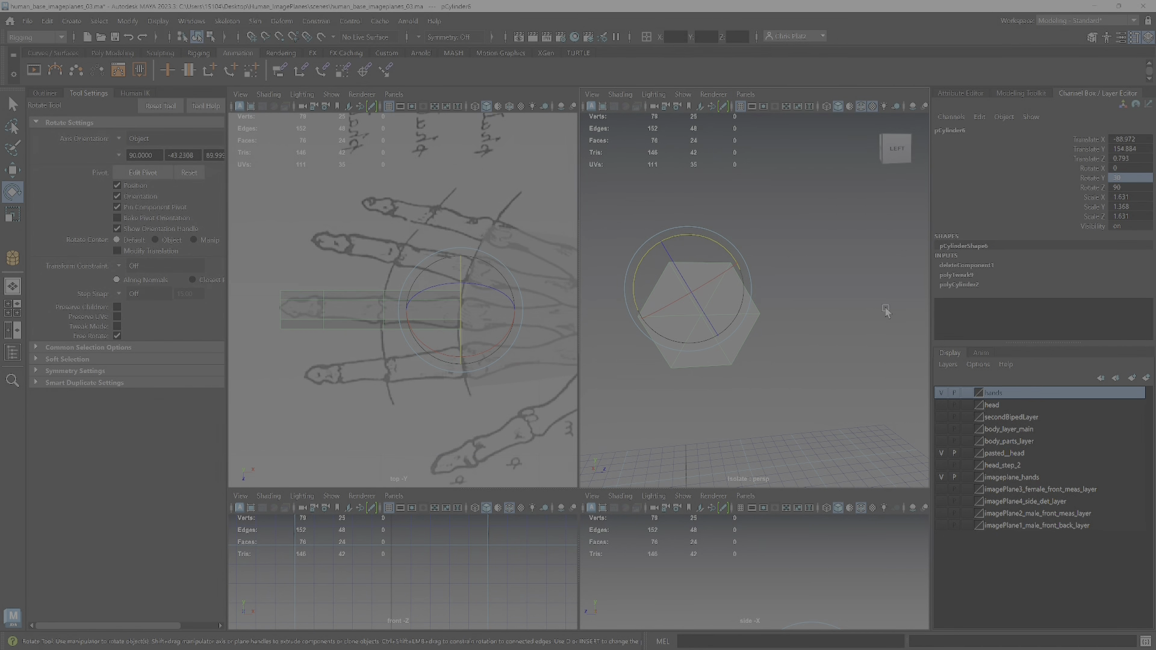
pyautogui.press('space')
# - Delete the four diagonal edges on the fingertip cap with their centre vertex, keeping the single edge running straight across
pyautogui.keyDown('alt'); pyautogui.moveTo(627, 318); pyautogui.dragTo(638, 460); pyautogui.keyUp('alt')
pyautogui.rightClick(650, 457)
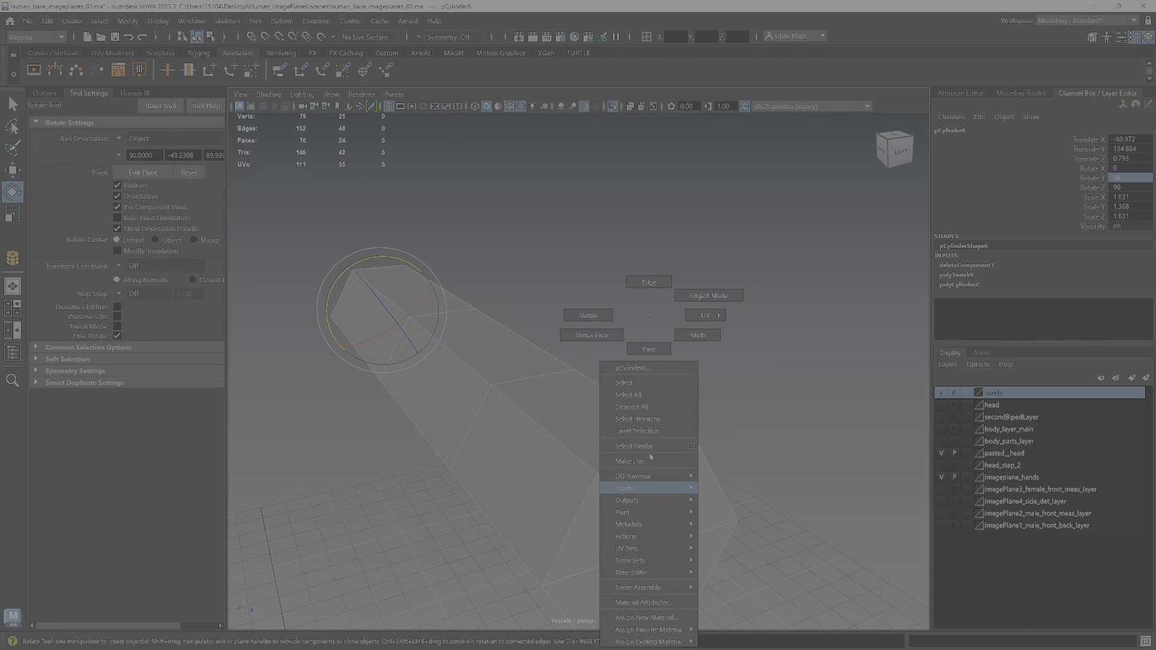
pyautogui.click(649, 282)
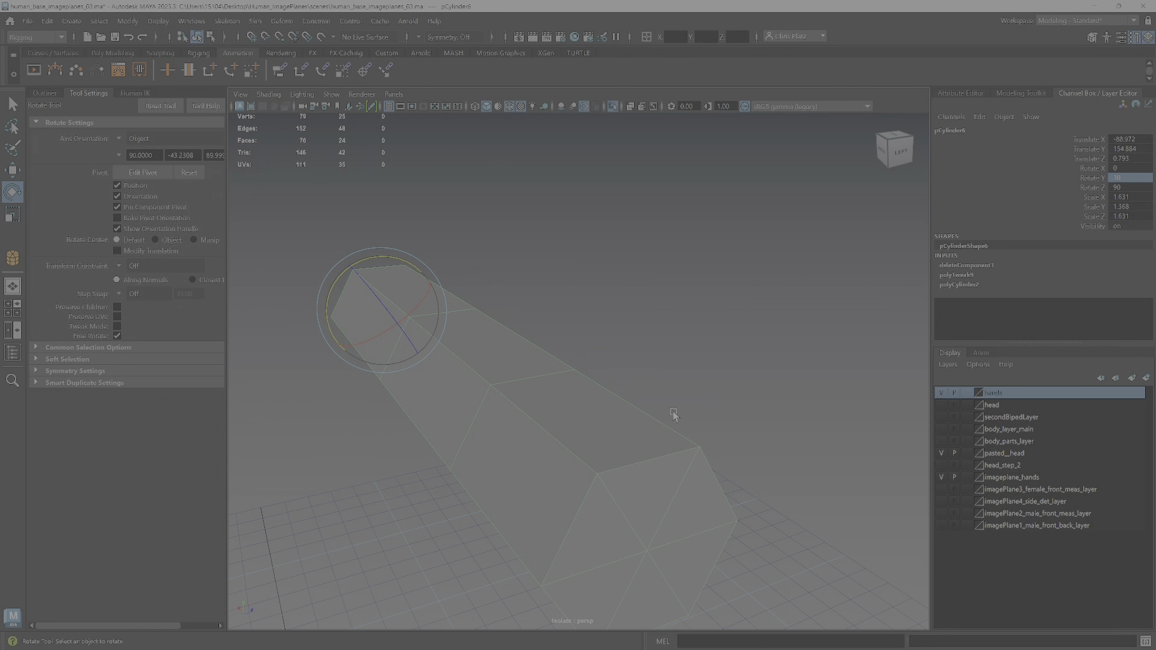
pyautogui.press('q')
pyautogui.click(620, 513)
pyautogui.keyDown('shift'); pyautogui.click(673, 499); pyautogui.keyUp('shift')
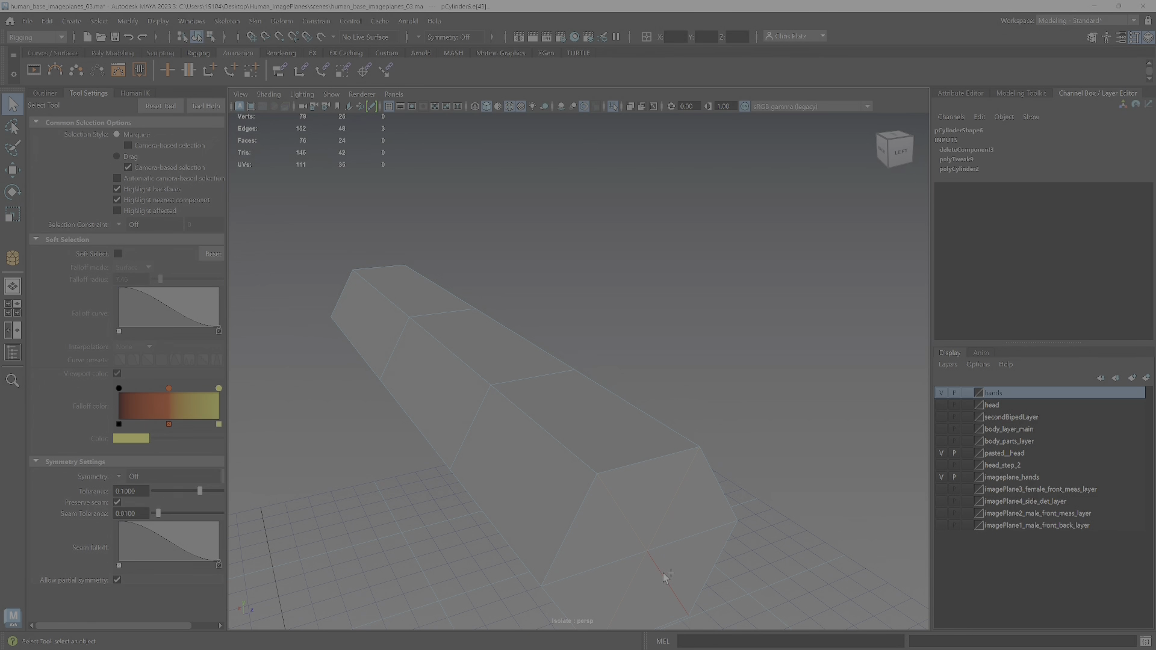
pyautogui.hotkey('ctrl', 'Delete')
pyautogui.press('w')
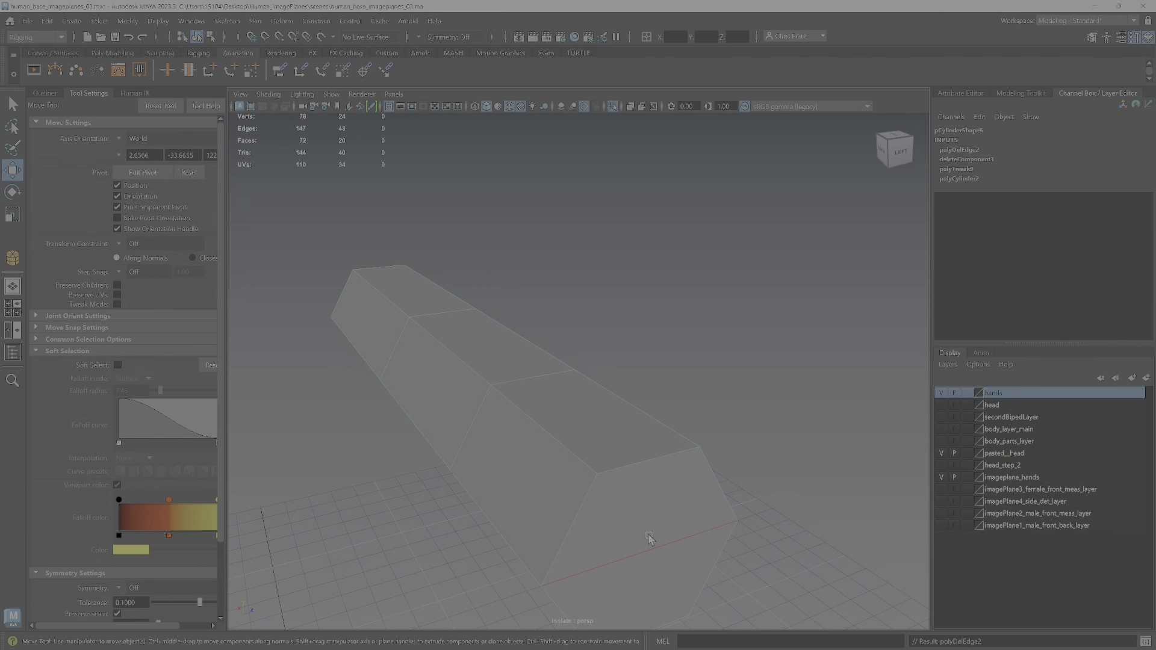
# - Undo the edge deletion, try removing the edges without the centre vertex, select that vertex, and undo the attempt
pyautogui.hotkey('ctrl', 'z')
pyautogui.scroll(-1, 656, 544)
pyautogui.keyDown('alt'); pyautogui.moveTo(657, 545); pyautogui.dragTo(641, 460, button='middle'); pyautogui.keyUp('alt')
pyautogui.scroll(2, 626, 434)
pyautogui.hotkey('ctrl', 'Delete')
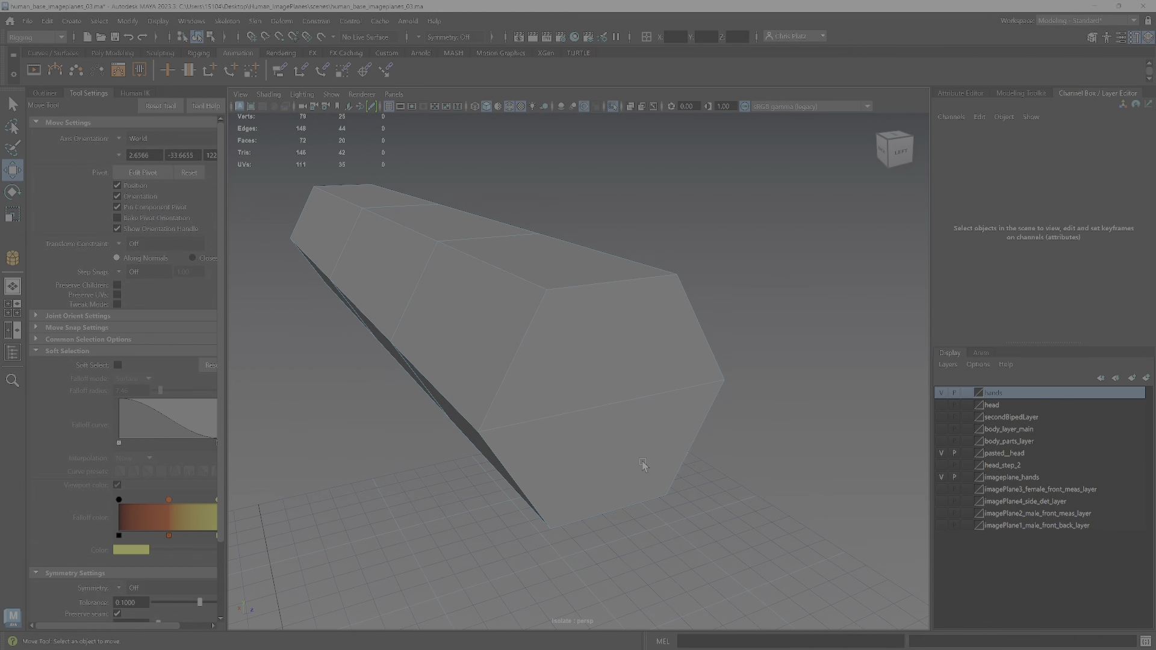
pyautogui.moveTo(616, 417); pyautogui.dragTo(555, 315, button='right')
pyautogui.click(615, 405)
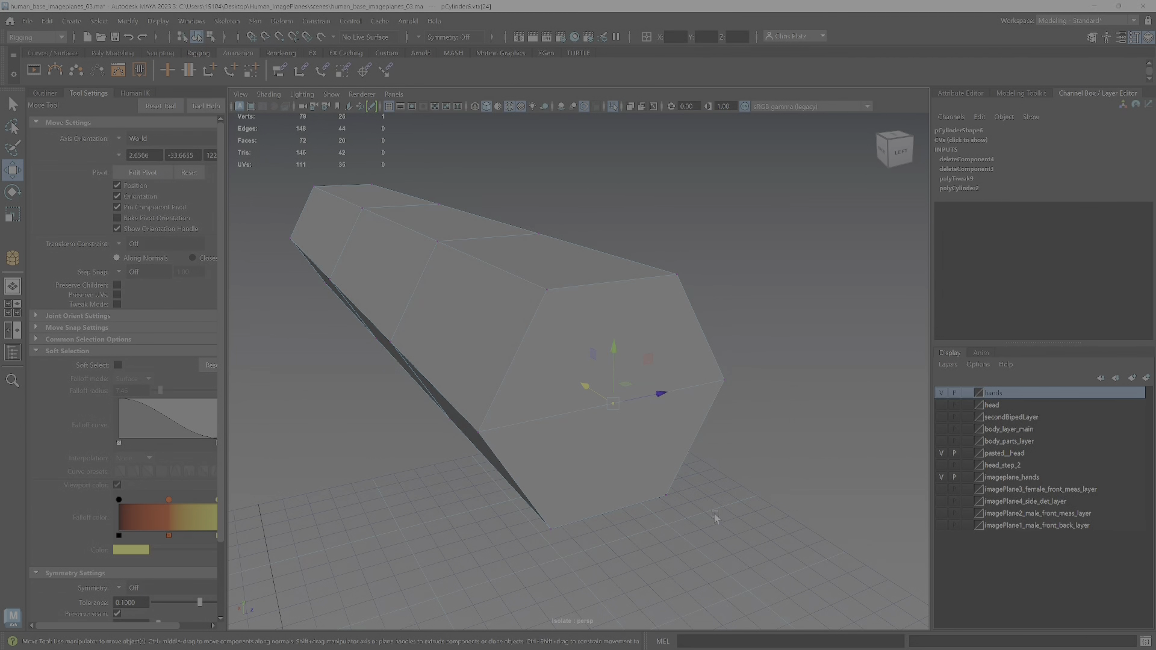
pyautogui.hotkey('ctrl', 'z')
pyautogui.hotkey('ctrl', 'z')
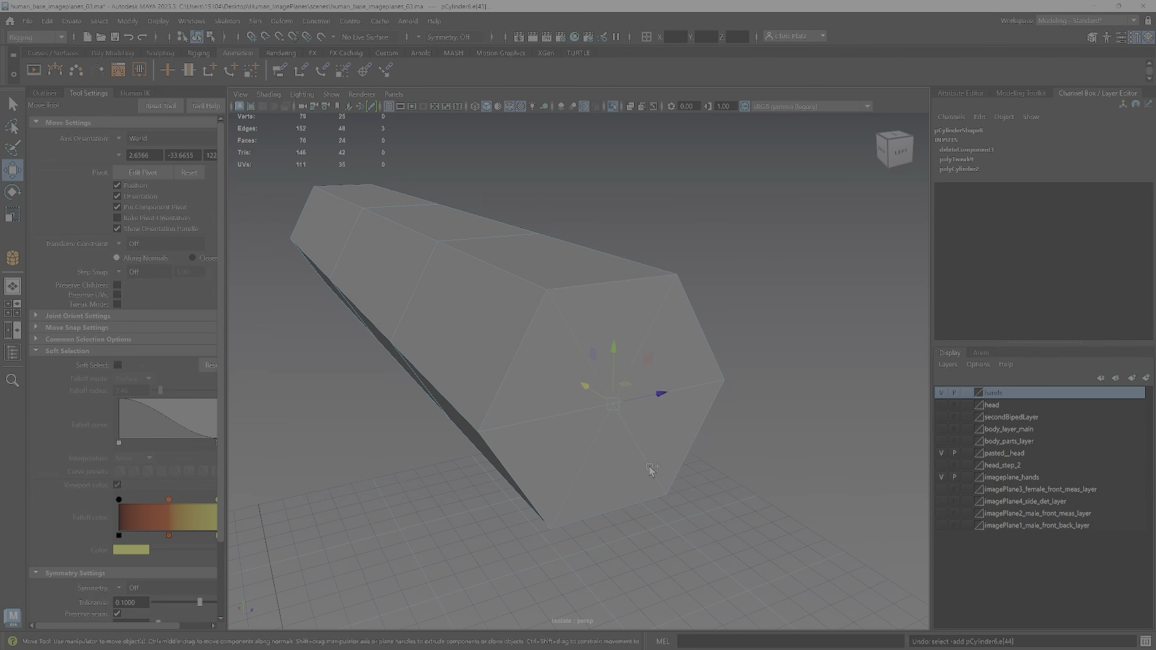
# - Complete the selection of diagonal edges on the fingertip cap and delete them together with the centre vertex
pyautogui.keyDown('shift'); pyautogui.click(640, 461); pyautogui.keyUp('shift')
pyautogui.hotkey('ctrl', 'Delete')
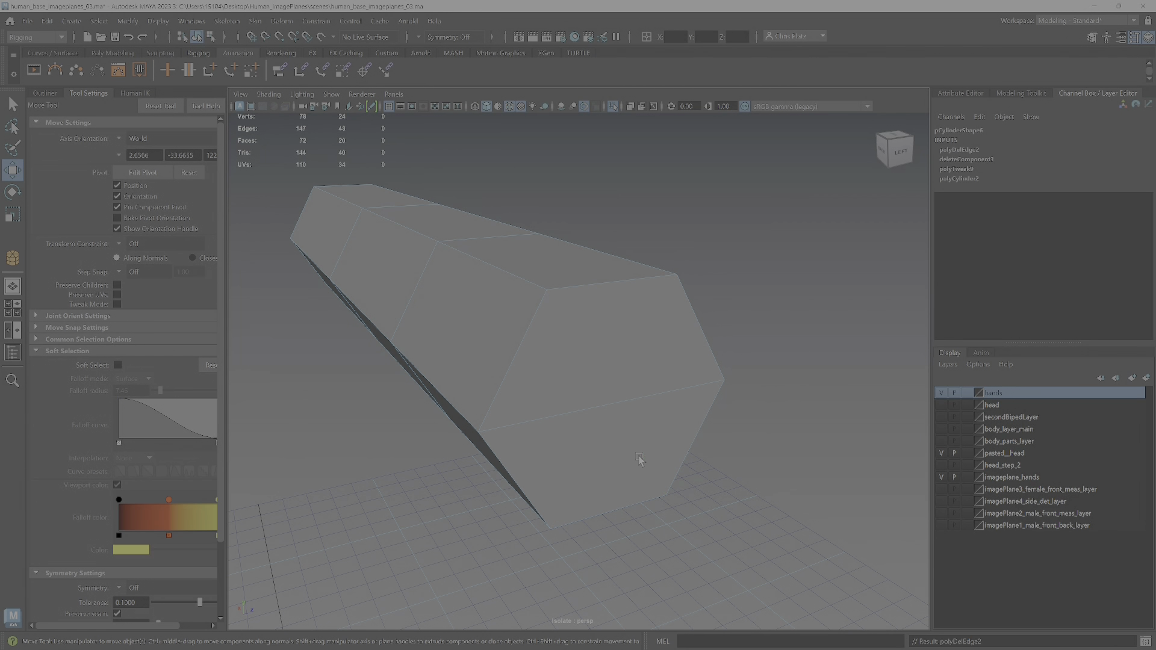
pyautogui.moveTo(670, 335)
pyautogui.keyDown('alt'); pyautogui.mouseDown()
pyautogui.moveTo(713, 328)
pyautogui.moveTo(674, 333)
pyautogui.mouseUp(); pyautogui.keyUp('alt')
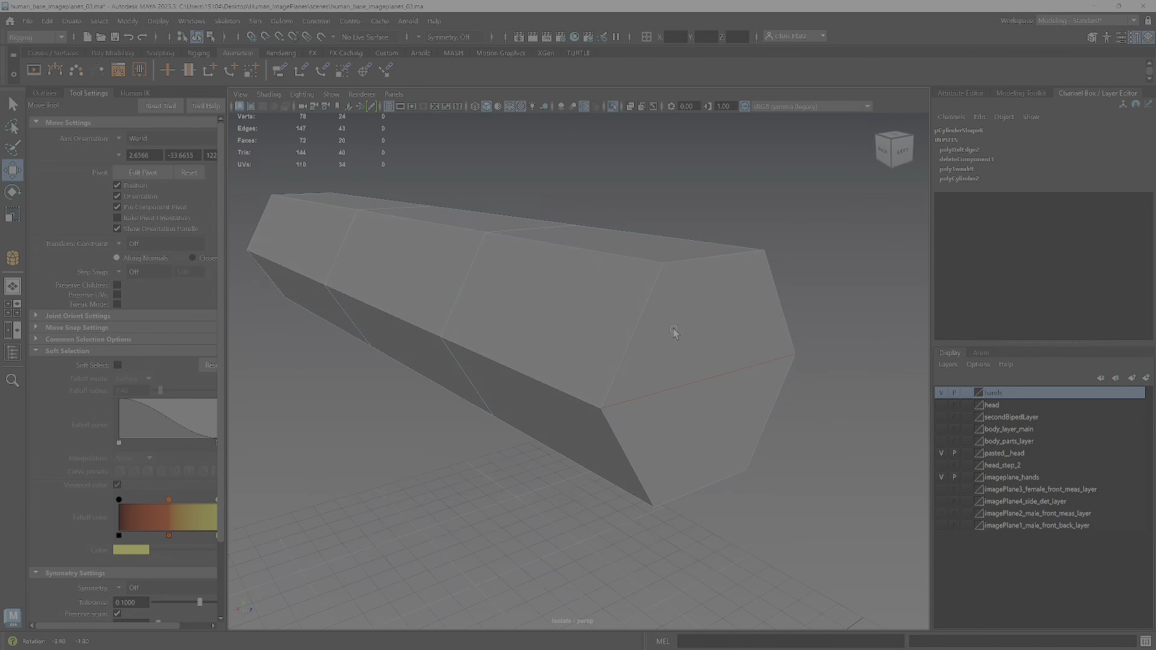
pyautogui.keyDown('alt'); pyautogui.moveTo(679, 374); pyautogui.dragTo(681, 486); pyautogui.keyUp('alt')
pyautogui.scroll(4, 753, 342)
pyautogui.keyDown('alt'); pyautogui.moveTo(766, 364); pyautogui.dragTo(646, 399, button='middle'); pyautogui.keyUp('alt')
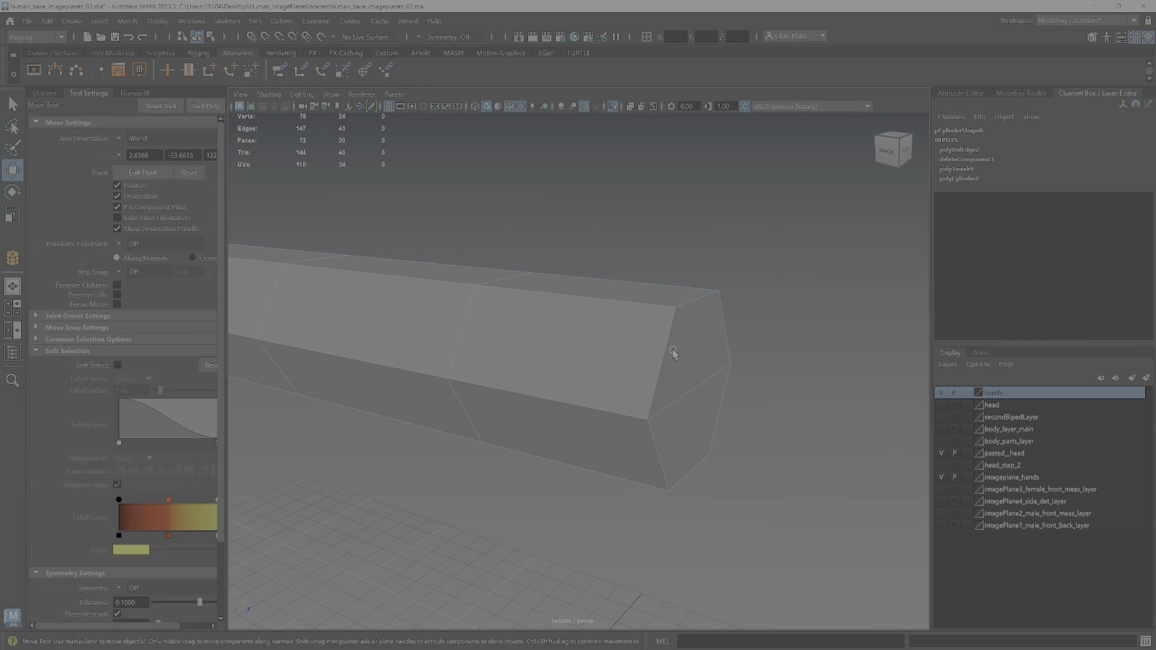
# - Show the rest of the scene again and move the fingertip's underside edge back toward the palm
pyautogui.moveTo(673, 315); pyautogui.dragTo(656, 280, button='right')
pyautogui.click(682, 312)
pyautogui.keyDown('alt'); pyautogui.moveTo(699, 393); pyautogui.dragTo(634, 385); pyautogui.keyUp('alt')
pyautogui.scroll(-3, 609, 406)
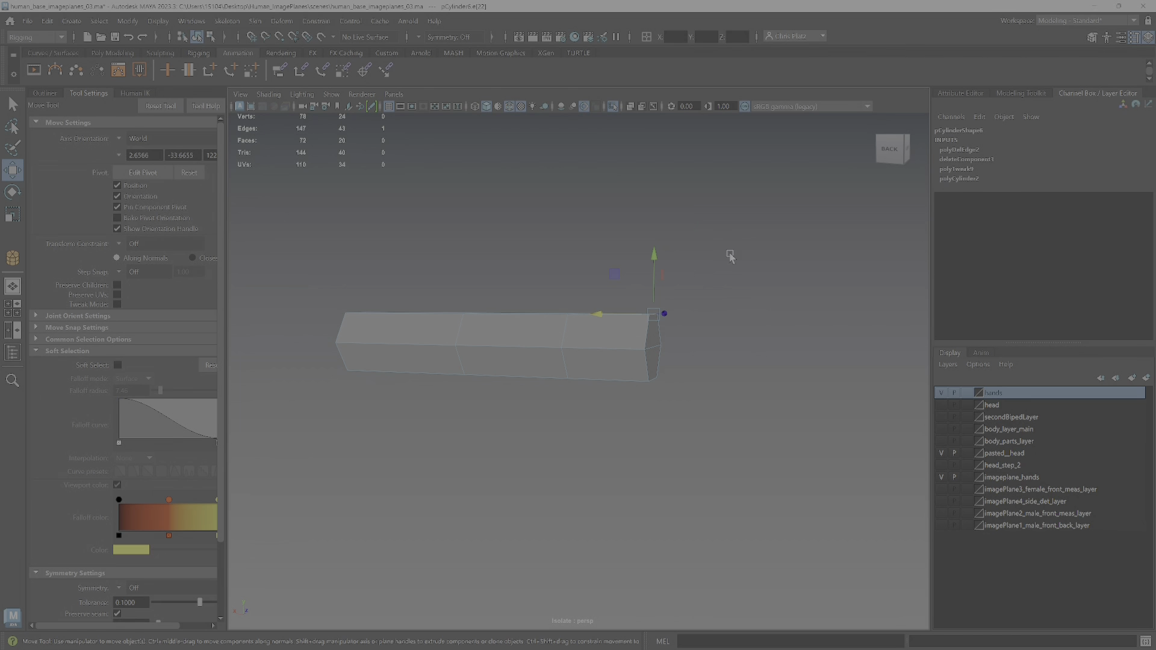
pyautogui.click(613, 106)
pyautogui.keyDown('alt'); pyautogui.moveTo(633, 301); pyautogui.dragTo(439, 392); pyautogui.keyUp('alt')
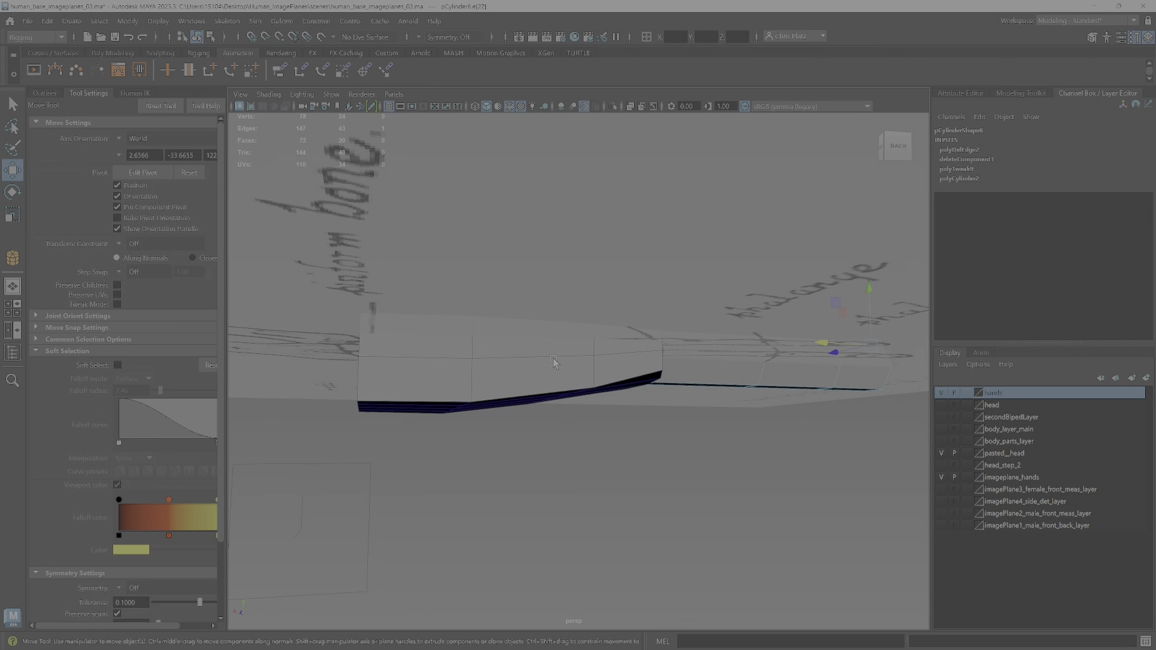
pyautogui.keyDown('alt'); pyautogui.moveTo(574, 370); pyautogui.dragTo(568, 375); pyautogui.keyUp('alt')
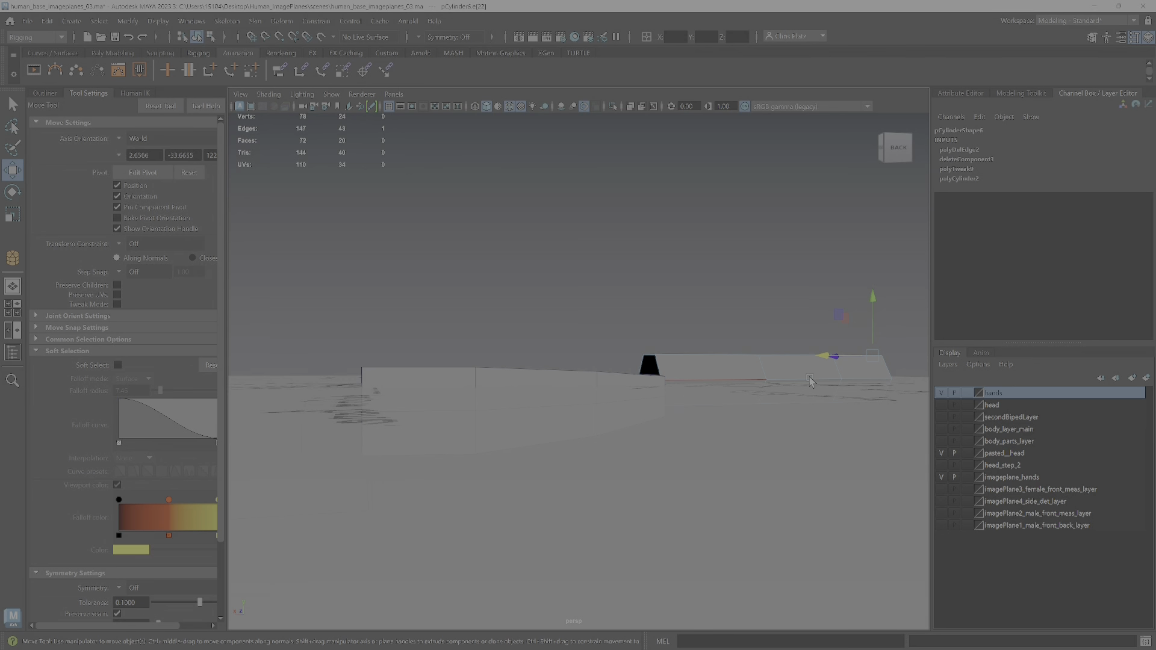
pyautogui.keyDown('alt'); pyautogui.moveTo(847, 439); pyautogui.dragTo(596, 419); pyautogui.keyUp('alt')
pyautogui.click(564, 445)
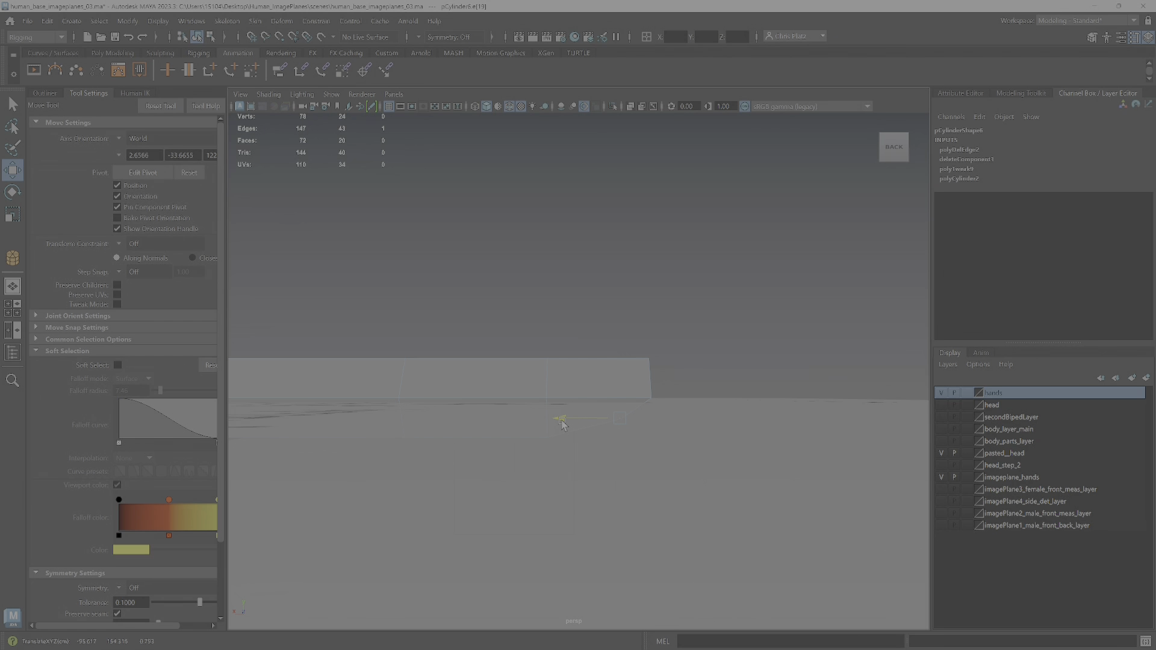
pyautogui.keyDown('alt'); pyautogui.moveTo(566, 425); pyautogui.dragTo(641, 403); pyautogui.keyUp('alt')
# - Raise the underside edge at the joint nearest the fingertip, together with its neighbouring lower side edges
pyautogui.keyDown('shift'); pyautogui.click(557, 399); pyautogui.keyUp('shift')
pyautogui.click(624, 373)
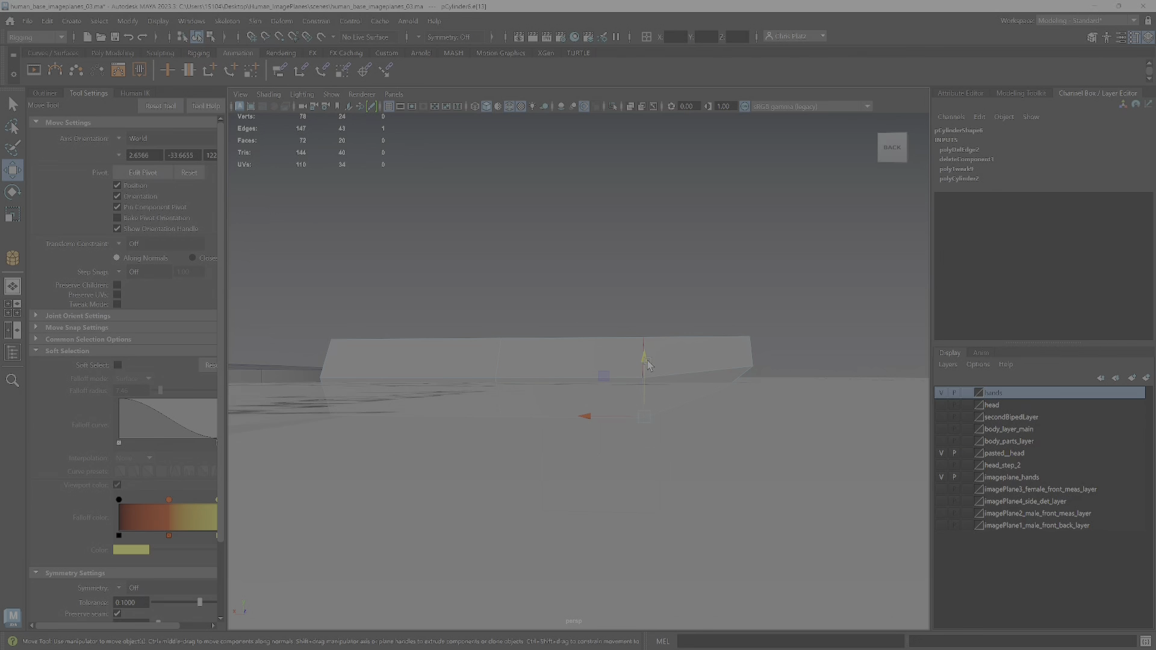
pyautogui.moveTo(644, 362); pyautogui.dragTo(645, 356)
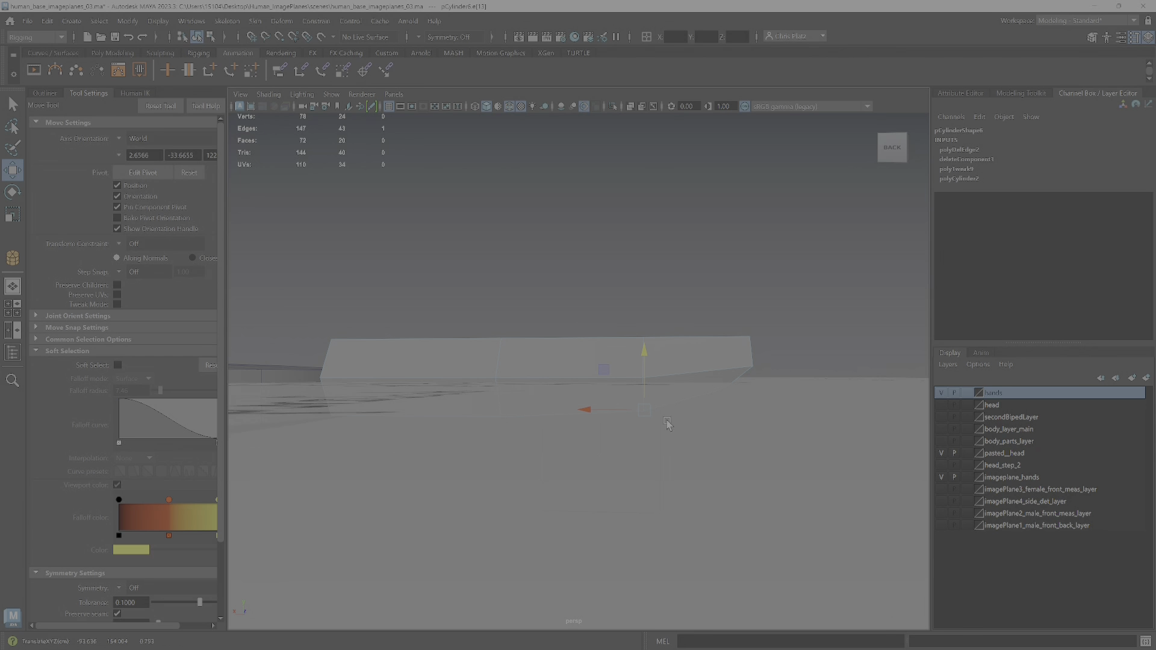
pyautogui.keyDown('shift'); pyautogui.doubleClick(643, 391); pyautogui.keyUp('shift')
pyautogui.moveTo(683, 420)
pyautogui.keyDown('alt'); pyautogui.mouseDown()
pyautogui.moveTo(608, 413)
pyautogui.moveTo(681, 424)
pyautogui.mouseUp(); pyautogui.keyUp('alt')
pyautogui.moveTo(646, 391); pyautogui.dragTo(642, 371)
pyautogui.keyDown('alt'); pyautogui.moveTo(694, 405); pyautogui.dragTo(701, 391); pyautogui.keyUp('alt')
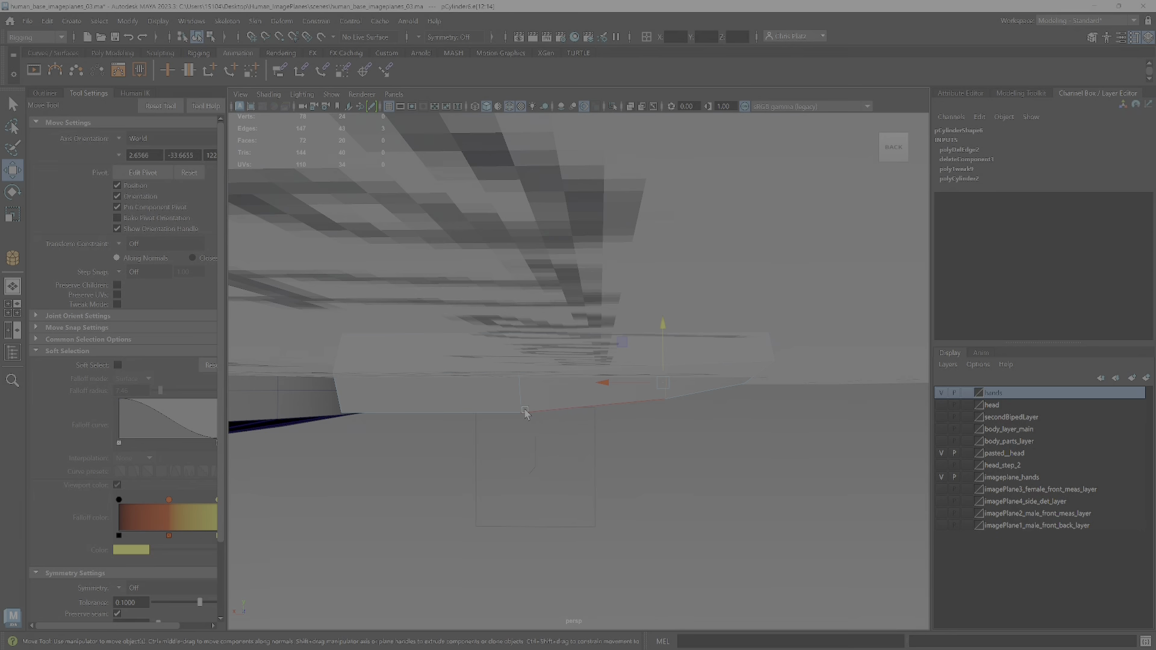
# - Select the underside edge at the joint nearest the palm and hide the imageplane_hands layer to check the finger's profile
pyautogui.moveTo(525, 413)
pyautogui.keyDown('alt'); pyautogui.mouseDown()
pyautogui.moveTo(537, 390)
pyautogui.moveTo(529, 372)
pyautogui.moveTo(478, 388)
pyautogui.moveTo(533, 393)
pyautogui.moveTo(538, 411)
pyautogui.mouseUp(); pyautogui.keyUp('alt')
pyautogui.click(518, 352)
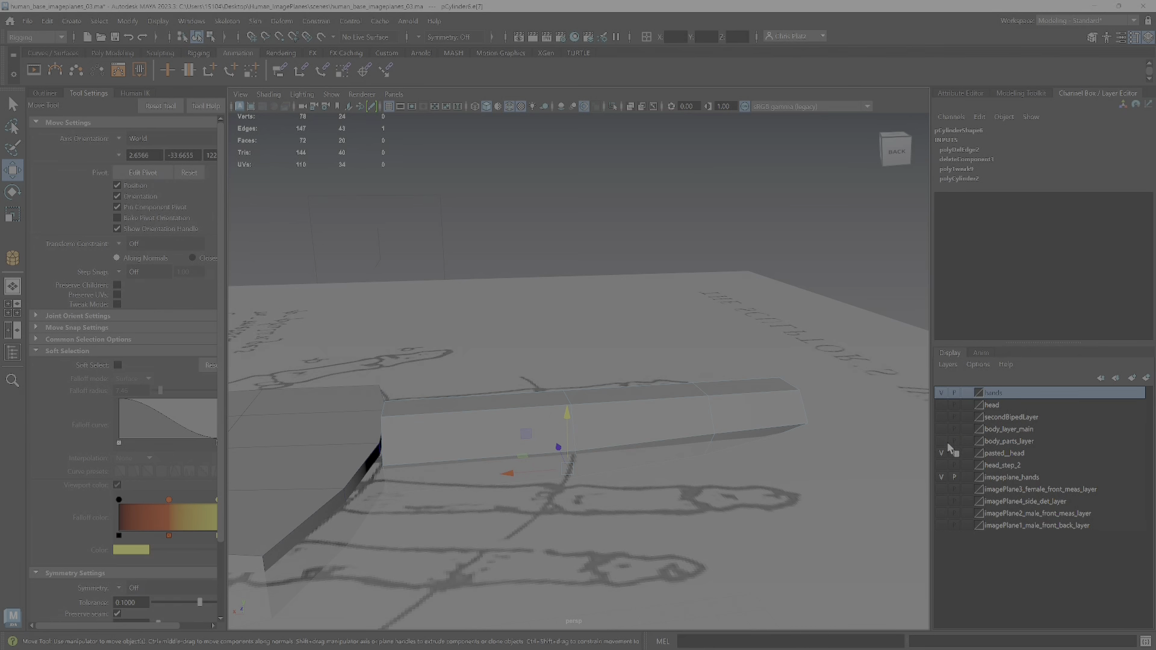
pyautogui.click(942, 477)
pyautogui.keyDown('alt'); pyautogui.moveTo(764, 443); pyautogui.dragTo(721, 450); pyautogui.keyUp('alt')
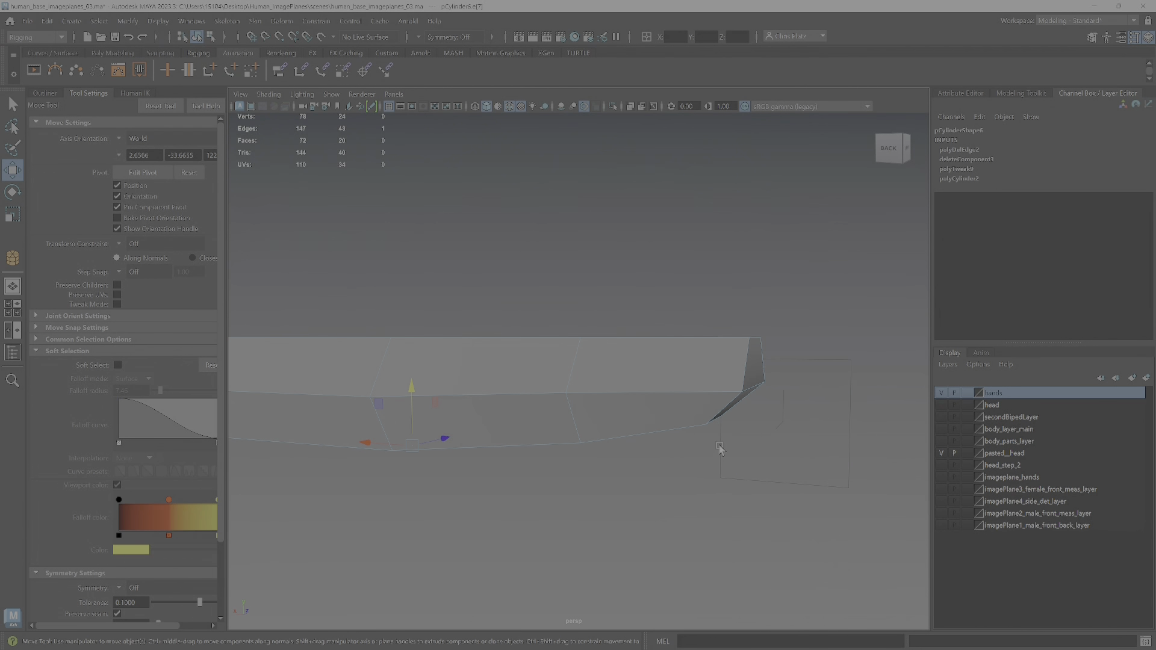
pyautogui.click(758, 342)
pyautogui.keyDown('alt'); pyautogui.moveTo(721, 338); pyautogui.dragTo(731, 397); pyautogui.keyUp('alt')
# - Try to narrow the fingertip by scaling its vertices along the object axes, and undo the attempt
pyautogui.moveTo(747, 455); pyautogui.dragTo(691, 319, button='right')
pyautogui.keyDown('alt'); pyautogui.moveTo(639, 265); pyautogui.dragTo(655, 406); pyautogui.keyUp('alt')
pyautogui.moveTo(667, 363); pyautogui.dragTo(712, 396)
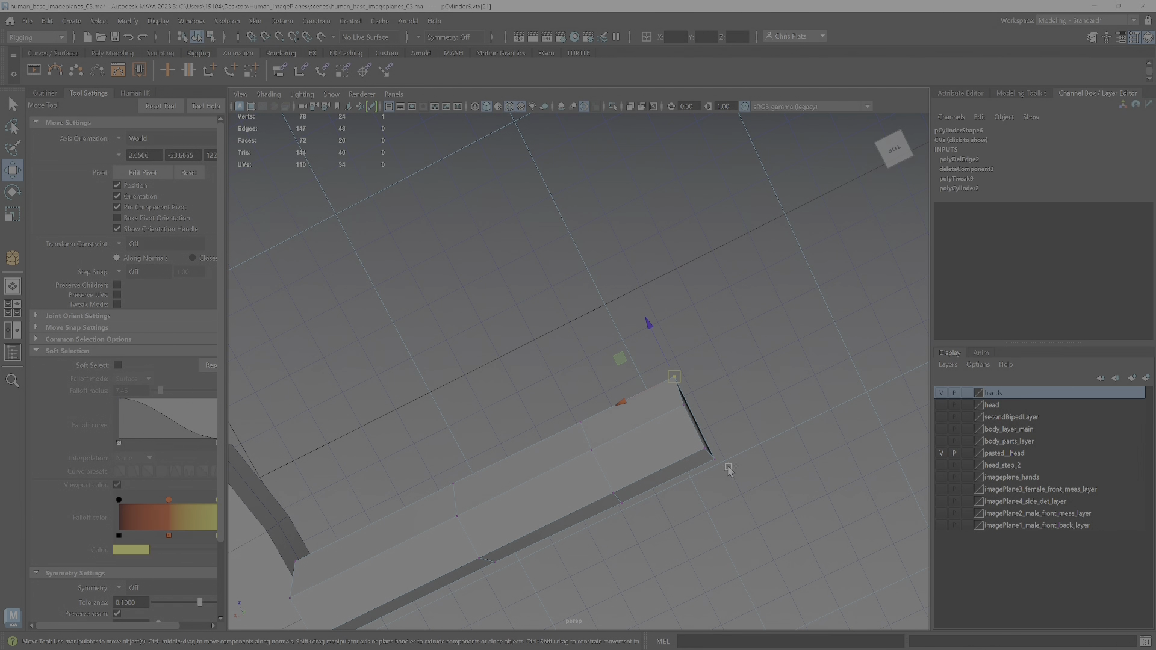
pyautogui.press('r')
pyautogui.moveTo(725, 449); pyautogui.dragTo(703, 431)
pyautogui.moveTo(641, 353); pyautogui.dragTo(694, 453)
pyautogui.keyDown('alt'); pyautogui.moveTo(683, 529); pyautogui.dragTo(695, 459); pyautogui.keyUp('alt')
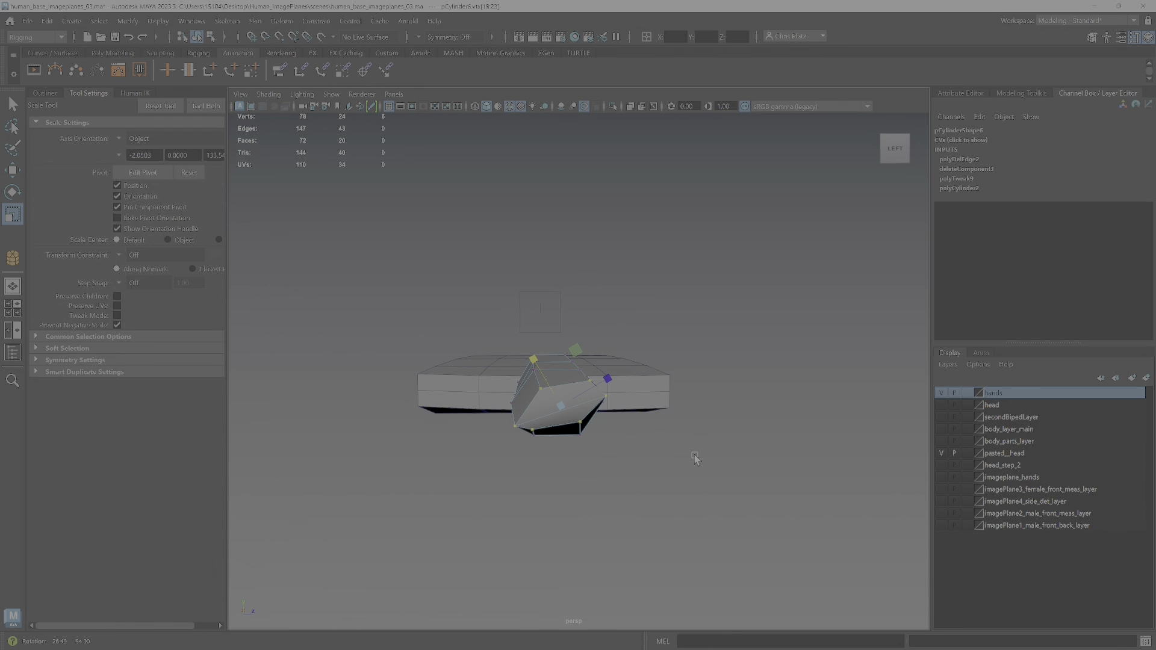
pyautogui.hotkey('ctrl', 'z')
pyautogui.hotkey('ctrl', 'z')
pyautogui.hotkey('ctrl', 'z')
pyautogui.hotkey('ctrl', 'z')
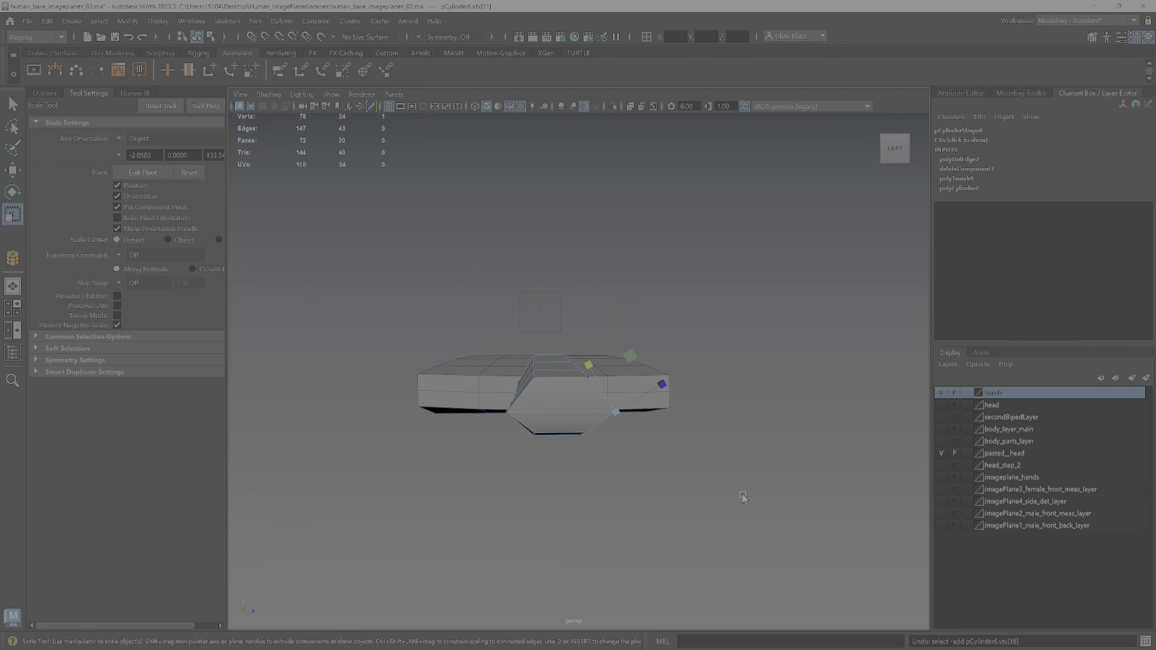
# - Set the Scale tool's axis orientation to World
pyautogui.click(138, 174)
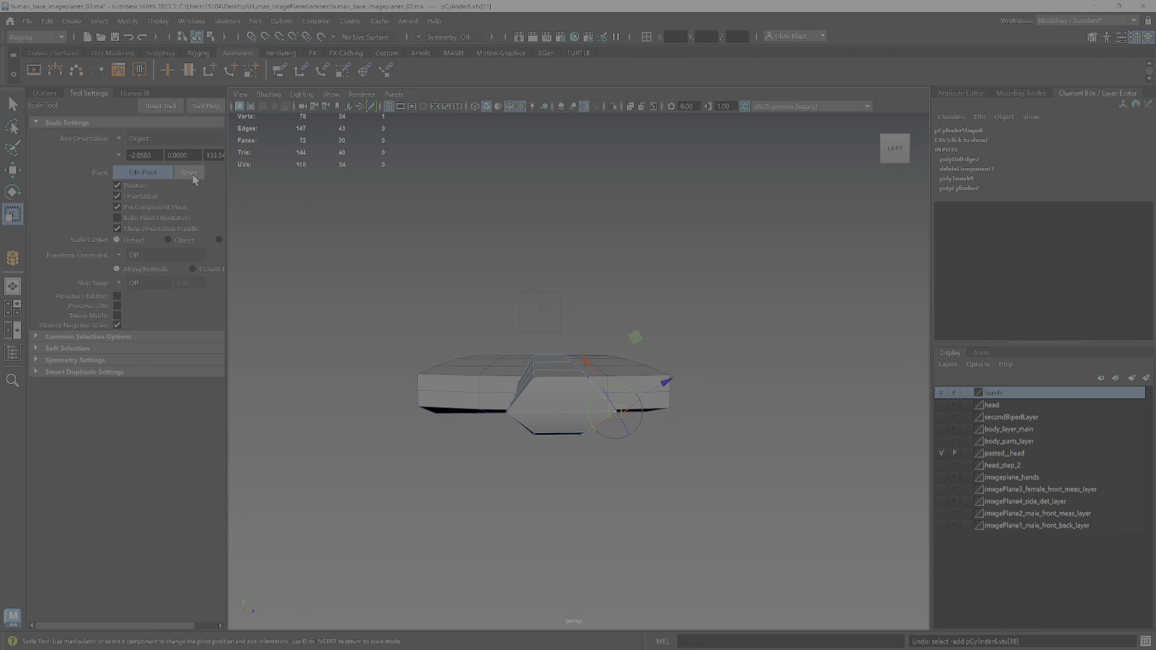
pyautogui.click(150, 139)
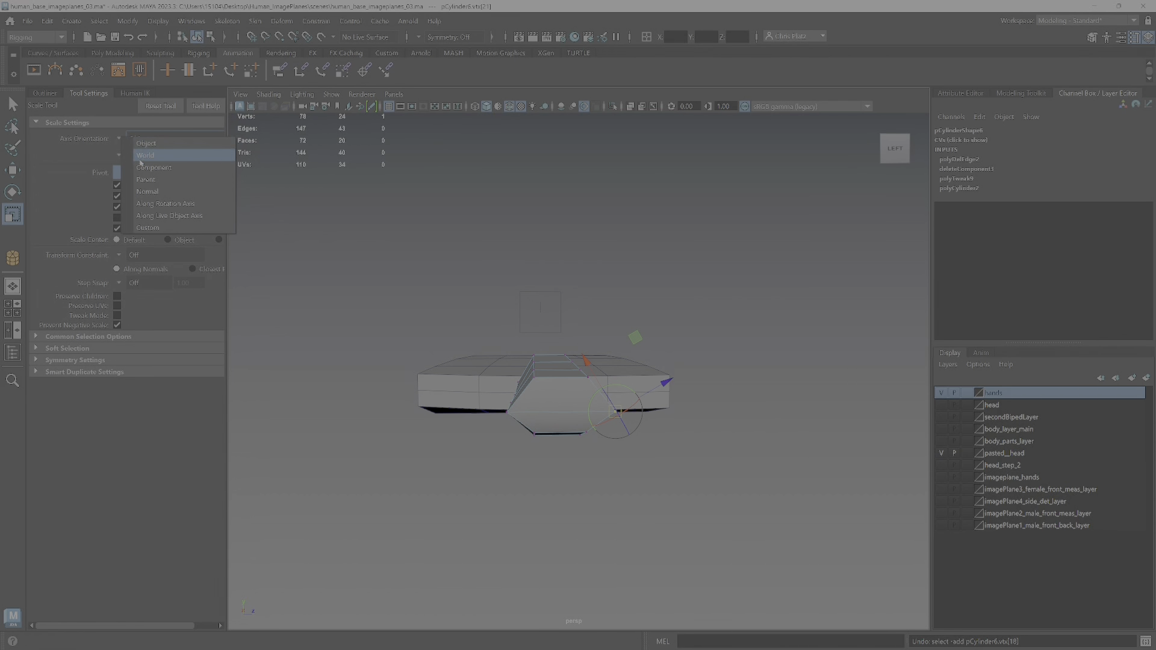
pyautogui.click(139, 156)
pyautogui.keyDown('alt'); pyautogui.moveTo(524, 422); pyautogui.dragTo(635, 463); pyautogui.keyUp('alt')
pyautogui.keyDown('alt'); pyautogui.moveTo(602, 459); pyautogui.dragTo(566, 461); pyautogui.keyUp('alt')
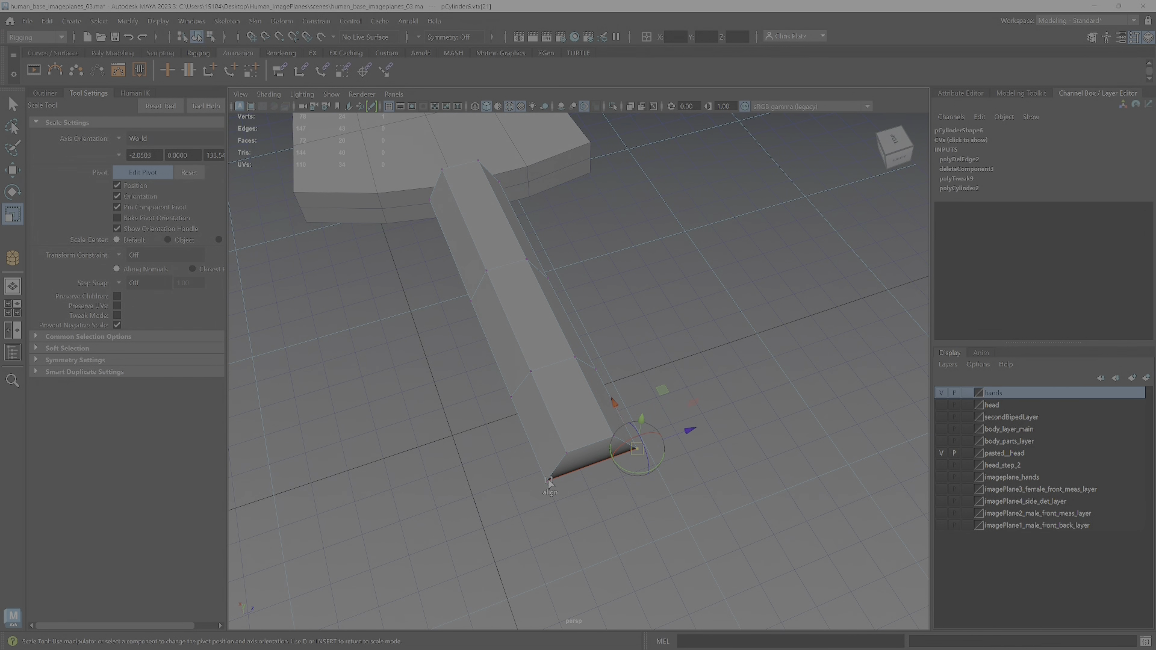
# - Scale the two outer side vertices of the fingertip closer together across the finger's width
pyautogui.press('q')
pyautogui.press('r')
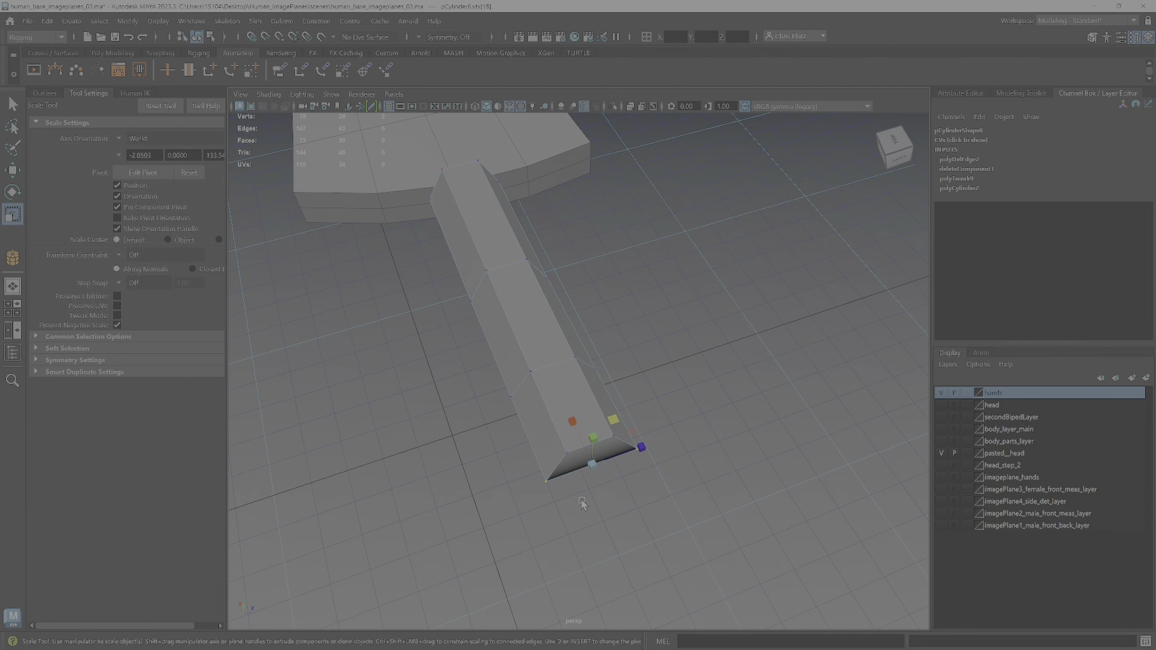
pyautogui.moveTo(641, 451); pyautogui.dragTo(669, 453)
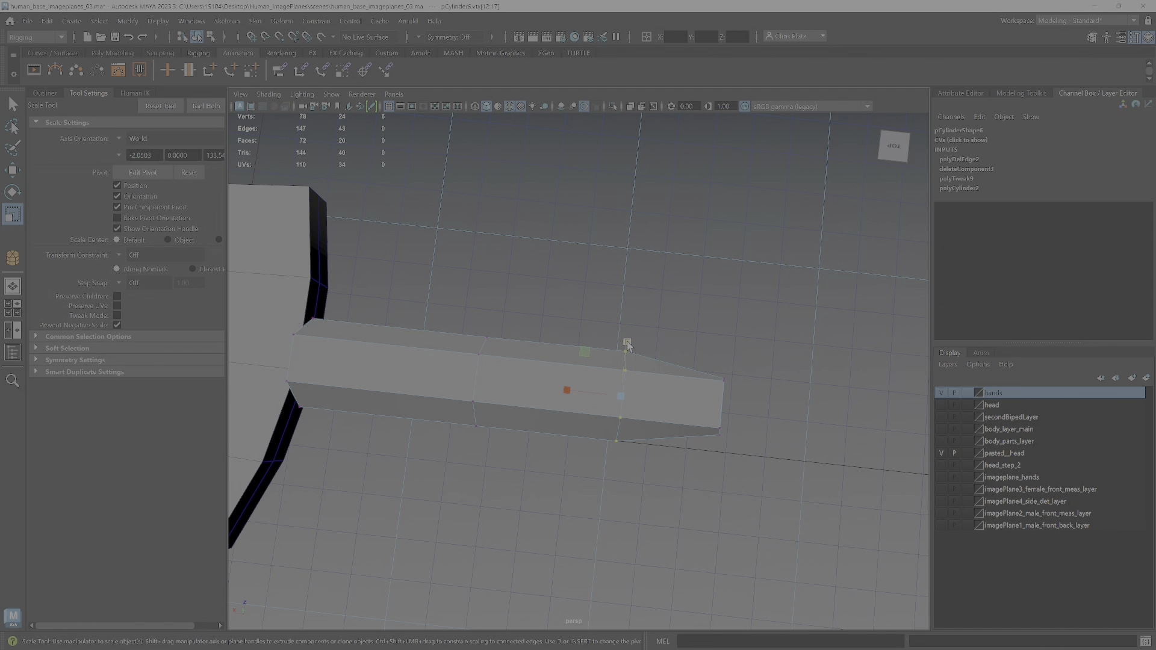
# - Narrow the vertex ring at the joint nearest the tip and the fingertip vertices, and return the finger to object mode
pyautogui.moveTo(627, 343); pyautogui.dragTo(729, 439)
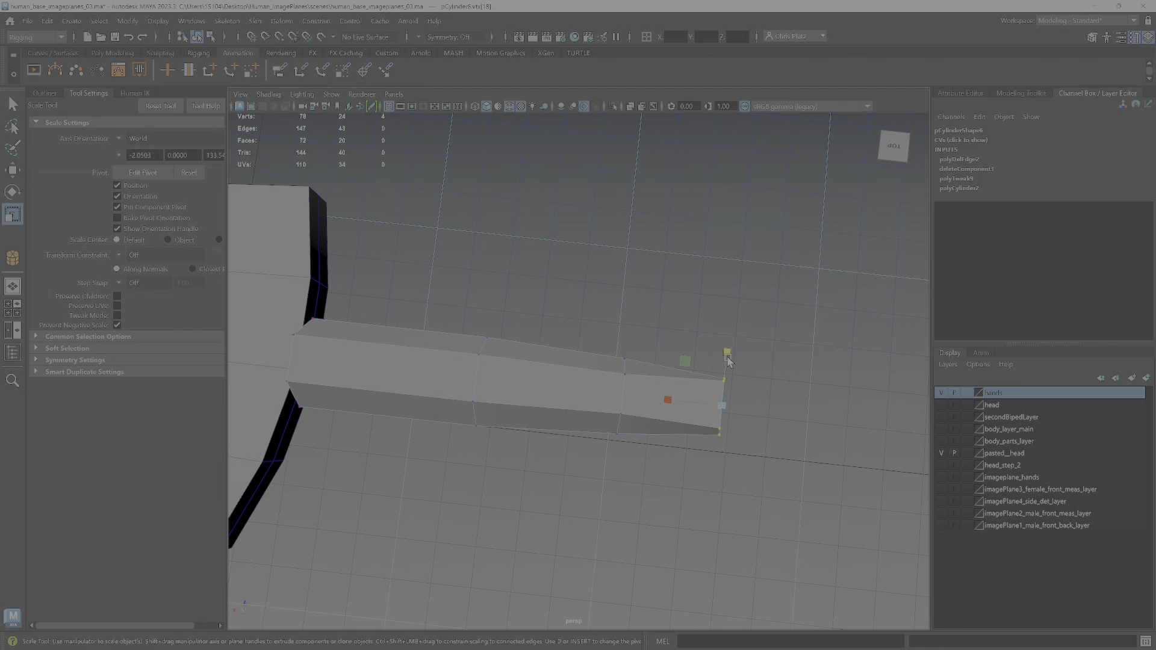
pyautogui.moveTo(727, 357); pyautogui.dragTo(722, 364)
pyautogui.keyDown('alt'); pyautogui.moveTo(464, 327); pyautogui.dragTo(646, 368); pyautogui.keyUp('alt')
pyautogui.moveTo(646, 369); pyautogui.dragTo(707, 298, button='right')
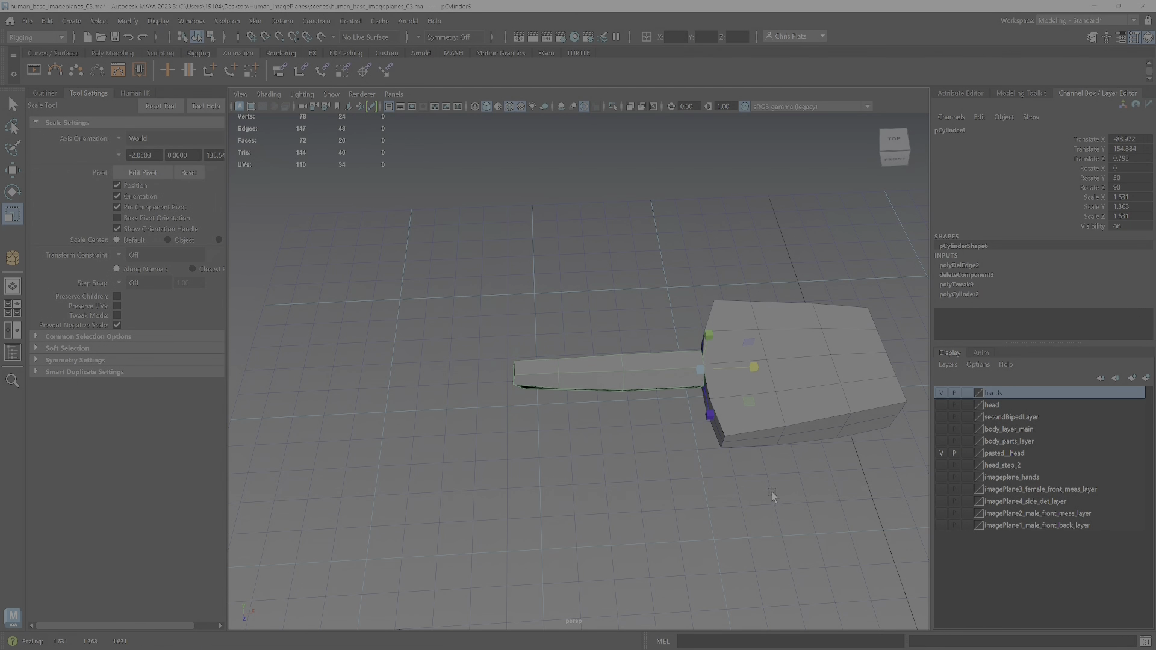
# - Rename the finger cylinder to finger_base in the Outliner
pyautogui.press('q')
pyautogui.click(761, 401)
pyautogui.keyDown('alt'); pyautogui.moveTo(762, 401); pyautogui.dragTo(715, 439); pyautogui.keyUp('alt')
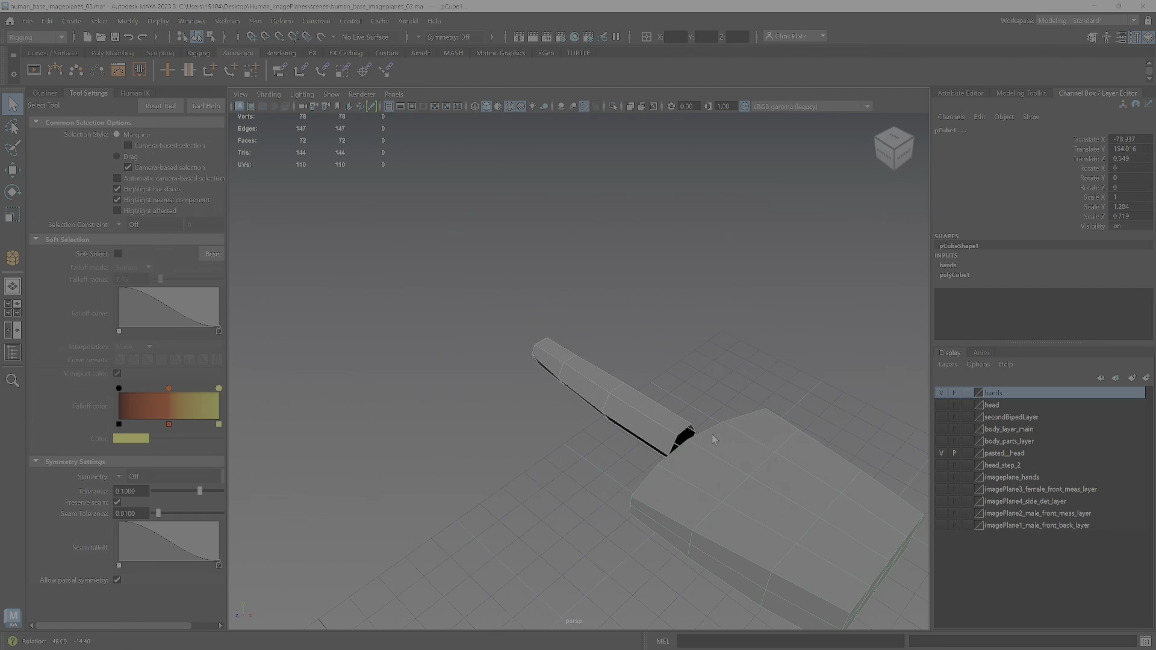
pyautogui.keyDown('alt'); pyautogui.moveTo(715, 439); pyautogui.dragTo(512, 269, button='right'); pyautogui.keyUp('alt')
pyautogui.click(48, 93)
pyautogui.keyDown('alt'); pyautogui.moveTo(475, 416); pyautogui.dragTo(530, 427); pyautogui.keyUp('alt')
pyautogui.click(90, 350)
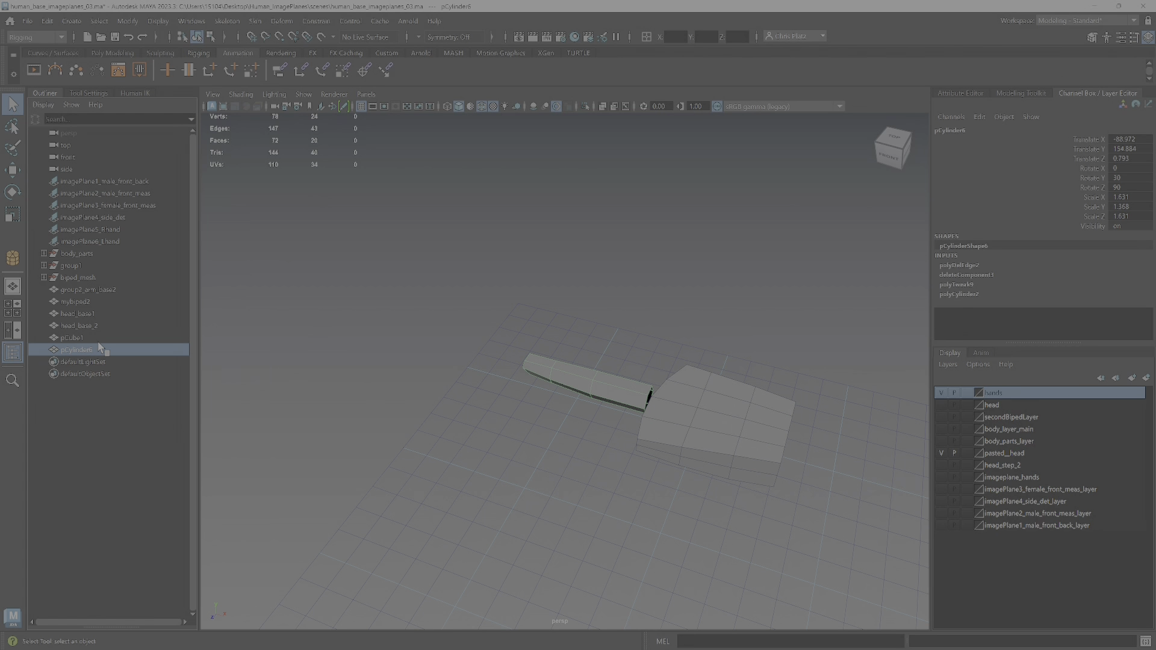
pyautogui.doubleClick(96, 350)
pyautogui.write('finger_')
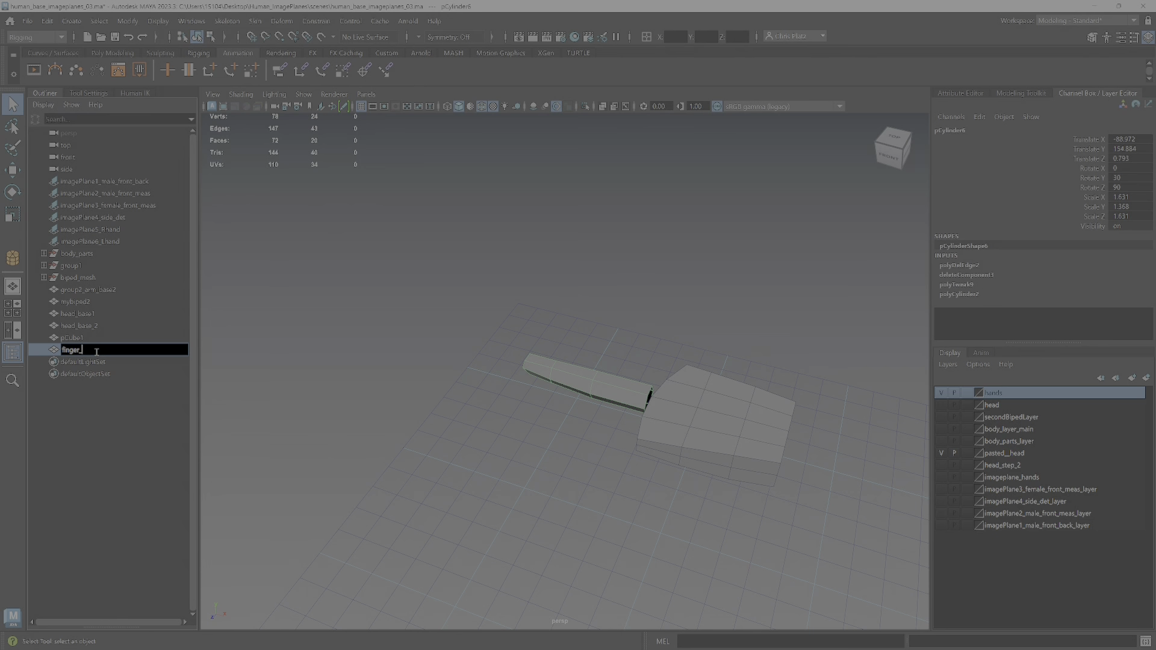
pyautogui.write('base')
pyautogui.press('Return')
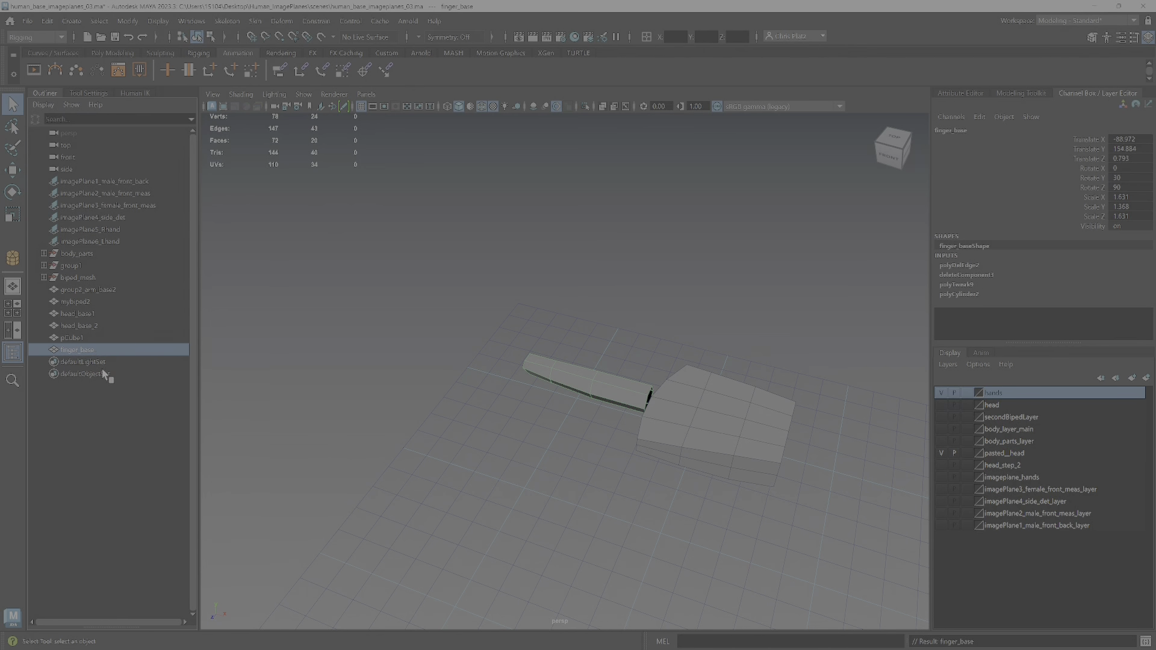
# - Rename the palm cube to palm_base
pyautogui.doubleClick(74, 339)
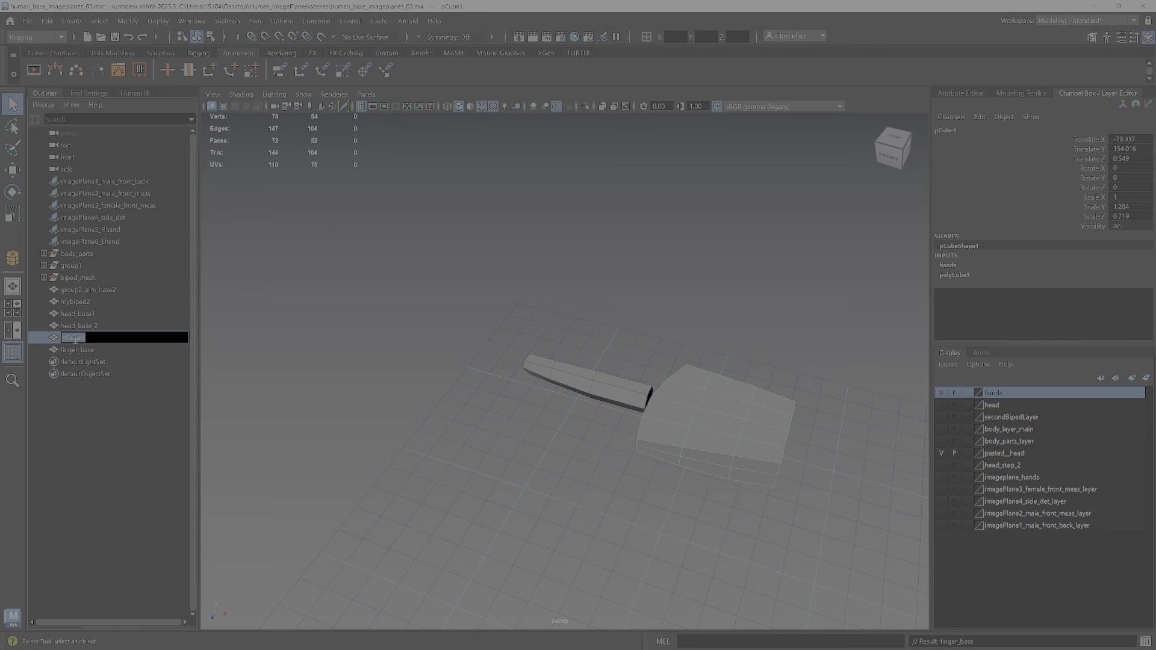
pyautogui.write('palm_base')
pyautogui.press('Return')
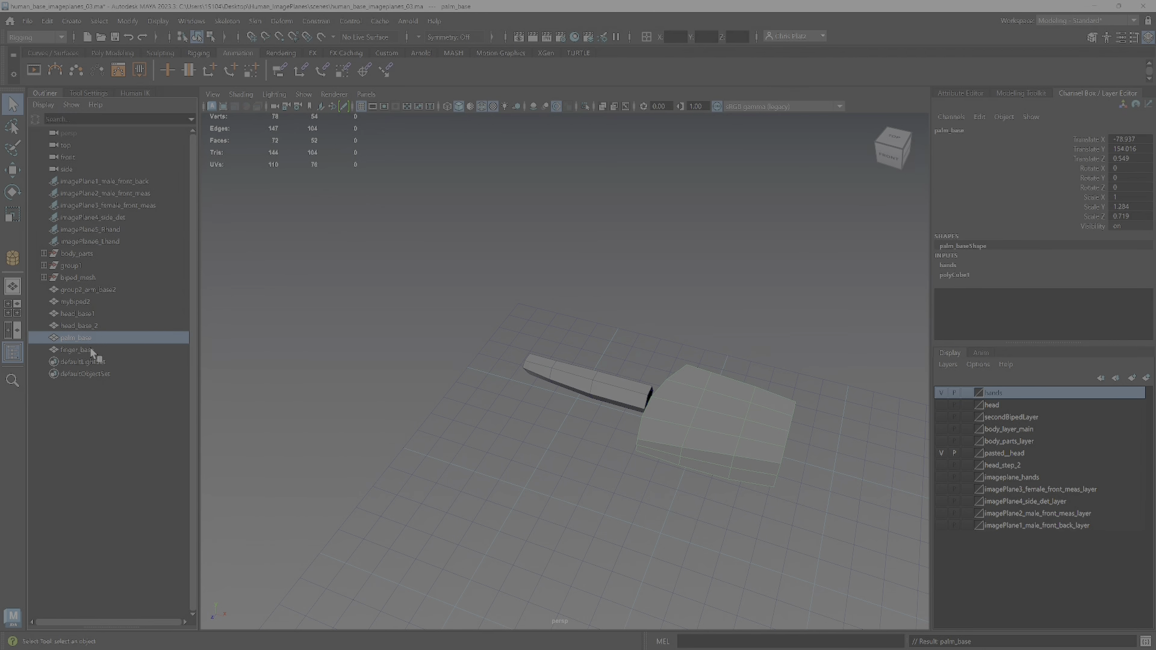
# - Duplicate palm_base and finger_base, and assign the copies to body_parts_layer instead of the hands layer
pyautogui.keyDown('ctrl'); pyautogui.click(86, 352); pyautogui.keyUp('ctrl')
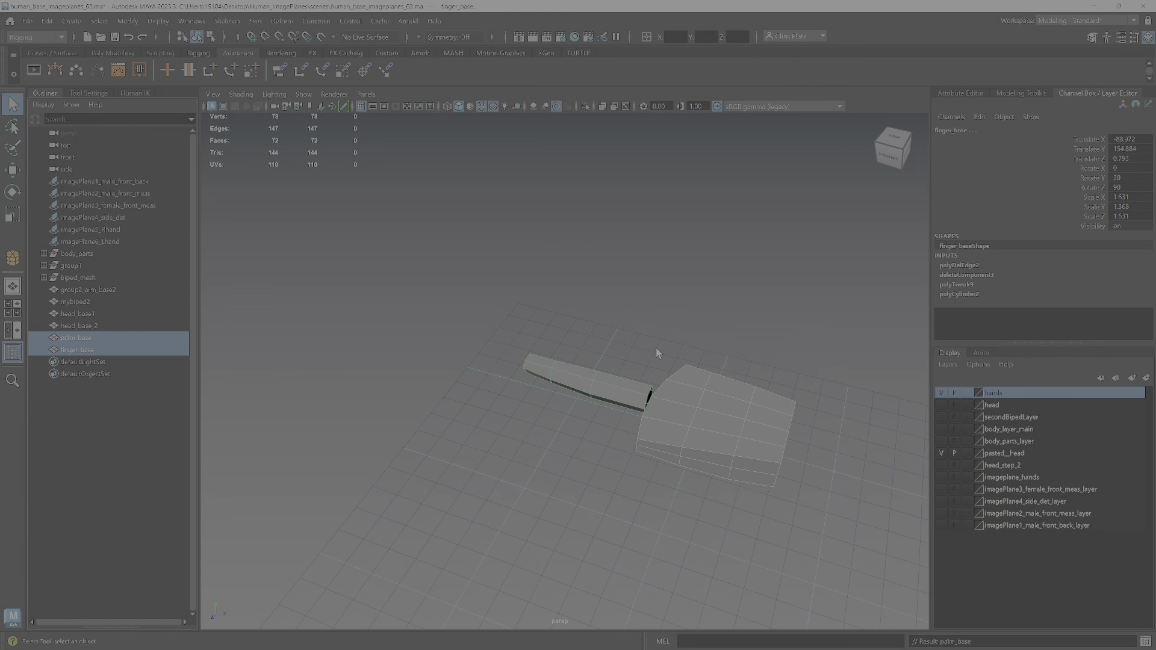
pyautogui.hotkey('ctrl', 'd')
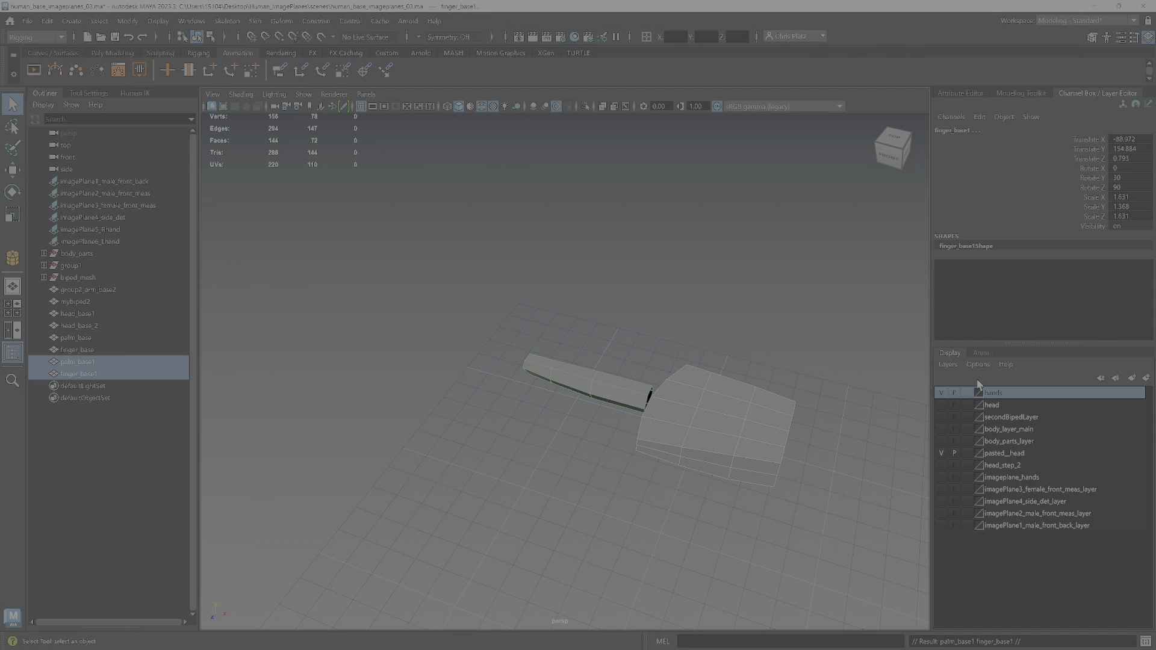
pyautogui.rightClick(1008, 401)
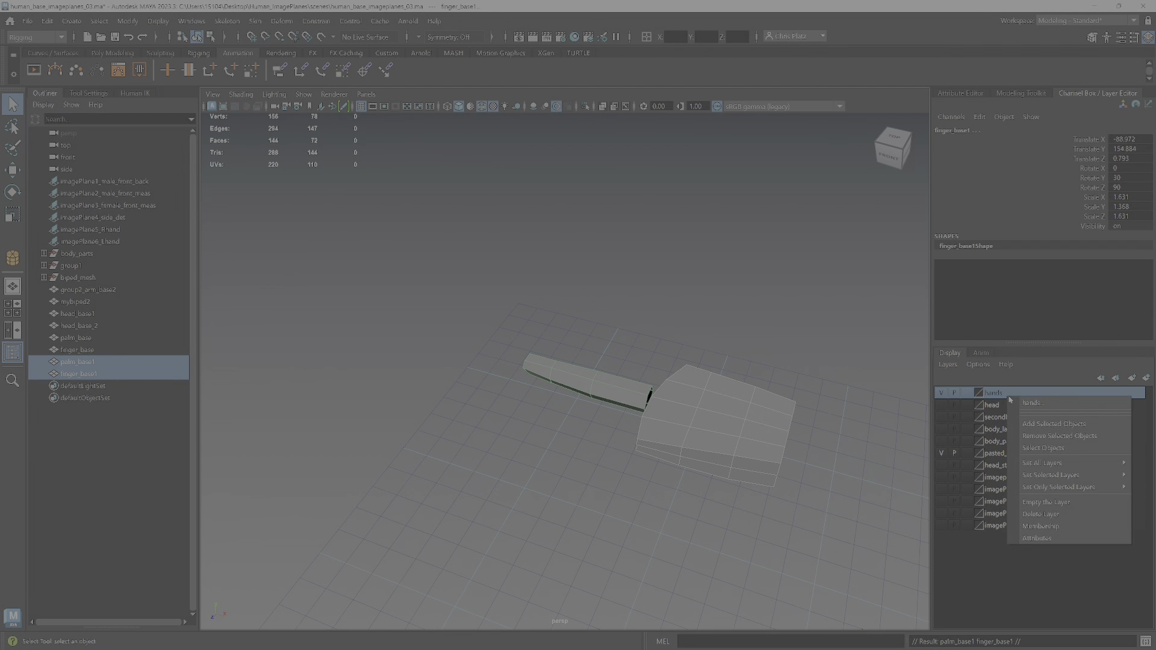
pyautogui.click(1041, 436)
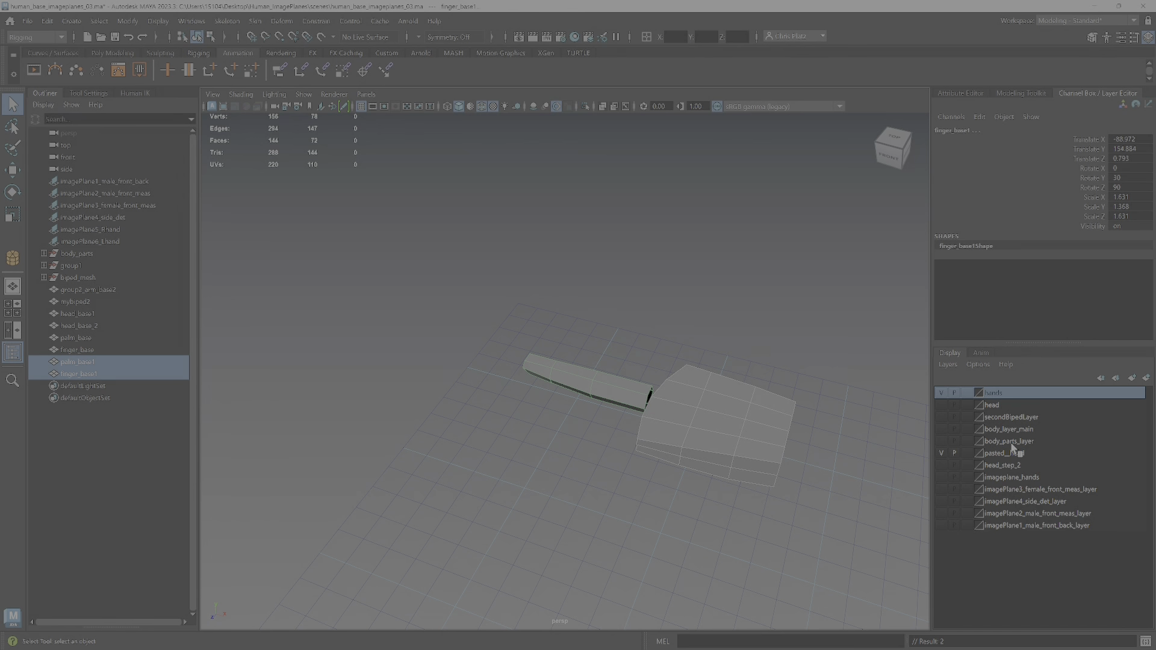
pyautogui.click(1013, 447)
pyautogui.rightClick(1014, 447)
pyautogui.click(1034, 476)
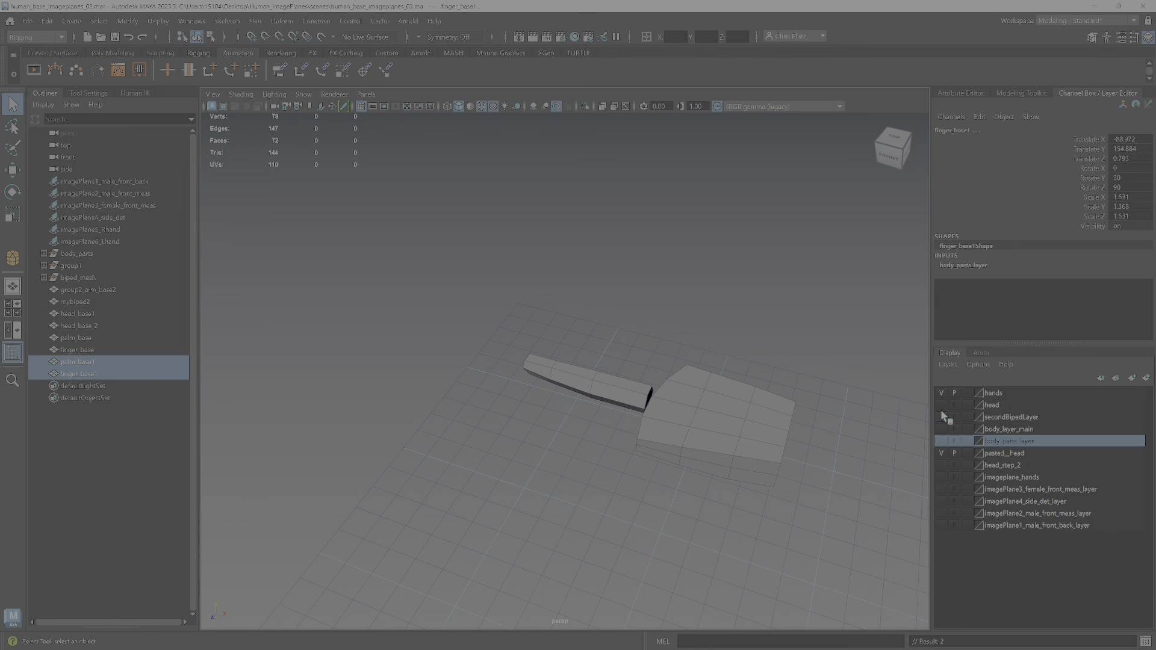
# - Hide the hands layer and briefly show body_parts_layer to check which objects each layer holds
pyautogui.click(941, 394)
pyautogui.click(941, 441)
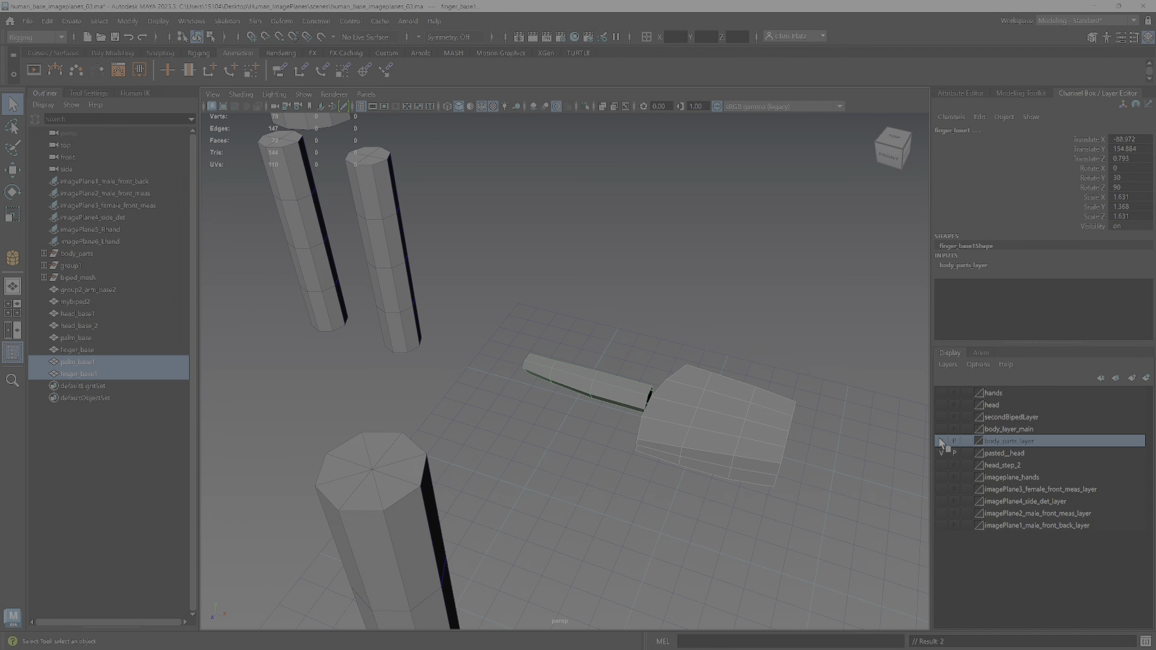
pyautogui.click(941, 441)
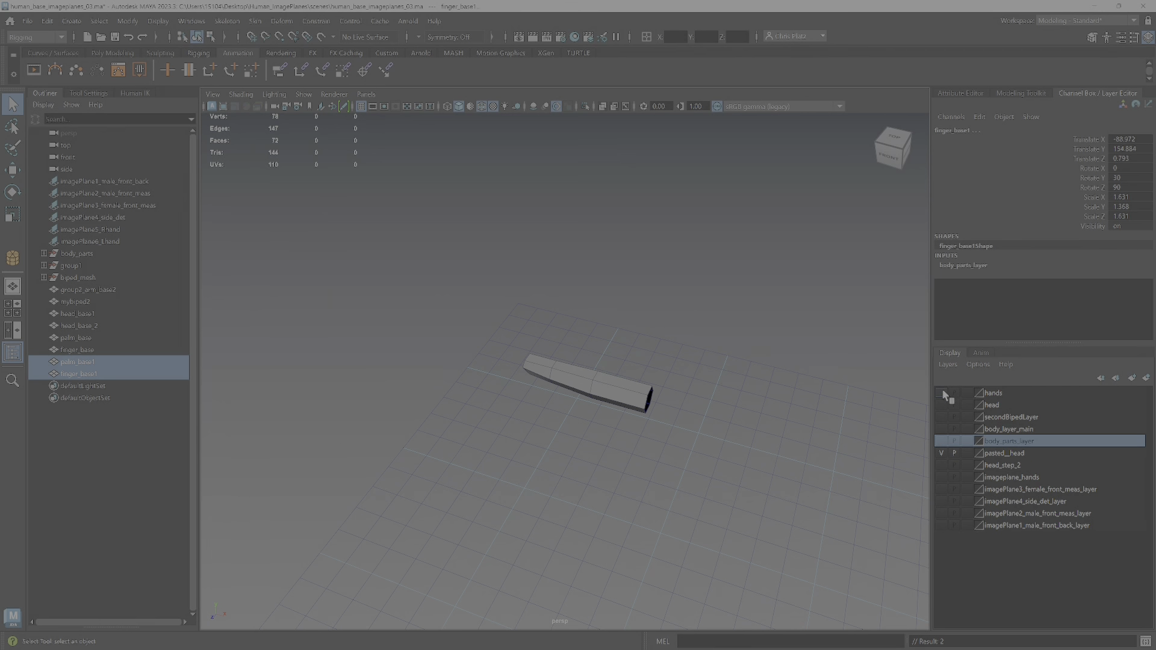
# - Add the original finger_base to the hands layer and make that layer visible again
pyautogui.click(620, 399)
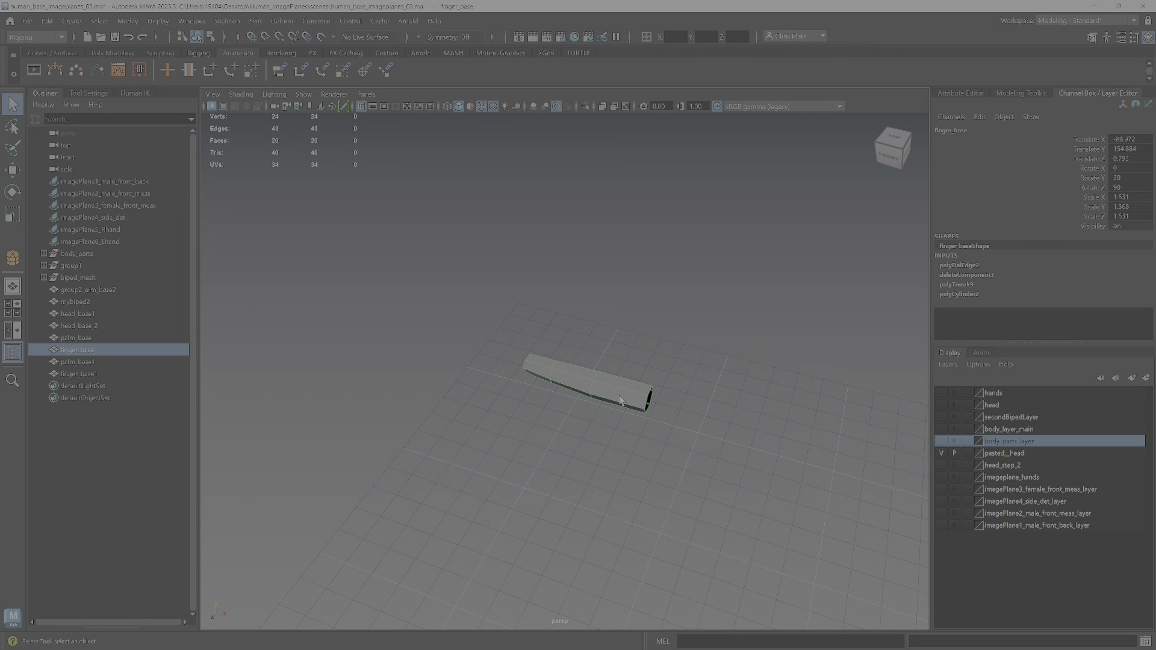
pyautogui.click(1001, 396)
pyautogui.rightClick(1002, 395)
pyautogui.click(1036, 419)
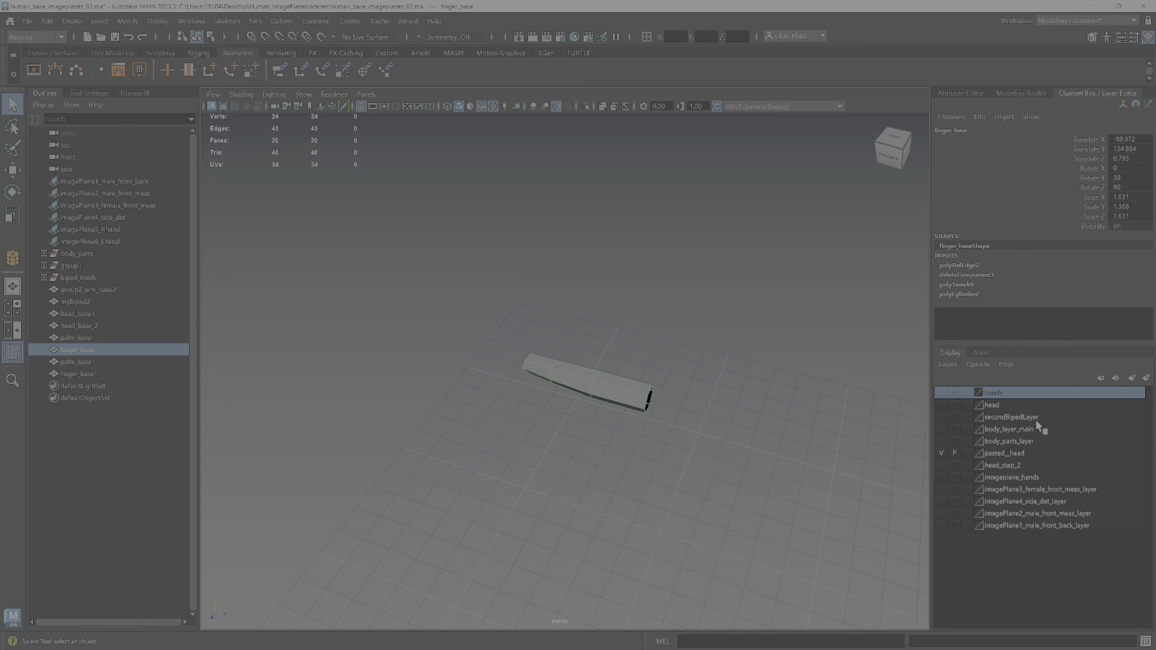
pyautogui.click(942, 393)
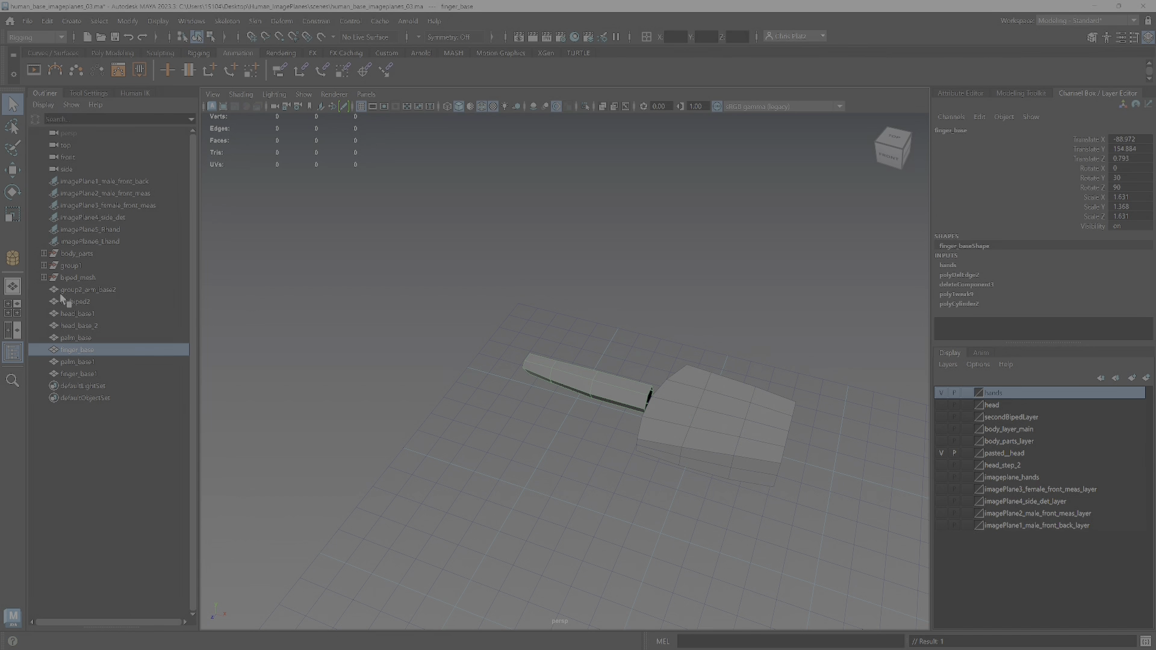
# - Examine how the finger meets the palm from the side, from above and at an angle
pyautogui.click(955, 454)
pyautogui.keyDown('alt'); pyautogui.moveTo(695, 473); pyautogui.dragTo(536, 426); pyautogui.keyUp('alt')
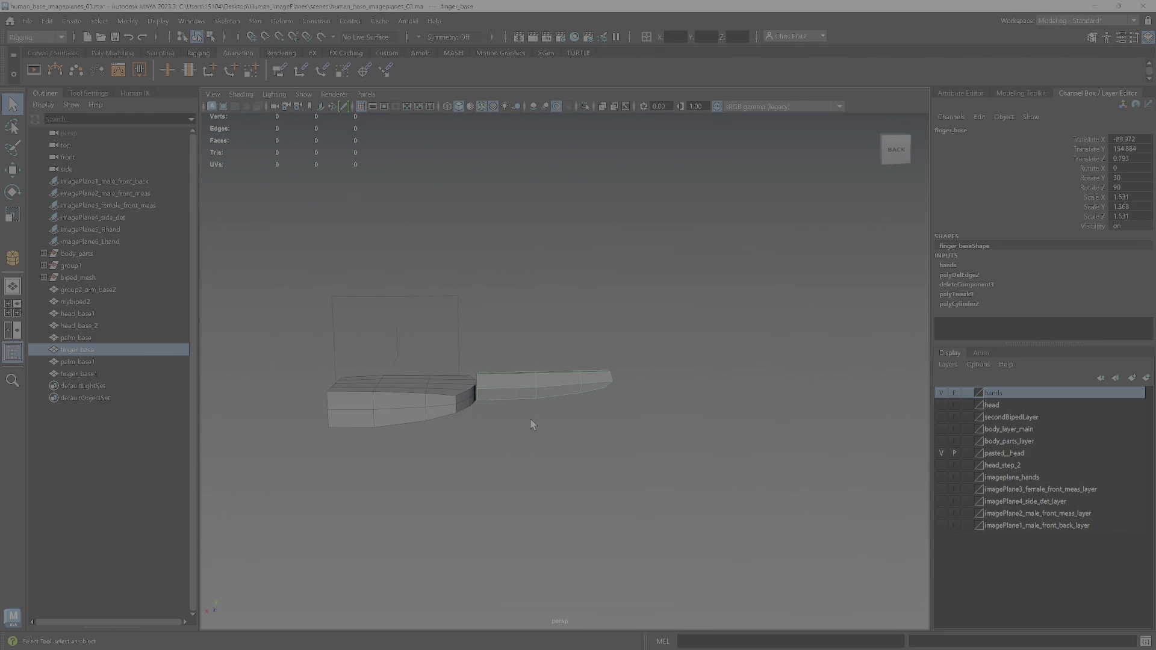
pyautogui.scroll(2, 516, 417)
pyautogui.keyDown('alt'); pyautogui.moveTo(515, 416); pyautogui.dragTo(648, 454, button='middle'); pyautogui.keyUp('alt')
pyautogui.scroll(1, 648, 454)
pyautogui.keyDown('alt'); pyautogui.moveTo(649, 457); pyautogui.dragTo(689, 488); pyautogui.keyUp('alt')
pyautogui.scroll(3, 618, 487)
pyautogui.keyDown('alt'); pyautogui.moveTo(589, 375); pyautogui.dragTo(531, 477, button='middle'); pyautogui.keyUp('alt')
pyautogui.keyDown('alt'); pyautogui.moveTo(577, 434); pyautogui.dragTo(619, 451, button='middle'); pyautogui.keyUp('alt')
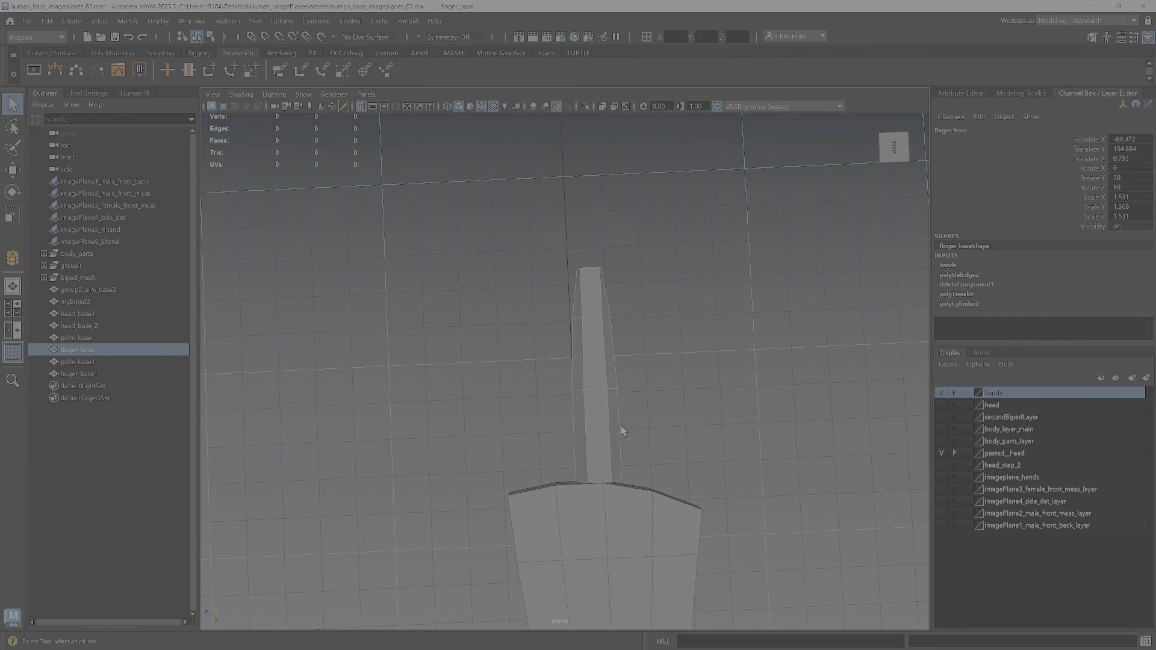
pyautogui.keyDown('alt'); pyautogui.moveTo(618, 426); pyautogui.dragTo(542, 387); pyautogui.keyUp('alt')
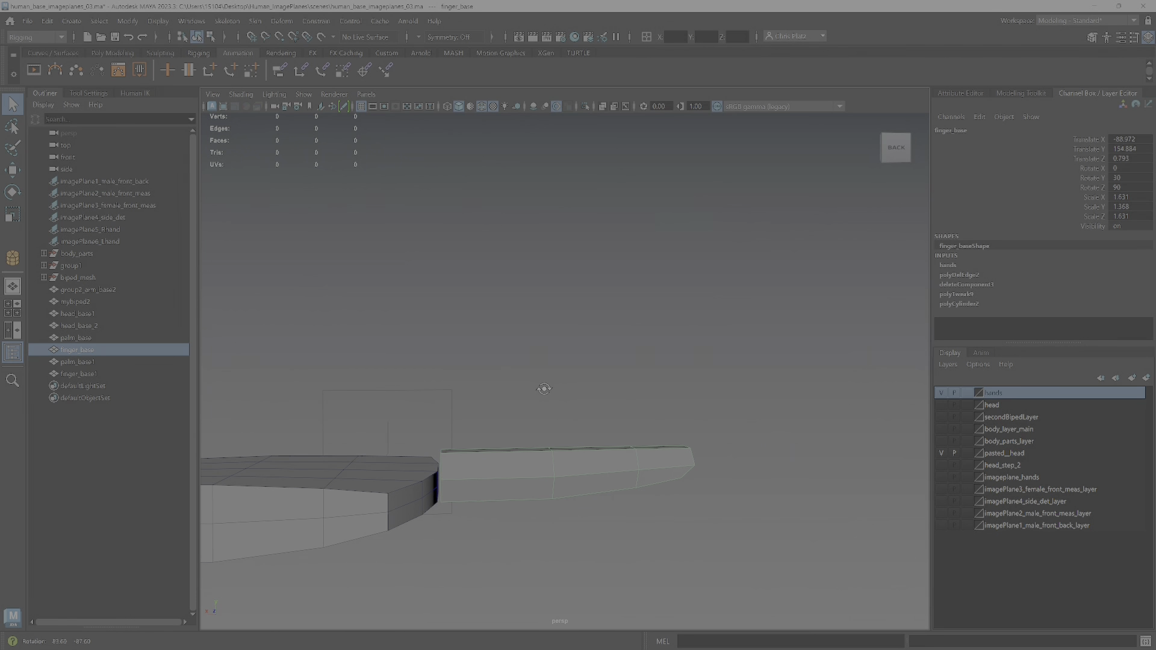
pyautogui.keyDown('alt'); pyautogui.moveTo(588, 482); pyautogui.dragTo(622, 502); pyautogui.keyUp('alt')
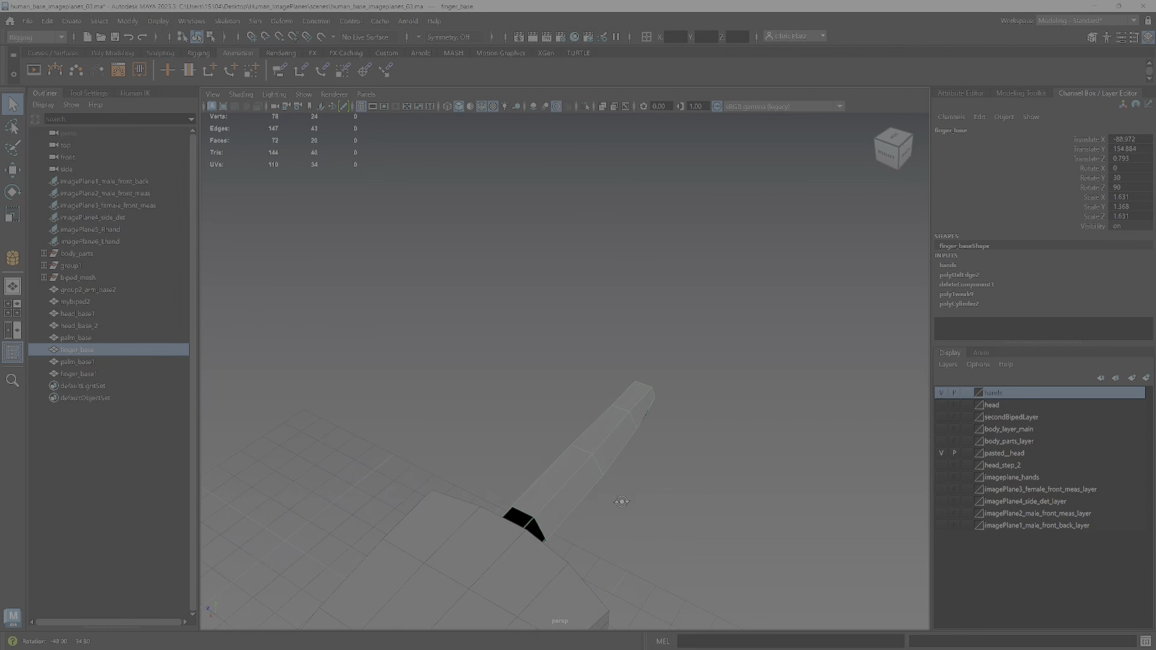
# - Move the duplicated palm and finger into the body_parts group in the Outliner
pyautogui.click(91, 362)
pyautogui.keyDown('shift'); pyautogui.click(84, 374); pyautogui.keyUp('shift')
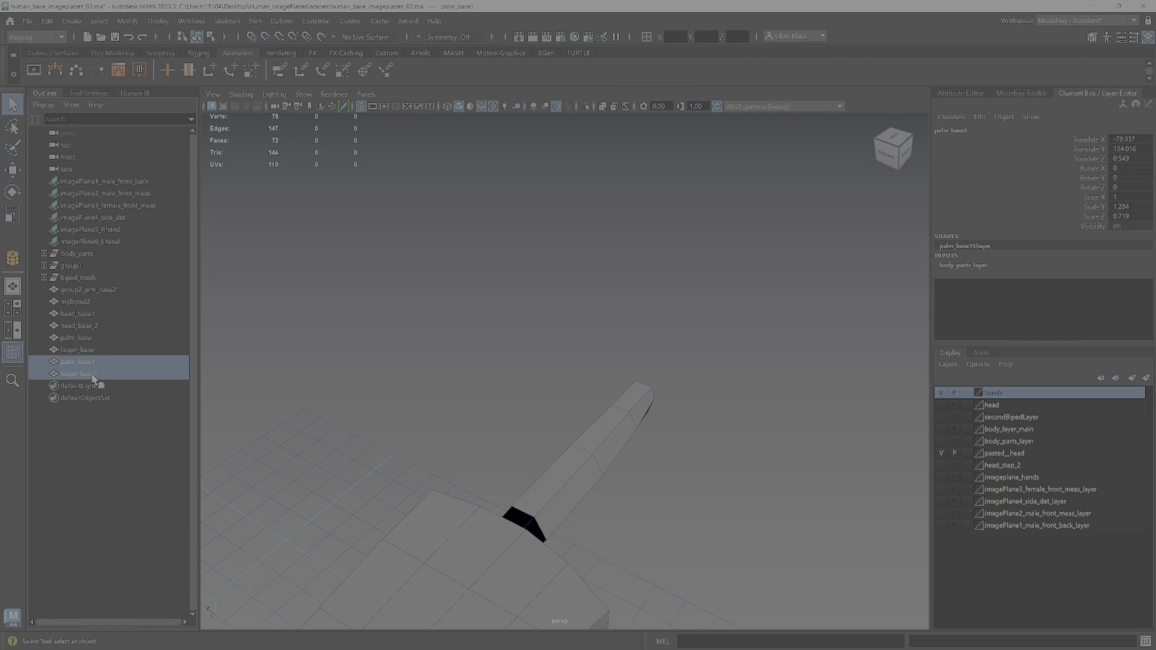
pyautogui.moveTo(79, 367); pyautogui.dragTo(69, 256)
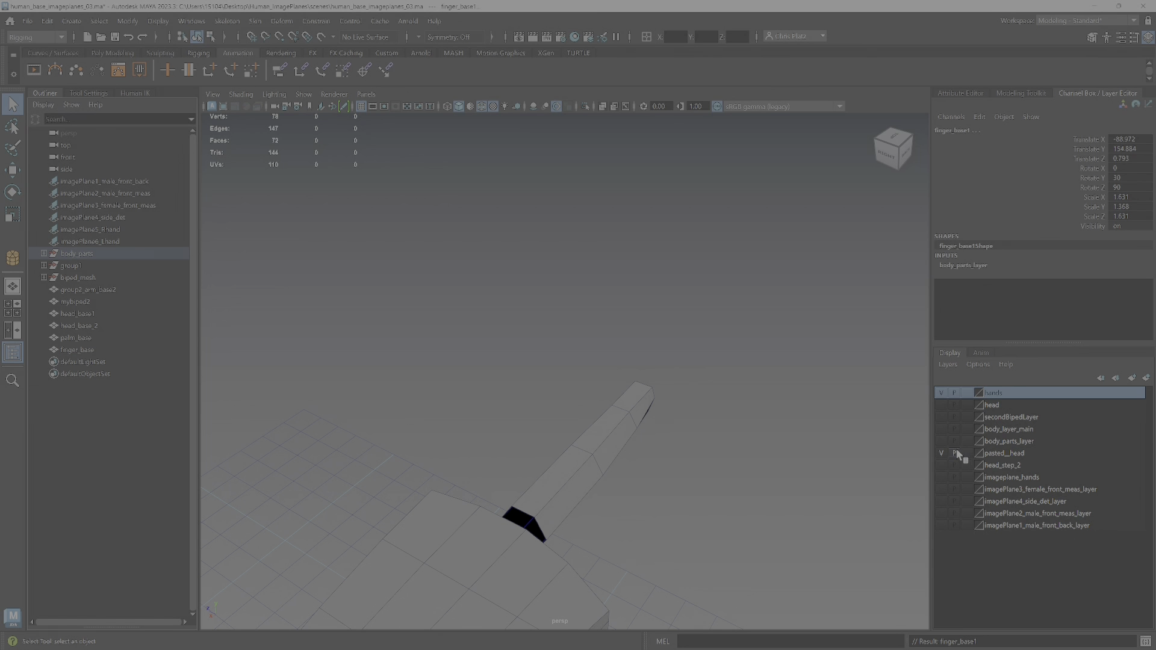
pyautogui.scroll(-8, 595, 514)
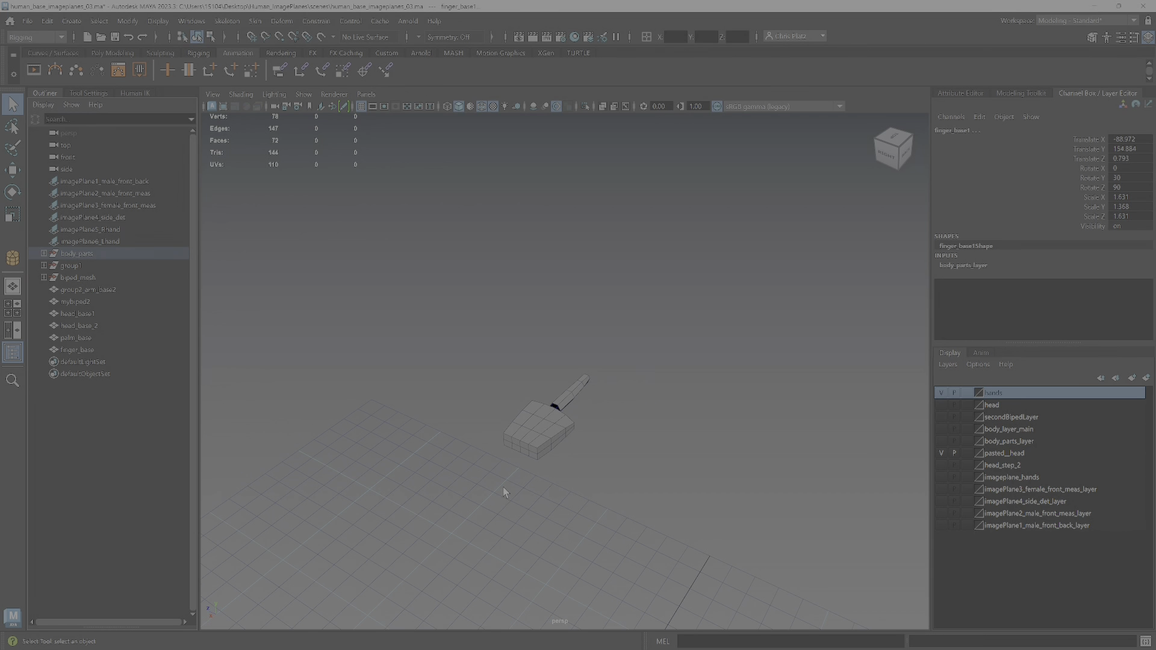
pyautogui.keyDown('alt'); pyautogui.moveTo(504, 491); pyautogui.dragTo(681, 470); pyautogui.keyUp('alt')
pyautogui.scroll(-5, 692, 471)
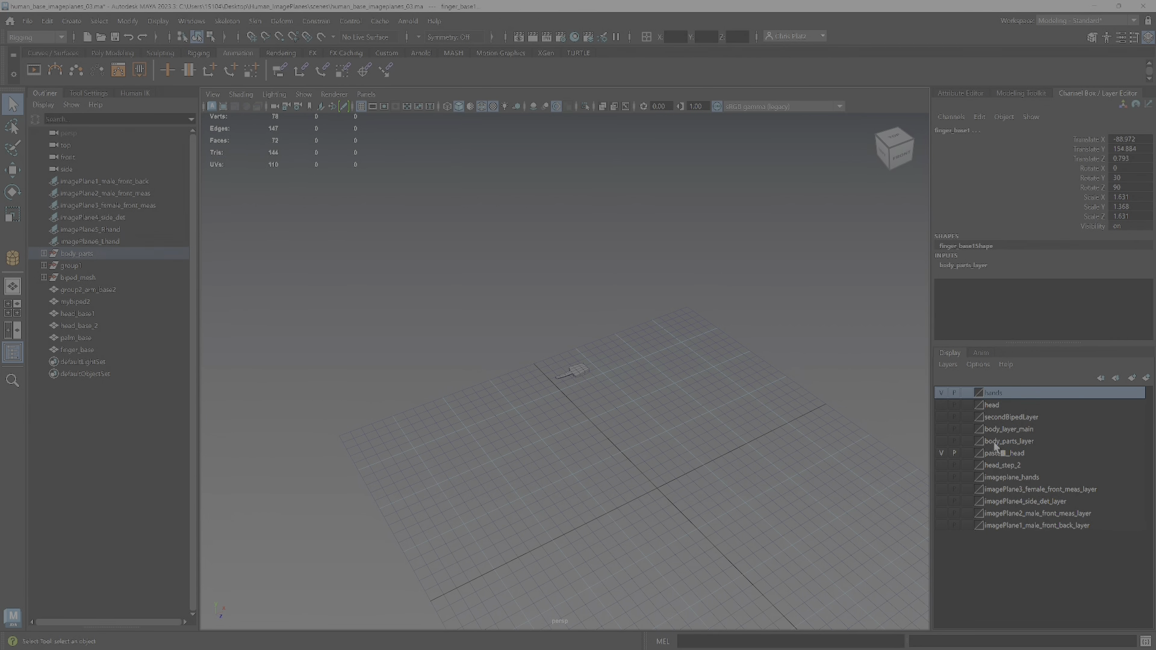
pyautogui.scroll(10, 750, 400)
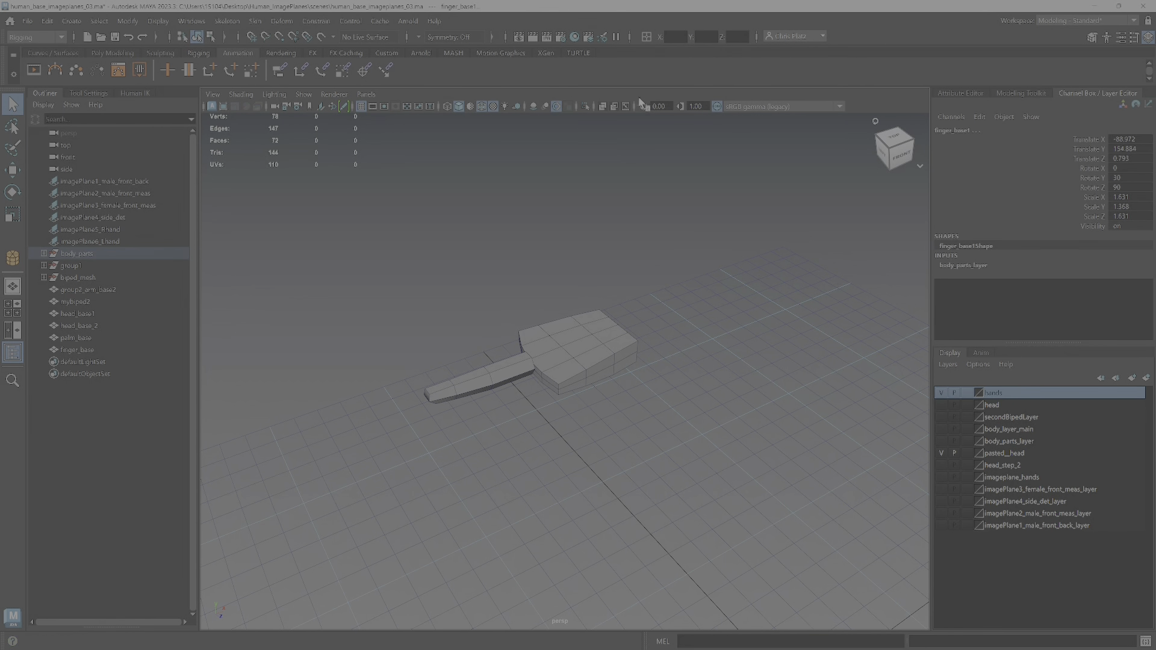
pyautogui.click(586, 109)
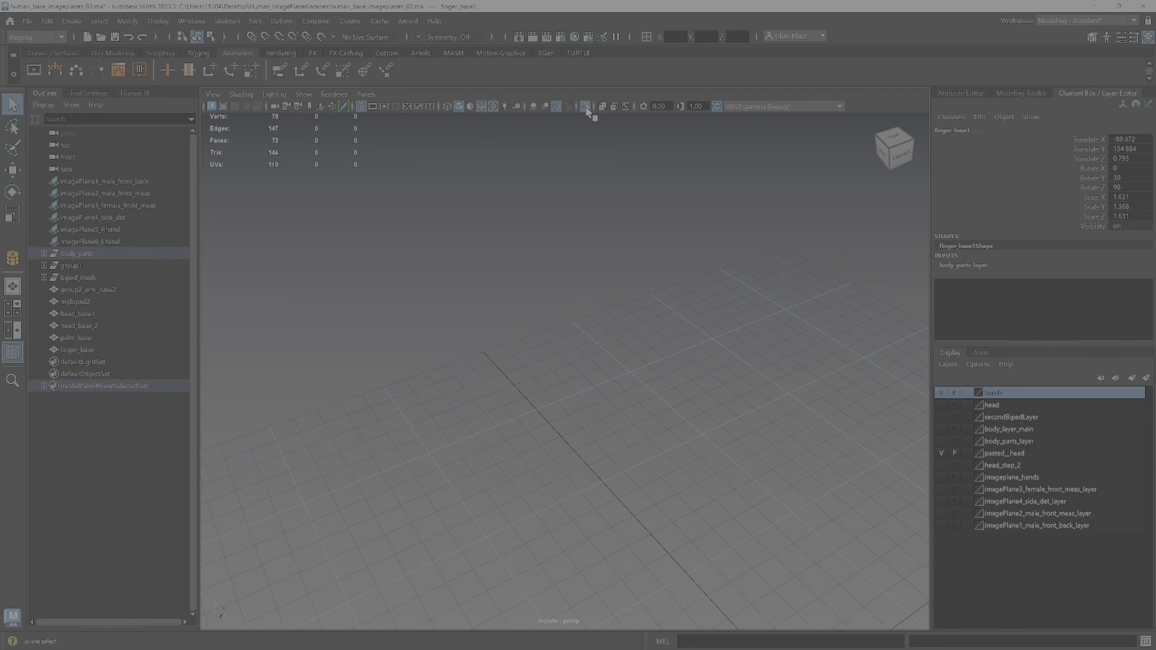
pyautogui.click(586, 109)
pyautogui.moveTo(603, 350); pyautogui.dragTo(661, 295, button='right')
pyautogui.click(487, 299)
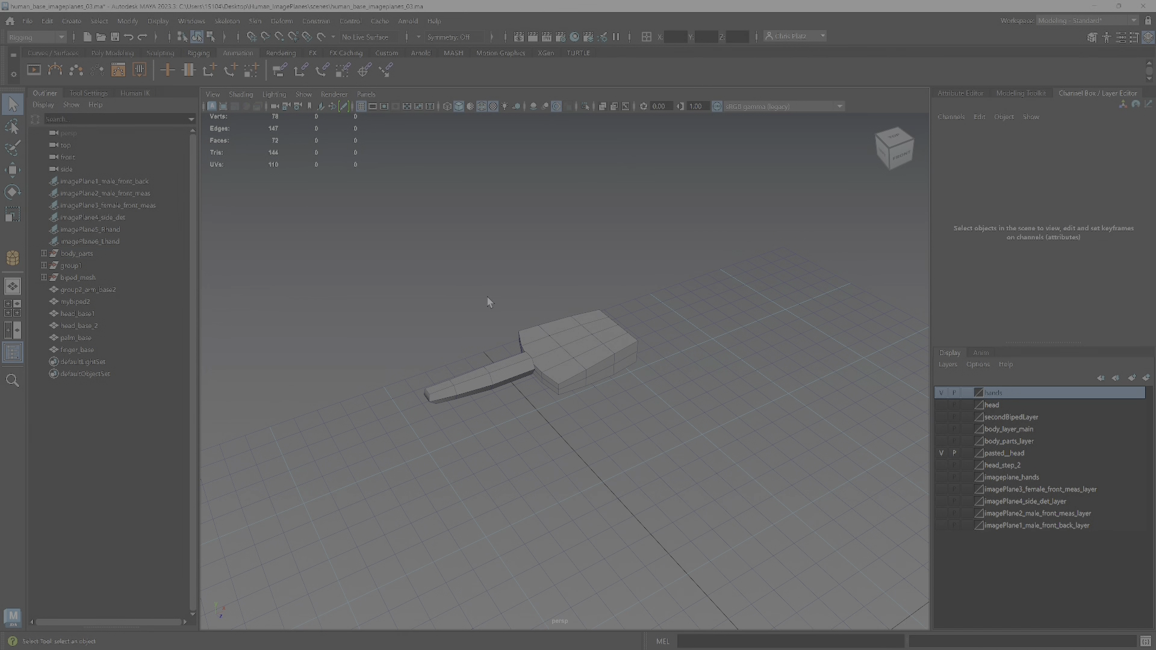
# - Examine the finger's alignment with the palm in front, top and back views, along with the palm's side faces
pyautogui.moveTo(487, 299); pyautogui.dragTo(485, 412)
pyautogui.scroll(5, 556, 357)
pyautogui.keyDown('alt'); pyautogui.moveTo(557, 358); pyautogui.dragTo(530, 452, button='middle'); pyautogui.keyUp('alt')
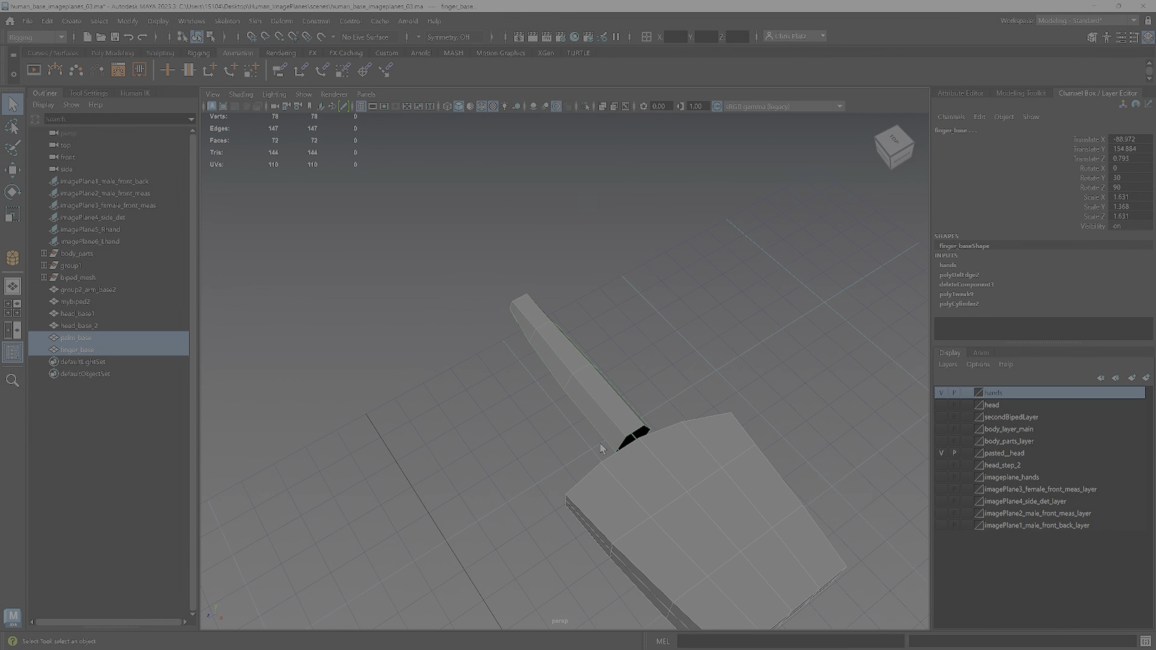
pyautogui.keyDown('alt'); pyautogui.moveTo(530, 451); pyautogui.dragTo(555, 439); pyautogui.keyUp('alt')
pyautogui.click(578, 400)
pyautogui.keyDown('alt'); pyautogui.moveTo(578, 400); pyautogui.dragTo(541, 471); pyautogui.keyUp('alt')
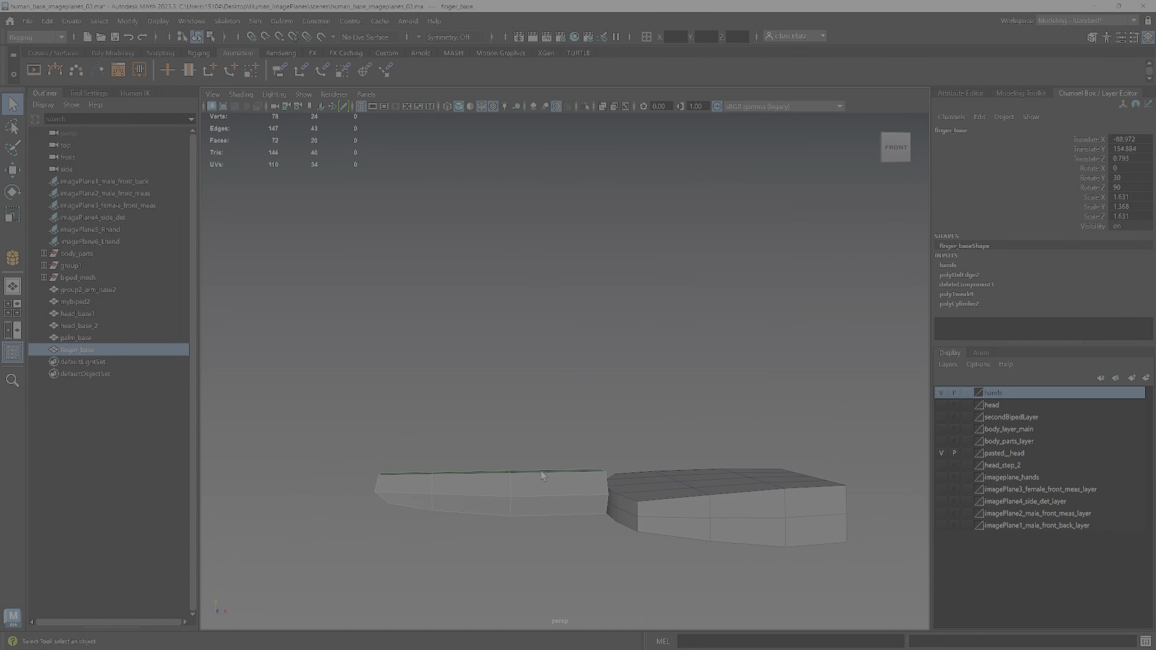
pyautogui.keyDown('alt'); pyautogui.moveTo(493, 521); pyautogui.dragTo(453, 561); pyautogui.keyUp('alt')
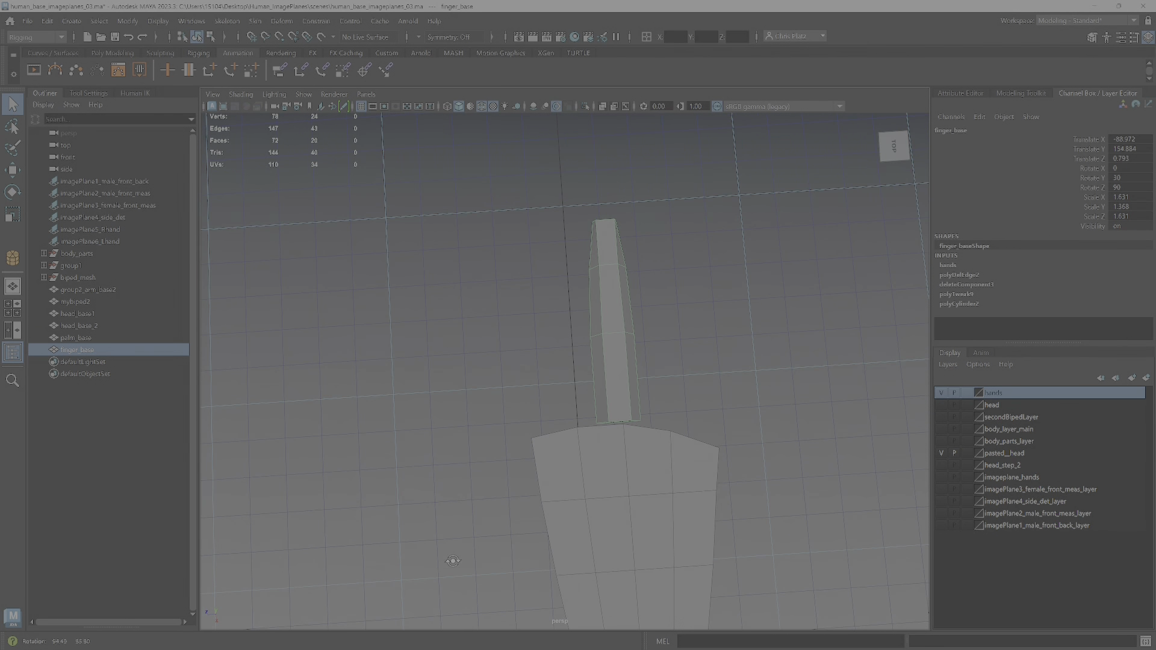
pyautogui.keyDown('alt'); pyautogui.moveTo(608, 380); pyautogui.dragTo(490, 406); pyautogui.keyUp('alt')
pyautogui.moveTo(498, 253); pyautogui.dragTo(509, 260, button='right')
pyautogui.click(514, 273)
pyautogui.keyDown('alt'); pyautogui.moveTo(523, 294); pyautogui.dragTo(504, 341); pyautogui.keyUp('alt')
pyautogui.keyDown('alt'); pyautogui.moveTo(202, 494); pyautogui.dragTo(262, 531); pyautogui.keyUp('alt')
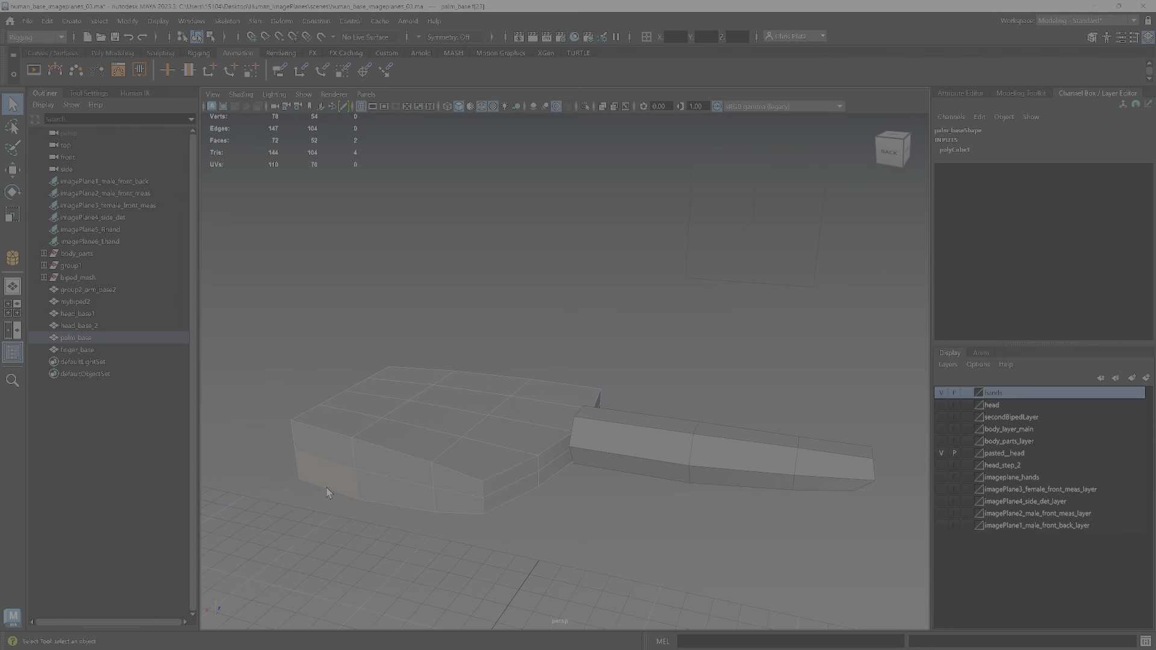
# - Raise the top edge row at the palm's finger end toward the height of the finger's upper surface
pyautogui.keyDown('alt'); pyautogui.moveTo(427, 615); pyautogui.dragTo(541, 410); pyautogui.keyUp('alt')
pyautogui.moveTo(541, 410); pyautogui.dragTo(542, 283, button='right')
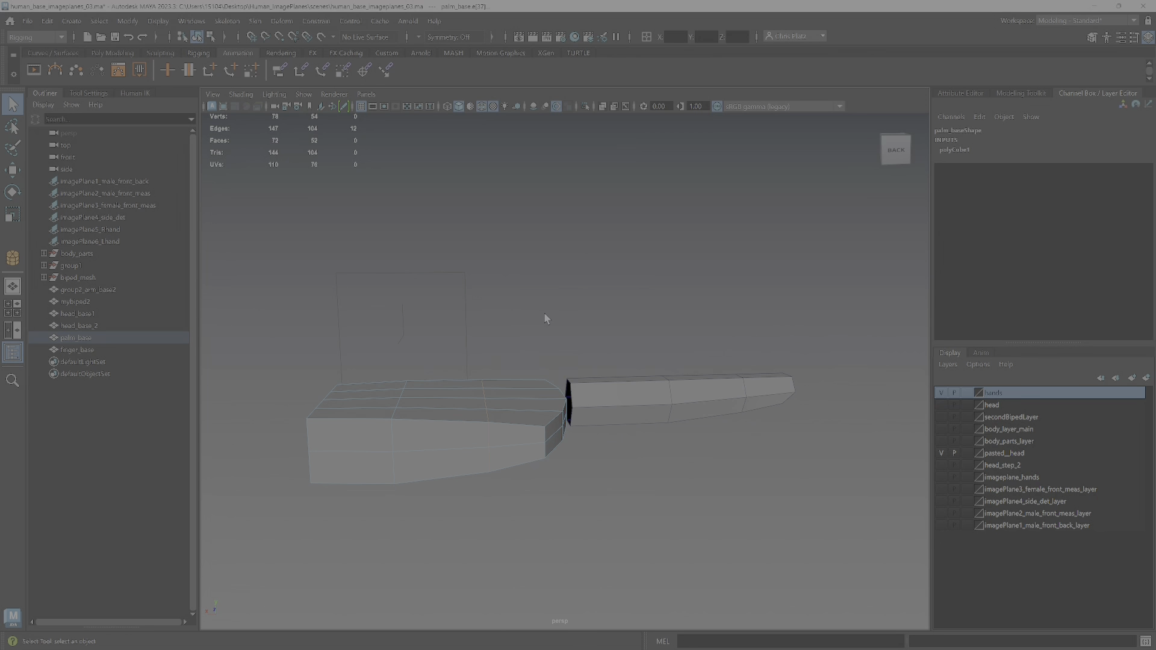
pyautogui.doubleClick(553, 386)
pyautogui.keyDown('alt'); pyautogui.moveTo(560, 406); pyautogui.dragTo(594, 444, button='right'); pyautogui.keyUp('alt')
pyautogui.keyDown('alt'); pyautogui.moveTo(540, 444); pyautogui.dragTo(529, 418); pyautogui.keyUp('alt')
pyautogui.scroll(2, 529, 423)
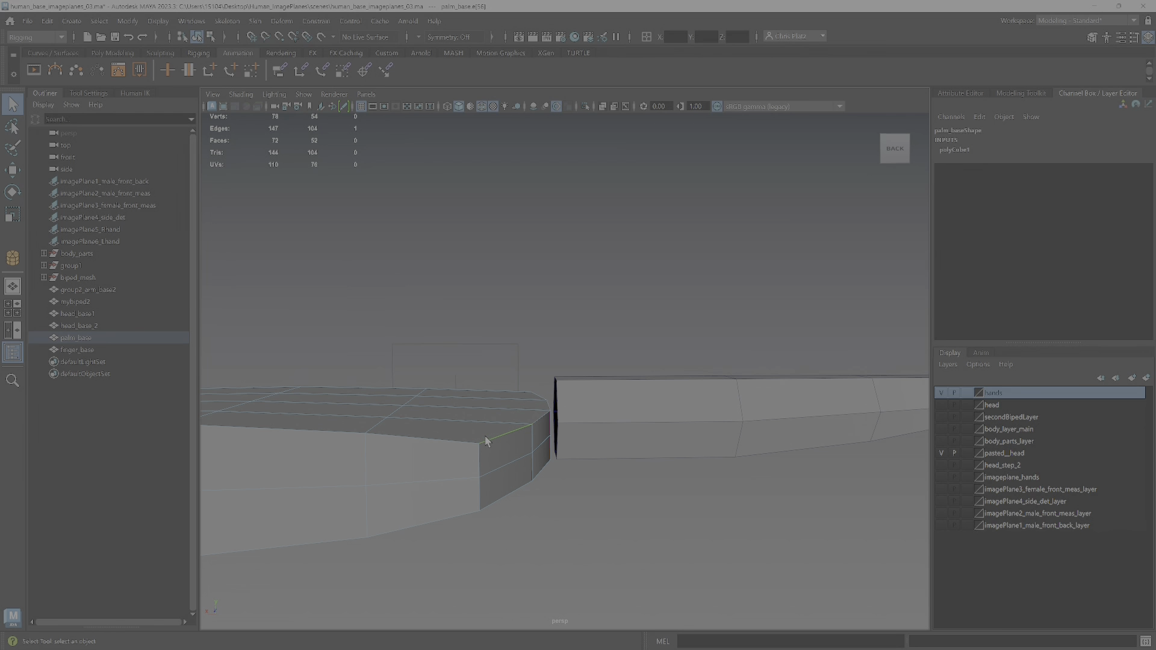
pyautogui.doubleClick(497, 435)
pyautogui.press('w')
pyautogui.moveTo(523, 361)
pyautogui.mouseDown()
pyautogui.moveTo(516, 336)
pyautogui.moveTo(516, 349)
pyautogui.mouseUp()
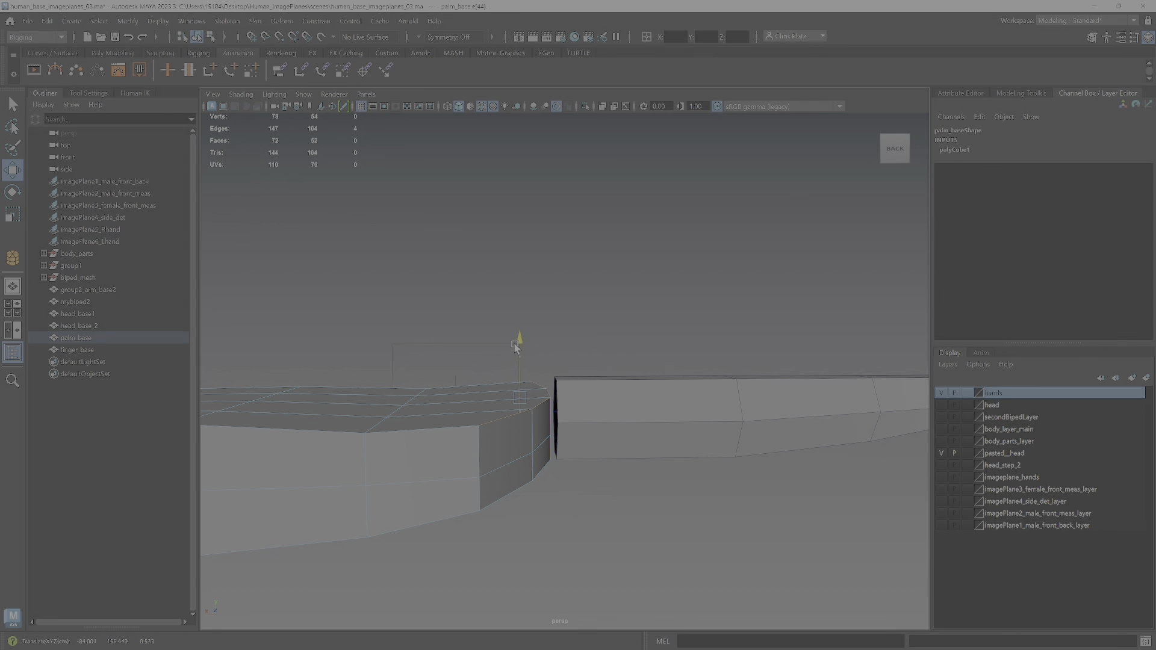
# - Adjust the height of the lower edge row at the palm's finger end to fit the underside of the finger
pyautogui.click(506, 503)
pyautogui.moveTo(522, 469)
pyautogui.keyDown('alt'); pyautogui.mouseDown()
pyautogui.moveTo(517, 421)
pyautogui.moveTo(460, 460)
pyautogui.moveTo(413, 460)
pyautogui.moveTo(526, 466)
pyautogui.moveTo(524, 491)
pyautogui.mouseUp(); pyautogui.keyUp('alt')
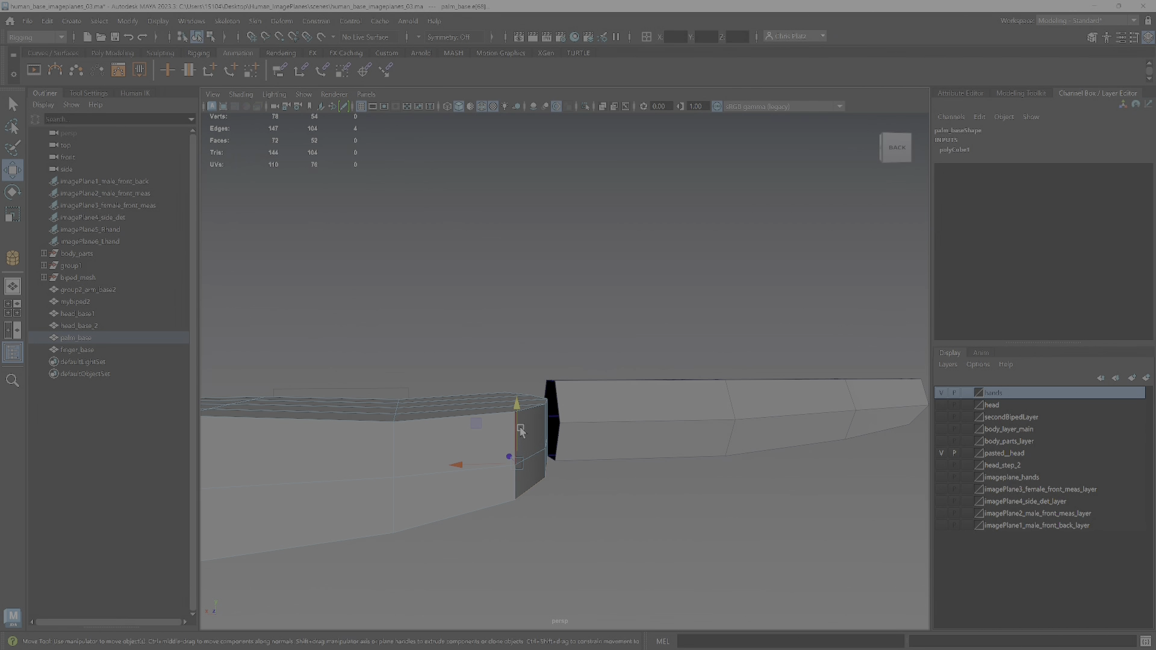
pyautogui.moveTo(517, 407); pyautogui.dragTo(504, 454)
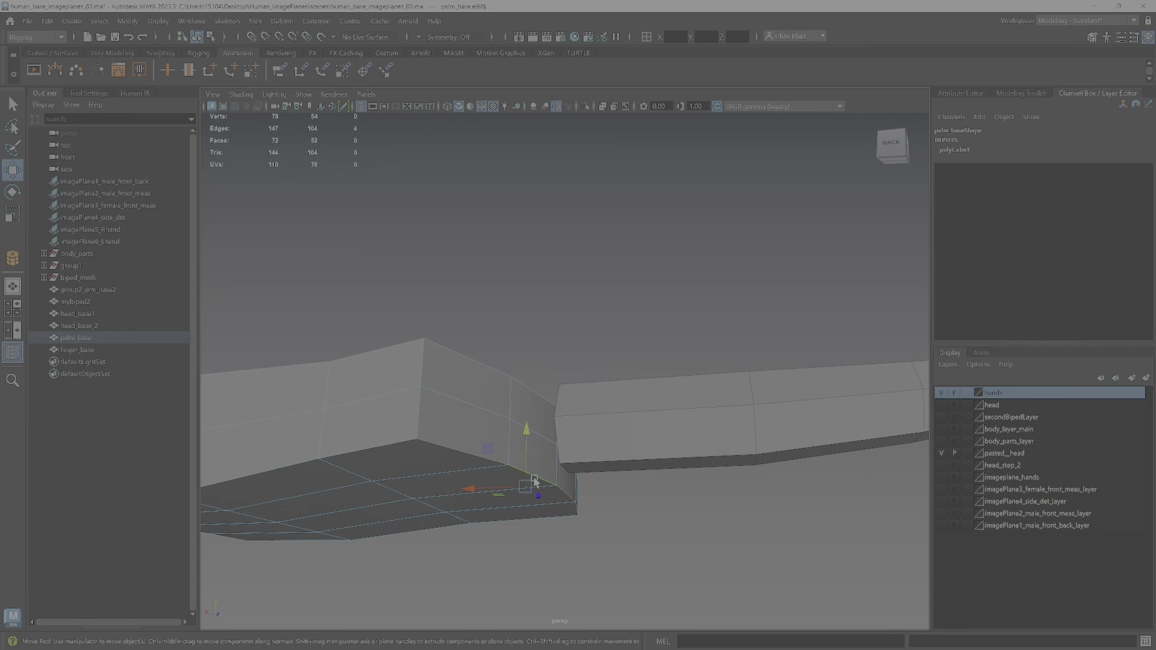
pyautogui.keyDown('alt'); pyautogui.moveTo(544, 478); pyautogui.dragTo(620, 326); pyautogui.keyUp('alt')
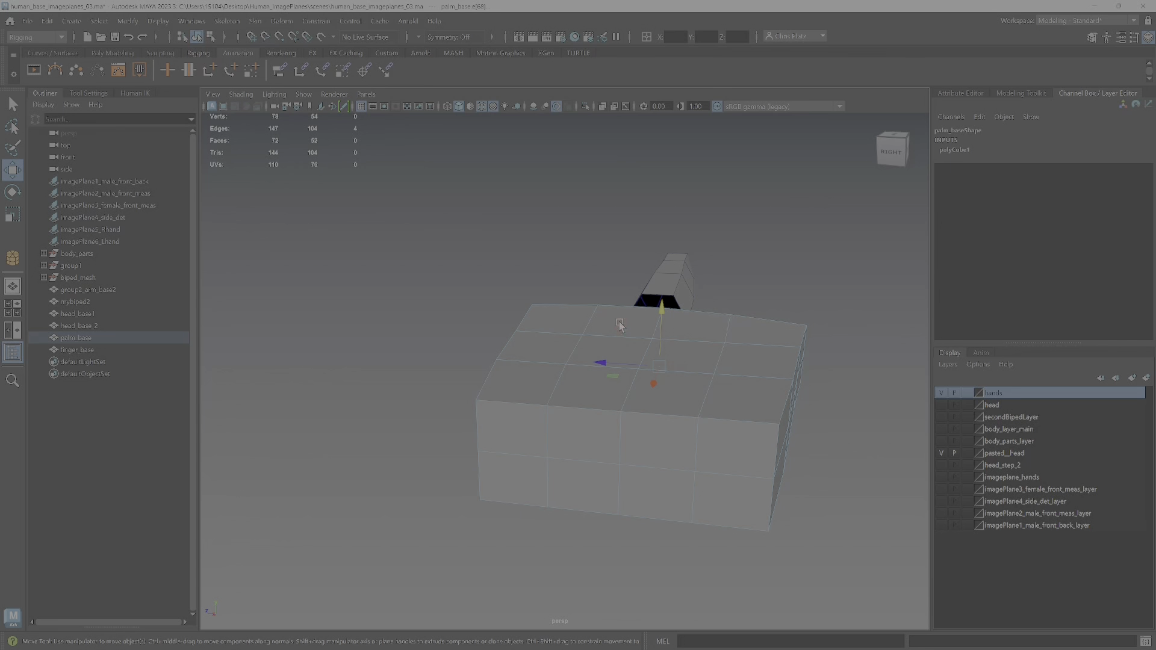
pyautogui.keyDown('alt'); pyautogui.moveTo(622, 366); pyautogui.dragTo(652, 338); pyautogui.keyUp('alt')
pyautogui.keyDown('alt'); pyautogui.moveTo(644, 333); pyautogui.dragTo(645, 337); pyautogui.keyUp('alt')
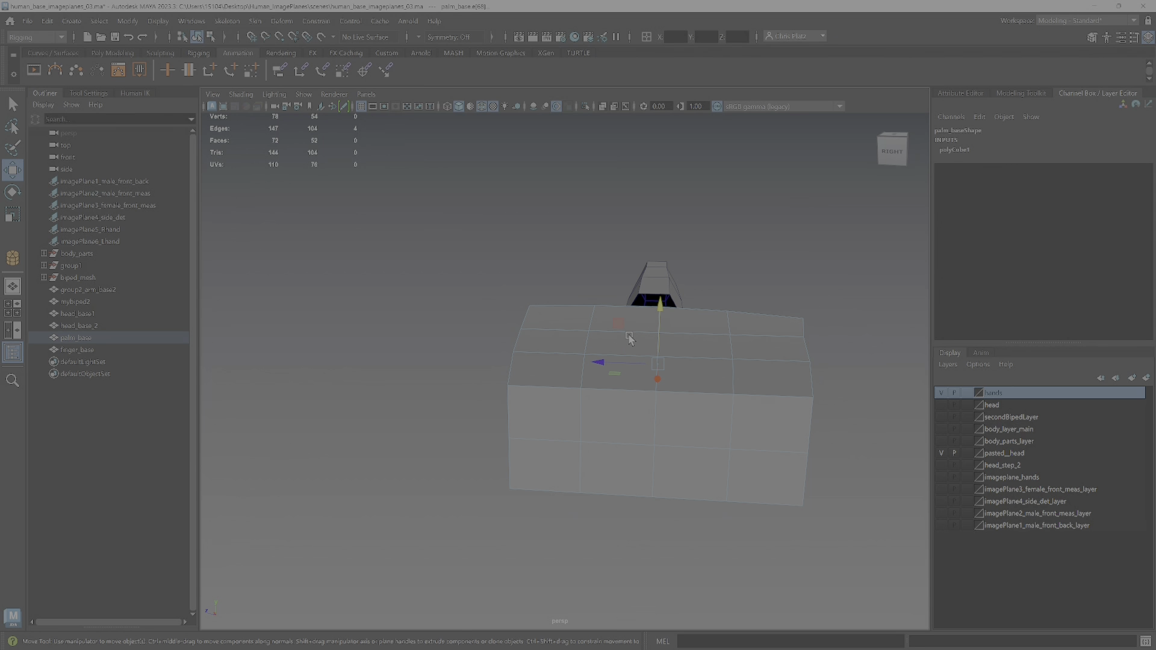
pyautogui.moveTo(630, 337); pyautogui.dragTo(632, 324, button='right')
pyautogui.click(632, 323)
pyautogui.click(632, 322)
pyautogui.keyDown('shift'); pyautogui.click(631, 349); pyautogui.keyUp('shift')
pyautogui.keyDown('shift'); pyautogui.click(630, 376); pyautogui.keyUp('shift')
pyautogui.keyDown('alt'); pyautogui.moveTo(647, 412); pyautogui.dragTo(665, 315); pyautogui.keyUp('alt')
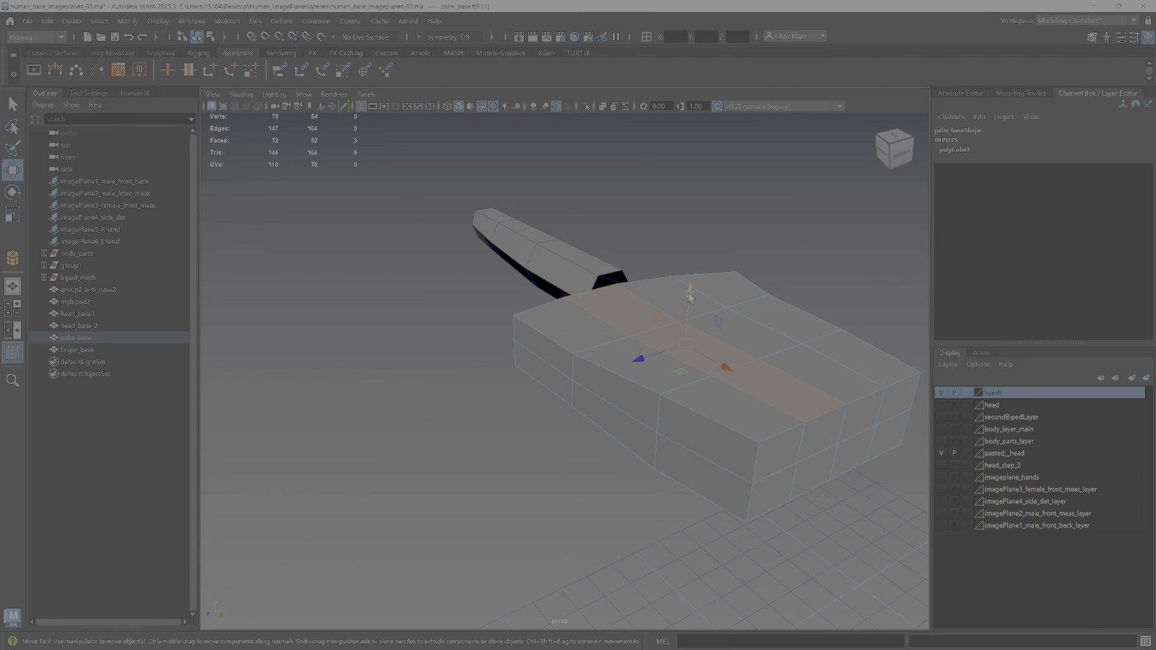
pyautogui.click(660, 339)
pyautogui.click(634, 307)
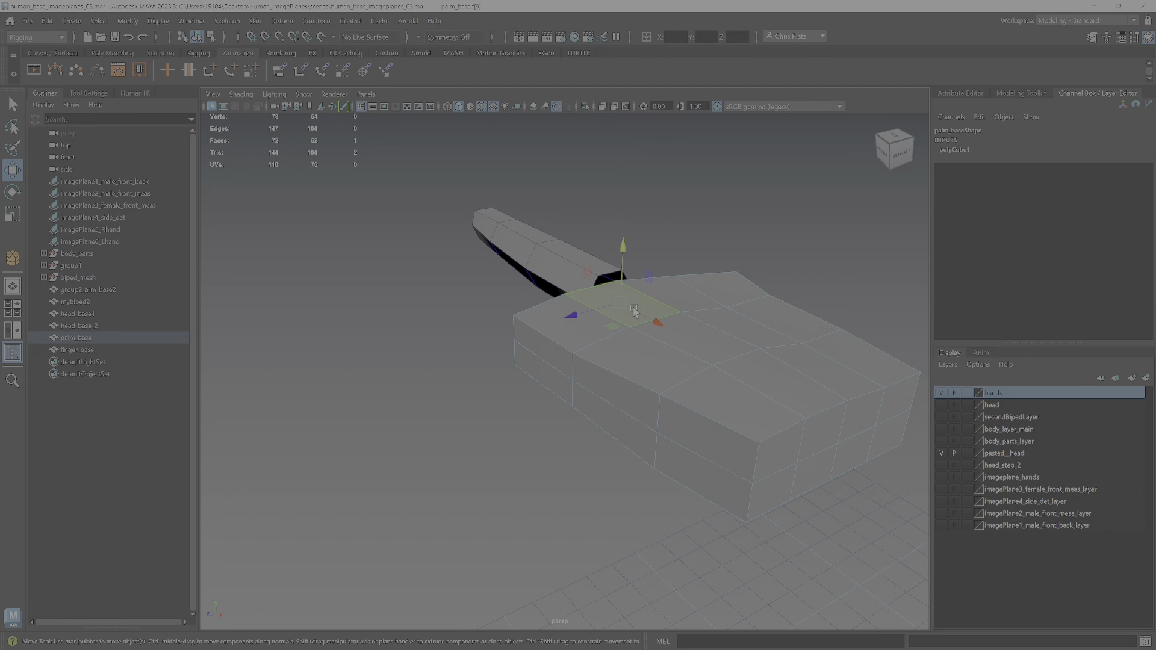
# - Select the edges along the top and bottom of one long side of the palm and scale them vertically to thin that side
pyautogui.keyDown('alt'); pyautogui.moveTo(626, 262); pyautogui.dragTo(587, 323); pyautogui.keyUp('alt')
pyautogui.moveTo(617, 320); pyautogui.dragTo(617, 281, button='right')
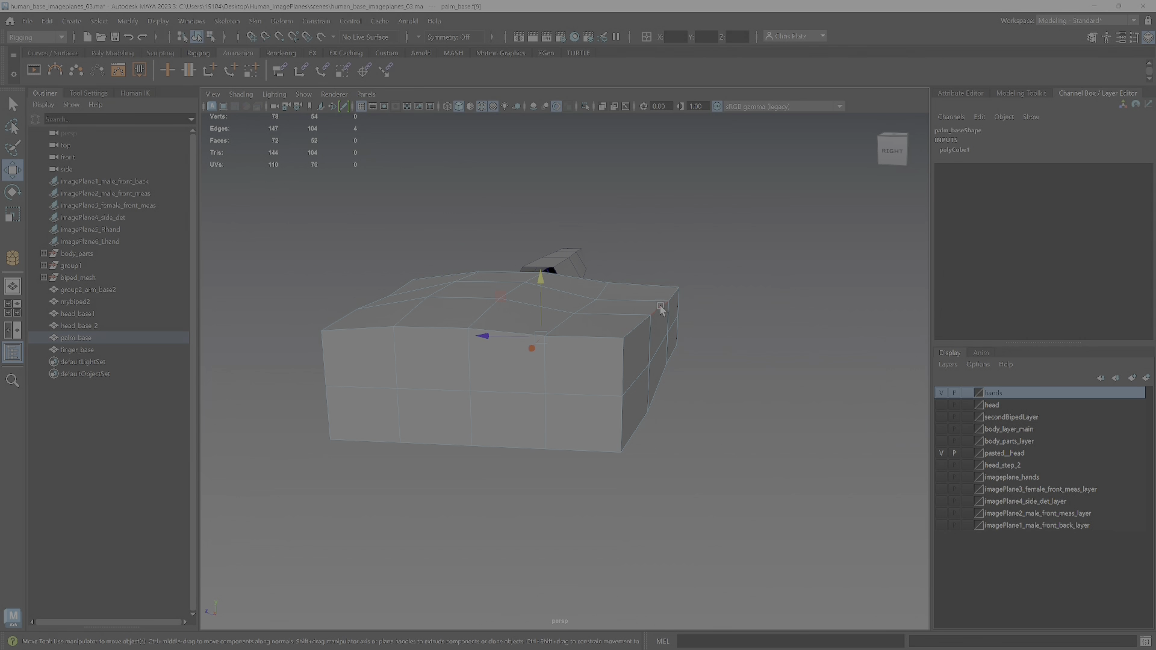
pyautogui.click(670, 297)
pyautogui.keyDown('shift'); pyautogui.click(661, 307); pyautogui.keyUp('shift')
pyautogui.keyDown('shift'); pyautogui.click(635, 326); pyautogui.keyUp('shift')
pyautogui.keyDown('shift'); pyautogui.click(640, 425); pyautogui.keyUp('shift')
pyautogui.keyDown('alt'); pyautogui.moveTo(678, 352); pyautogui.dragTo(664, 387); pyautogui.keyUp('alt')
pyautogui.press('r')
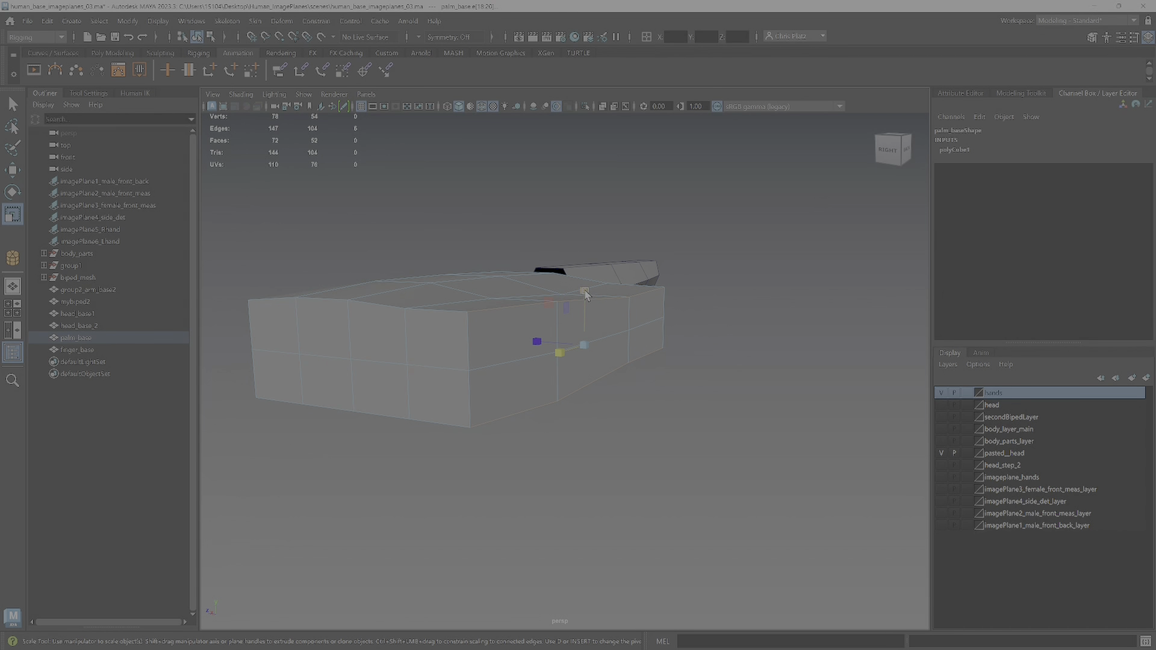
pyautogui.moveTo(587, 298); pyautogui.dragTo(588, 310)
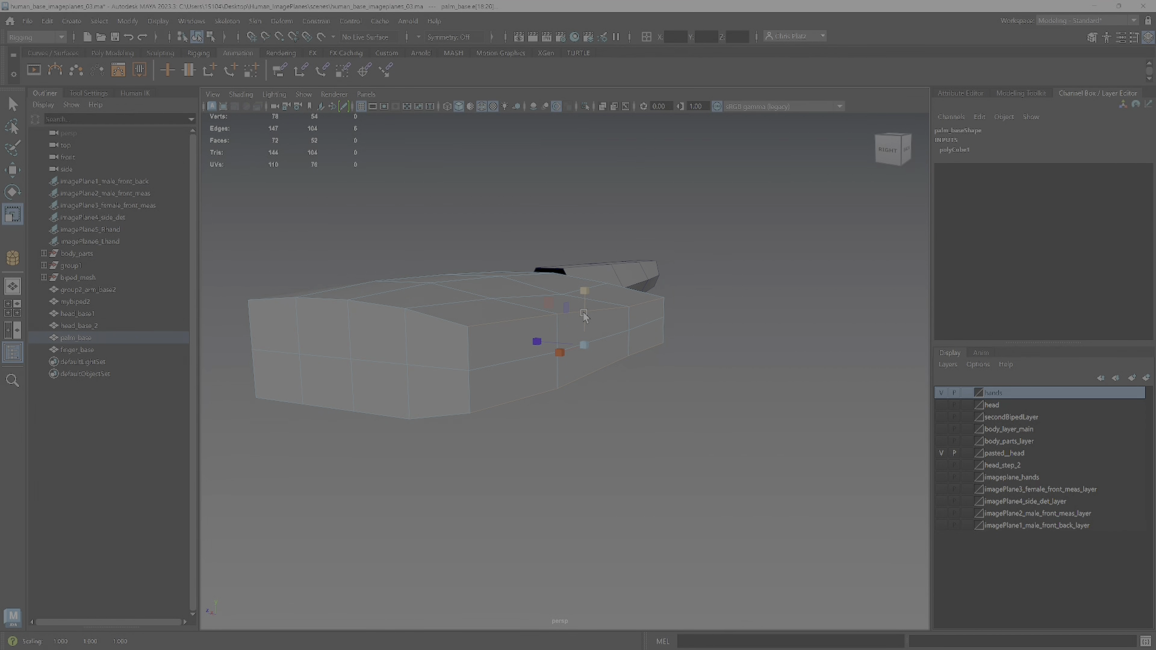
# - Select the three top border edges on the palm's opposite long side and lower them slightly
pyautogui.keyDown('alt'); pyautogui.moveTo(620, 386); pyautogui.dragTo(602, 272); pyautogui.keyUp('alt')
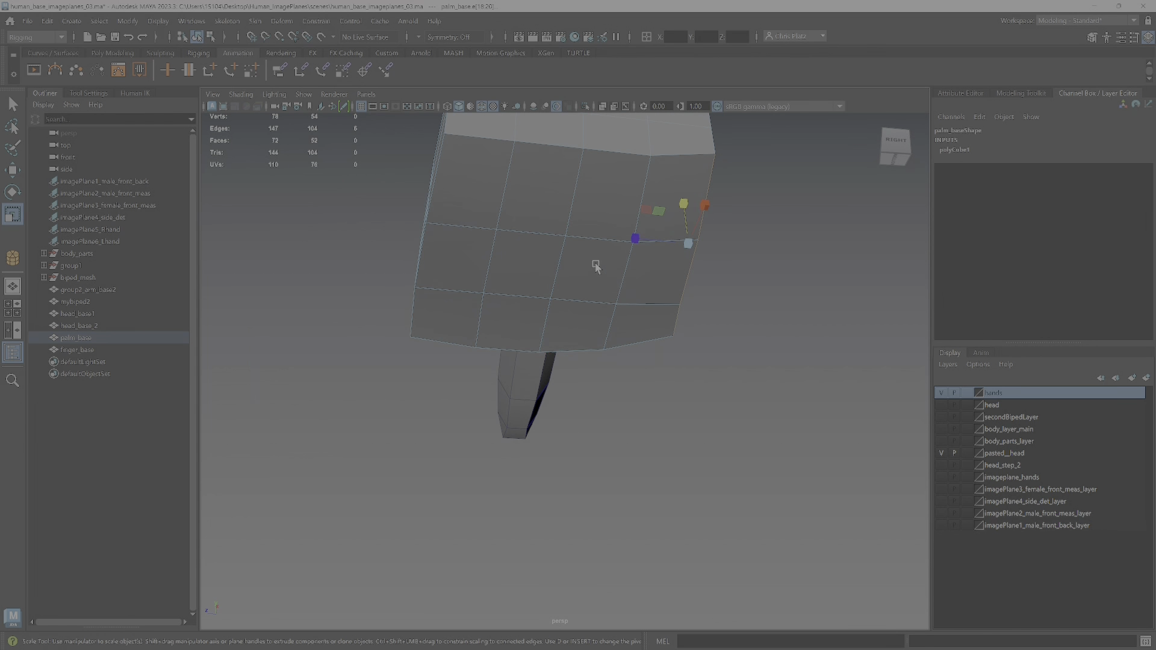
pyautogui.keyDown('alt'); pyautogui.moveTo(565, 237); pyautogui.dragTo(498, 325); pyautogui.keyUp('alt')
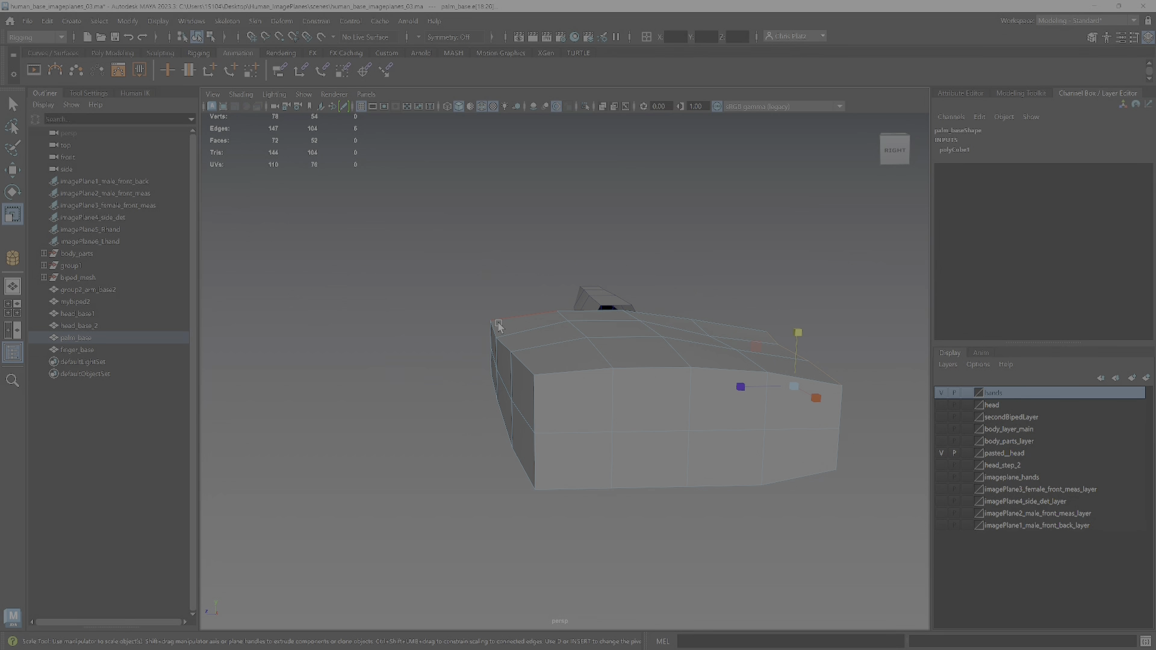
pyautogui.moveTo(500, 333); pyautogui.dragTo(497, 283, button='right')
pyautogui.click(493, 329)
pyautogui.keyDown('ctrl'); pyautogui.keyDown('shift'); pyautogui.moveTo(504, 344); pyautogui.dragTo(504, 344, button='middle'); pyautogui.keyUp('shift'); pyautogui.keyUp('ctrl')
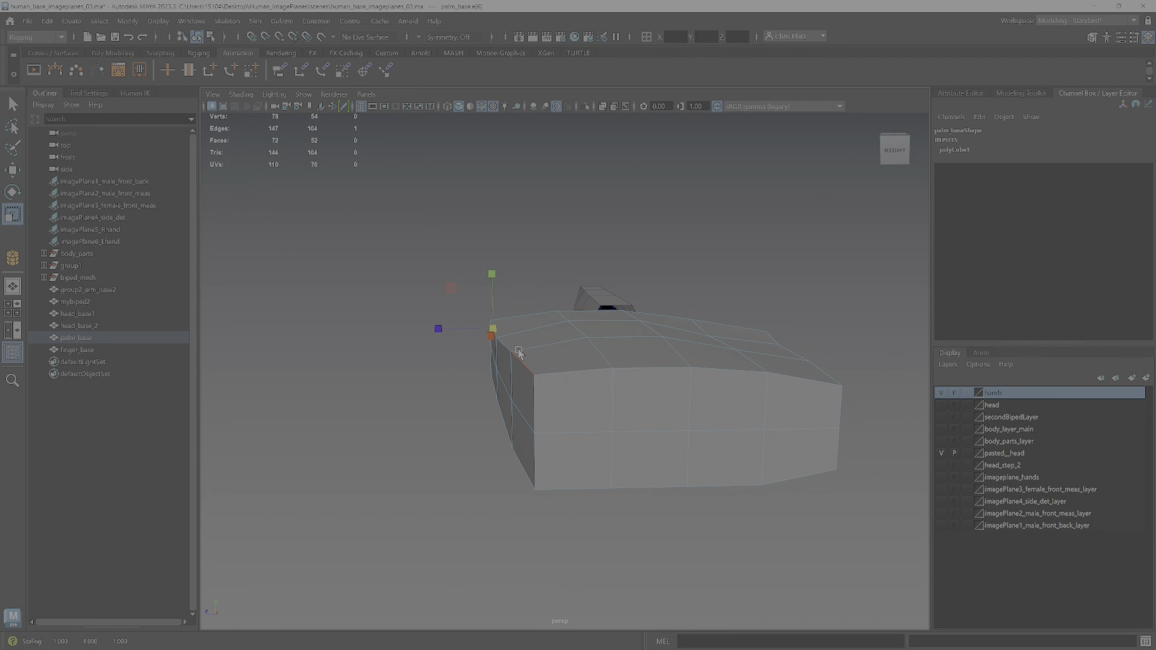
pyautogui.click(488, 326)
pyautogui.click(495, 329)
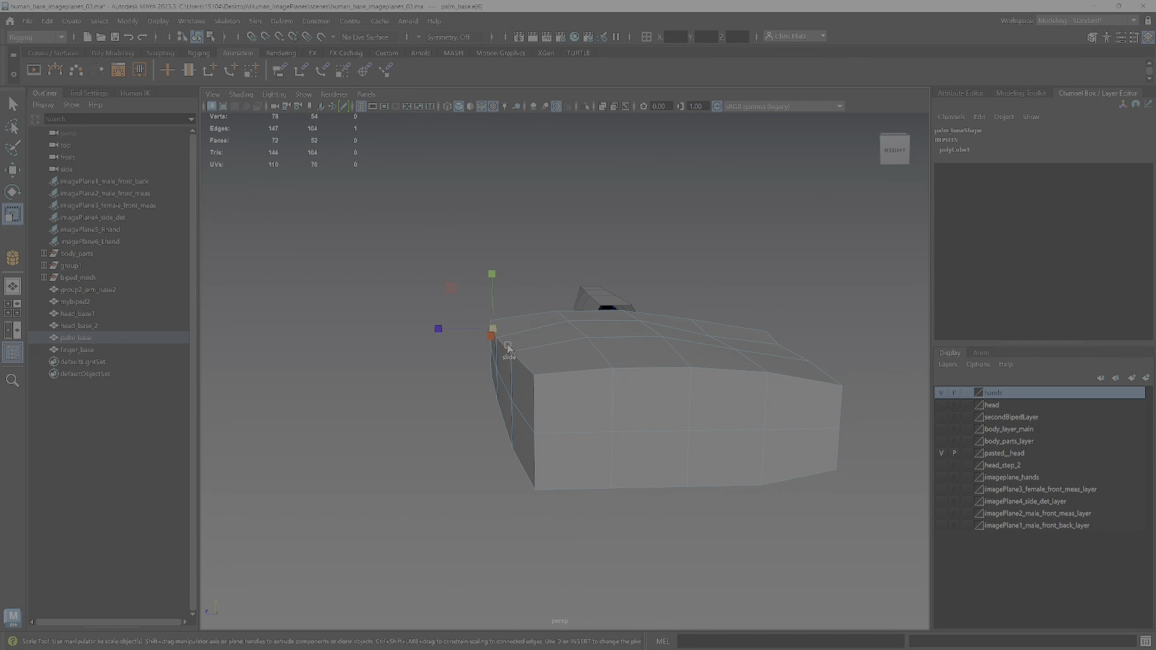
pyautogui.keyDown('alt'); pyautogui.moveTo(526, 355); pyautogui.dragTo(558, 377); pyautogui.keyUp('alt')
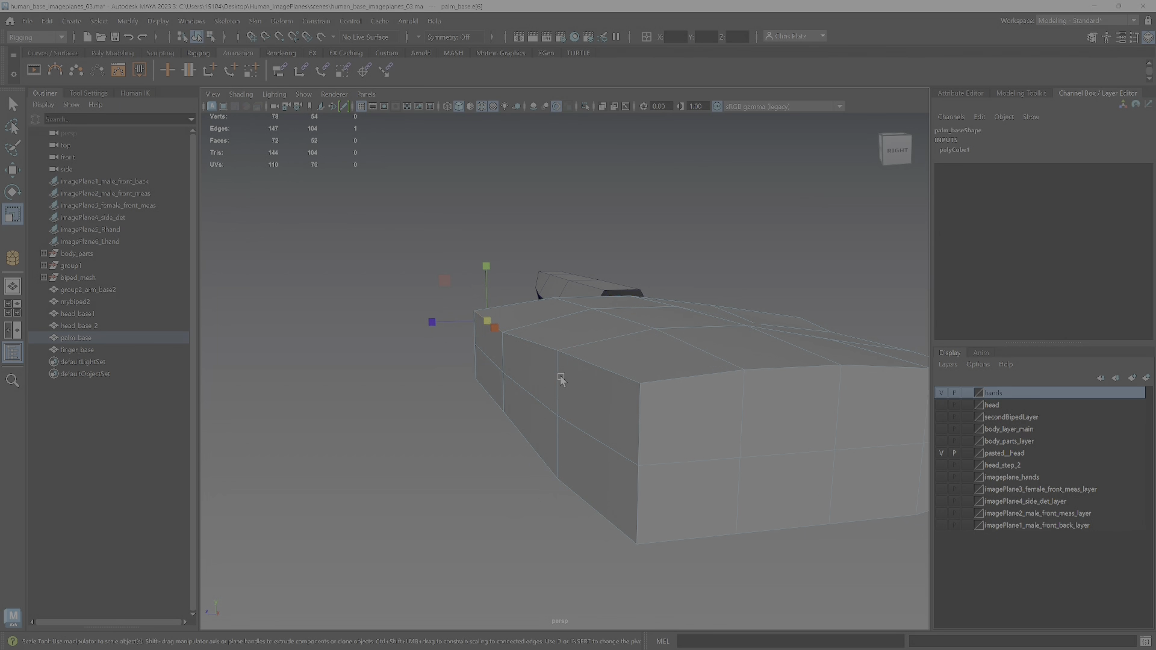
pyautogui.keyDown('shift'); pyautogui.click(528, 343); pyautogui.keyUp('shift')
pyautogui.keyDown('shift'); pyautogui.click(570, 362); pyautogui.keyUp('shift')
pyautogui.press('w')
pyautogui.moveTo(531, 281); pyautogui.dragTo(532, 288)
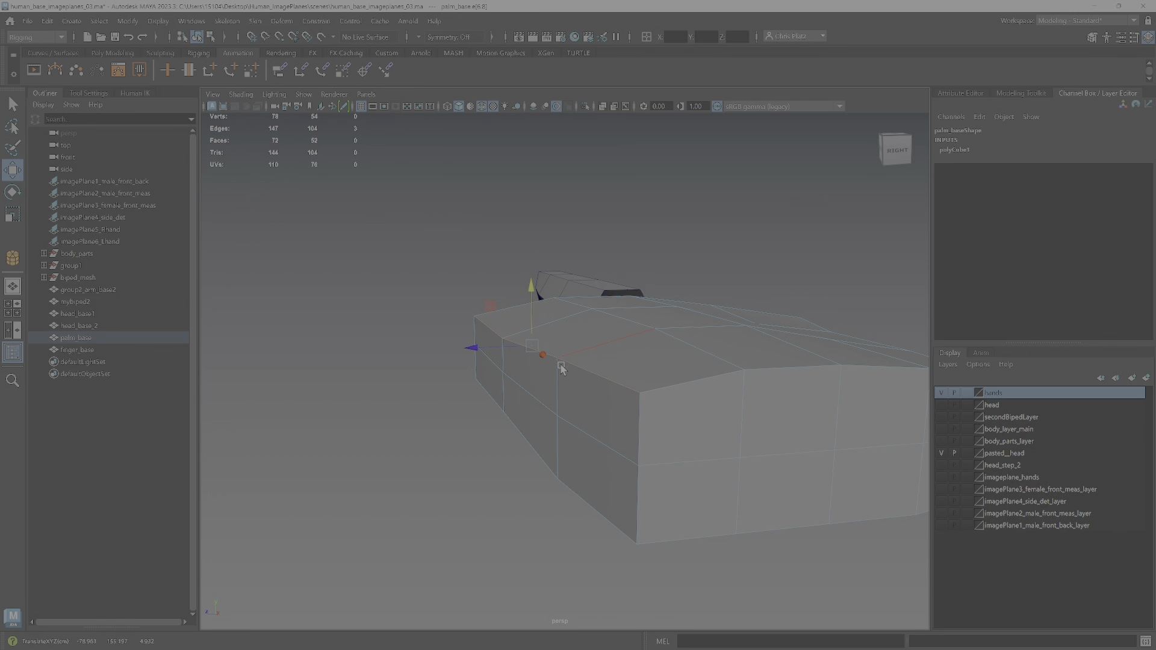
# - Raise the crosswise edges on the palm's upper surface, one column in from the lowered side, slightly to round the back of the hand
pyautogui.moveTo(610, 367)
pyautogui.keyDown('alt'); pyautogui.mouseDown()
pyautogui.moveTo(599, 361)
pyautogui.moveTo(594, 382)
pyautogui.mouseUp(); pyautogui.keyUp('alt')
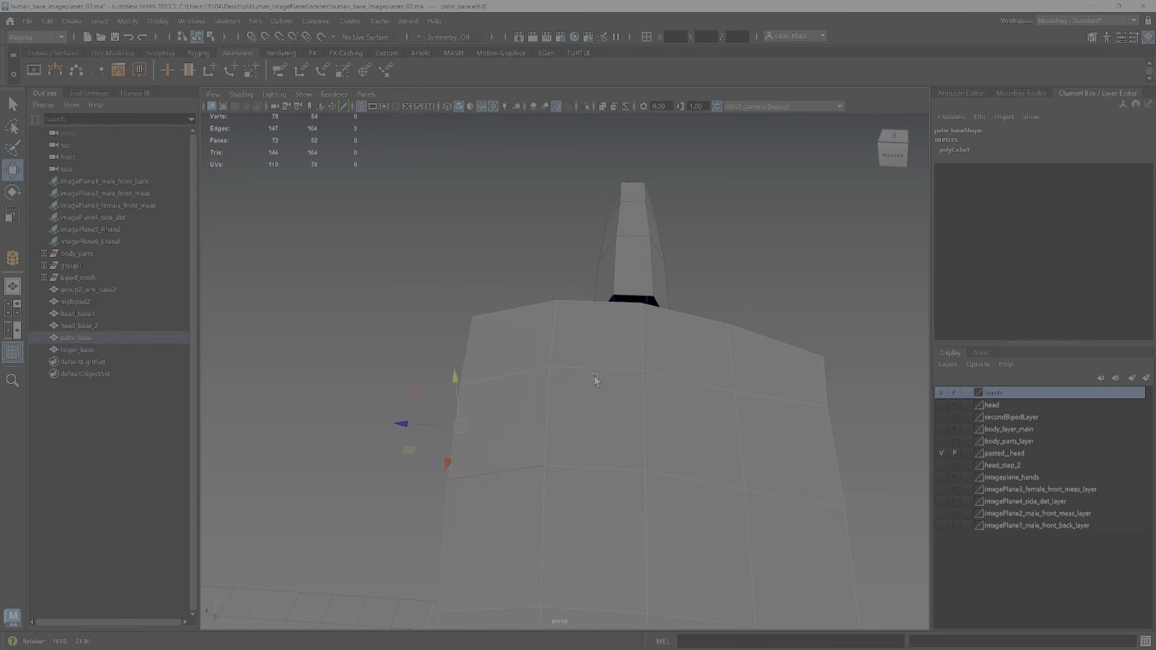
pyautogui.click(551, 393)
pyautogui.keyDown('shift'); pyautogui.click(551, 393); pyautogui.keyUp('shift')
pyautogui.keyDown('shift'); pyautogui.click(546, 510); pyautogui.keyUp('shift')
pyautogui.keyDown('alt'); pyautogui.moveTo(546, 510); pyautogui.dragTo(559, 464); pyautogui.keyUp('alt')
pyautogui.moveTo(566, 261); pyautogui.dragTo(566, 251)
# - Extrude all faces of the palm's wrist end and move them a short distance outward
pyautogui.keyDown('alt'); pyautogui.moveTo(506, 383); pyautogui.dragTo(669, 450); pyautogui.keyUp('alt')
pyautogui.moveTo(661, 439); pyautogui.dragTo(670, 351, button='right')
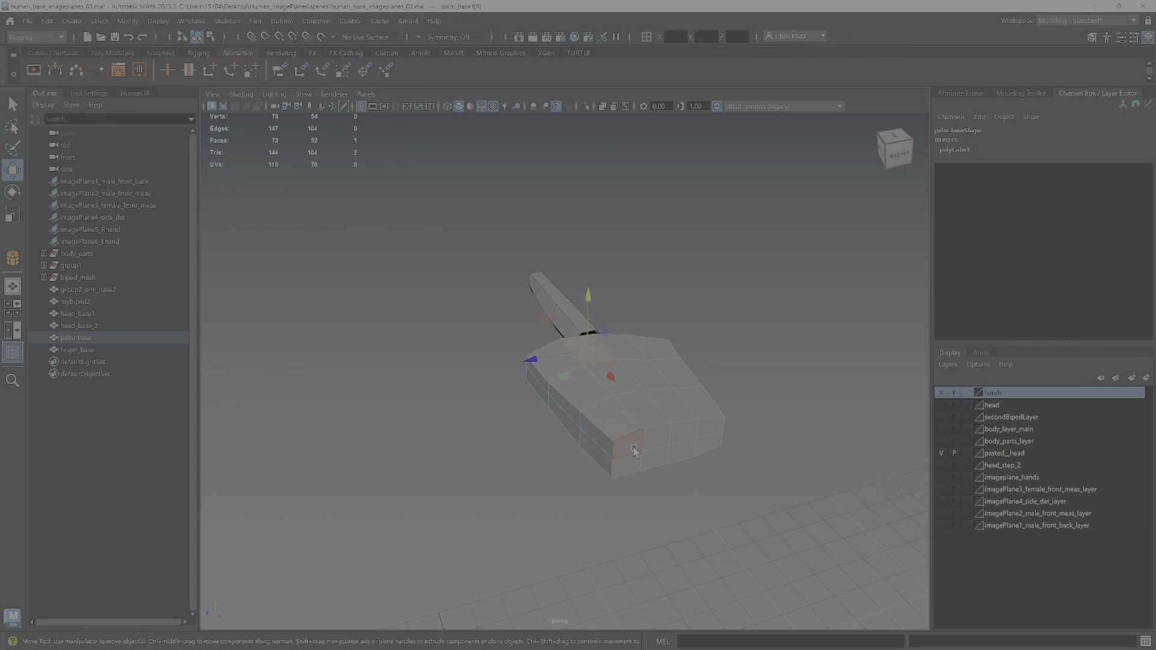
pyautogui.press('q')
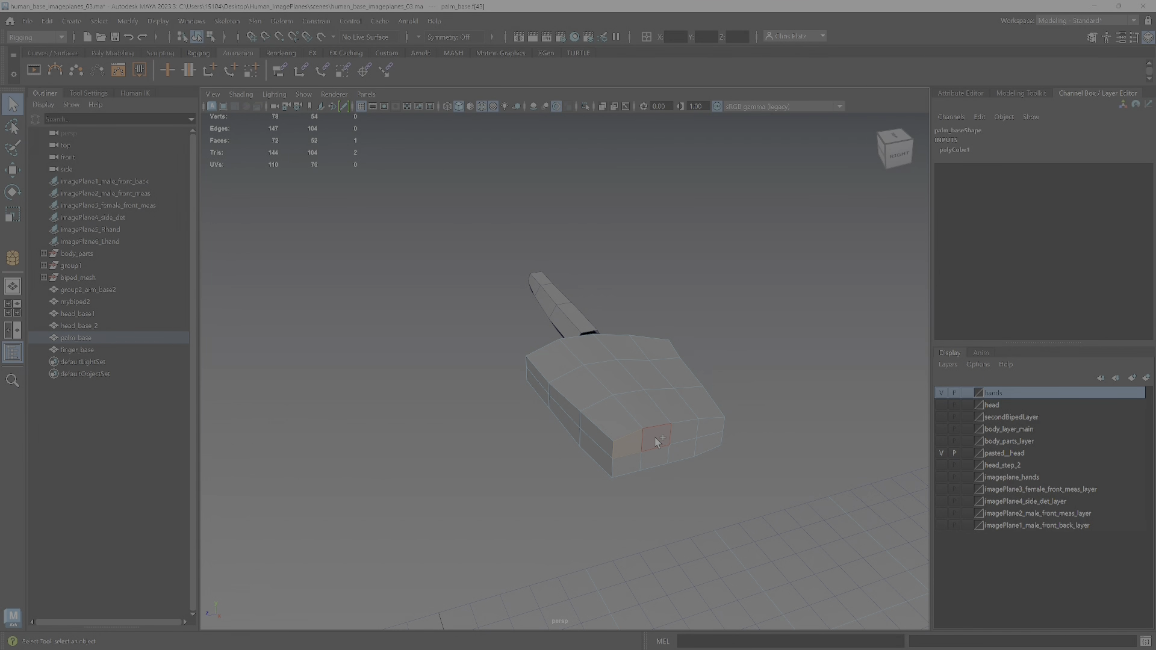
pyautogui.keyDown('shift'); pyautogui.click(684, 432); pyautogui.keyUp('shift')
pyautogui.keyDown('shift'); pyautogui.click(721, 425); pyautogui.keyUp('shift')
pyautogui.keyDown('alt'); pyautogui.moveTo(648, 485); pyautogui.dragTo(555, 476); pyautogui.keyUp('alt')
pyautogui.keyDown('alt'); pyautogui.moveTo(688, 446); pyautogui.dragTo(578, 458, button='middle'); pyautogui.keyUp('alt')
pyautogui.keyDown('alt'); pyautogui.moveTo(578, 458); pyautogui.dragTo(587, 529); pyautogui.keyUp('alt')
pyautogui.scroll(3, 583, 440)
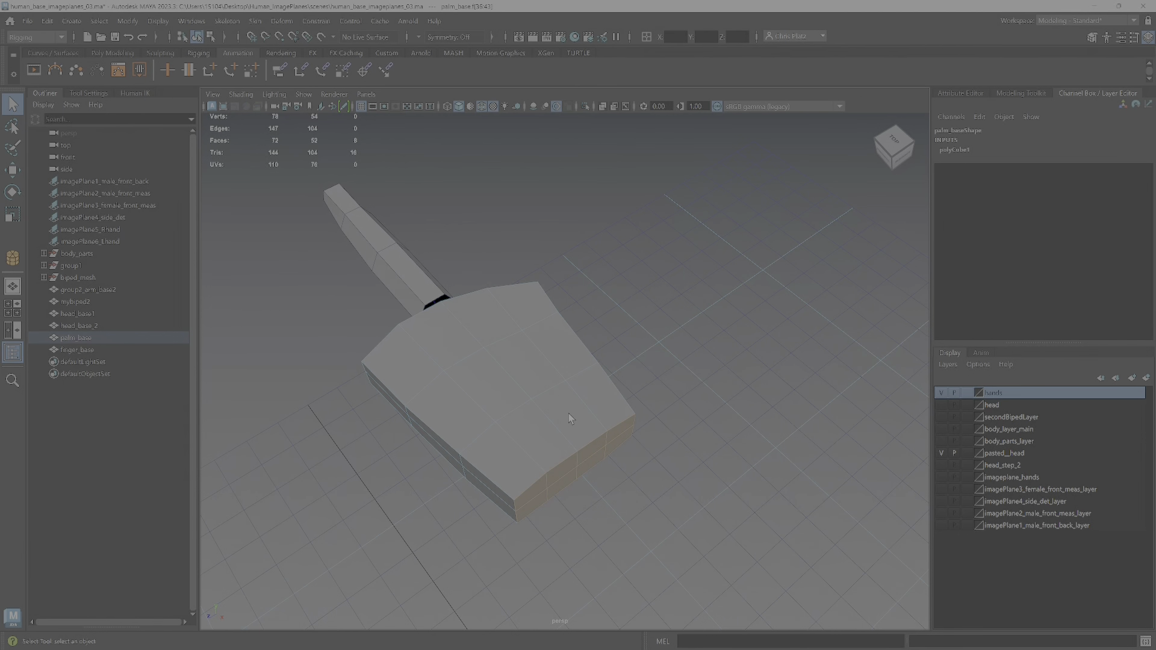
pyautogui.keyDown('alt'); pyautogui.moveTo(569, 413); pyautogui.dragTo(583, 415); pyautogui.keyUp('alt')
pyautogui.click(1005, 89)
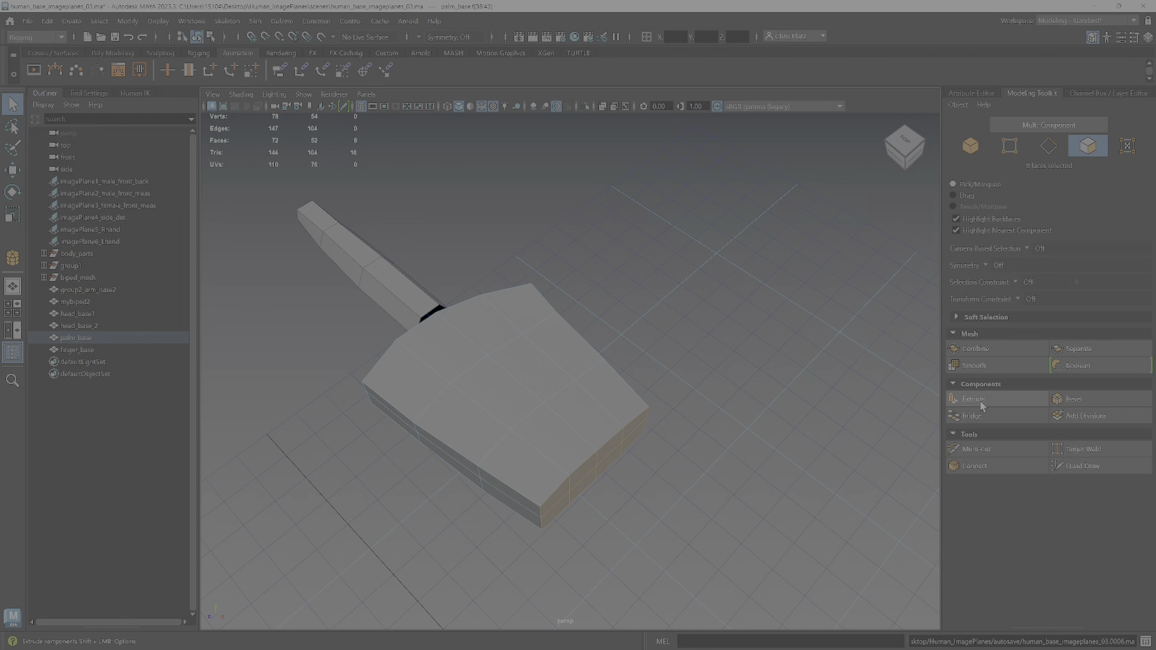
pyautogui.click(991, 399)
pyautogui.press('w')
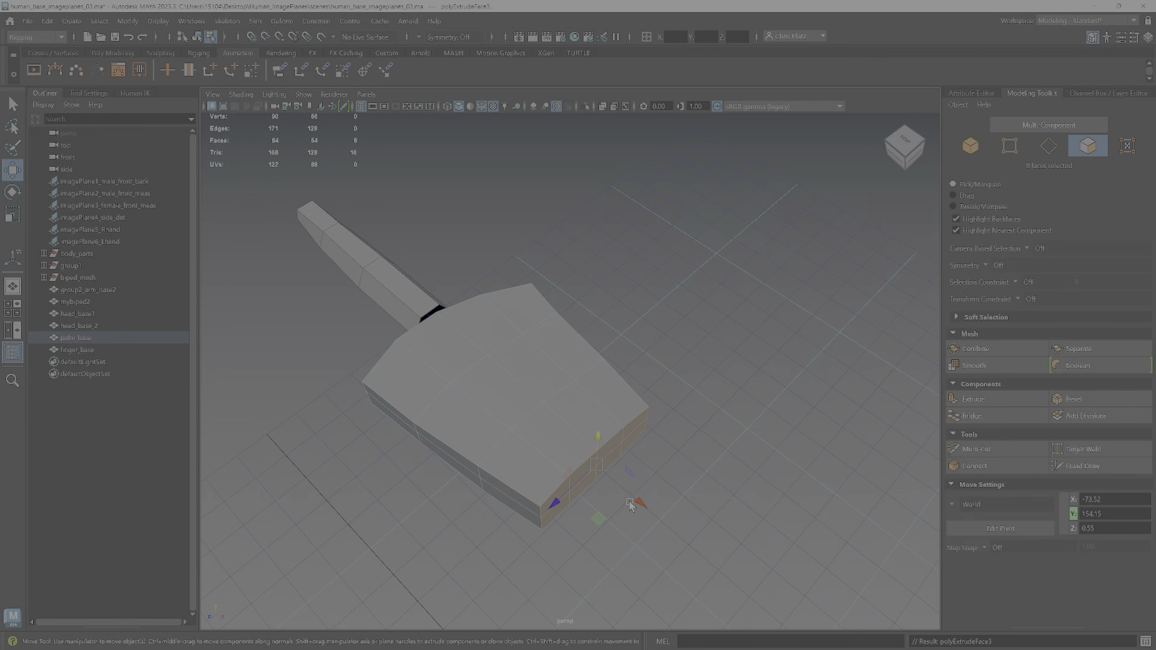
pyautogui.moveTo(640, 502); pyautogui.dragTo(689, 466)
pyautogui.press('r')
# - Show the imageplane_hands layer and compare the palm, wrist end and finger with the hand skeleton drawing
pyautogui.keyDown('alt'); pyautogui.moveTo(667, 375); pyautogui.dragTo(562, 505); pyautogui.keyUp('alt')
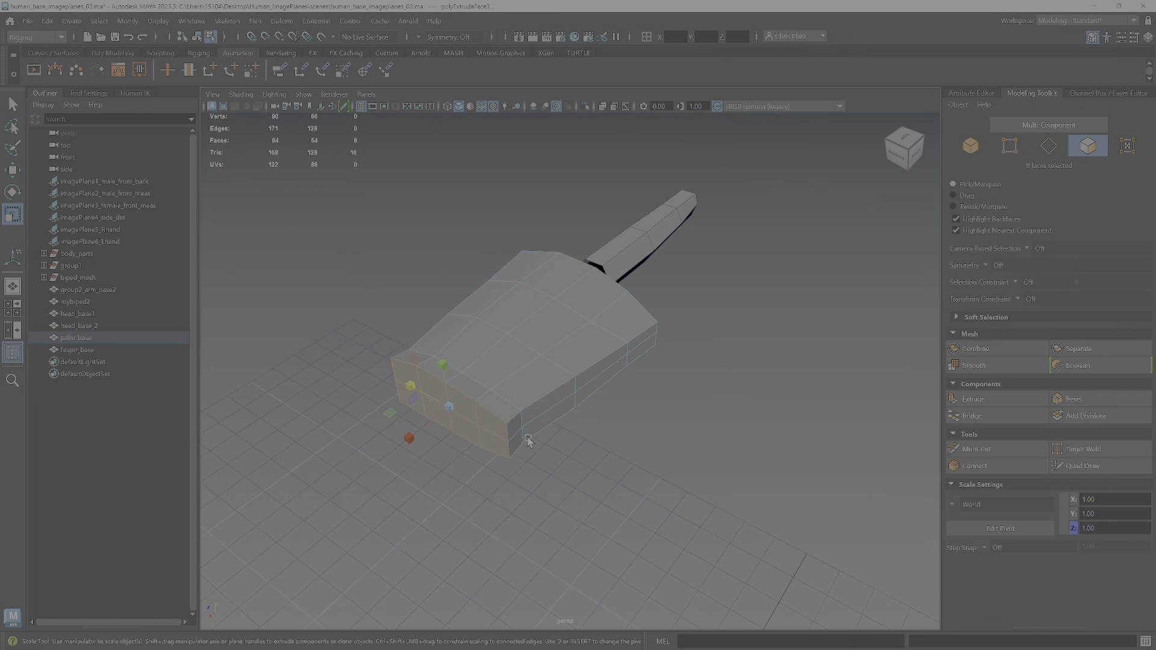
pyautogui.keyDown('alt'); pyautogui.moveTo(530, 440); pyautogui.dragTo(549, 248); pyautogui.keyUp('alt')
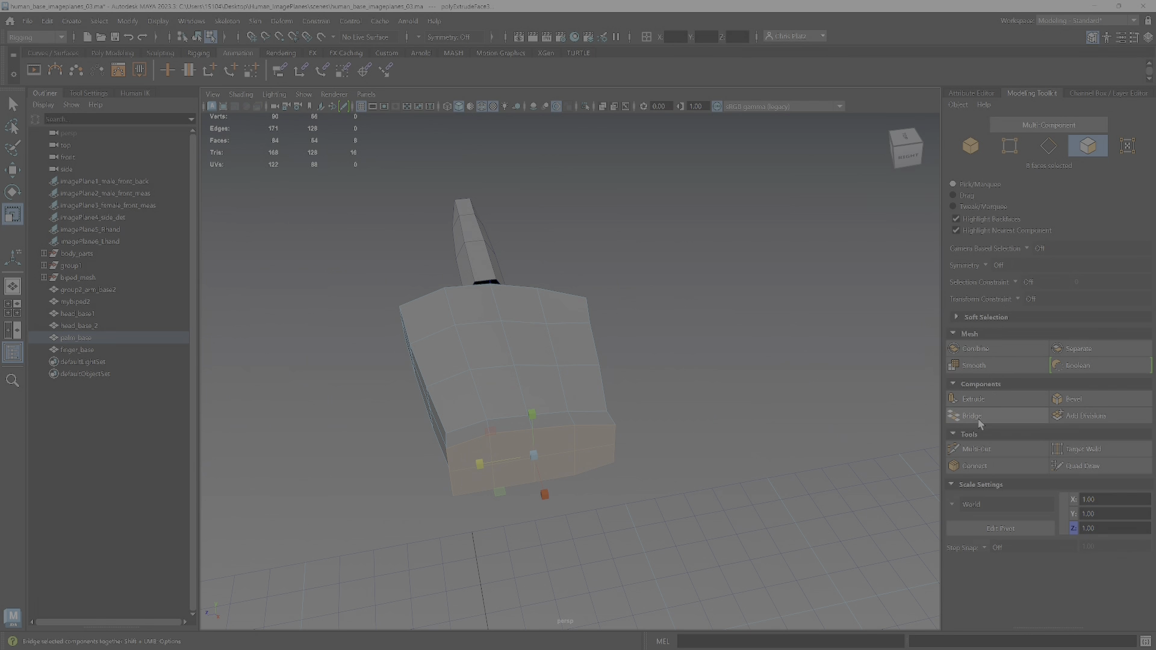
pyautogui.click(1123, 93)
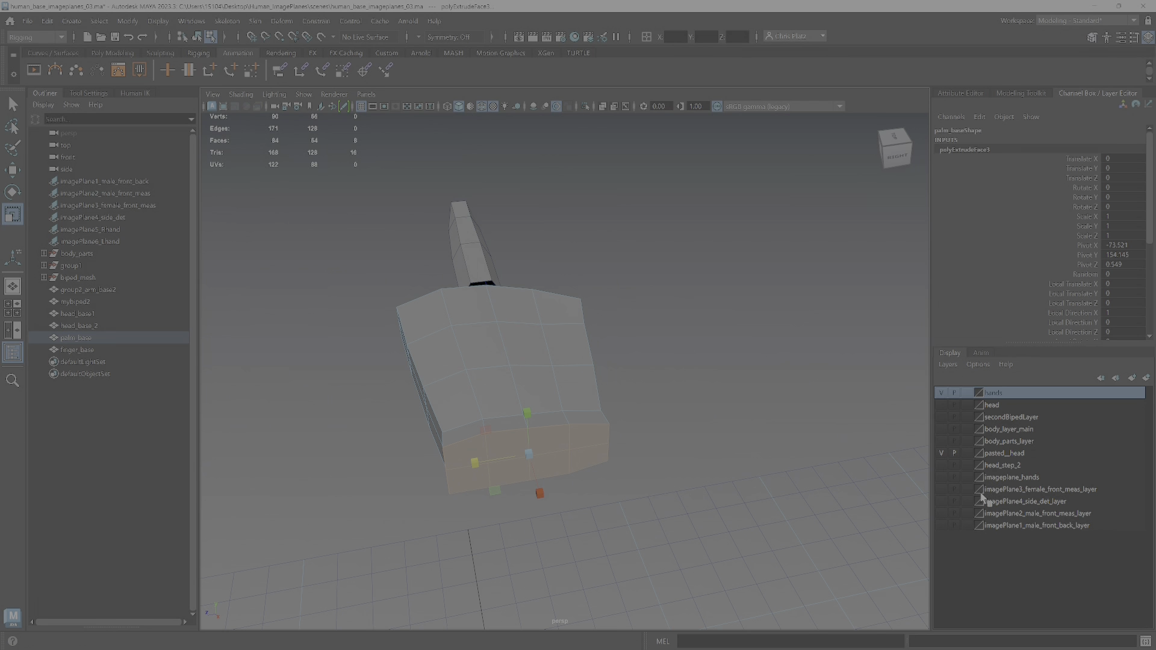
pyautogui.click(942, 477)
pyautogui.keyDown('alt'); pyautogui.moveTo(723, 422); pyautogui.dragTo(600, 432); pyautogui.keyUp('alt')
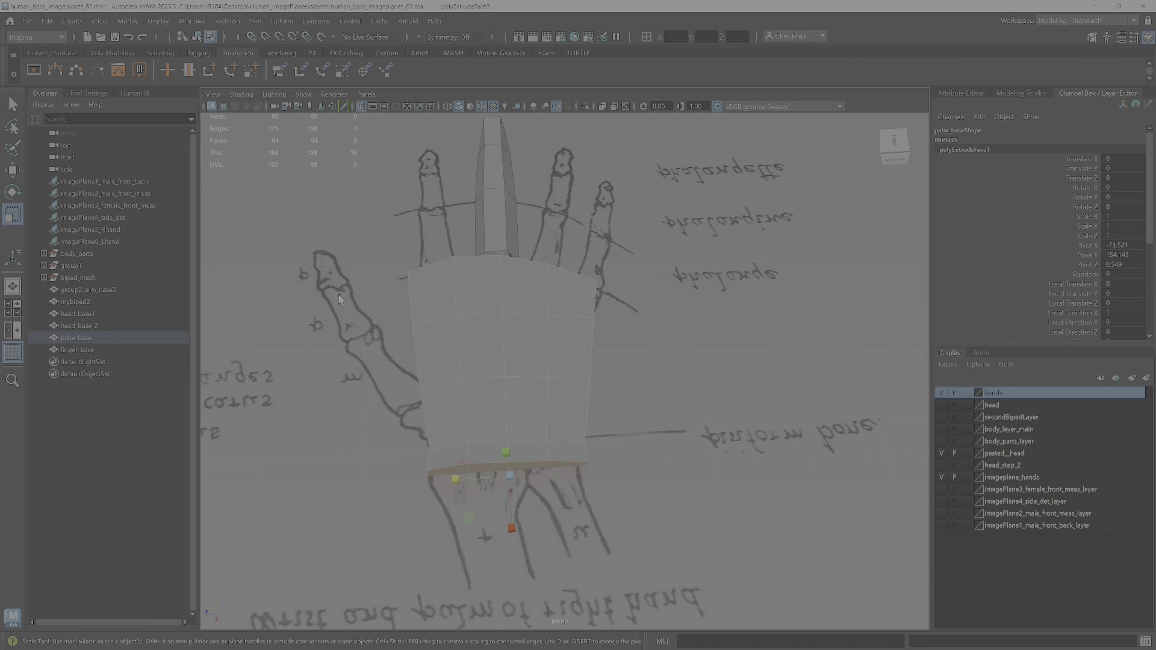
pyautogui.scroll(-5, 338, 294)
pyautogui.keyDown('alt'); pyautogui.moveTo(339, 295); pyautogui.dragTo(606, 341); pyautogui.keyUp('alt')
pyautogui.scroll(-3, 769, 382)
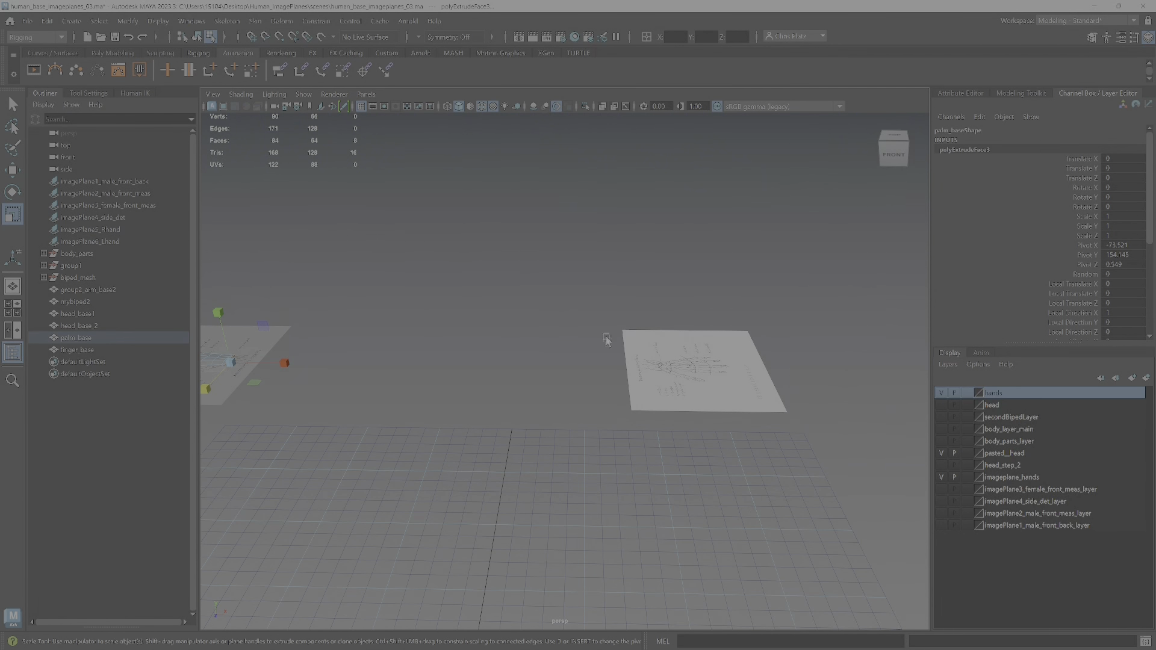
pyautogui.keyDown('alt'); pyautogui.moveTo(505, 417); pyautogui.dragTo(372, 472); pyautogui.keyUp('alt')
pyautogui.keyDown('alt'); pyautogui.moveTo(372, 471); pyautogui.dragTo(626, 285, button='middle'); pyautogui.keyUp('alt')
pyautogui.scroll(5, 625, 284)
pyautogui.keyDown('alt'); pyautogui.moveTo(625, 284); pyautogui.dragTo(699, 385); pyautogui.keyUp('alt')
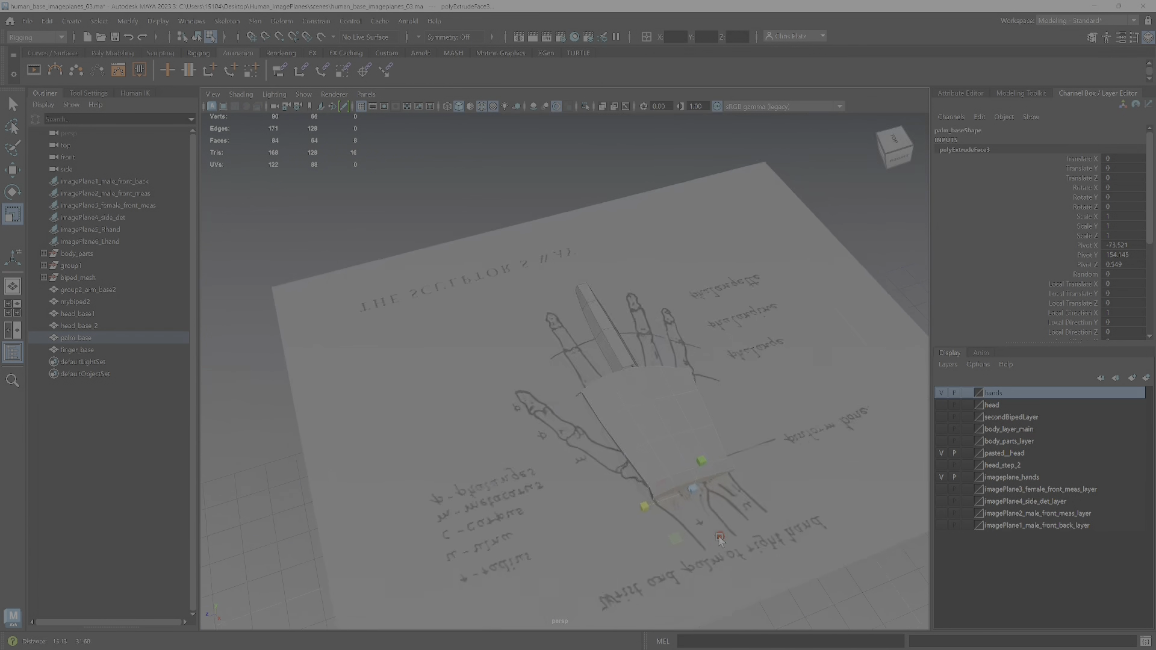
pyautogui.keyDown('alt'); pyautogui.moveTo(698, 386); pyautogui.dragTo(695, 465, button='middle'); pyautogui.keyUp('alt')
pyautogui.scroll(3, 696, 464)
pyautogui.keyDown('alt'); pyautogui.moveTo(695, 464); pyautogui.dragTo(680, 412); pyautogui.keyUp('alt')
# - Insert one edge loop around the finger segment nearest the palm with the Connect tool and shift it toward the palm
pyautogui.moveTo(670, 315); pyautogui.dragTo(730, 297, button='right')
pyautogui.scroll(-4, 694, 414)
pyautogui.click(620, 369)
pyautogui.keyDown('alt'); pyautogui.moveTo(621, 369); pyautogui.dragTo(591, 467); pyautogui.keyUp('alt')
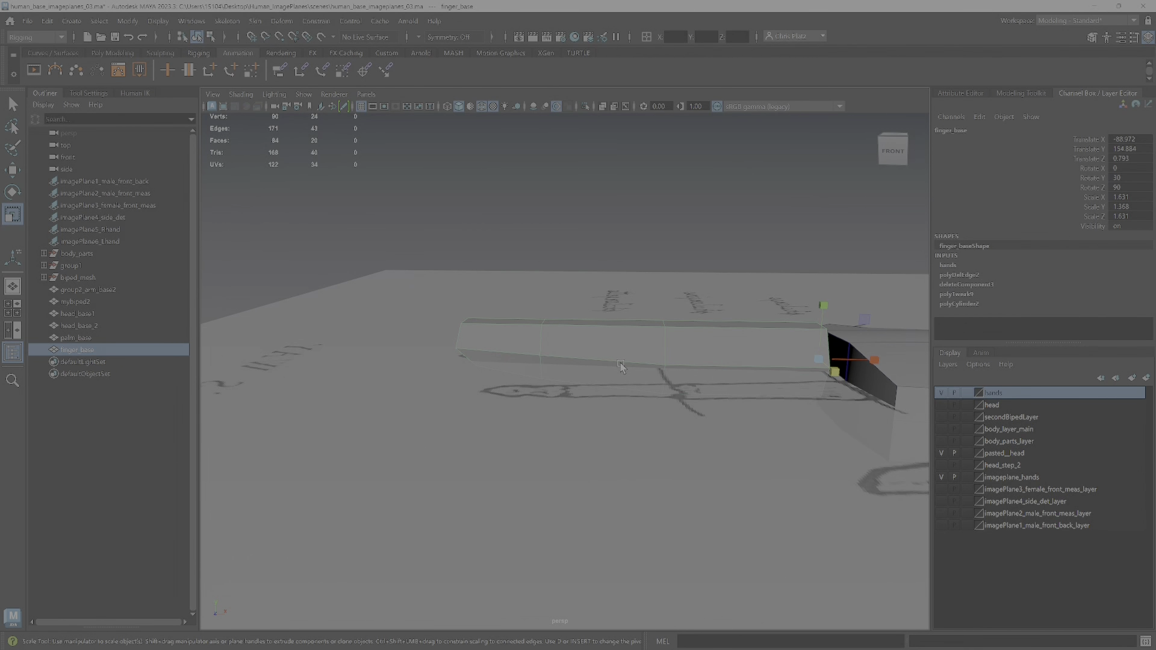
pyautogui.moveTo(603, 365); pyautogui.dragTo(597, 305, button='right')
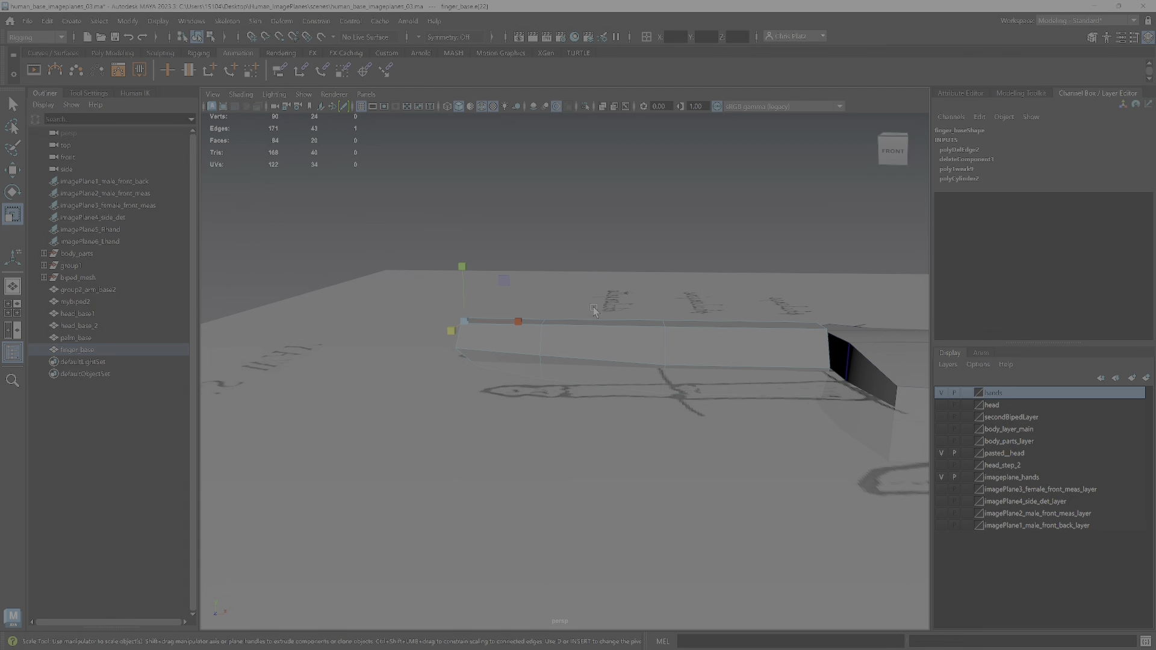
pyautogui.doubleClick(625, 473)
pyautogui.click(1023, 92)
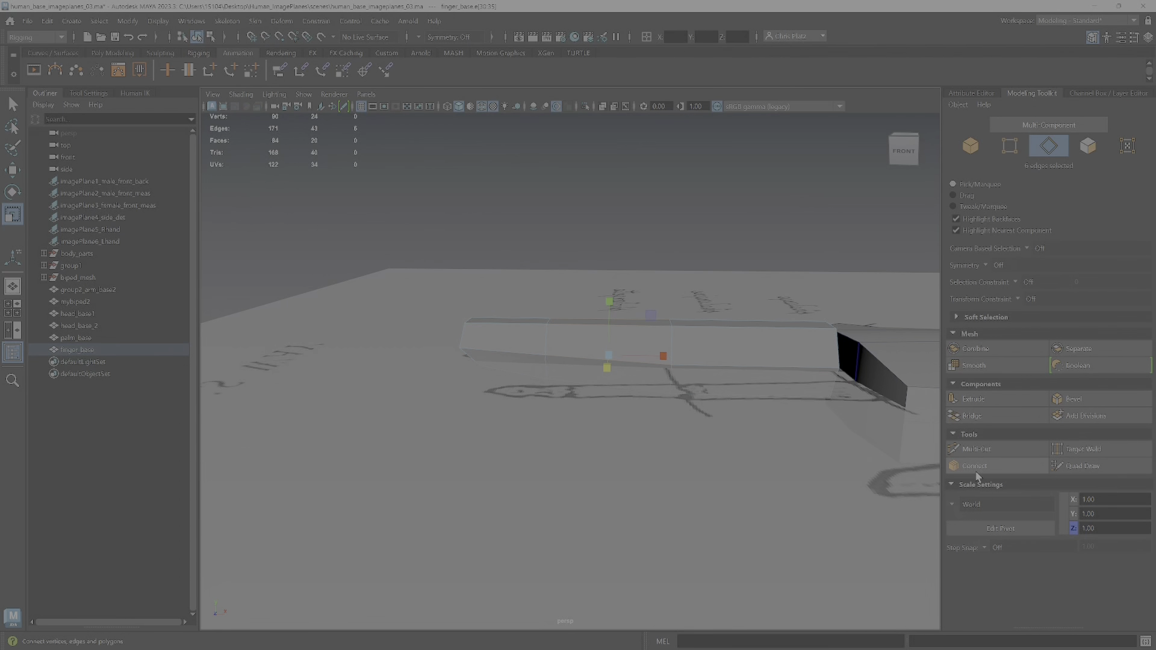
pyautogui.click(976, 468)
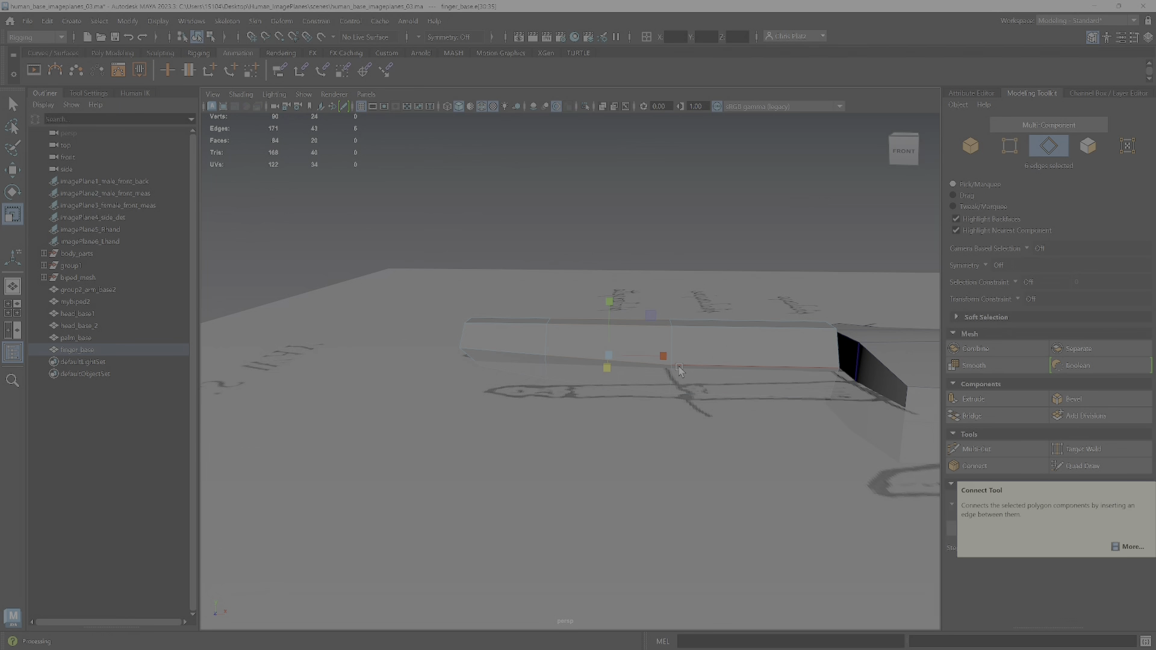
pyautogui.press('Right')
pyautogui.moveTo(743, 363)
pyautogui.mouseDown()
pyautogui.moveTo(755, 372)
pyautogui.moveTo(745, 373)
pyautogui.mouseUp()
pyautogui.keyDown('ctrl'); pyautogui.rightClick(727, 374); pyautogui.keyUp('ctrl')
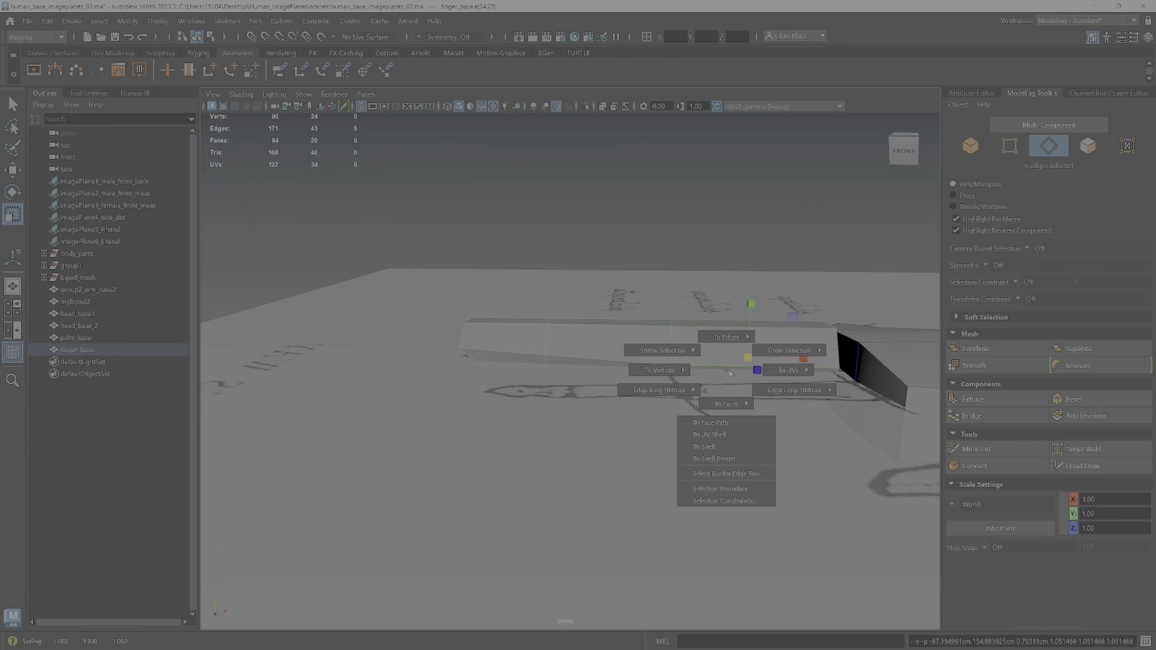
pyautogui.click(974, 466)
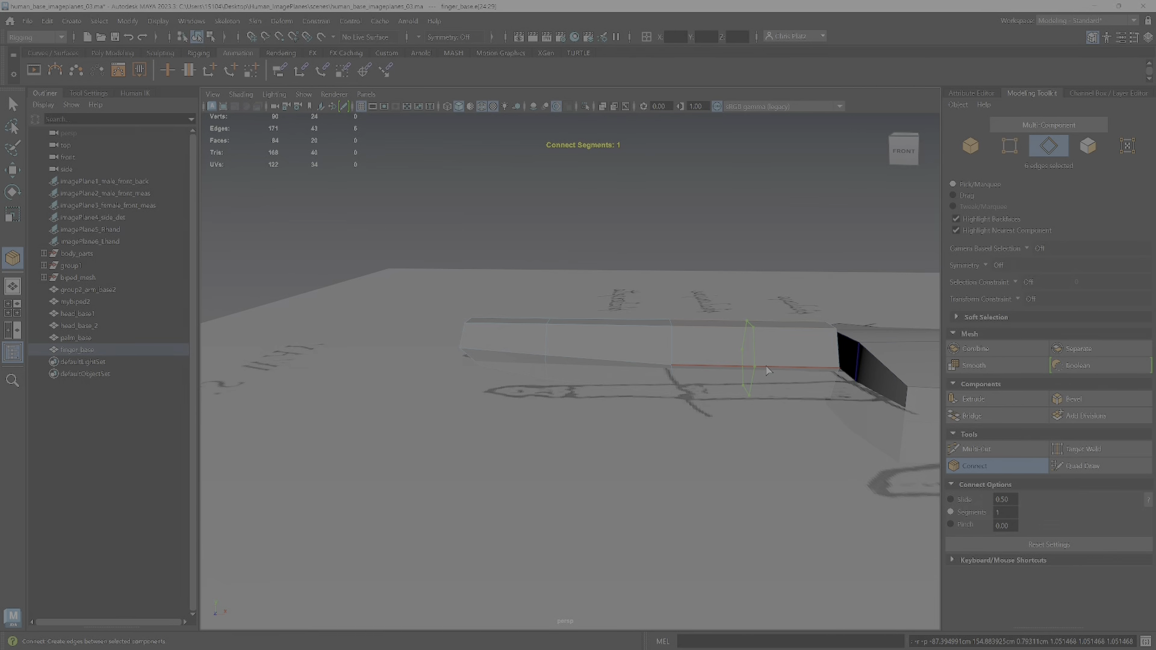
pyautogui.press('w')
pyautogui.moveTo(796, 362); pyautogui.dragTo(847, 361)
pyautogui.moveTo(721, 317); pyautogui.dragTo(717, 459)
pyautogui.hotkey('ctrl', 'e')
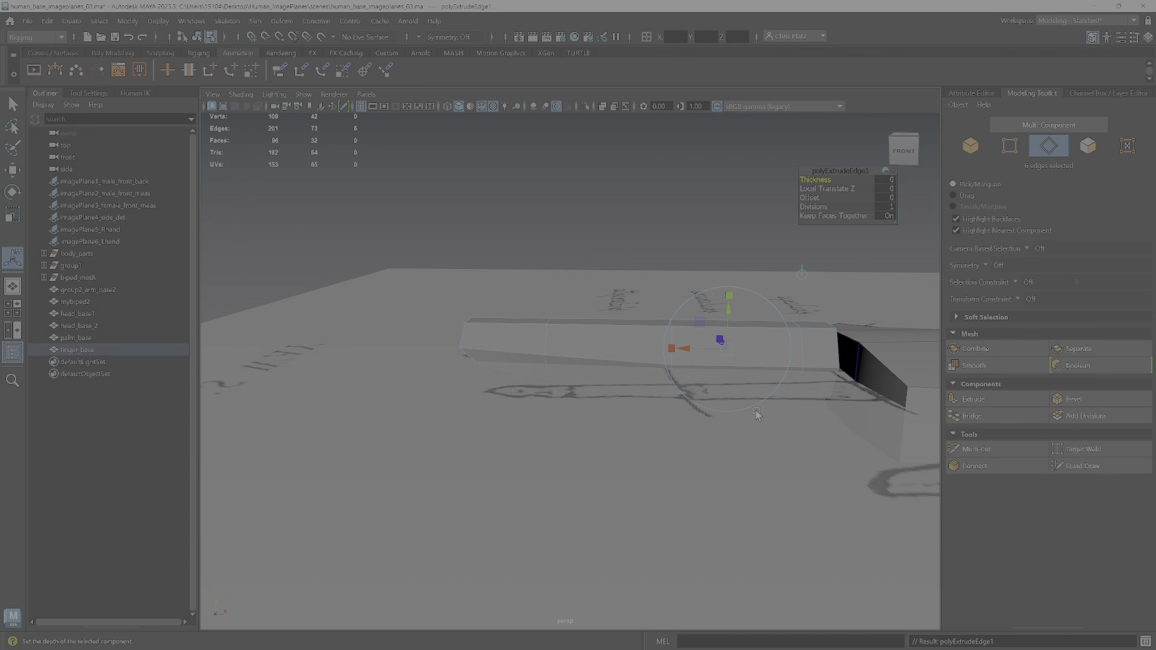
pyautogui.hotkey('ctrl', 'z')
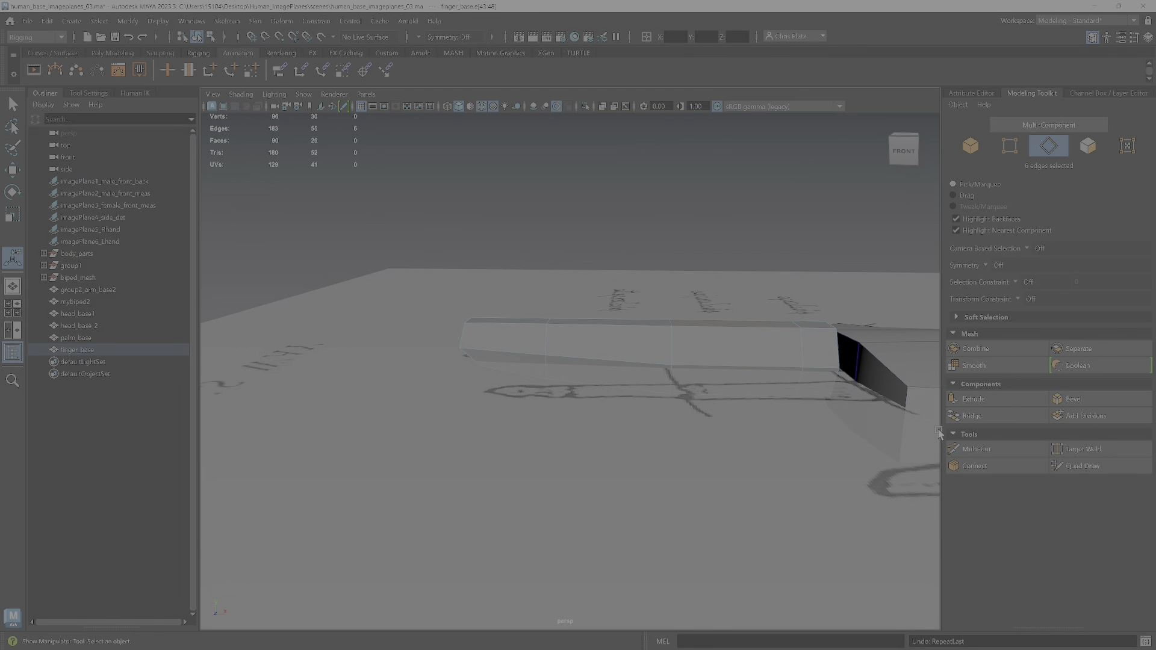
# - Insert one edge loop between the finger's middle knuckle and the palm-side loop, and shift it toward the knuckle
pyautogui.click(974, 465)
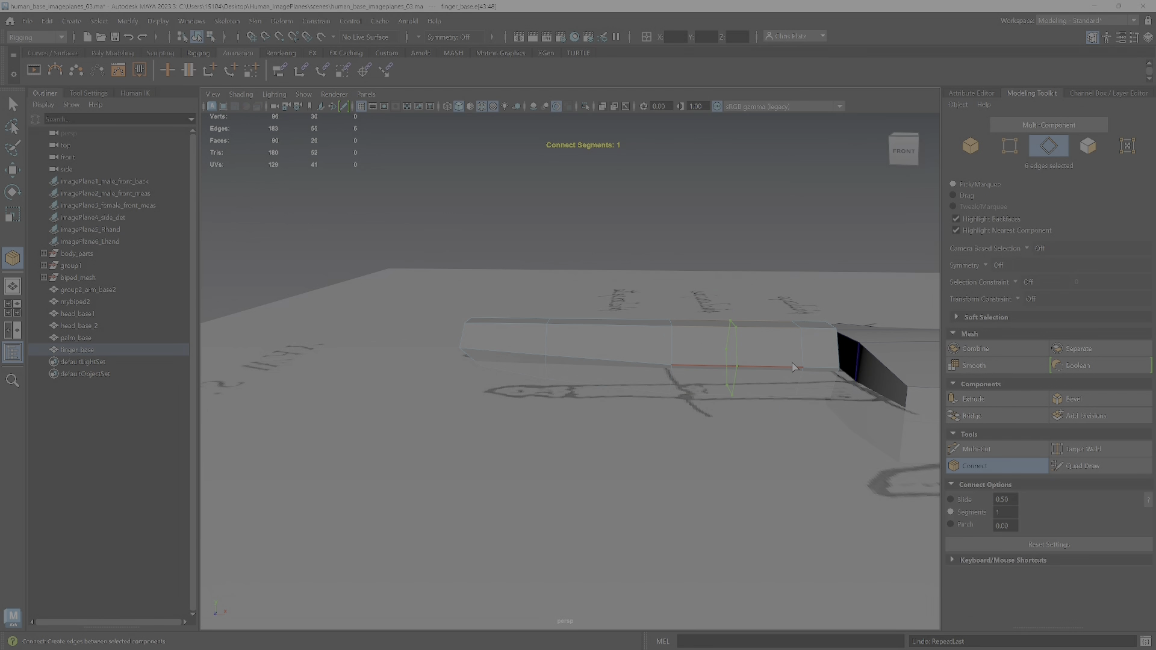
pyautogui.press('w')
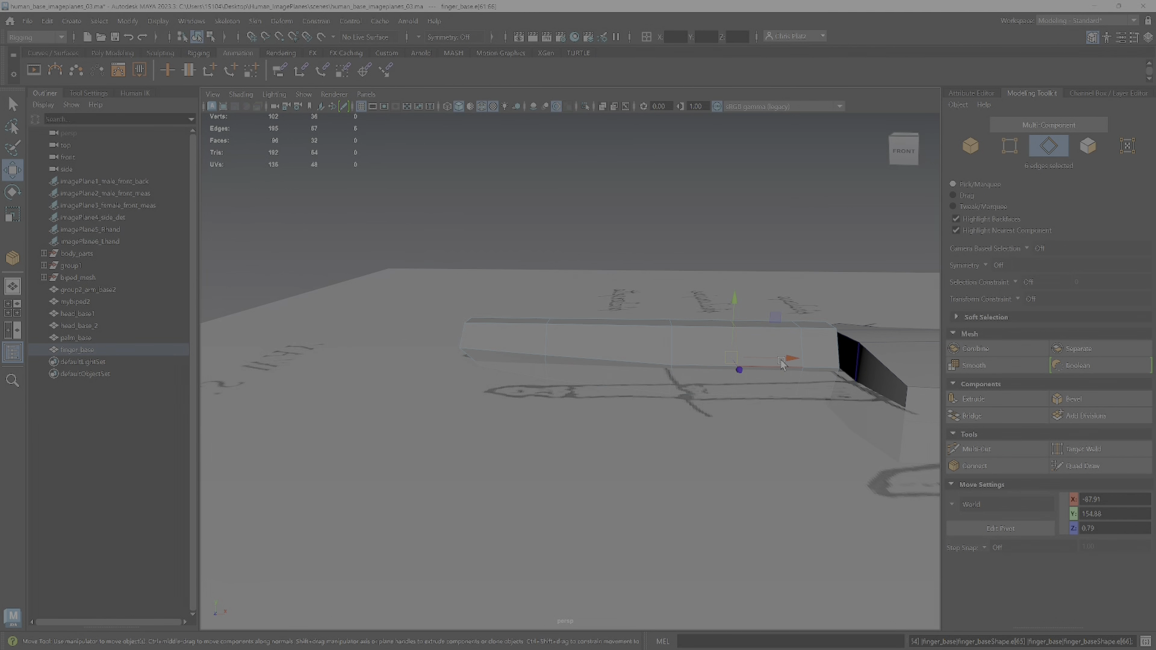
pyautogui.click(773, 362)
pyautogui.hotkey('ctrl', 'z')
pyautogui.moveTo(790, 358); pyautogui.dragTo(723, 368)
# - Scale the edge loop at the finger's middle knuckle up slightly to bulge the joint
pyautogui.doubleClick(673, 349)
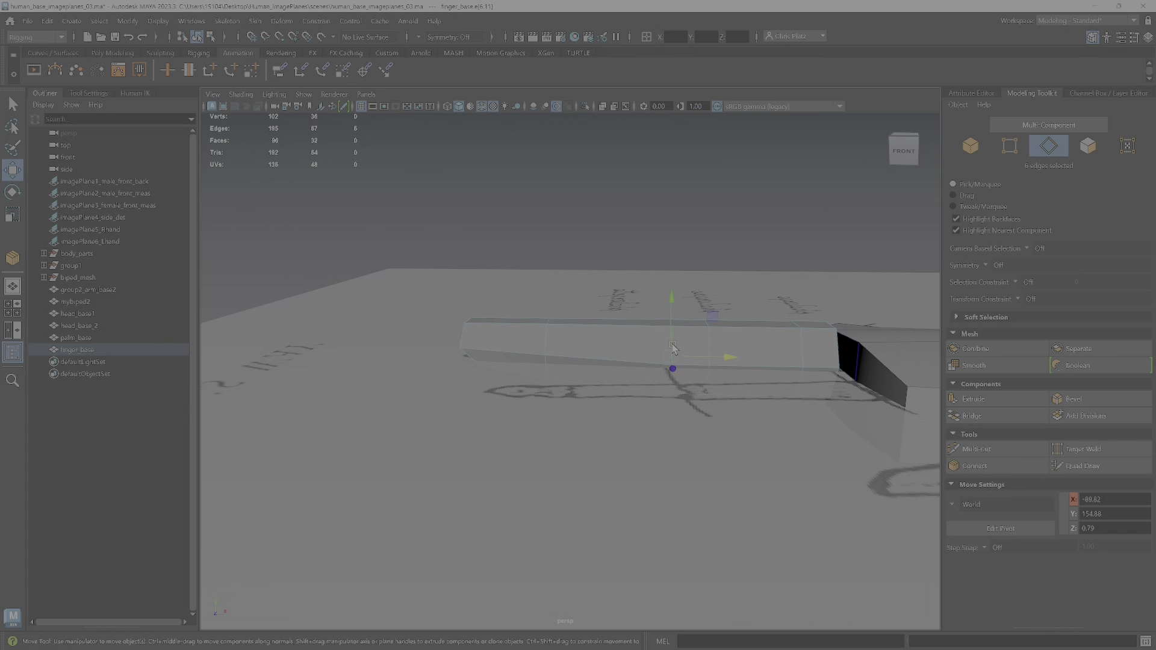
pyautogui.press('r')
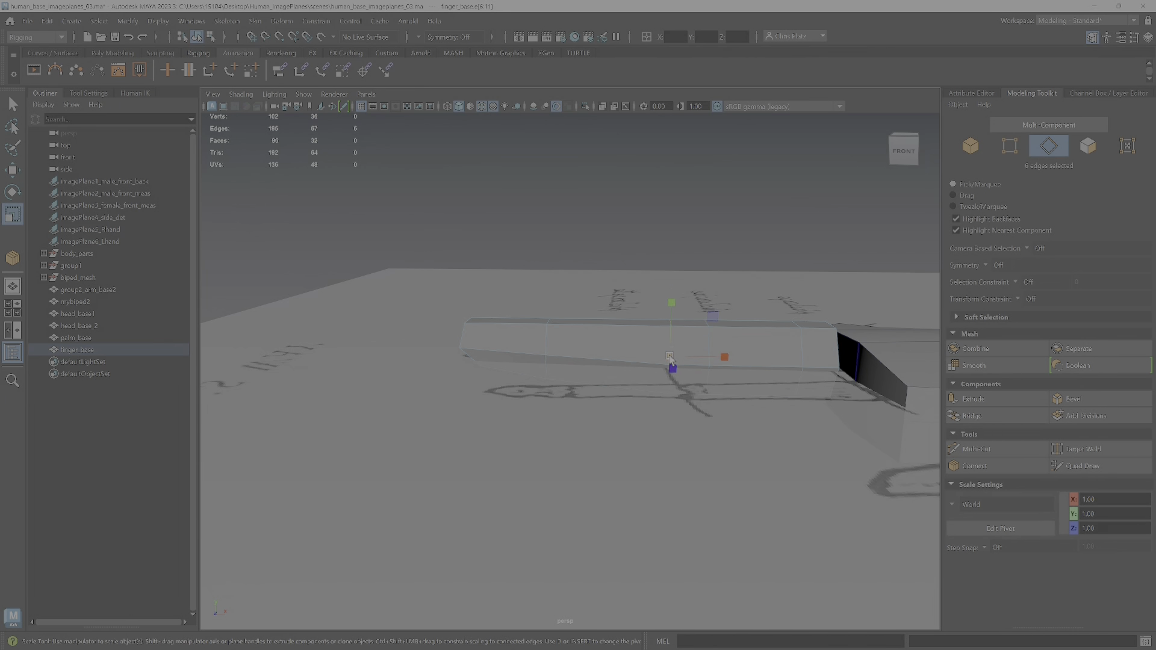
pyautogui.moveTo(670, 359); pyautogui.dragTo(674, 359)
# - Insert one edge loop around the finger's middle segment with Connect and shift it toward the middle knuckle
pyautogui.moveTo(617, 288); pyautogui.dragTo(643, 447)
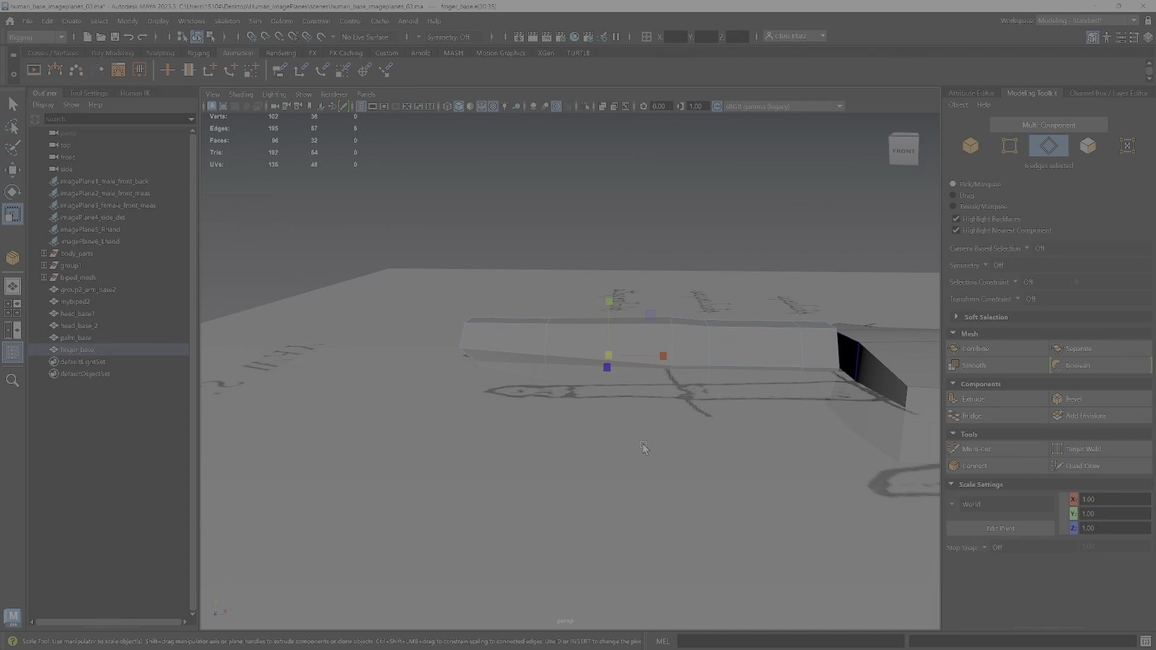
pyautogui.click(976, 467)
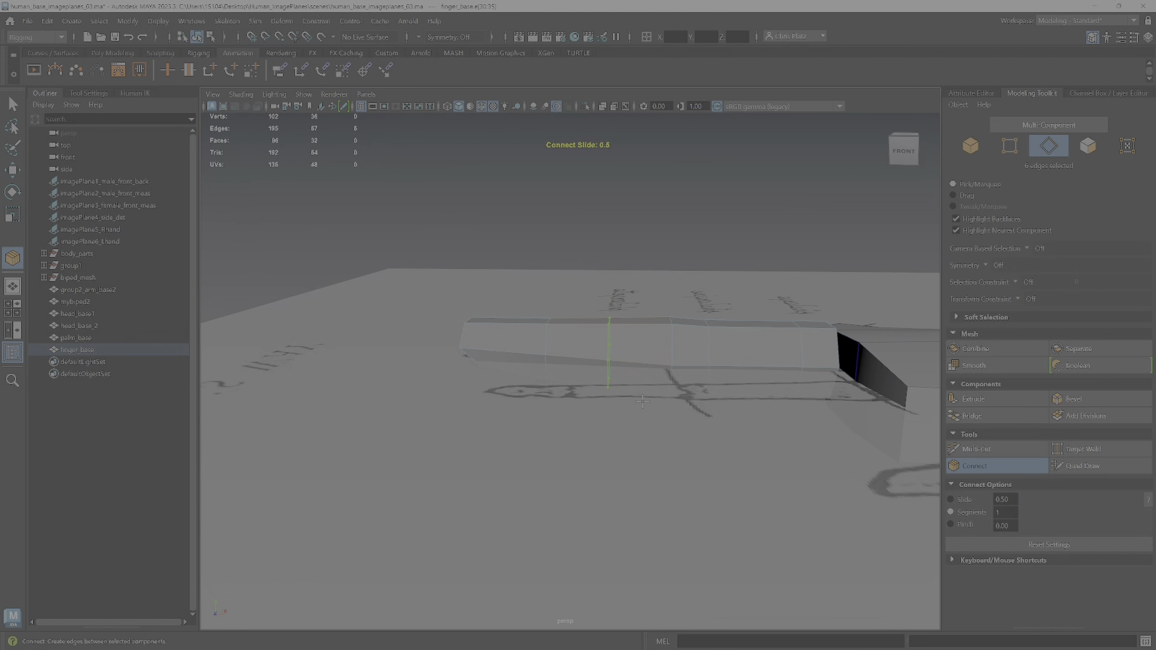
pyautogui.press('w')
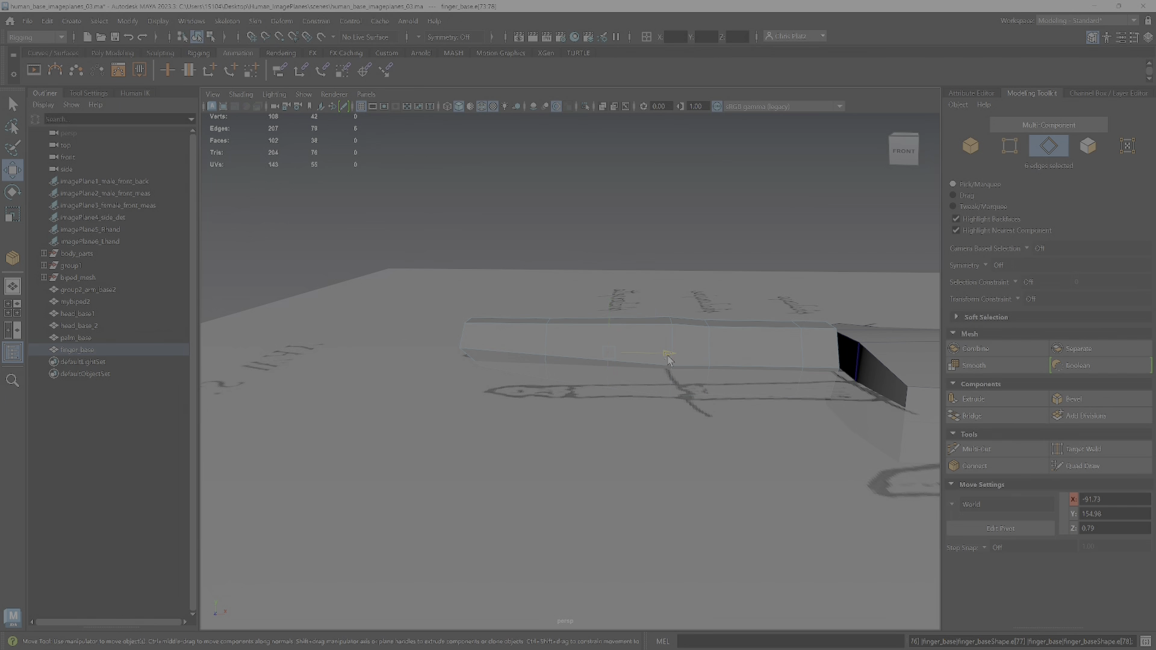
pyautogui.moveTo(669, 359); pyautogui.dragTo(692, 364)
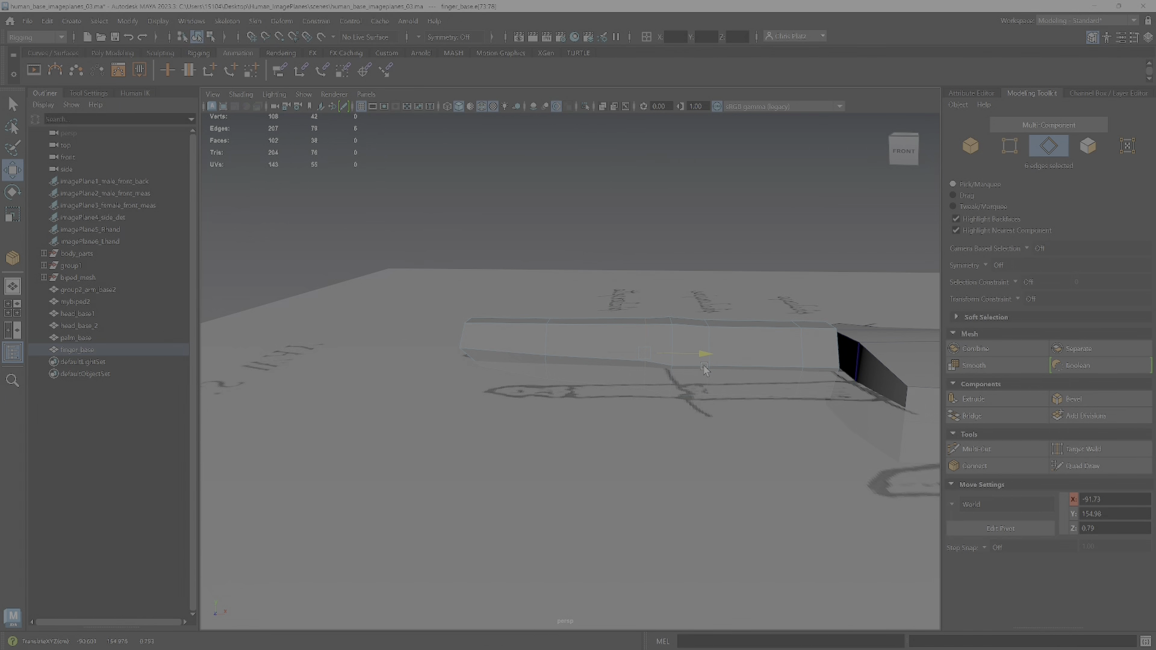
# - Insert a second edge loop in the finger's middle segment and shift it toward the last joint
pyautogui.click(975, 465)
pyautogui.press('w')
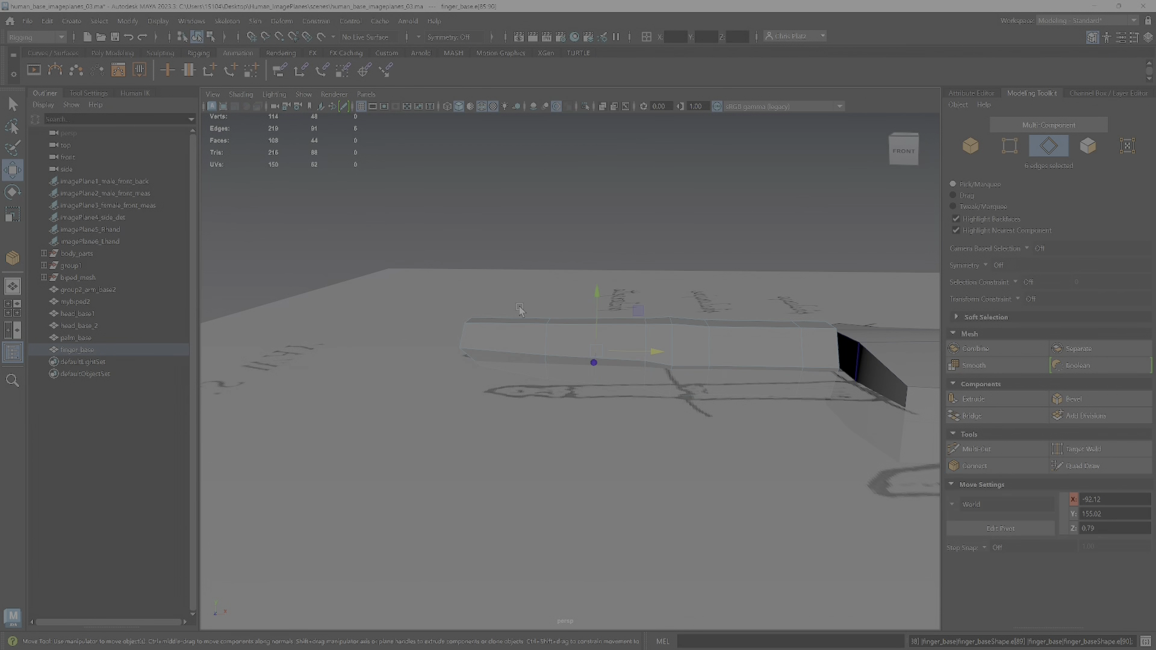
pyautogui.moveTo(655, 358); pyautogui.dragTo(642, 354)
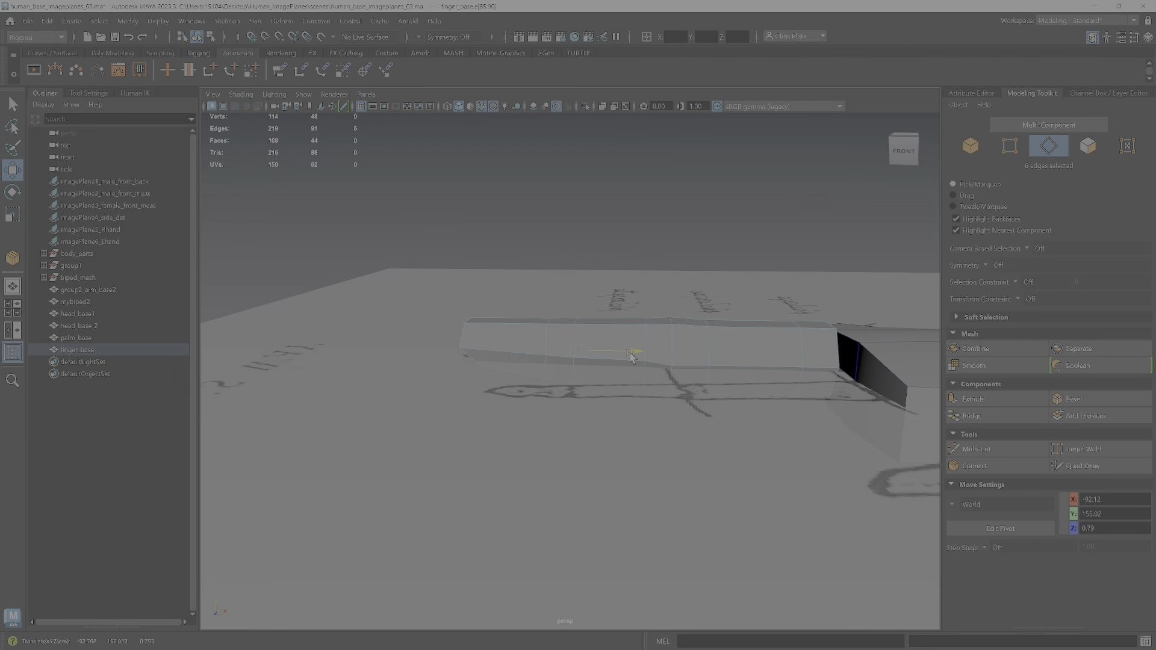
# - Insert one edge loop around the fingertip segment, flatten it along X and shift it toward the last joint
pyautogui.moveTo(491, 298); pyautogui.dragTo(567, 406)
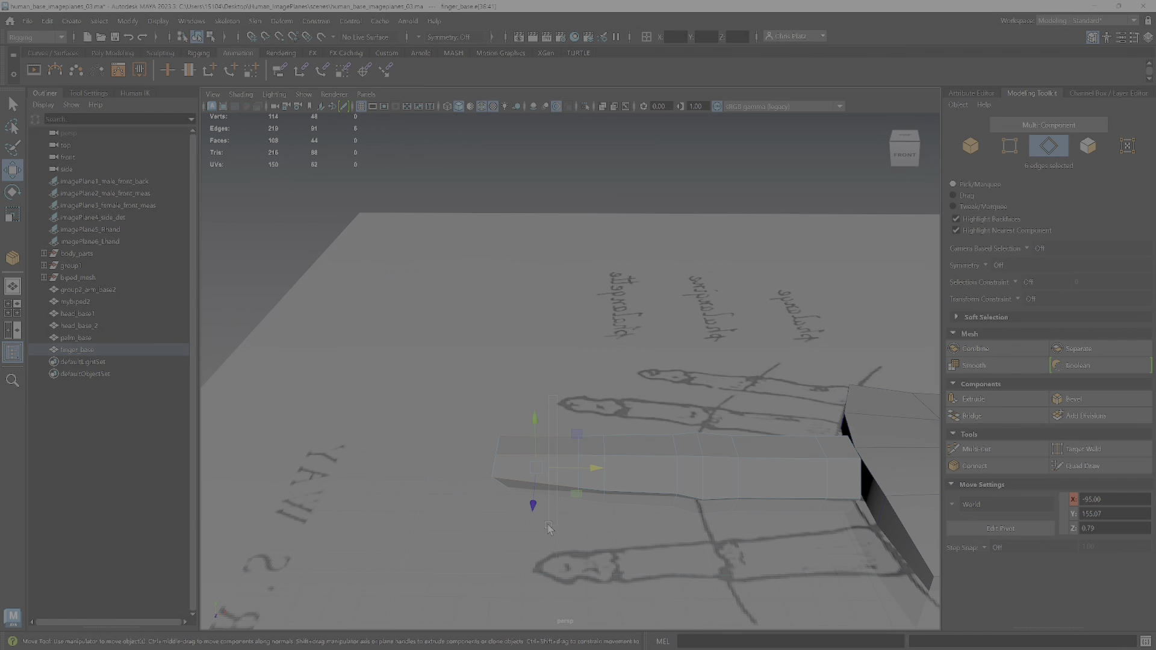
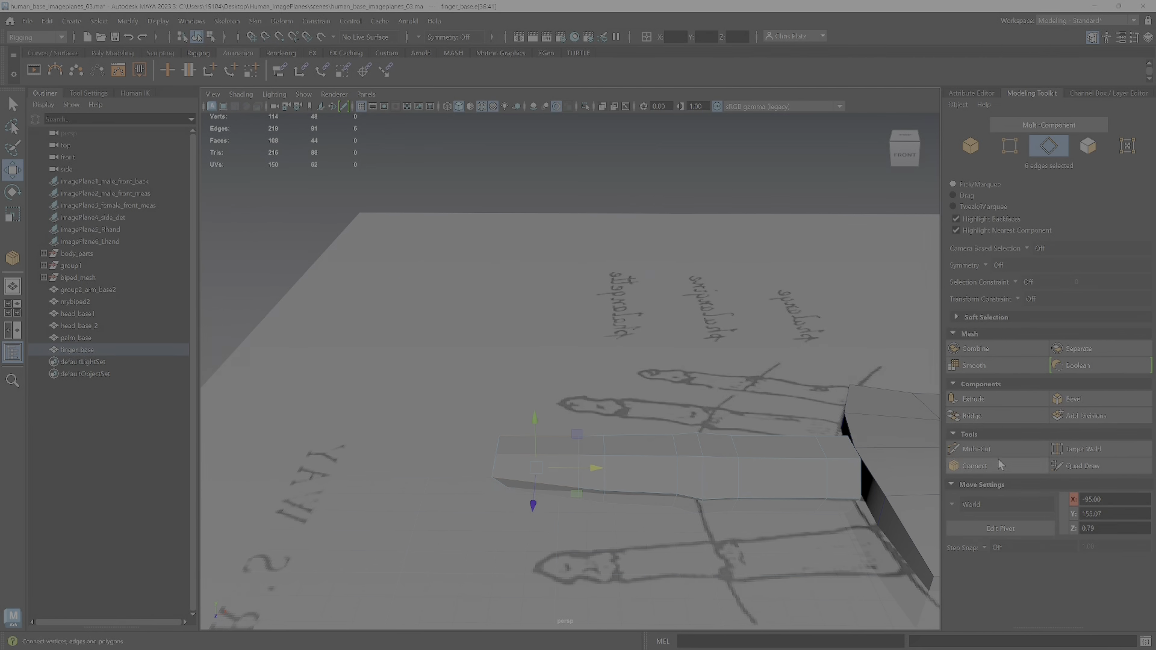
pyautogui.click(971, 466)
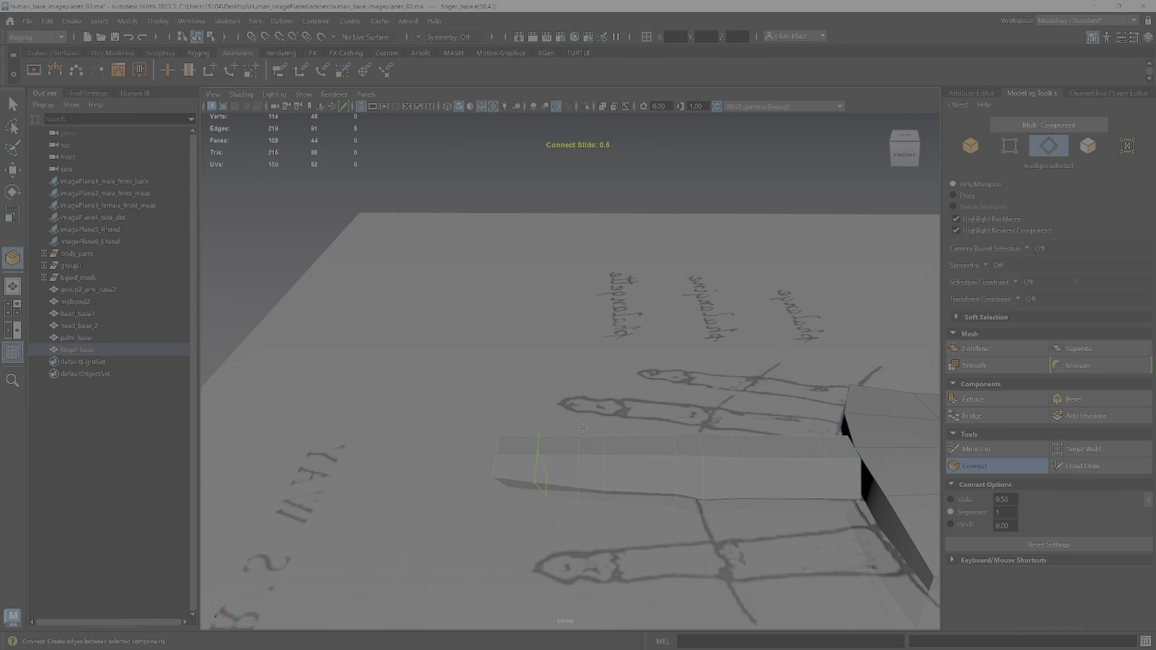
pyautogui.press('w')
pyautogui.keyDown('alt'); pyautogui.moveTo(564, 383); pyautogui.dragTo(623, 327); pyautogui.keyUp('alt')
pyautogui.keyDown('alt'); pyautogui.moveTo(624, 329); pyautogui.dragTo(622, 327); pyautogui.keyUp('alt')
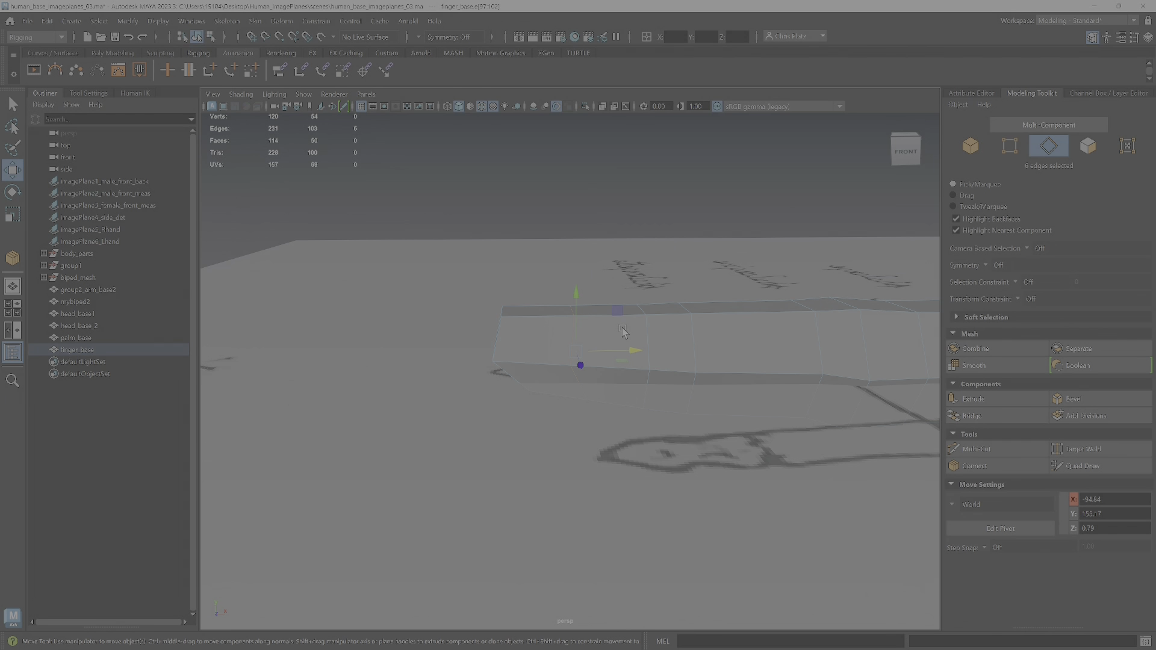
pyautogui.press('r')
pyautogui.click(631, 350)
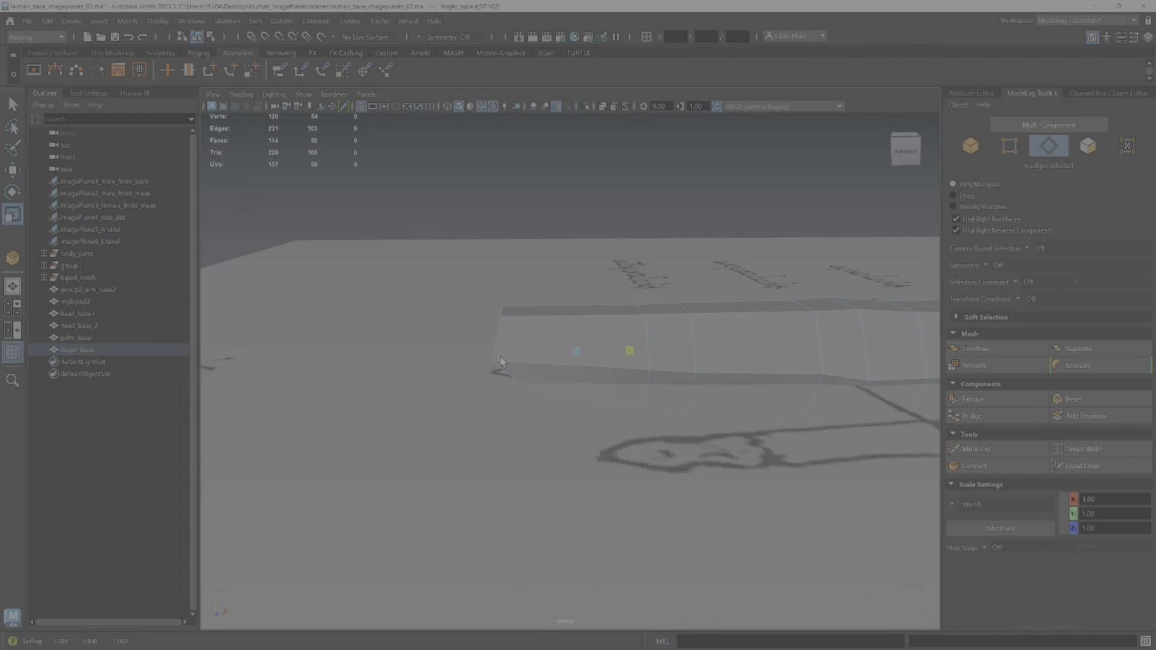
pyautogui.press('w')
pyautogui.click(636, 356)
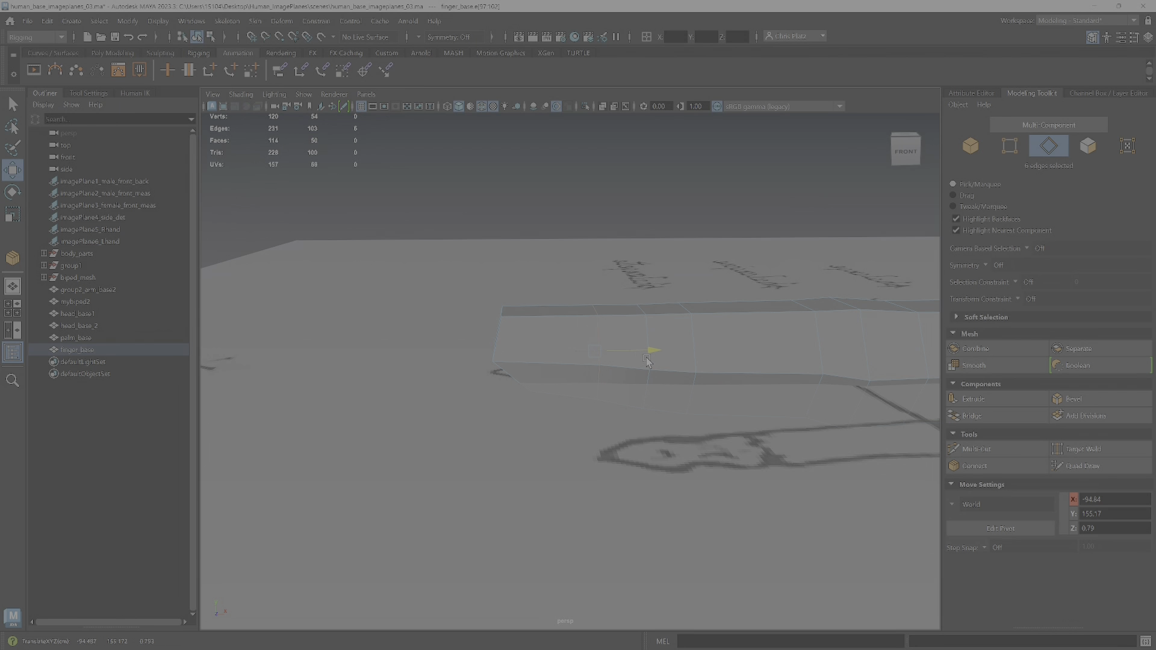
# - Scale the last joint's edge loop, and widen the fingertip segment's loop sideways and shift it slightly toward the palm
pyautogui.doubleClick(647, 335)
pyautogui.press('r')
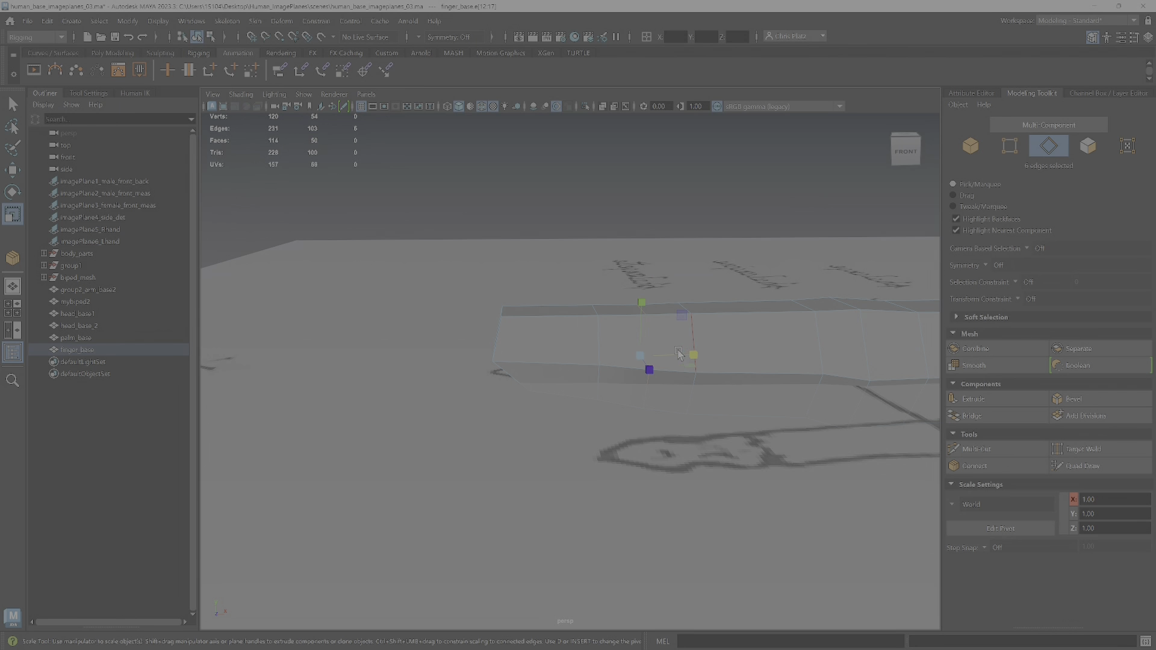
pyautogui.keyDown('alt'); pyautogui.moveTo(644, 360); pyautogui.dragTo(640, 267); pyautogui.keyUp('alt')
pyautogui.keyDown('alt'); pyautogui.moveTo(640, 267); pyautogui.dragTo(611, 377, button='middle'); pyautogui.keyUp('alt')
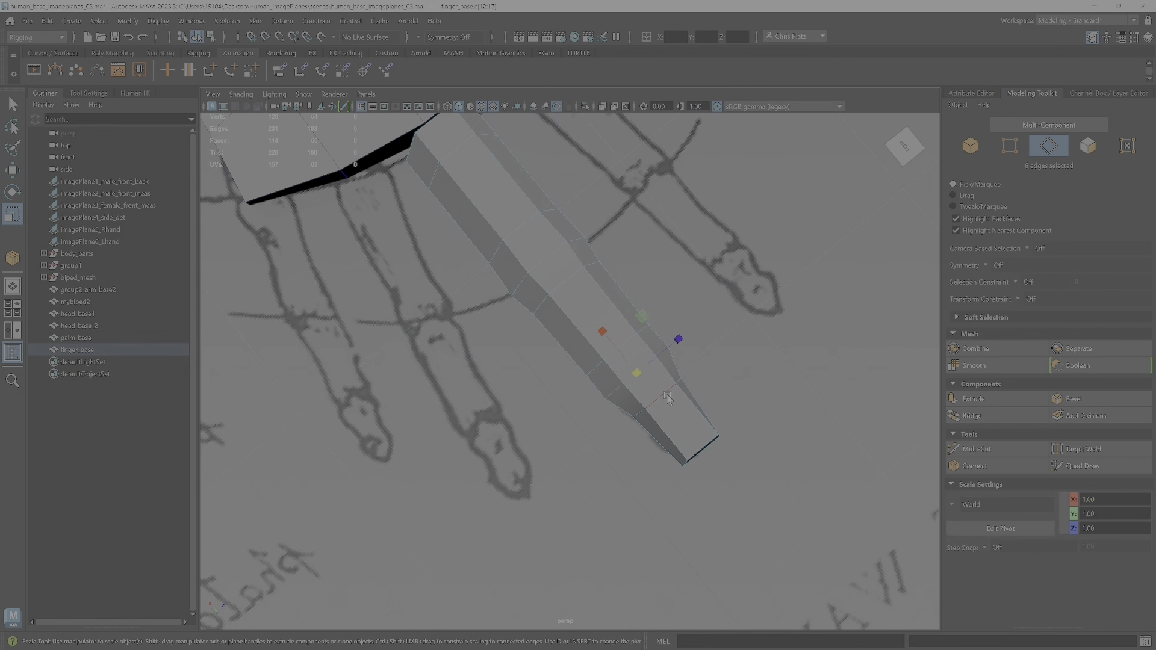
pyautogui.keyDown('alt'); pyautogui.moveTo(656, 400); pyautogui.dragTo(661, 337); pyautogui.keyUp('alt')
pyautogui.moveTo(661, 285); pyautogui.dragTo(665, 280)
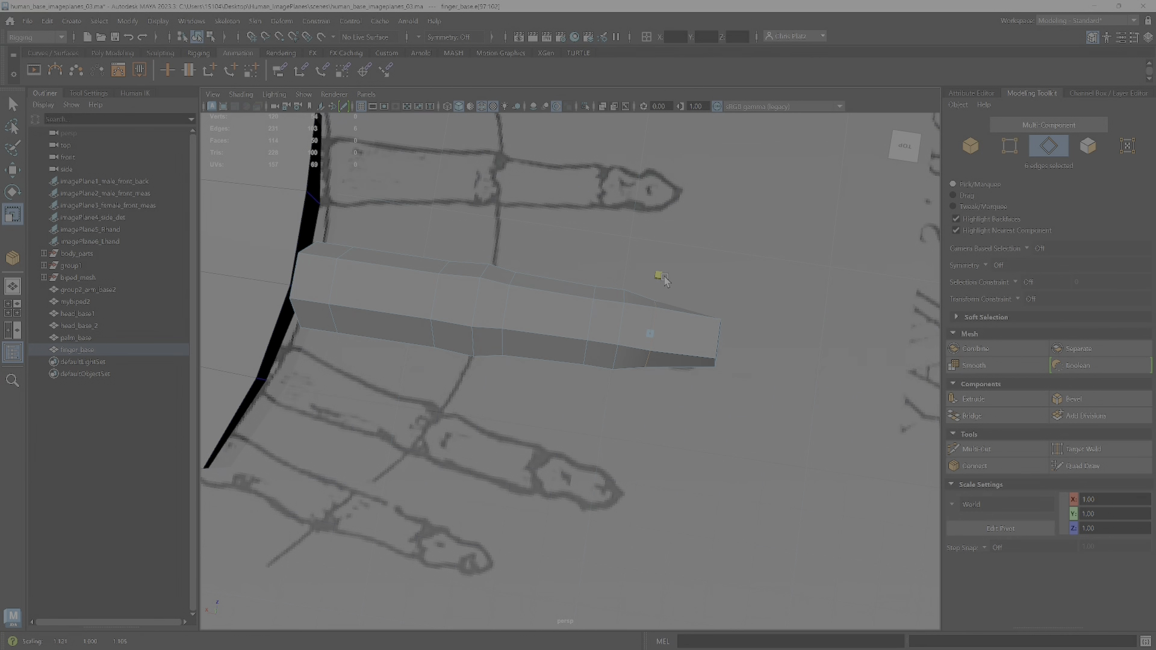
pyautogui.press('w')
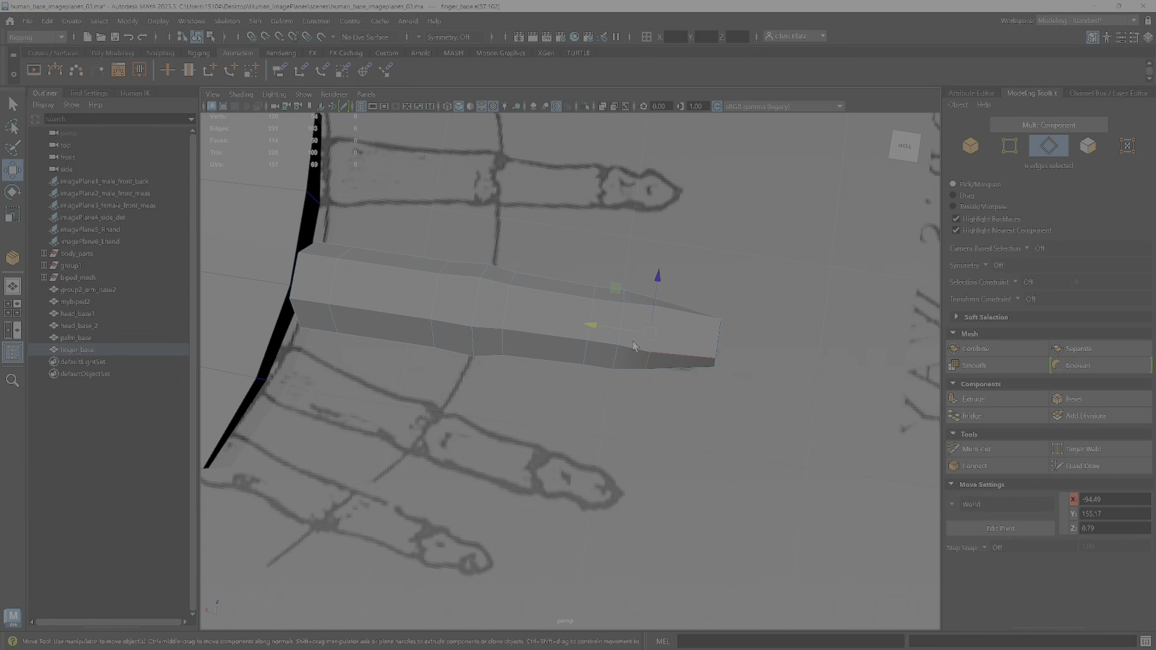
pyautogui.moveTo(612, 335); pyautogui.dragTo(607, 333)
# - Return to object selection and isolate palm_base and finger_base in the viewport without the image plane
pyautogui.keyDown('alt'); pyautogui.moveTo(641, 374); pyautogui.dragTo(663, 530); pyautogui.keyUp('alt')
pyautogui.keyDown('alt'); pyautogui.moveTo(561, 417); pyautogui.dragTo(557, 434); pyautogui.keyUp('alt')
pyautogui.moveTo(551, 426); pyautogui.dragTo(624, 298, button='right')
pyautogui.keyDown('alt'); pyautogui.moveTo(627, 301); pyautogui.dragTo(727, 339); pyautogui.keyUp('alt')
pyautogui.moveTo(647, 272); pyautogui.dragTo(750, 440)
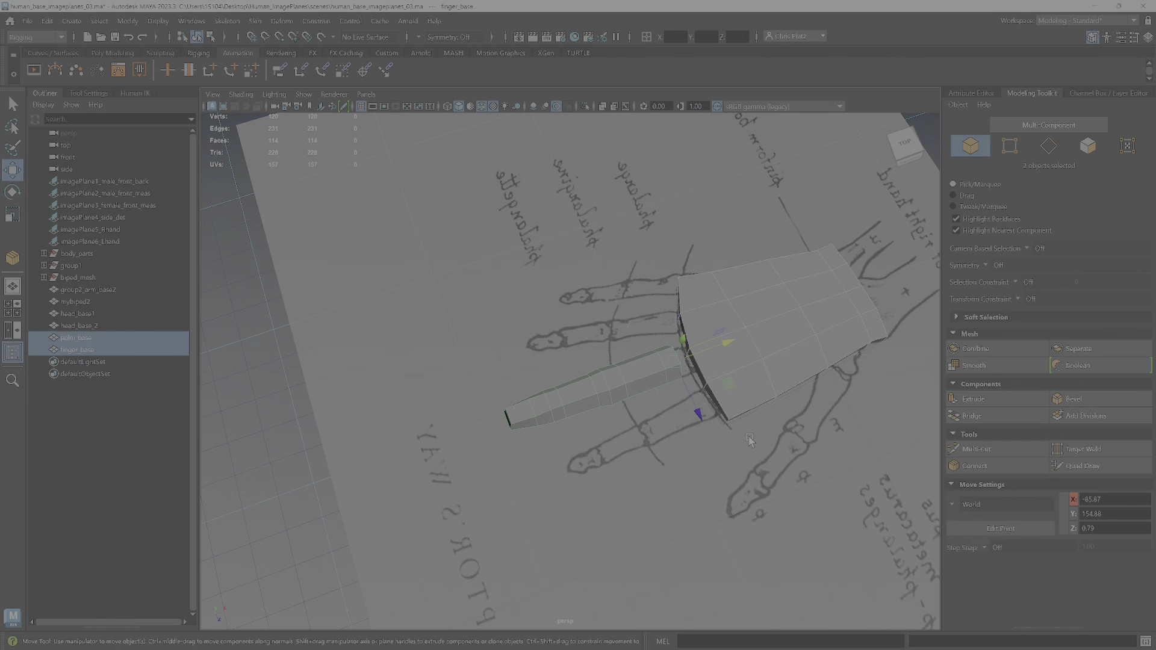
pyautogui.click(585, 106)
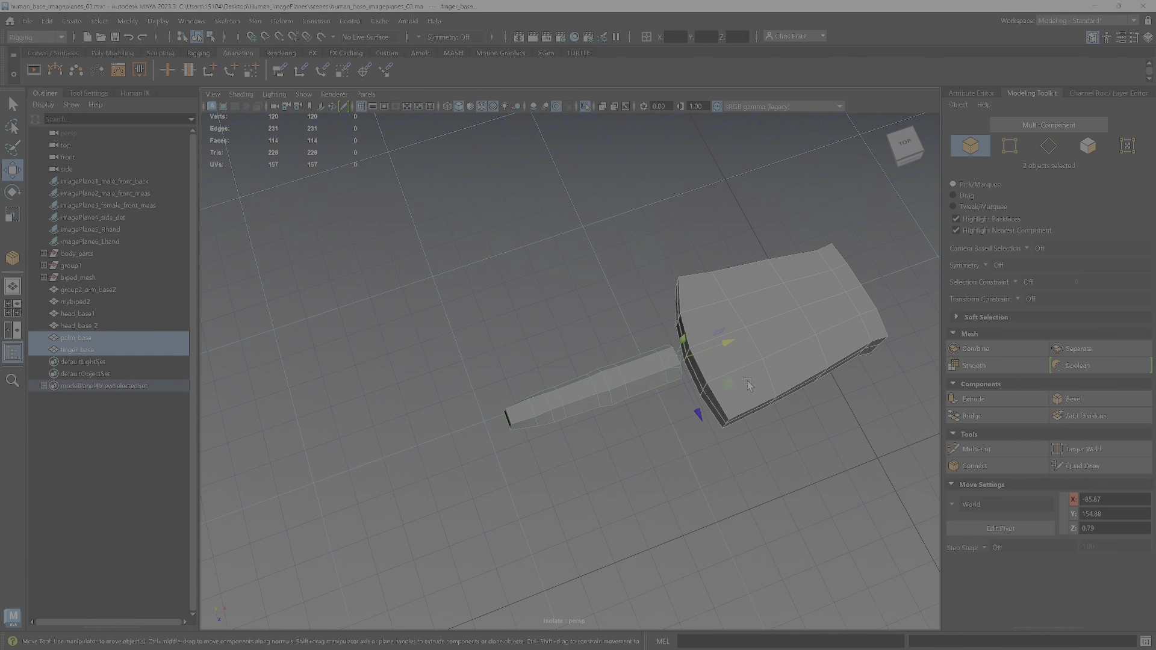
pyautogui.click(710, 461)
pyautogui.keyDown('alt'); pyautogui.moveTo(672, 402); pyautogui.dragTo(679, 389); pyautogui.keyUp('alt')
pyautogui.keyDown('alt'); pyautogui.moveTo(679, 389); pyautogui.dragTo(720, 403, button='right'); pyautogui.keyUp('alt')
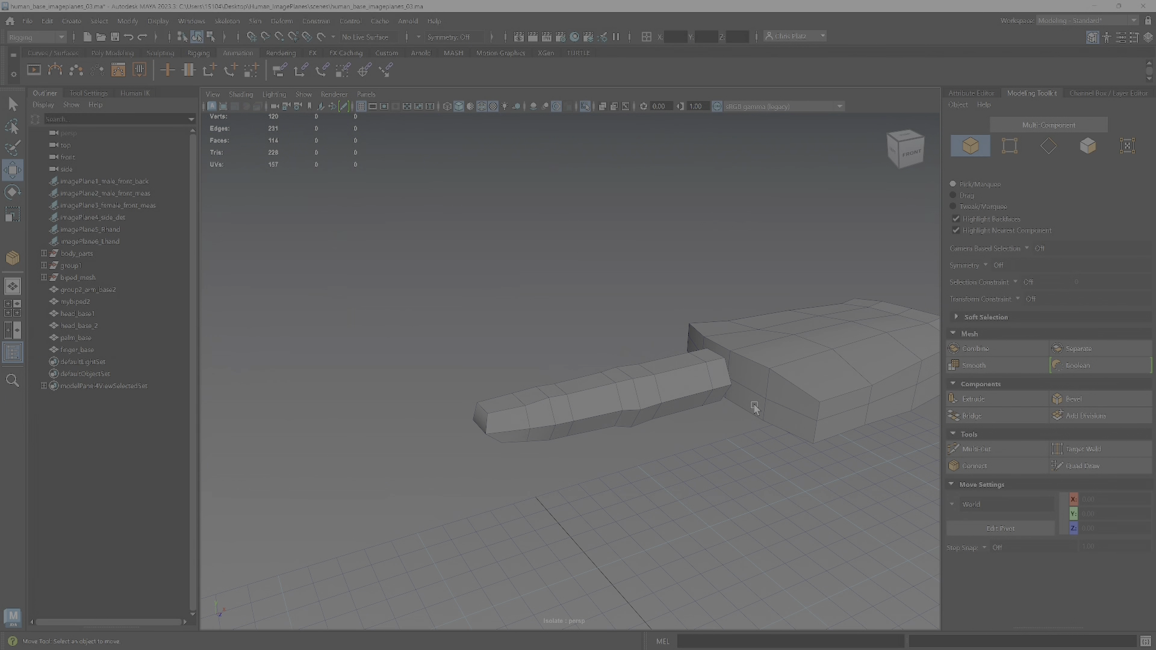
# - Extrude the two little-finger faces at the palm's finger end outward about 0.45 and delete the extruded end faces
pyautogui.click(758, 392)
pyautogui.keyDown('alt'); pyautogui.moveTo(636, 396); pyautogui.dragTo(720, 407); pyautogui.keyUp('alt')
pyautogui.moveTo(558, 423); pyautogui.dragTo(558, 349, button='right')
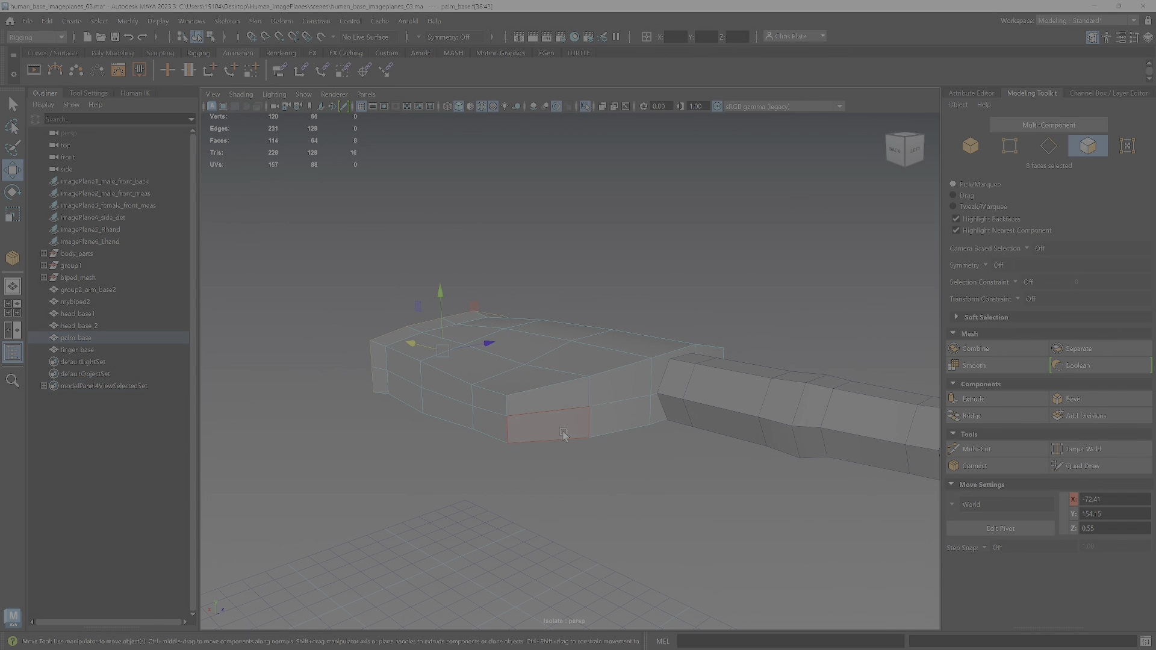
pyautogui.click(559, 402)
pyautogui.keyDown('shift'); pyautogui.click(560, 428); pyautogui.keyUp('shift')
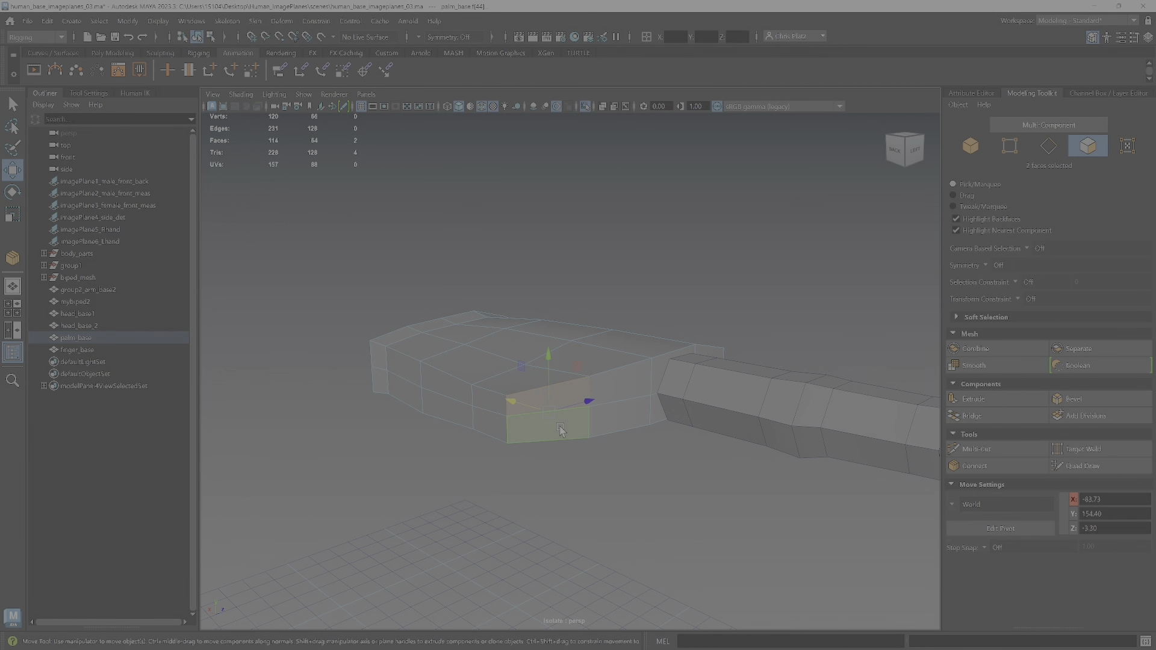
pyautogui.click(974, 399)
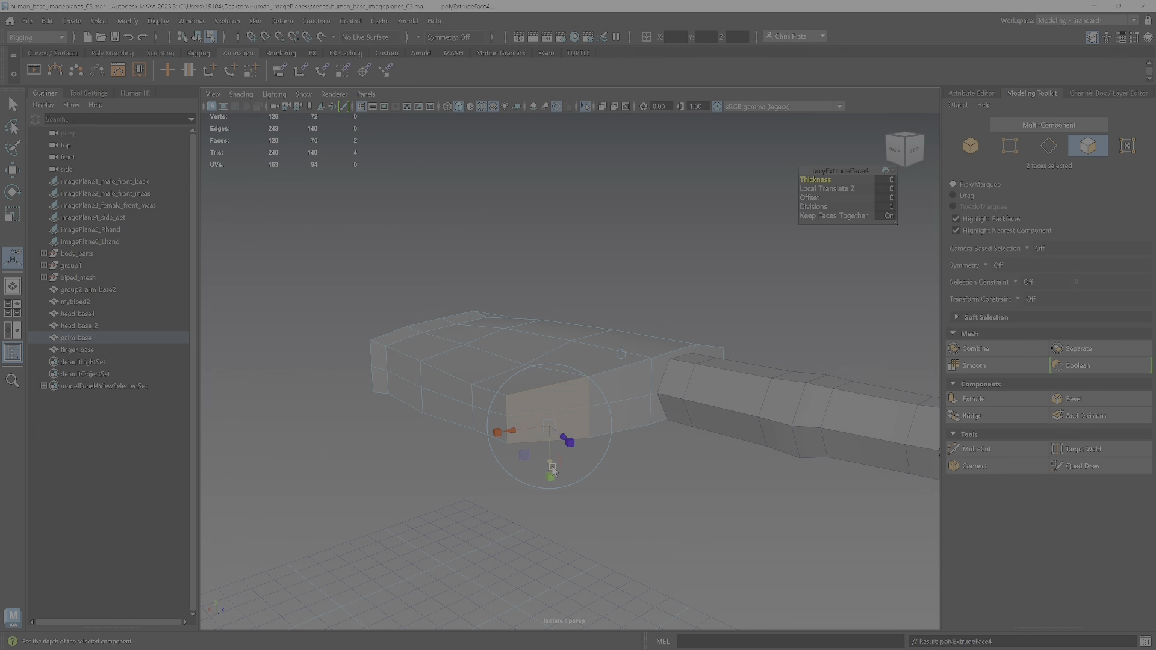
pyautogui.moveTo(550, 480)
pyautogui.mouseDown()
pyautogui.moveTo(543, 437)
pyautogui.moveTo(567, 446)
pyautogui.moveTo(568, 490)
pyautogui.mouseUp()
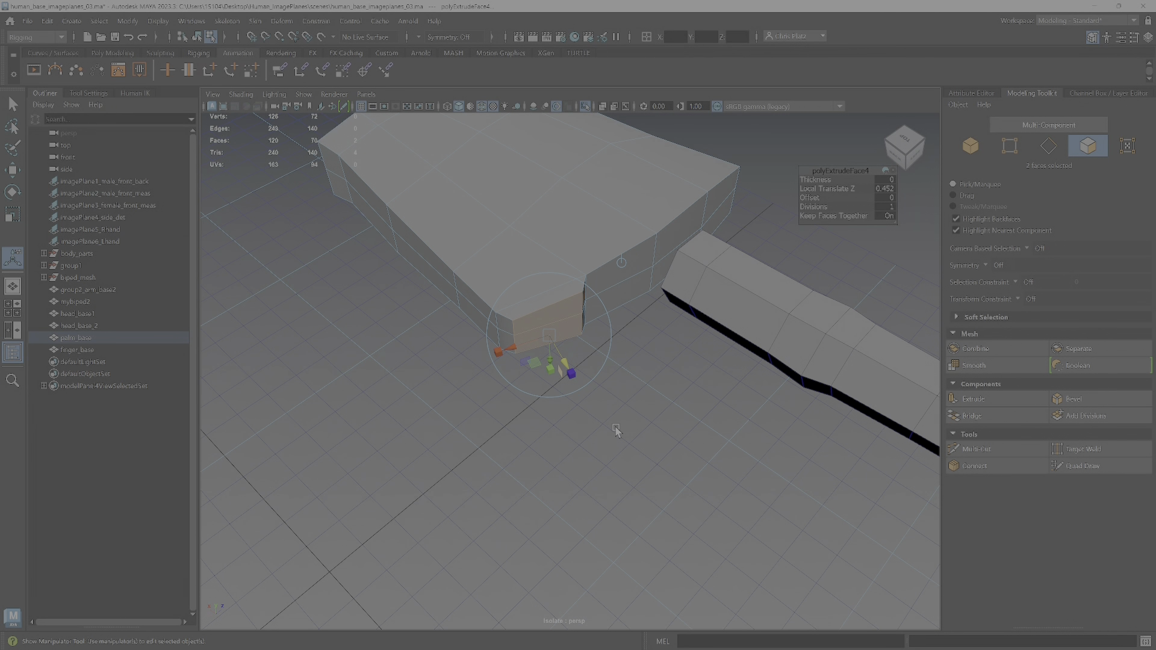
pyautogui.press('Delete')
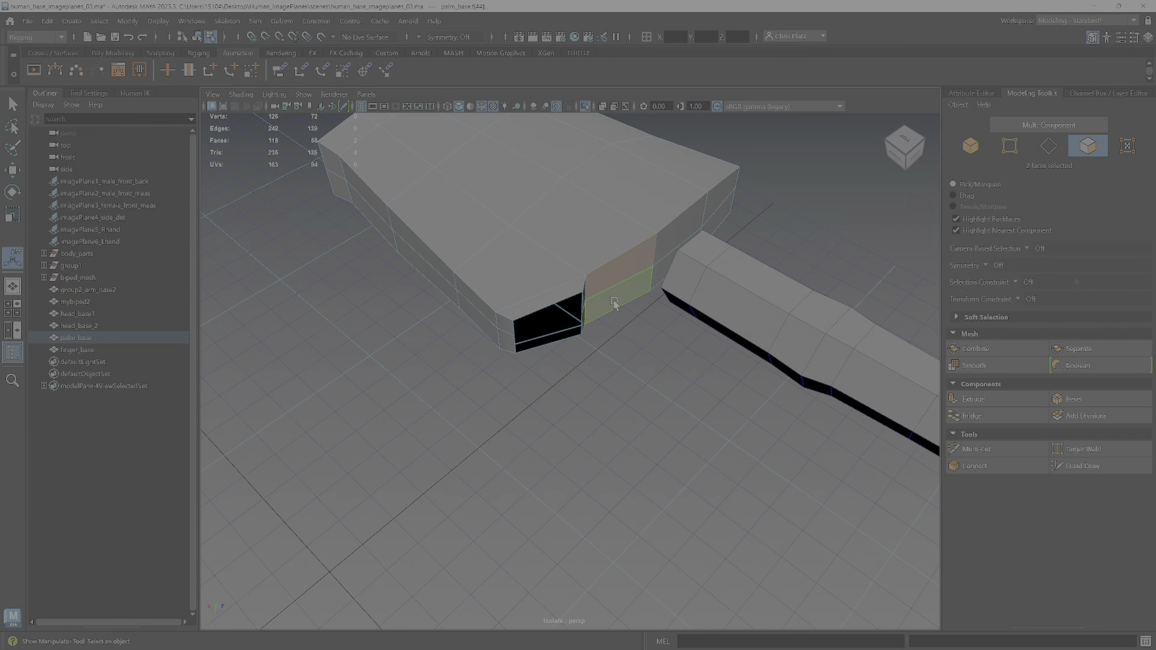
# - Extrude the neighbouring pair of faces at the palm's finger end a short distance and delete the resulting end faces
pyautogui.click(973, 400)
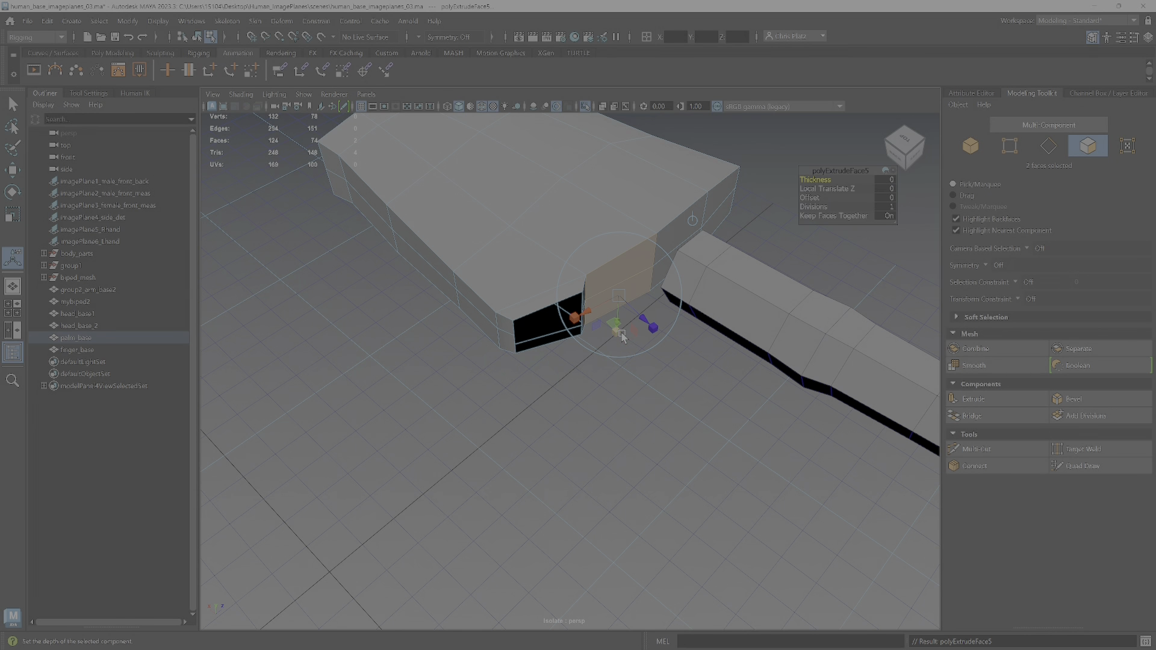
pyautogui.click(654, 329)
pyautogui.moveTo(619, 295); pyautogui.dragTo(619, 313)
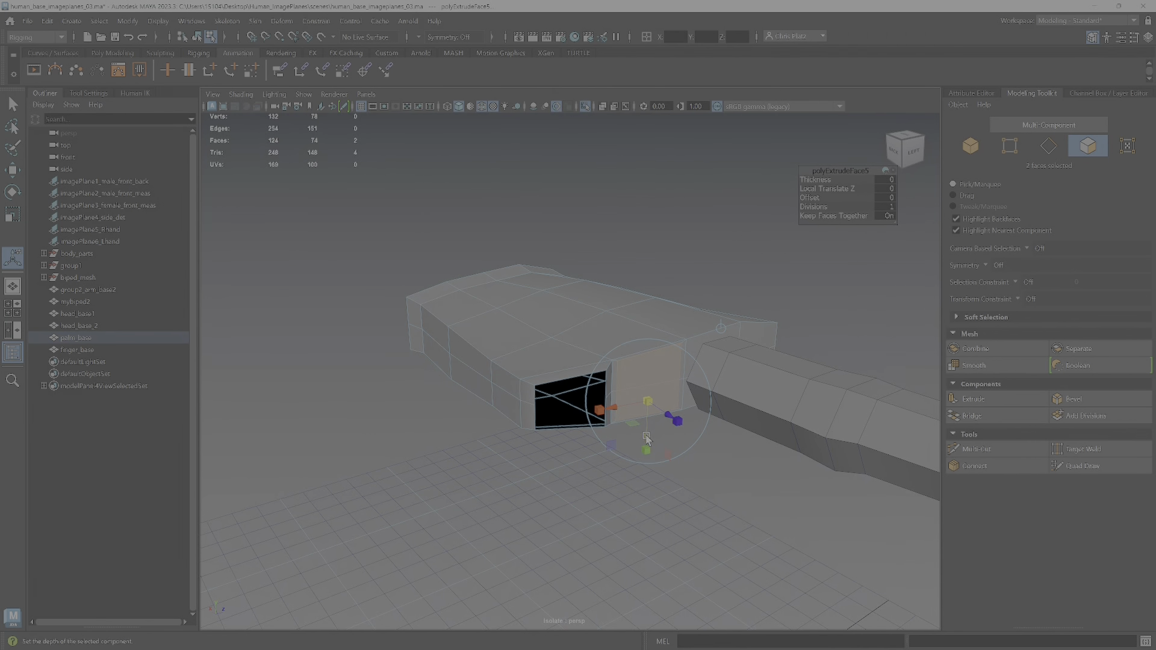
pyautogui.press('w')
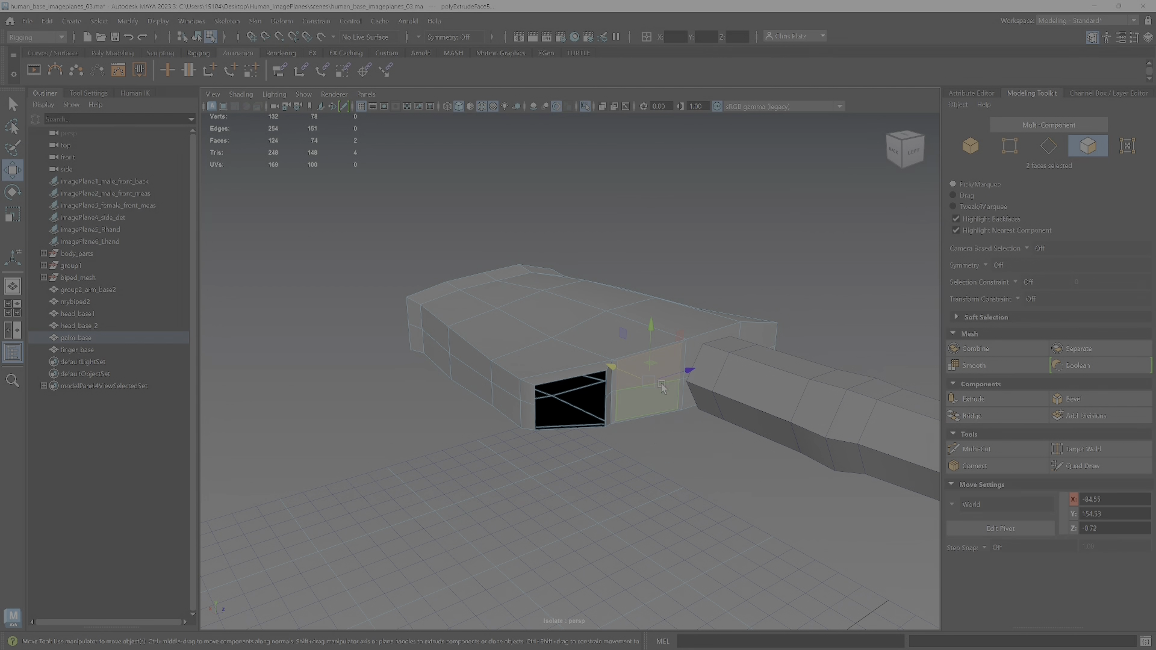
pyautogui.keyDown('alt'); pyautogui.moveTo(655, 395); pyautogui.dragTo(651, 439); pyautogui.keyUp('alt')
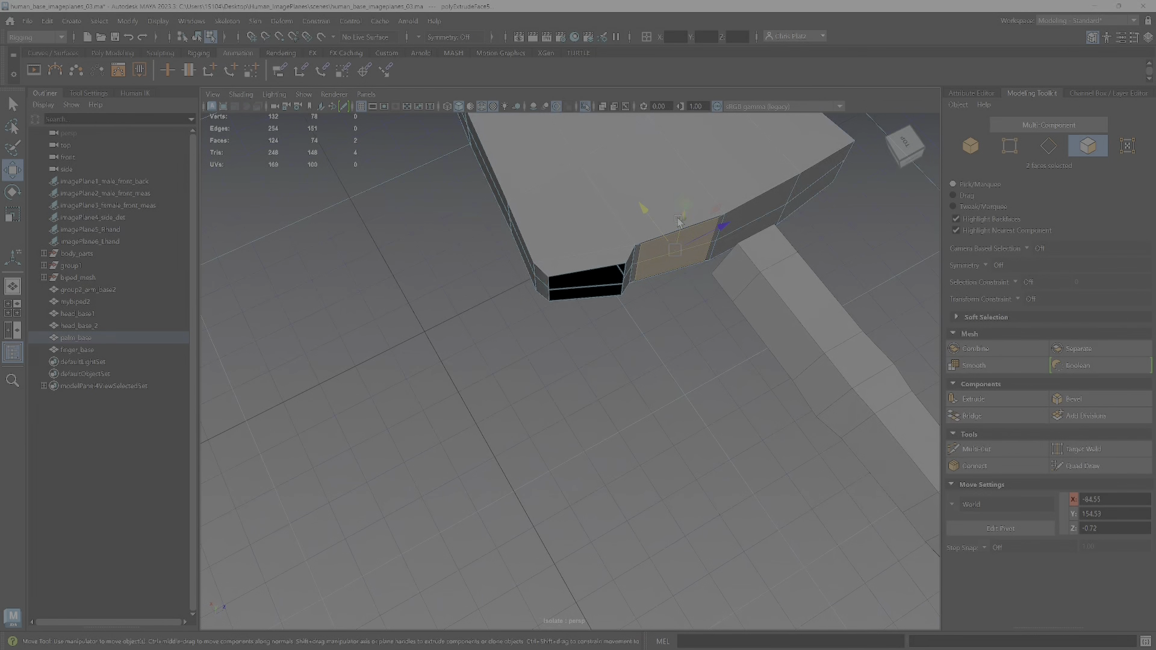
pyautogui.moveTo(683, 203); pyautogui.dragTo(627, 532)
pyautogui.press('Delete')
# - Extrude the third pair of faces at the palm's finger end a short distance and delete the resulting end faces
pyautogui.click(617, 392)
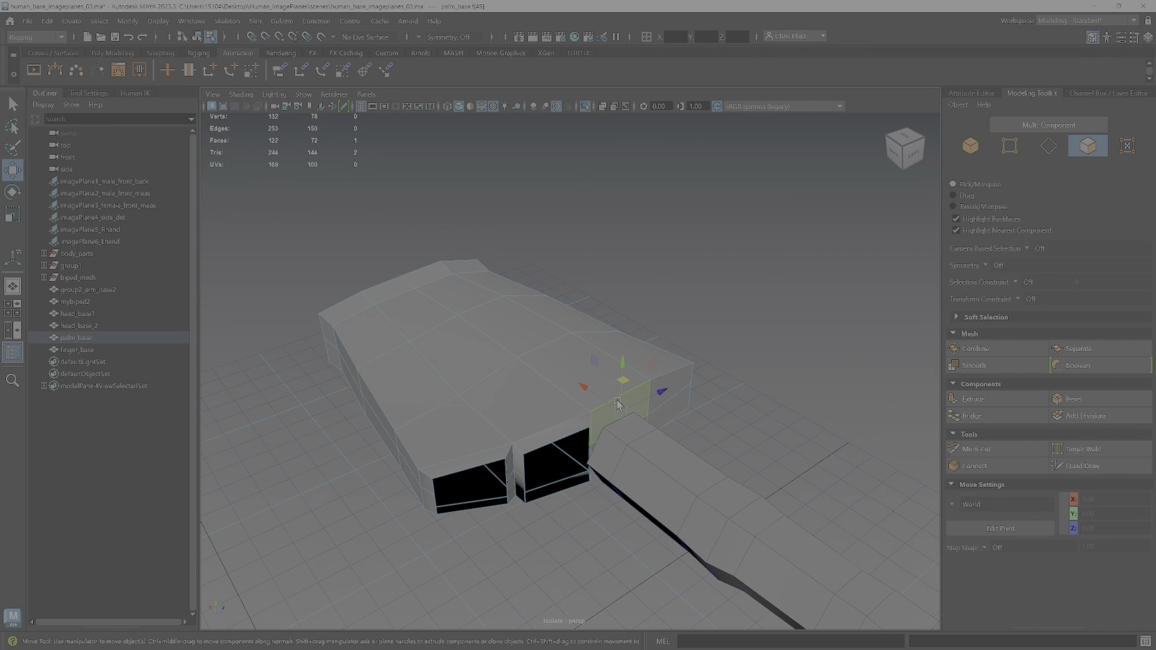
pyautogui.moveTo(661, 449)
pyautogui.keyDown('alt'); pyautogui.mouseDown()
pyautogui.moveTo(644, 428)
pyautogui.moveTo(661, 445)
pyautogui.mouseUp(); pyautogui.keyUp('alt')
pyautogui.keyDown('shift'); pyautogui.click(660, 446); pyautogui.keyUp('shift')
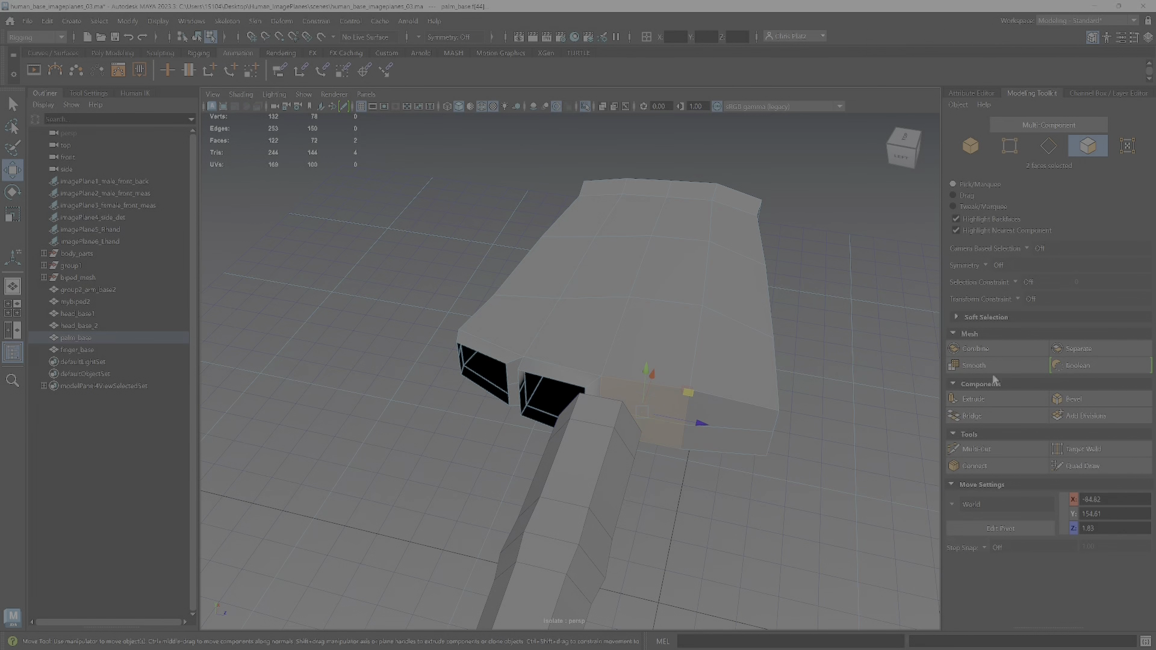
pyautogui.click(974, 399)
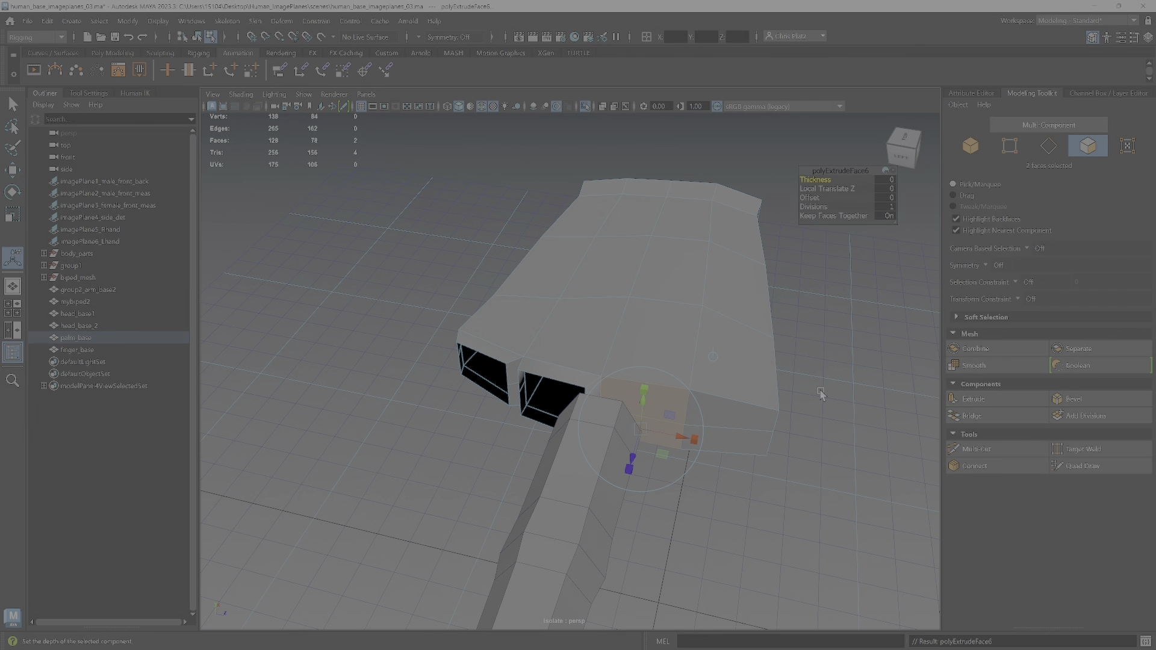
pyautogui.moveTo(633, 456)
pyautogui.mouseDown()
pyautogui.moveTo(655, 438)
pyautogui.moveTo(636, 439)
pyautogui.mouseUp()
pyautogui.click(694, 447)
pyautogui.press('Delete')
# - Extrude the last remaining pair of faces at the palm's finger end slightly outward and delete the extruded end faces
pyautogui.click(736, 414)
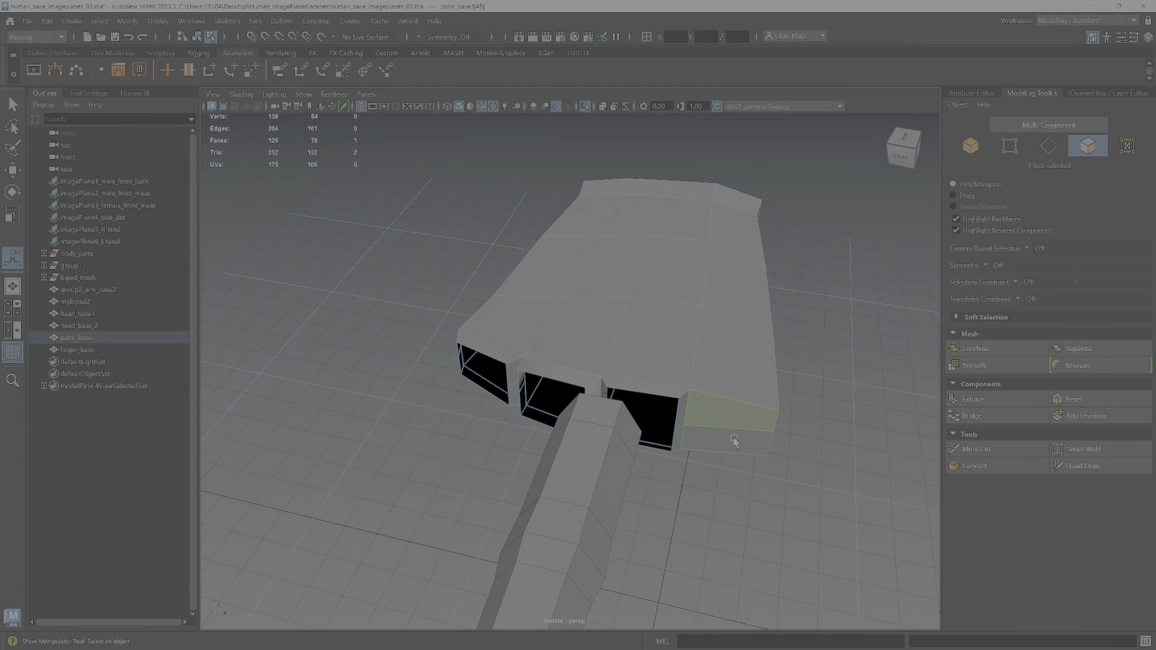
pyautogui.keyDown('shift'); pyautogui.click(736, 443); pyautogui.keyUp('shift')
pyautogui.click(972, 399)
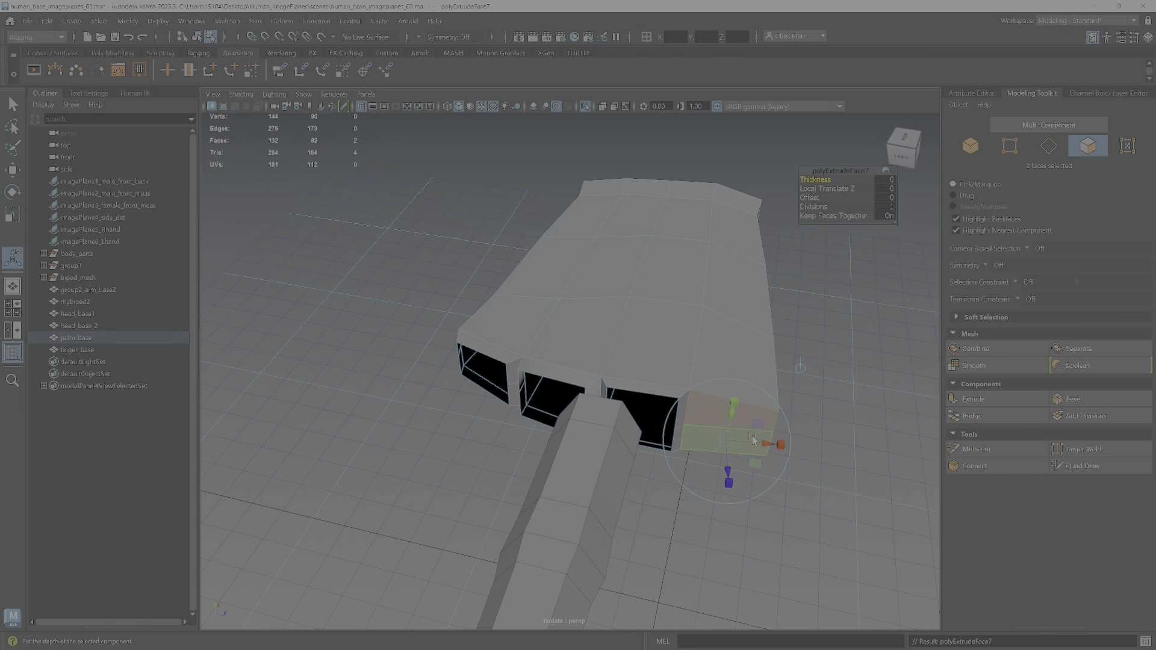
pyautogui.moveTo(732, 470)
pyautogui.mouseDown()
pyautogui.moveTo(730, 485)
pyautogui.moveTo(723, 461)
pyautogui.mouseUp()
pyautogui.press('Delete')
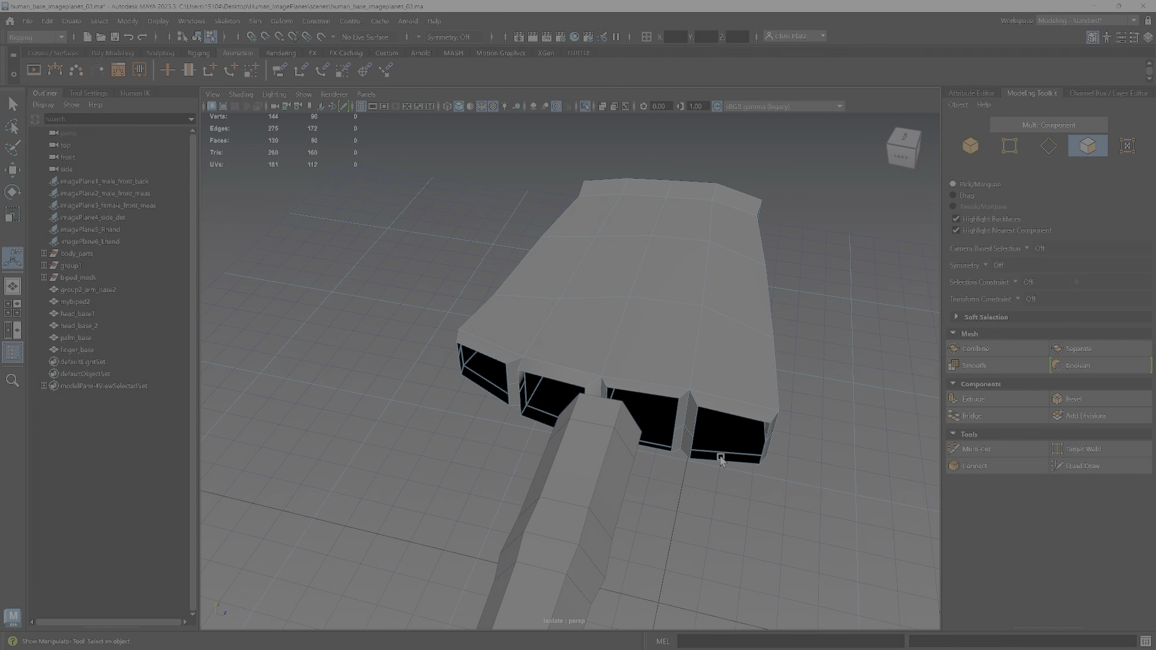
# - Show the display layers and end the viewport isolation to bring back the hand reference image behind the palm and finger
pyautogui.keyDown('alt'); pyautogui.moveTo(552, 450); pyautogui.dragTo(597, 420); pyautogui.keyUp('alt')
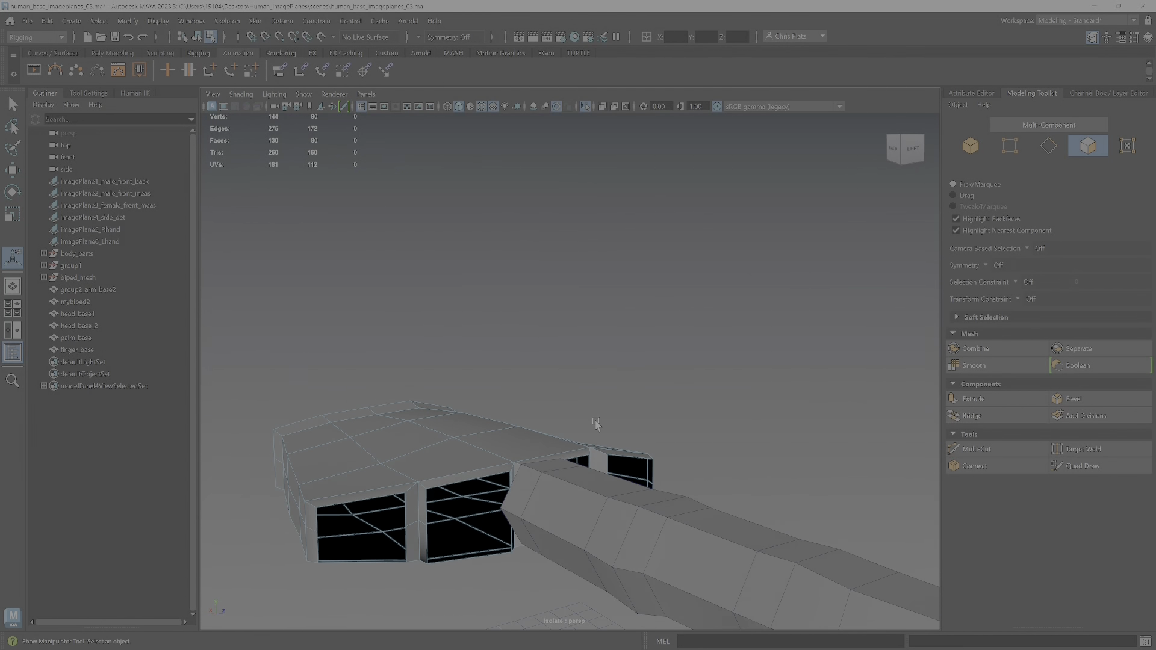
pyautogui.press('super')
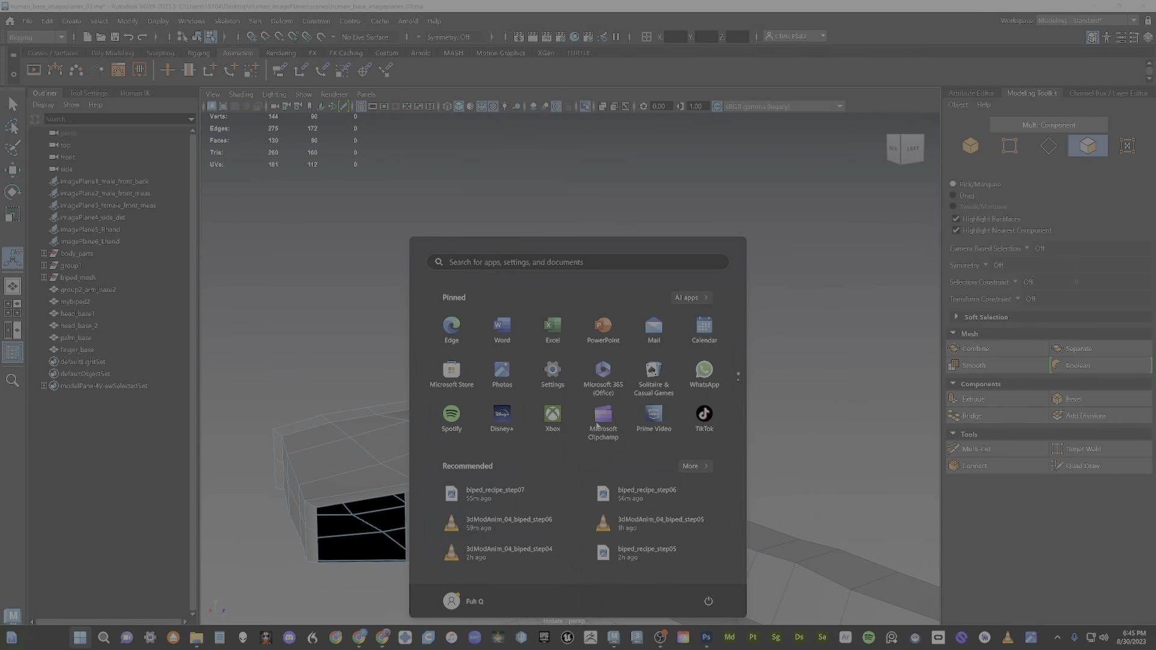
pyautogui.keyDown('alt'); pyautogui.moveTo(757, 250); pyautogui.dragTo(804, 304, button='right'); pyautogui.keyUp('alt')
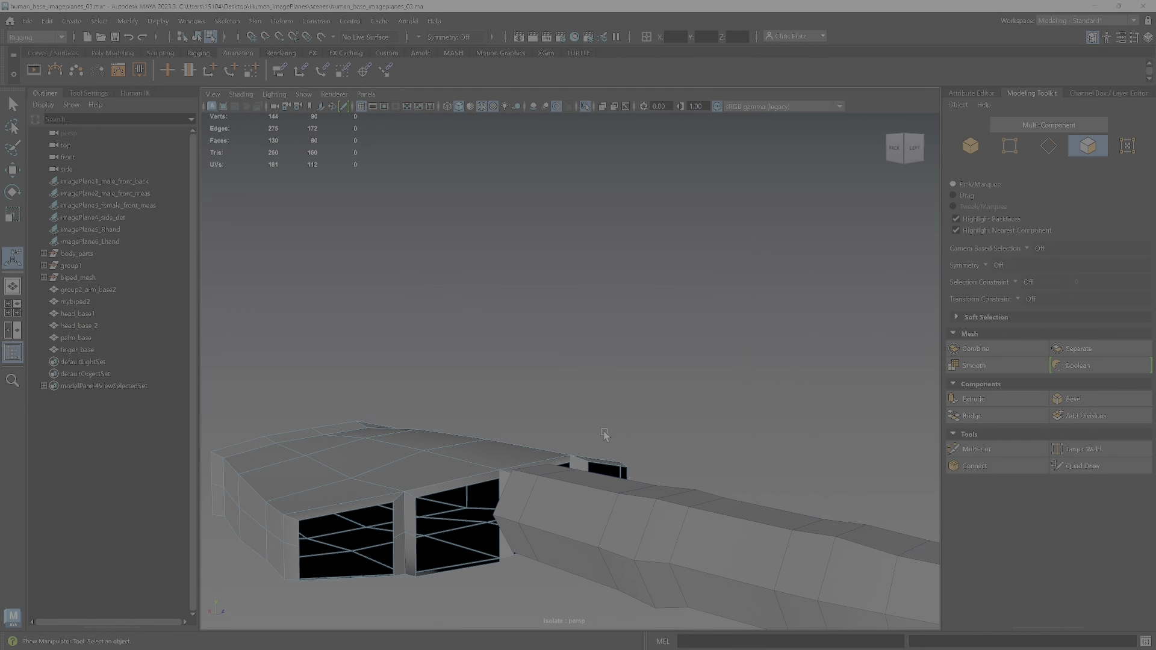
pyautogui.keyDown('alt'); pyautogui.moveTo(604, 437); pyautogui.dragTo(611, 389); pyautogui.keyUp('alt')
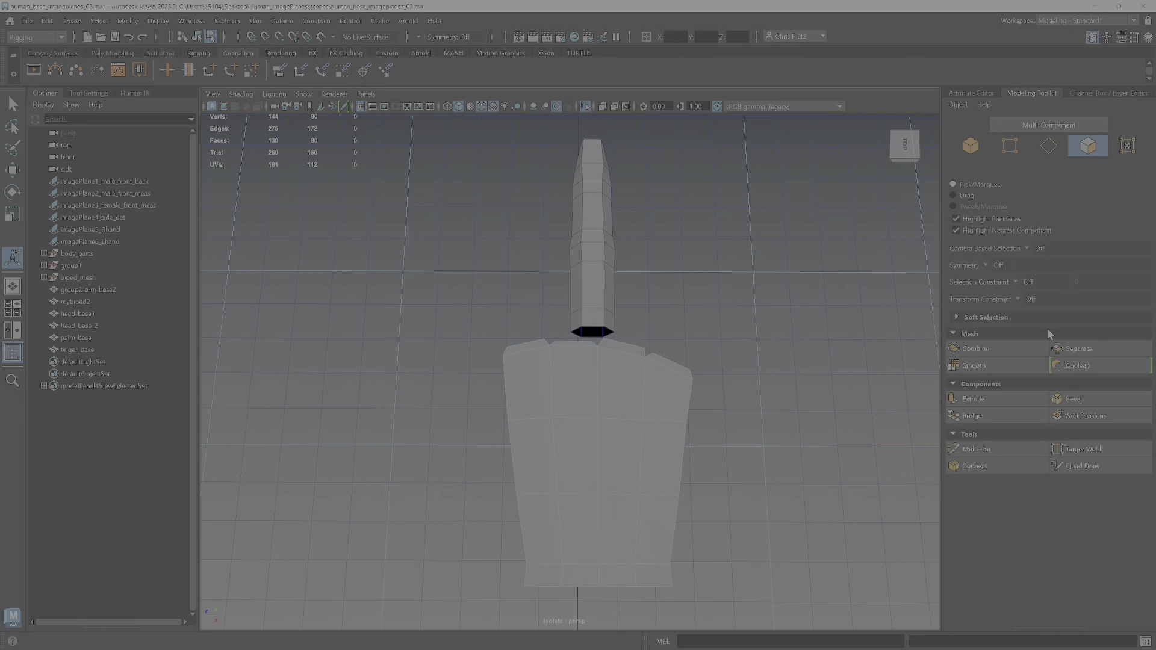
pyautogui.click(1130, 96)
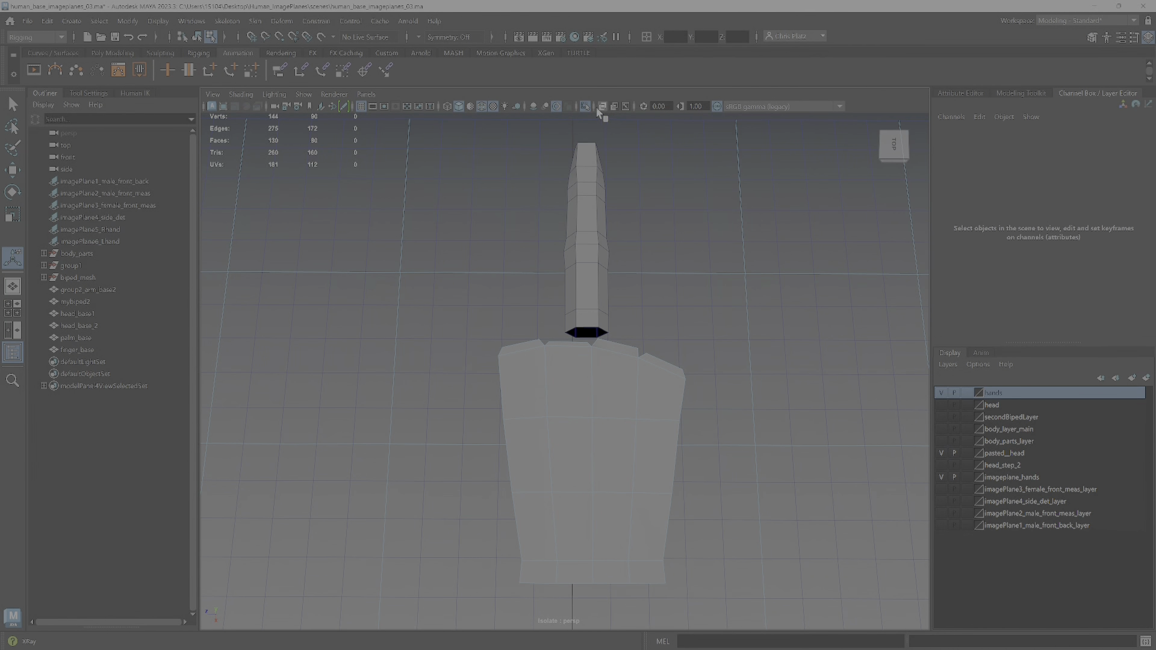
pyautogui.click(586, 106)
pyautogui.keyDown('alt'); pyautogui.moveTo(724, 381); pyautogui.dragTo(670, 415, button='right'); pyautogui.keyUp('alt')
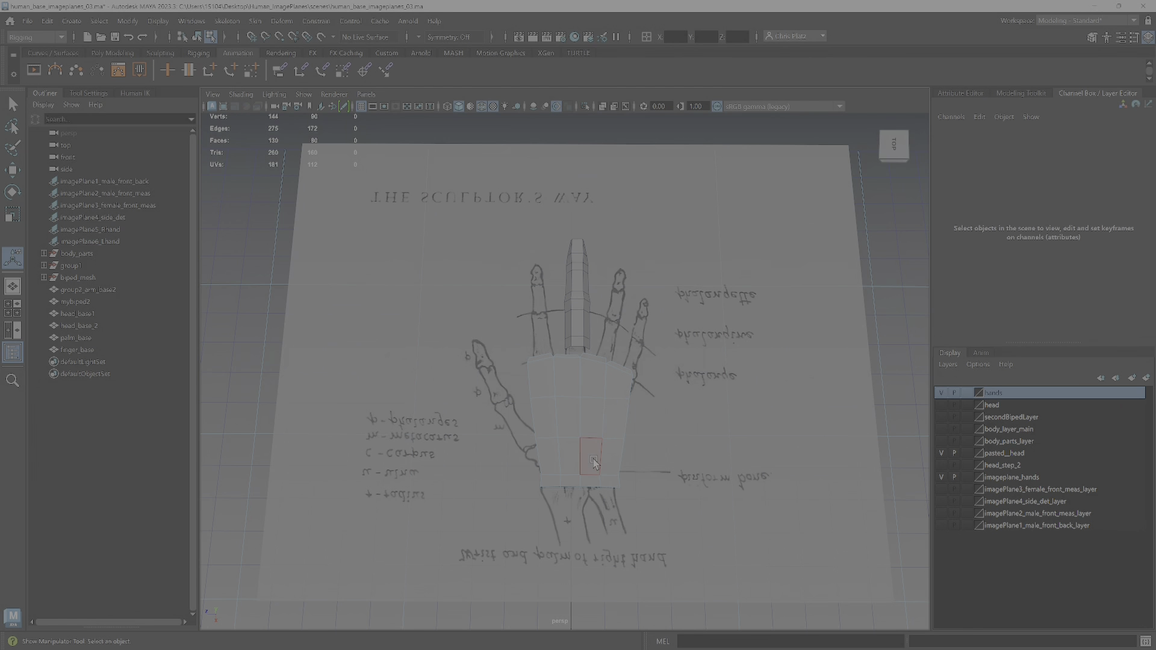
pyautogui.keyDown('alt'); pyautogui.moveTo(608, 410); pyautogui.dragTo(584, 363); pyautogui.keyUp('alt')
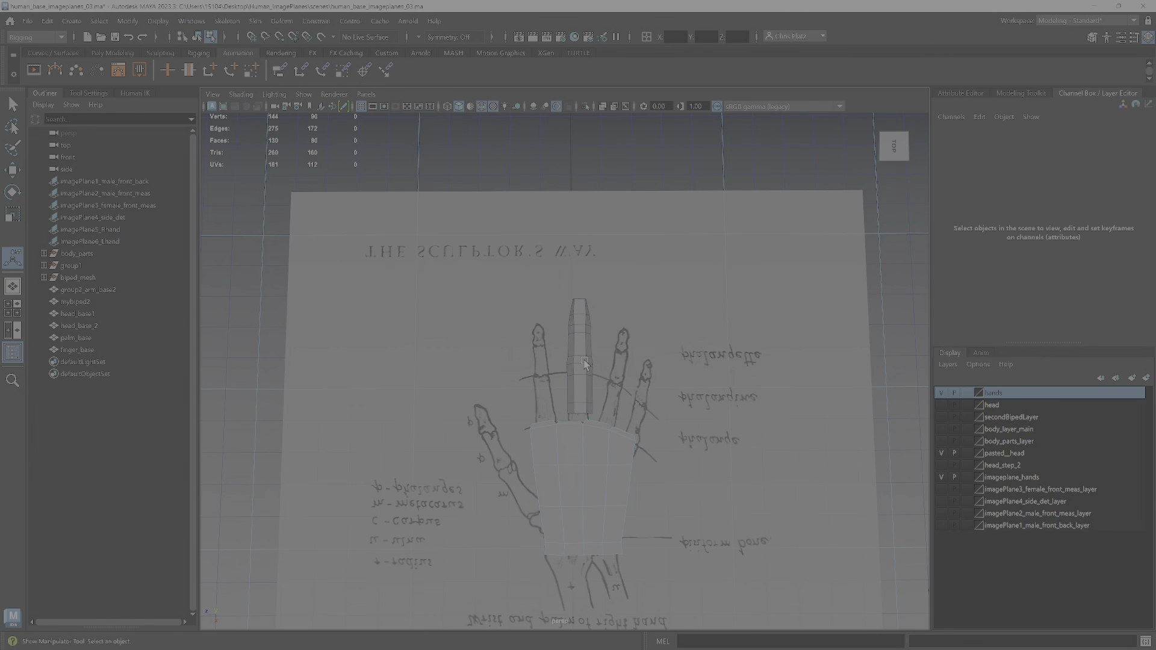
# - Turn on X-ray shading and move the finger mesh over the reference drawing's middle finger
pyautogui.click(584, 363)
pyautogui.press('w')
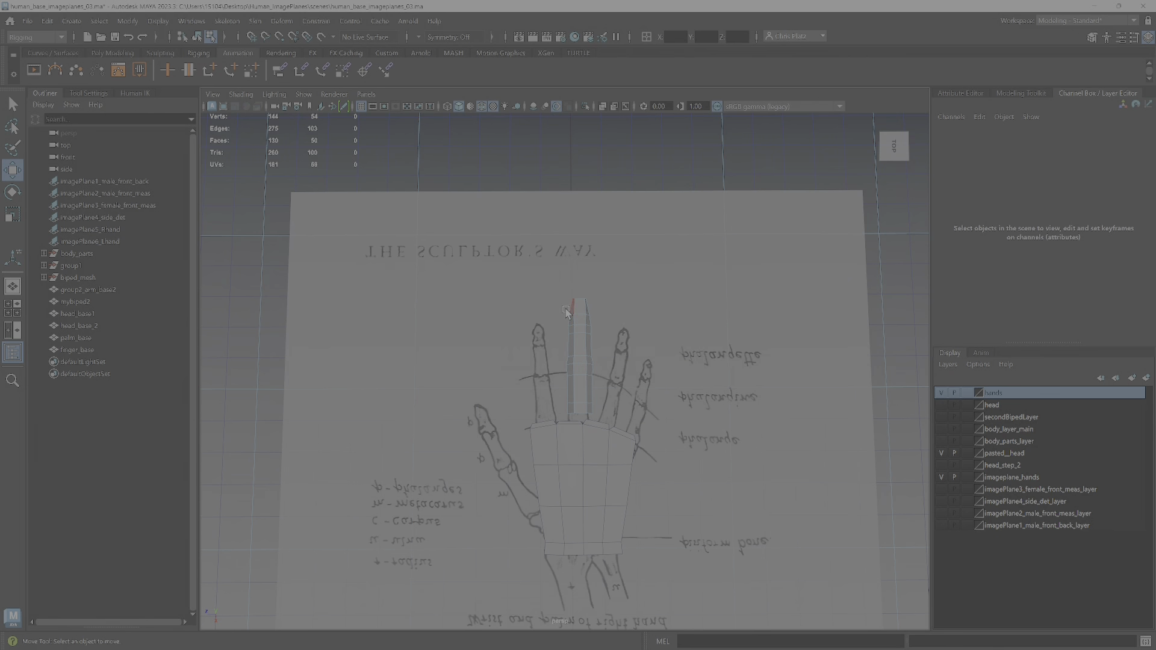
pyautogui.click(603, 106)
pyautogui.keyDown('alt'); pyautogui.moveTo(582, 313); pyautogui.dragTo(614, 344, button='right'); pyautogui.keyUp('alt')
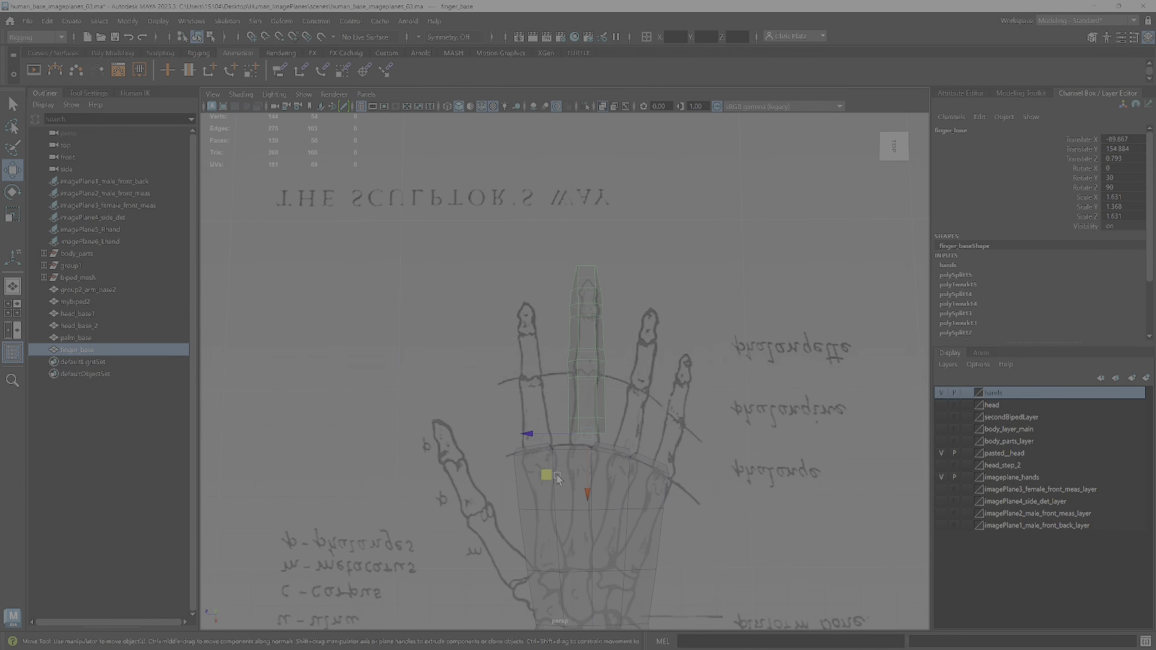
pyautogui.moveTo(543, 476); pyautogui.dragTo(539, 489)
pyautogui.scroll(-3, 596, 476)
pyautogui.keyDown('alt'); pyautogui.moveTo(608, 472); pyautogui.dragTo(604, 372, button='middle'); pyautogui.keyUp('alt')
pyautogui.scroll(3, 589, 348)
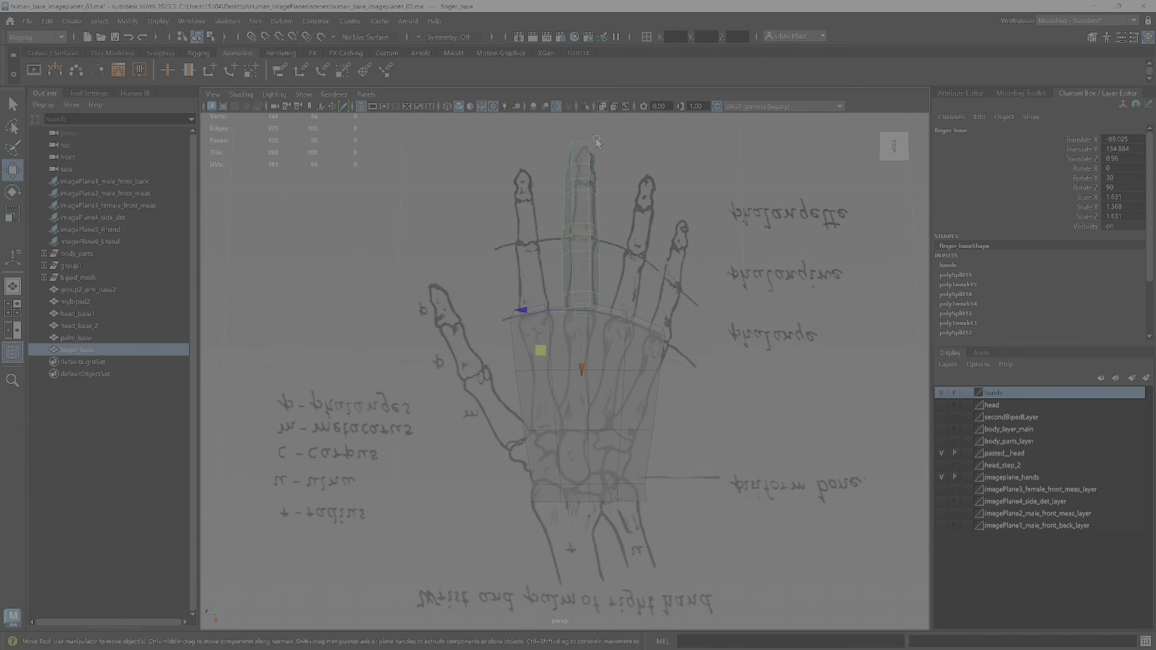
# - Move the finger mesh onto the palm's second column, with its base at the knuckle edge
pyautogui.click(571, 484)
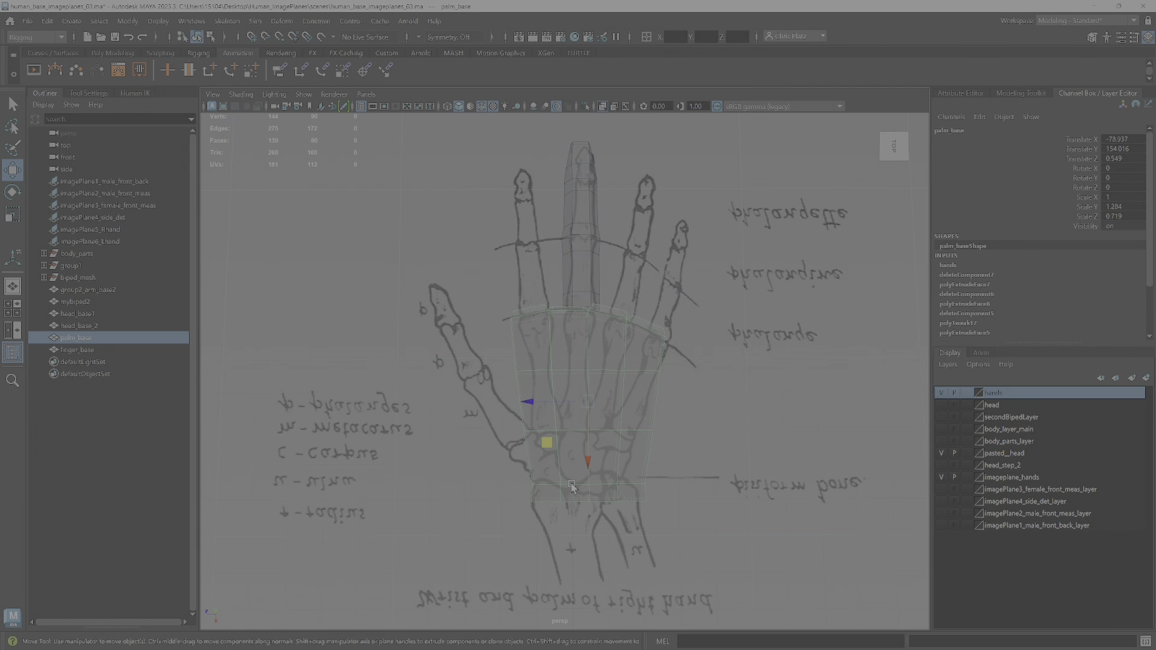
pyautogui.moveTo(572, 485); pyautogui.dragTo(572, 280, button='right')
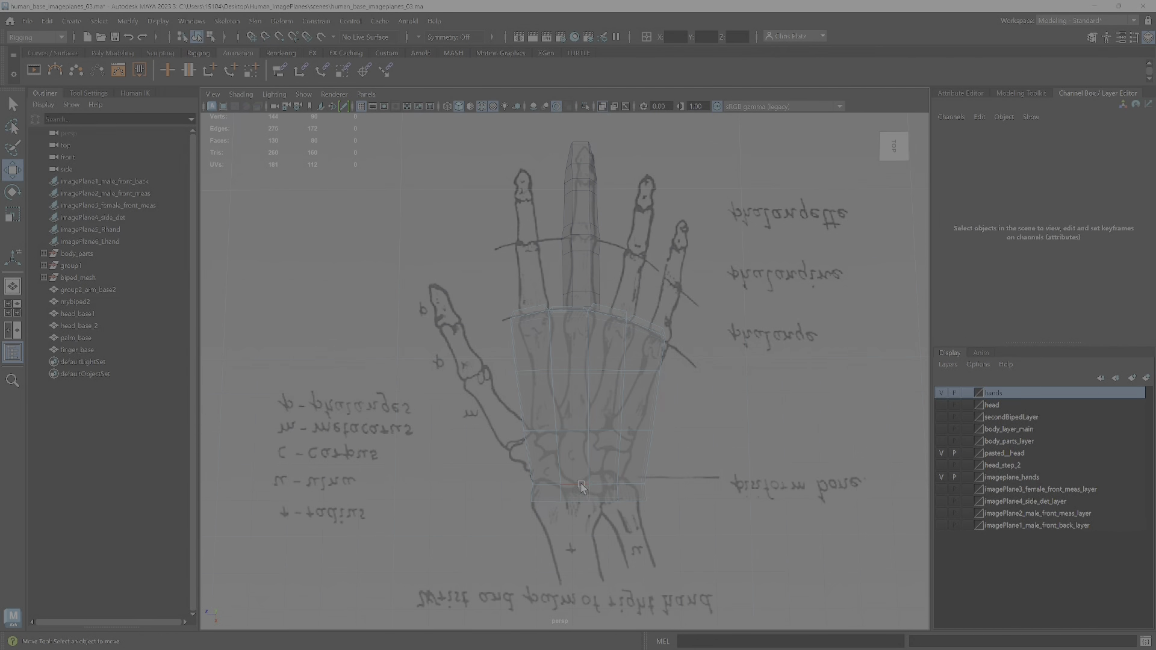
pyautogui.doubleClick(582, 486)
pyautogui.click(582, 234)
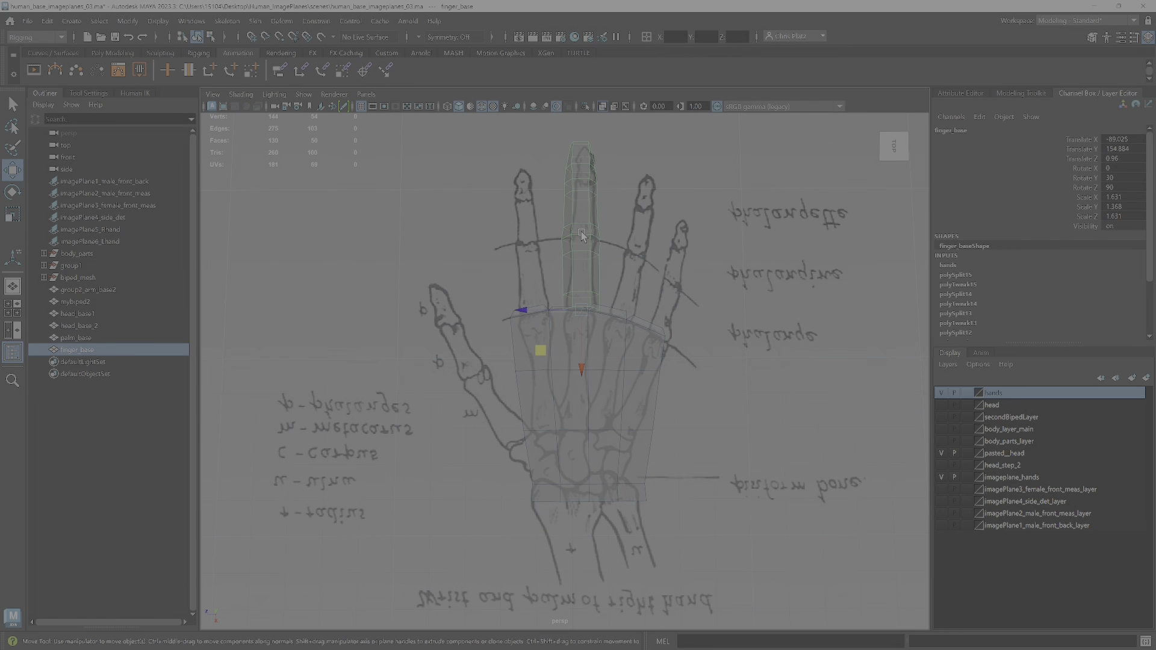
pyautogui.moveTo(576, 242); pyautogui.dragTo(597, 336, button='right')
pyautogui.moveTo(580, 368); pyautogui.dragTo(580, 551)
pyautogui.scroll(4, 578, 548)
pyautogui.keyDown('alt'); pyautogui.moveTo(658, 591); pyautogui.dragTo(581, 349); pyautogui.keyUp('alt')
pyautogui.scroll(5, 566, 398)
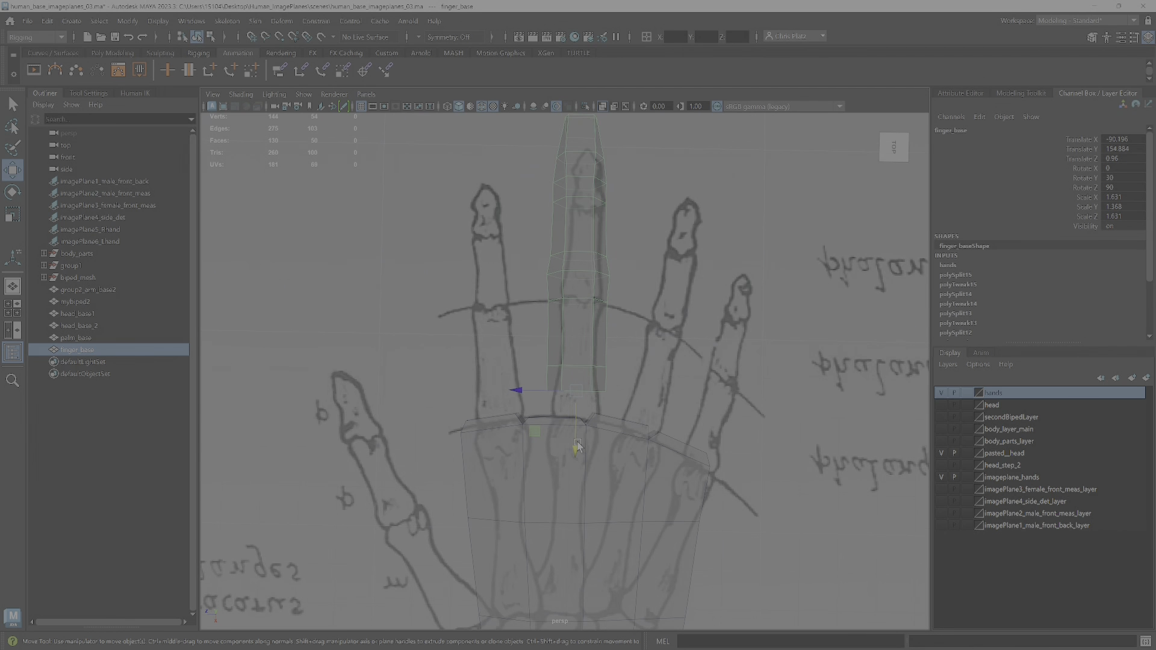
pyautogui.moveTo(541, 435); pyautogui.dragTo(517, 468)
pyautogui.scroll(-2, 545, 456)
pyautogui.scroll(-1, 546, 456)
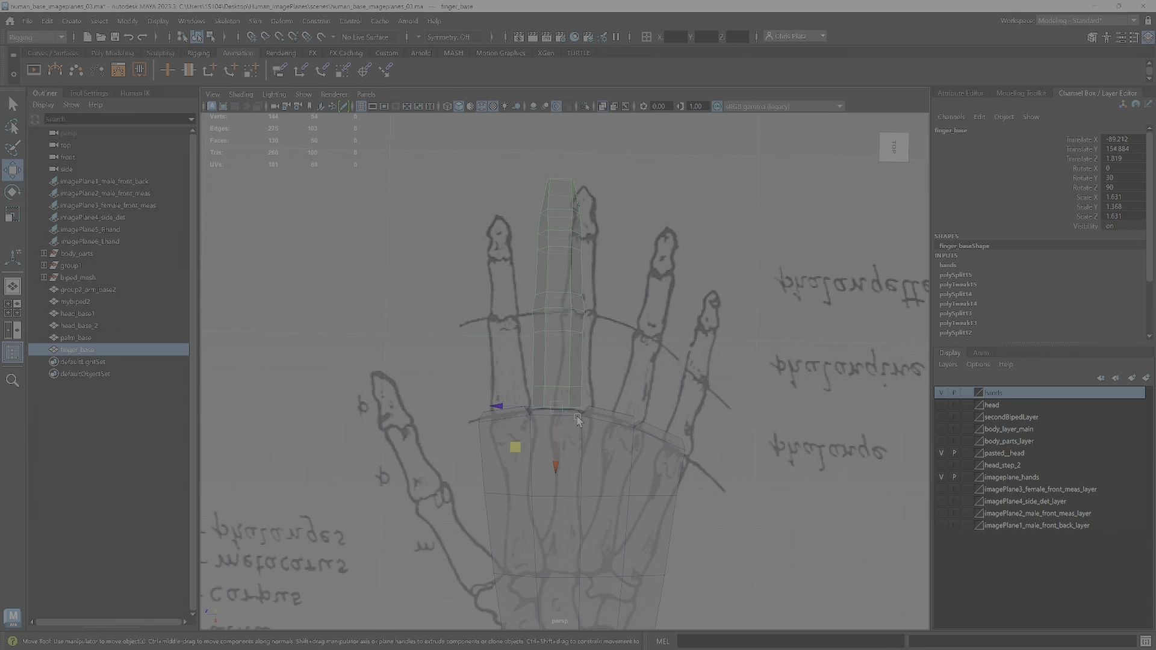
# - Lower the finger mesh to about Translate Y 154.573 and narrow it slightly across its width
pyautogui.keyDown('alt'); pyautogui.moveTo(552, 367); pyautogui.dragTo(623, 476); pyautogui.keyUp('alt')
pyautogui.scroll(4, 620, 469)
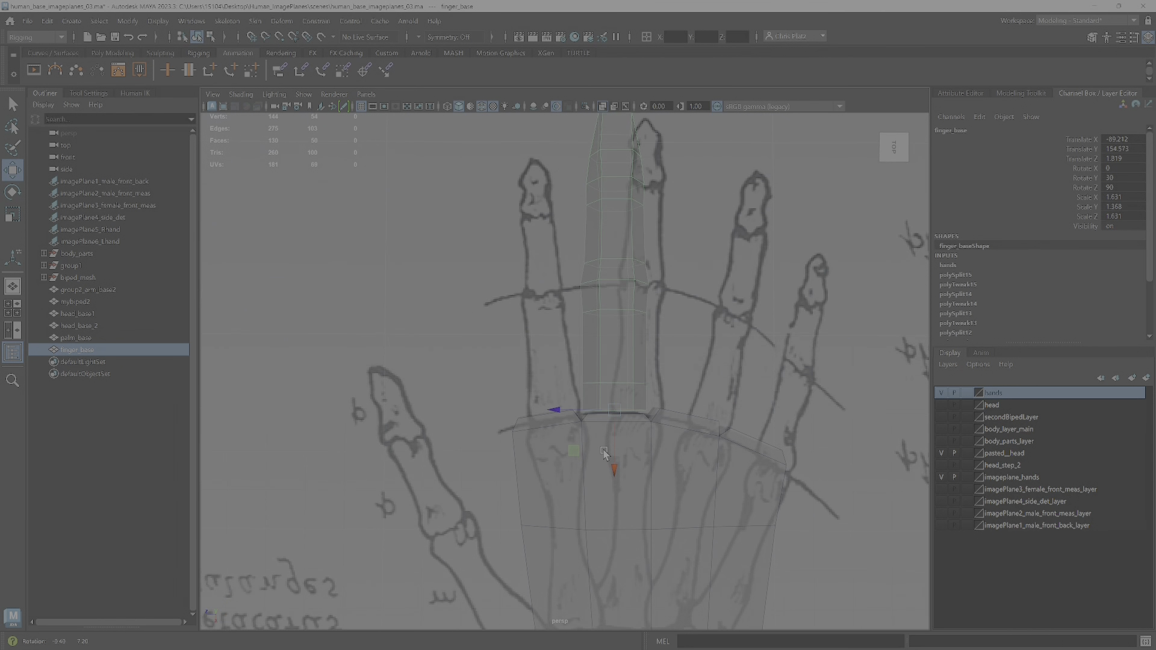
pyautogui.press('r')
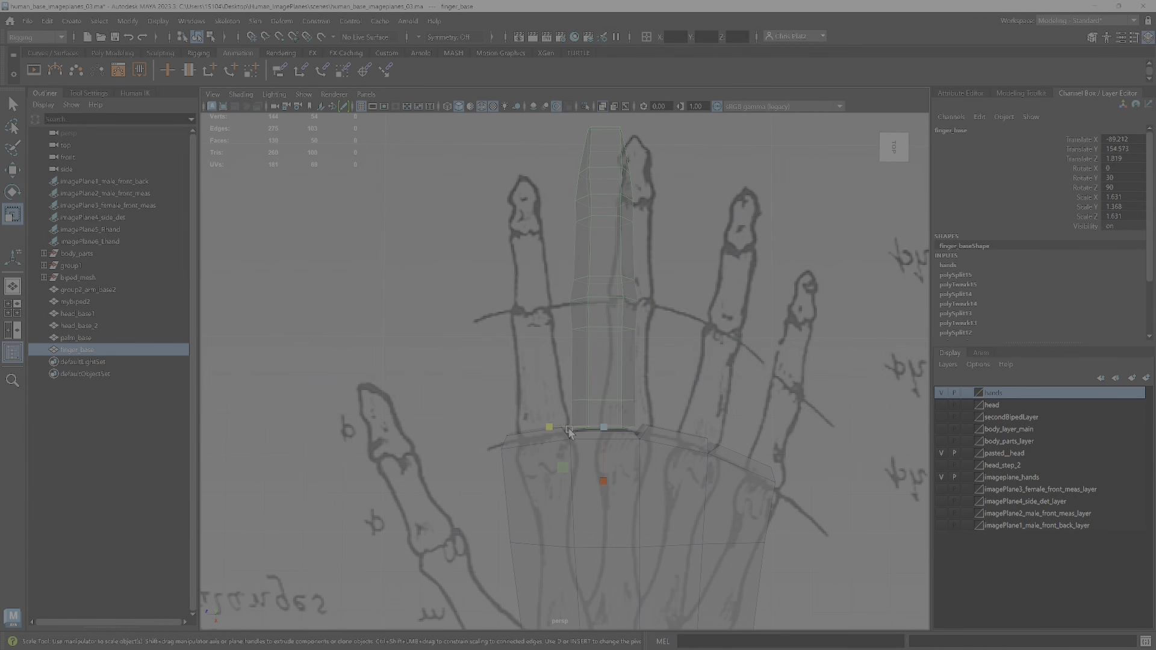
pyautogui.moveTo(551, 428); pyautogui.dragTo(555, 428)
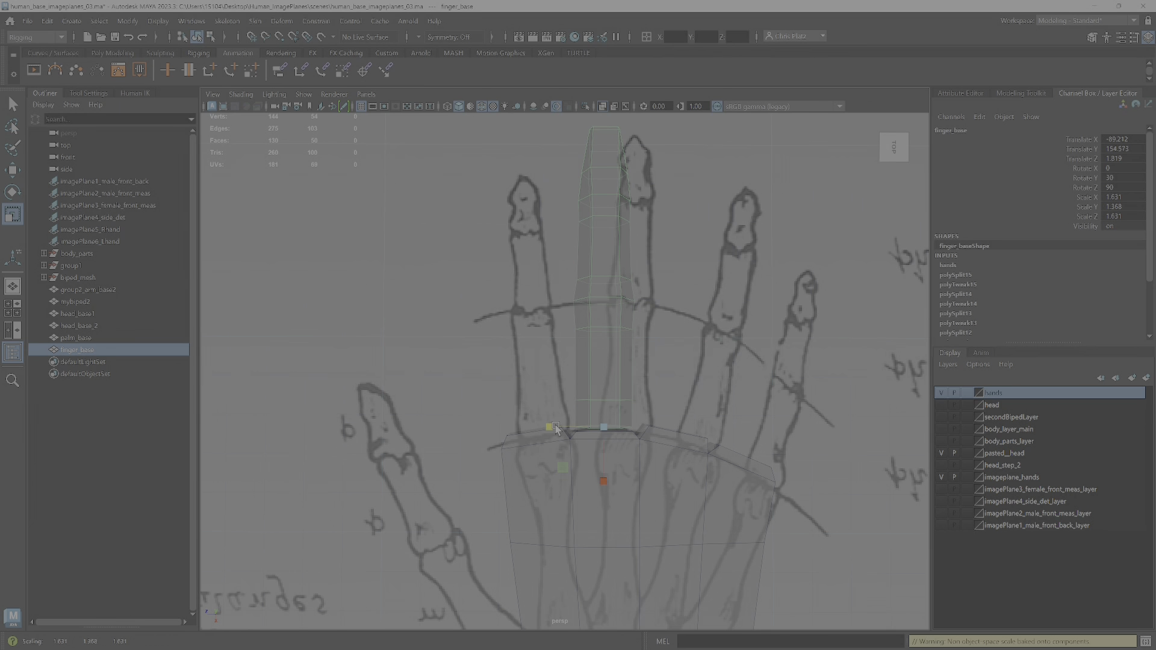
# - Duplicate the middle finger mesh and move the copy onto the palm's first column at the index finger
pyautogui.press('w')
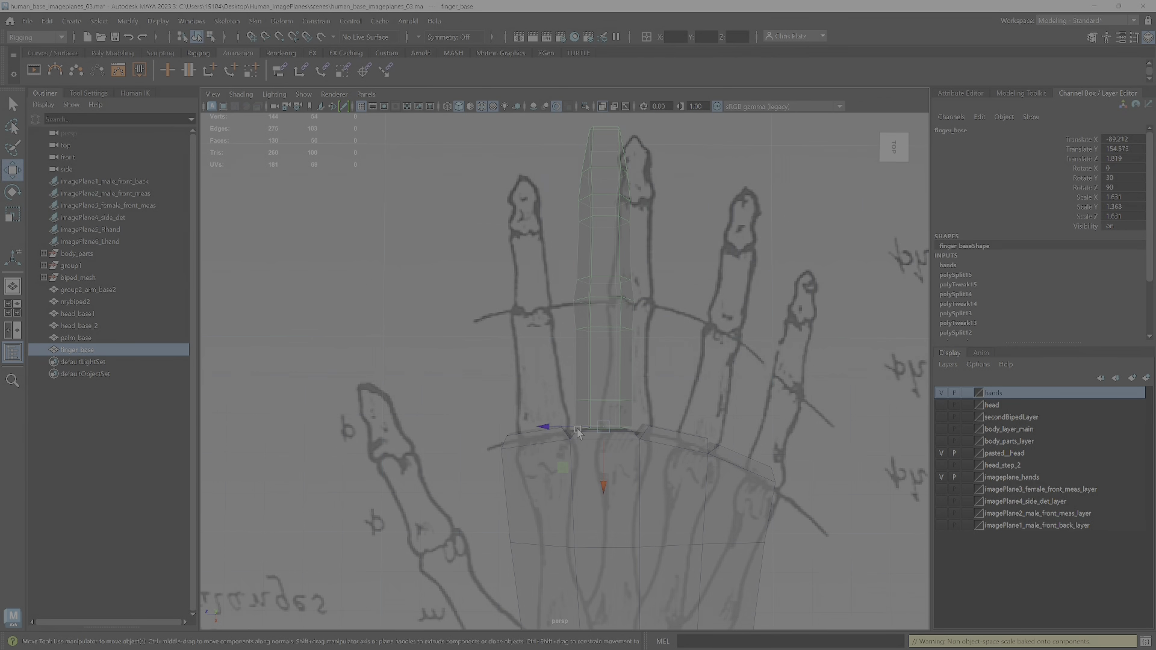
pyautogui.hotkey('ctrl', 'd')
pyautogui.moveTo(559, 472); pyautogui.dragTo(487, 476)
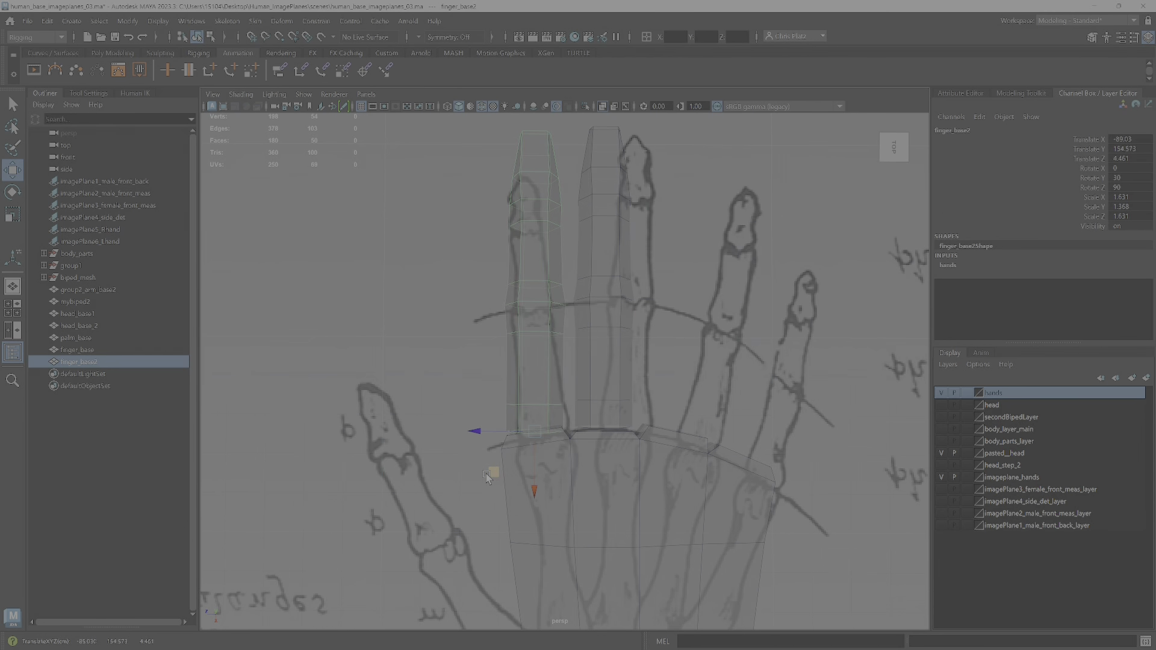
# - Set the rotation axis orientation to World and tilt the index finger copy outward
pyautogui.press('e')
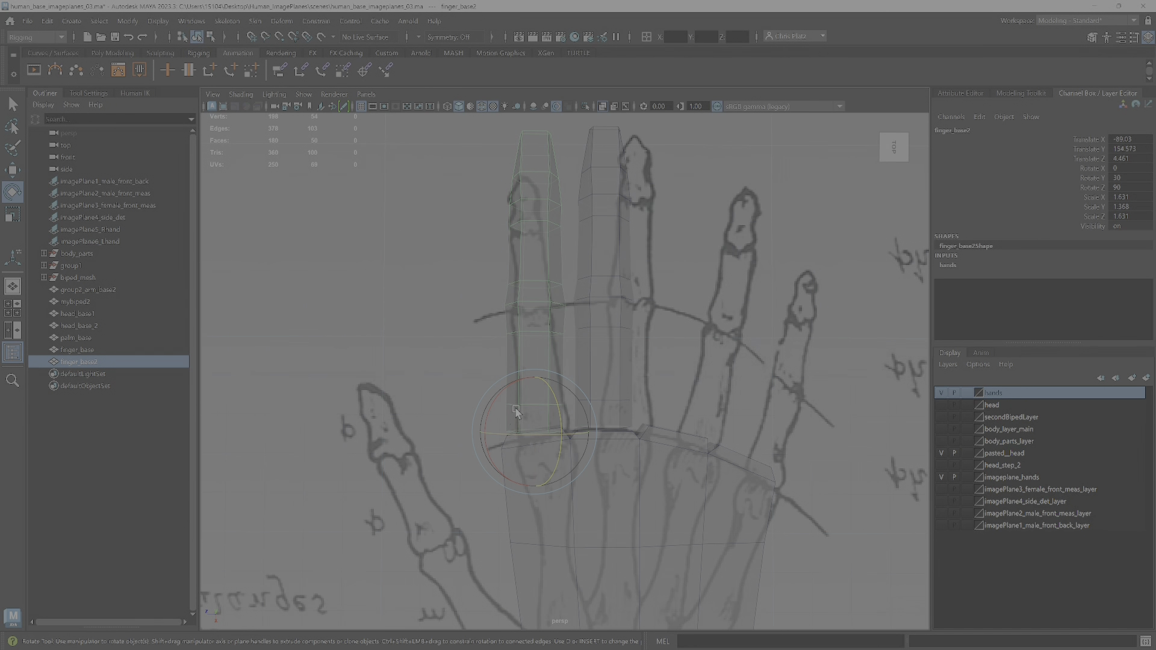
pyautogui.click(88, 94)
pyautogui.click(118, 140)
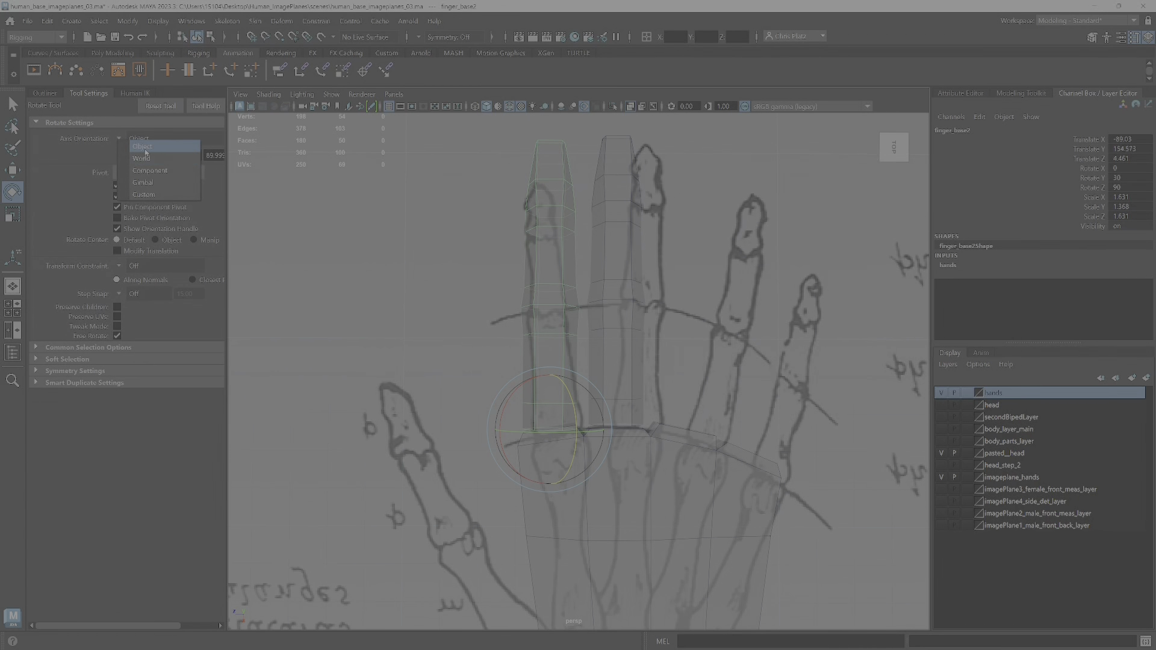
pyautogui.click(139, 150)
pyautogui.moveTo(591, 403); pyautogui.dragTo(588, 398)
# - Nudge the index finger copy over its palm column and scale it down slightly
pyautogui.press('w')
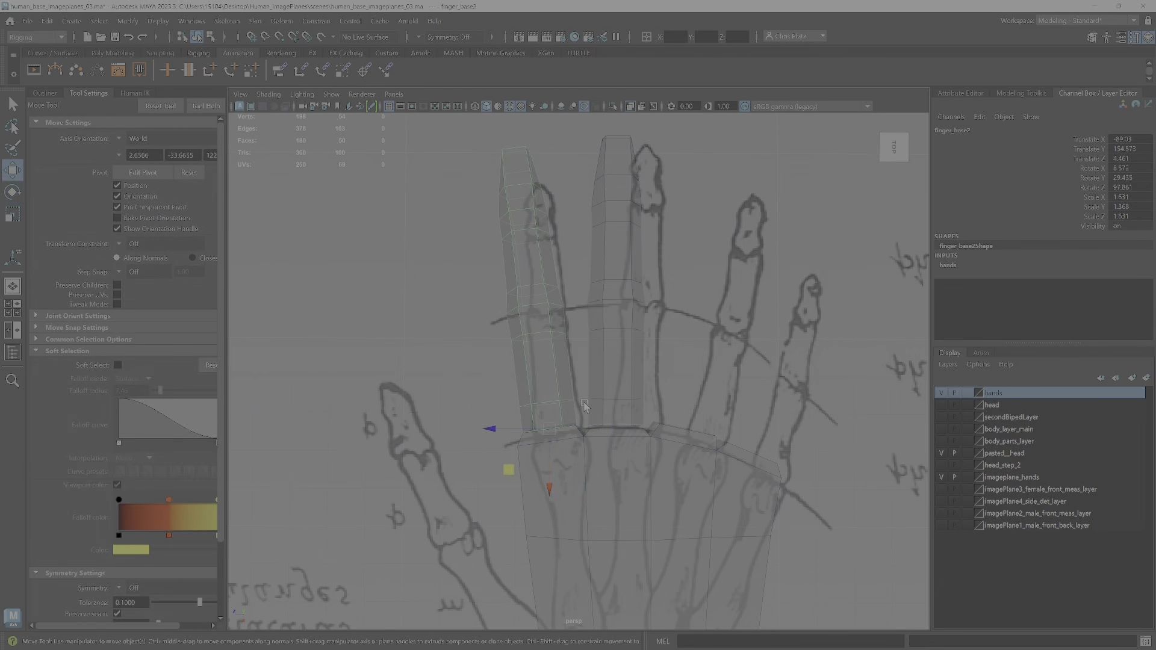
pyautogui.moveTo(522, 461); pyautogui.dragTo(506, 470)
pyautogui.press('r')
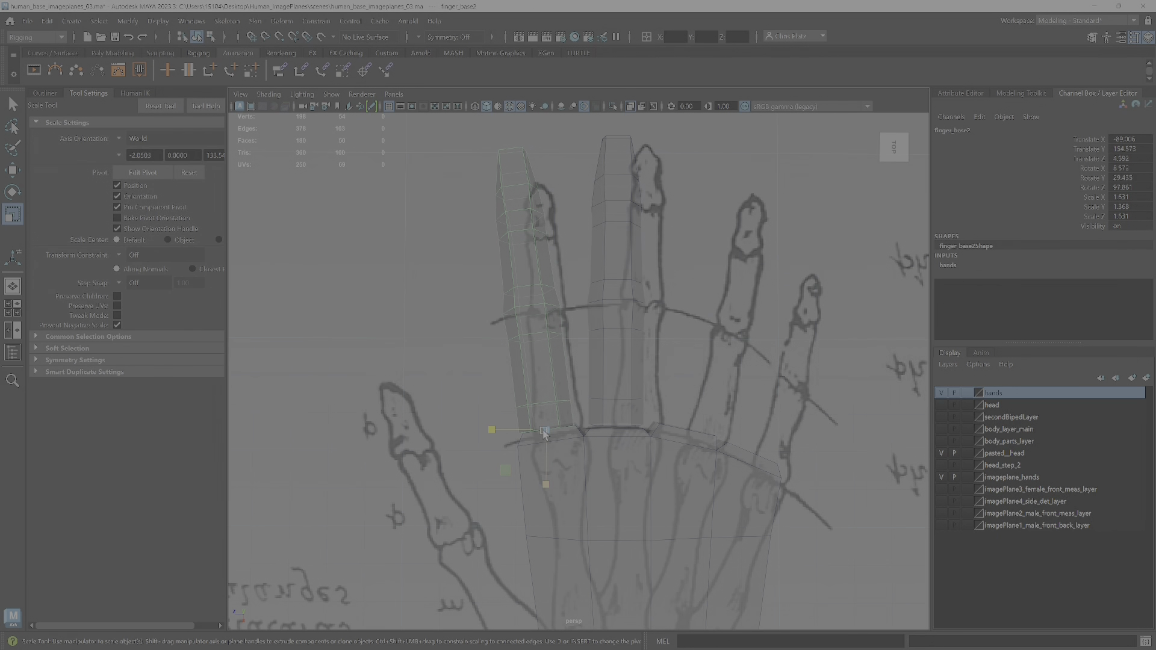
pyautogui.moveTo(547, 434); pyautogui.dragTo(527, 462)
# - Duplicate the middle finger mesh and move the copy onto the palm's third column for the ring finger
pyautogui.click(620, 365)
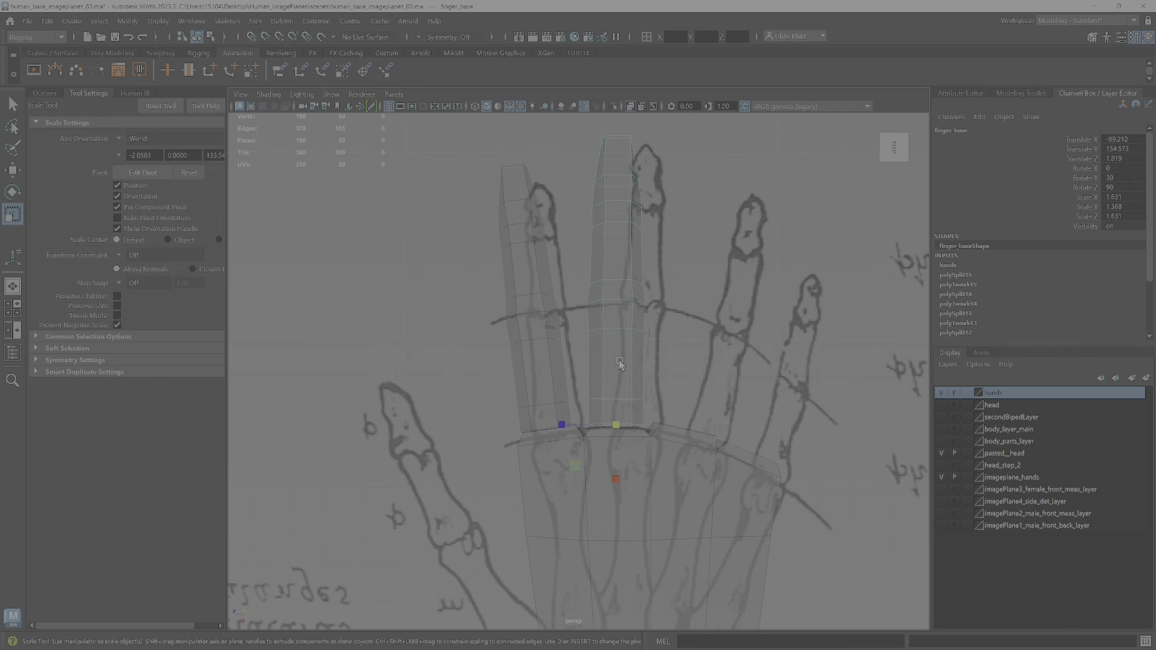
pyautogui.hotkey('ctrl', 'd')
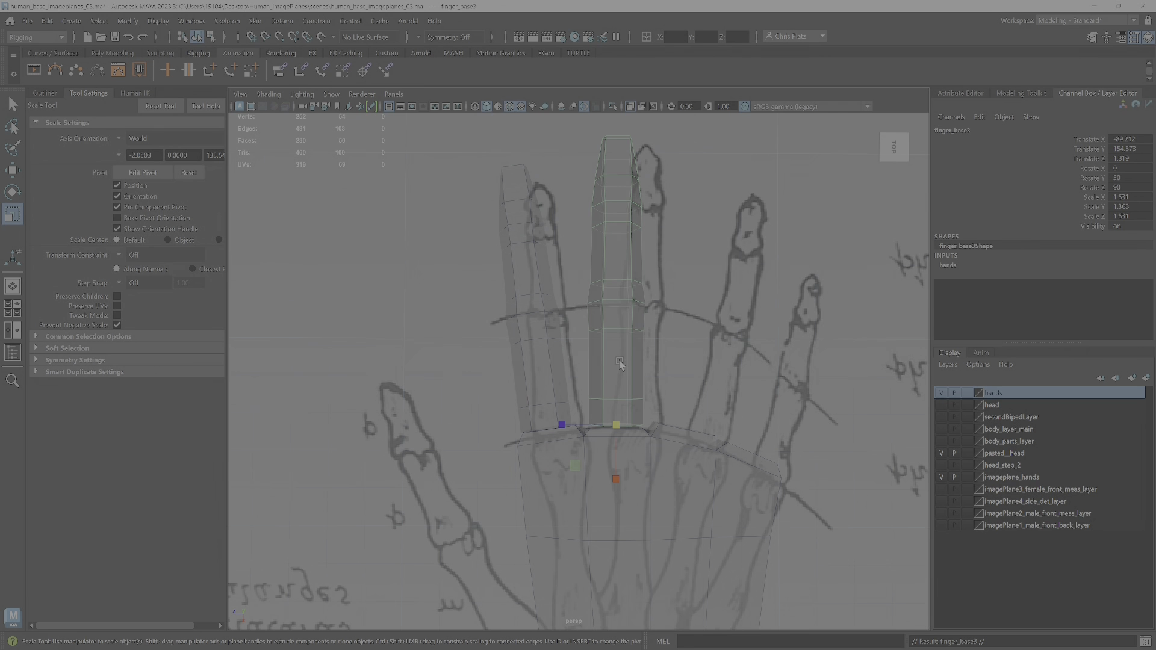
pyautogui.press('w')
pyautogui.moveTo(576, 468); pyautogui.dragTo(648, 477)
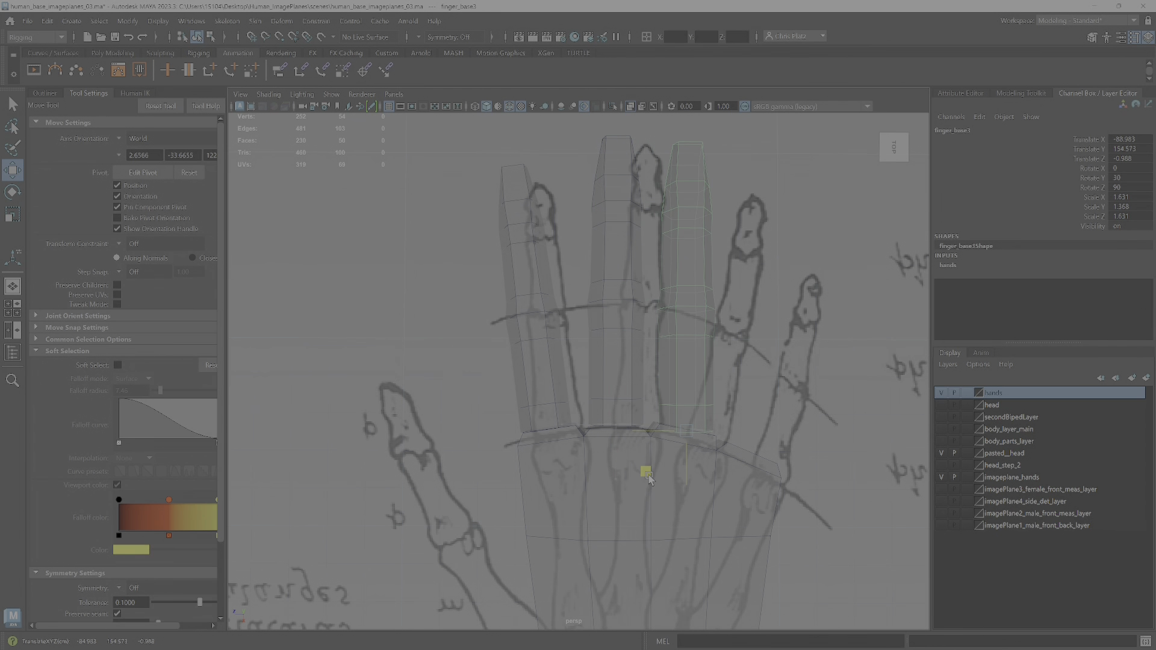
pyautogui.press('e')
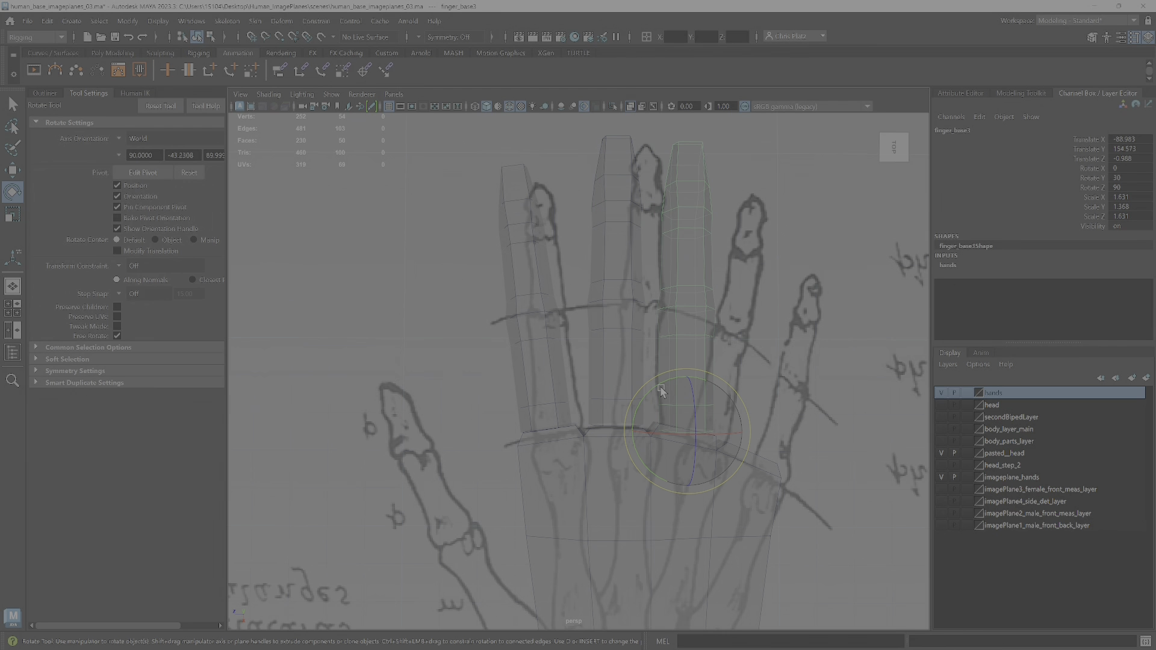
pyautogui.moveTo(661, 391); pyautogui.dragTo(681, 394)
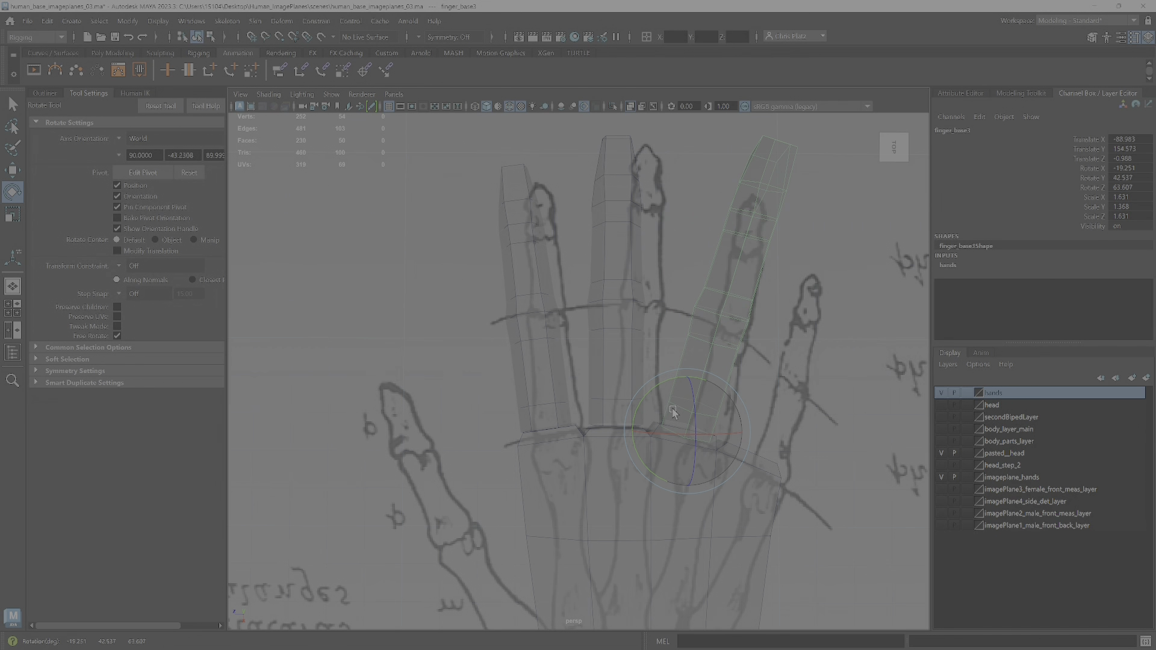
pyautogui.hotkey('ctrl', 'z')
# - Tilt the ring finger copy outward and scale it down uniformly to about 1.427 in X and Z
pyautogui.keyDown('alt'); pyautogui.moveTo(674, 435); pyautogui.dragTo(651, 463); pyautogui.keyUp('alt')
pyautogui.press('r')
pyautogui.press('e')
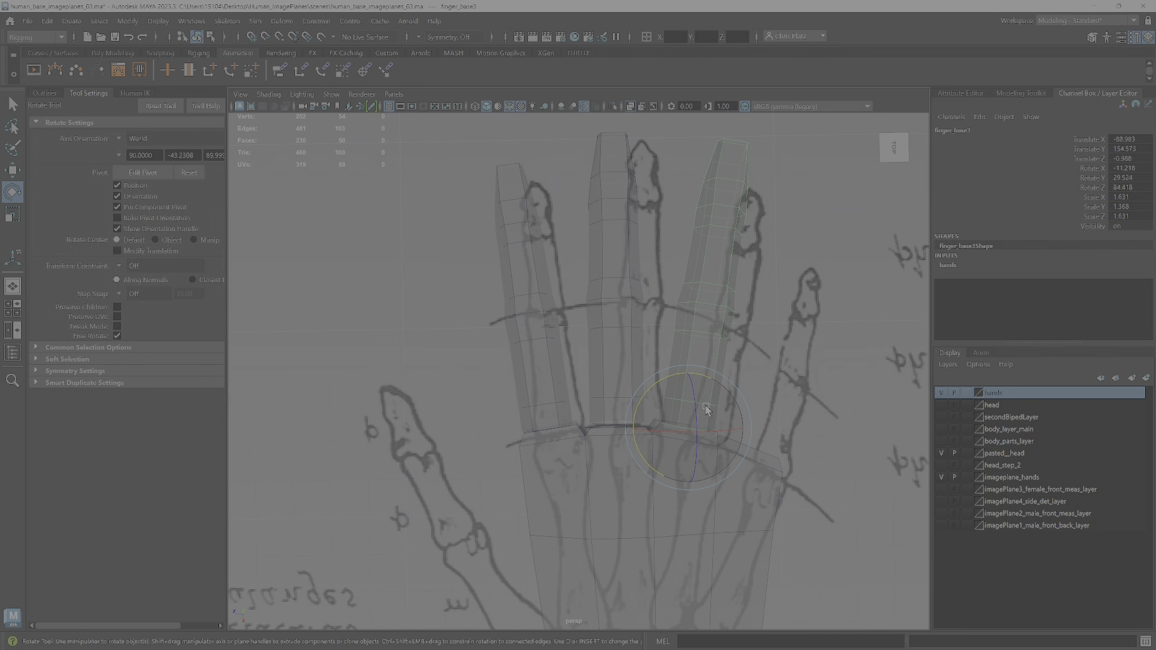
pyautogui.press('r')
pyautogui.moveTo(689, 433); pyautogui.dragTo(673, 446)
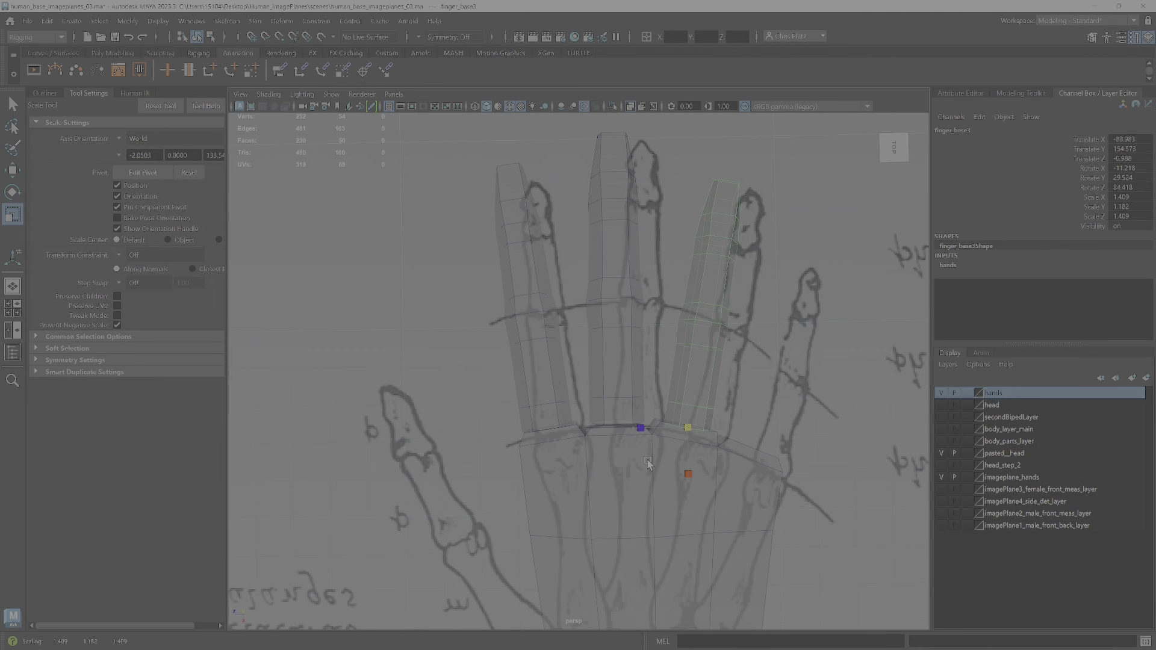
# - Duplicate the ring finger mesh and move the copy onto the palm's outermost column for the little finger
pyautogui.hotkey('ctrl', 'd')
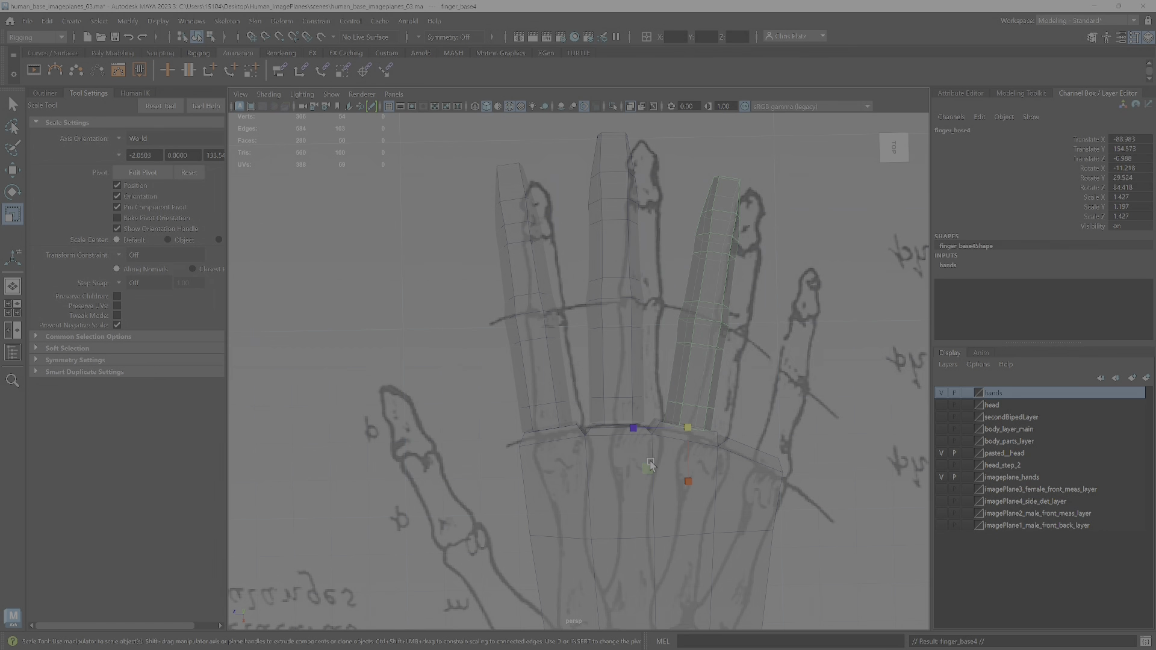
pyautogui.press('w')
pyautogui.moveTo(640, 475); pyautogui.dragTo(718, 500)
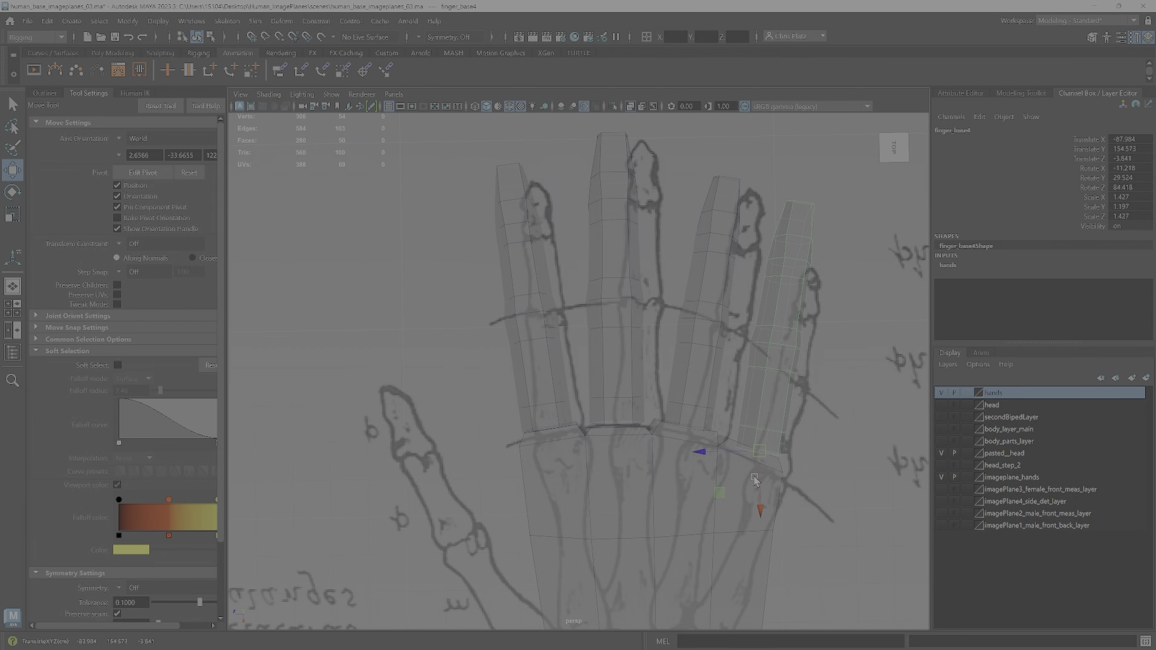
# - Tilt the little finger copy further outward and scale it down uniformly to about 1.11 in X and Z
pyautogui.press('e')
pyautogui.moveTo(729, 495); pyautogui.dragTo(715, 489)
pyautogui.press('r')
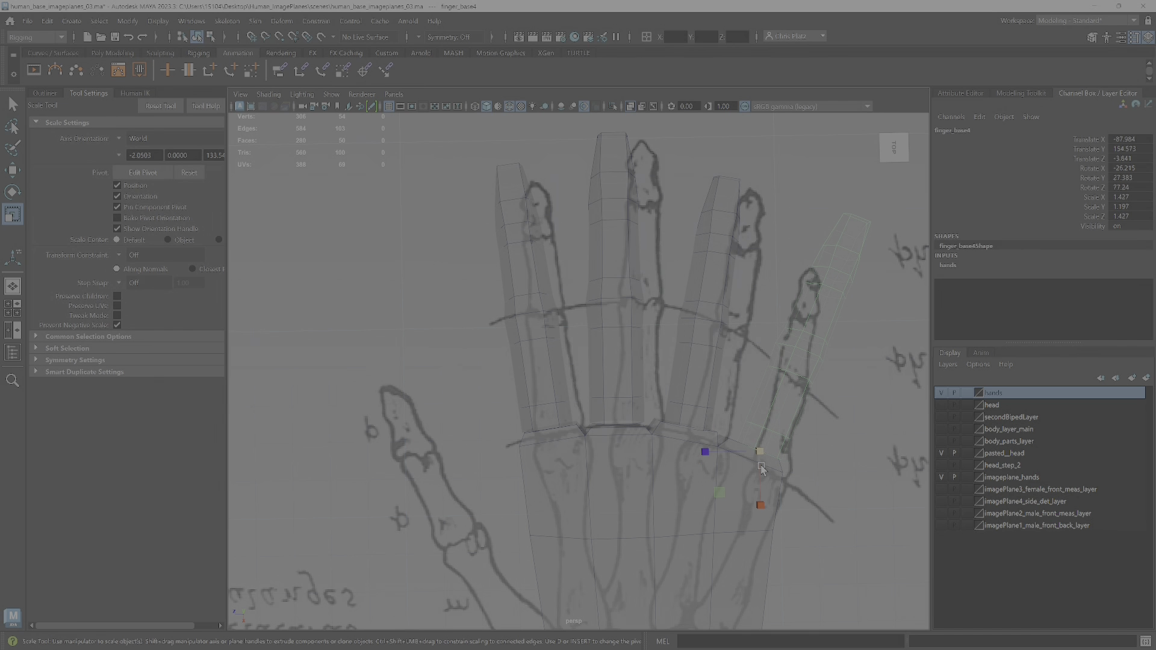
pyautogui.moveTo(761, 453); pyautogui.dragTo(575, 468)
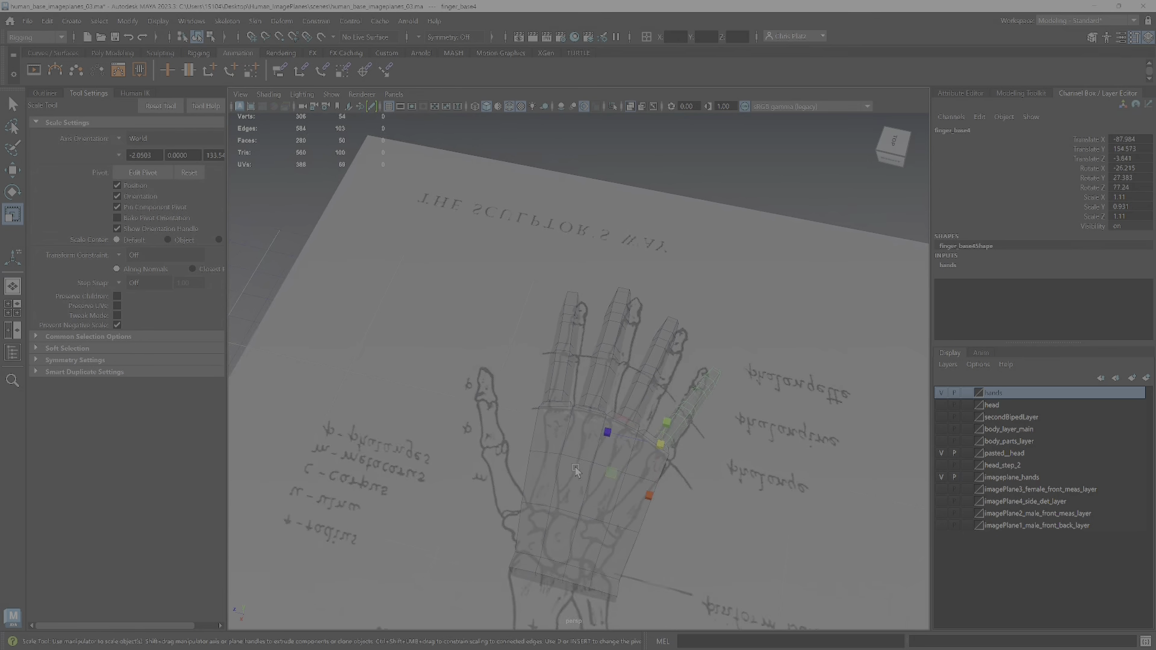
# - Duplicate the middle finger mesh and move the copy beside the wrist end of the palm for the thumb
pyautogui.keyDown('alt'); pyautogui.moveTo(649, 111); pyautogui.dragTo(644, 360); pyautogui.keyUp('alt')
pyautogui.click(643, 360)
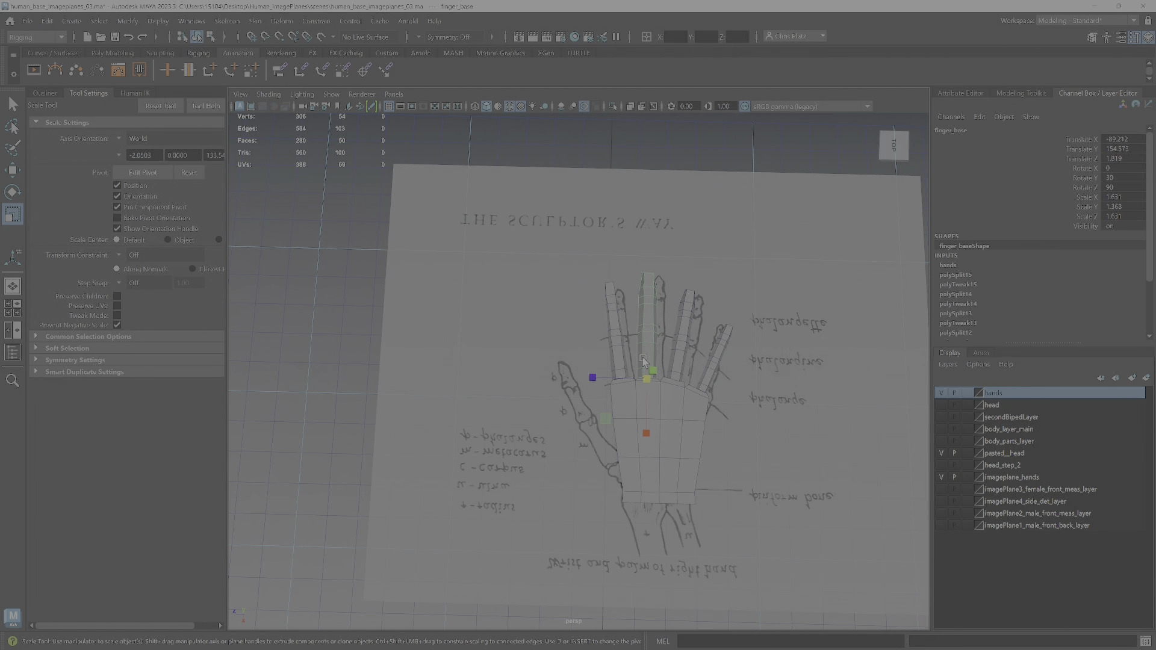
pyautogui.hotkey('ctrl', 'd')
pyautogui.press('w')
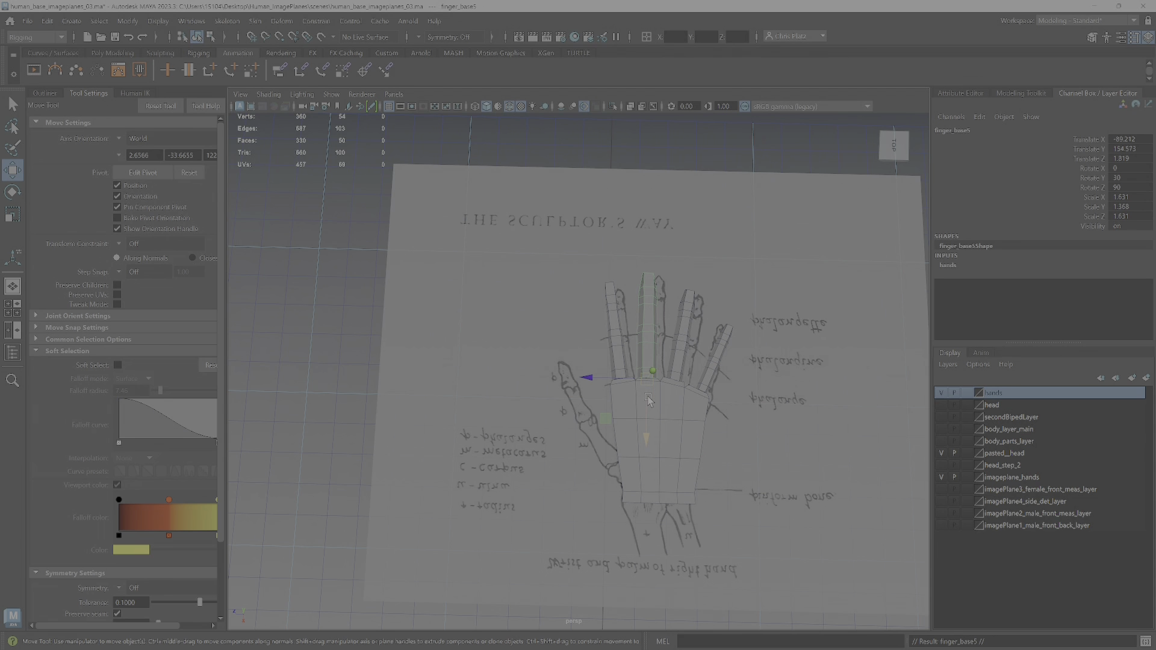
pyautogui.moveTo(602, 425); pyautogui.dragTo(573, 526)
# - Rotate the thumb copy outward toward the reference thumb and set its Rotate X to 45
pyautogui.press('e')
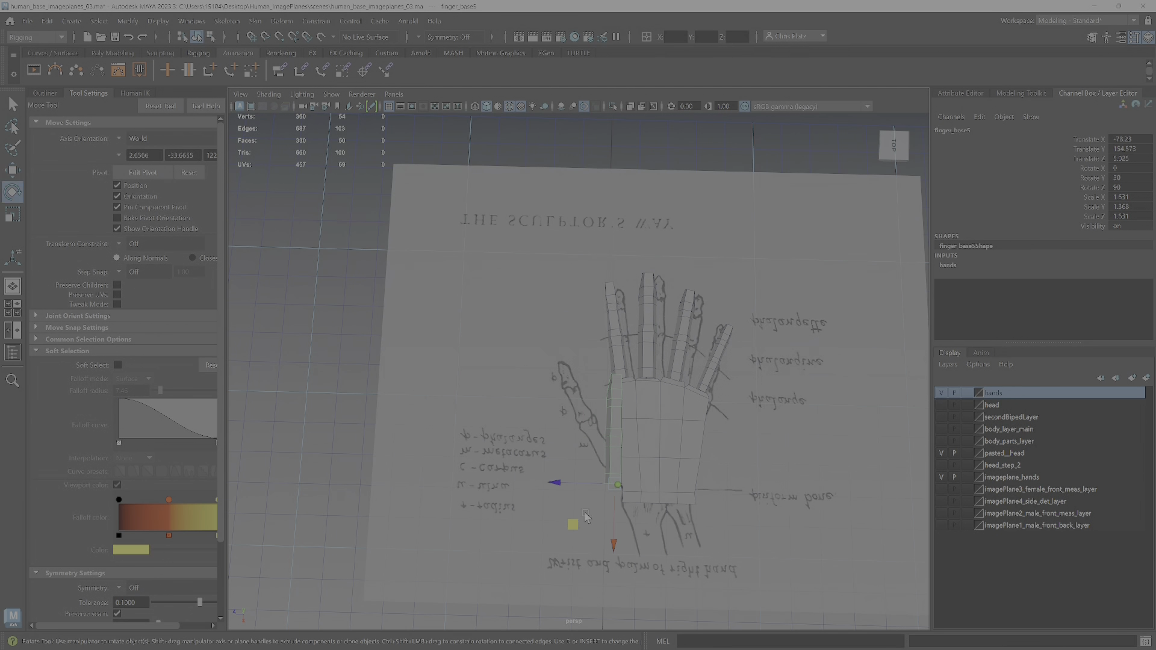
pyautogui.moveTo(604, 436); pyautogui.dragTo(558, 452)
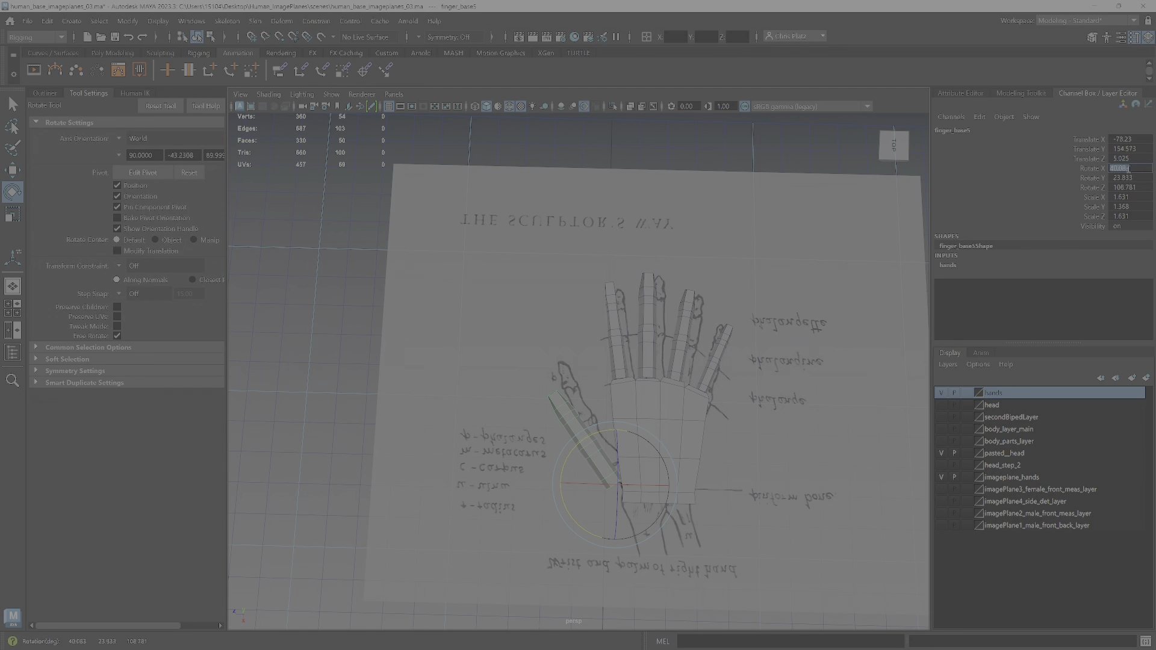
pyautogui.press('Return')
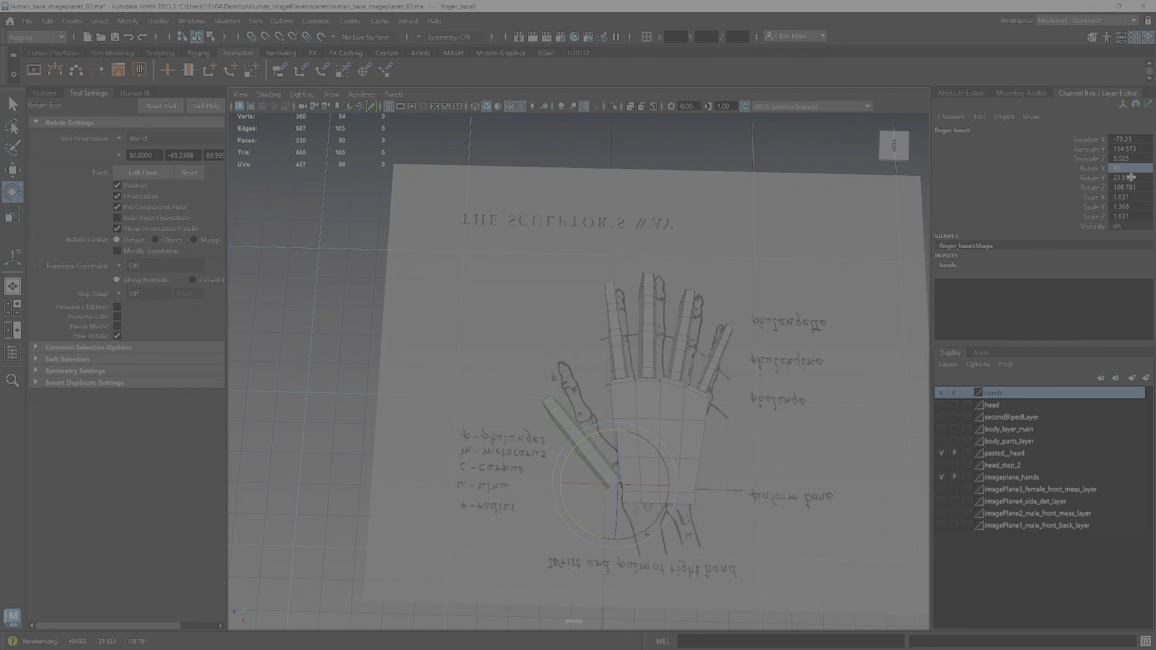
# - Undo the trial rotations of the thumb copy, including its earlier outward turn
pyautogui.click(607, 485)
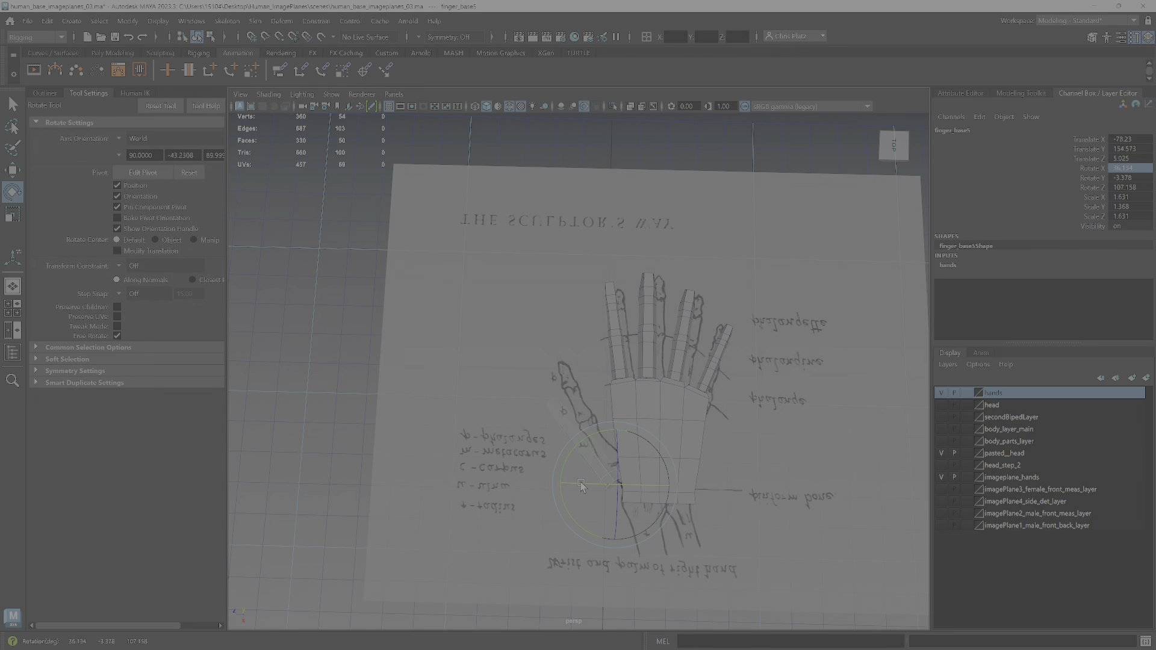
pyautogui.hotkey('ctrl', 'z')
pyautogui.keyDown('alt'); pyautogui.moveTo(592, 494); pyautogui.dragTo(686, 384); pyautogui.keyUp('alt')
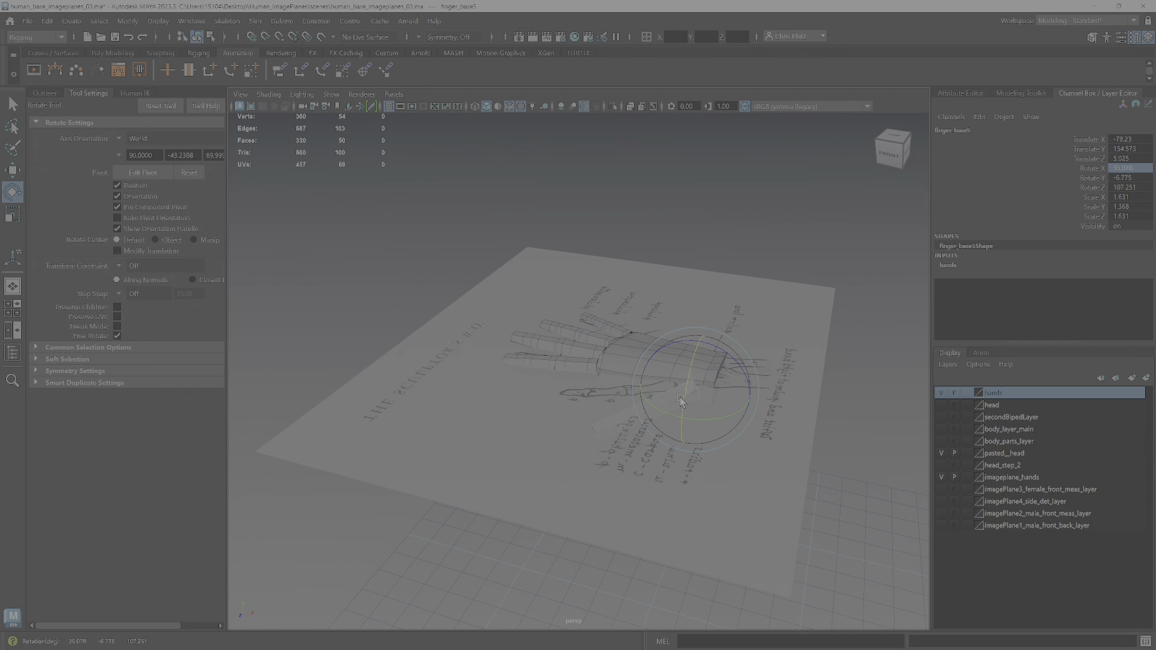
pyautogui.keyDown('alt'); pyautogui.moveTo(676, 426); pyautogui.dragTo(507, 418); pyautogui.keyUp('alt')
pyautogui.click(611, 407)
pyautogui.hotkey('ctrl', 'z')
pyautogui.hotkey('ctrl', 'z')
pyautogui.hotkey('ctrl', 'z')
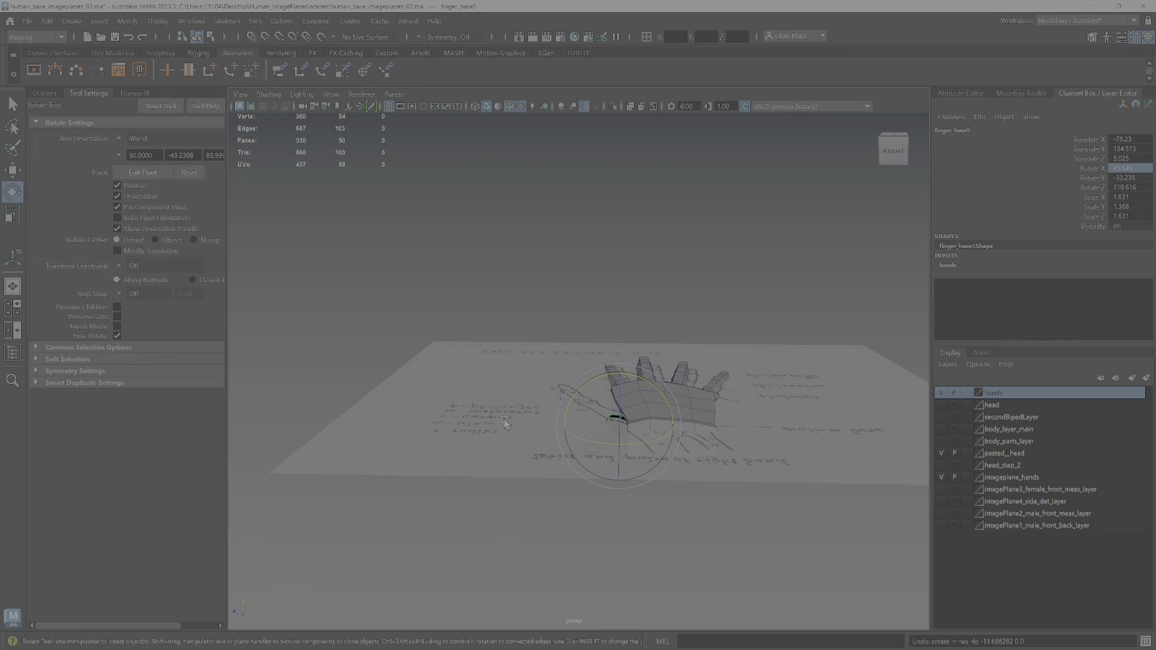
pyautogui.hotkey('ctrl', 'z')
# - Switch to the Modeling menu set and freeze the thumb copy's transformations
pyautogui.keyDown('alt'); pyautogui.moveTo(772, 331); pyautogui.dragTo(783, 473); pyautogui.keyUp('alt')
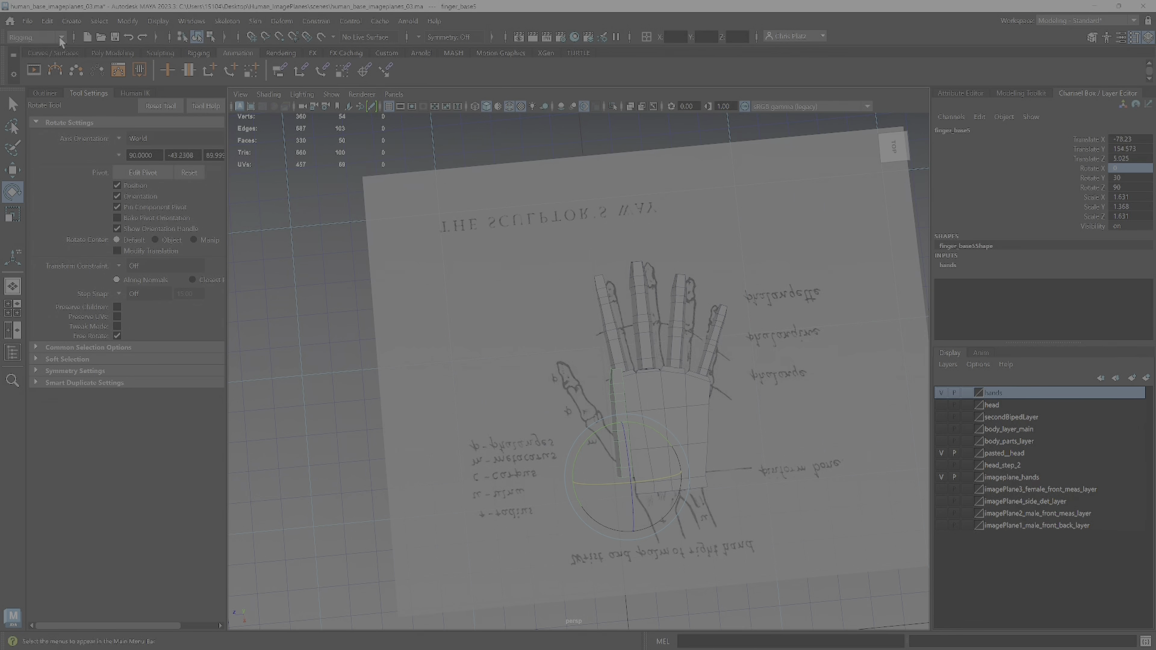
pyautogui.click(36, 38)
pyautogui.click(50, 55)
pyautogui.click(112, 54)
pyautogui.click(432, 70)
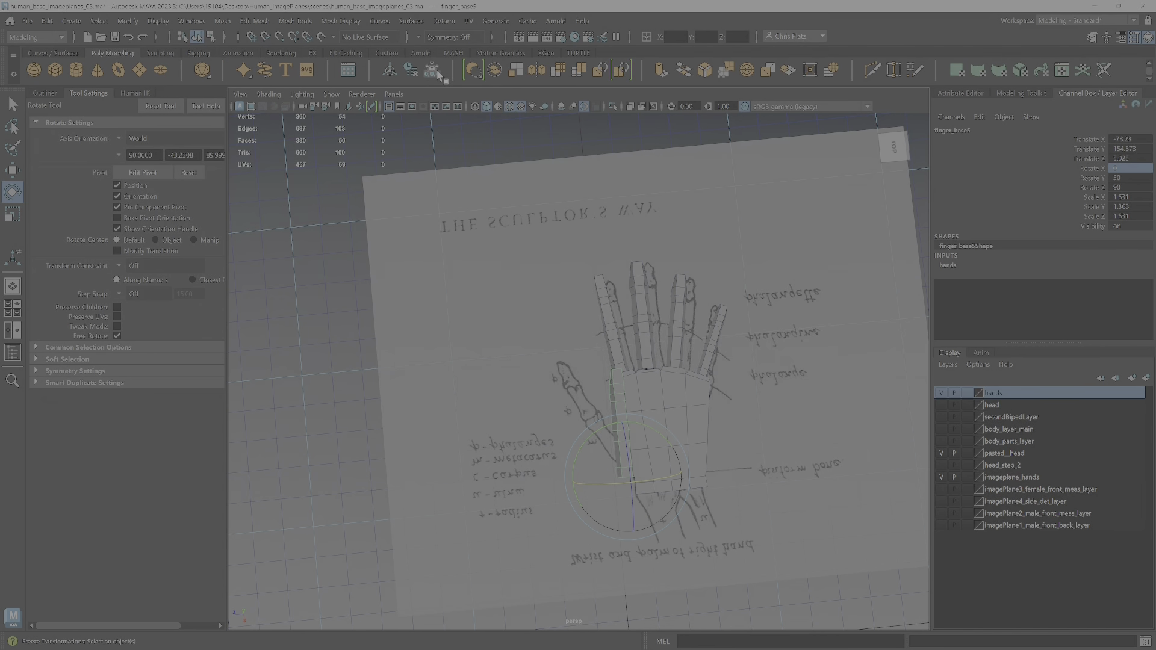
# - Rotate the thumb copy outward, set its Rotate X and Rotate Y to 45, and enter a new Rotate Z
pyautogui.keyDown('alt'); pyautogui.moveTo(678, 339); pyautogui.dragTo(687, 421); pyautogui.keyUp('alt')
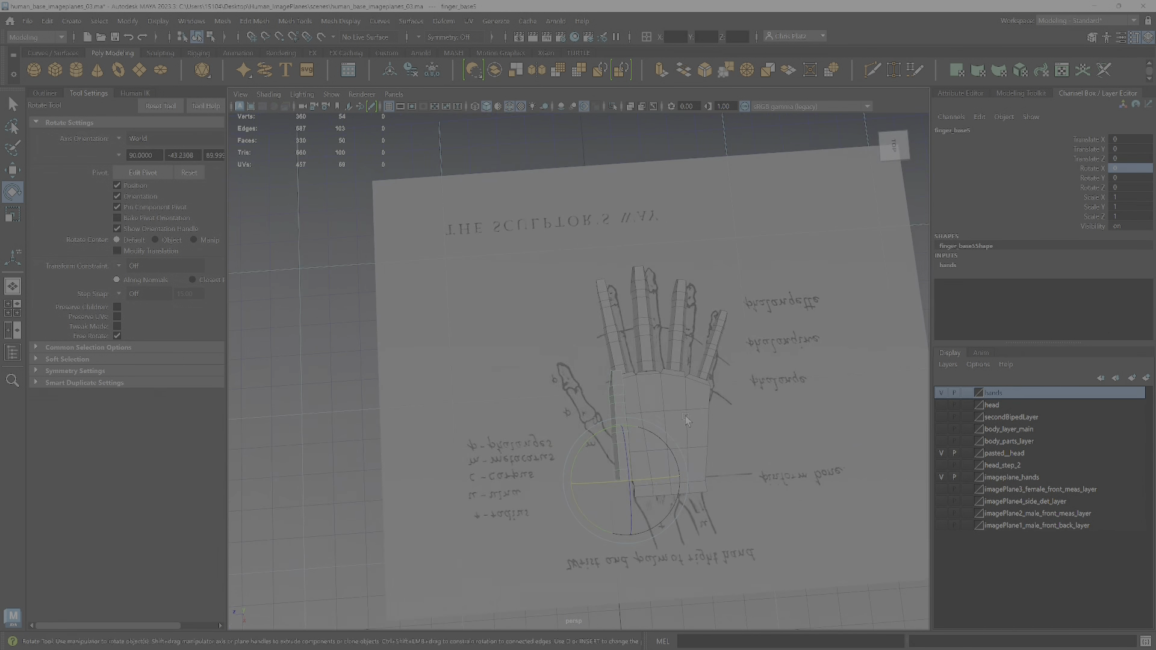
pyautogui.keyDown('alt'); pyautogui.moveTo(687, 421); pyautogui.dragTo(657, 433, button='right'); pyautogui.keyUp('alt')
pyautogui.keyDown('alt'); pyautogui.moveTo(658, 434); pyautogui.dragTo(604, 415); pyautogui.keyUp('alt')
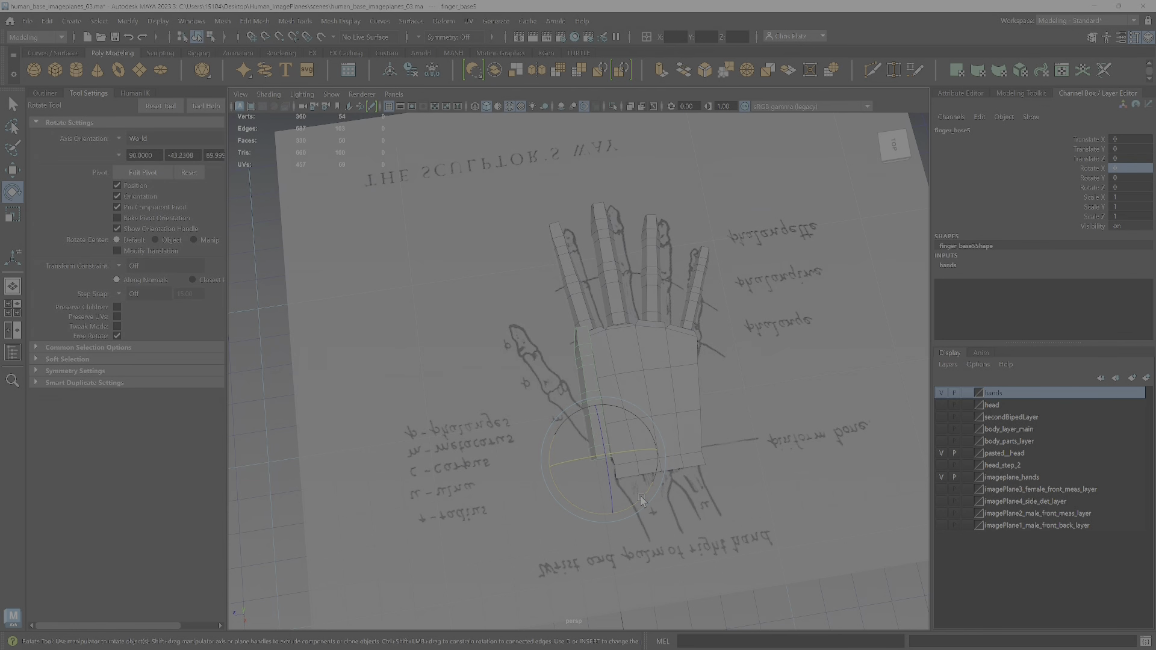
pyautogui.moveTo(642, 500); pyautogui.dragTo(679, 470)
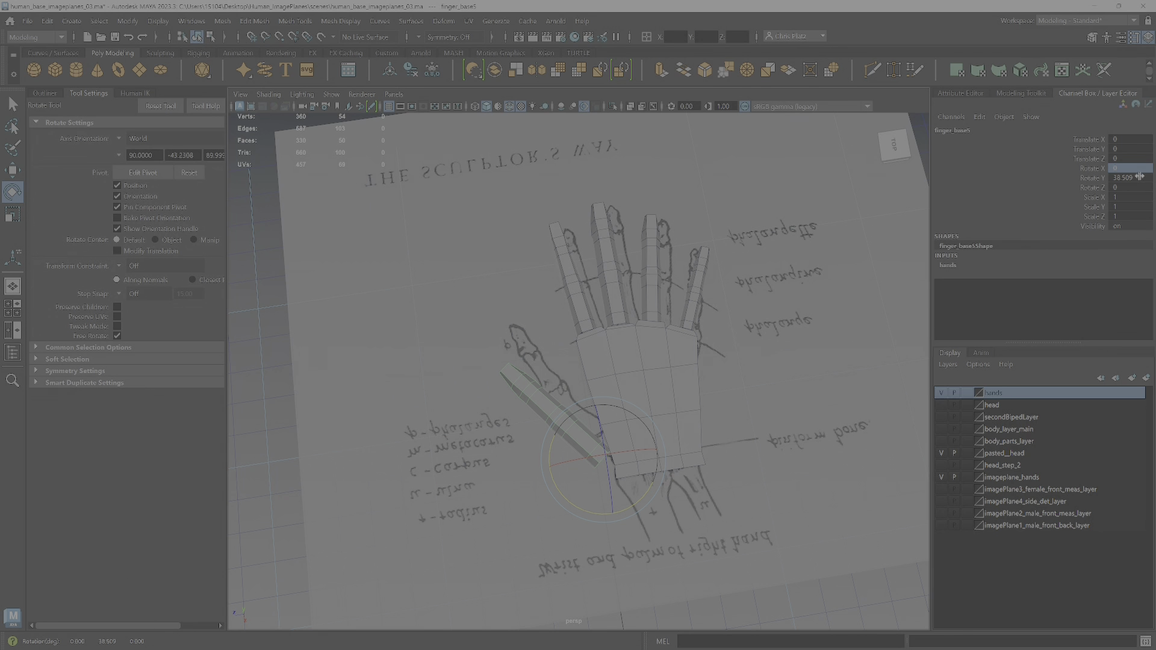
pyautogui.doubleClick(1132, 178)
pyautogui.click(1130, 169)
pyautogui.write('45')
pyautogui.click(1130, 187)
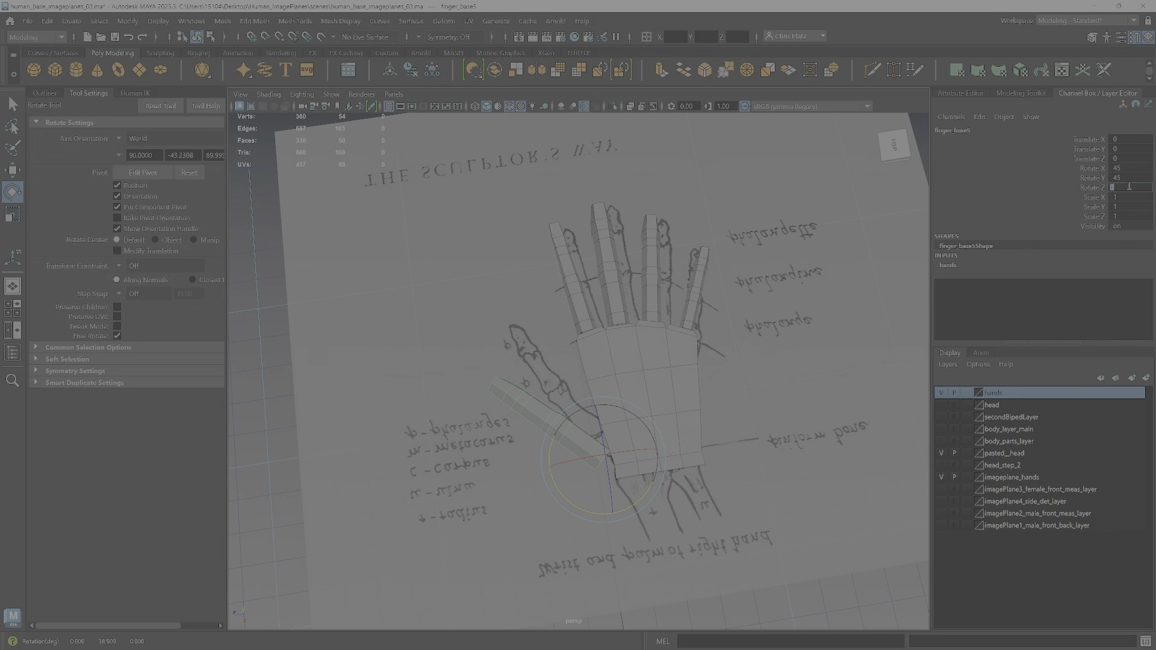
pyautogui.press('Return')
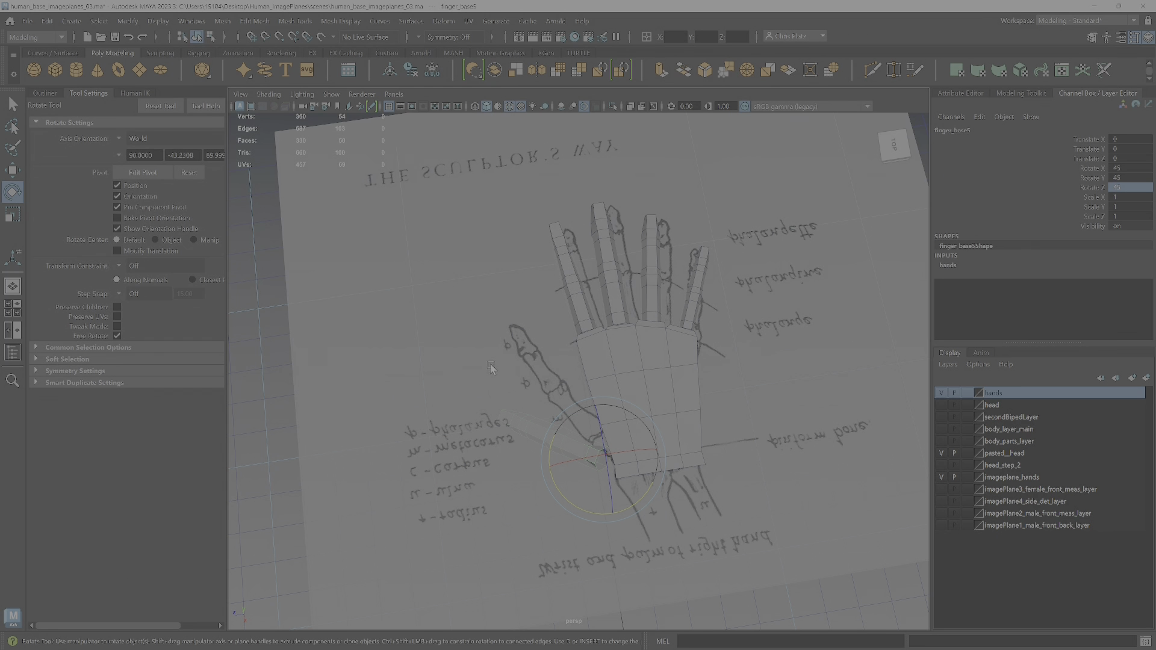
# - Set the Scale tool's axis orientation to Object and scale the thumb copy to about 0.95 in X and 1.29 in Y and Z
pyautogui.keyDown('alt'); pyautogui.moveTo(493, 367); pyautogui.dragTo(663, 422); pyautogui.keyUp('alt')
pyautogui.press('r')
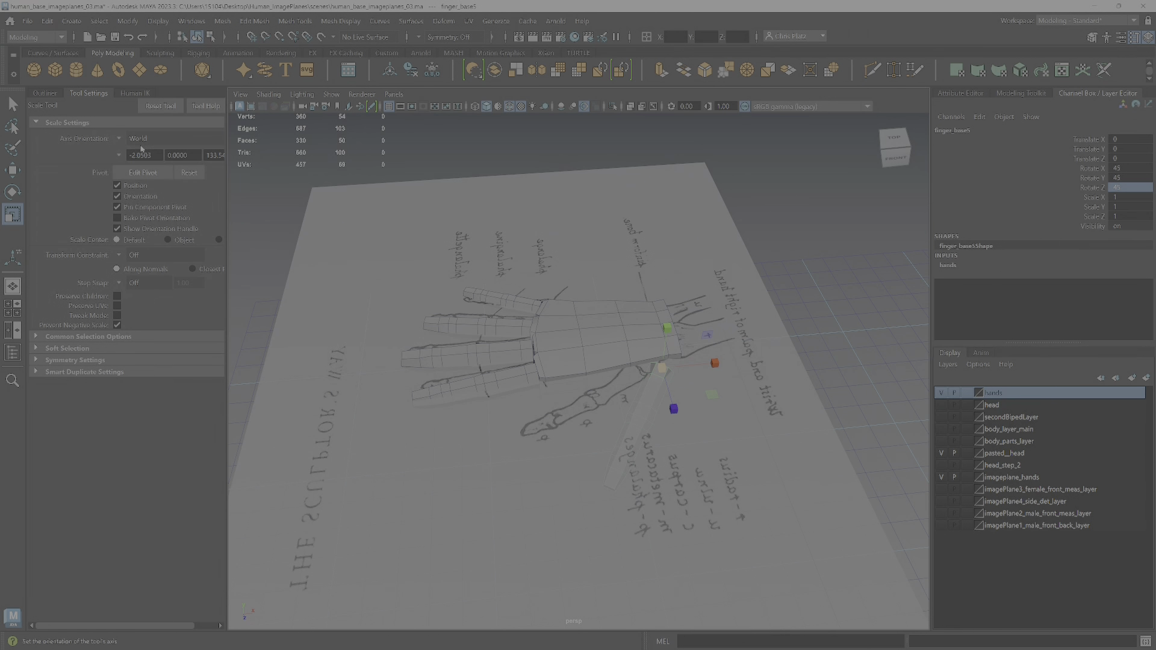
pyautogui.click(119, 142)
pyautogui.click(145, 147)
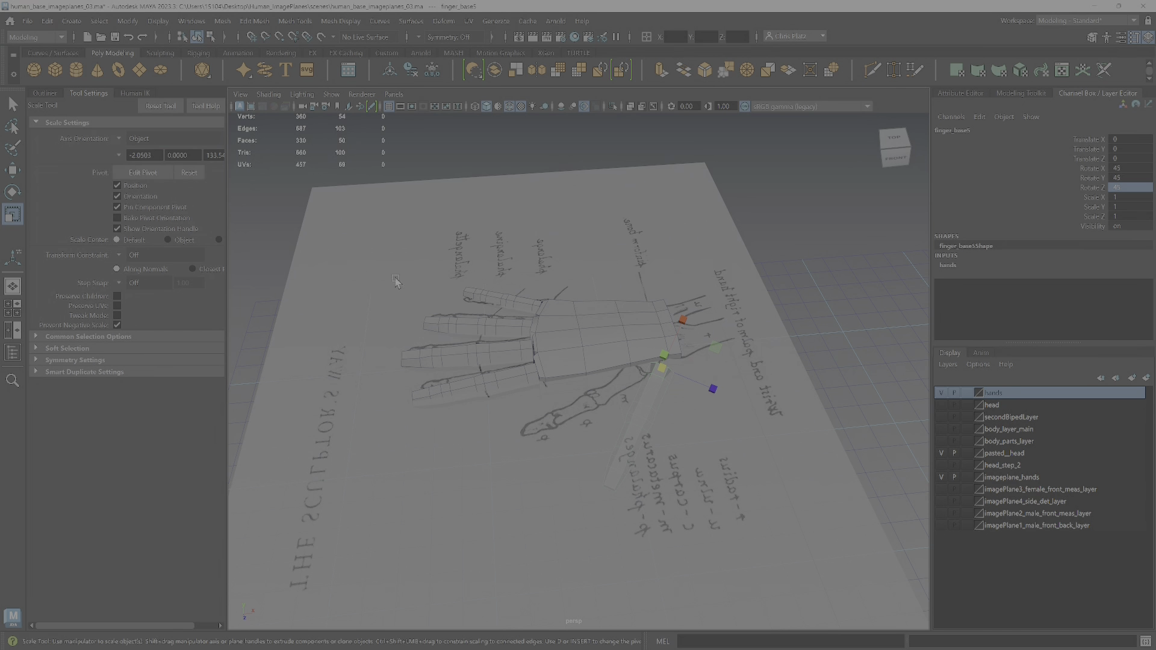
pyautogui.keyDown('alt'); pyautogui.moveTo(530, 385); pyautogui.dragTo(561, 392); pyautogui.keyUp('alt')
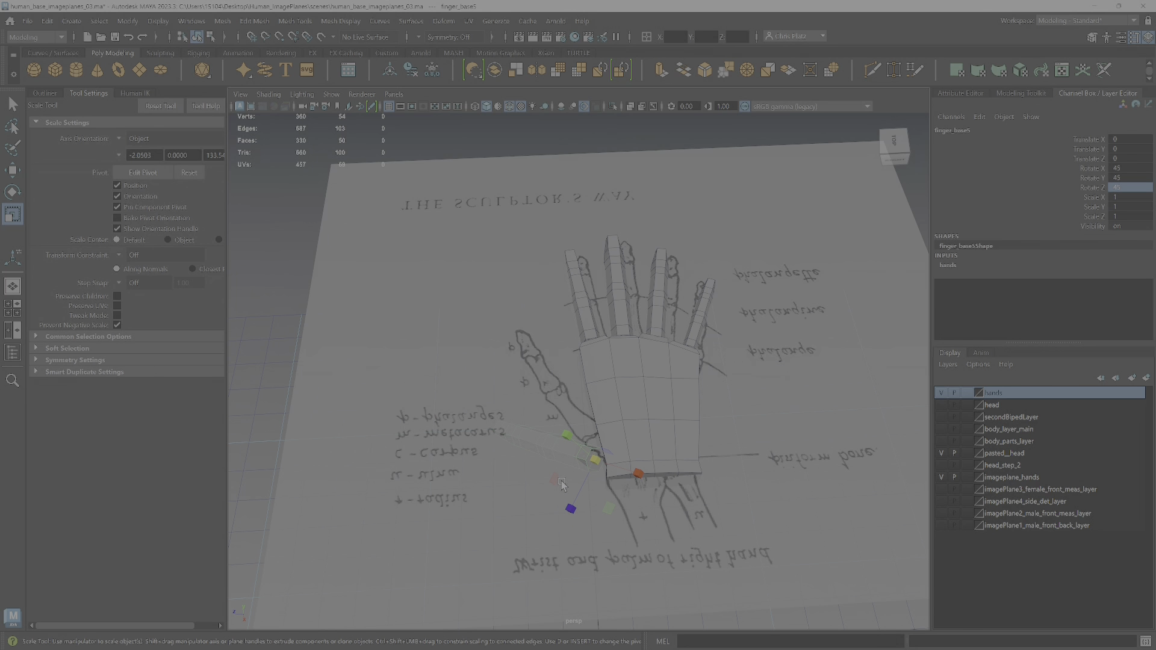
pyautogui.moveTo(561, 485); pyautogui.dragTo(542, 481)
pyautogui.keyDown('alt'); pyautogui.moveTo(542, 481); pyautogui.dragTo(565, 497); pyautogui.keyUp('alt')
pyautogui.moveTo(651, 479); pyautogui.dragTo(646, 479)
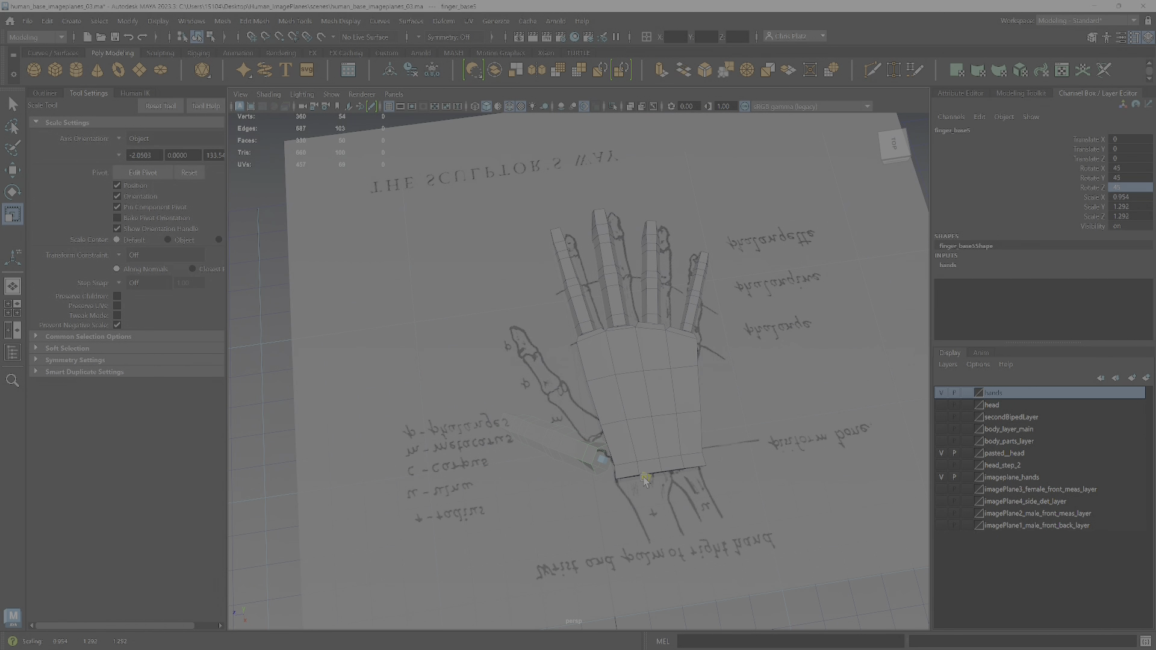
# - Rotate the thumb copy toward the reference thumb and move it to about -1.73 in X and 0.4 in Z
pyautogui.keyDown('alt'); pyautogui.moveTo(583, 511); pyautogui.dragTo(593, 424); pyautogui.keyUp('alt')
pyautogui.press('e')
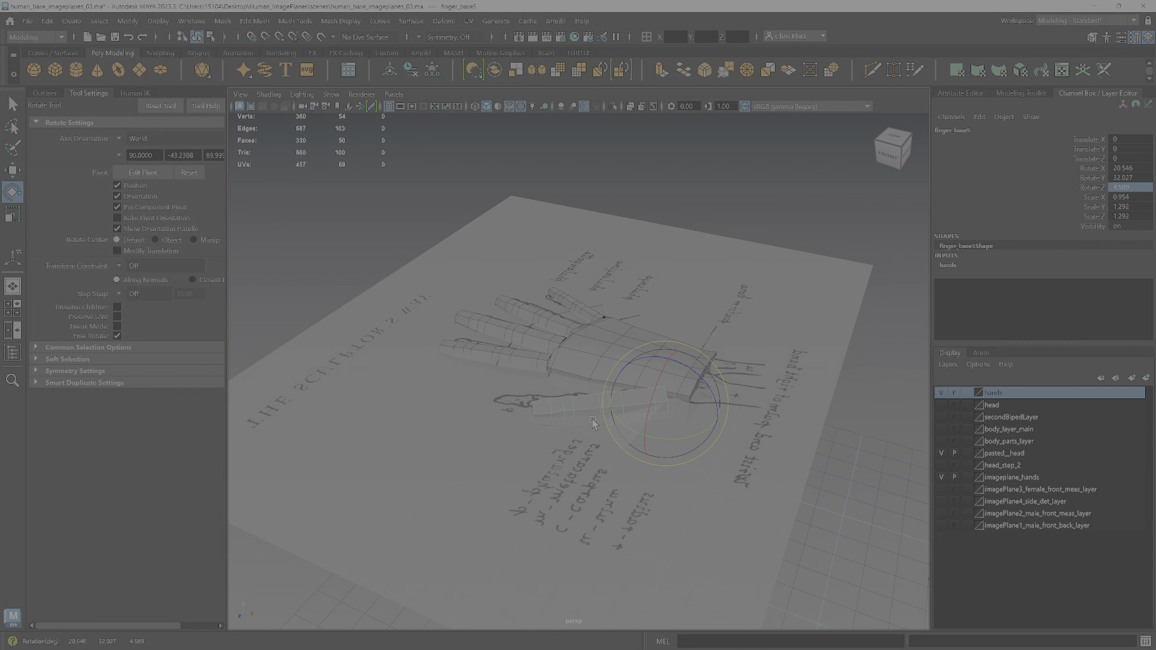
pyautogui.keyDown('alt'); pyautogui.moveTo(660, 470); pyautogui.dragTo(631, 456); pyautogui.keyUp('alt')
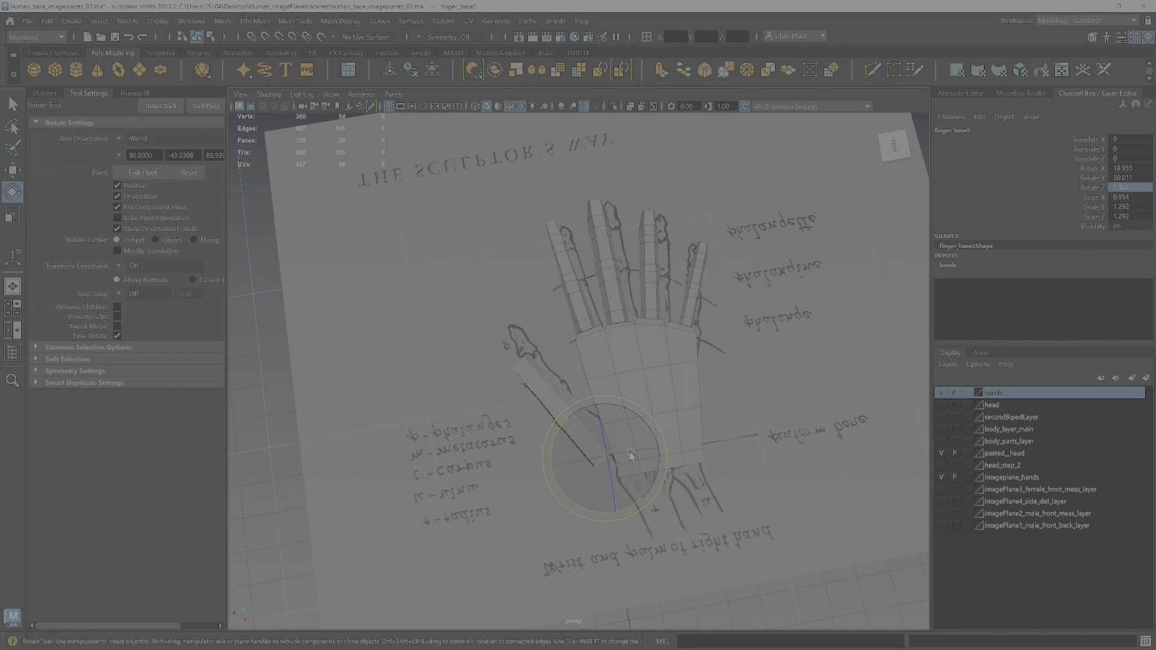
pyautogui.press('w')
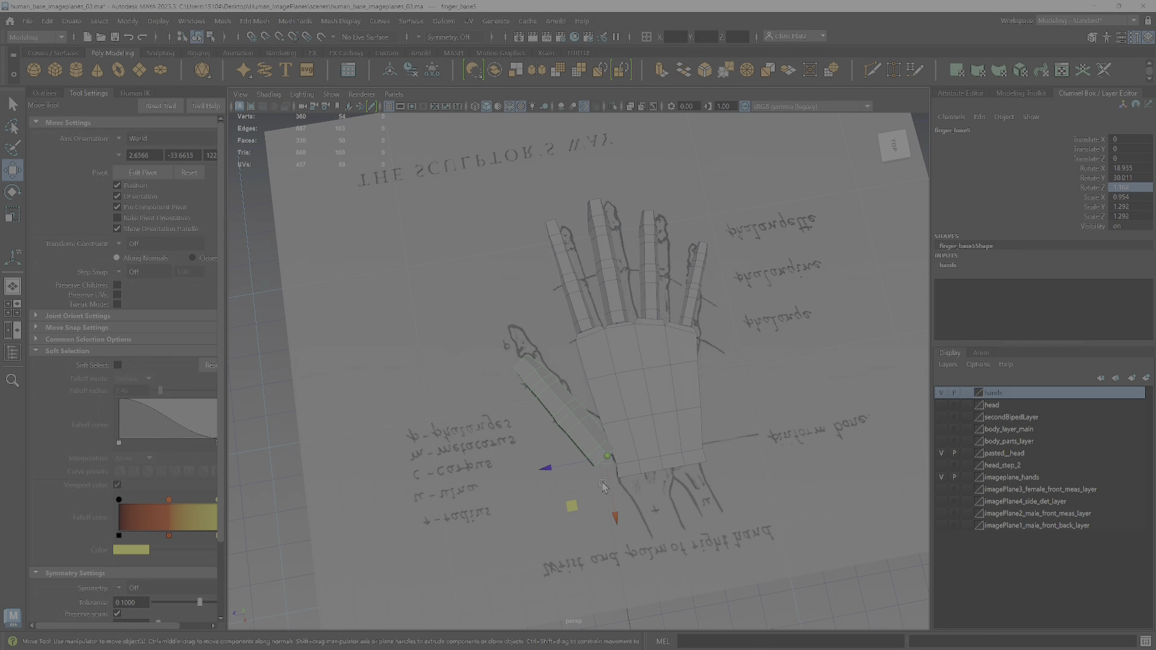
pyautogui.moveTo(571, 507)
pyautogui.mouseDown()
pyautogui.moveTo(513, 517)
pyautogui.moveTo(558, 480)
pyautogui.moveTo(499, 512)
pyautogui.moveTo(541, 482)
pyautogui.moveTo(562, 491)
pyautogui.mouseUp()
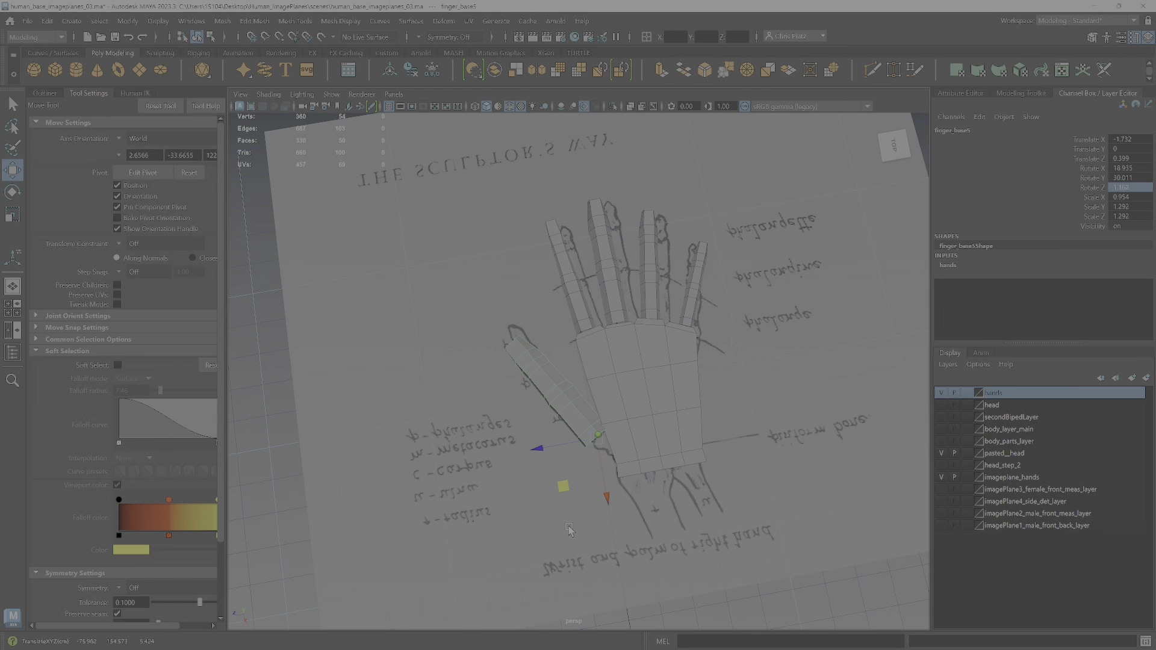
pyautogui.keyDown('alt'); pyautogui.moveTo(554, 532); pyautogui.dragTo(637, 530); pyautogui.keyUp('alt')
# - Select the palm and turn on X-Ray display to compare the hand meshes with the bones in the reference drawing
pyautogui.click(727, 414)
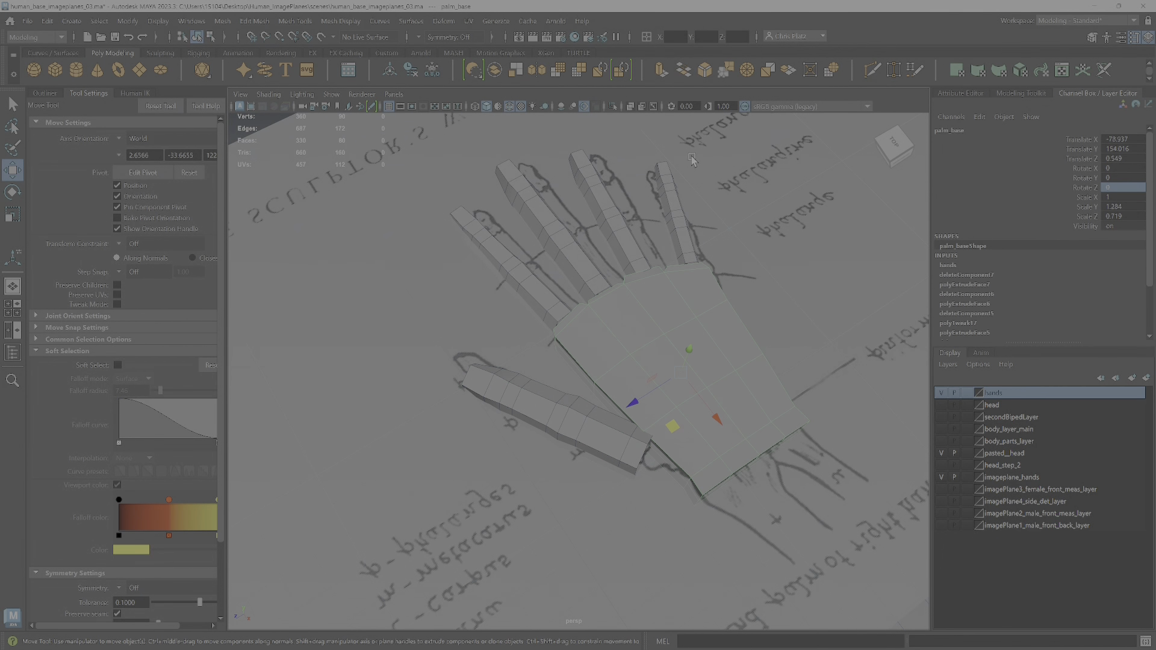
pyautogui.click(630, 107)
pyautogui.moveTo(681, 336)
pyautogui.keyDown('alt'); pyautogui.mouseDown()
pyautogui.moveTo(697, 384)
pyautogui.moveTo(668, 384)
pyautogui.mouseUp(); pyautogui.keyUp('alt')
pyautogui.keyDown('alt'); pyautogui.moveTo(630, 489); pyautogui.dragTo(653, 510, button='right'); pyautogui.keyUp('alt')
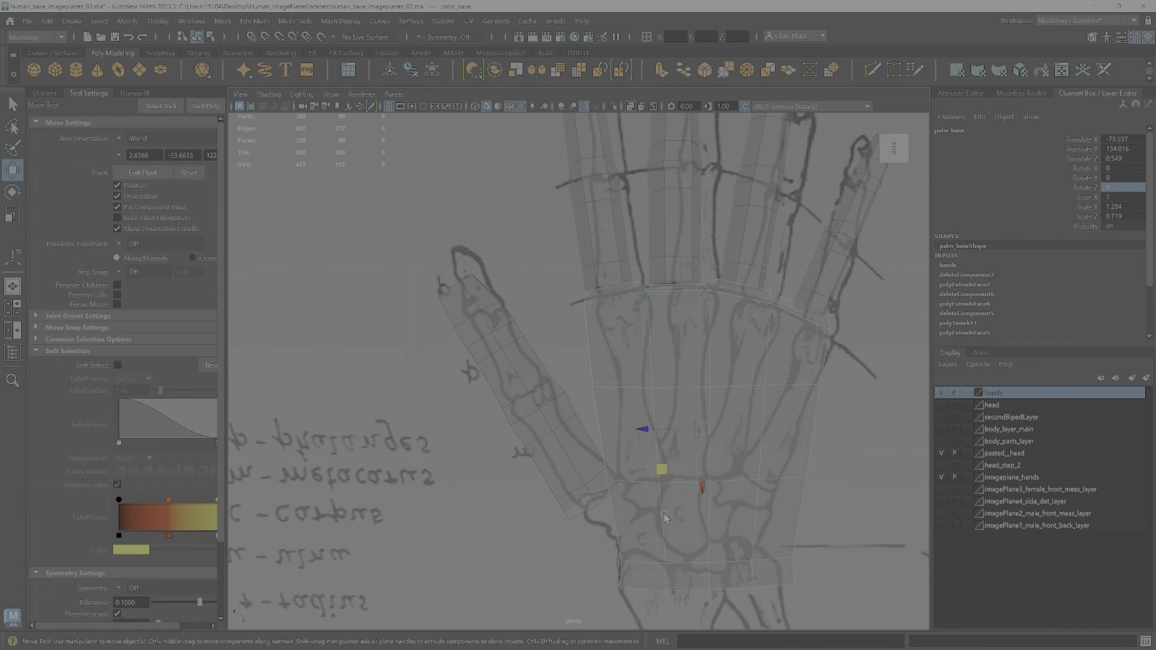
pyautogui.keyDown('alt'); pyautogui.moveTo(653, 510); pyautogui.dragTo(622, 448, button='middle'); pyautogui.keyUp('alt')
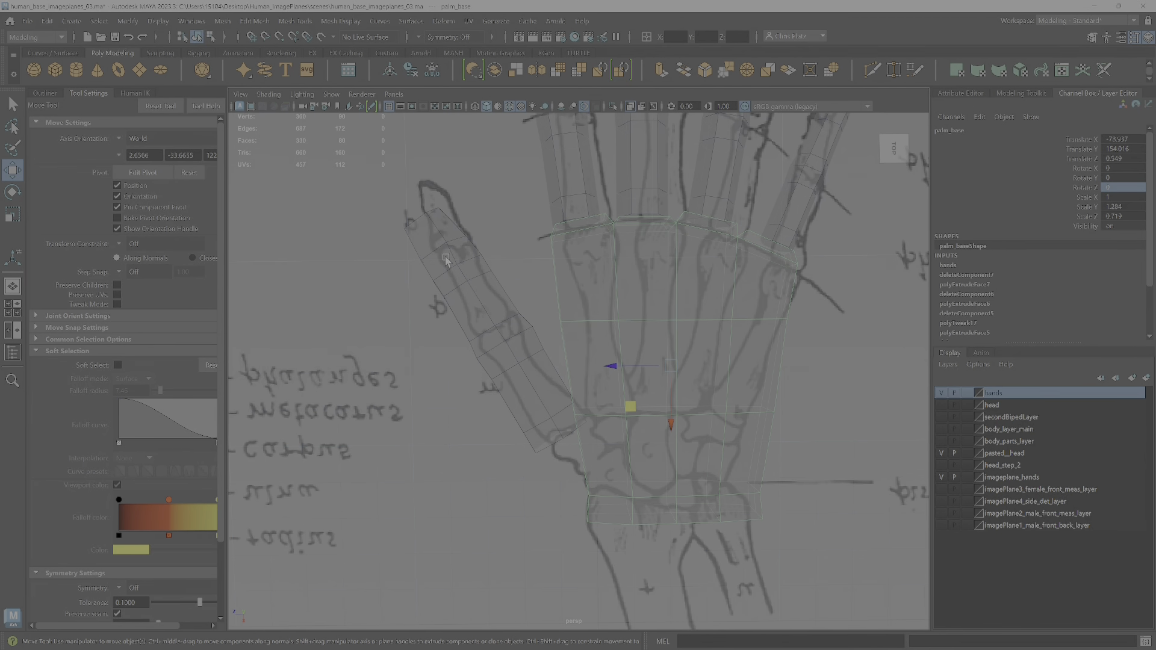
pyautogui.keyDown('alt'); pyautogui.moveTo(528, 458); pyautogui.dragTo(550, 415); pyautogui.keyUp('alt')
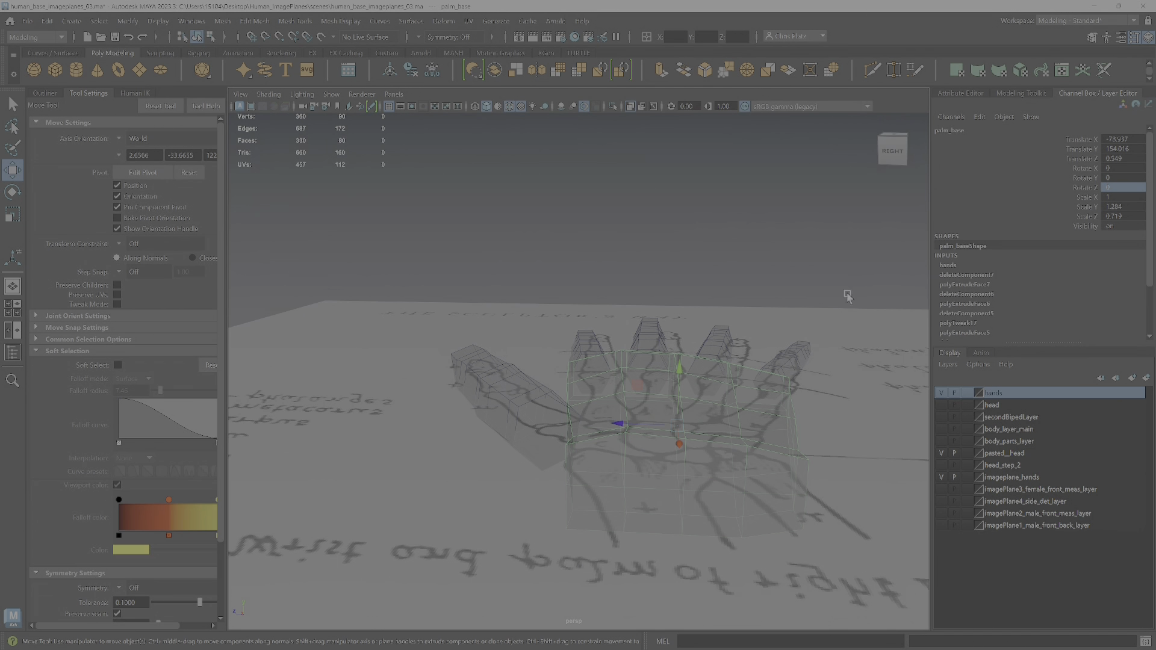
# - Set the thumb copy's Rotate X, Rotate Y and Rotate Z to 45
pyautogui.click(522, 406)
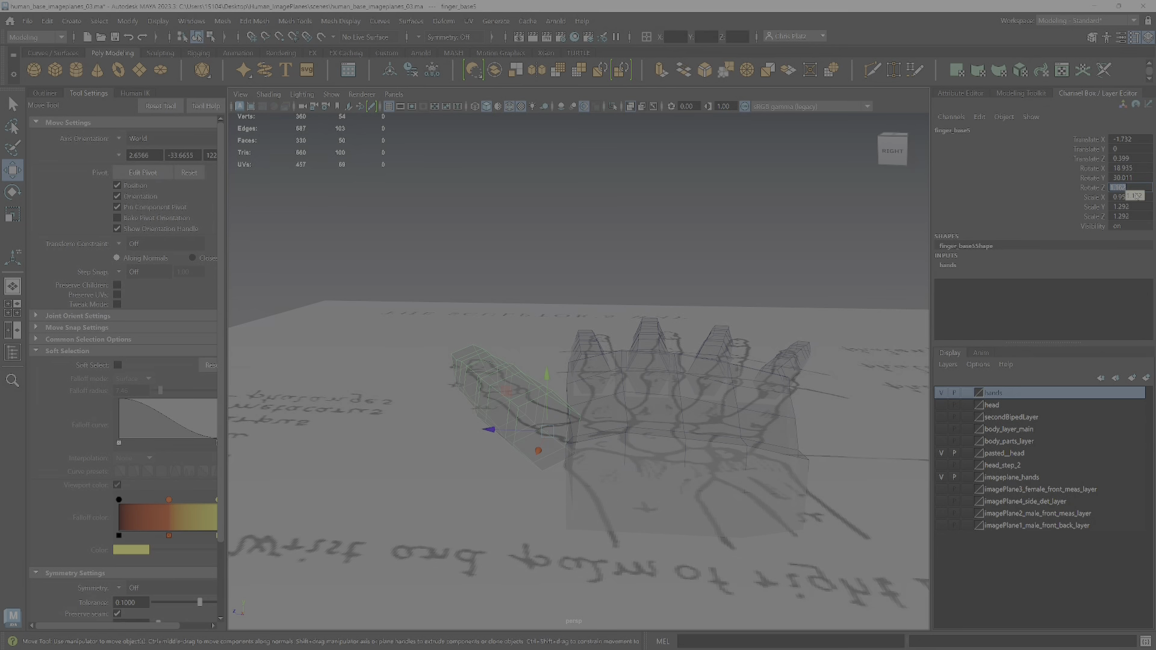
pyautogui.write('45')
pyautogui.click(1131, 177)
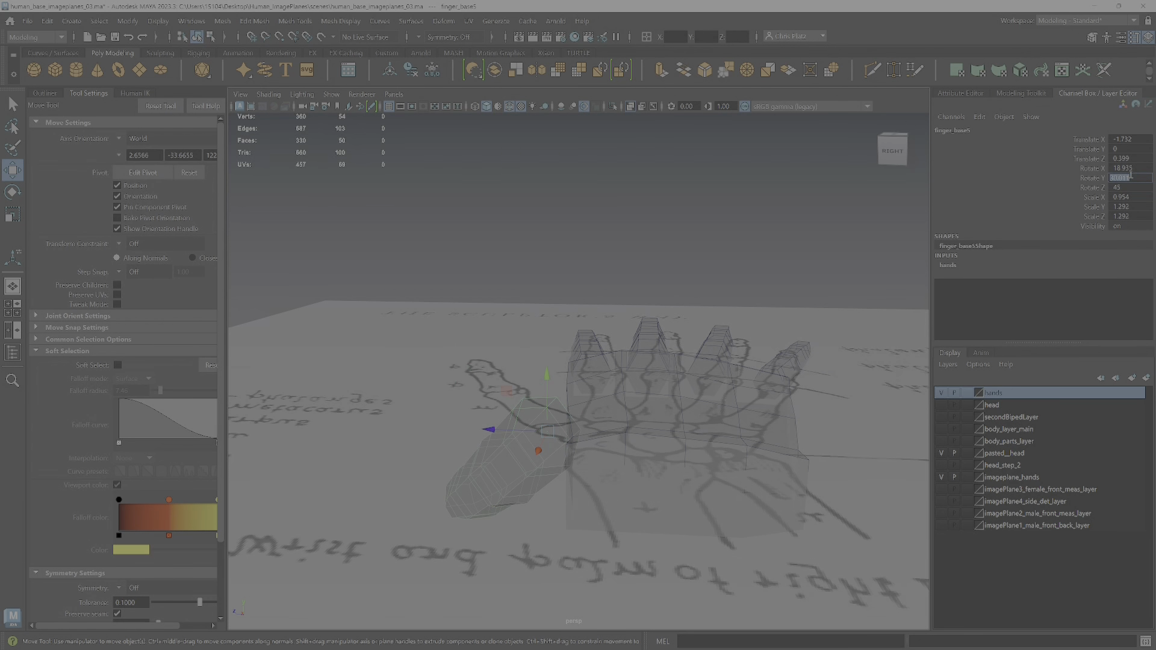
pyautogui.click(1132, 169)
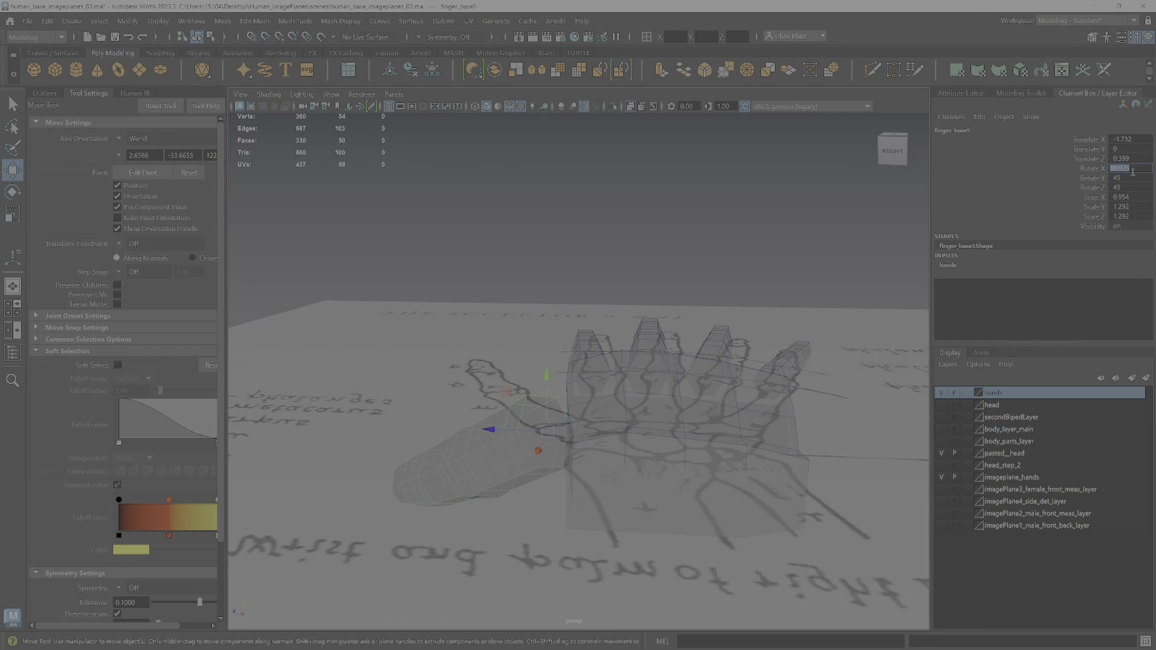
pyautogui.write('45')
pyautogui.press('Return')
# - Rotate the thumb copy back toward the reference thumb, to about 23 in Rotate Y and 22 in Rotate Z
pyautogui.keyDown('alt'); pyautogui.moveTo(662, 302); pyautogui.dragTo(592, 409); pyautogui.keyUp('alt')
pyautogui.keyDown('alt'); pyautogui.moveTo(606, 387); pyautogui.dragTo(612, 388); pyautogui.keyUp('alt')
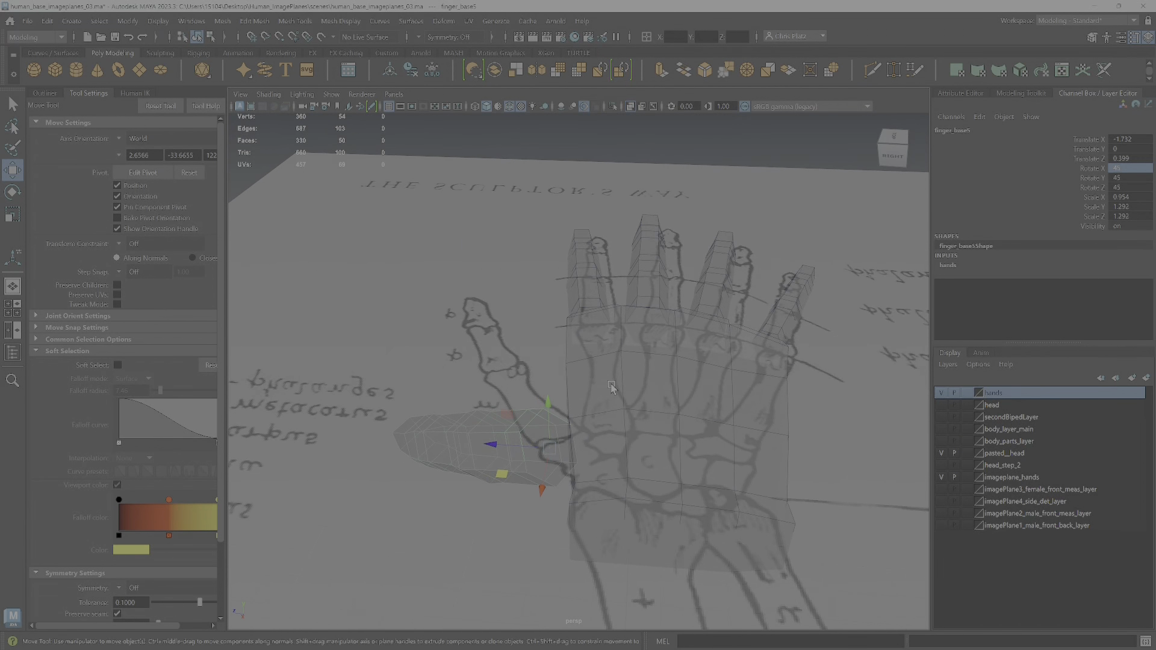
pyautogui.press('e')
pyautogui.moveTo(571, 488); pyautogui.dragTo(560, 491)
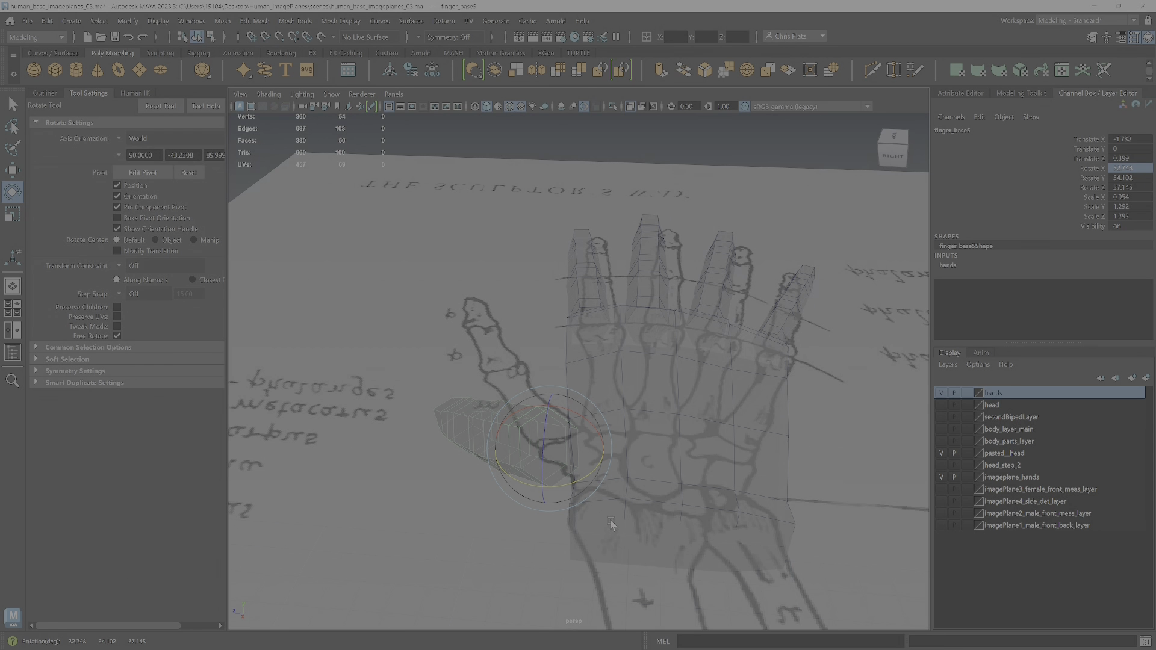
pyautogui.keyDown('alt'); pyautogui.moveTo(612, 524); pyautogui.dragTo(608, 515); pyautogui.keyUp('alt')
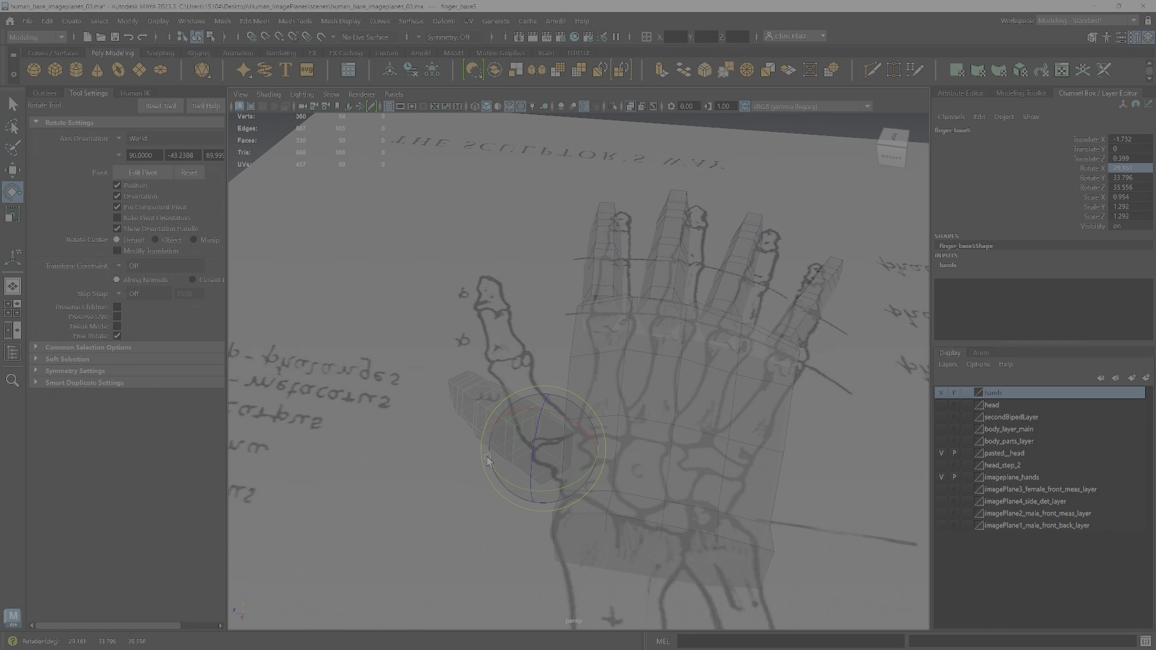
pyautogui.moveTo(484, 456); pyautogui.dragTo(489, 443)
# - Tilt the thumb copy below the palm, to about 25 in Rotate Y and 29.5 in Rotate Z, and lower it to about -2.1 in Y
pyautogui.keyDown('alt'); pyautogui.moveTo(521, 550); pyautogui.dragTo(519, 365); pyautogui.keyUp('alt')
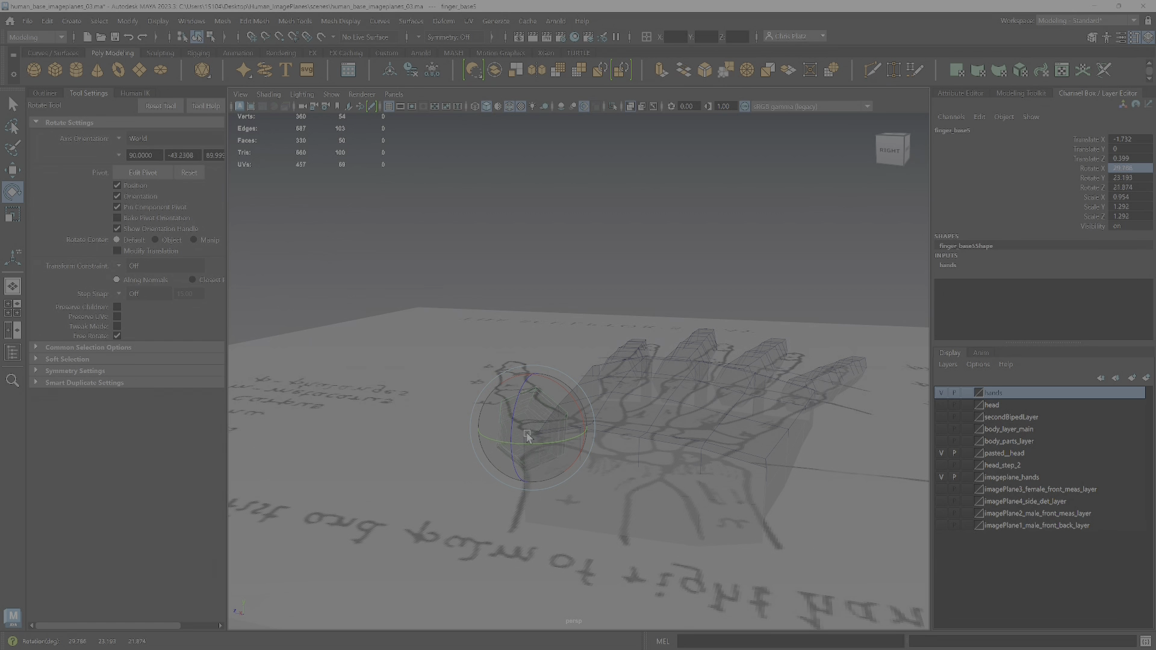
pyautogui.keyDown('alt'); pyautogui.moveTo(532, 446); pyautogui.dragTo(586, 394); pyautogui.keyUp('alt')
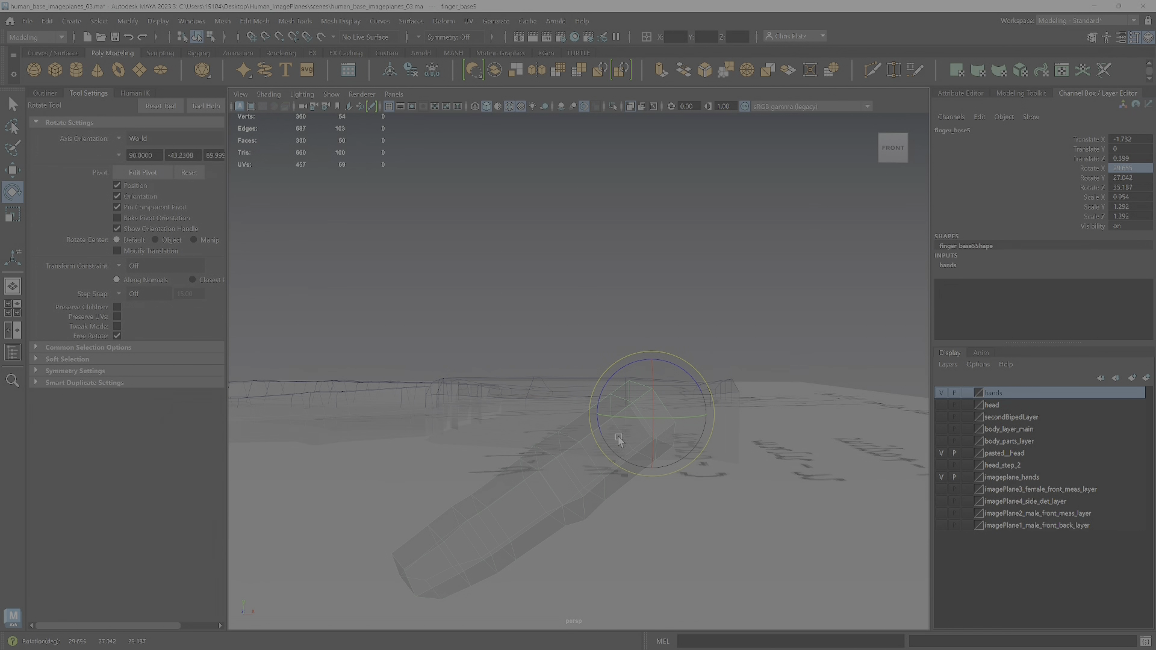
pyautogui.keyDown('alt'); pyautogui.moveTo(620, 439); pyautogui.dragTo(680, 427); pyautogui.keyUp('alt')
pyautogui.moveTo(679, 374); pyautogui.dragTo(659, 415)
pyautogui.keyDown('alt'); pyautogui.moveTo(659, 415); pyautogui.dragTo(635, 419); pyautogui.keyUp('alt')
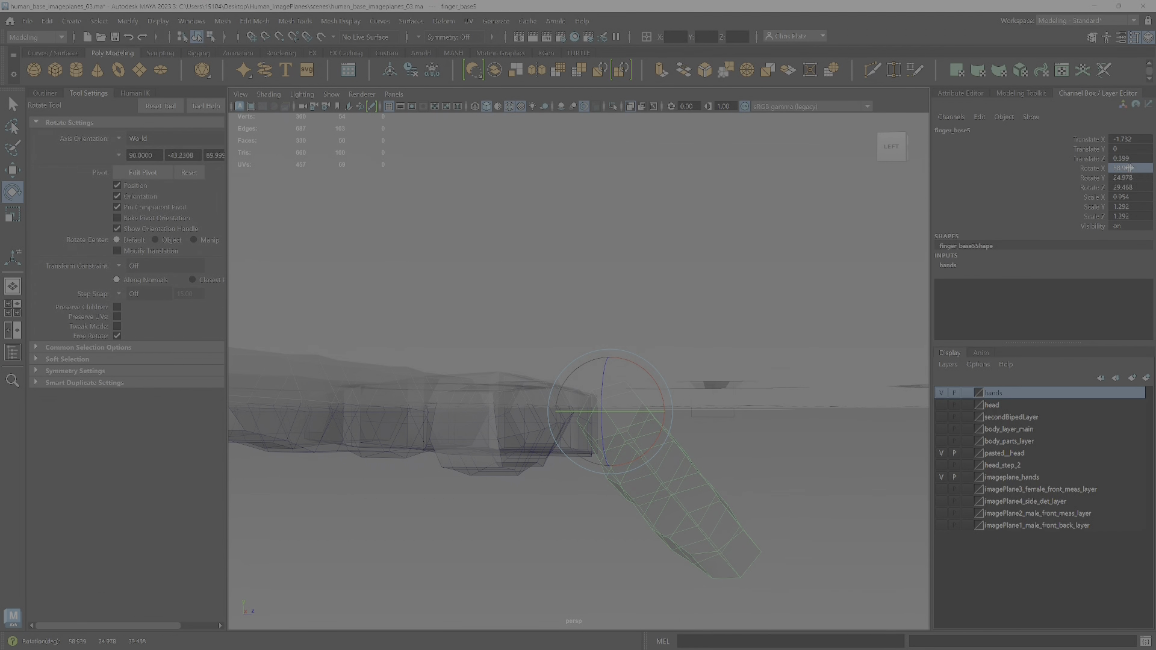
pyautogui.moveTo(782, 374)
pyautogui.keyDown('alt'); pyautogui.mouseDown()
pyautogui.moveTo(645, 405)
pyautogui.moveTo(638, 420)
pyautogui.moveTo(709, 374)
pyautogui.moveTo(655, 376)
pyautogui.moveTo(662, 422)
pyautogui.moveTo(686, 445)
pyautogui.mouseUp(); pyautogui.keyUp('alt')
pyautogui.press('w')
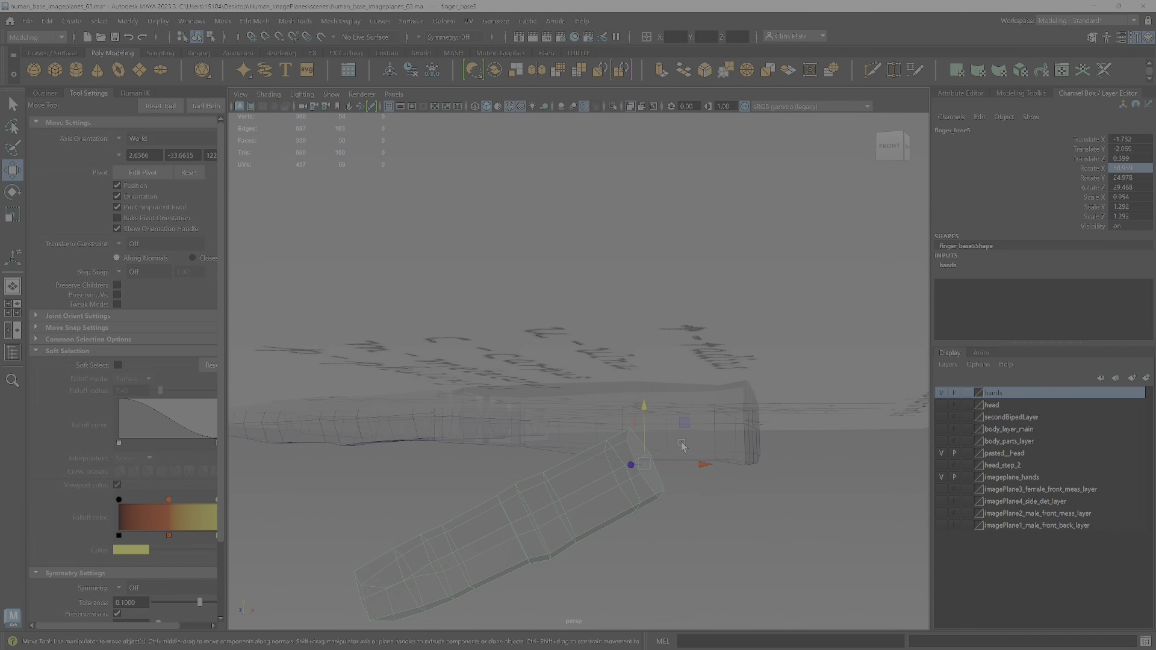
# - Mark the palm faces over the carpal bones where the thumb base meets the palm in the reference drawing
pyautogui.click(660, 436)
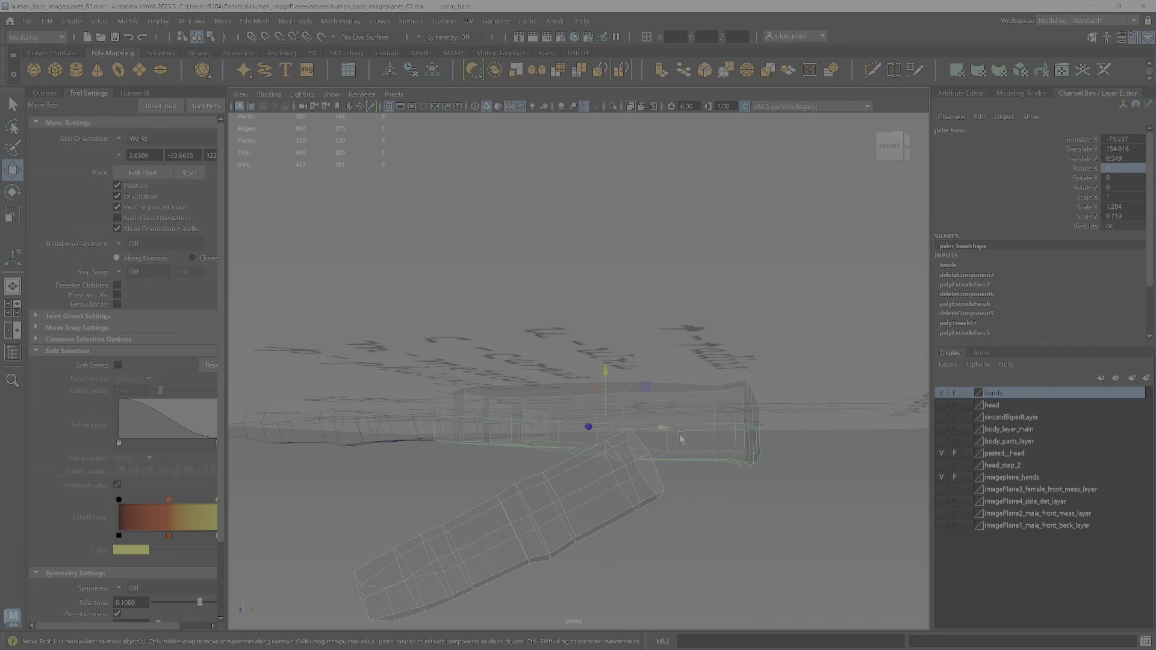
pyautogui.keyDown('alt'); pyautogui.moveTo(663, 439); pyautogui.dragTo(566, 416); pyautogui.keyUp('alt')
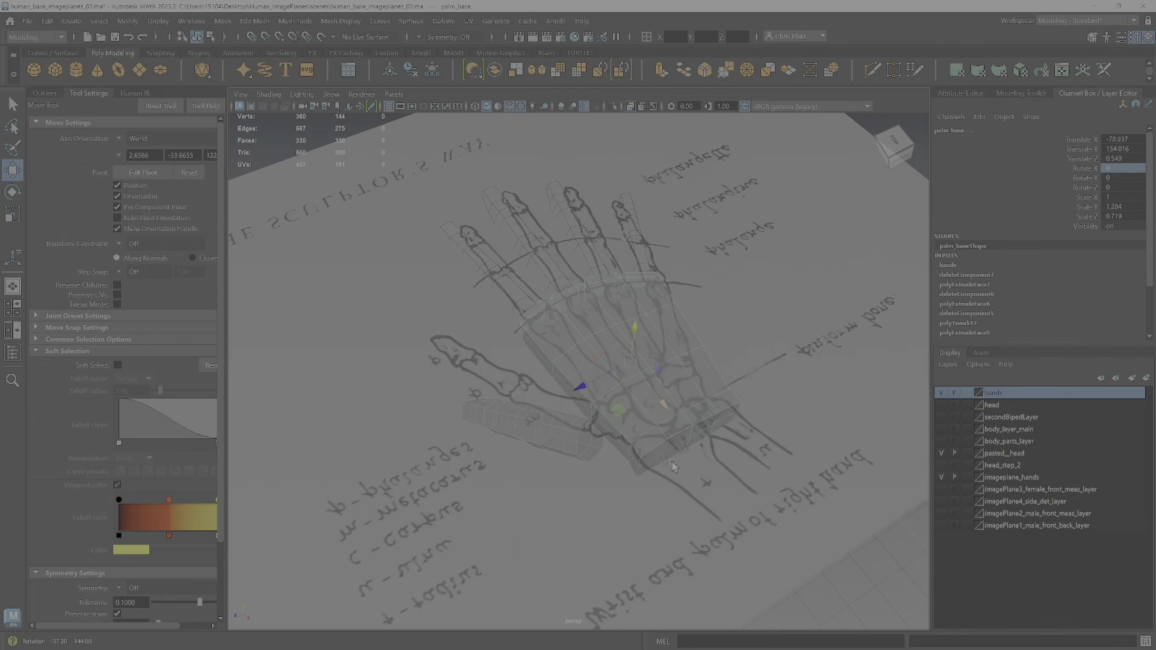
pyautogui.keyDown('alt'); pyautogui.moveTo(566, 415); pyautogui.dragTo(602, 443, button='right'); pyautogui.keyUp('alt')
pyautogui.keyDown('alt'); pyautogui.moveTo(601, 444); pyautogui.dragTo(516, 341); pyautogui.keyUp('alt')
pyautogui.keyDown('alt'); pyautogui.moveTo(516, 341); pyautogui.dragTo(503, 373, button='right'); pyautogui.keyUp('alt')
pyautogui.keyDown('alt'); pyautogui.moveTo(504, 374); pyautogui.dragTo(491, 359); pyautogui.keyUp('alt')
pyautogui.moveTo(491, 320); pyautogui.dragTo(490, 349, button='right')
pyautogui.click(491, 348)
pyautogui.keyDown('shift'); pyautogui.click(505, 382); pyautogui.keyUp('shift')
pyautogui.keyDown('alt'); pyautogui.moveTo(505, 382); pyautogui.dragTo(510, 351); pyautogui.keyUp('alt')
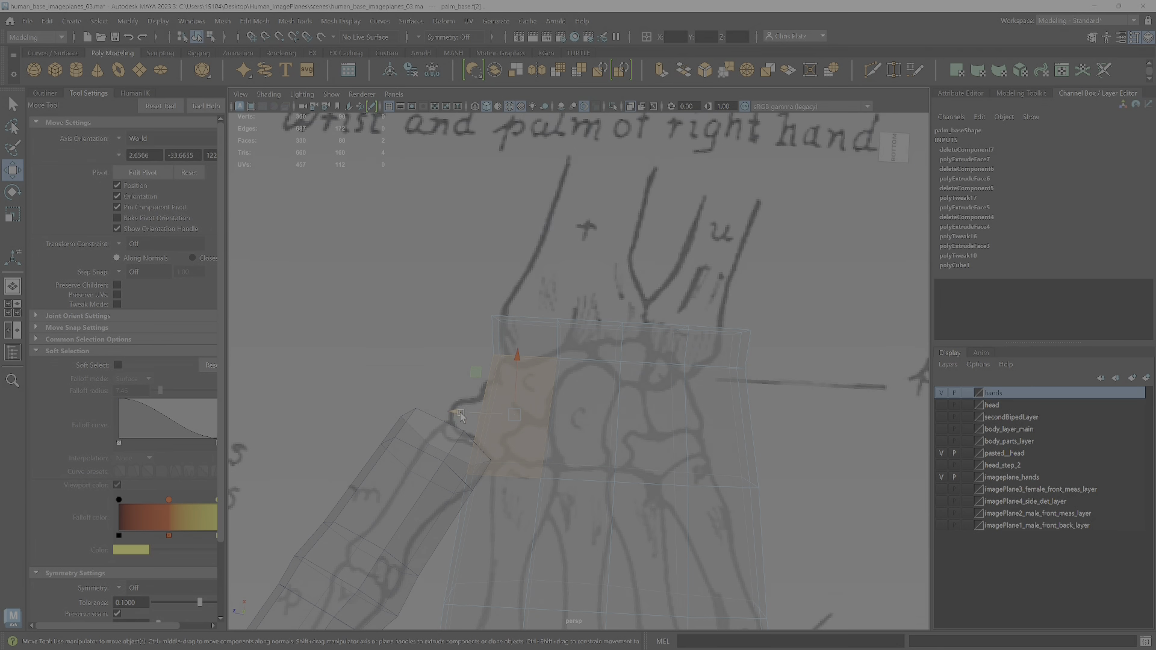
# - Select the palm edge beside the thumb base and check its position against the thumb joint in the reference drawing
pyautogui.keyDown('alt'); pyautogui.moveTo(461, 417); pyautogui.dragTo(593, 423); pyautogui.keyUp('alt')
pyautogui.moveTo(690, 315); pyautogui.dragTo(697, 383, button='right')
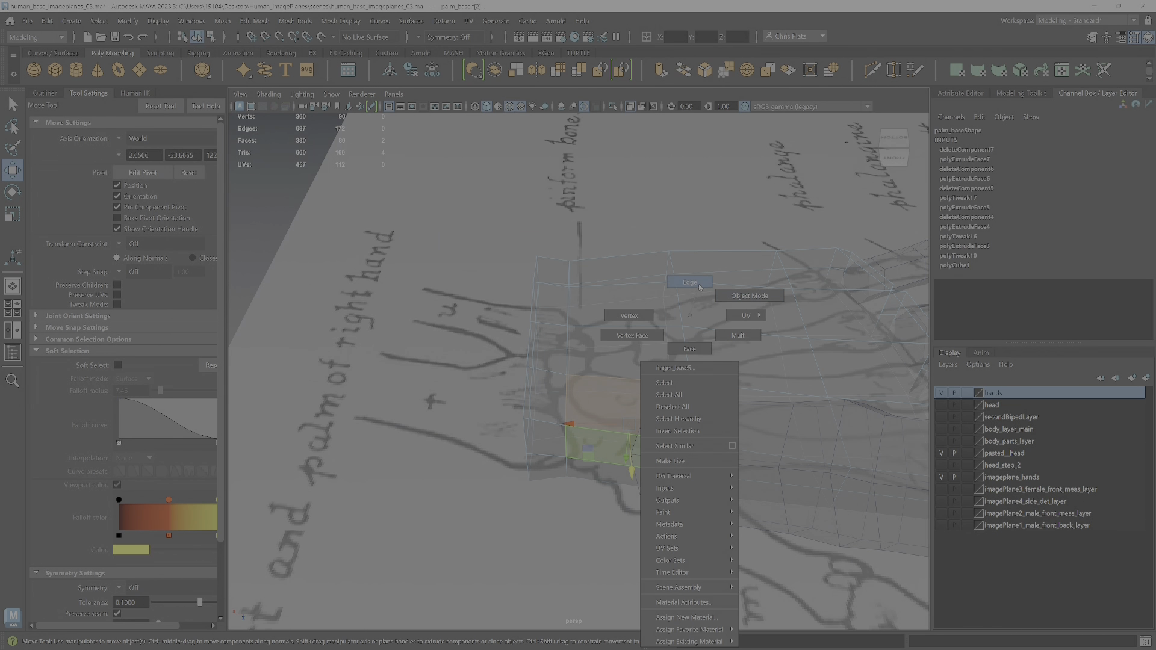
pyautogui.moveTo(700, 287); pyautogui.dragTo(700, 287, button='right')
pyautogui.click(686, 353)
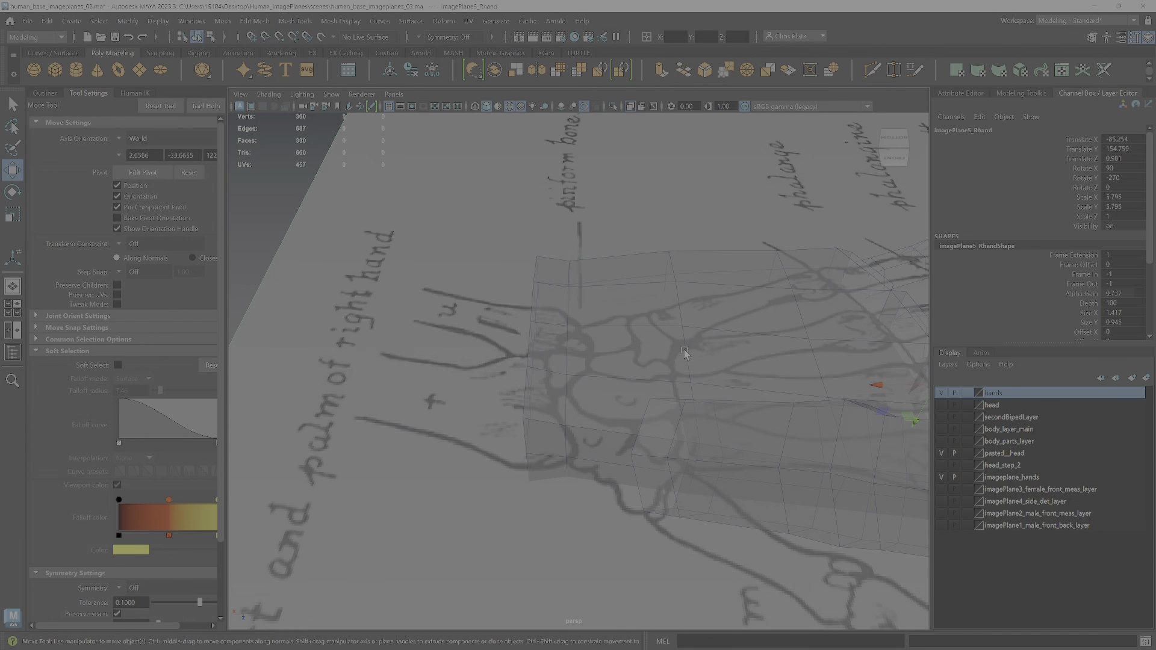
pyautogui.rightClick(685, 362)
pyautogui.click(680, 293)
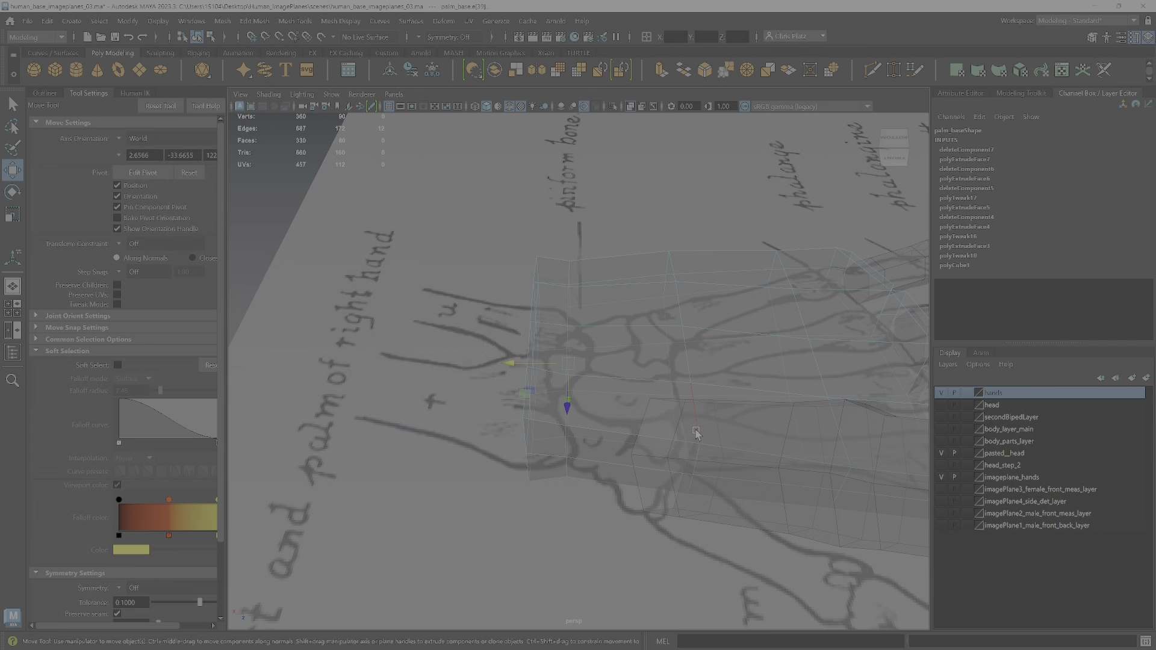
pyautogui.keyDown('alt'); pyautogui.moveTo(698, 467); pyautogui.dragTo(658, 515); pyautogui.keyUp('alt')
pyautogui.keyDown('alt'); pyautogui.moveTo(658, 515); pyautogui.dragTo(584, 334, button='right'); pyautogui.keyUp('alt')
pyautogui.keyDown('alt'); pyautogui.moveTo(584, 335); pyautogui.dragTo(592, 454, button='middle'); pyautogui.keyUp('alt')
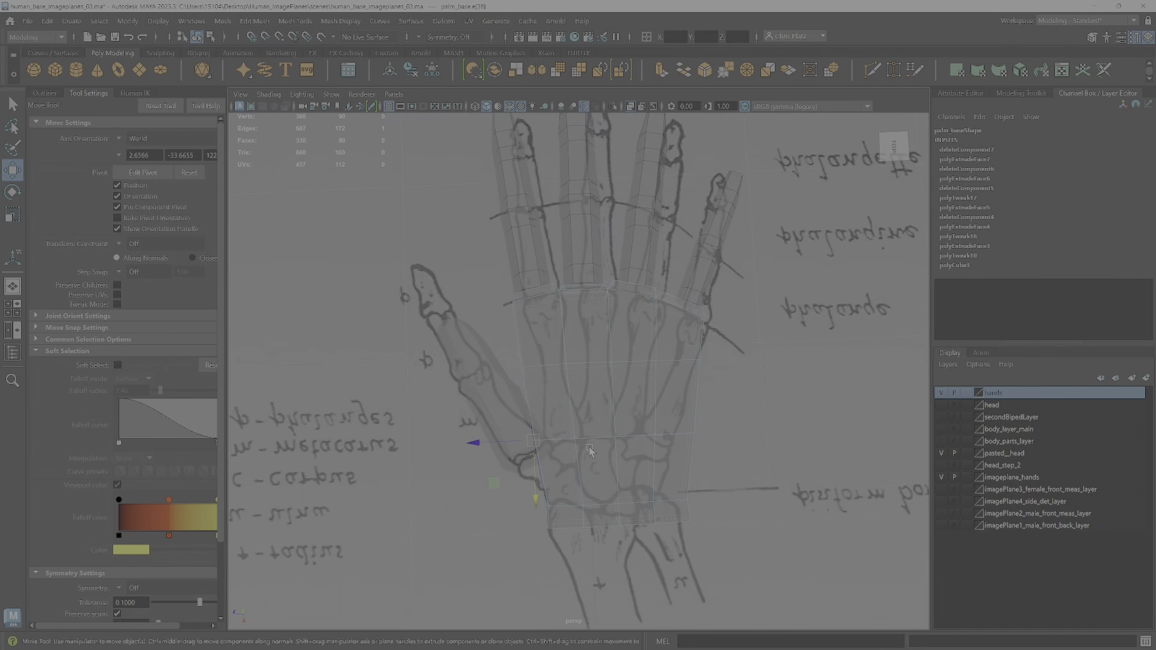
pyautogui.keyDown('alt'); pyautogui.moveTo(617, 354); pyautogui.dragTo(727, 361); pyautogui.keyUp('alt')
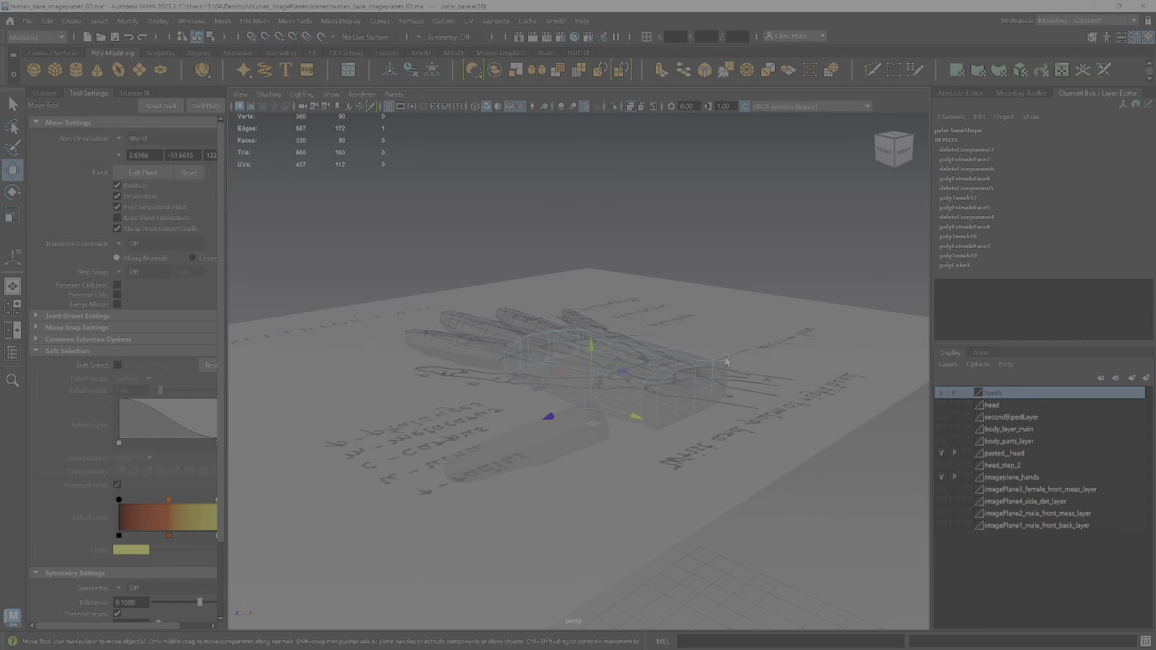
# - Hide the imageplane_hands layer and turn off X-Ray display to show only the shaded hand meshes
pyautogui.click(942, 479)
pyautogui.keyDown('alt'); pyautogui.moveTo(609, 102); pyautogui.dragTo(597, 127); pyautogui.keyUp('alt')
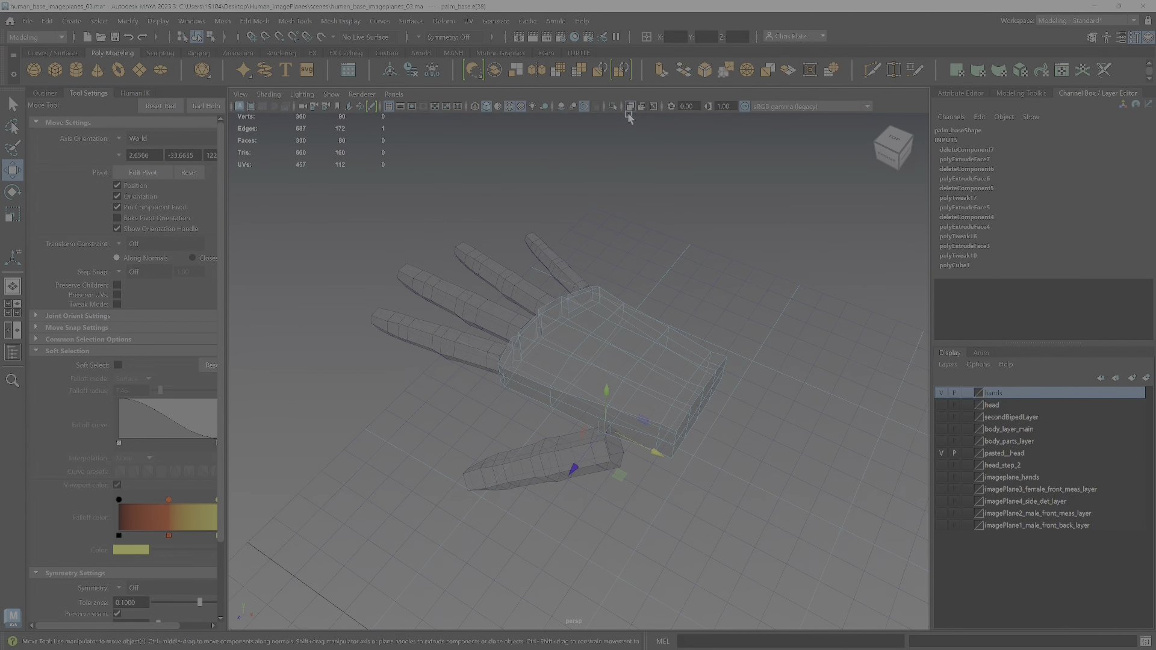
pyautogui.click(629, 108)
pyautogui.moveTo(627, 237)
pyautogui.keyDown('alt'); pyautogui.mouseDown()
pyautogui.moveTo(676, 289)
pyautogui.moveTo(603, 323)
pyautogui.moveTo(782, 312)
pyautogui.moveTo(686, 367)
pyautogui.moveTo(618, 325)
pyautogui.moveTo(606, 330)
pyautogui.mouseUp(); pyautogui.keyUp('alt')
pyautogui.moveTo(599, 360); pyautogui.dragTo(468, 259, button='right')
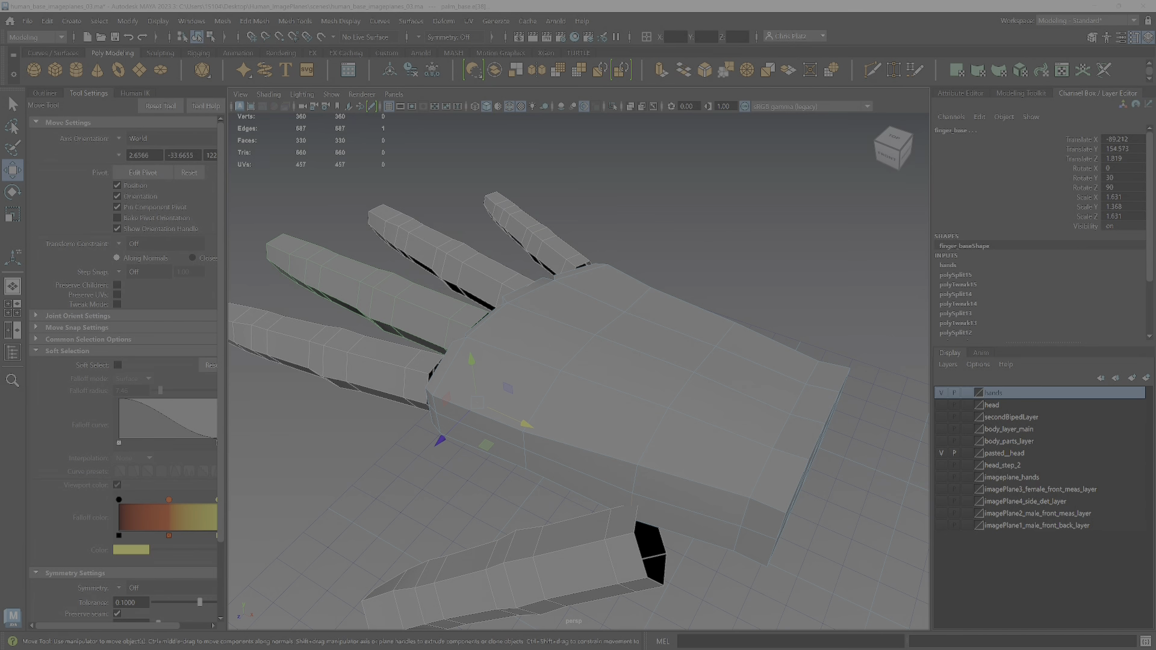
pyautogui.keyDown('alt'); pyautogui.moveTo(854, 338); pyautogui.dragTo(551, 415); pyautogui.keyUp('alt')
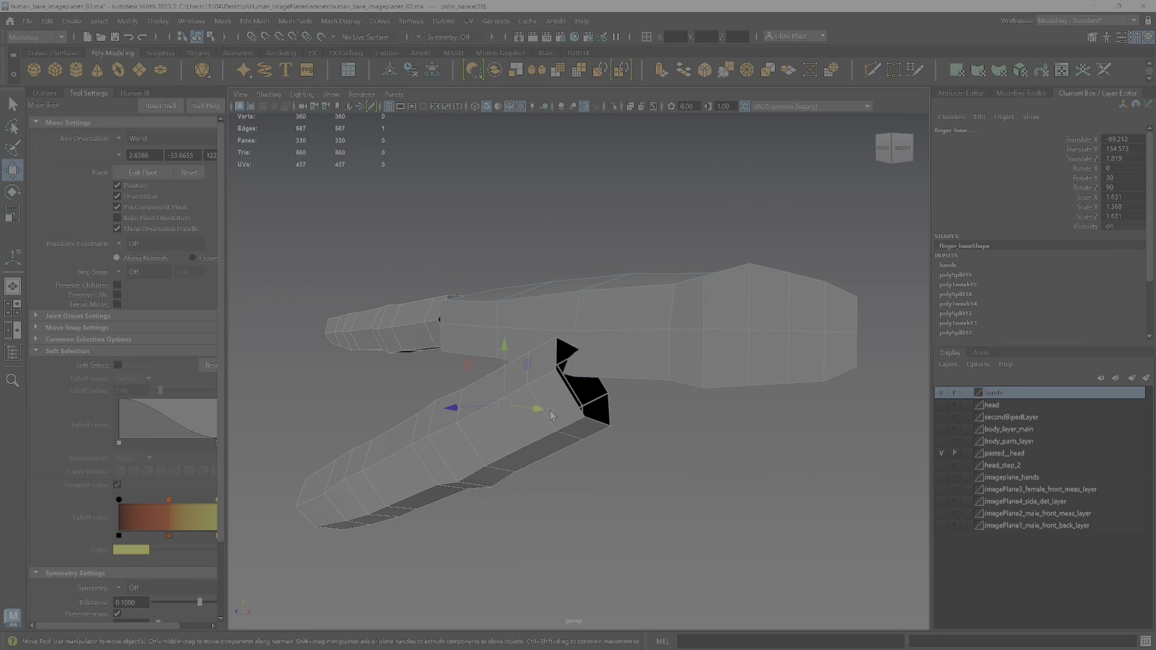
pyautogui.moveTo(551, 317)
pyautogui.mouseDown(button='right')
pyautogui.moveTo(588, 351)
pyautogui.moveTo(494, 326)
pyautogui.moveTo(554, 297)
pyautogui.mouseUp(button='right')
pyautogui.moveTo(307, 219); pyautogui.dragTo(594, 502)
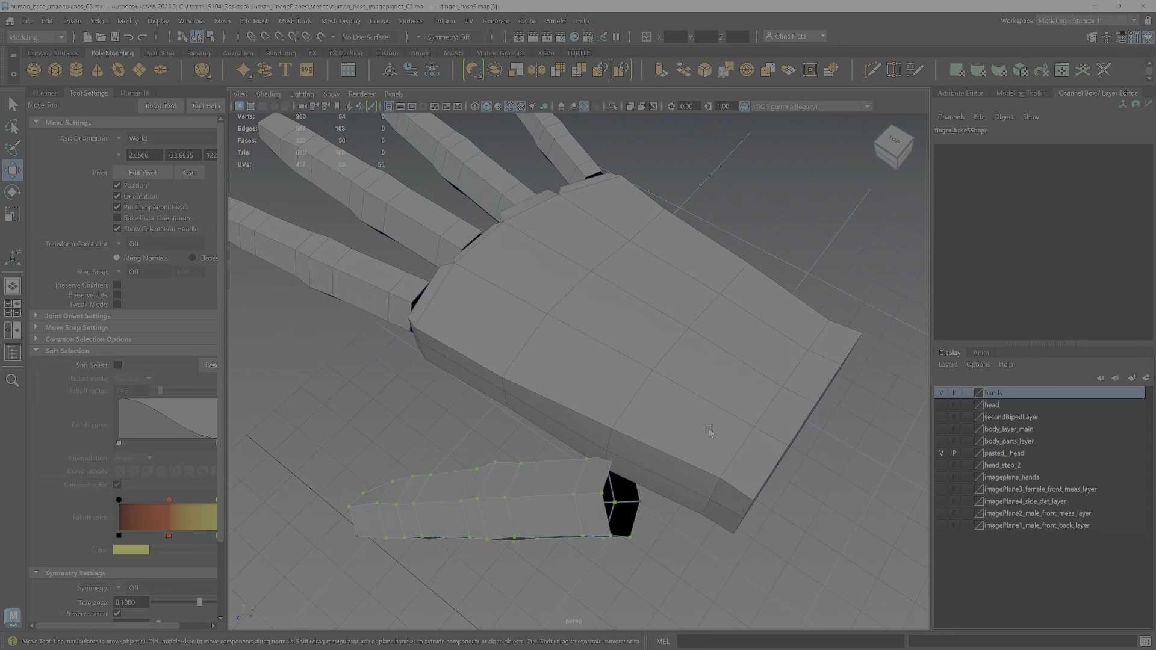
pyautogui.scroll(-3, 709, 431)
# - Select the palm, all four fingers and the thumb as objects and combine them into a single mesh
pyautogui.moveTo(656, 393); pyautogui.dragTo(726, 301, button='right')
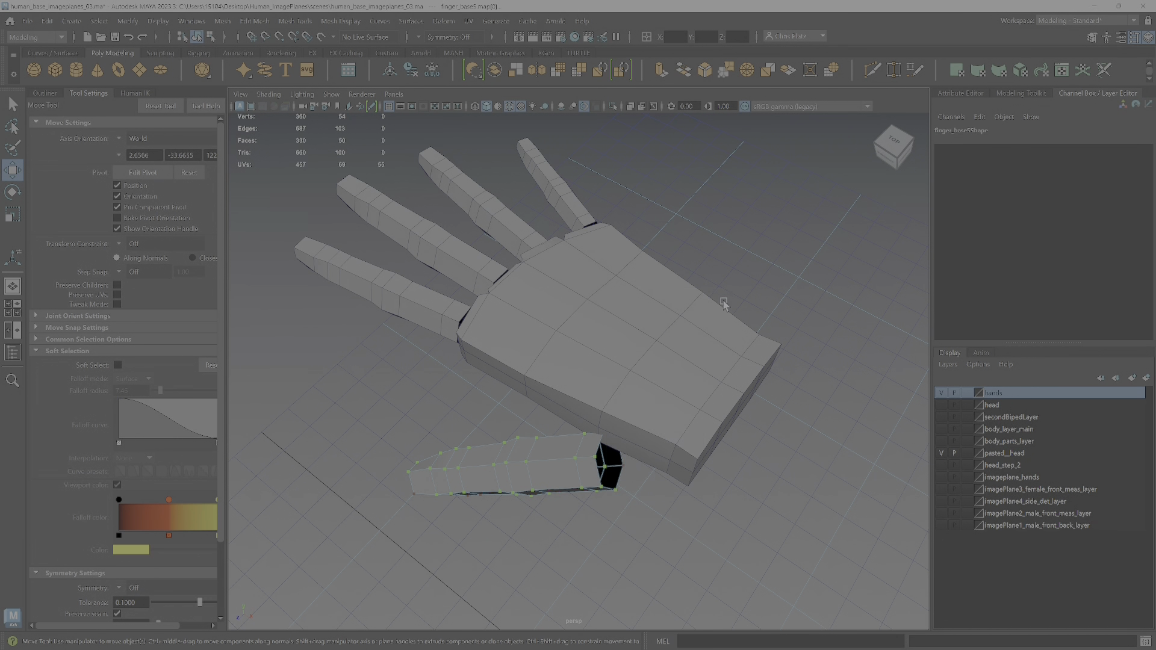
pyautogui.moveTo(751, 206); pyautogui.dragTo(492, 364)
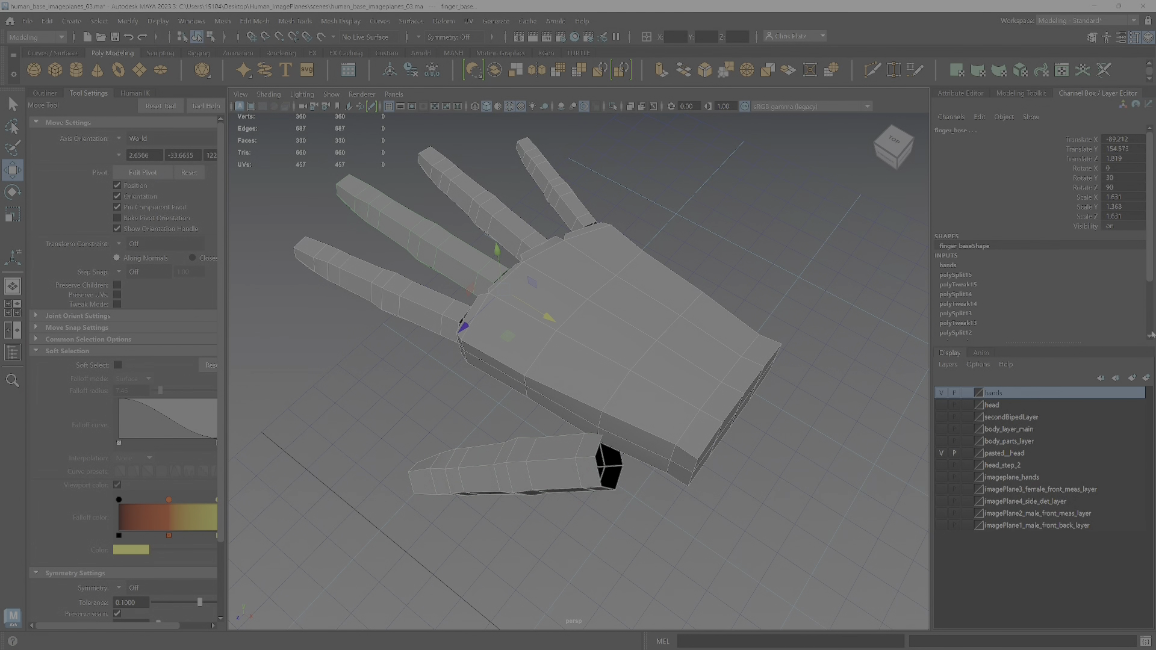
pyautogui.click(1018, 93)
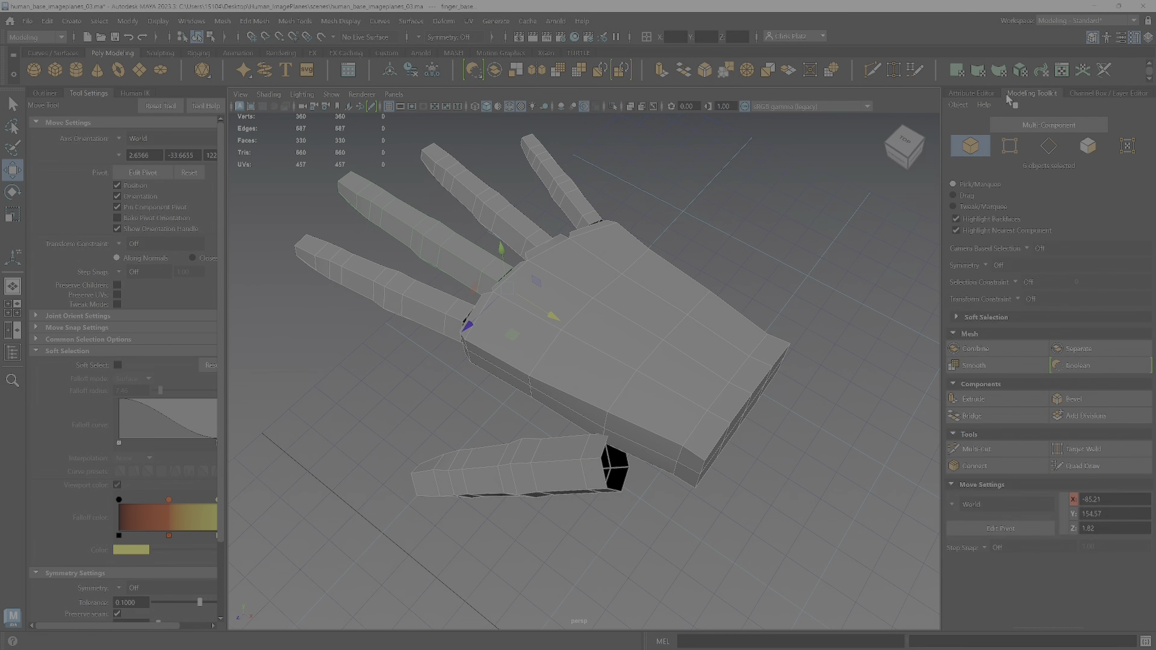
pyautogui.click(976, 349)
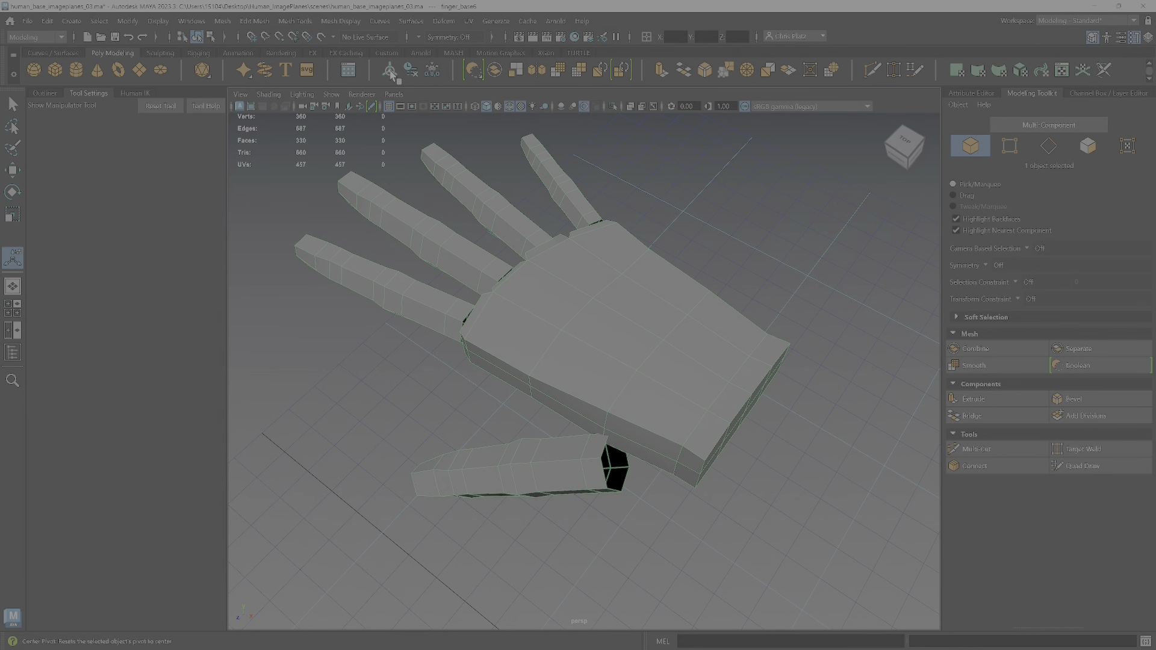
# - Move the combined hand's pivot to the middle of the palm's wrist end
pyautogui.scroll(-8, 710, 418)
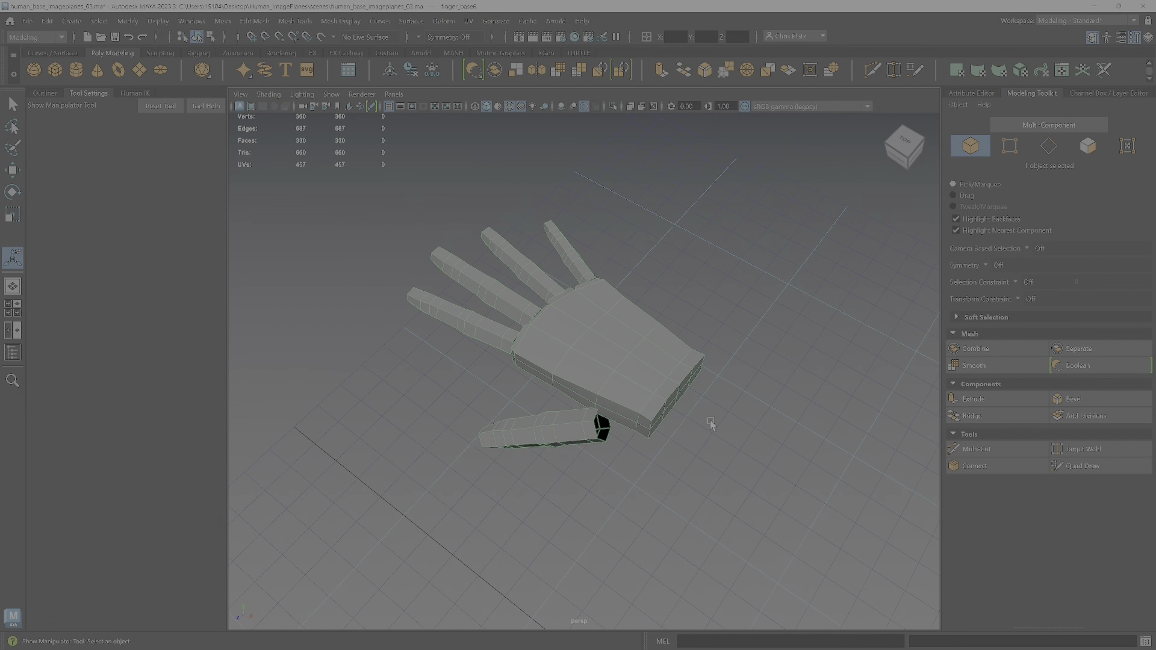
pyautogui.keyDown('alt'); pyautogui.moveTo(711, 421); pyautogui.dragTo(542, 439); pyautogui.keyUp('alt')
pyautogui.press('w')
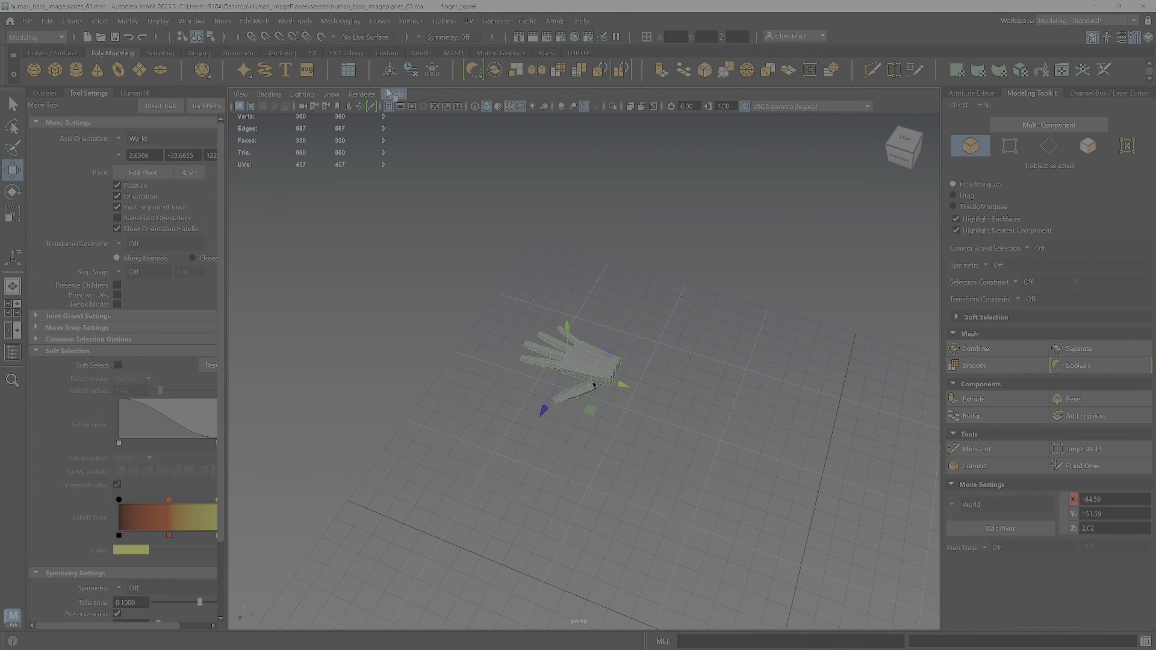
pyautogui.keyDown('alt'); pyautogui.moveTo(560, 385); pyautogui.dragTo(679, 446, button='right'); pyautogui.keyUp('alt')
pyautogui.keyDown('alt'); pyautogui.moveTo(679, 447); pyautogui.dragTo(554, 360); pyautogui.keyUp('alt')
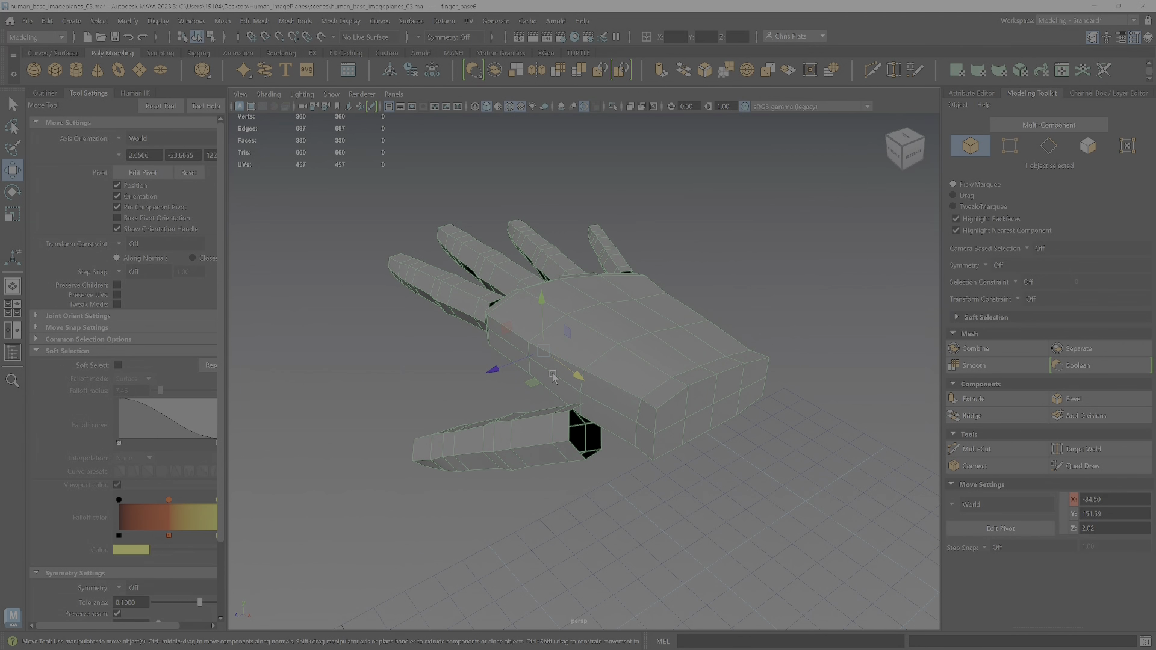
pyautogui.press('d')
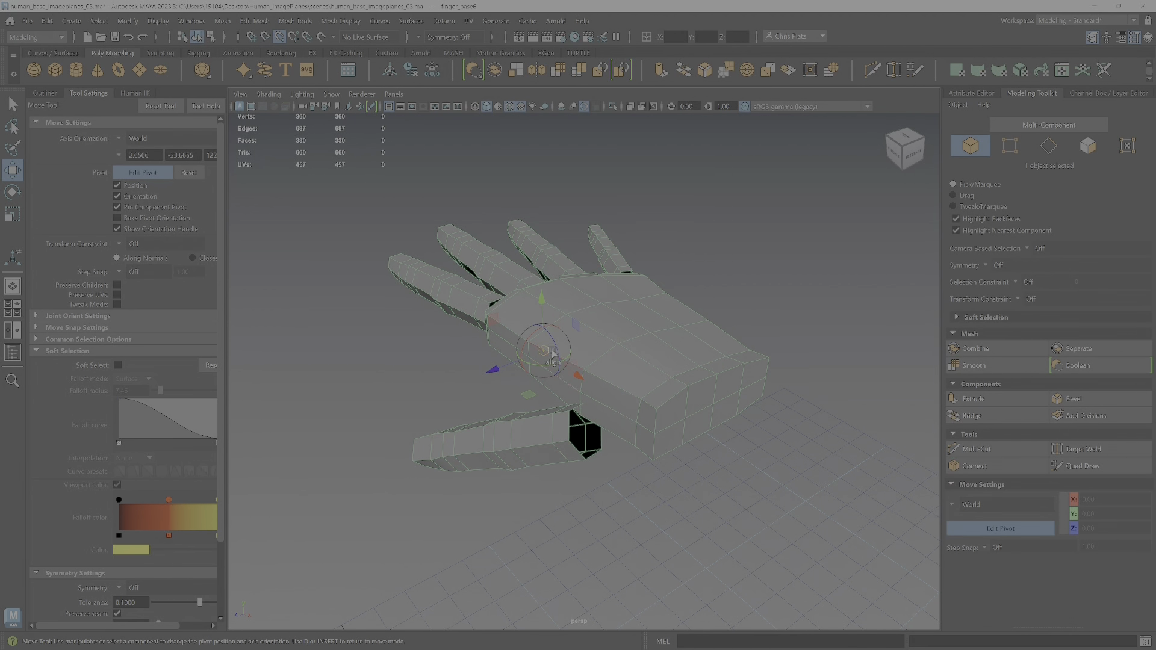
pyautogui.moveTo(549, 357); pyautogui.dragTo(553, 366)
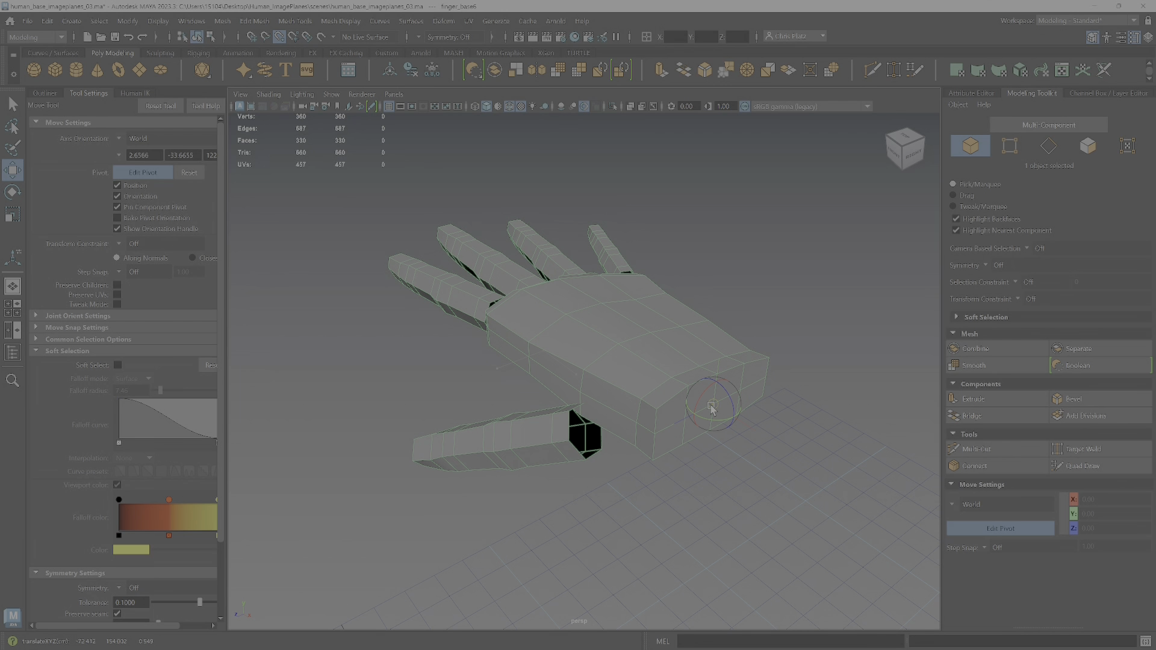
pyautogui.press('d')
# - Try rotating the whole hand freely about its wrist pivot, and undo the rotation
pyautogui.keyDown('alt'); pyautogui.moveTo(723, 474); pyautogui.dragTo(693, 453); pyautogui.keyUp('alt')
pyautogui.press('e')
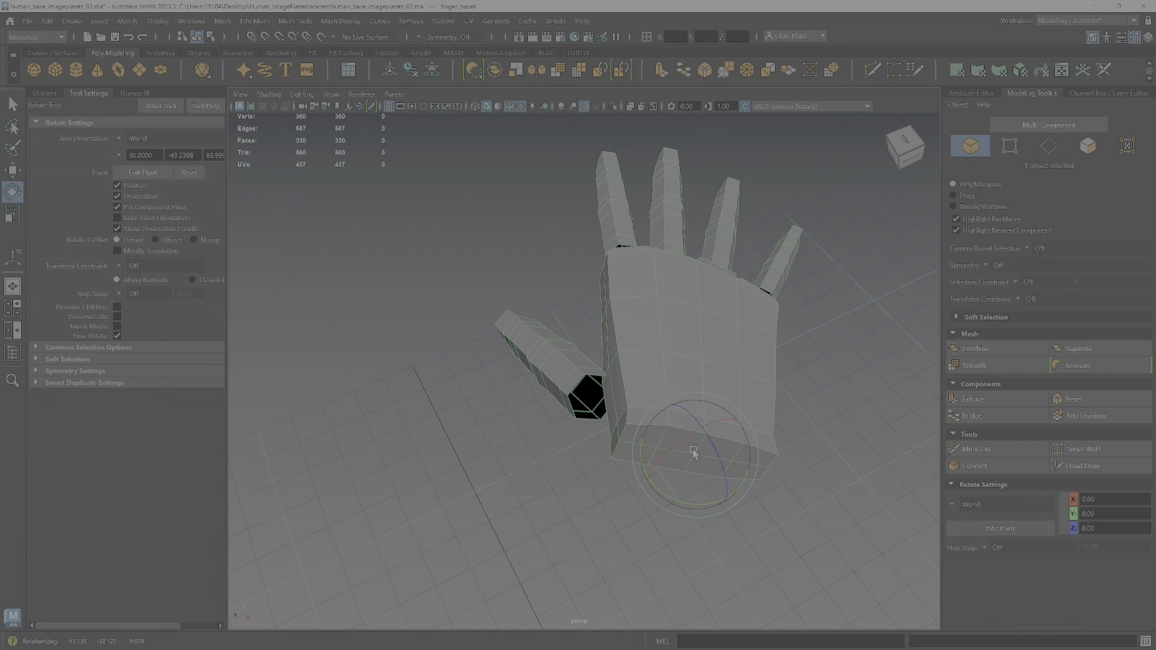
pyautogui.hotkey('ctrl', 'z')
# - Select all the thumb's faces within the combined mesh and lower the thumb to about 149.76 in Y
pyautogui.keyDown('alt'); pyautogui.moveTo(642, 484); pyautogui.dragTo(595, 406); pyautogui.keyUp('alt')
pyautogui.moveTo(595, 406); pyautogui.dragTo(588, 399, button='right')
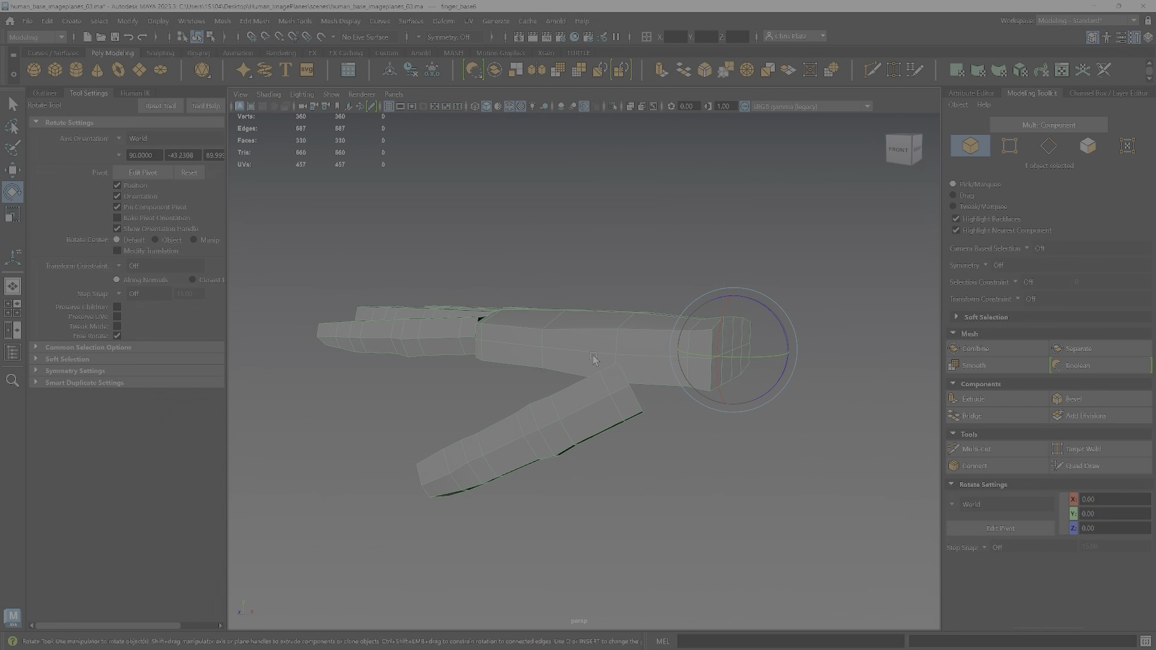
pyautogui.keyDown('alt'); pyautogui.moveTo(613, 377); pyautogui.dragTo(449, 447); pyautogui.keyUp('alt')
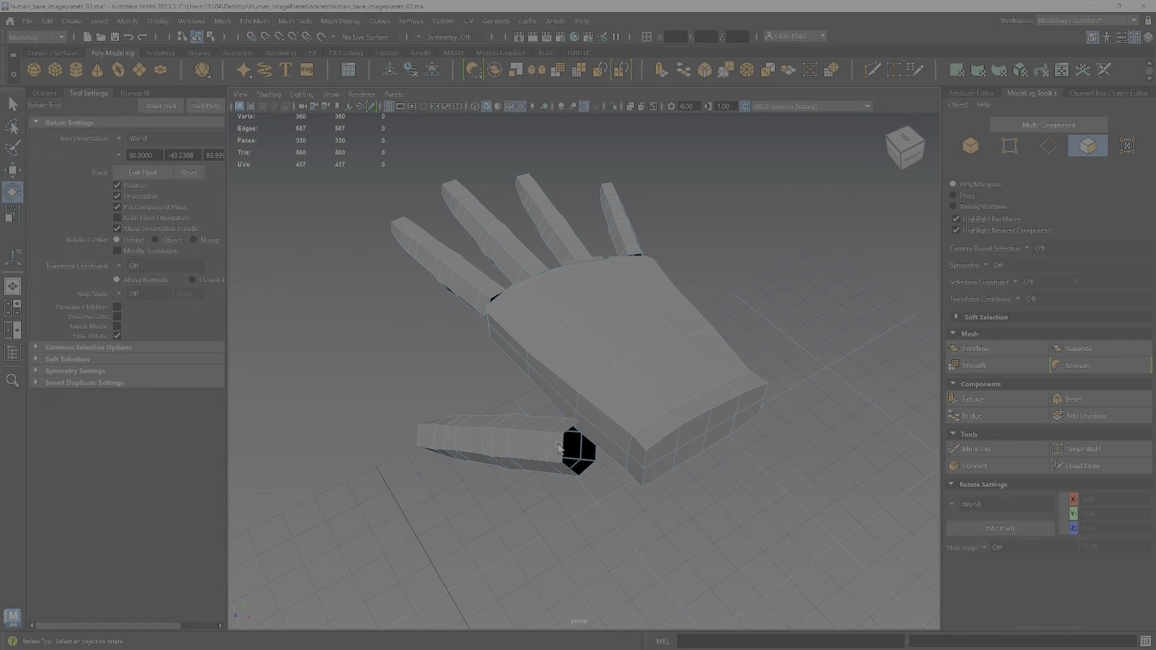
pyautogui.keyDown('alt'); pyautogui.moveTo(559, 453); pyautogui.dragTo(637, 404); pyautogui.keyUp('alt')
pyautogui.scroll(3, 637, 404)
pyautogui.keyDown('alt'); pyautogui.moveTo(651, 452); pyautogui.dragTo(632, 402, button='middle'); pyautogui.keyUp('alt')
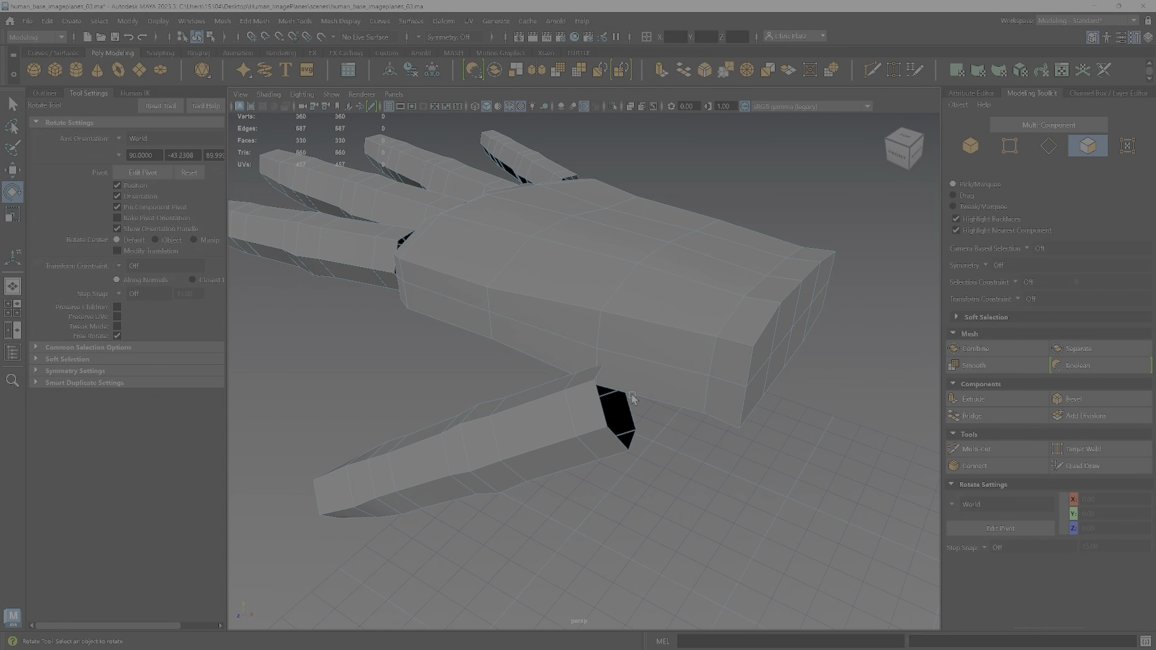
pyautogui.keyDown('alt'); pyautogui.moveTo(621, 392); pyautogui.dragTo(560, 412); pyautogui.keyUp('alt')
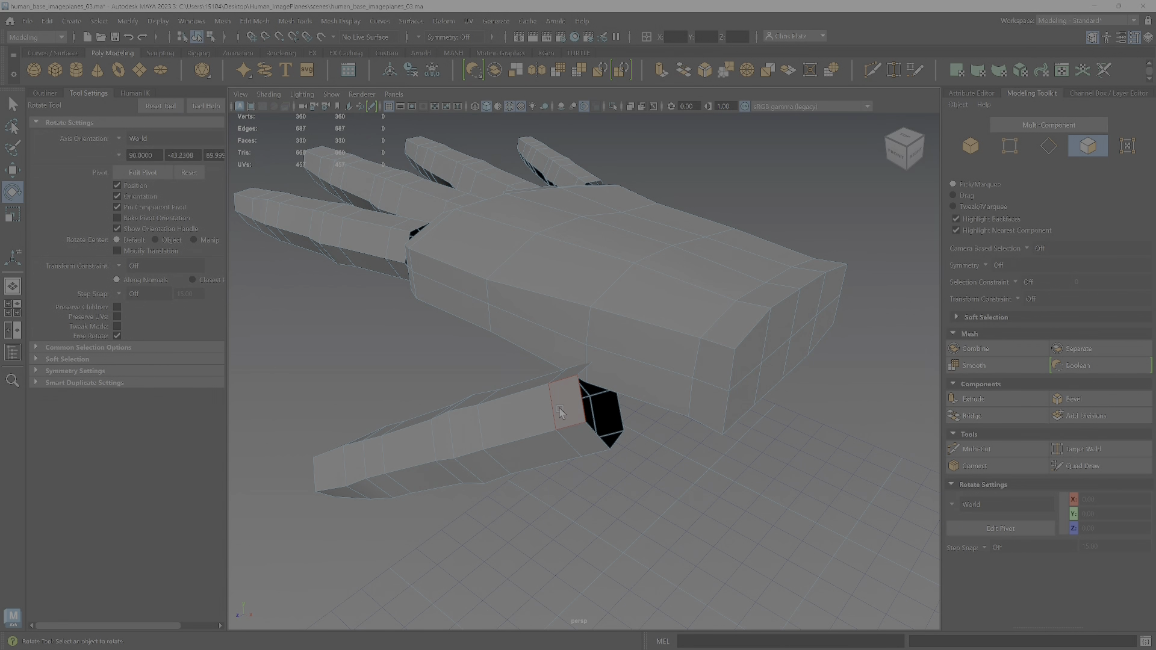
pyautogui.doubleClick(561, 412)
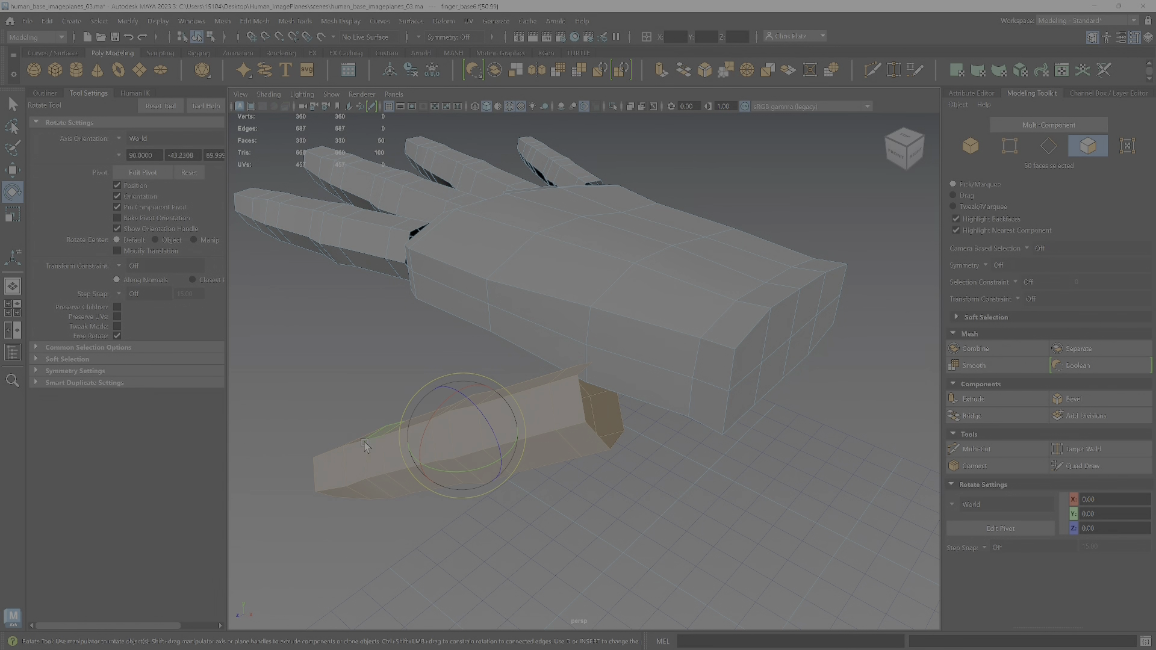
pyautogui.keyDown('alt'); pyautogui.moveTo(650, 483); pyautogui.dragTo(667, 464); pyautogui.keyUp('alt')
pyautogui.press('w')
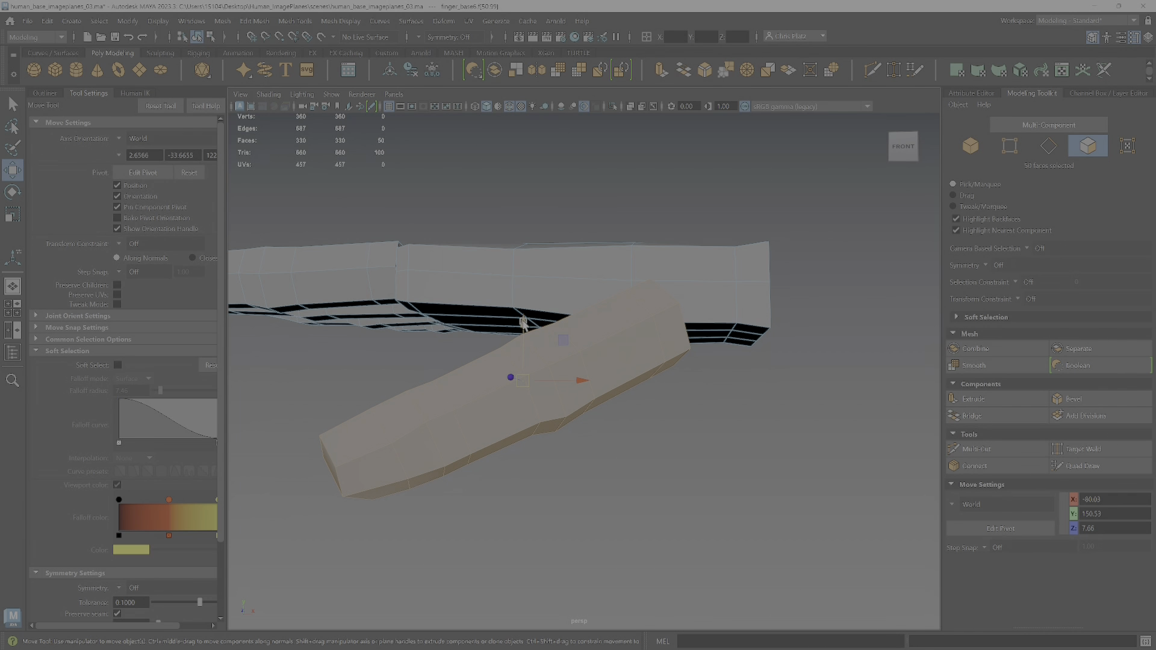
pyautogui.moveTo(523, 324); pyautogui.dragTo(659, 426)
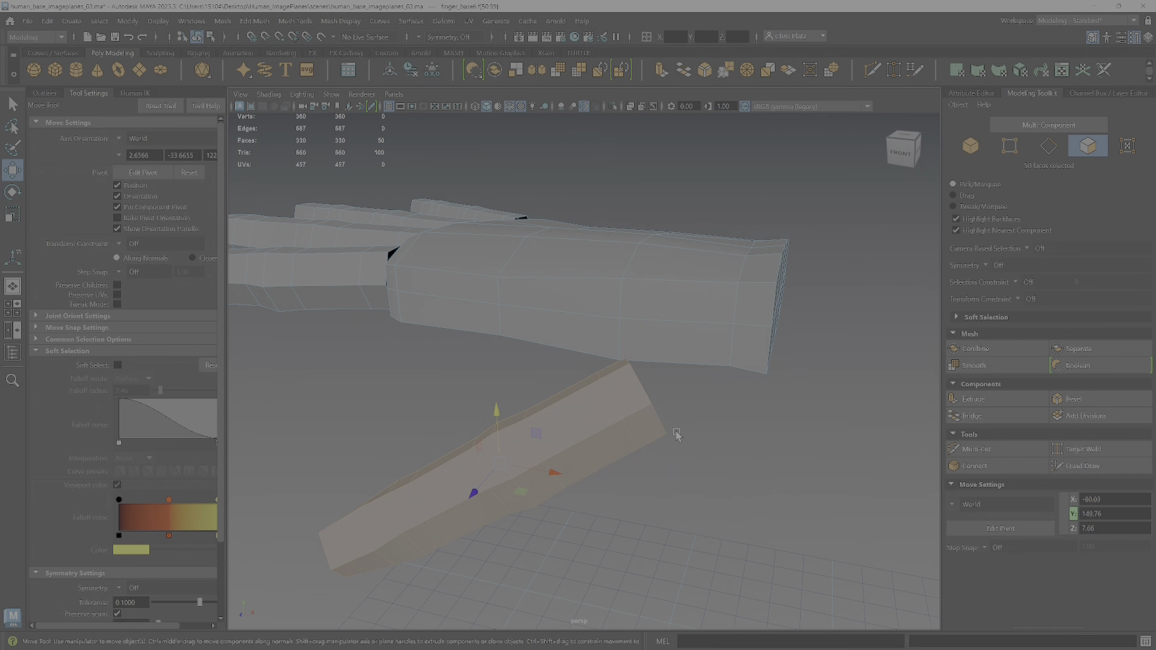
# - Extrude the two palm faces nearest the thumb base, one on the side and one on the underside
pyautogui.keyDown('alt'); pyautogui.moveTo(676, 435); pyautogui.dragTo(674, 315); pyautogui.keyUp('alt')
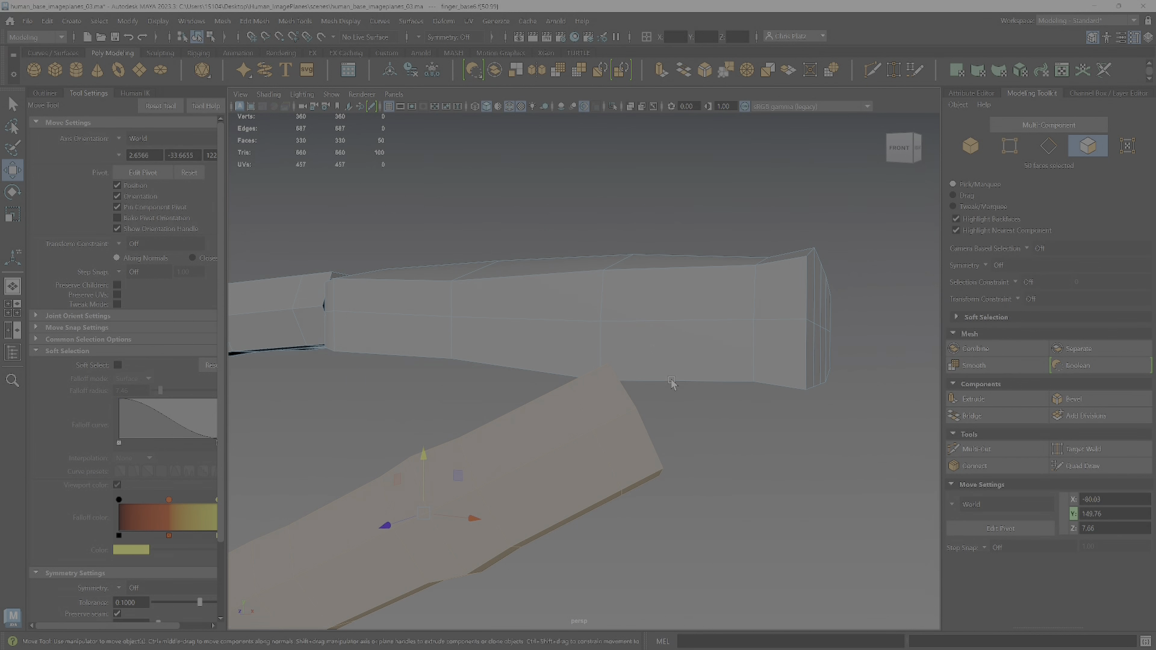
pyautogui.moveTo(673, 315); pyautogui.dragTo(677, 374, button='right')
pyautogui.click(674, 349)
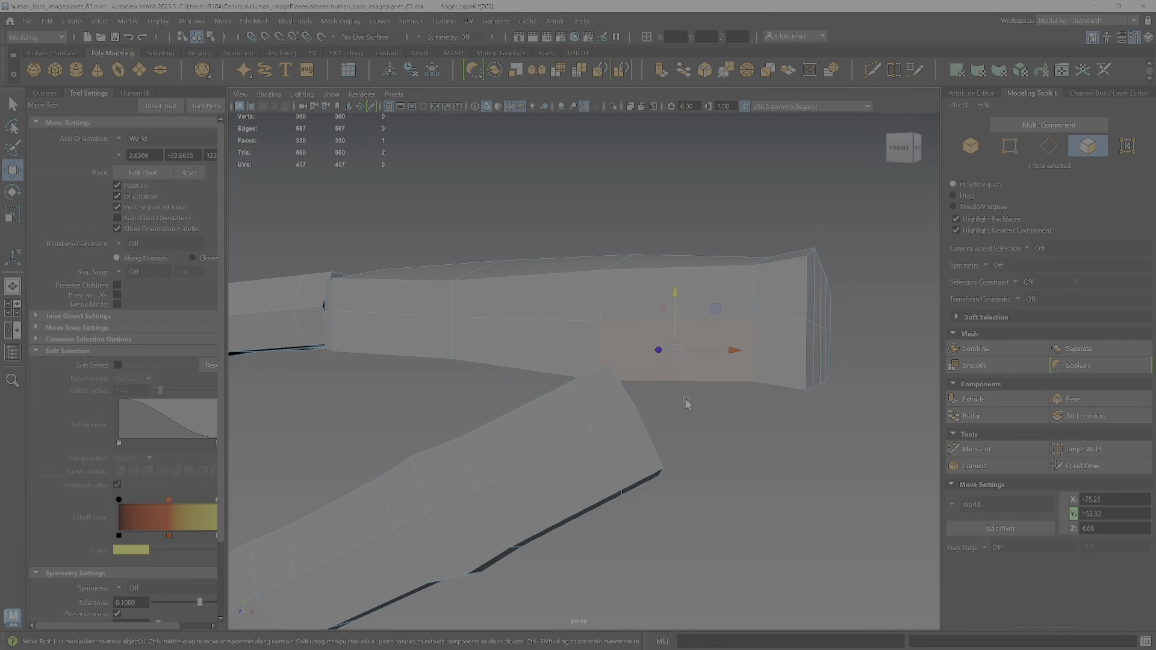
pyautogui.press('q')
pyautogui.keyDown('alt'); pyautogui.moveTo(689, 431); pyautogui.dragTo(801, 395); pyautogui.keyUp('alt')
pyautogui.keyDown('shift'); pyautogui.click(666, 369); pyautogui.keyUp('shift')
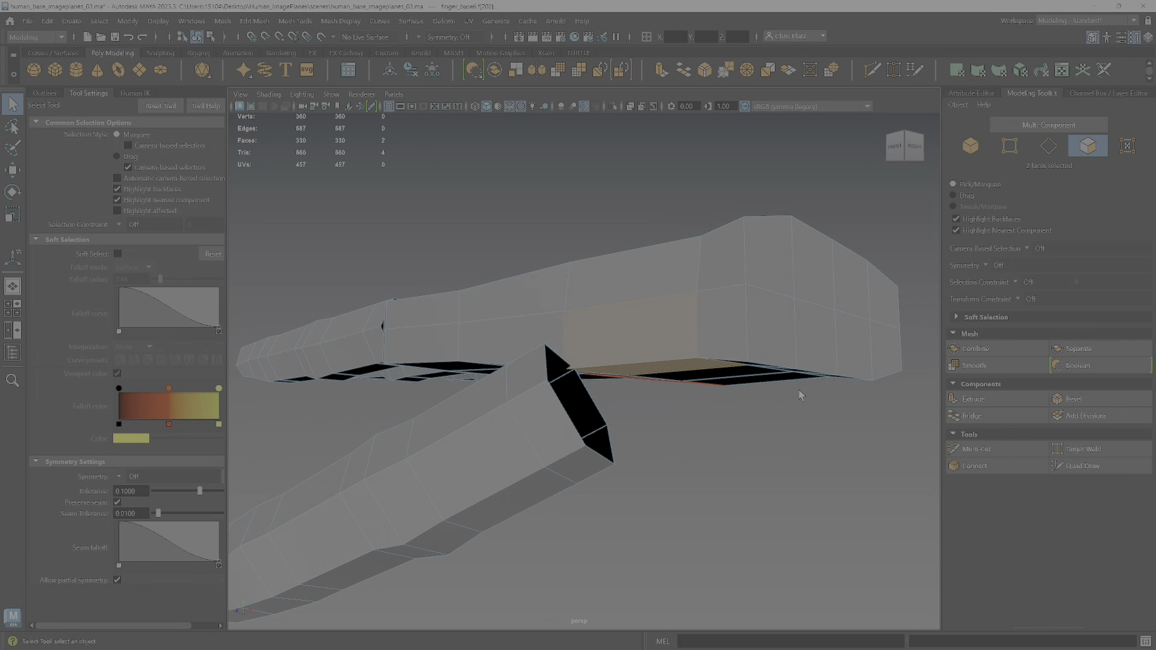
pyautogui.click(973, 400)
pyautogui.keyDown('alt'); pyautogui.moveTo(716, 426); pyautogui.dragTo(612, 381); pyautogui.keyUp('alt')
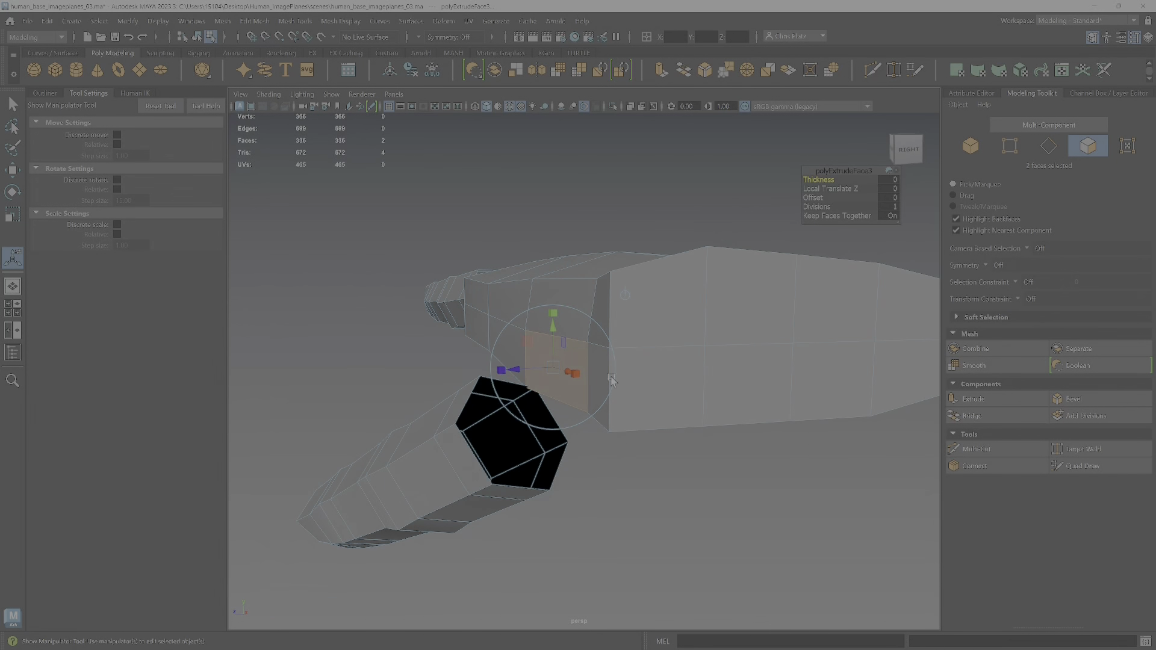
# - Try pulling the extruded palm faces out toward the open thumb base, and undo the move
pyautogui.moveTo(510, 367); pyautogui.dragTo(484, 377)
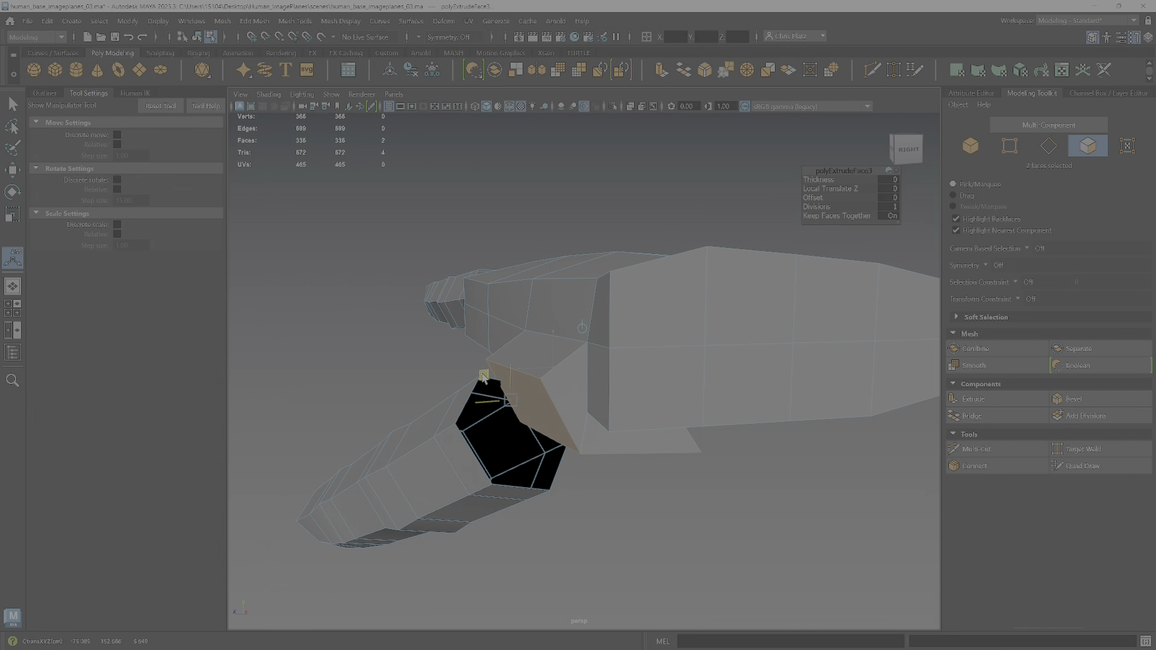
pyautogui.hotkey('ctrl', 'z')
pyautogui.press('w')
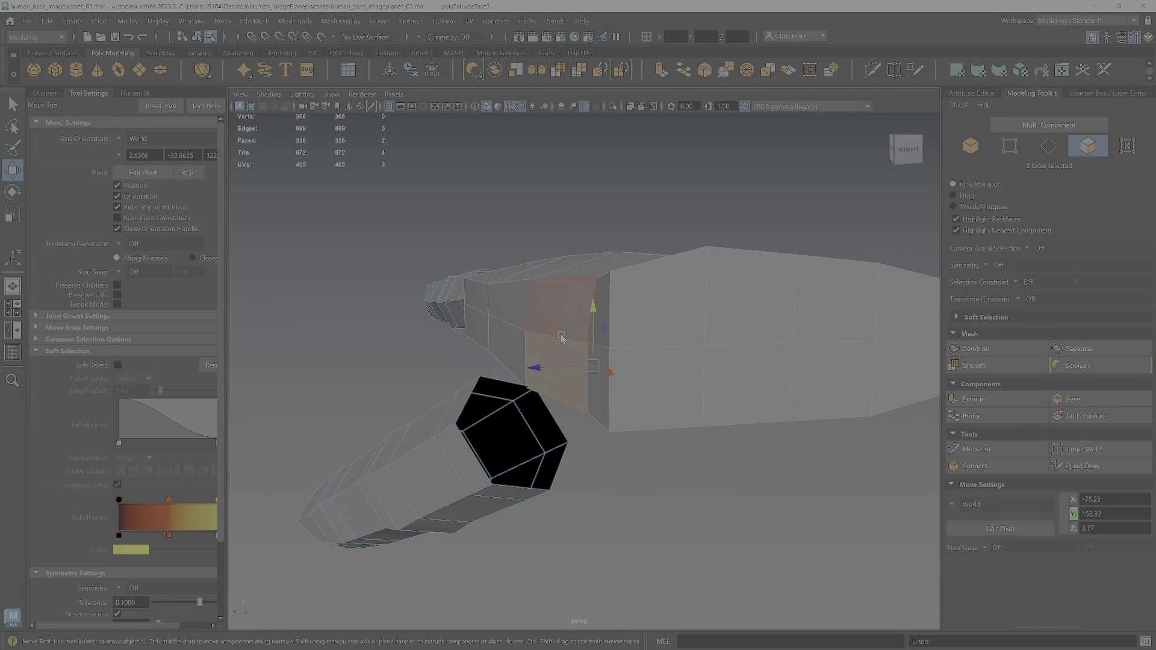
# - Pull the two extruded palm faces out and down toward the thumb's open base
pyautogui.keyDown('alt'); pyautogui.moveTo(571, 352); pyautogui.dragTo(519, 339); pyautogui.keyUp('alt')
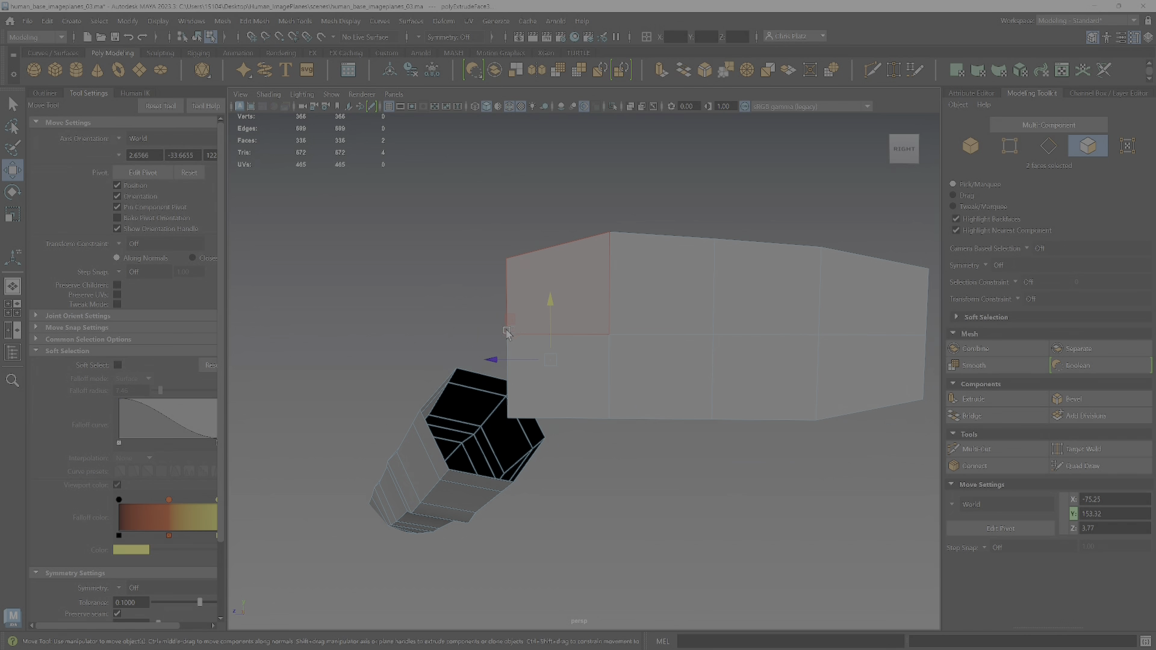
pyautogui.moveTo(509, 319); pyautogui.dragTo(470, 351, button='middle')
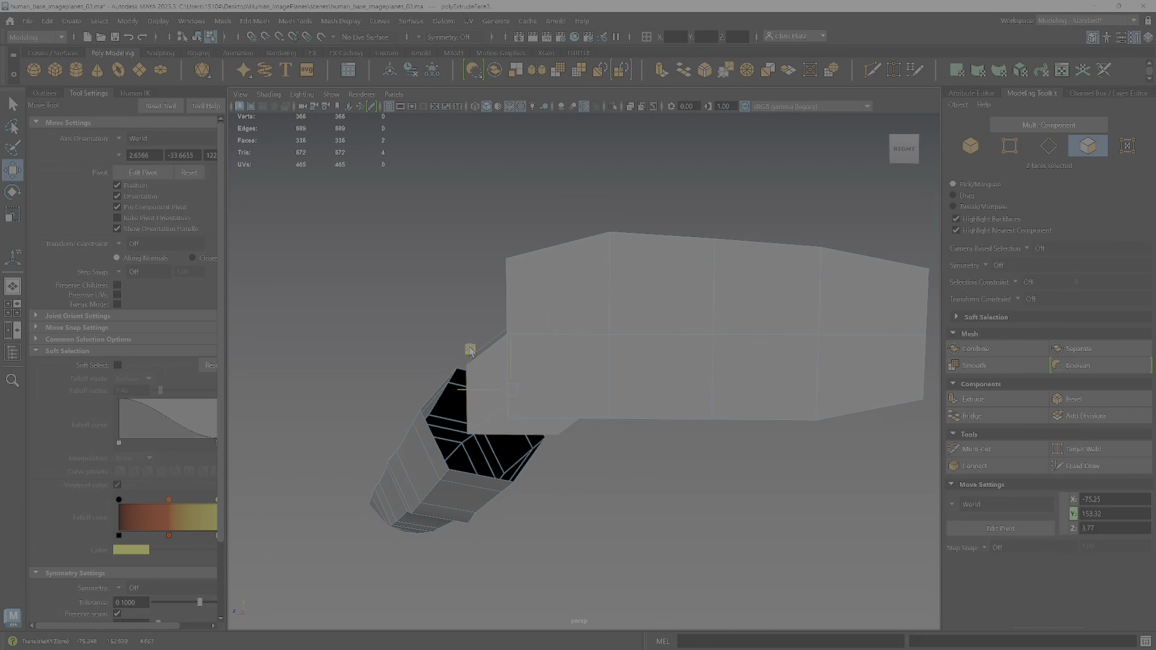
# - Align the pivot to the corner shared by the two extruded palm faces and scale the faces flatter along that direction
pyautogui.press('r')
pyautogui.keyDown('alt'); pyautogui.moveTo(536, 412); pyautogui.dragTo(523, 397); pyautogui.keyUp('alt')
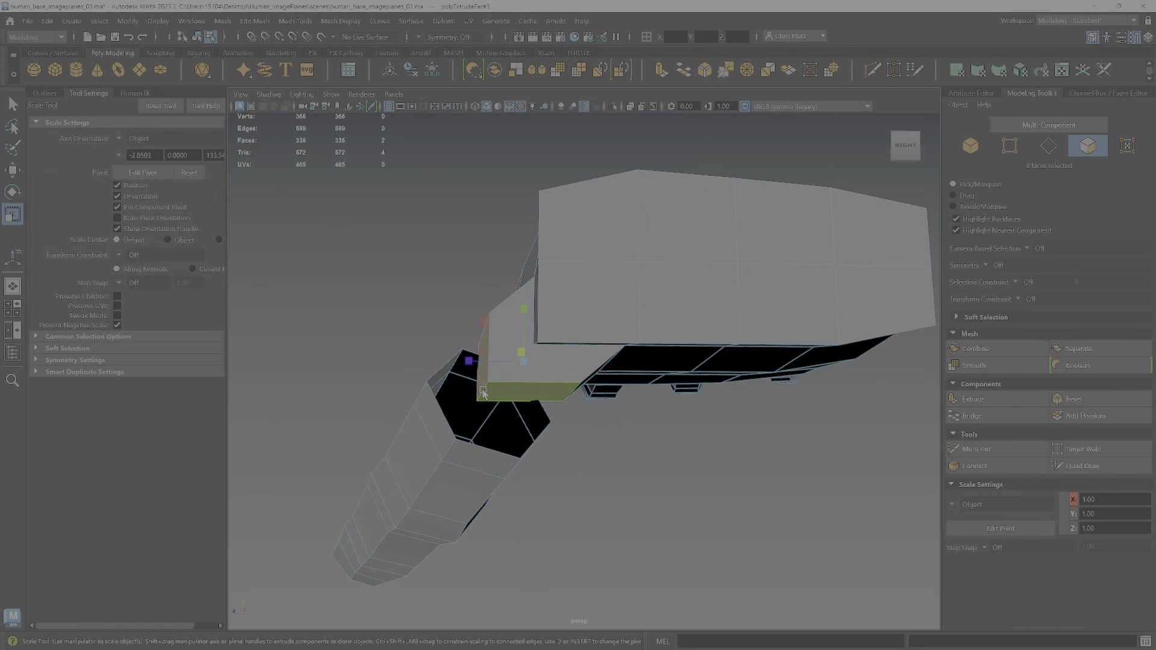
pyautogui.press('d')
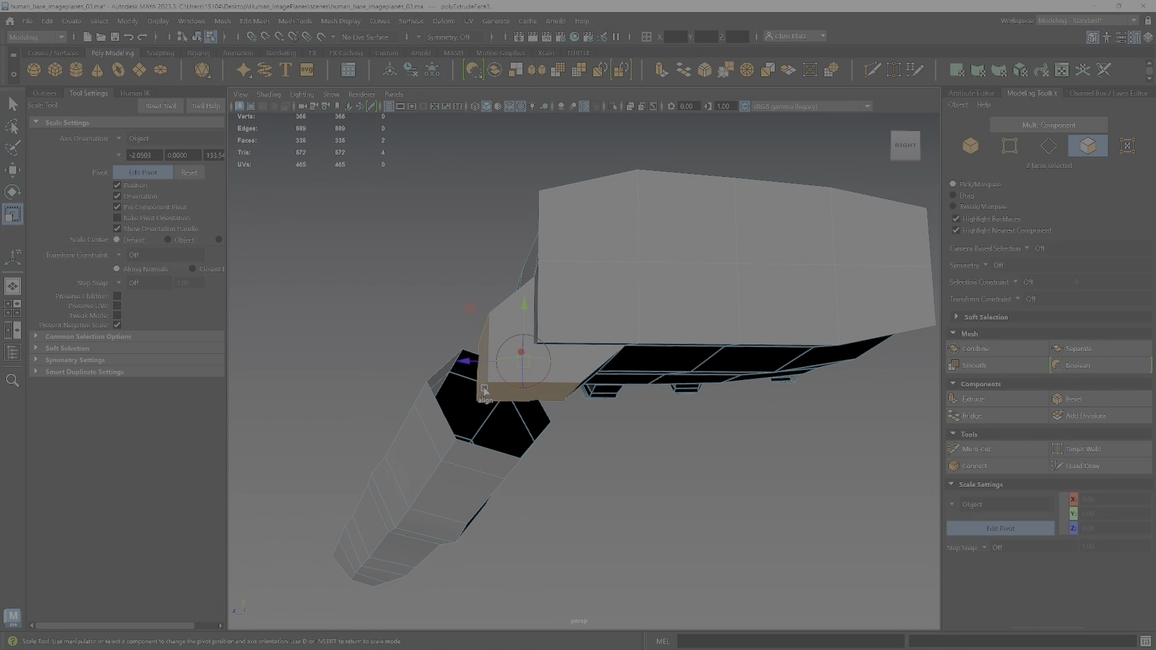
pyautogui.click(485, 391)
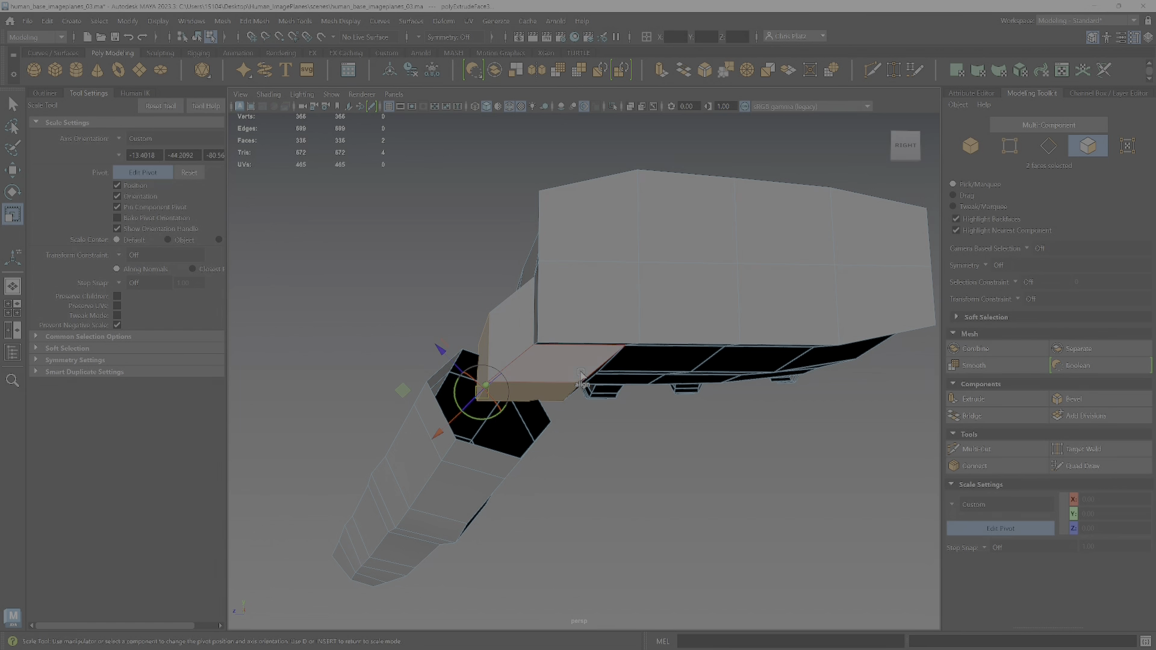
pyautogui.click(578, 371)
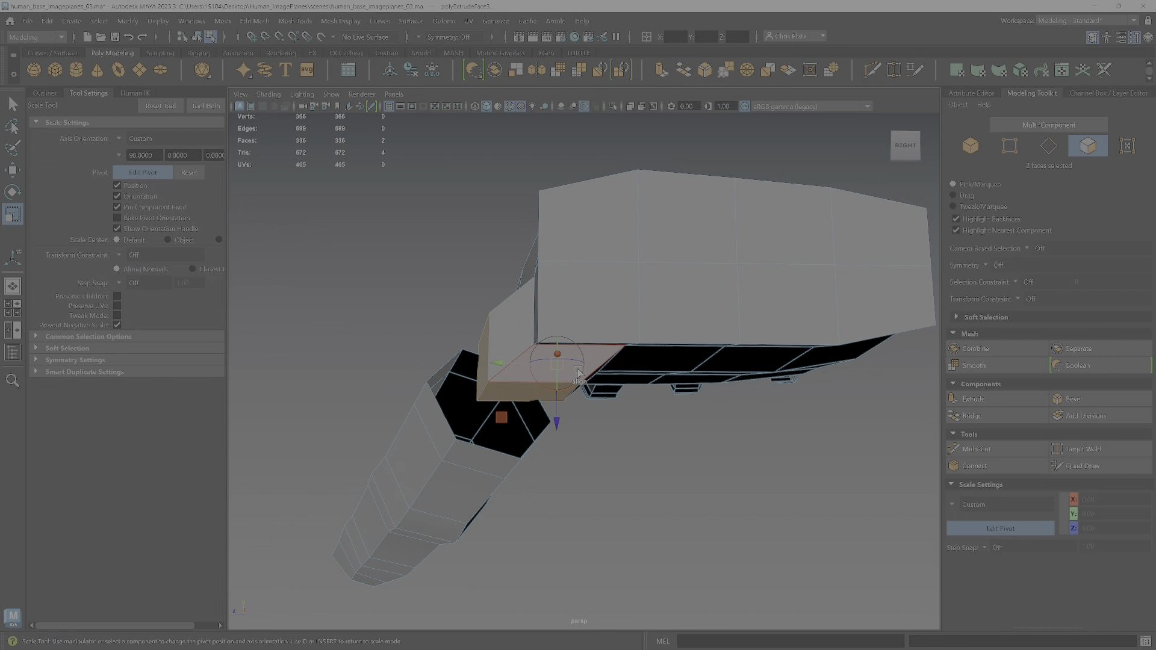
pyautogui.click(487, 384)
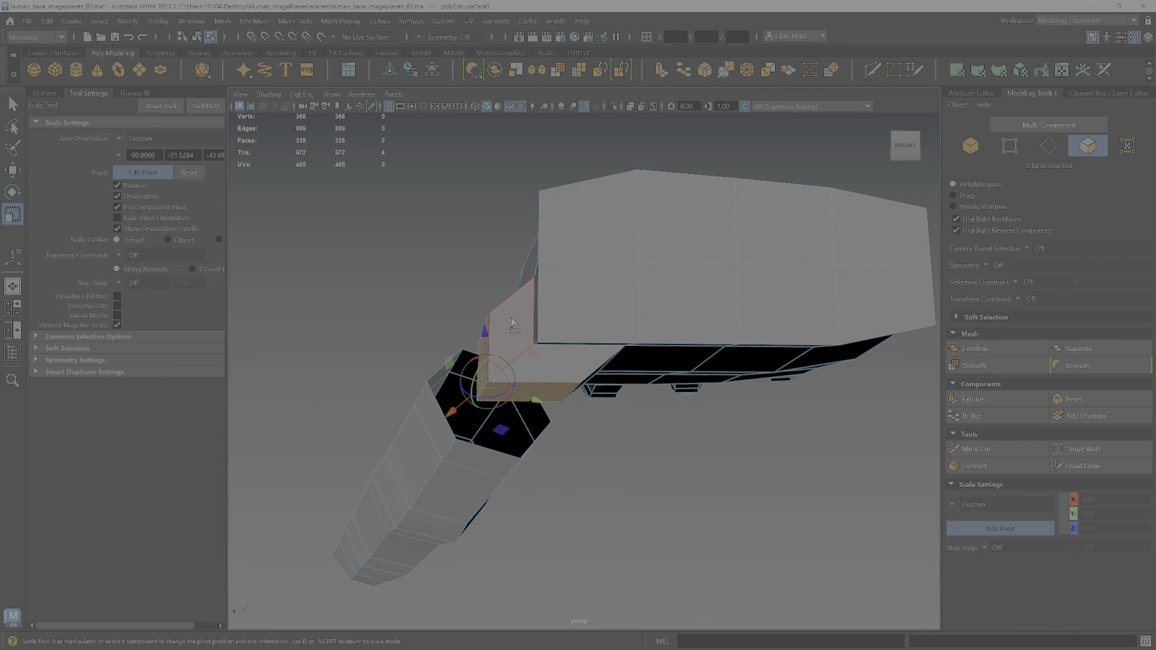
pyautogui.click(556, 280)
pyautogui.click(482, 392)
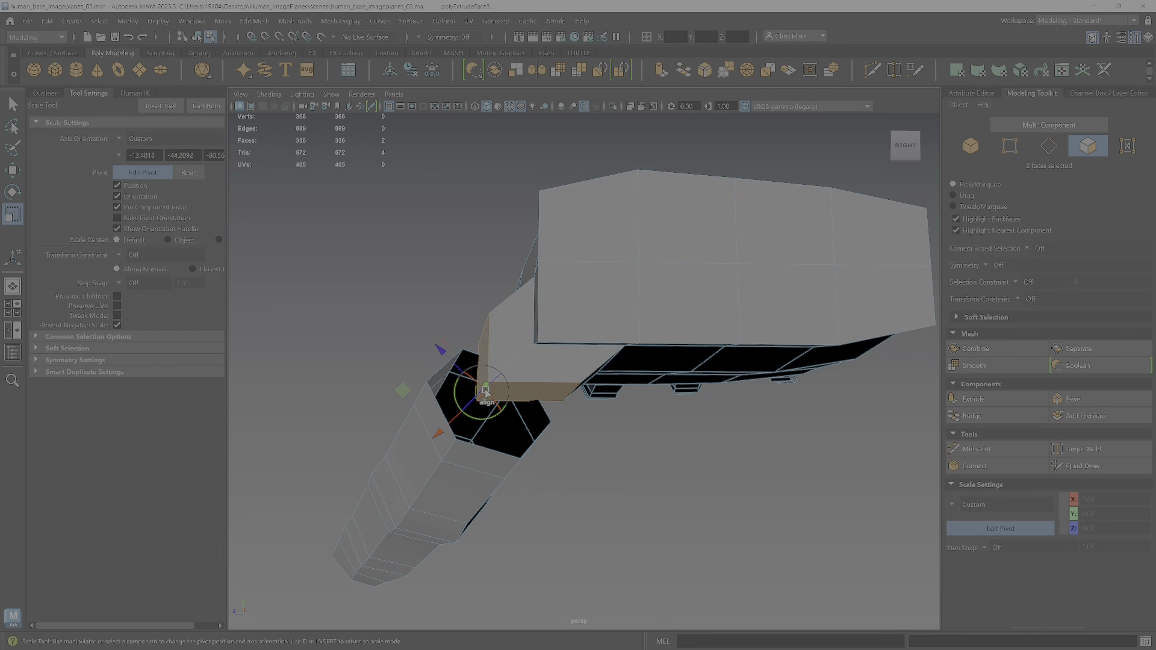
pyautogui.press('d')
pyautogui.keyDown('alt'); pyautogui.moveTo(534, 462); pyautogui.dragTo(522, 469); pyautogui.keyUp('alt')
pyautogui.moveTo(432, 447); pyautogui.dragTo(463, 435)
# - Rotate the flattened extruded faces toward the thumb's slant and shift them over the open thumb base
pyautogui.keyDown('alt'); pyautogui.moveTo(602, 421); pyautogui.dragTo(668, 440); pyautogui.keyUp('alt')
pyautogui.press('e')
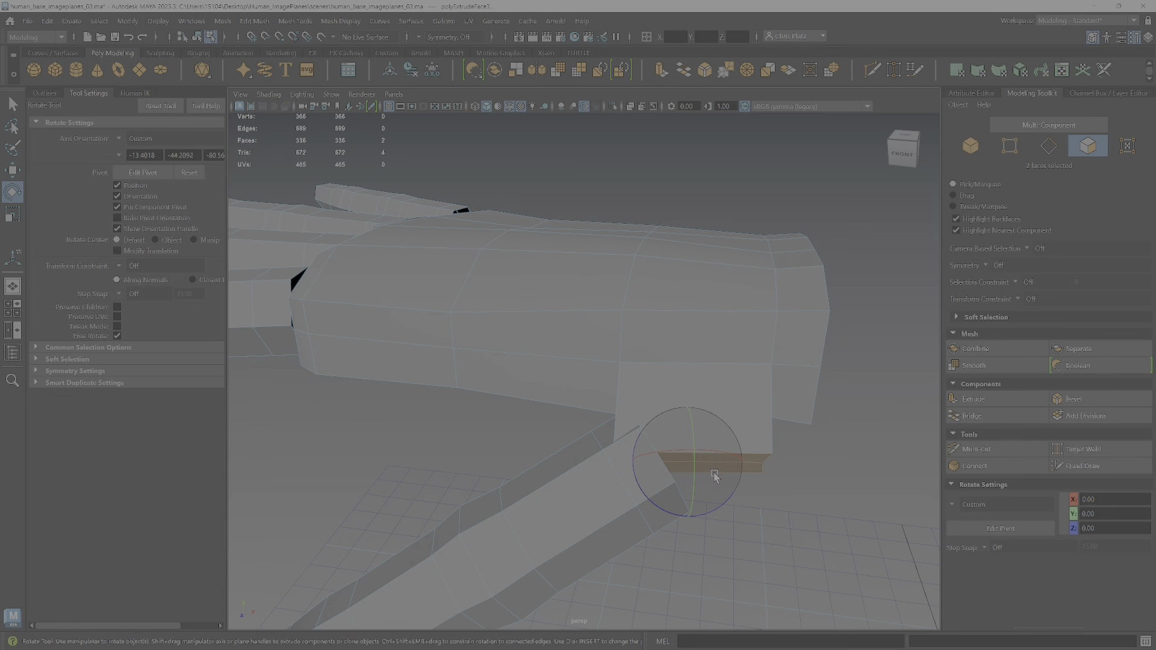
pyautogui.moveTo(730, 500); pyautogui.dragTo(726, 543)
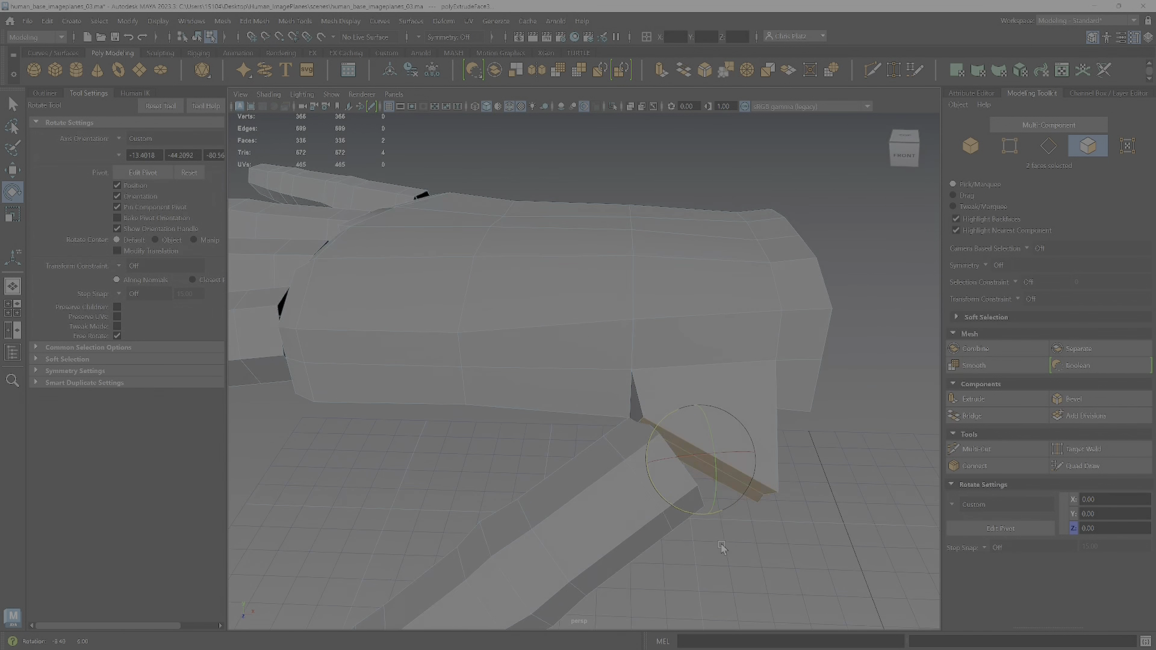
pyautogui.press('w')
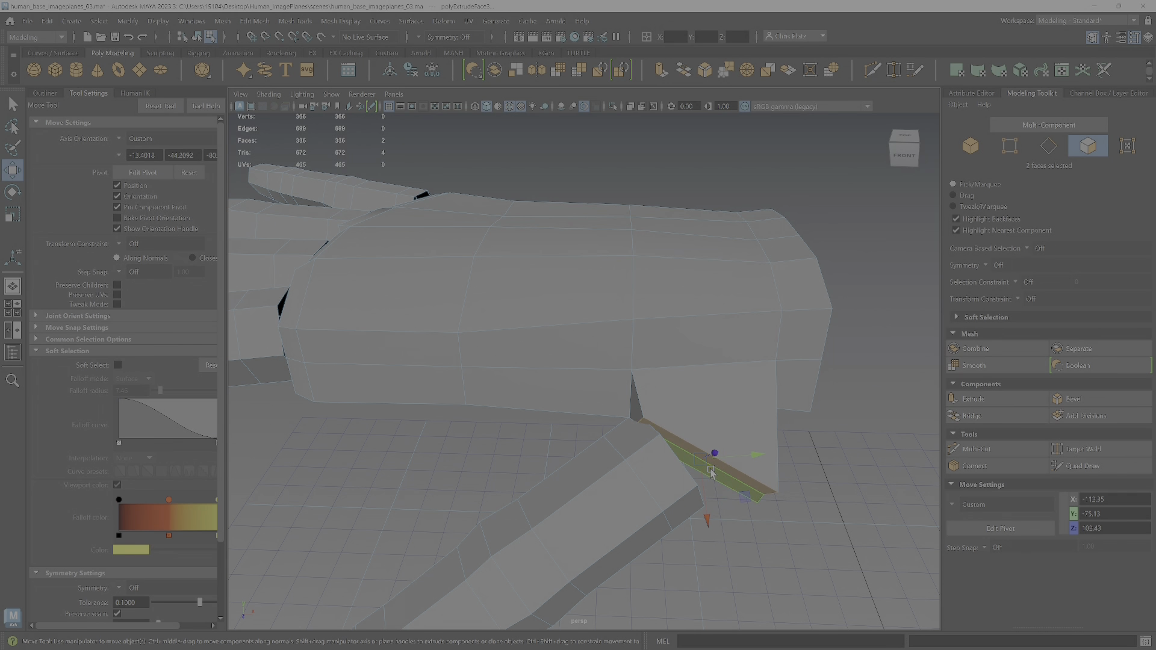
pyautogui.moveTo(745, 498); pyautogui.dragTo(721, 499)
pyautogui.press('e')
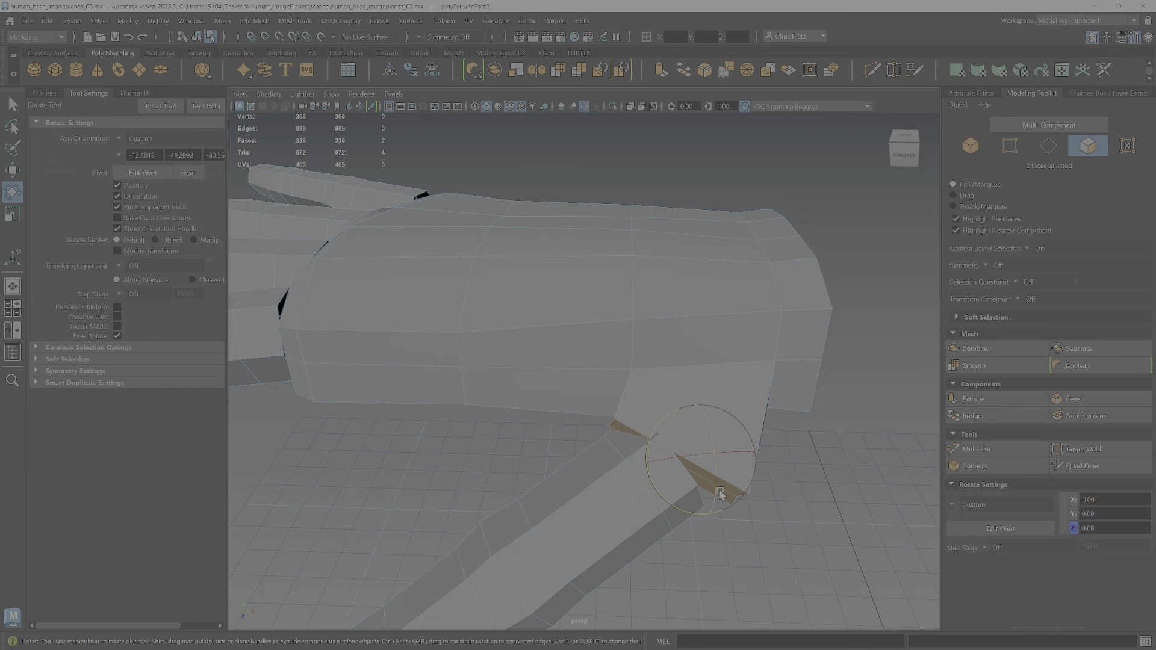
pyautogui.moveTo(695, 517); pyautogui.dragTo(801, 371)
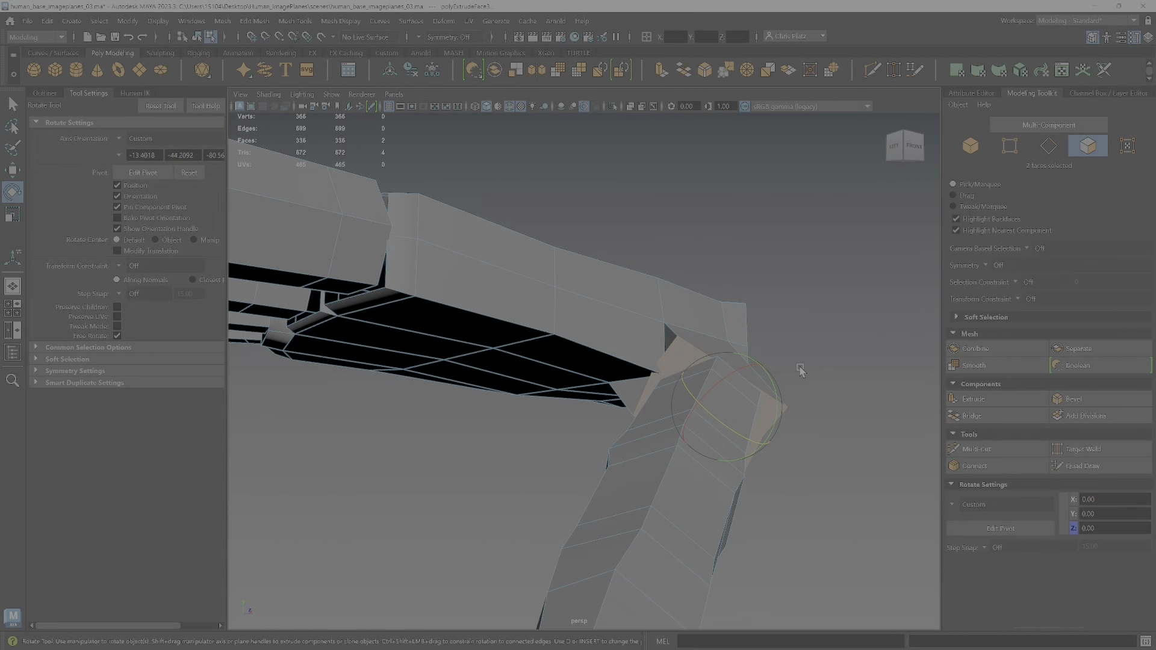
# - Reset the custom pivot and rotate the extruded faces further to match the angle of the thumb's base
pyautogui.click(185, 176)
pyautogui.keyDown('alt'); pyautogui.moveTo(754, 455); pyautogui.dragTo(775, 440); pyautogui.keyUp('alt')
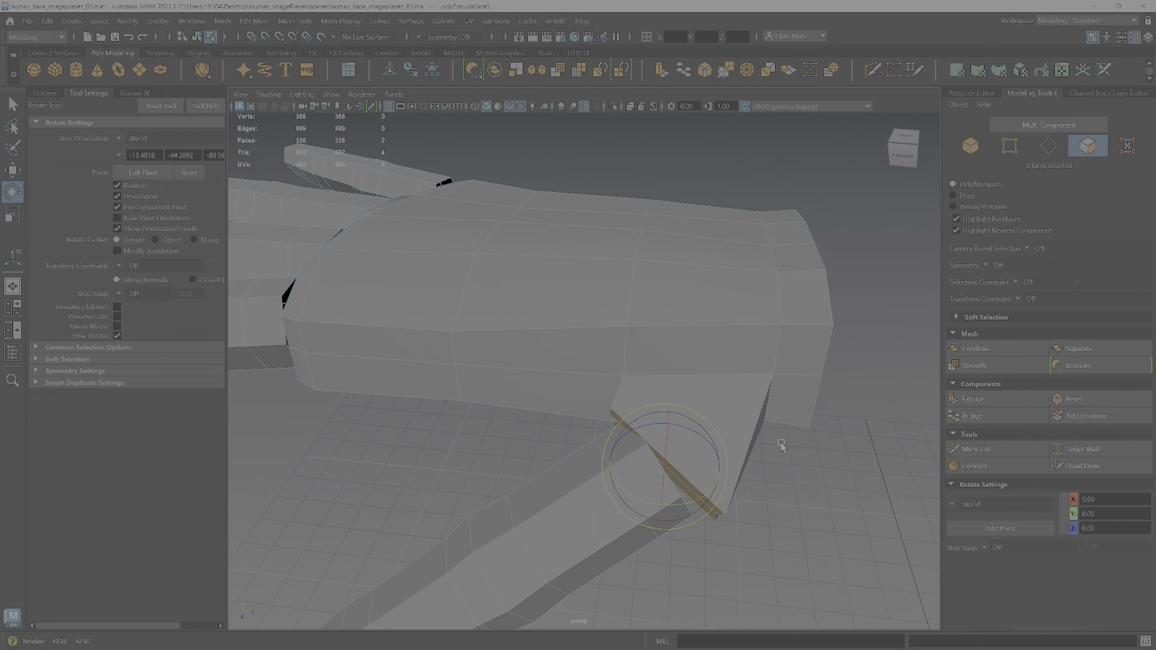
pyautogui.keyDown('ctrl'); pyautogui.click(713, 517); pyautogui.keyUp('ctrl')
pyautogui.moveTo(703, 518)
pyautogui.mouseDown()
pyautogui.moveTo(692, 542)
pyautogui.moveTo(735, 527)
pyautogui.moveTo(730, 513)
pyautogui.moveTo(714, 517)
pyautogui.moveTo(725, 500)
pyautogui.moveTo(705, 506)
pyautogui.moveTo(715, 493)
pyautogui.moveTo(713, 517)
pyautogui.mouseUp()
# - Scale the two extruded end faces to suit the thumb base and delete them, opening the extrusion toward the thumb
pyautogui.press('r')
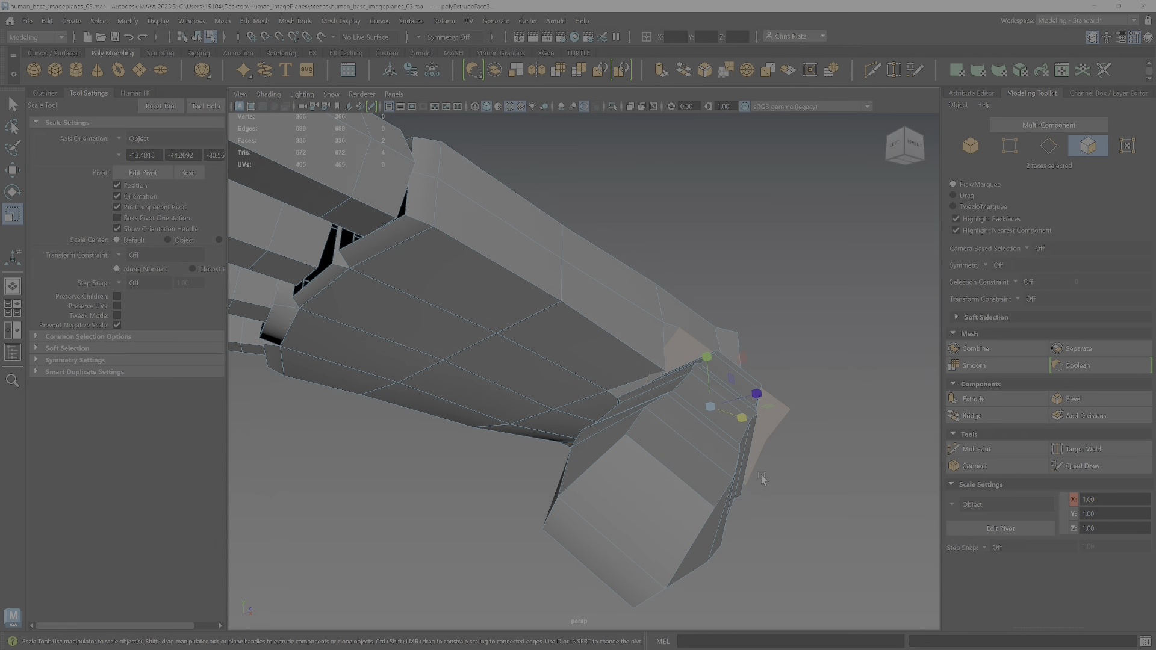
pyautogui.moveTo(717, 409); pyautogui.dragTo(774, 405)
pyautogui.press('Delete')
# - Adjust the lower edge of the palm extrusion vertically and move the upright palm edge beside the thumb to about -78.19 in X
pyautogui.keyDown('alt'); pyautogui.moveTo(774, 406); pyautogui.dragTo(834, 433, button='right'); pyautogui.keyUp('alt')
pyautogui.keyDown('alt'); pyautogui.moveTo(834, 434); pyautogui.dragTo(609, 336, button='middle'); pyautogui.keyUp('alt')
pyautogui.keyDown('alt'); pyautogui.moveTo(609, 335); pyautogui.dragTo(690, 387, button='right'); pyautogui.keyUp('alt')
pyautogui.keyDown('alt'); pyautogui.moveTo(689, 388); pyautogui.dragTo(702, 355); pyautogui.keyUp('alt')
pyautogui.moveTo(694, 315); pyautogui.dragTo(694, 283, button='right')
pyautogui.click(715, 294)
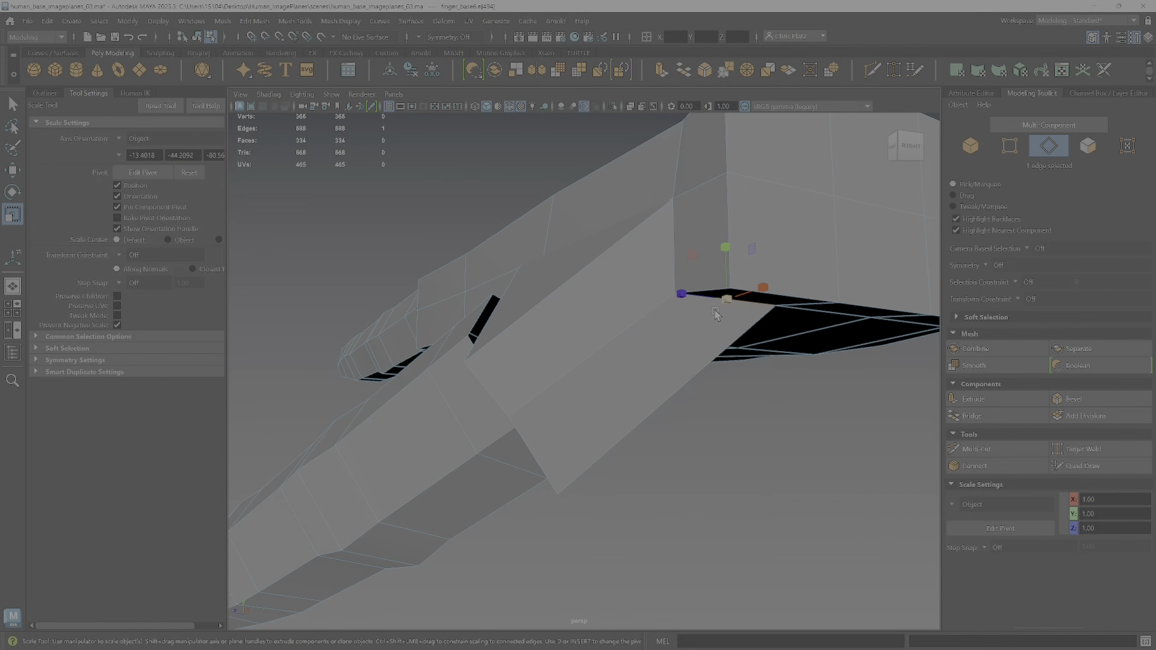
pyautogui.press('w')
pyautogui.moveTo(727, 245); pyautogui.dragTo(749, 311)
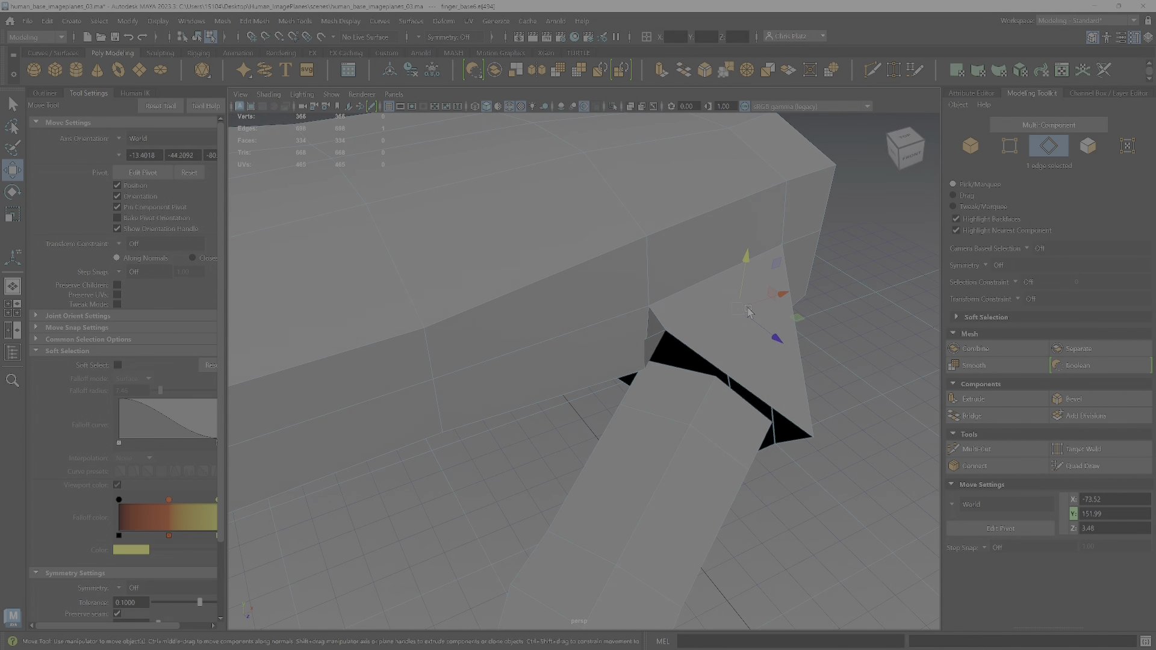
pyautogui.click(643, 326)
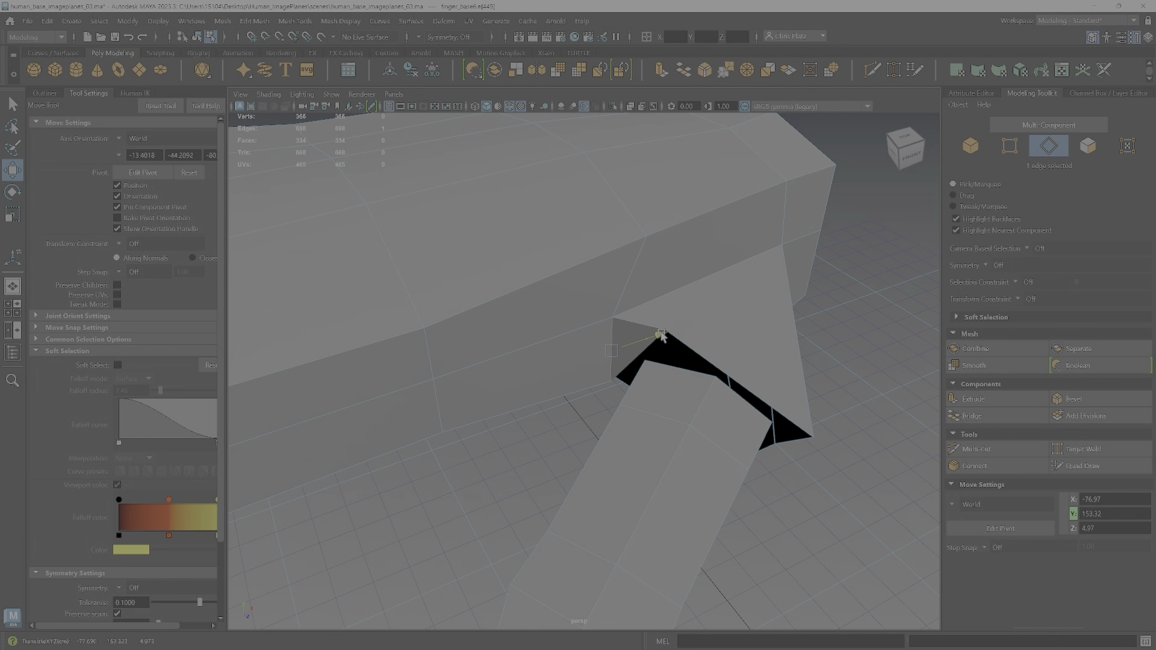
pyautogui.keyDown('alt'); pyautogui.moveTo(645, 328); pyautogui.dragTo(704, 318); pyautogui.keyUp('alt')
pyautogui.moveTo(635, 409)
pyautogui.keyDown('alt'); pyautogui.mouseDown()
pyautogui.moveTo(632, 388)
pyautogui.moveTo(627, 418)
pyautogui.moveTo(570, 454)
pyautogui.moveTo(637, 404)
pyautogui.mouseUp(); pyautogui.keyUp('alt')
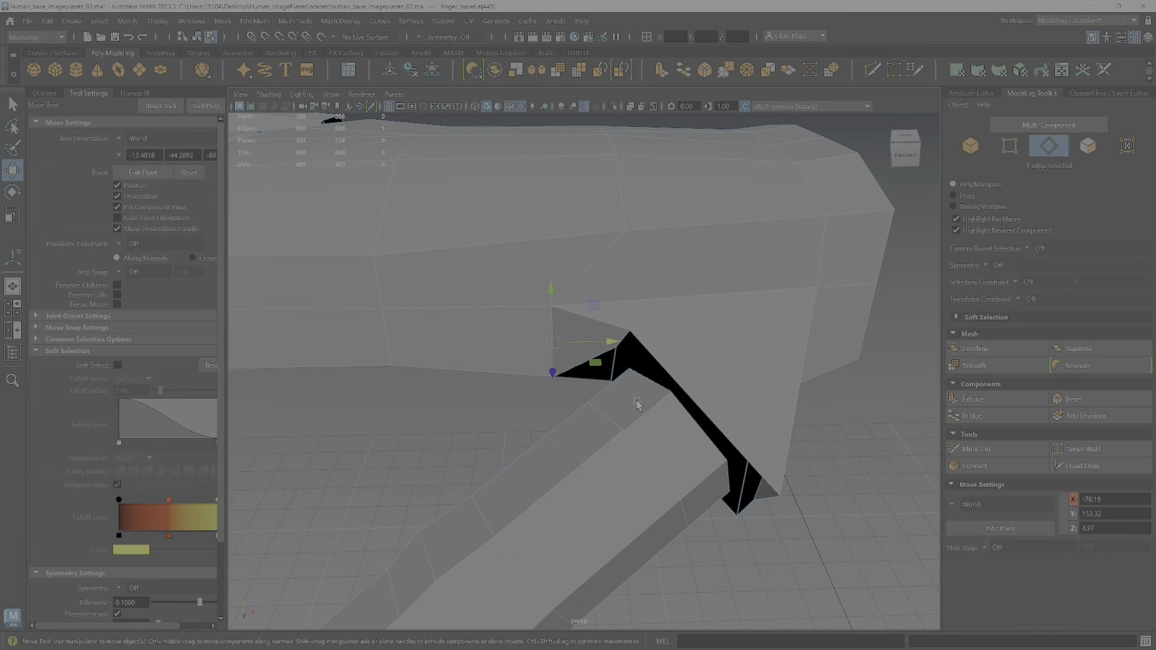
# - Reposition the thumb's inner rim vertex and snap the nearby corner vertices of the palm extrusion onto the thumb's rim vertices
pyautogui.moveTo(622, 385); pyautogui.dragTo(561, 316, button='right')
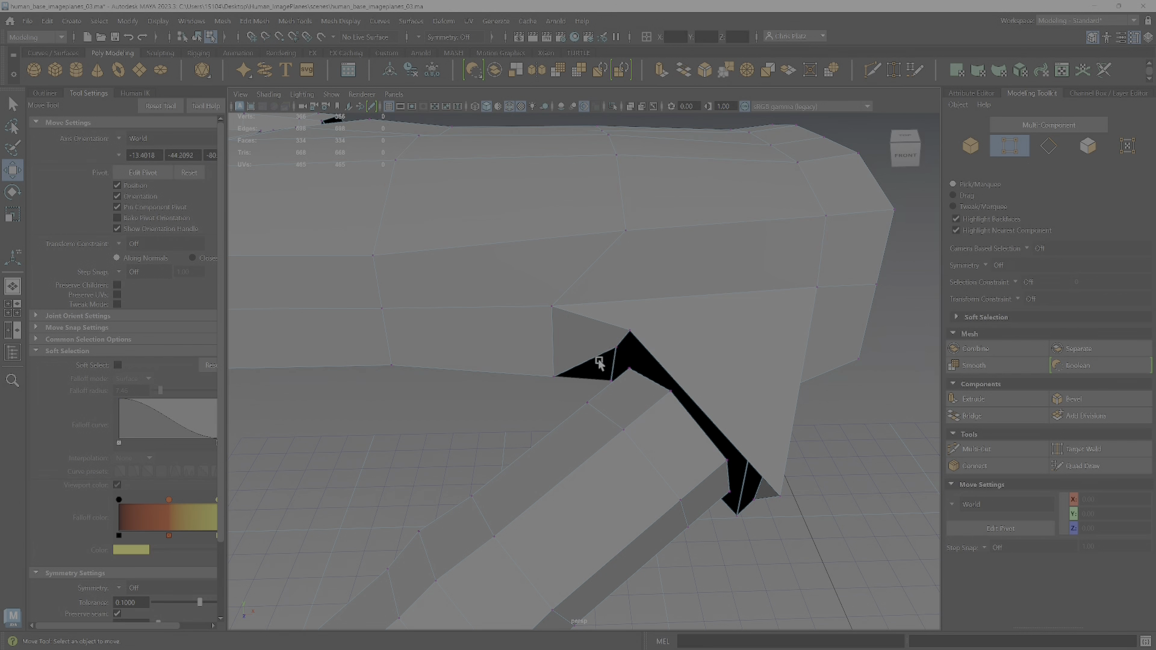
pyautogui.keyDown('alt'); pyautogui.moveTo(598, 359); pyautogui.dragTo(590, 360); pyautogui.keyUp('alt')
pyautogui.click(625, 374)
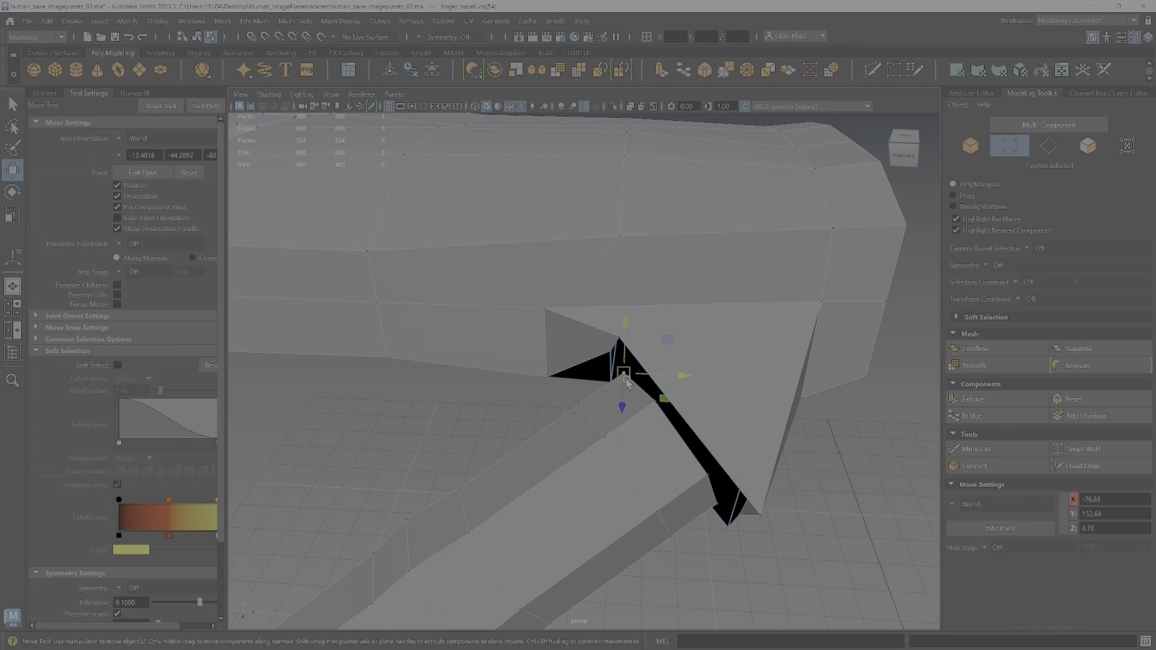
pyautogui.moveTo(631, 381); pyautogui.dragTo(621, 385)
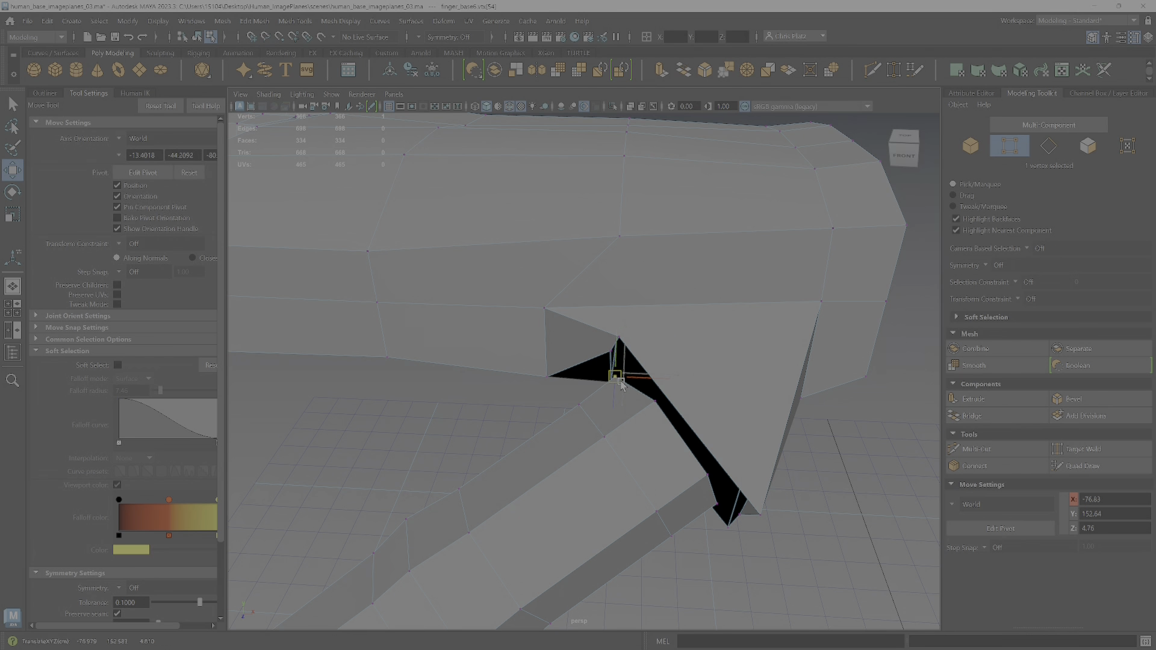
pyautogui.click(606, 355)
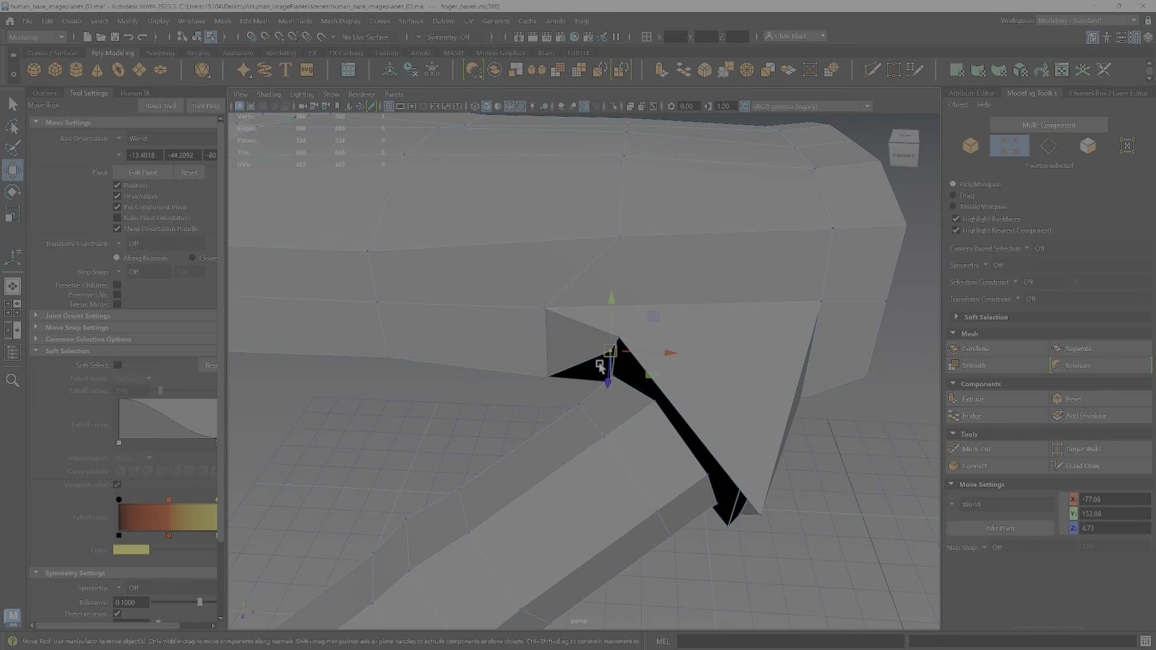
pyautogui.moveTo(613, 352); pyautogui.dragTo(612, 381)
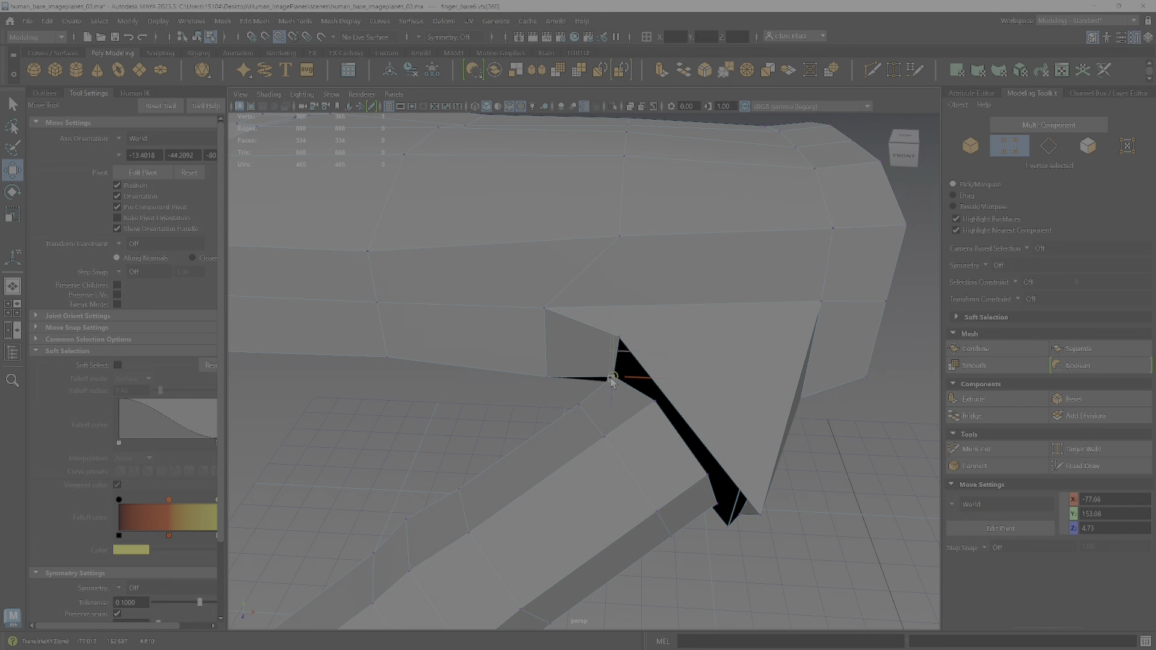
pyautogui.hotkey('ctrl', 'z')
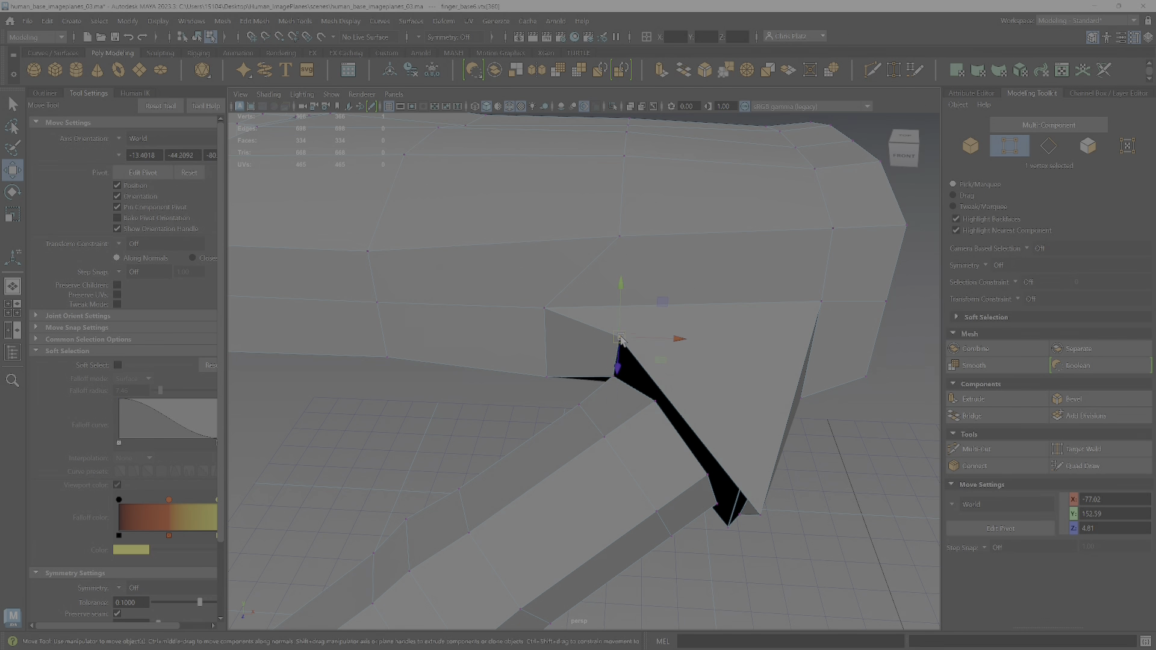
pyautogui.moveTo(619, 341); pyautogui.dragTo(608, 388)
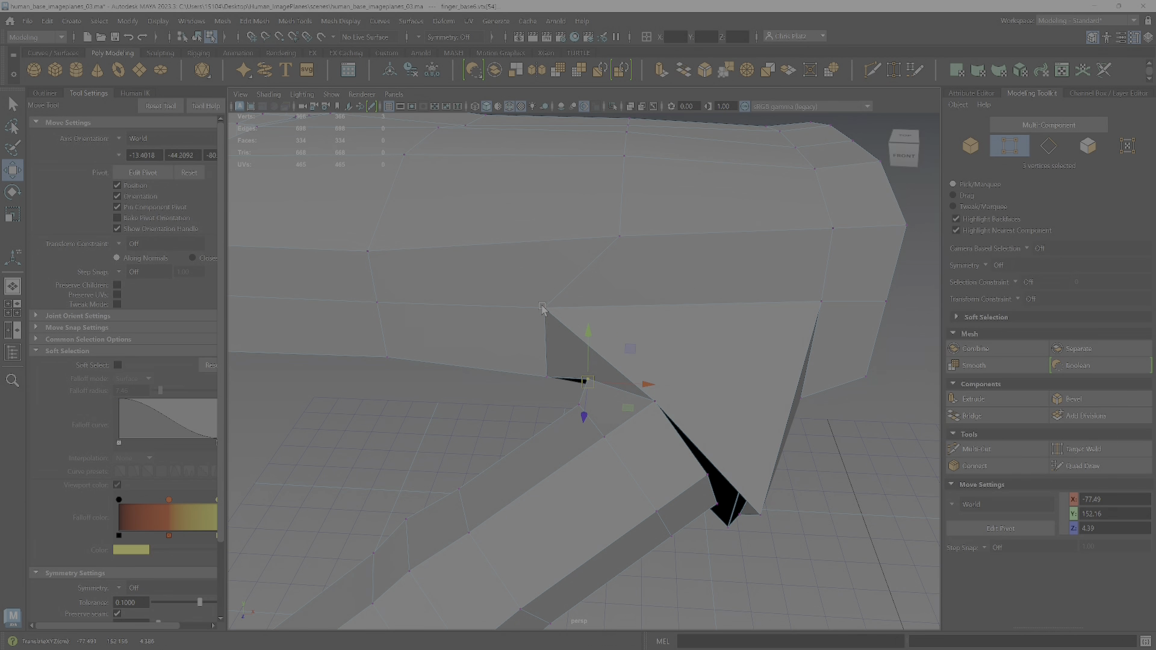
# - Move the upright palm edge beside the thumb to about -77.83 in X, then its upper vertex to about -76.91, continuing past the student-version notice
pyautogui.moveTo(528, 291); pyautogui.dragTo(550, 390)
pyautogui.moveTo(580, 345)
pyautogui.mouseDown()
pyautogui.moveTo(613, 349)
pyautogui.moveTo(595, 340)
pyautogui.mouseUp()
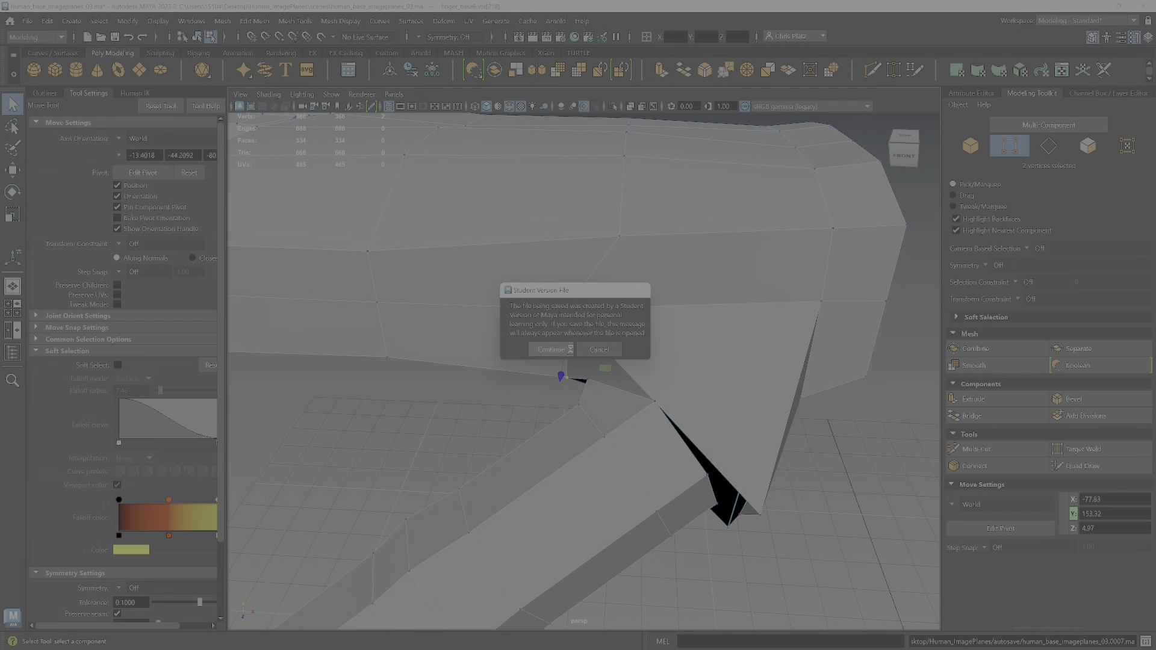
pyautogui.click(567, 350)
pyautogui.click(633, 275)
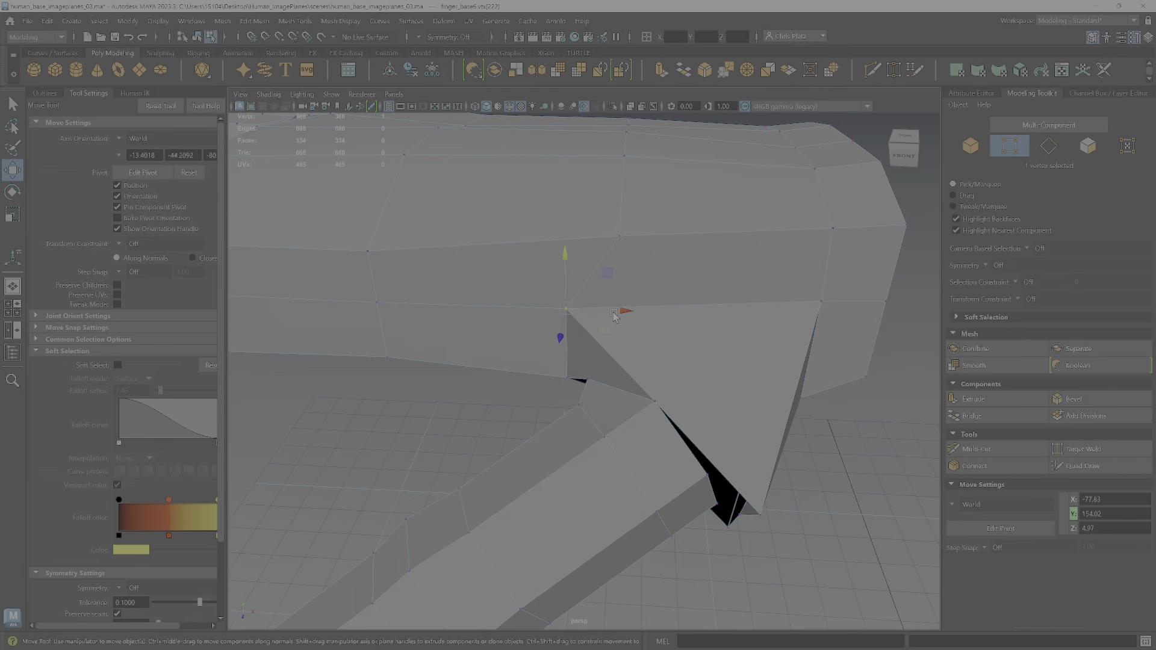
pyautogui.moveTo(613, 317); pyautogui.dragTo(720, 345)
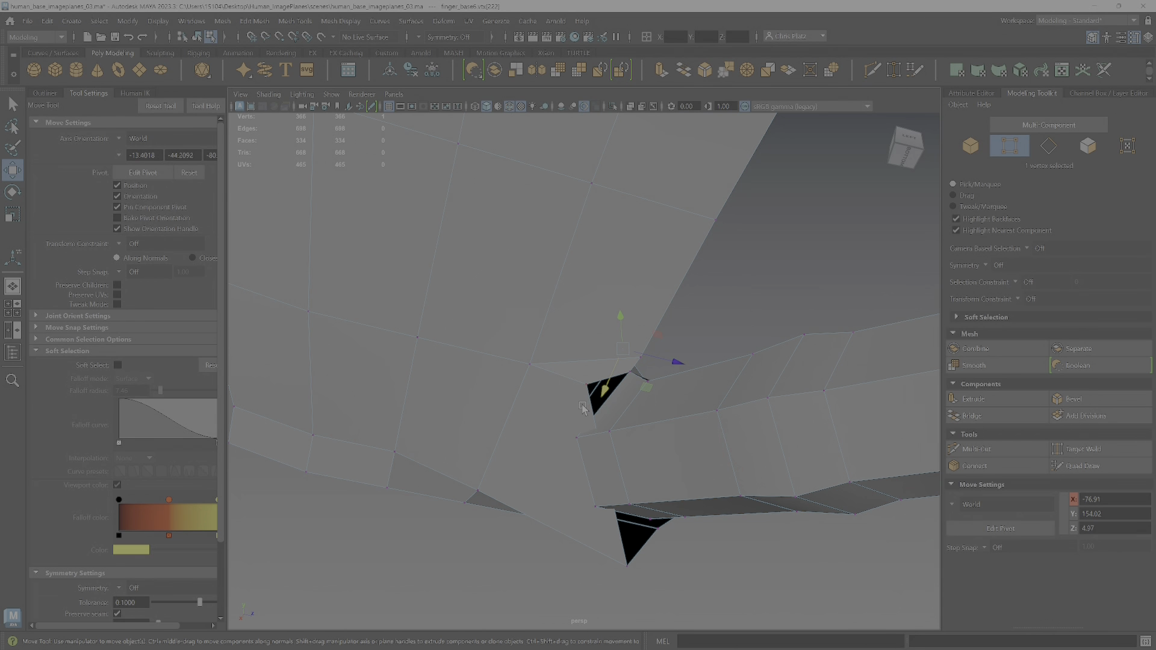
# - Snap the remaining rim vertices of the palm extrusion and thumb base together on the underside and outer side, closing the gap
pyautogui.click(578, 439)
pyautogui.moveTo(577, 443); pyautogui.dragTo(589, 386)
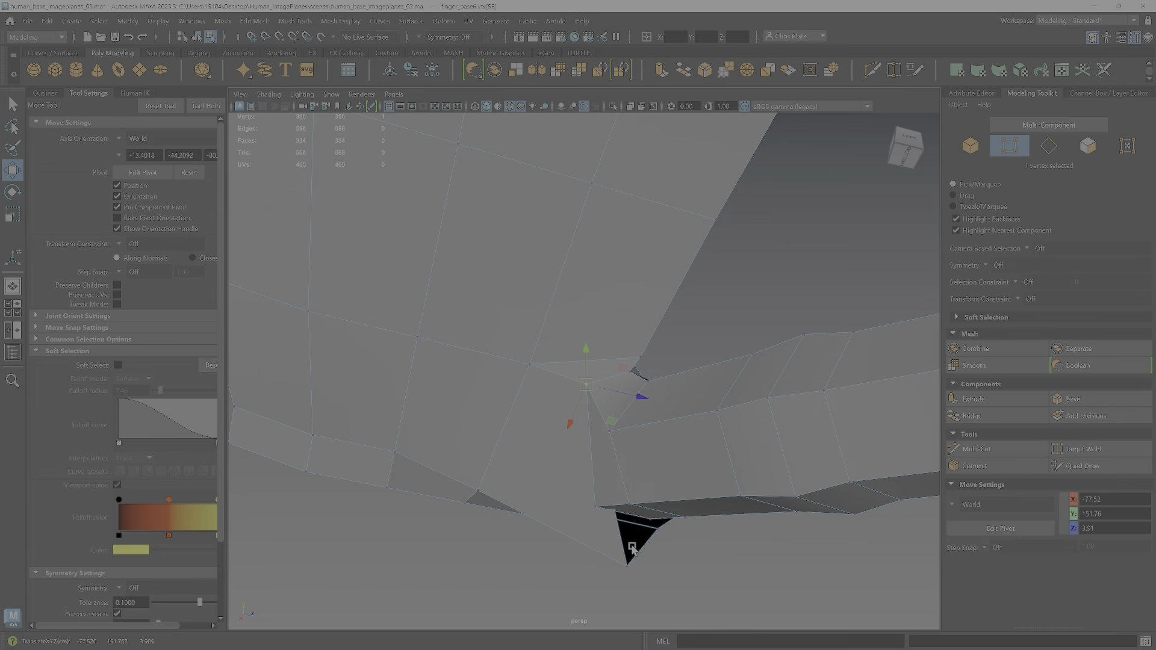
pyautogui.moveTo(629, 561); pyautogui.dragTo(606, 521)
pyautogui.keyDown('alt'); pyautogui.moveTo(693, 524); pyautogui.dragTo(605, 518); pyautogui.keyUp('alt')
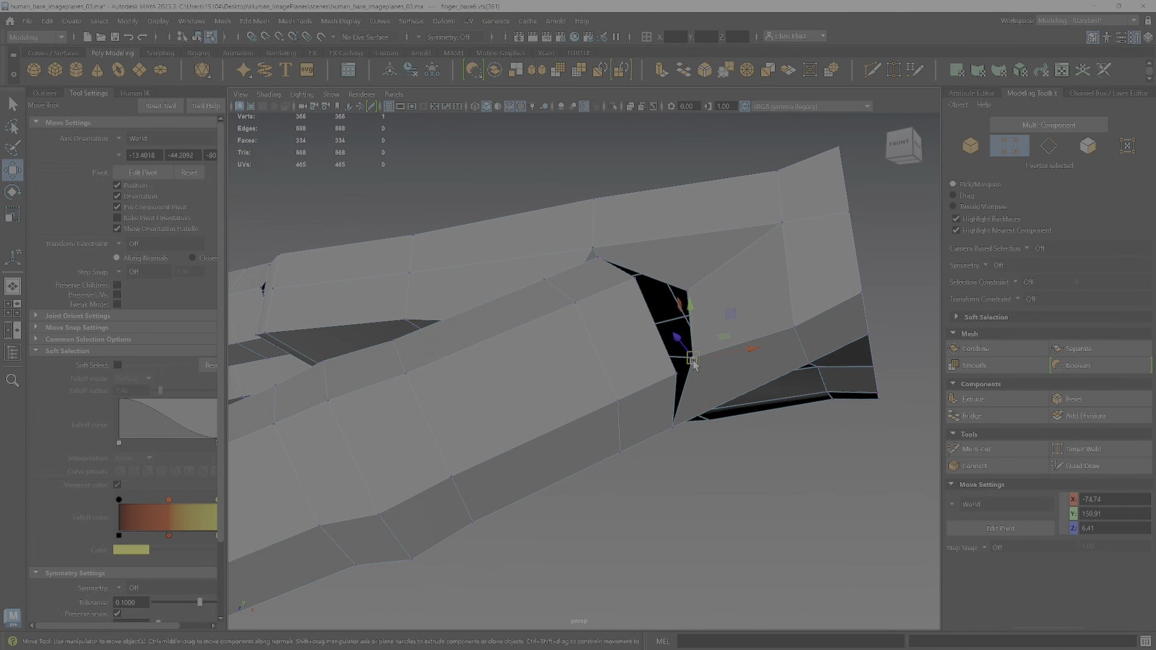
pyautogui.moveTo(700, 361); pyautogui.dragTo(673, 375)
pyautogui.click(685, 293)
pyautogui.moveTo(686, 293); pyautogui.dragTo(630, 279)
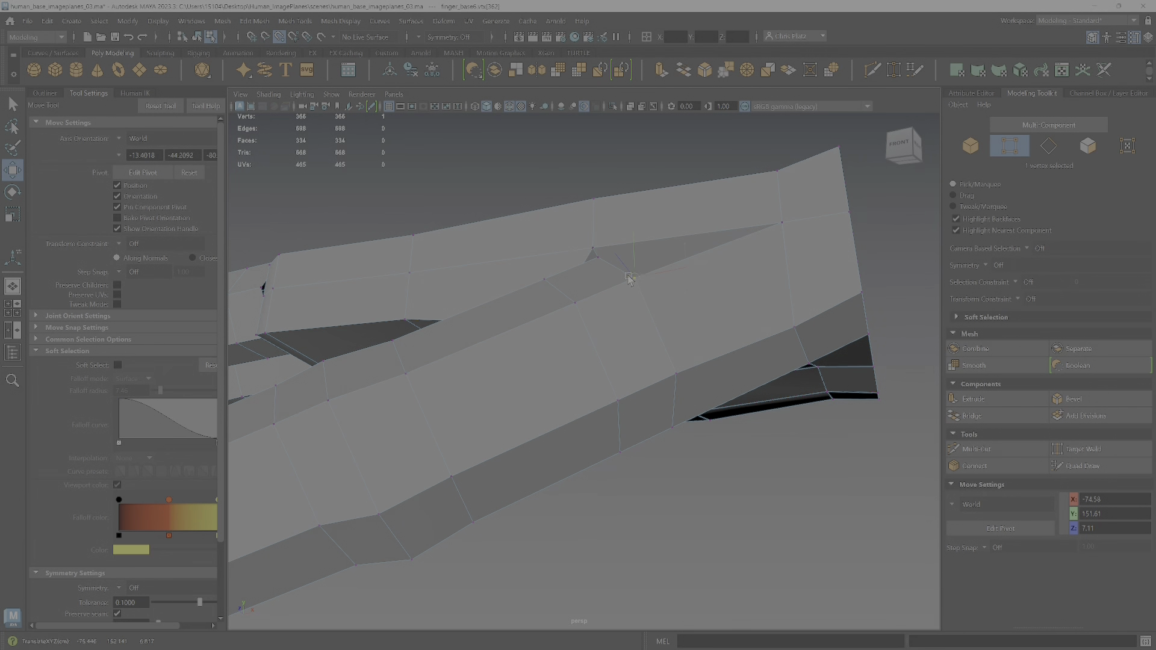
# - Examine the thumb connection from above and the open gaps between the finger bases and the palm
pyautogui.keyDown('alt'); pyautogui.moveTo(630, 324); pyautogui.dragTo(617, 432); pyautogui.keyUp('alt')
pyautogui.scroll(-5, 619, 369)
pyautogui.keyDown('alt'); pyautogui.moveTo(616, 432); pyautogui.dragTo(649, 424, button='right'); pyautogui.keyUp('alt')
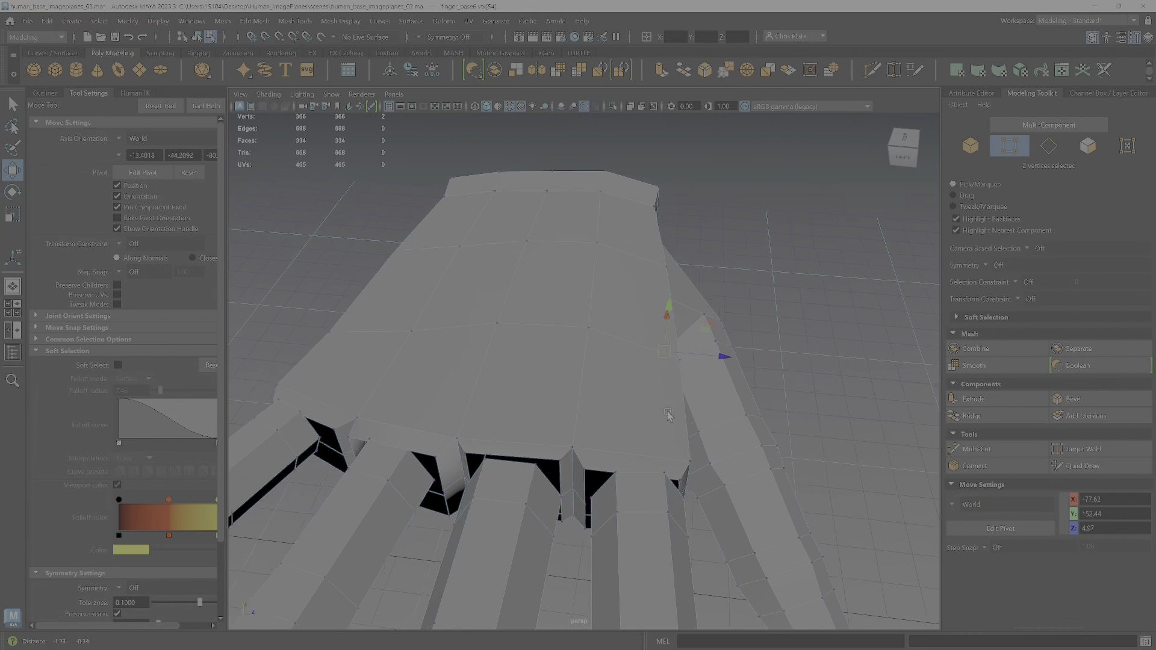
pyautogui.keyDown('alt'); pyautogui.moveTo(648, 423); pyautogui.dragTo(646, 385, button='middle'); pyautogui.keyUp('alt')
pyautogui.keyDown('alt'); pyautogui.moveTo(653, 416); pyautogui.dragTo(615, 399); pyautogui.keyUp('alt')
pyautogui.keyDown('alt'); pyautogui.moveTo(614, 400); pyautogui.dragTo(671, 472, button='right'); pyautogui.keyUp('alt')
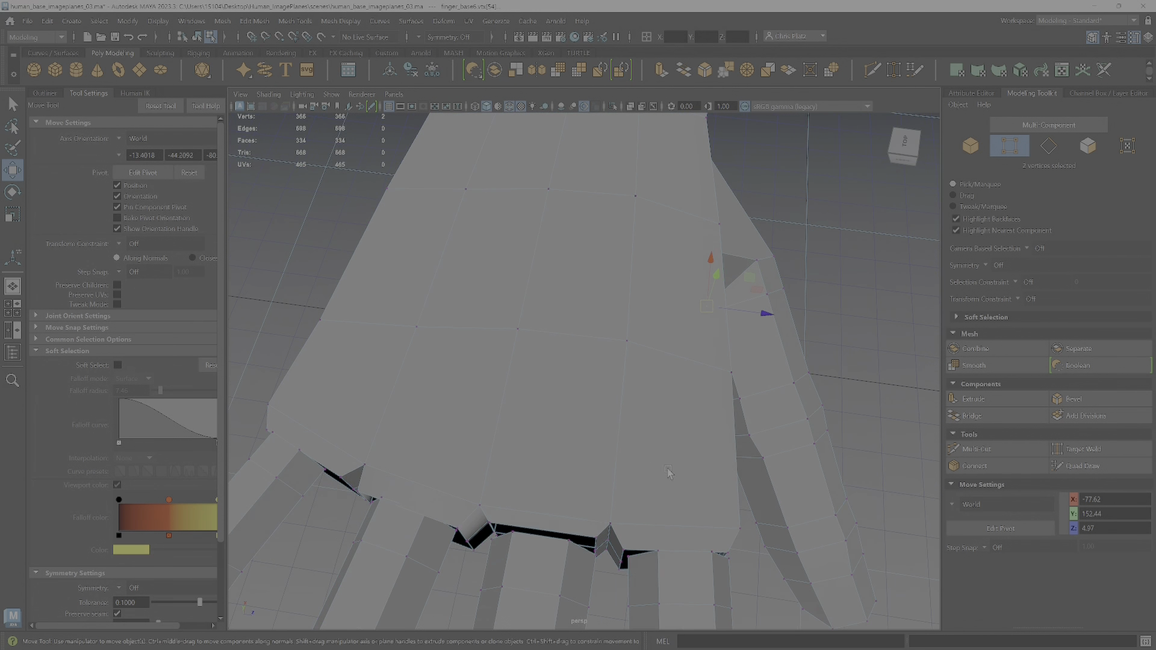
pyautogui.keyDown('alt'); pyautogui.moveTo(671, 472); pyautogui.dragTo(571, 301, button='middle'); pyautogui.keyUp('alt')
pyautogui.keyDown('alt'); pyautogui.moveTo(570, 302); pyautogui.dragTo(558, 332); pyautogui.keyUp('alt')
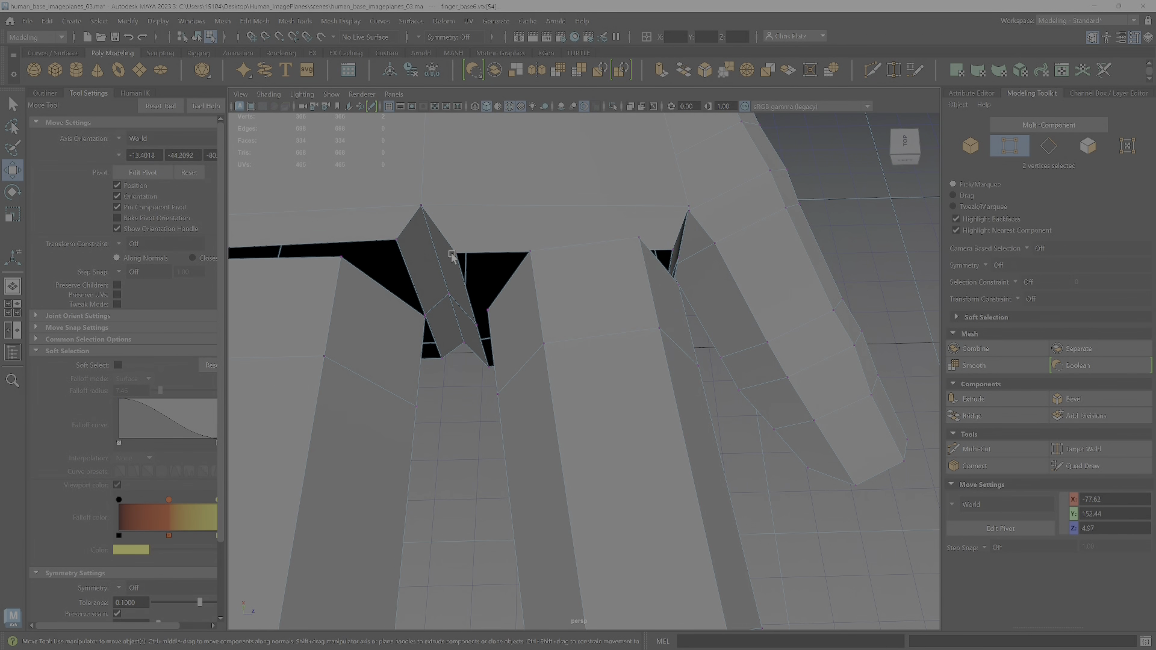
# - Target-weld the palm's rim vertices onto the index finger's base vertices on the upper side and the underside
pyautogui.click(1083, 449)
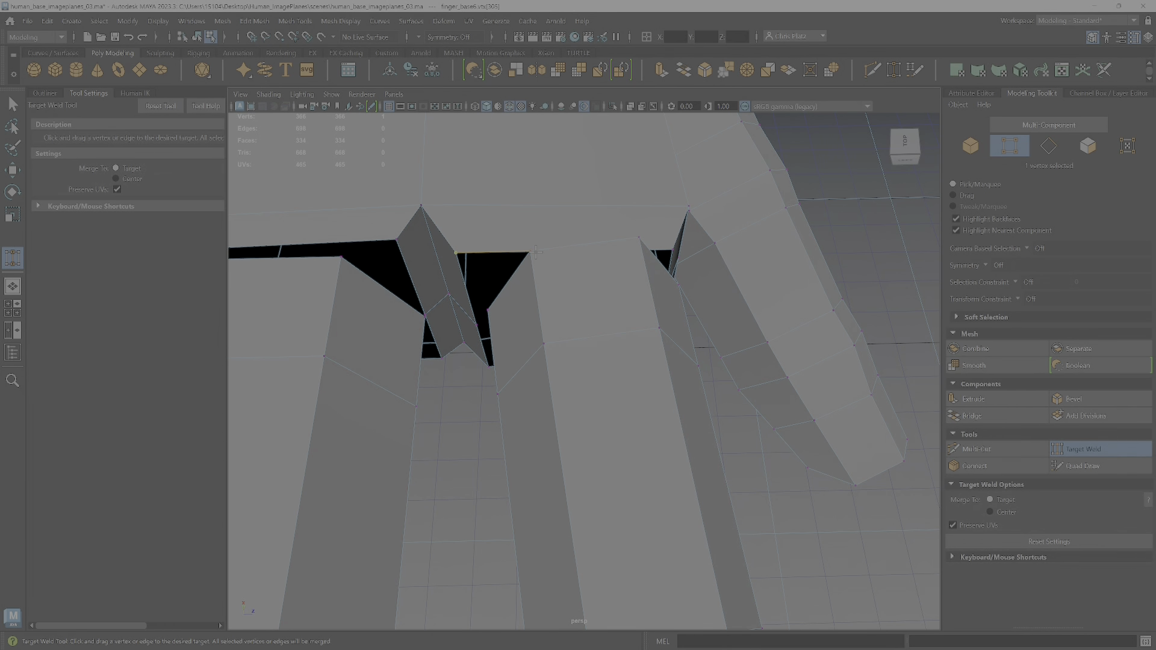
pyautogui.moveTo(535, 252); pyautogui.dragTo(533, 252)
pyautogui.moveTo(663, 245); pyautogui.dragTo(640, 239)
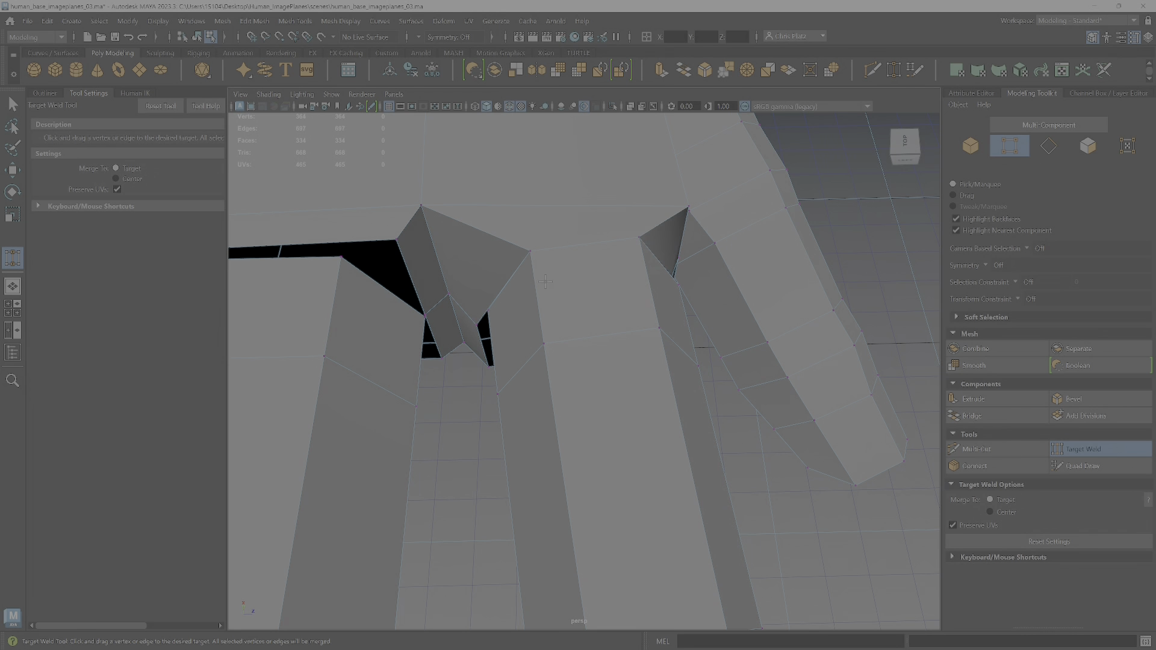
pyautogui.moveTo(498, 303); pyautogui.dragTo(498, 304)
pyautogui.keyDown('alt'); pyautogui.moveTo(525, 341); pyautogui.dragTo(560, 354); pyautogui.keyUp('alt')
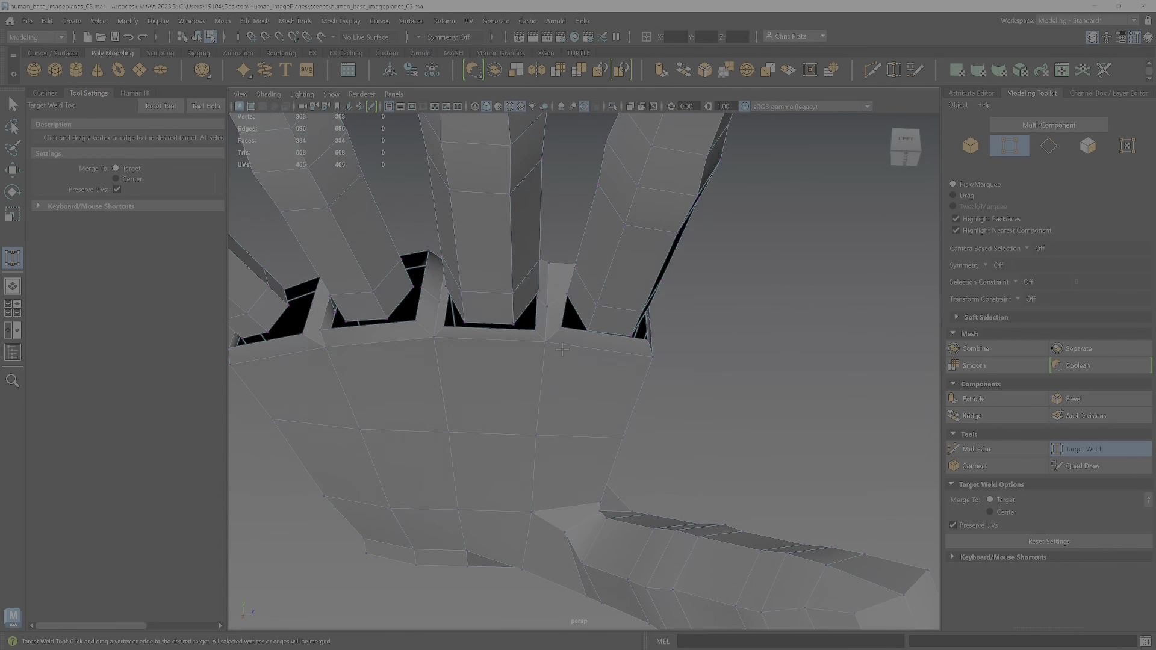
pyautogui.scroll(3, 560, 354)
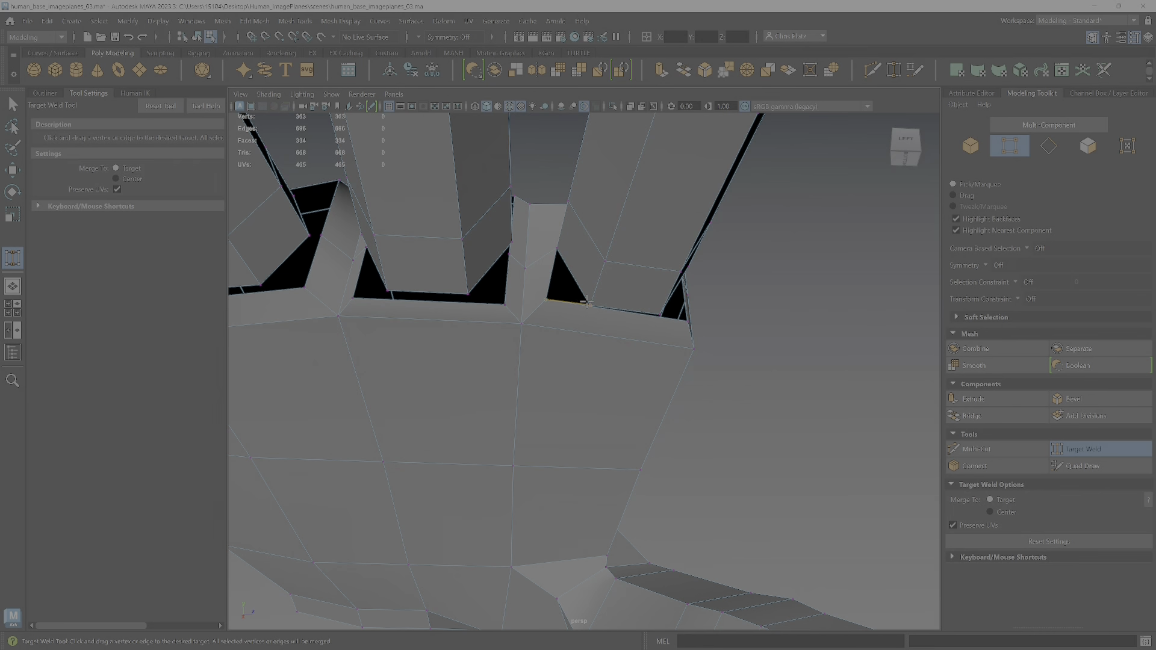
pyautogui.moveTo(587, 303); pyautogui.dragTo(591, 305)
pyautogui.moveTo(661, 308); pyautogui.dragTo(661, 312)
pyautogui.keyDown('alt'); pyautogui.moveTo(661, 313); pyautogui.dragTo(424, 371); pyautogui.keyUp('alt')
# - Target-weld the palm's rim vertices onto the middle finger's base vertices on the upper side and the underside
pyautogui.keyDown('alt'); pyautogui.moveTo(423, 370); pyautogui.dragTo(515, 444); pyautogui.keyUp('alt')
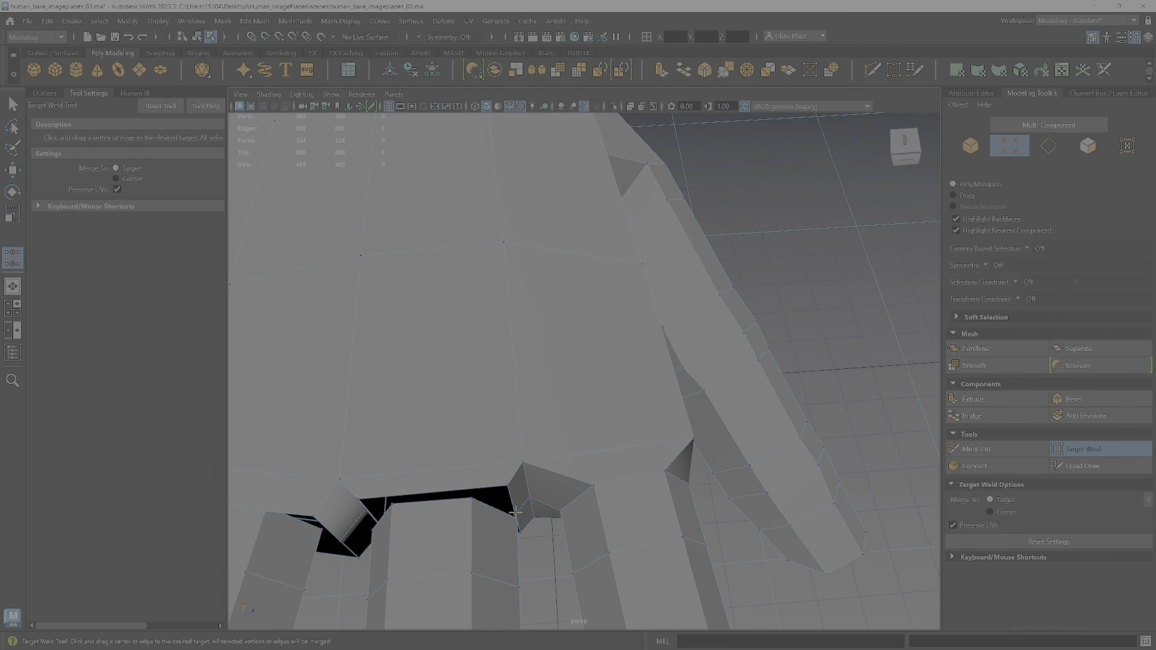
pyautogui.moveTo(500, 489); pyautogui.dragTo(471, 499)
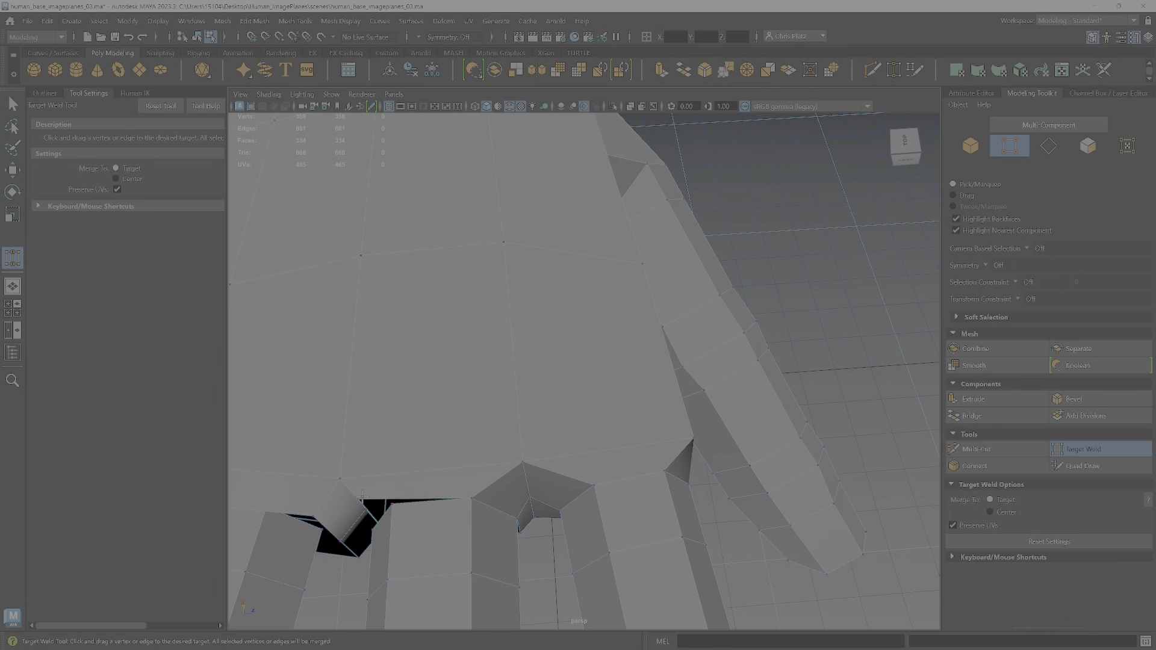
pyautogui.moveTo(362, 498); pyautogui.dragTo(392, 505)
pyautogui.keyDown('alt'); pyautogui.moveTo(409, 554); pyautogui.dragTo(475, 501); pyautogui.keyUp('alt')
pyautogui.keyDown('alt'); pyautogui.moveTo(468, 610); pyautogui.dragTo(487, 410); pyautogui.keyUp('alt')
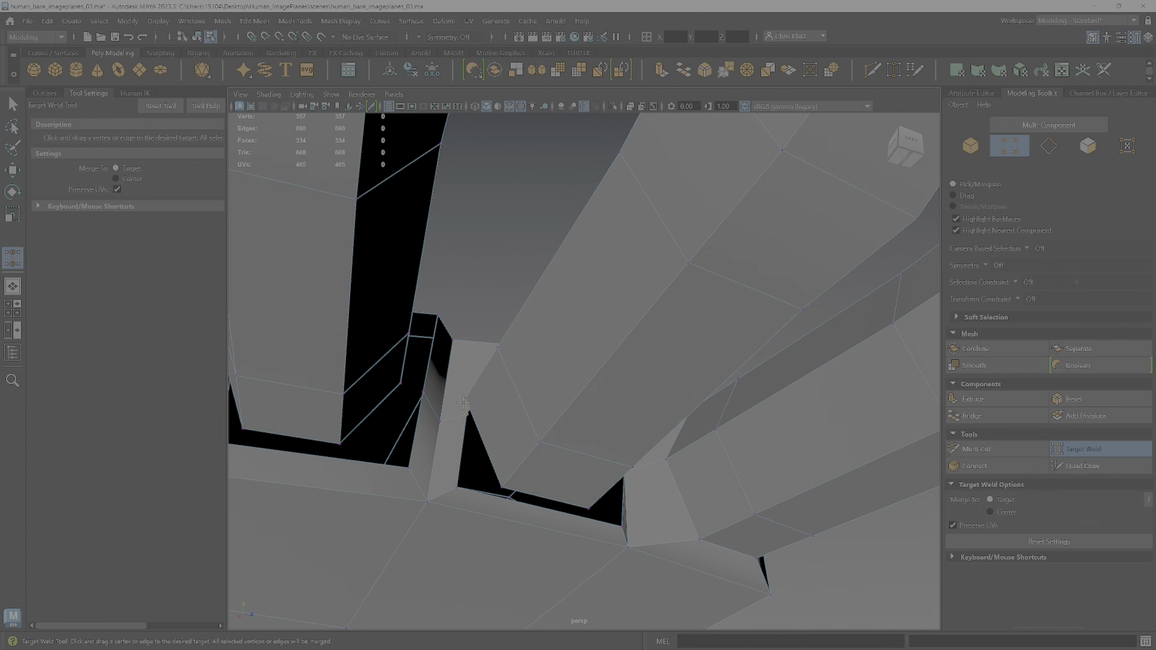
pyautogui.moveTo(502, 486); pyautogui.dragTo(500, 487)
pyautogui.keyDown('alt'); pyautogui.moveTo(545, 487); pyautogui.dragTo(514, 498); pyautogui.keyUp('alt')
pyautogui.keyDown('alt'); pyautogui.moveTo(530, 373); pyautogui.dragTo(581, 490); pyautogui.keyUp('alt')
# - Target-weld the palm's rim vertices onto the ring finger's base vertices on the upper side and the underside
pyautogui.keyDown('alt'); pyautogui.moveTo(494, 485); pyautogui.dragTo(573, 451, button='middle'); pyautogui.keyUp('alt')
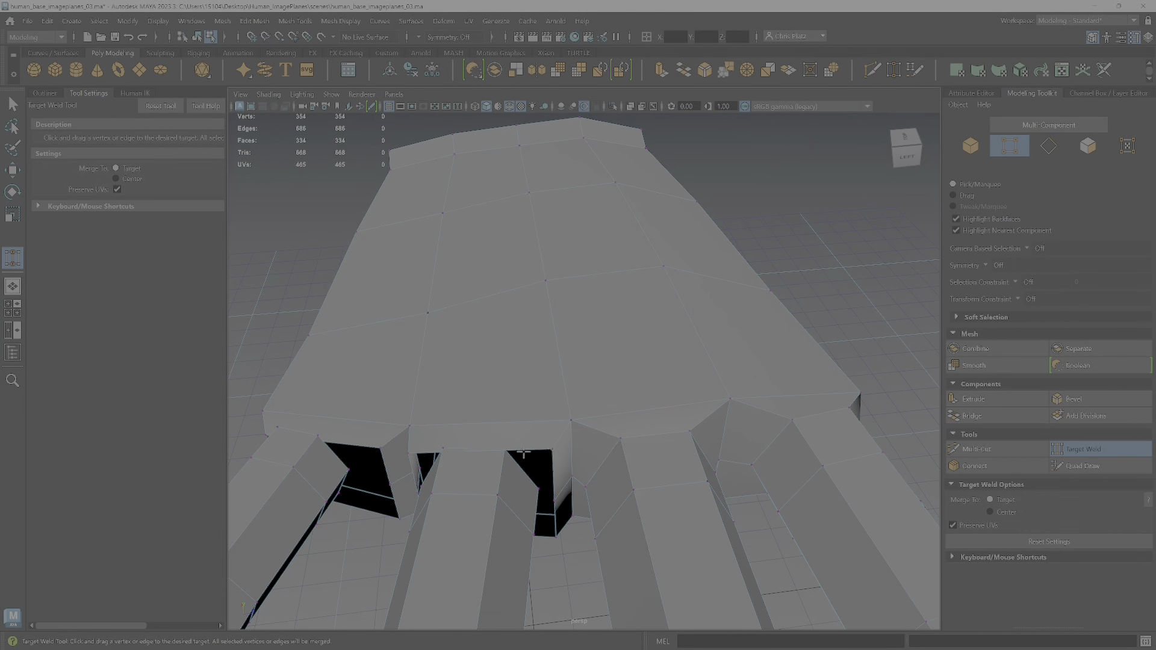
pyautogui.moveTo(524, 453); pyautogui.dragTo(558, 475)
pyautogui.moveTo(542, 489); pyautogui.dragTo(540, 487)
pyautogui.keyDown('alt'); pyautogui.moveTo(545, 572); pyautogui.dragTo(526, 367); pyautogui.keyUp('alt')
pyautogui.keyDown('alt'); pyautogui.moveTo(527, 367); pyautogui.dragTo(494, 516); pyautogui.keyUp('alt')
pyautogui.keyDown('alt'); pyautogui.moveTo(493, 516); pyautogui.dragTo(630, 496, button='middle'); pyautogui.keyUp('alt')
pyautogui.keyDown('alt'); pyautogui.moveTo(631, 497); pyautogui.dragTo(600, 437); pyautogui.keyUp('alt')
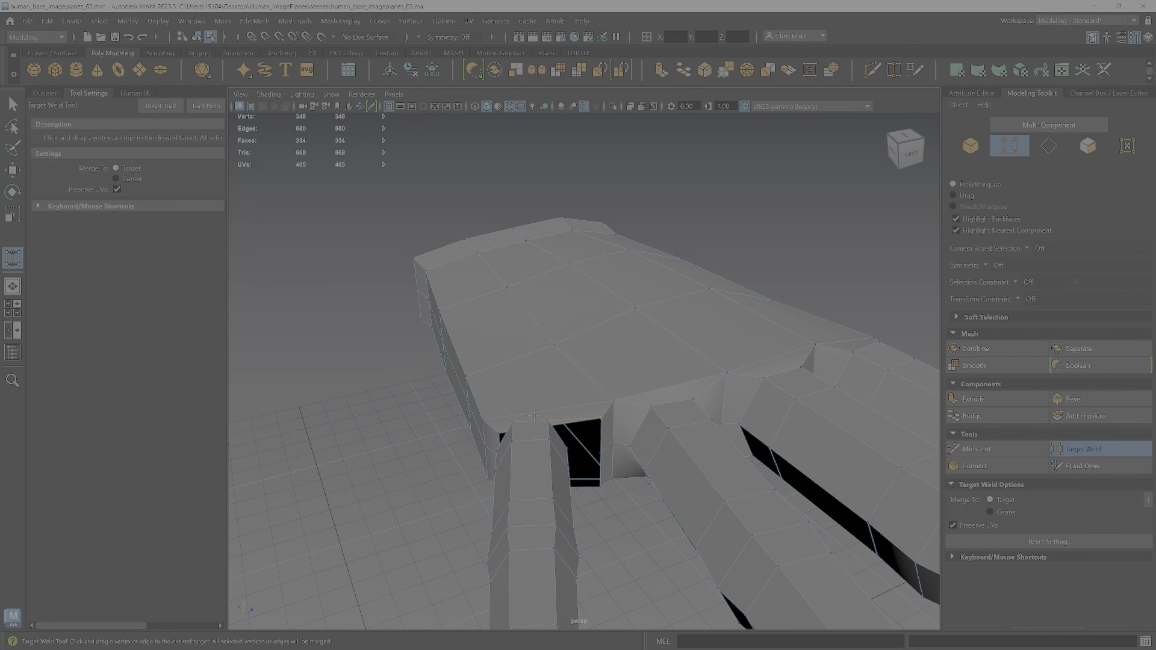
# - Target-weld the remaining palm rim vertices onto the little finger's base, closing its gaps on all sides
pyautogui.moveTo(534, 415); pyautogui.dragTo(544, 420)
pyautogui.keyDown('alt'); pyautogui.moveTo(488, 462); pyautogui.dragTo(533, 442); pyautogui.keyUp('alt')
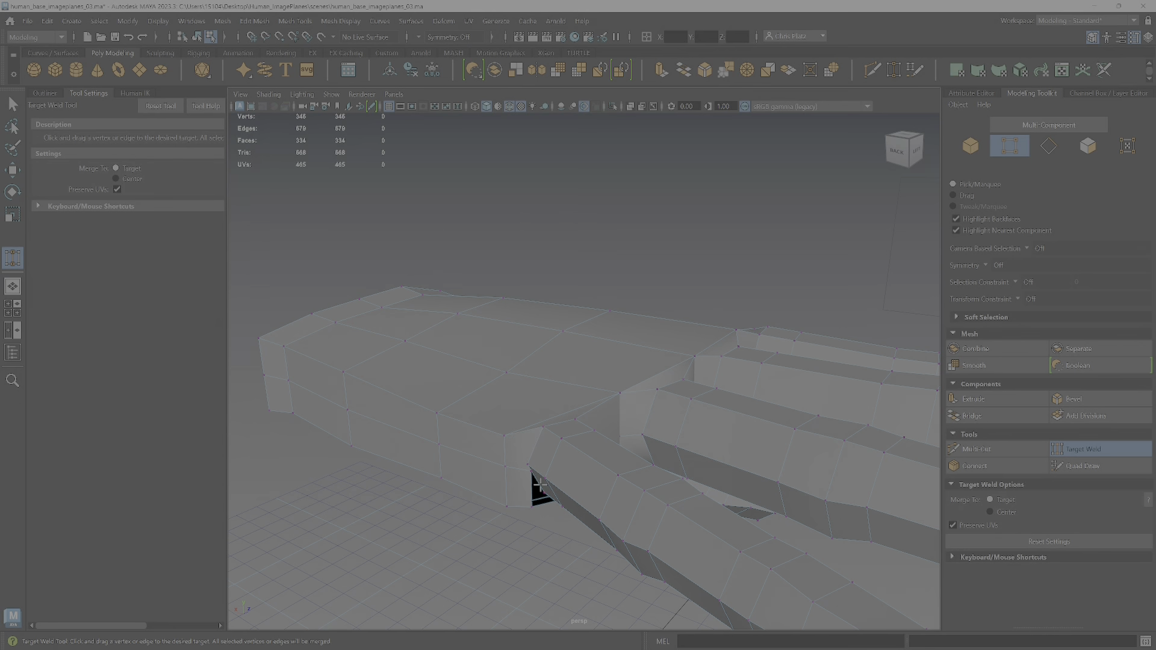
pyautogui.keyDown('alt'); pyautogui.moveTo(538, 485); pyautogui.dragTo(540, 429); pyautogui.keyUp('alt')
pyautogui.keyDown('alt'); pyautogui.moveTo(546, 462); pyautogui.dragTo(528, 400); pyautogui.keyUp('alt')
pyautogui.keyDown('alt'); pyautogui.moveTo(528, 400); pyautogui.dragTo(559, 399); pyautogui.keyUp('alt')
pyautogui.keyDown('alt'); pyautogui.moveTo(559, 399); pyautogui.dragTo(566, 489); pyautogui.keyUp('alt')
pyautogui.keyDown('alt'); pyautogui.moveTo(785, 463); pyautogui.dragTo(514, 453); pyautogui.keyUp('alt')
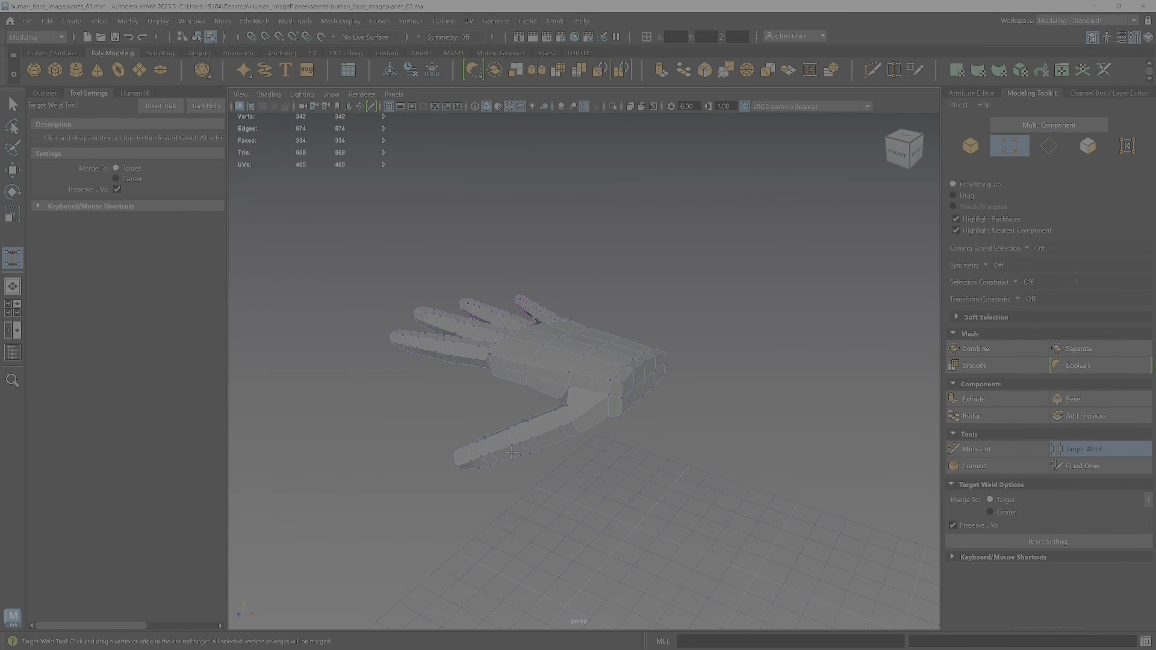
# - Select all vertices of the hand and merge them with a threshold of 0.01
pyautogui.press('q')
pyautogui.keyDown('alt'); pyautogui.moveTo(632, 422); pyautogui.dragTo(504, 469); pyautogui.keyUp('alt')
pyautogui.keyDown('alt'); pyautogui.moveTo(635, 392); pyautogui.dragTo(668, 483, button='middle'); pyautogui.keyUp('alt')
pyautogui.scroll(4, 657, 472)
pyautogui.moveTo(643, 315); pyautogui.dragTo(444, 265, button='right')
pyautogui.keyDown('alt'); pyautogui.moveTo(444, 266); pyautogui.dragTo(414, 442); pyautogui.keyUp('alt')
pyautogui.moveTo(485, 226); pyautogui.dragTo(801, 618)
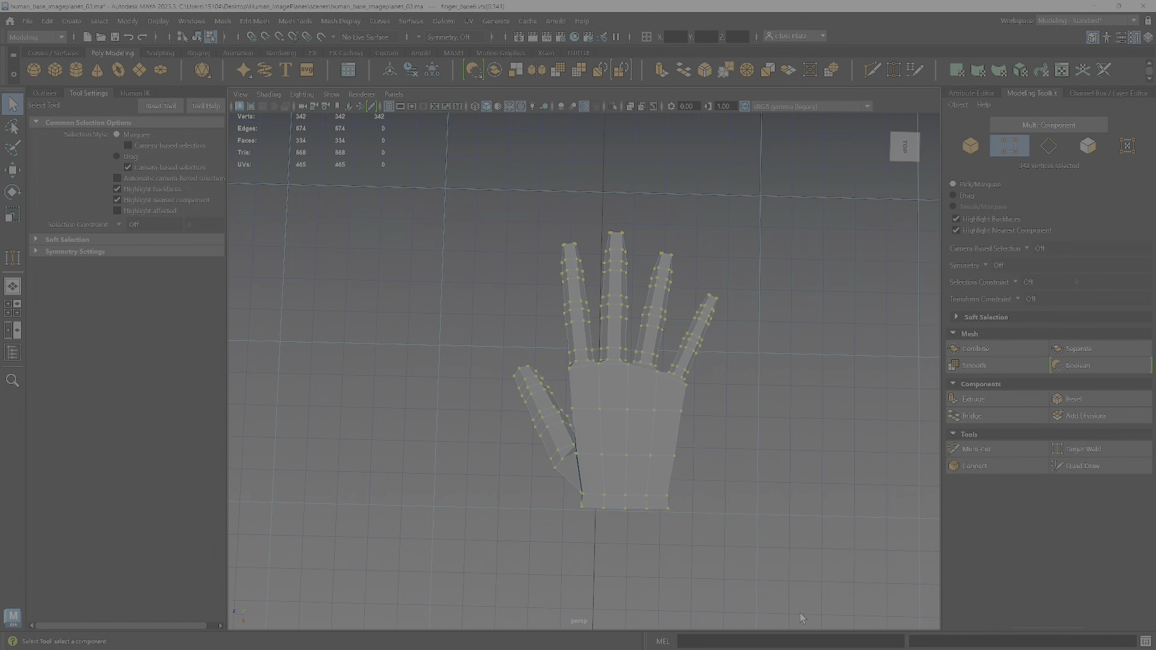
pyautogui.click(255, 21)
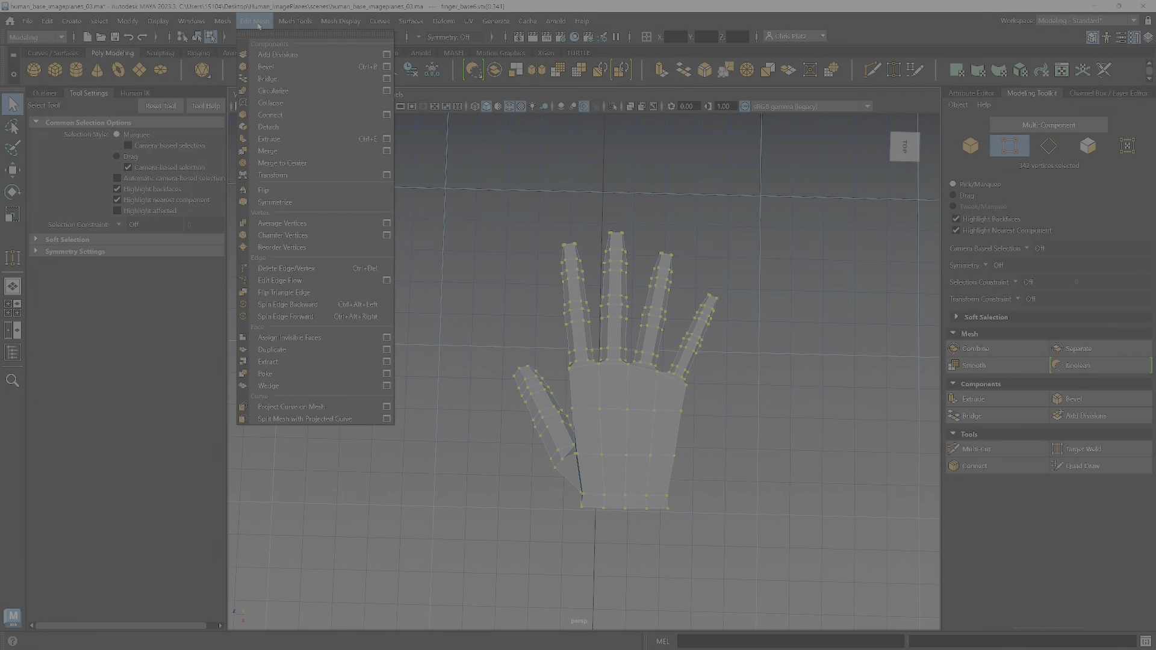
pyautogui.click(386, 150)
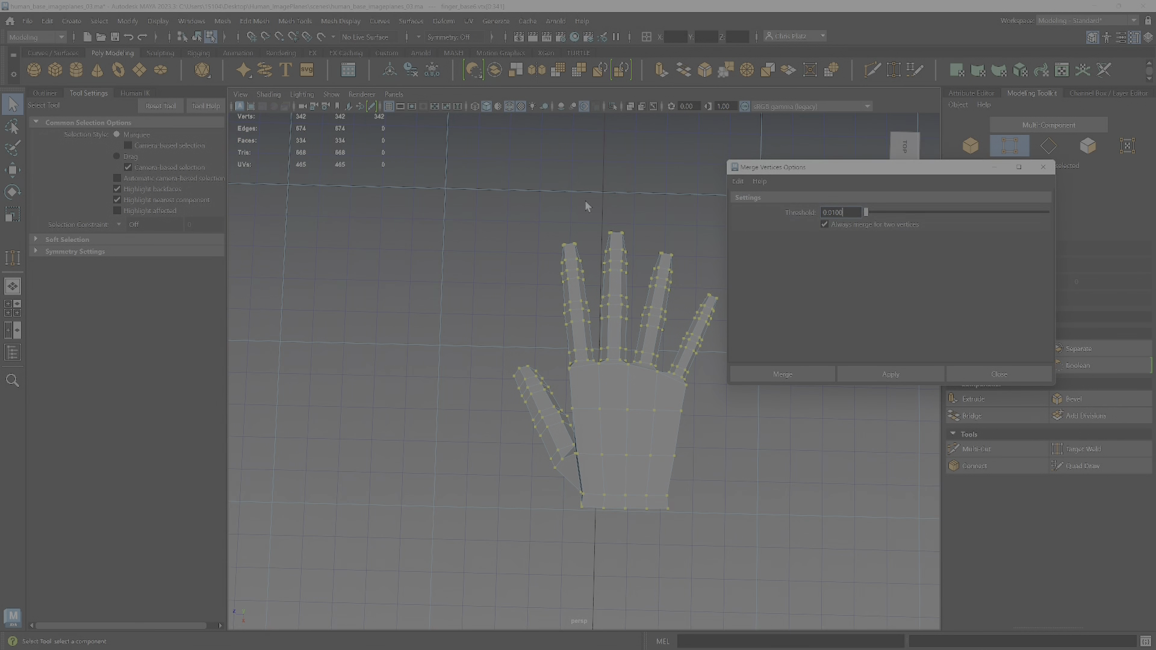
pyautogui.click(892, 374)
pyautogui.click(808, 374)
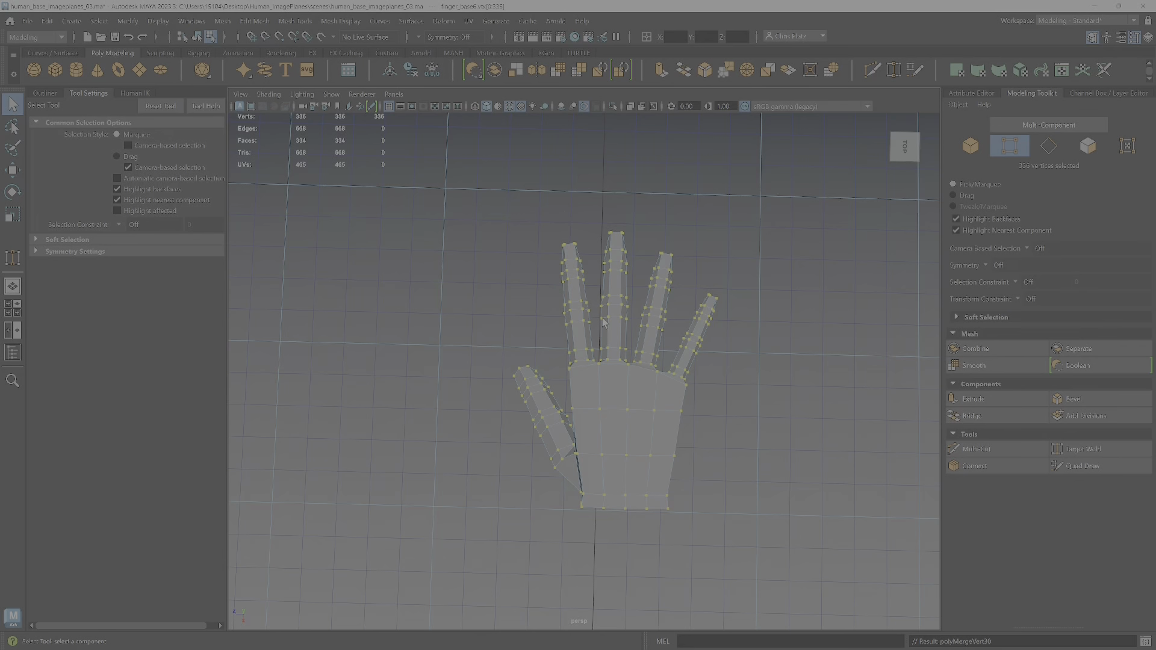
# - Preview the hand smoothed, examine the finger and thumb connections, and return to the unsmoothed display
pyautogui.keyDown('alt'); pyautogui.moveTo(641, 438); pyautogui.dragTo(718, 426); pyautogui.keyUp('alt')
pyautogui.press('3')
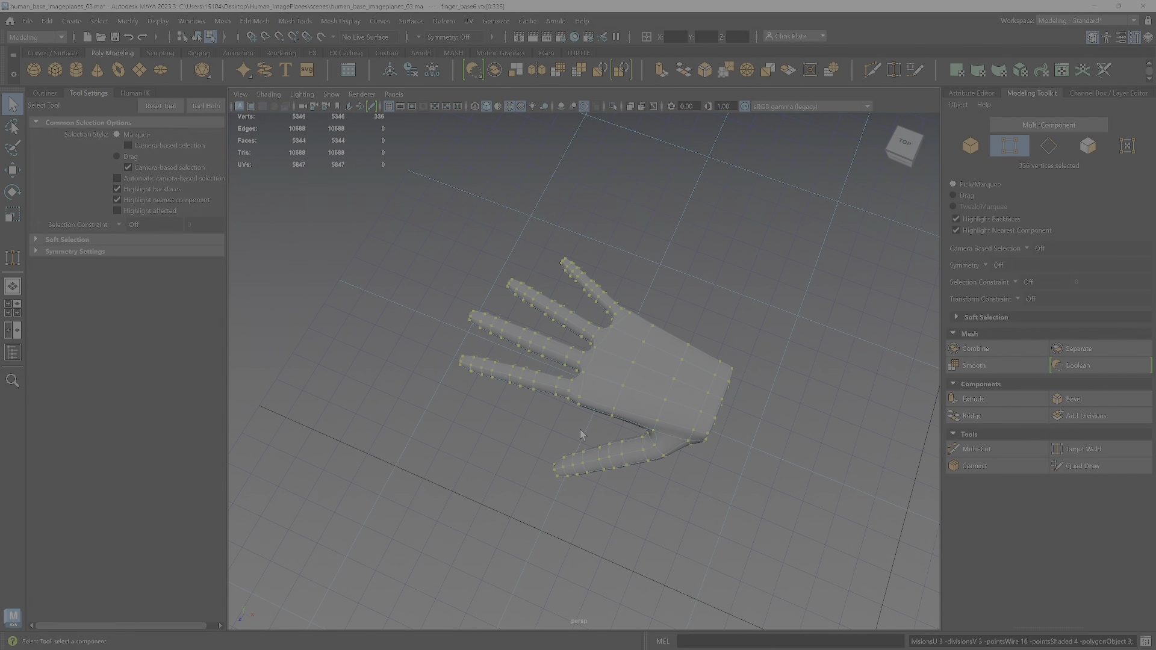
pyautogui.keyDown('alt'); pyautogui.moveTo(583, 436); pyautogui.dragTo(620, 432); pyautogui.keyUp('alt')
pyautogui.scroll(7, 586, 415)
pyautogui.keyDown('alt'); pyautogui.moveTo(600, 547); pyautogui.dragTo(547, 405); pyautogui.keyUp('alt')
pyautogui.keyDown('alt'); pyautogui.moveTo(665, 444); pyautogui.dragTo(600, 488); pyautogui.keyUp('alt')
pyautogui.press('1')
# - Move the palm underside vertex at the thumb's inner base to about X -77.37, Y 152.20, Z 2.40
pyautogui.keyDown('alt'); pyautogui.moveTo(599, 487); pyautogui.dragTo(575, 433); pyautogui.keyUp('alt')
pyautogui.press('w')
pyautogui.click(633, 391)
pyautogui.click(592, 432)
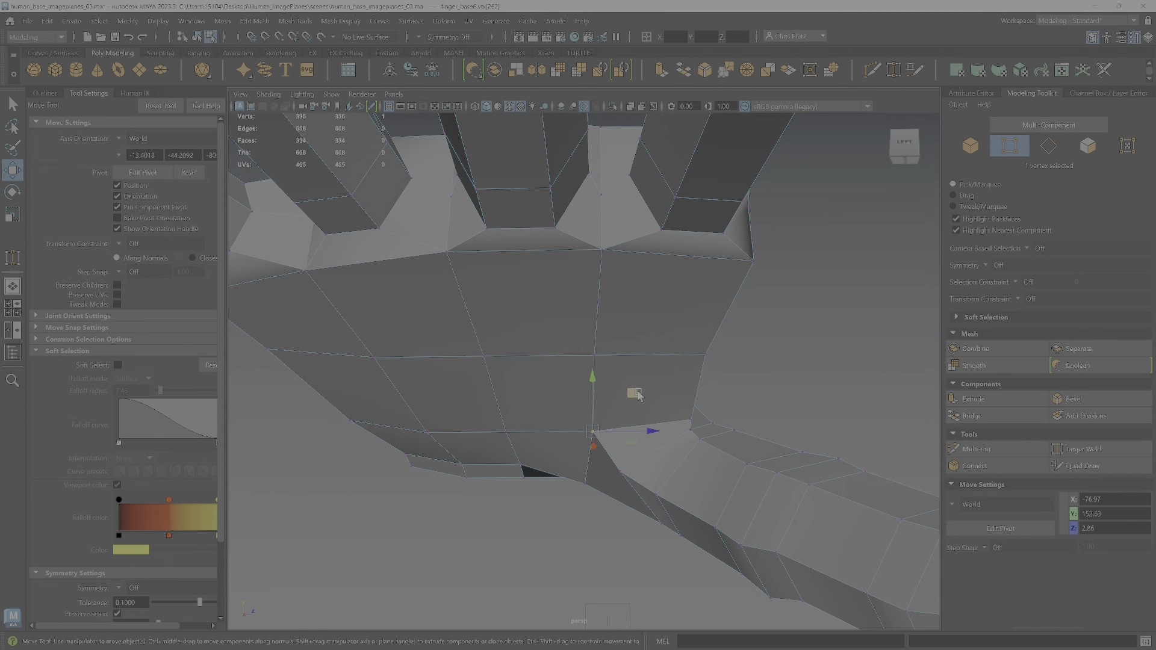
pyautogui.moveTo(637, 396); pyautogui.dragTo(595, 411)
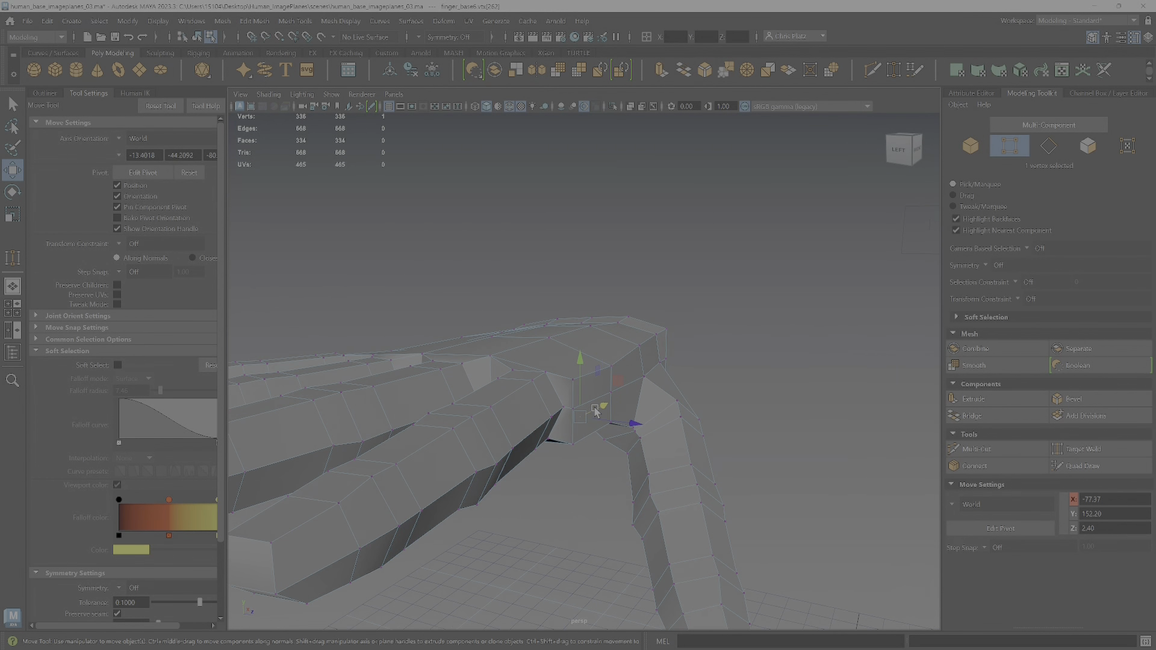
# - Make the secondBipedLayer display layer visible and check the hand's thumb area and wrist alongside it
pyautogui.click(644, 380)
pyautogui.keyDown('alt'); pyautogui.moveTo(643, 380); pyautogui.dragTo(589, 380); pyautogui.keyUp('alt')
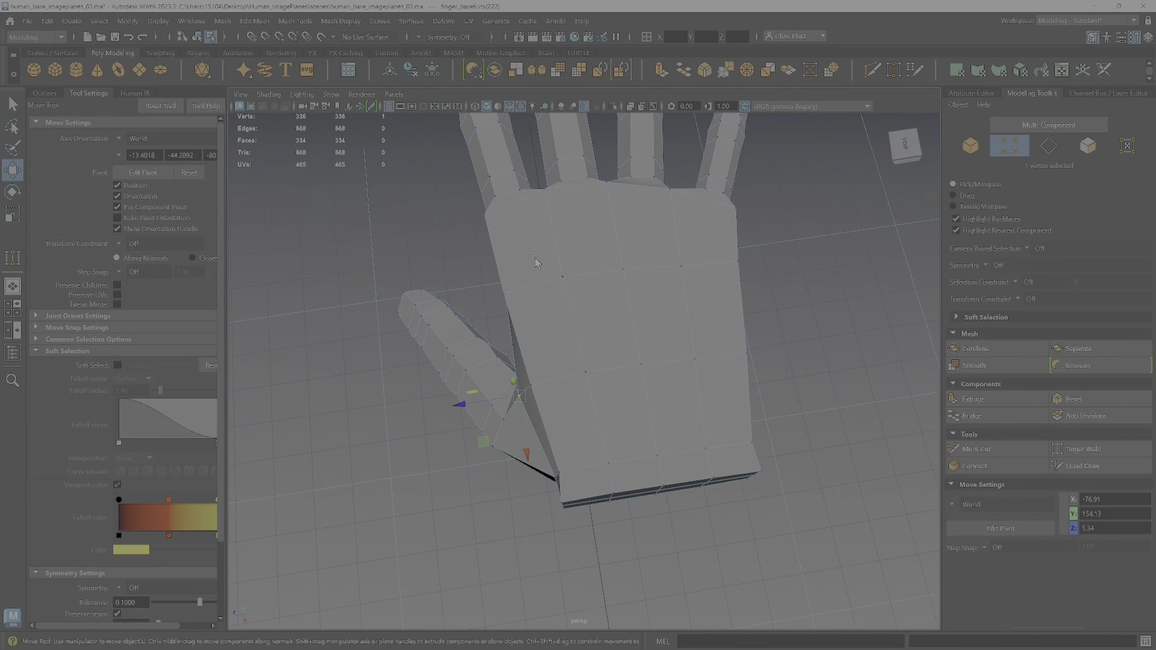
pyautogui.keyDown('alt'); pyautogui.moveTo(710, 469); pyautogui.dragTo(692, 405); pyautogui.keyUp('alt')
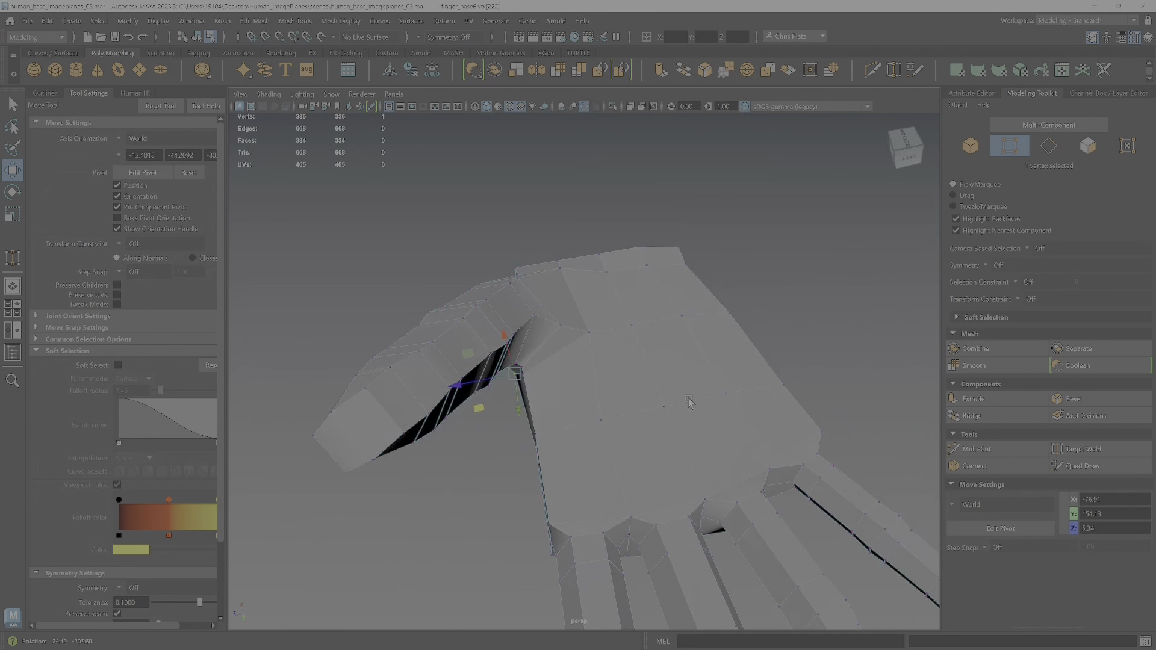
pyautogui.keyDown('alt'); pyautogui.moveTo(677, 335); pyautogui.dragTo(801, 292); pyautogui.keyUp('alt')
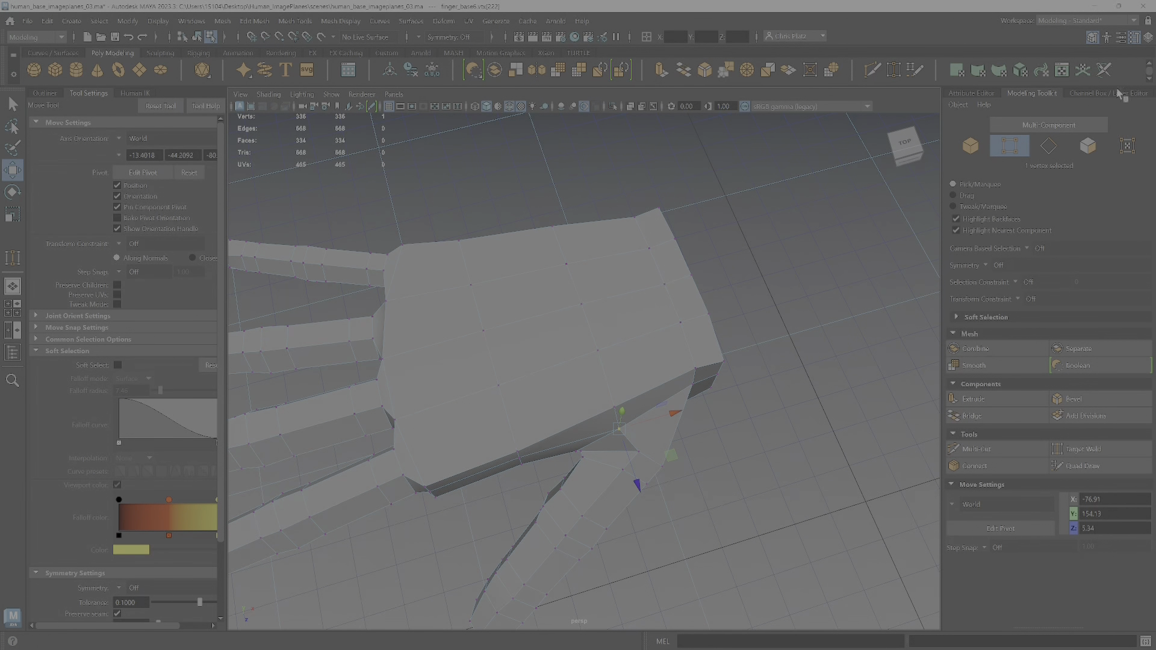
pyautogui.click(1147, 37)
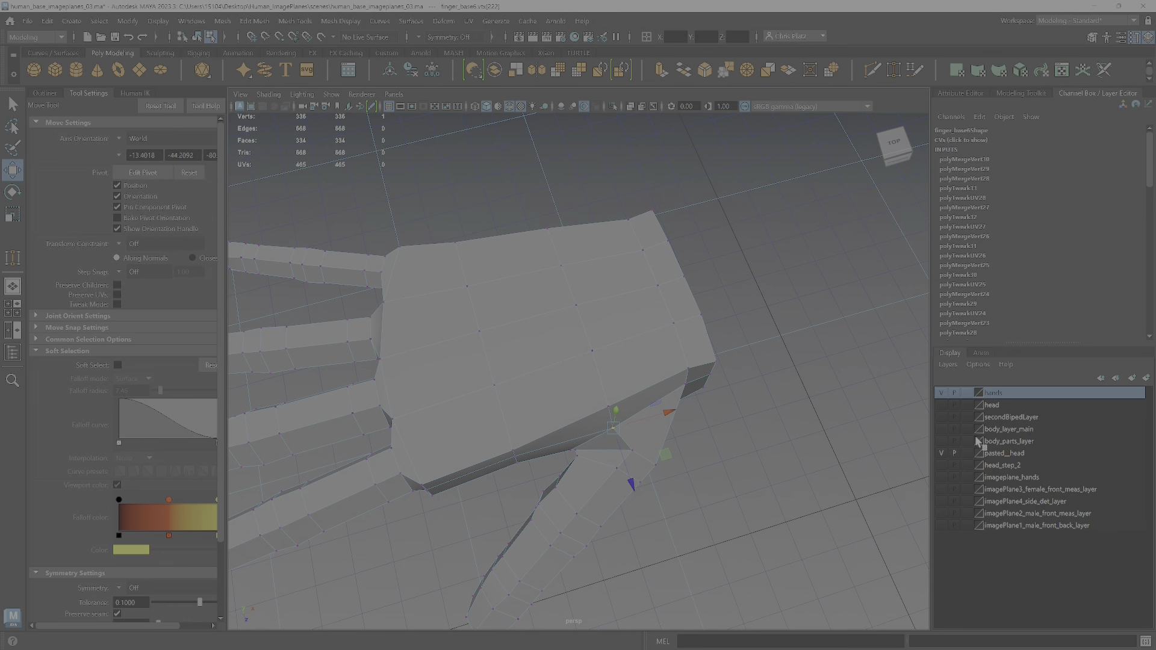
pyautogui.click(943, 417)
pyautogui.scroll(-10, 622, 467)
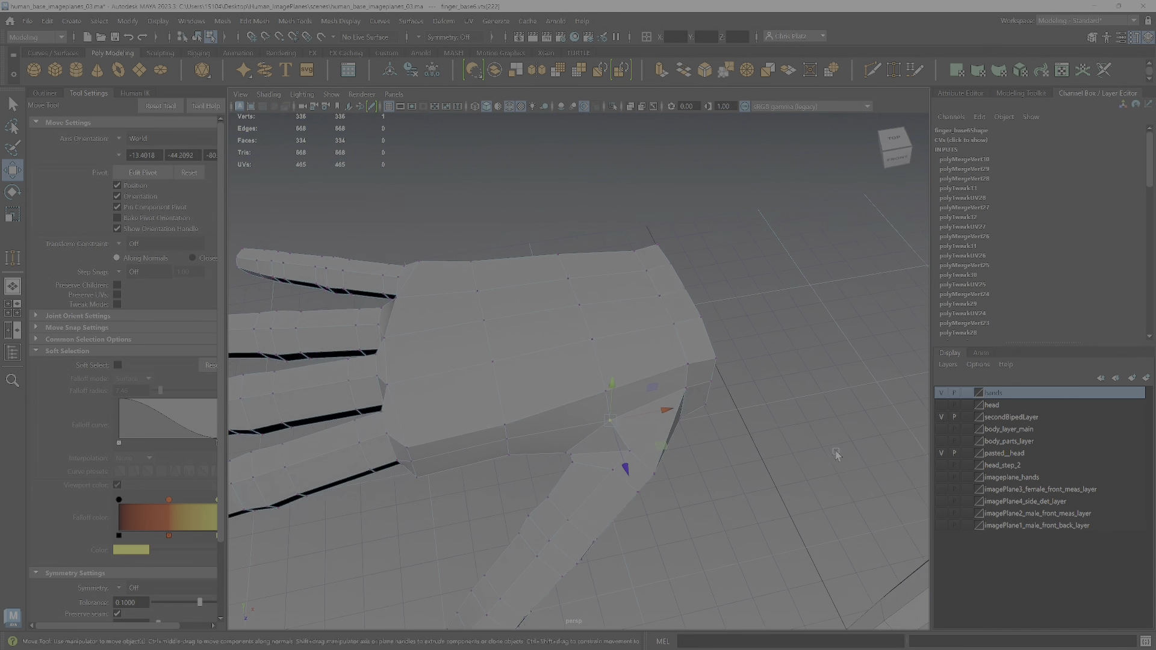
pyautogui.keyDown('alt'); pyautogui.moveTo(685, 492); pyautogui.dragTo(509, 374); pyautogui.keyUp('alt')
pyautogui.scroll(3, 508, 374)
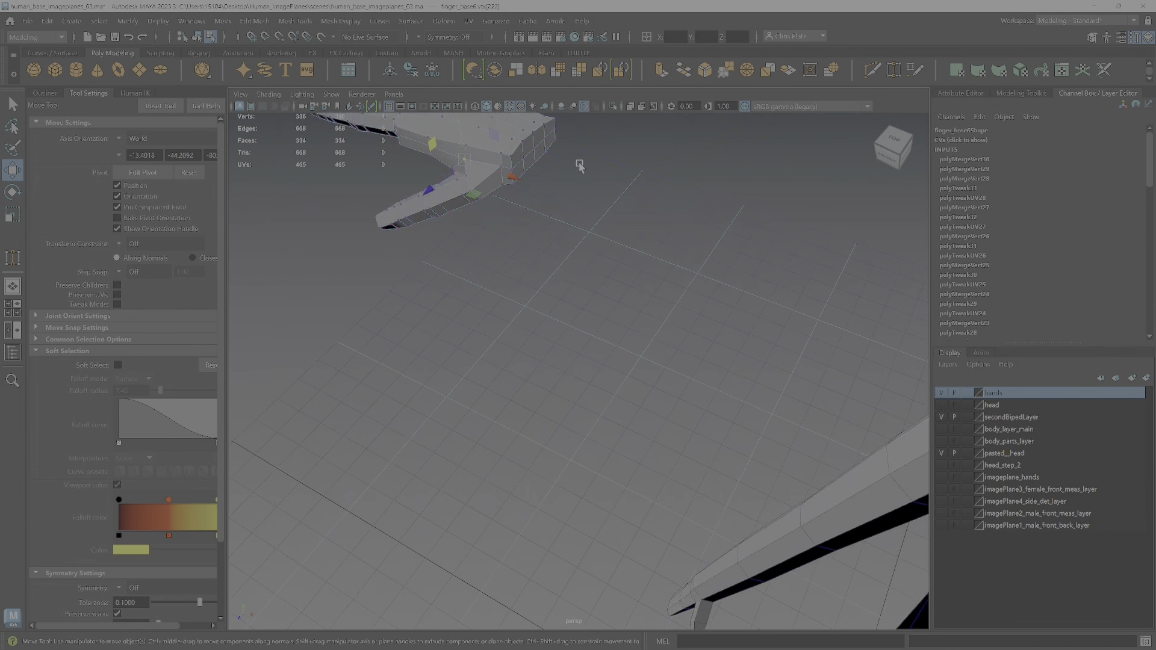
pyautogui.keyDown('alt'); pyautogui.moveTo(578, 163); pyautogui.dragTo(535, 480, button='middle'); pyautogui.keyUp('alt')
pyautogui.scroll(3, 484, 395)
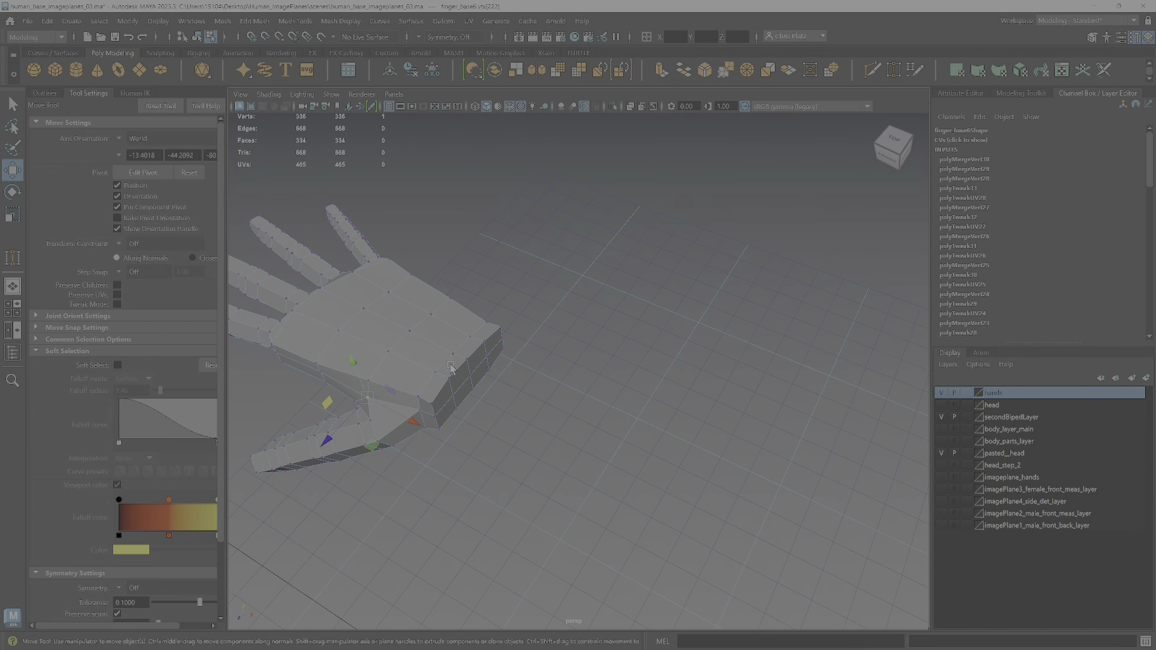
pyautogui.scroll(-5, 544, 409)
pyautogui.scroll(8, 479, 400)
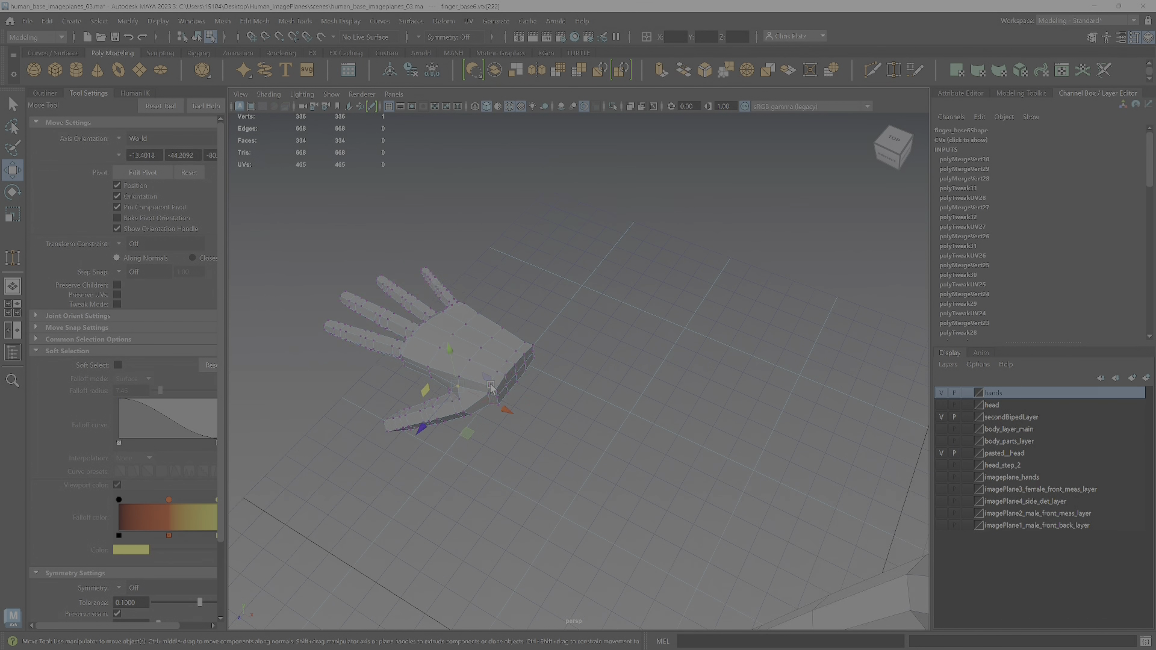
pyautogui.keyDown('alt'); pyautogui.moveTo(501, 342); pyautogui.dragTo(624, 358); pyautogui.keyUp('alt')
# - Select the eight end faces of the wrist and move them outward, away from the palm, to lengthen the wrist section
pyautogui.moveTo(621, 315); pyautogui.dragTo(621, 352, button='right')
pyautogui.keyDown('alt'); pyautogui.moveTo(621, 356); pyautogui.dragTo(691, 523); pyautogui.keyUp('alt')
pyautogui.click(629, 494)
pyautogui.click(675, 496)
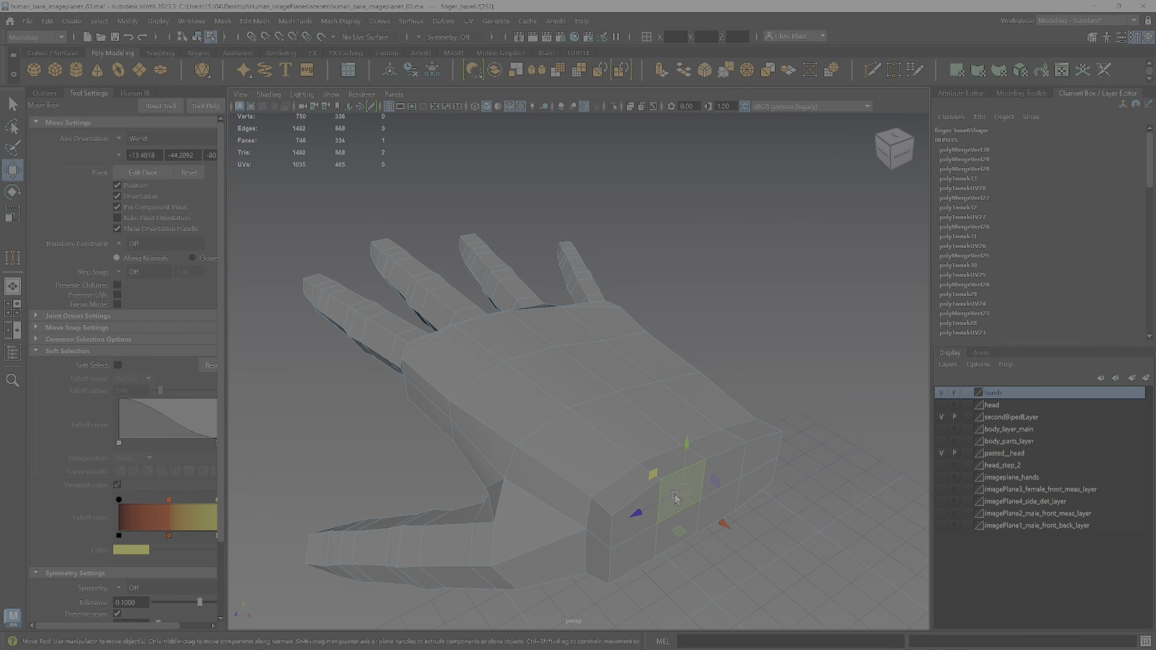
pyautogui.press('q')
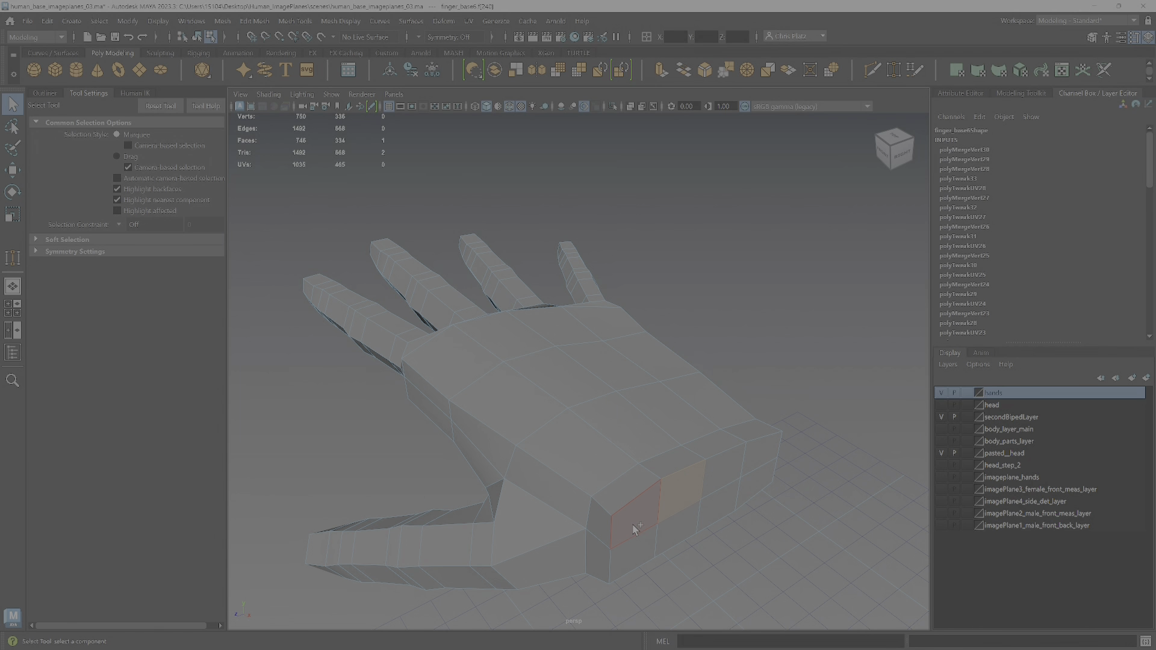
pyautogui.keyDown('shift'); pyautogui.click(633, 525); pyautogui.keyUp('shift')
pyautogui.keyDown('shift'); pyautogui.click(643, 551); pyautogui.keyUp('shift')
pyautogui.keyDown('shift'); pyautogui.click(678, 530); pyautogui.keyUp('shift')
pyautogui.keyDown('shift'); pyautogui.click(726, 505); pyautogui.keyUp('shift')
pyautogui.keyDown('shift'); pyautogui.click(717, 472); pyautogui.keyUp('shift')
pyautogui.keyDown('shift'); pyautogui.click(760, 493); pyautogui.keyUp('shift')
pyautogui.keyDown('alt'); pyautogui.moveTo(760, 494); pyautogui.dragTo(719, 531); pyautogui.keyUp('alt')
pyautogui.press('w')
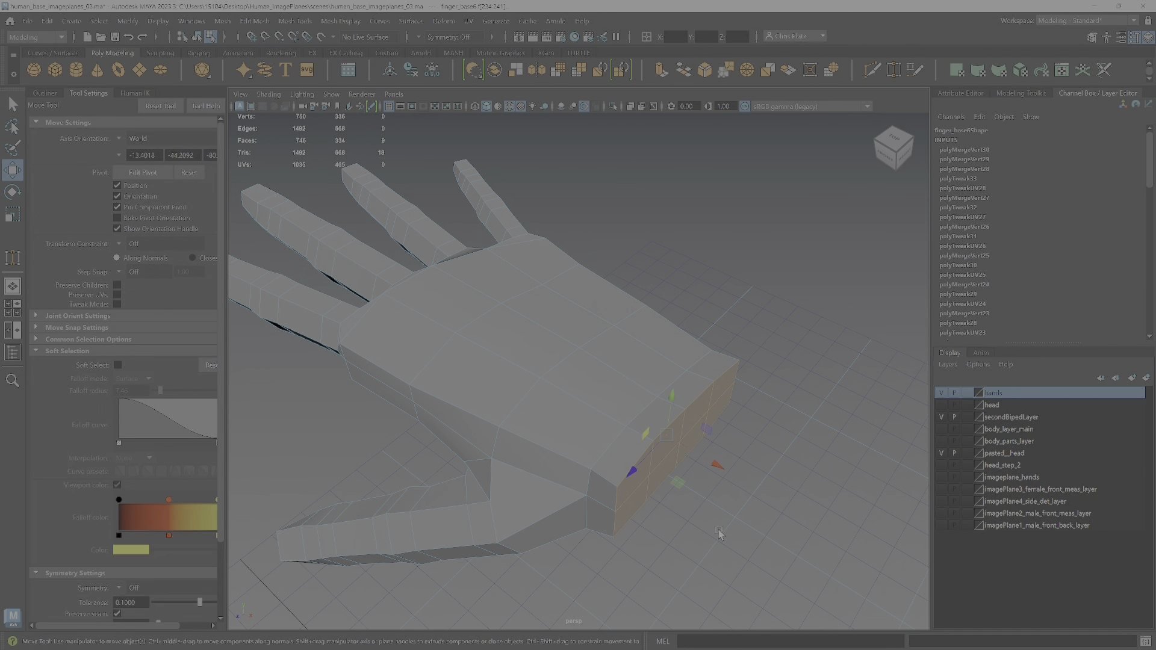
pyautogui.moveTo(721, 468); pyautogui.dragTo(736, 478)
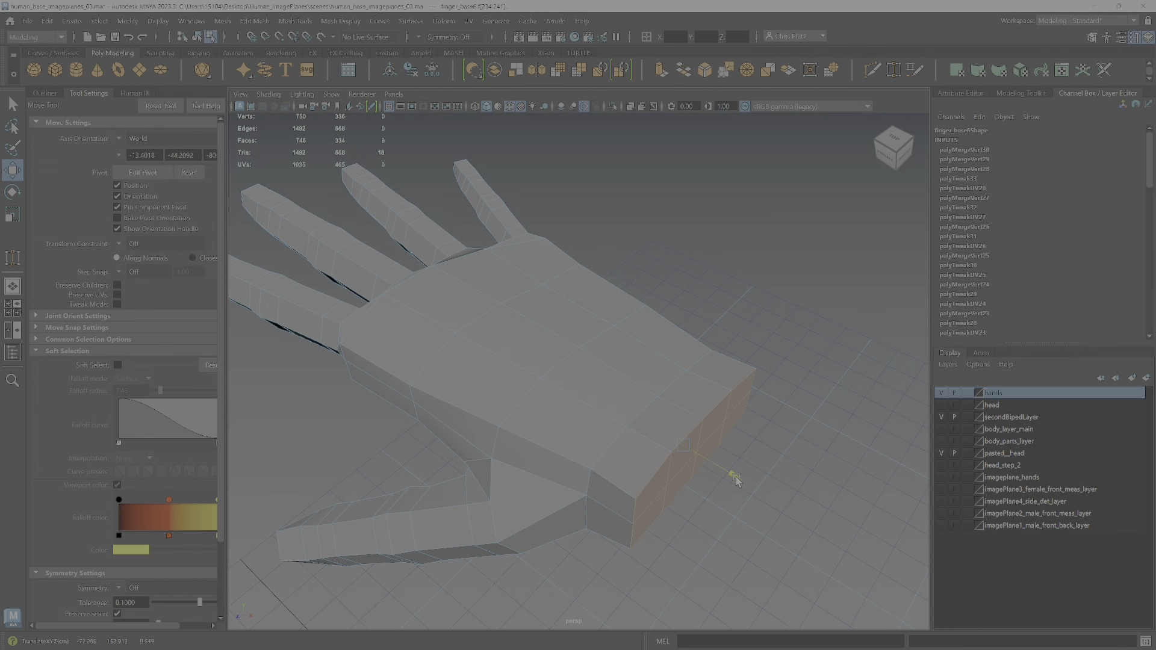
# - Delete the four lengthwise edges around the wrist section that divide the two face columns nearest the thumb
pyautogui.moveTo(729, 393); pyautogui.dragTo(727, 287, button='right')
pyautogui.press('q')
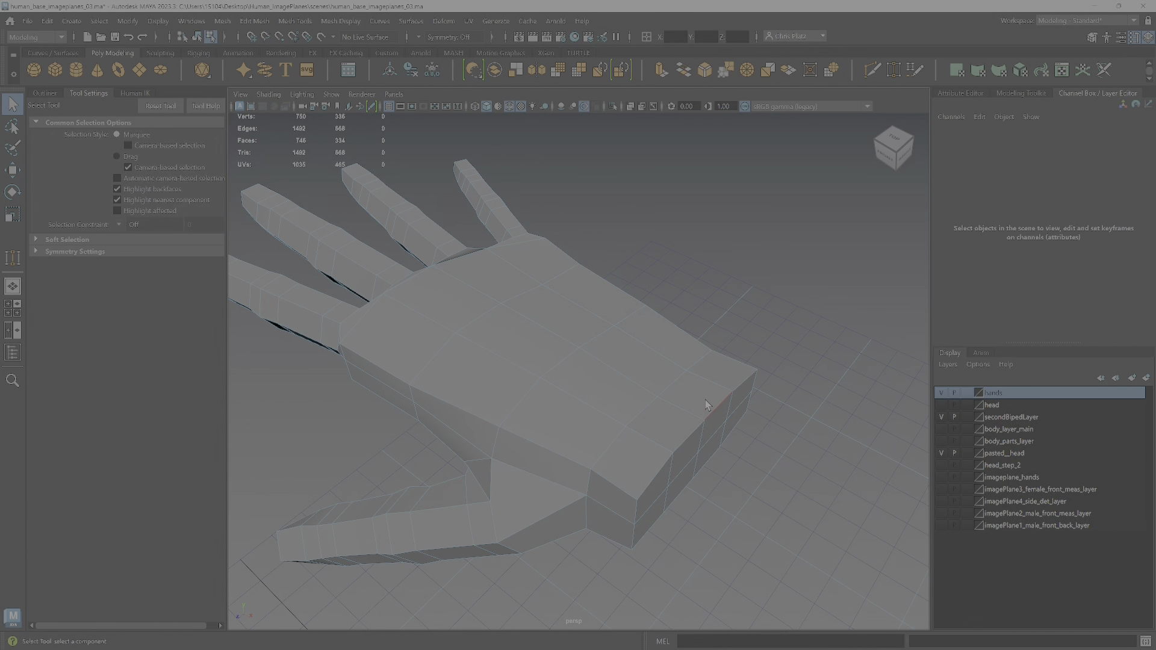
pyautogui.keyDown('alt'); pyautogui.moveTo(710, 407); pyautogui.dragTo(569, 354); pyautogui.keyUp('alt')
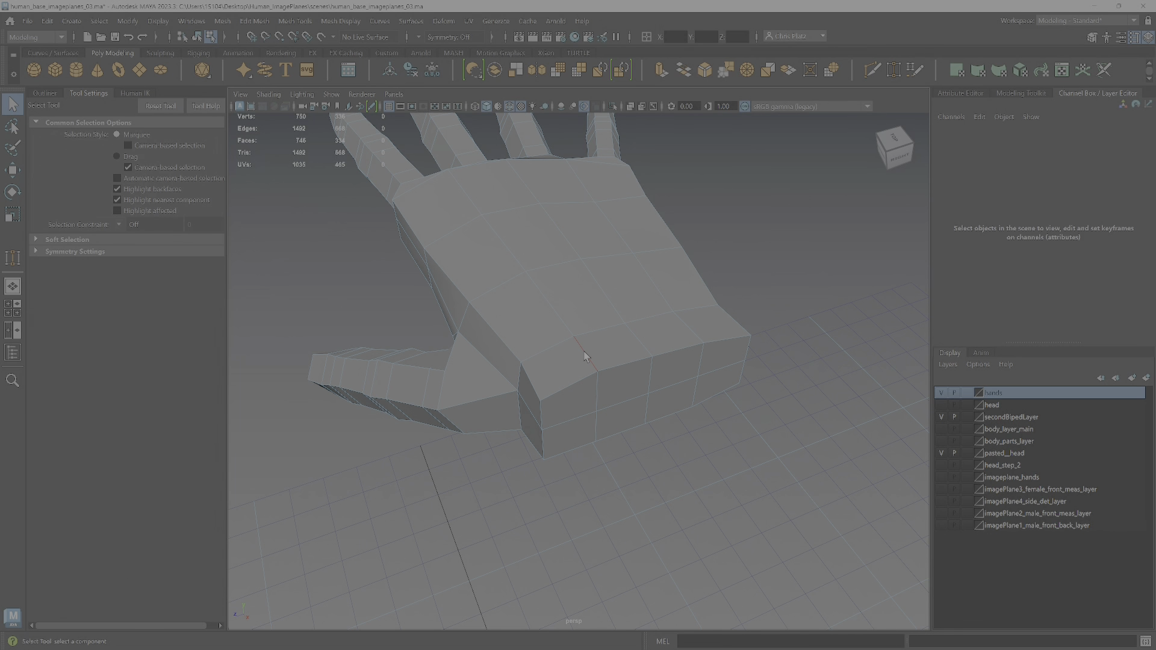
pyautogui.keyDown('shift'); pyautogui.click(598, 425); pyautogui.keyUp('shift')
pyautogui.keyDown('alt'); pyautogui.moveTo(598, 426); pyautogui.dragTo(616, 409); pyautogui.keyUp('alt')
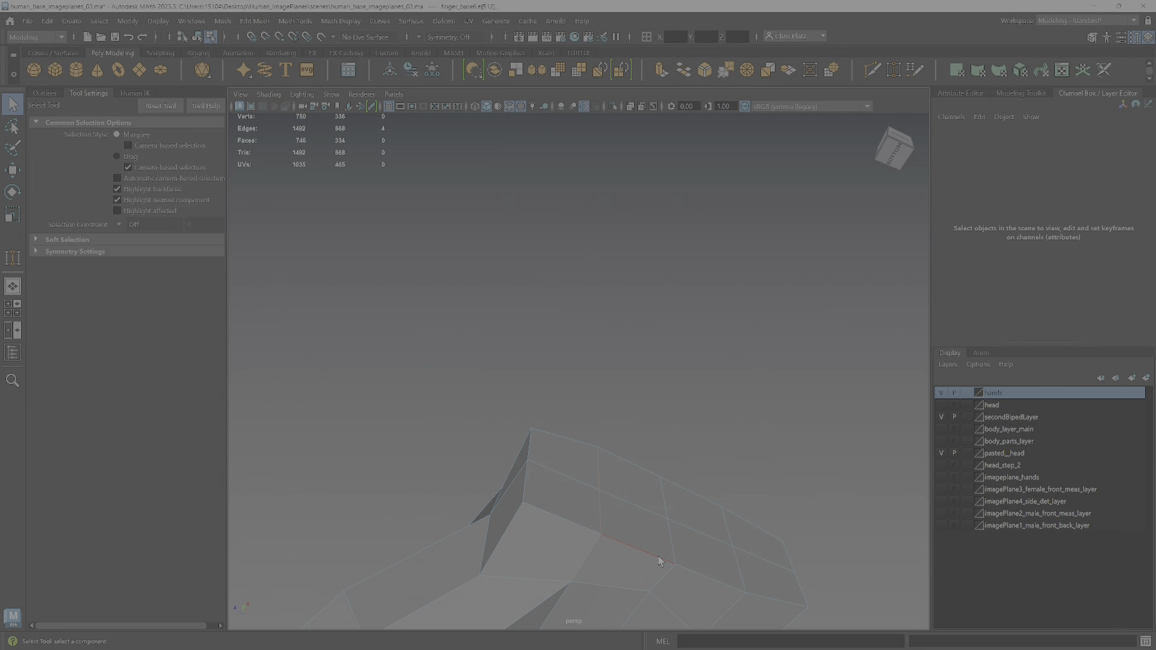
pyautogui.press('Delete')
# - Delete the three lengthwise edges around the wrist section that divide the two face columns on the little-finger side
pyautogui.keyDown('alt'); pyautogui.moveTo(660, 454); pyautogui.dragTo(587, 372); pyautogui.keyUp('alt')
pyautogui.click(617, 386)
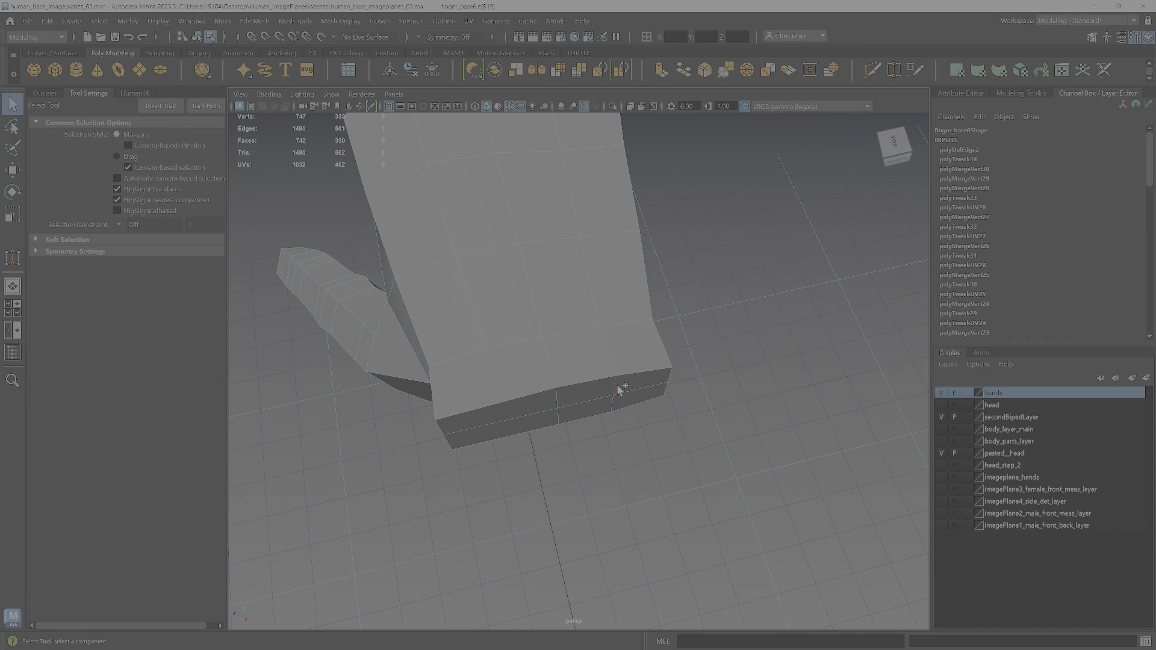
pyautogui.keyDown('alt'); pyautogui.moveTo(621, 431); pyautogui.dragTo(630, 383); pyautogui.keyUp('alt')
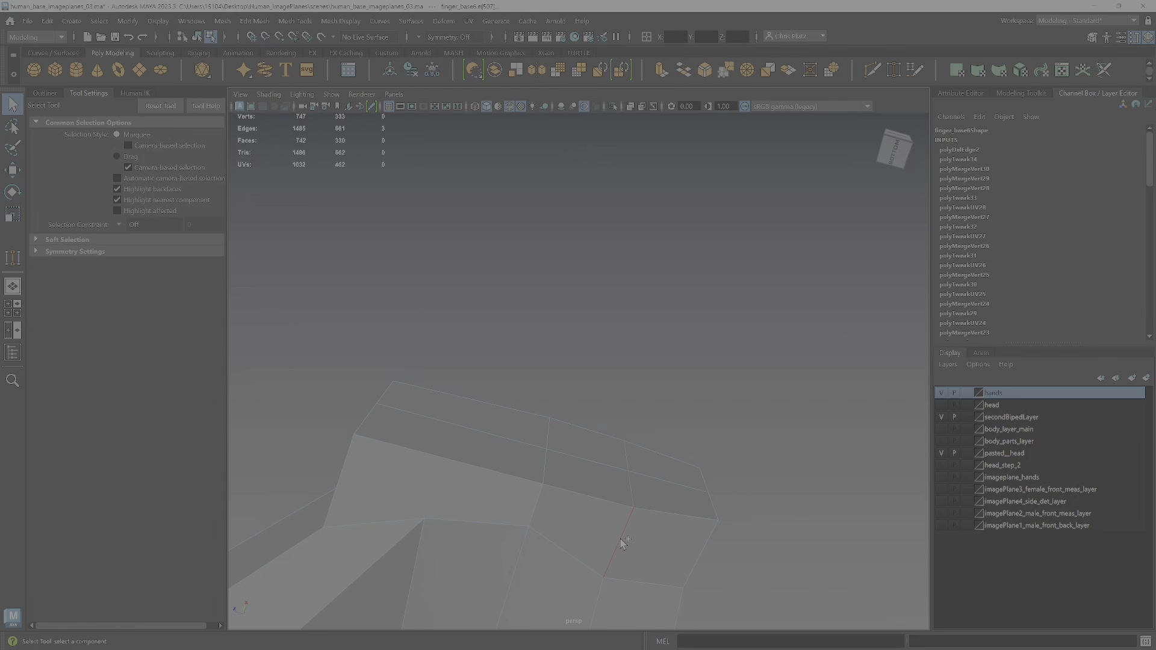
pyautogui.press('Delete')
# - Select the four end faces of the wrist and extrude them outward, away from the palm
pyautogui.keyDown('alt'); pyautogui.moveTo(539, 458); pyautogui.dragTo(547, 490); pyautogui.keyUp('alt')
pyautogui.moveTo(545, 315); pyautogui.dragTo(559, 359, button='right')
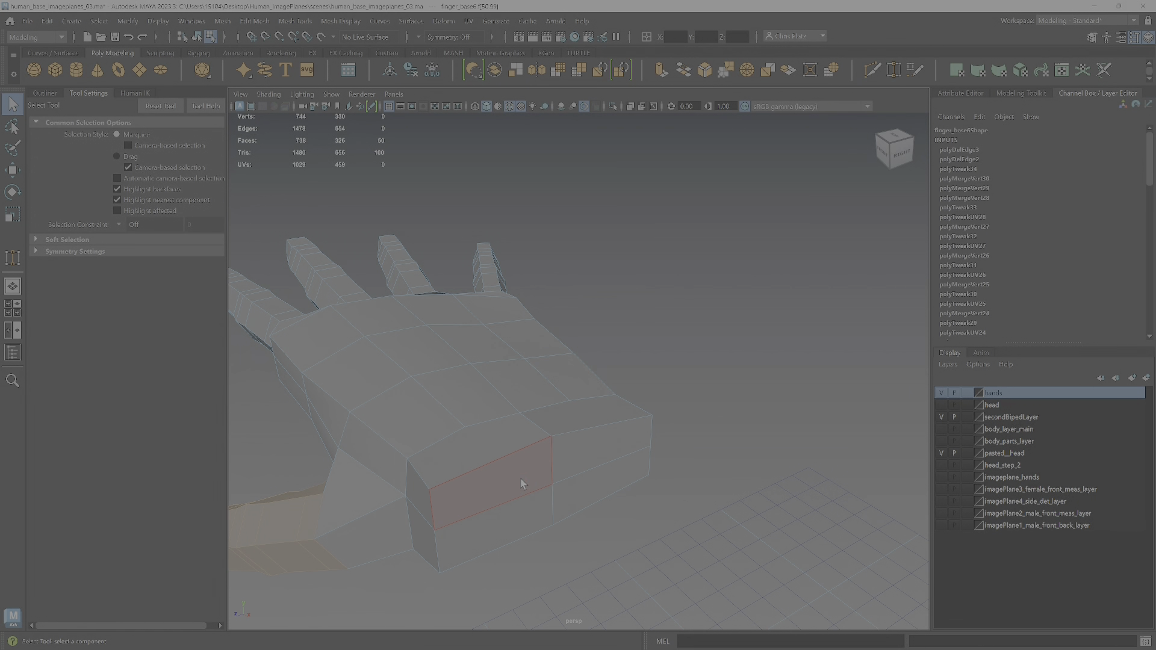
pyautogui.click(522, 482)
pyautogui.keyDown('shift'); pyautogui.click(580, 464); pyautogui.keyUp('shift')
pyautogui.keyDown('shift'); pyautogui.click(569, 499); pyautogui.keyUp('shift')
pyautogui.click(1020, 93)
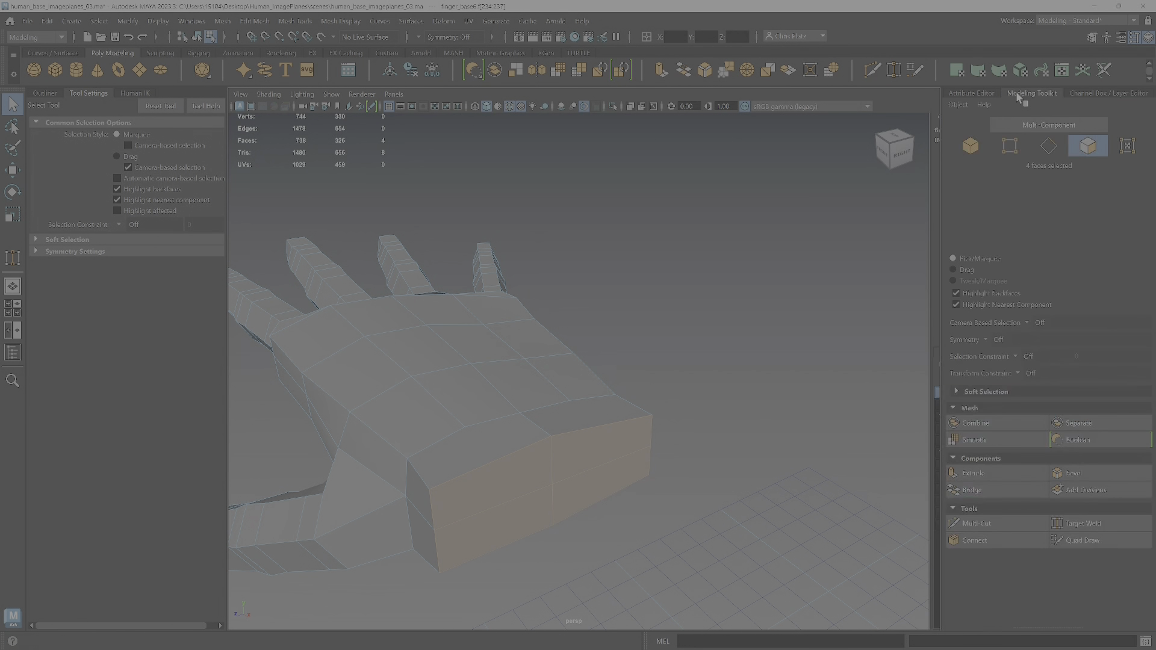
pyautogui.click(974, 398)
pyautogui.moveTo(580, 511); pyautogui.dragTo(626, 577)
pyautogui.keyDown('alt'); pyautogui.moveTo(738, 535); pyautogui.dragTo(744, 523); pyautogui.keyUp('alt')
# - Delete the four selected end faces of the extruded wrist to leave it open
pyautogui.press('r')
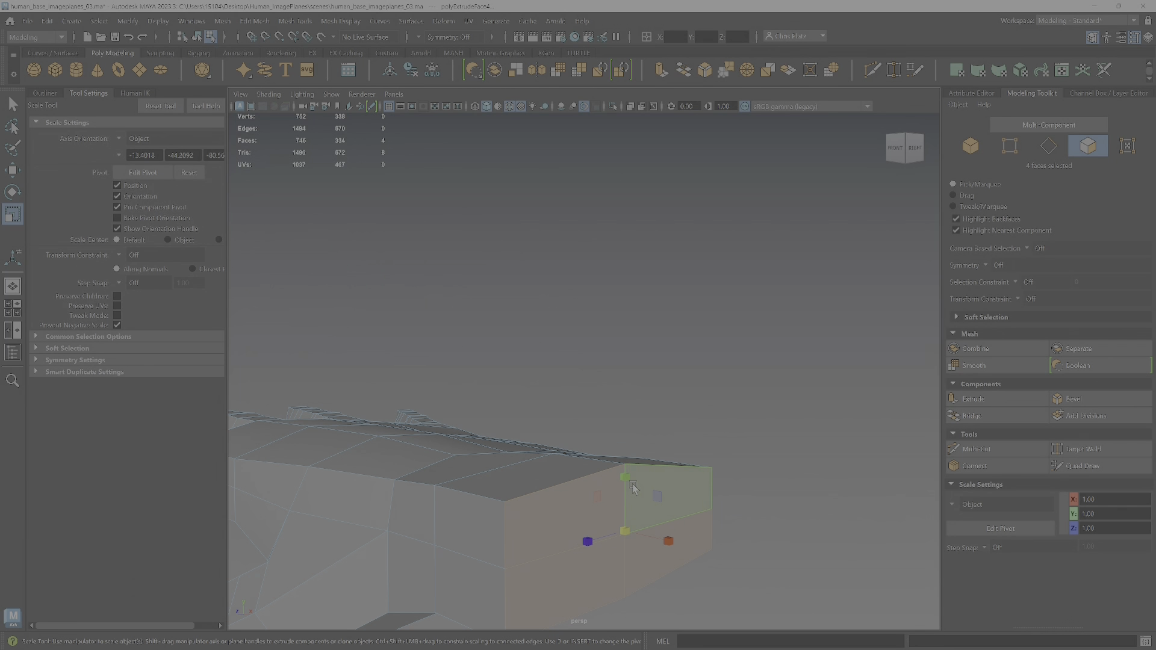
pyautogui.moveTo(625, 536); pyautogui.dragTo(666, 518)
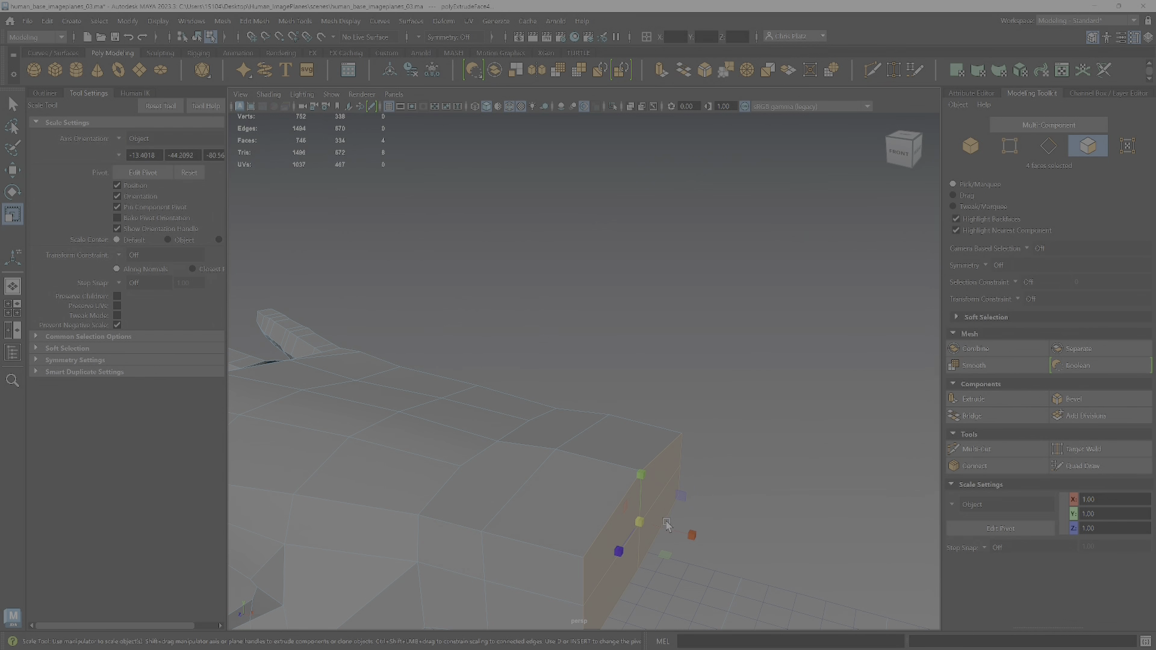
pyautogui.press('Delete')
# - Cut across the back of the wrist, joining the two dangling edge ends through the midpoint of the central lengthwise edge
pyautogui.keyDown('alt'); pyautogui.moveTo(816, 498); pyautogui.dragTo(735, 422); pyautogui.keyUp('alt')
pyautogui.scroll(3, 735, 422)
pyautogui.click(589, 458)
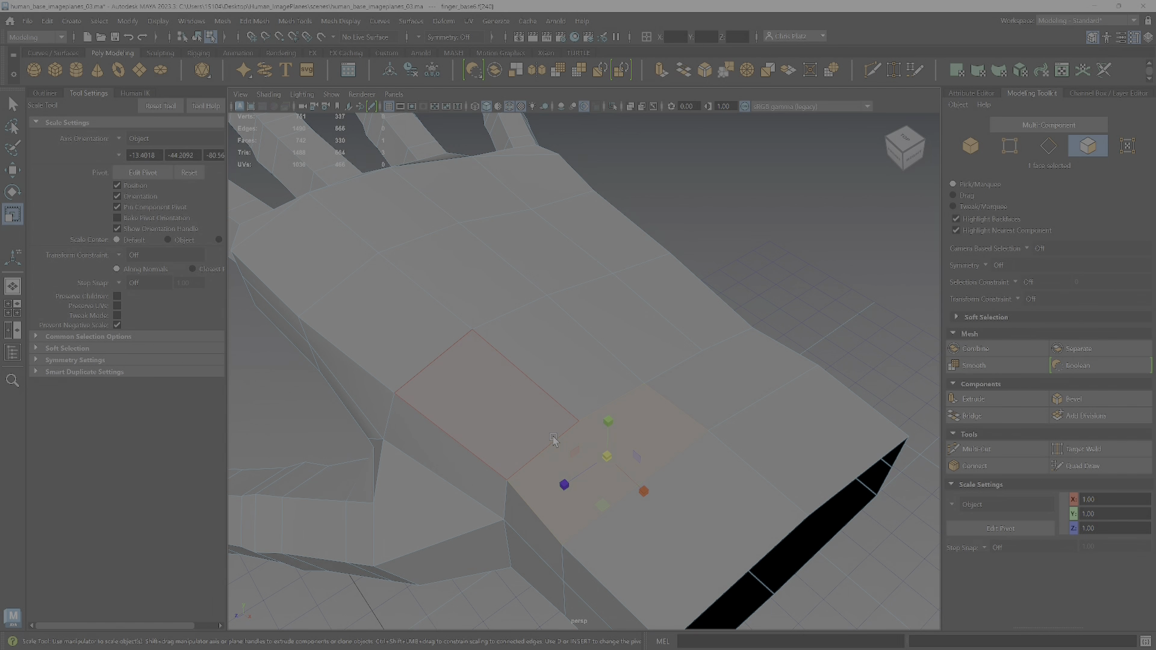
pyautogui.moveTo(562, 323); pyautogui.dragTo(562, 283, button='right')
pyautogui.click(538, 531)
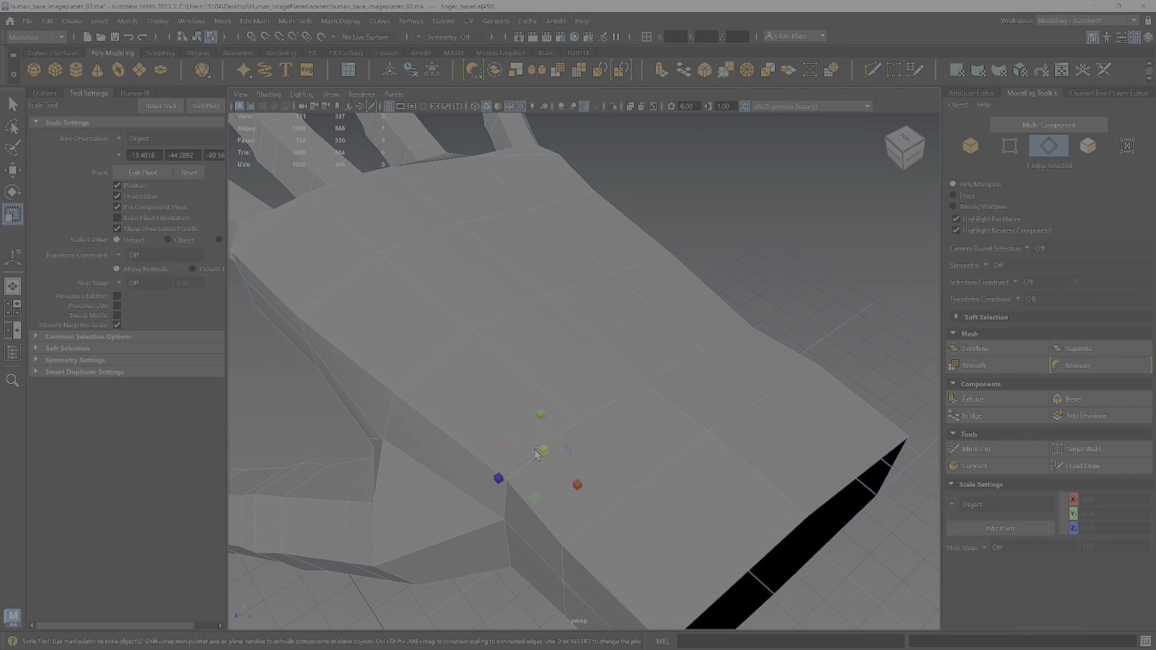
pyautogui.press('q')
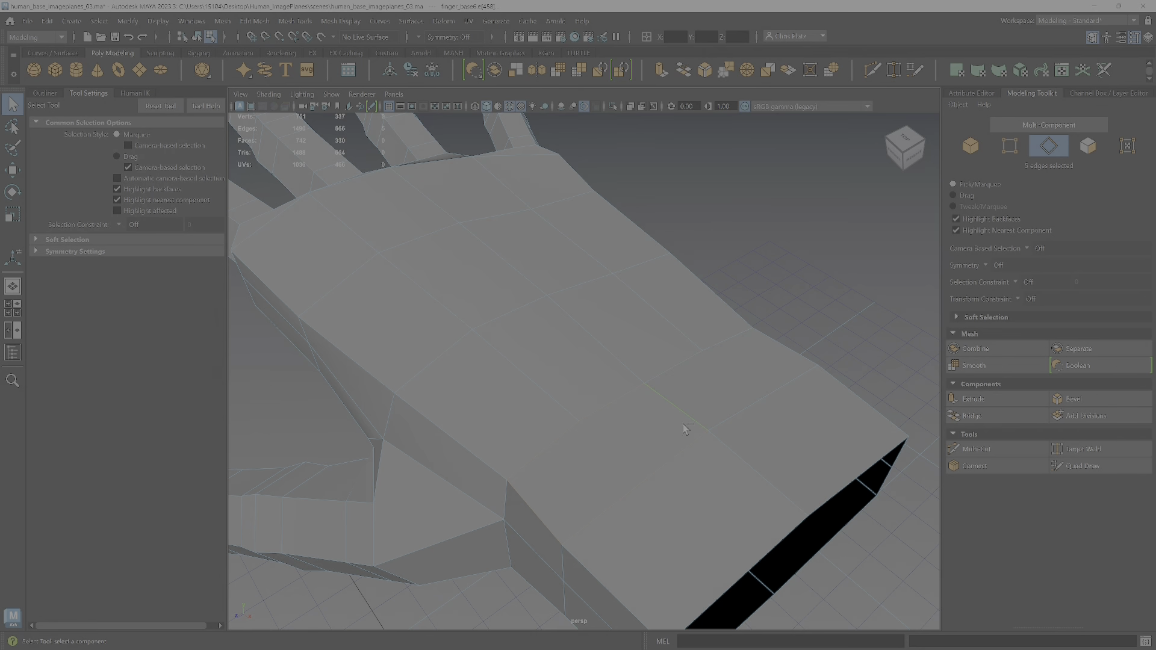
pyautogui.keyDown('alt'); pyautogui.moveTo(686, 429); pyautogui.dragTo(606, 439); pyautogui.keyUp('alt')
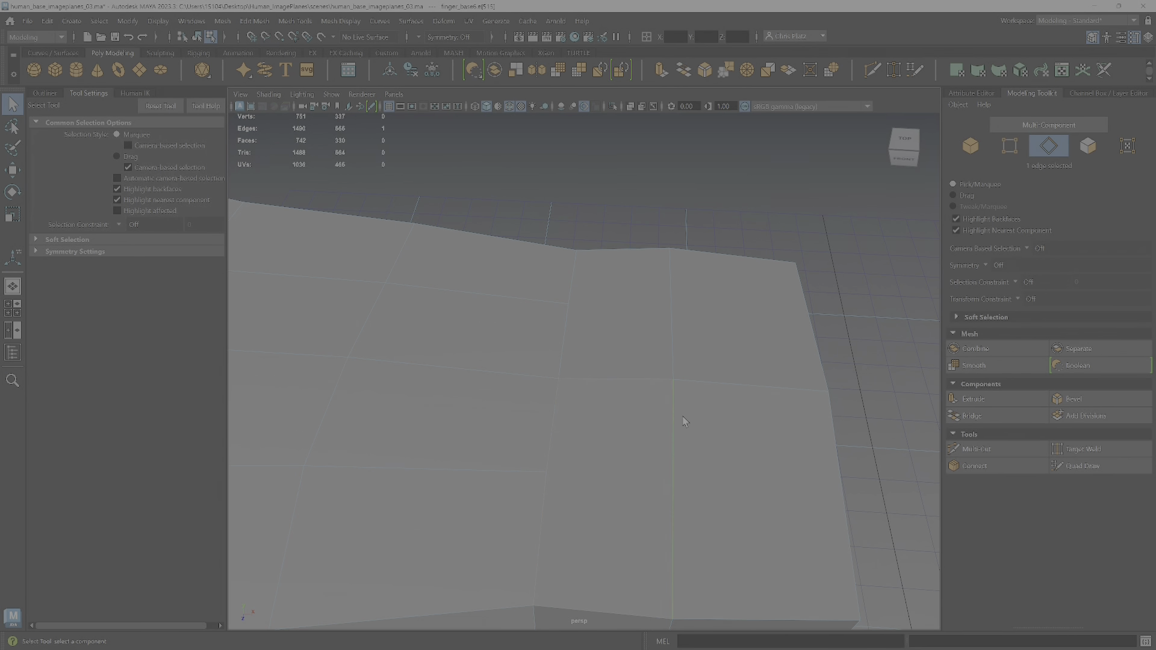
pyautogui.click(996, 449)
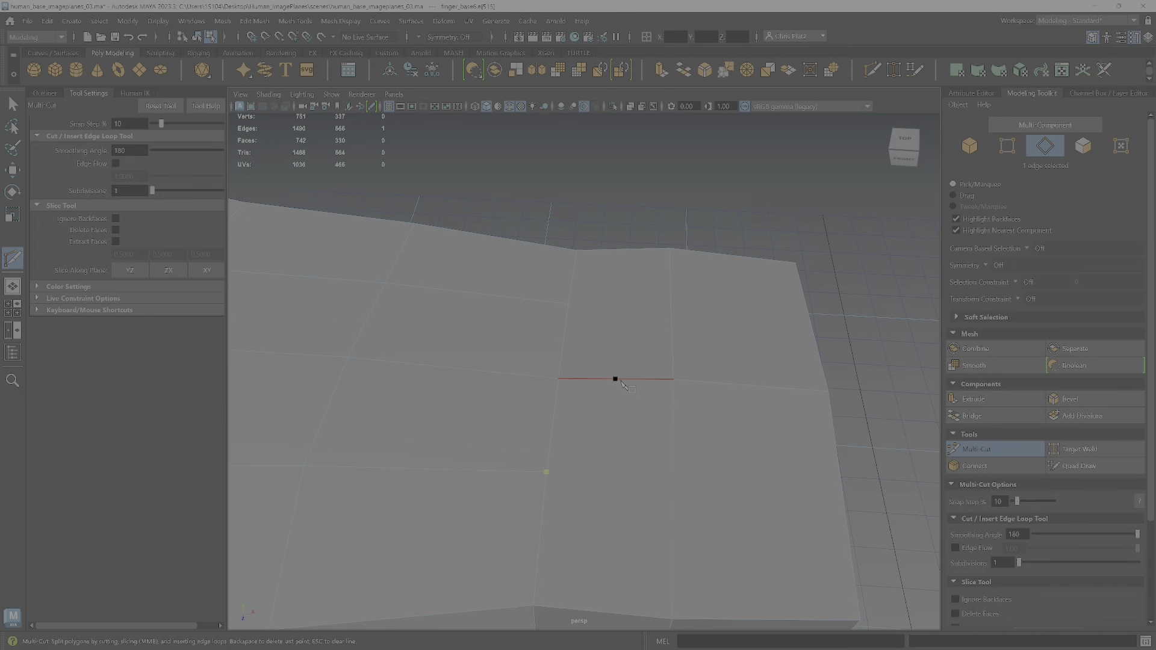
pyautogui.click(619, 380)
pyautogui.rightClick(570, 306)
# - Cut the matching connection across the palm side of the wrist through the central lengthwise edge
pyautogui.keyDown('alt'); pyautogui.moveTo(569, 304); pyautogui.dragTo(572, 150); pyautogui.keyUp('alt')
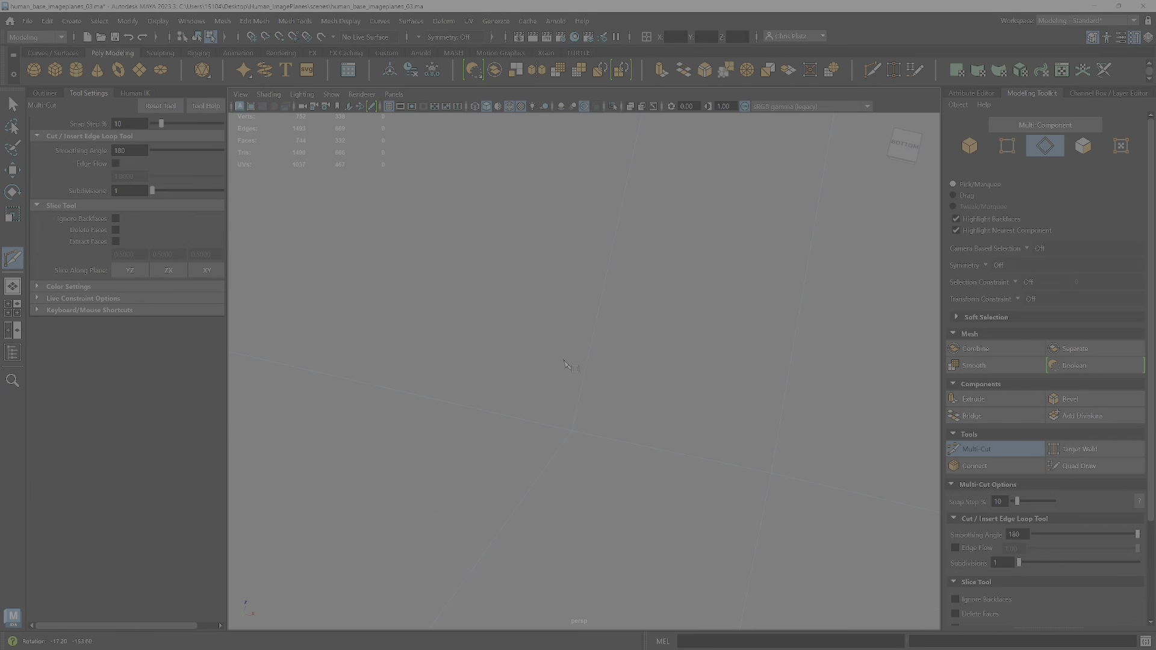
pyautogui.keyDown('alt'); pyautogui.moveTo(573, 367); pyautogui.dragTo(591, 386, button='right'); pyautogui.keyUp('alt')
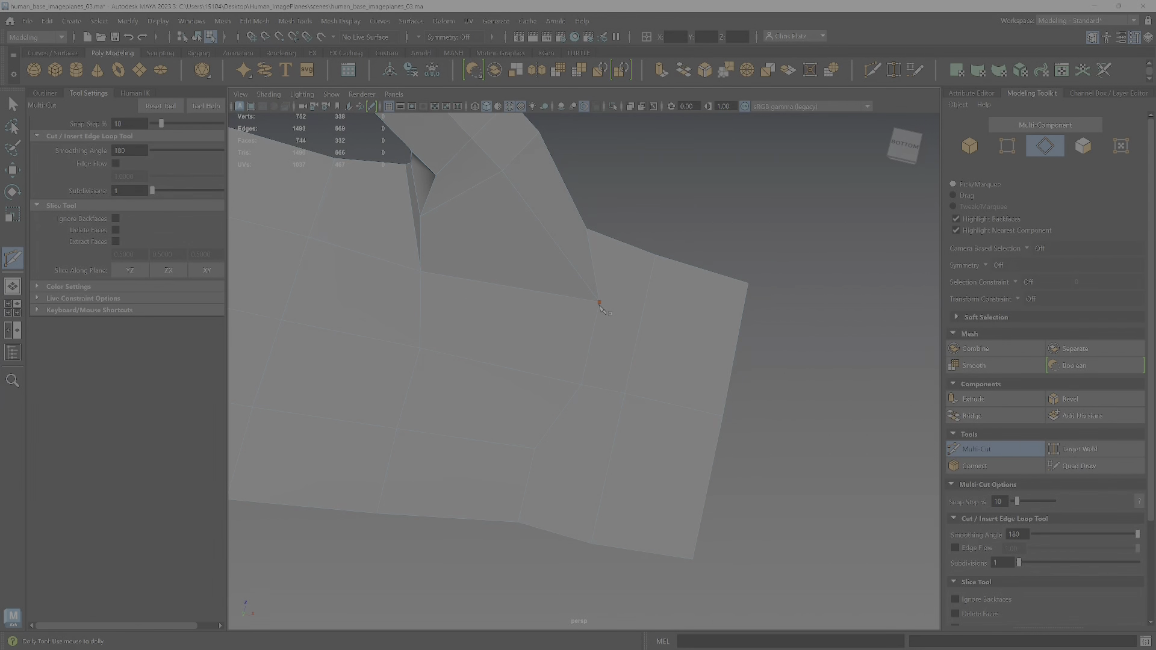
pyautogui.click(599, 389)
pyautogui.keyDown('alt'); pyautogui.moveTo(616, 348); pyautogui.dragTo(392, 430); pyautogui.keyUp('alt')
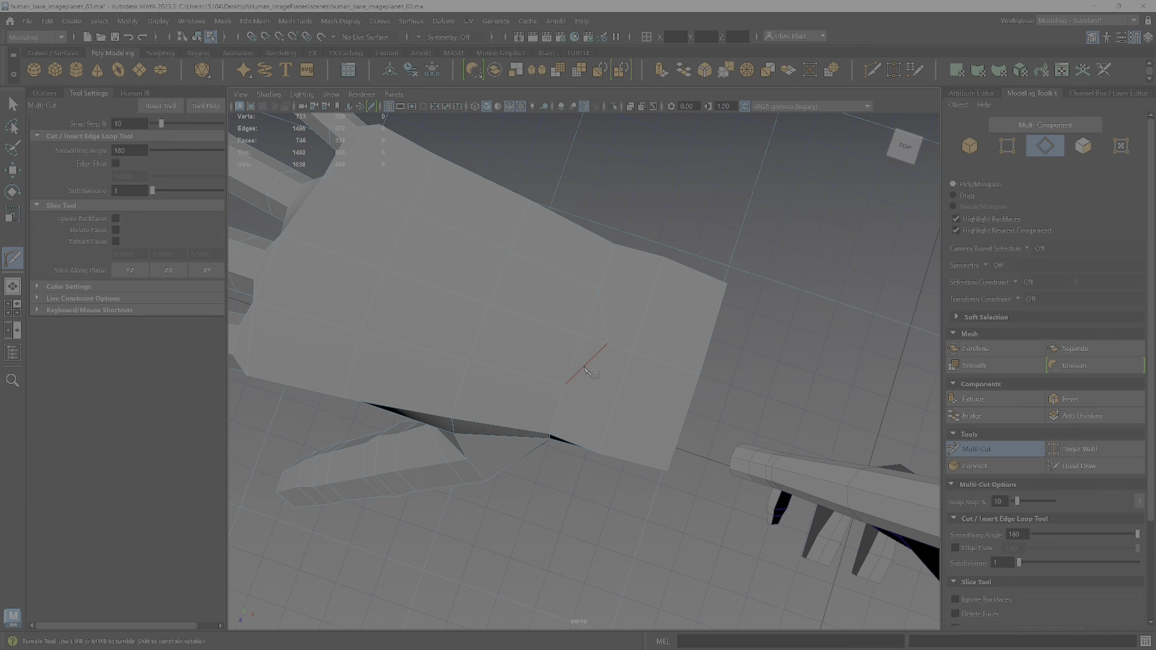
# - Cut from the midpoints of the new diagonal edges to the wrist loop's outer corner vertices on the back and palm sides
pyautogui.scroll(2, 597, 369)
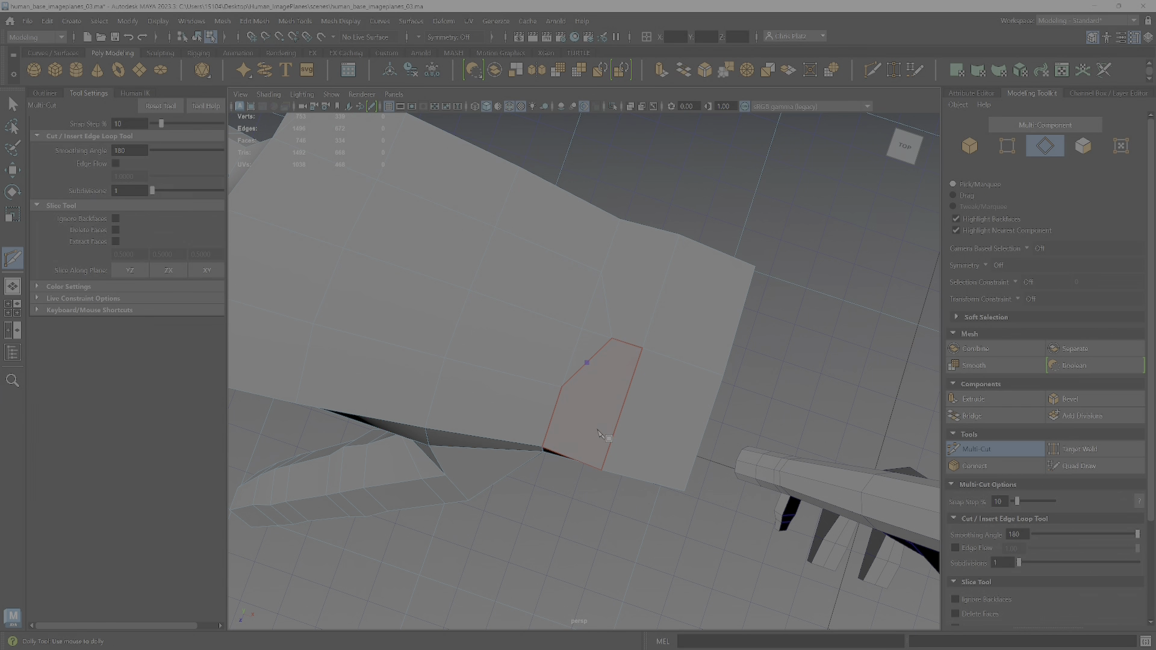
pyautogui.keyDown('alt'); pyautogui.moveTo(609, 431); pyautogui.dragTo(633, 489); pyautogui.keyUp('alt')
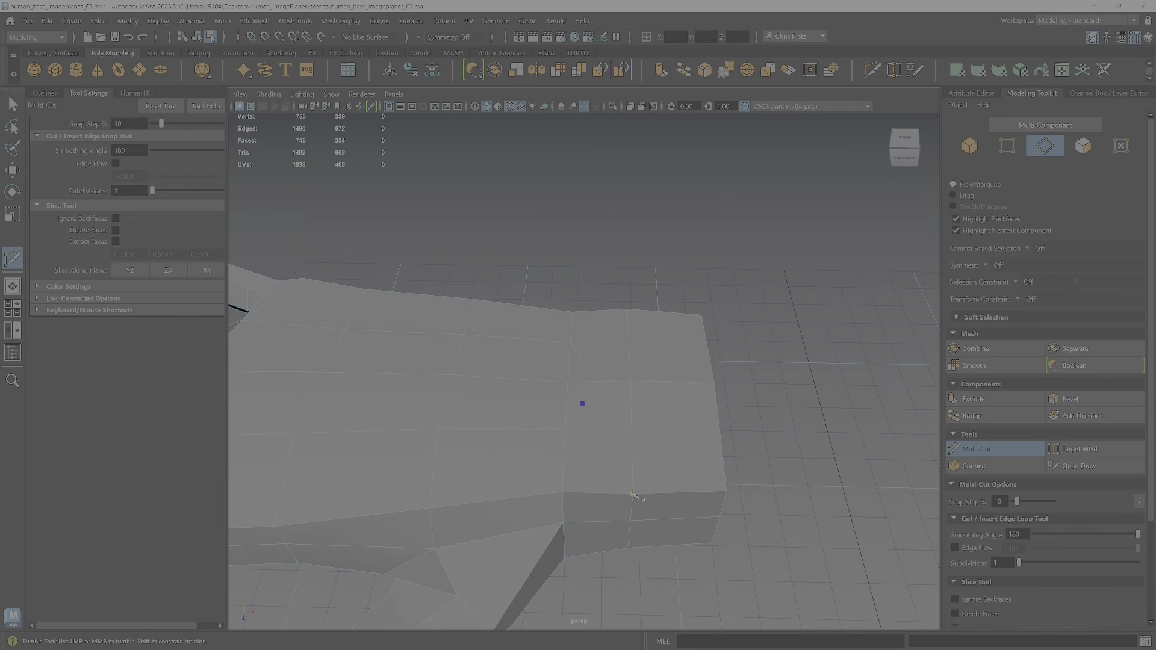
pyautogui.keyDown('alt'); pyautogui.moveTo(623, 437); pyautogui.dragTo(614, 402); pyautogui.keyUp('alt')
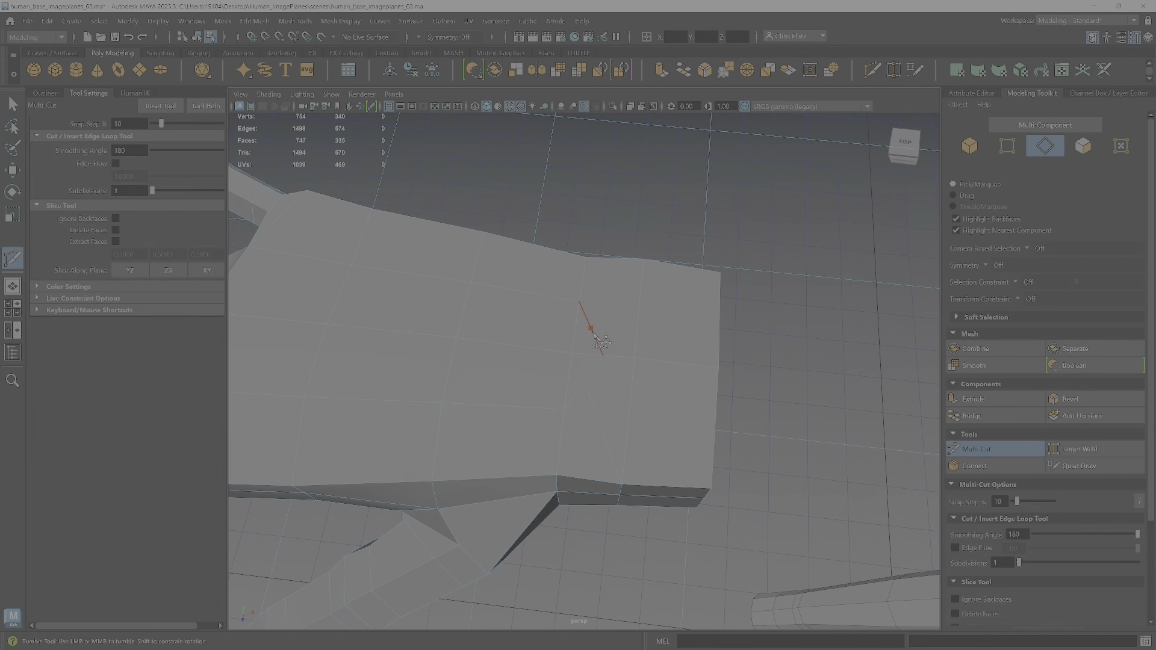
pyautogui.click(591, 329)
pyautogui.keyDown('alt'); pyautogui.moveTo(644, 264); pyautogui.dragTo(614, 313); pyautogui.keyUp('alt')
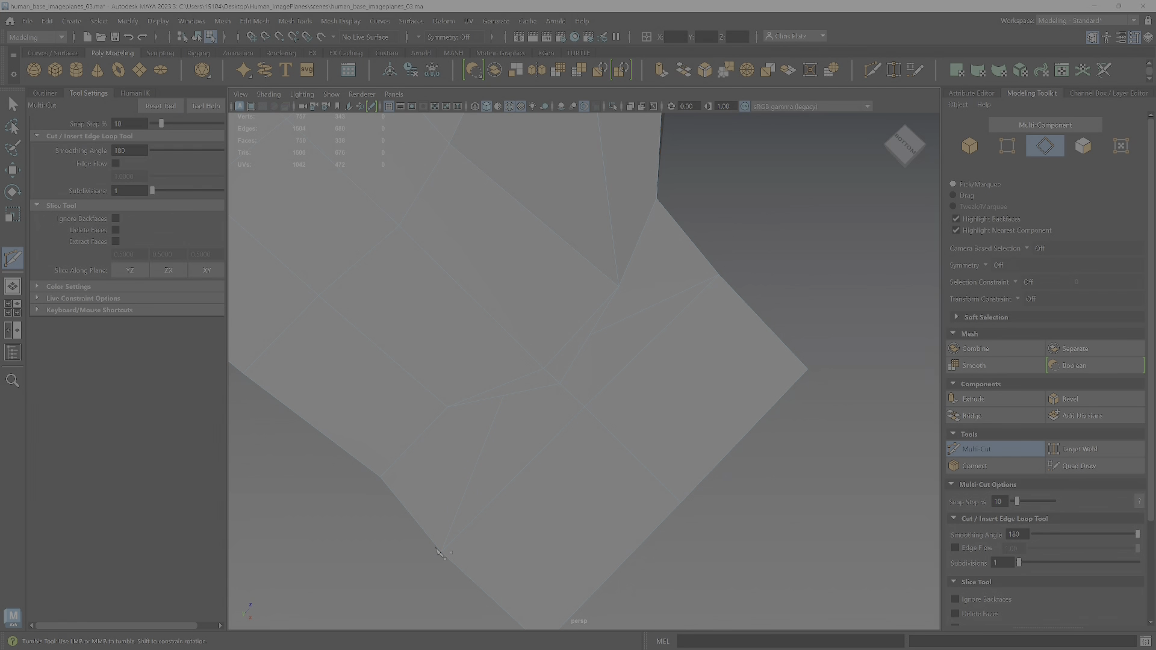
# - Move the two diagonal-midpoint vertices on the back of the wrist to about X -72.72, Z -1.00 and X -72.73, Z 2.43
pyautogui.keyDown('alt'); pyautogui.moveTo(653, 480); pyautogui.dragTo(395, 539); pyautogui.keyUp('alt')
pyautogui.press('w')
pyautogui.moveTo(614, 316); pyautogui.dragTo(600, 319, button='right')
pyautogui.click(610, 316)
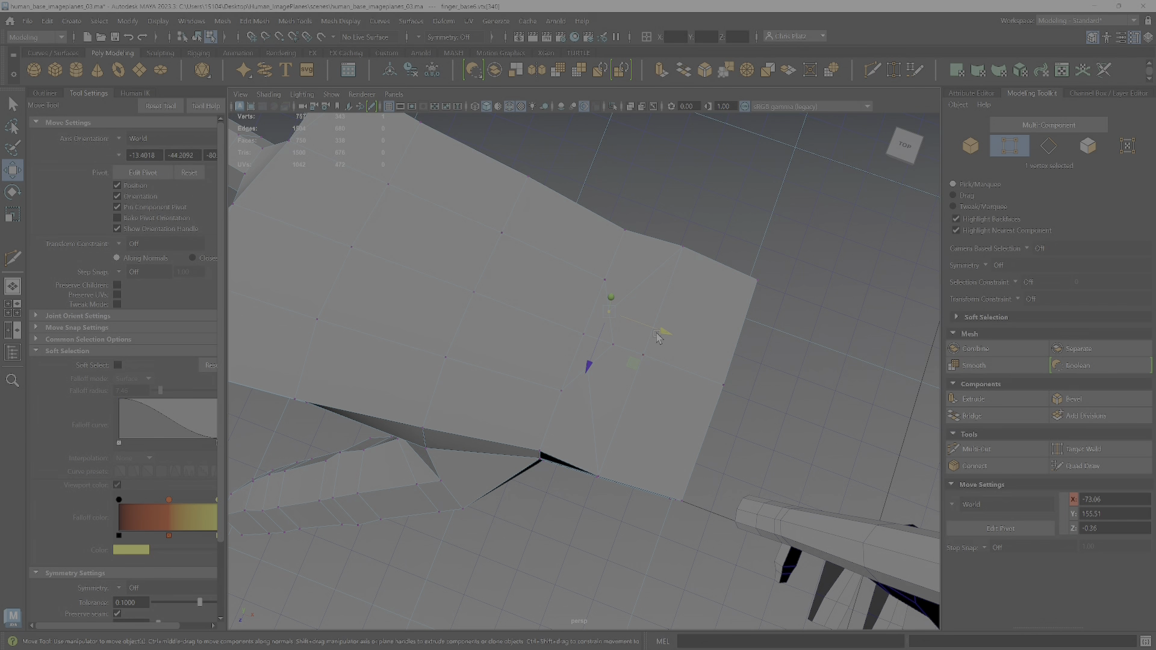
pyautogui.scroll(3, 627, 369)
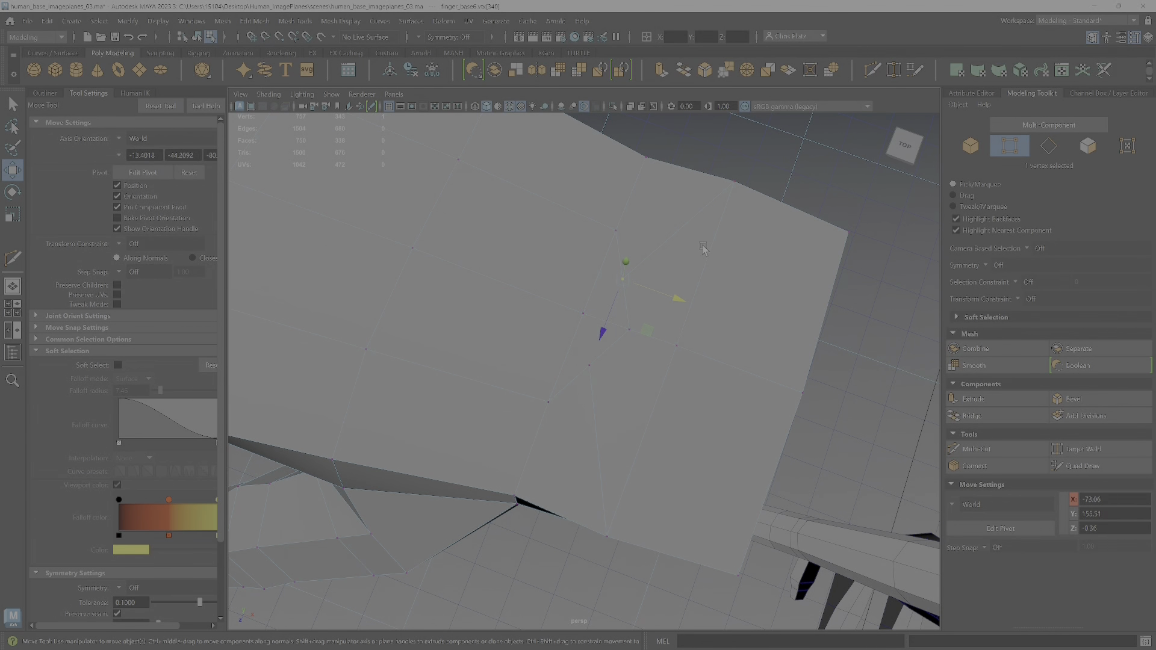
pyautogui.moveTo(650, 335); pyautogui.dragTo(675, 306)
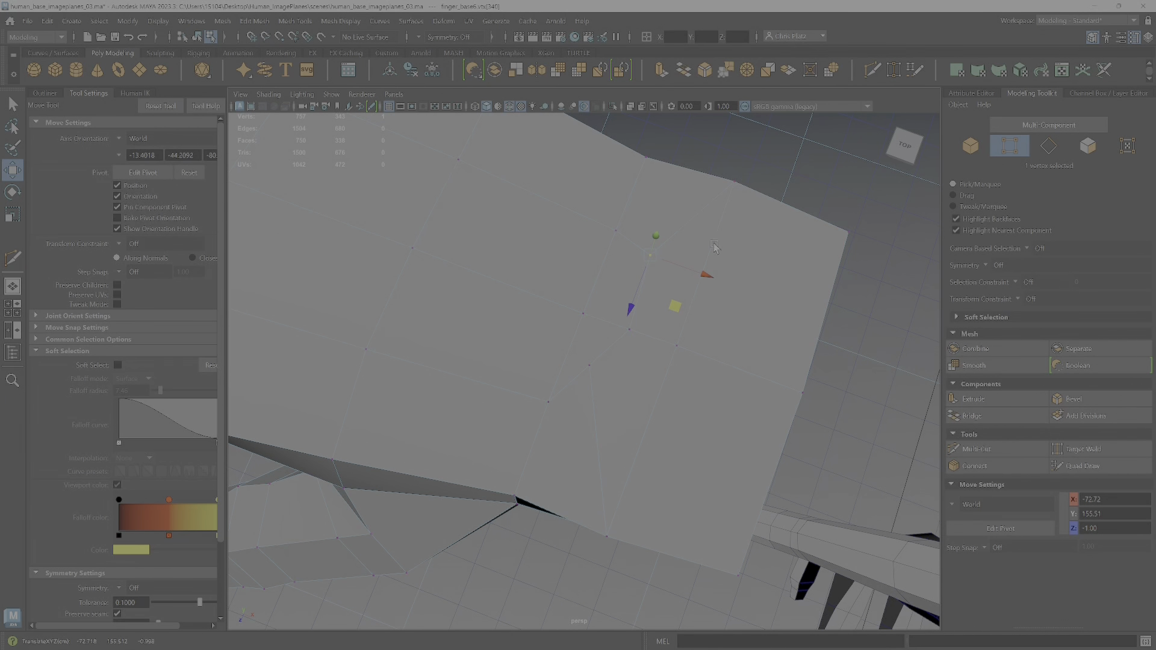
pyautogui.click(594, 378)
pyautogui.moveTo(617, 419); pyautogui.dragTo(554, 444)
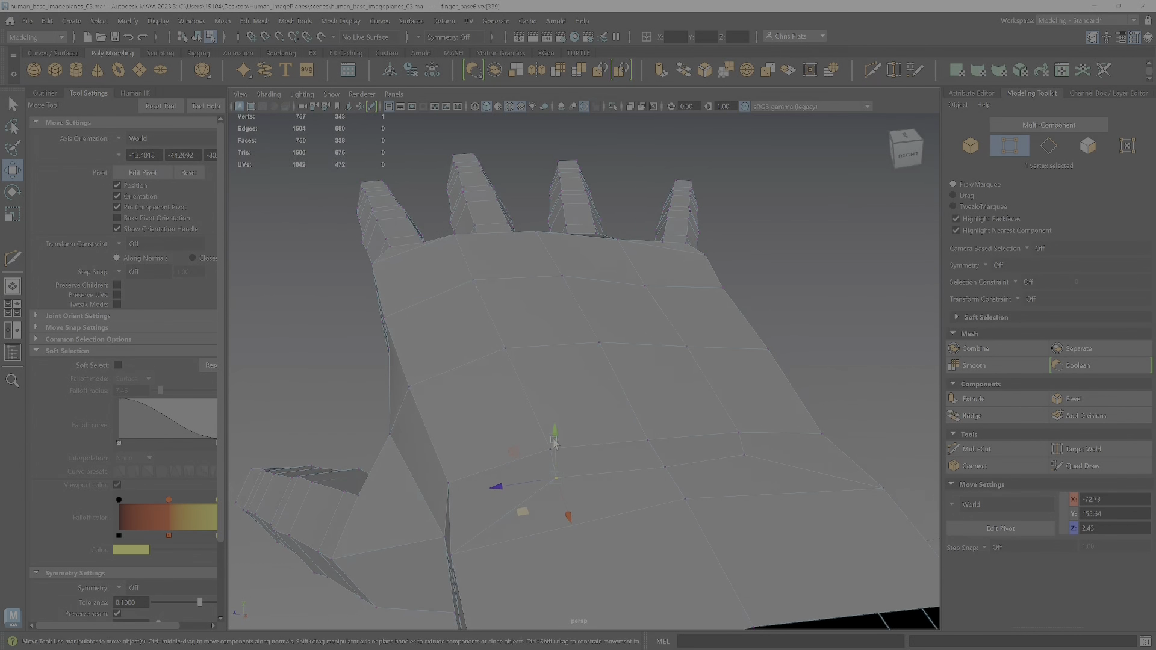
# - Select the eight-edge loop around the wrist and move it slightly along X toward the open end
pyautogui.keyDown('alt'); pyautogui.moveTo(781, 452); pyautogui.dragTo(679, 427); pyautogui.keyUp('alt')
pyautogui.moveTo(679, 315); pyautogui.dragTo(682, 295, button='right')
pyautogui.doubleClick(671, 428)
pyautogui.keyDown('alt'); pyautogui.moveTo(670, 427); pyautogui.dragTo(700, 433); pyautogui.keyUp('alt')
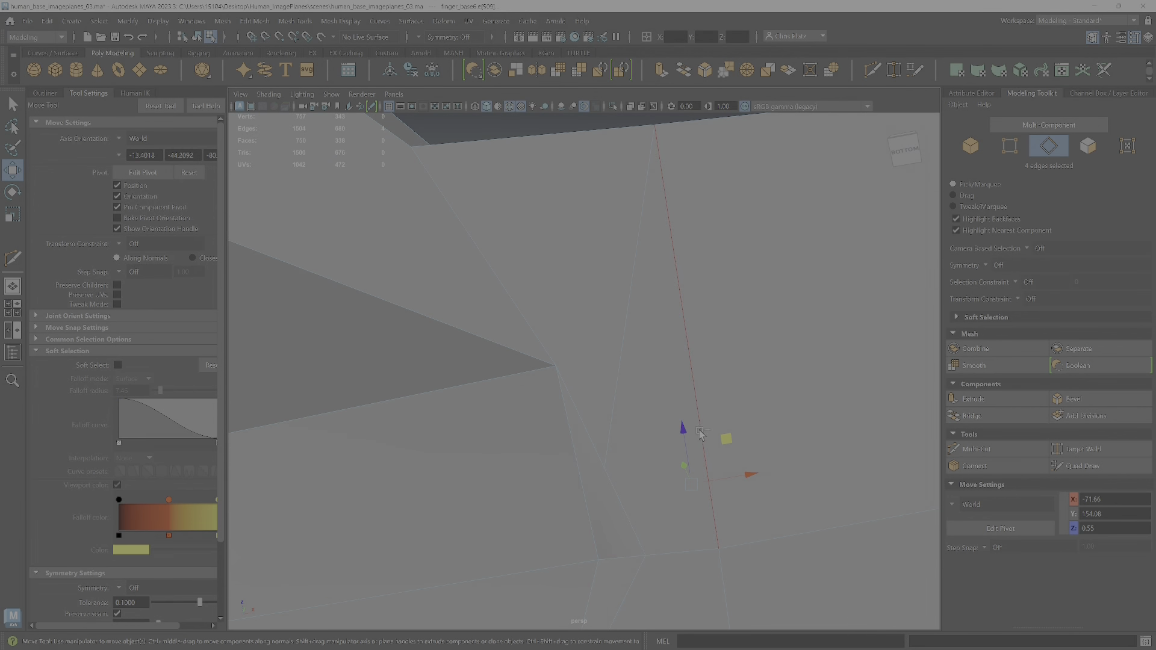
pyautogui.keyDown('shift'); pyautogui.doubleClick(701, 387); pyautogui.keyUp('shift')
pyautogui.scroll(-4, 702, 389)
pyautogui.keyDown('alt'); pyautogui.moveTo(741, 475); pyautogui.dragTo(598, 485); pyautogui.keyUp('alt')
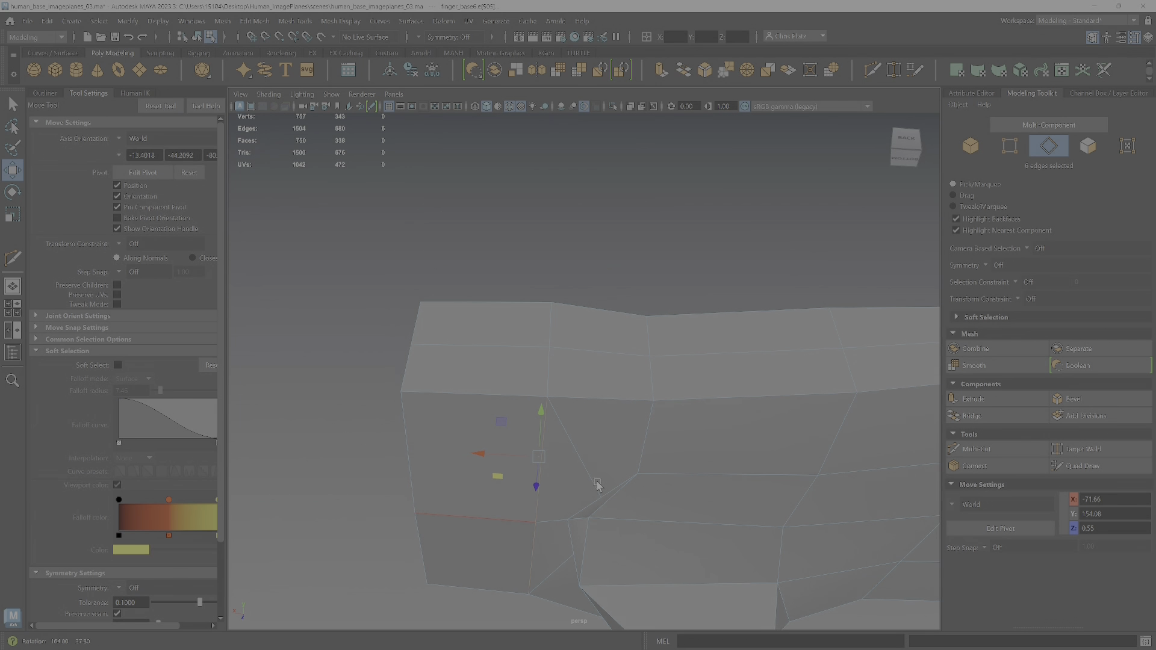
pyautogui.keyDown('shift'); pyautogui.click(546, 377); pyautogui.keyUp('shift')
pyautogui.keyDown('alt'); pyautogui.moveTo(546, 377); pyautogui.dragTo(690, 443); pyautogui.keyUp('alt')
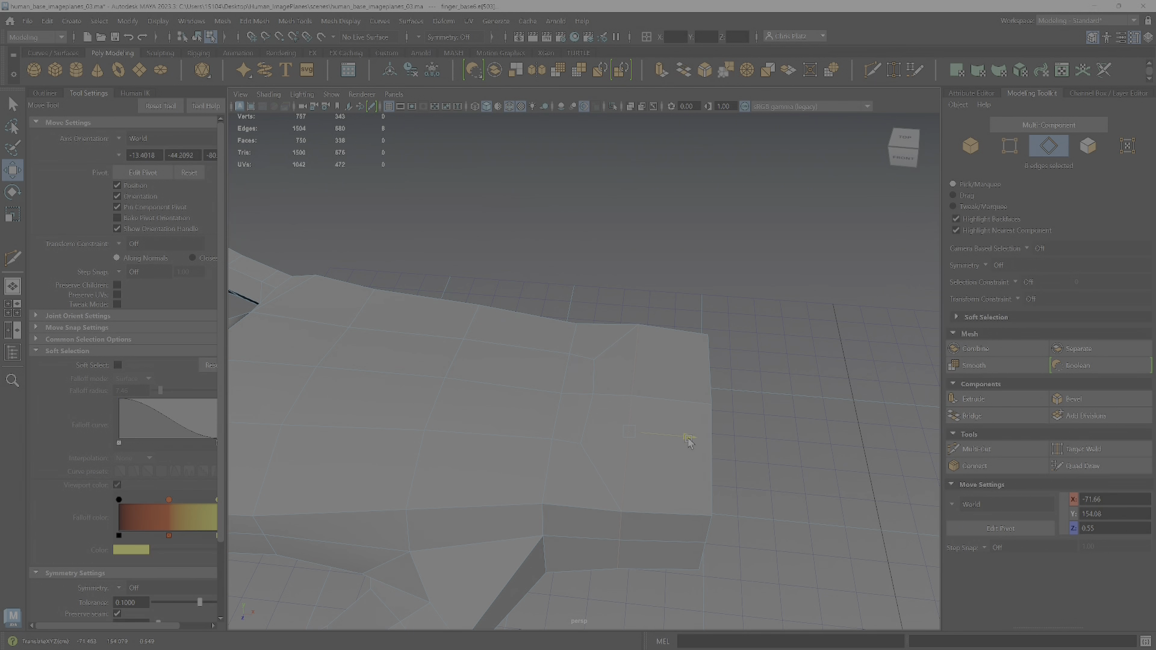
# - Move the two crosswise edges of the new cut on the back of the wrist along X to about -72.26
pyautogui.doubleClick(589, 422)
pyautogui.moveTo(649, 405); pyautogui.dragTo(662, 407)
# - Move the three palm-side cut vertices toward the wrist end, placing the little-finger-side one at about X -72.19, Y 152.59, Z -1.23
pyautogui.keyDown('alt'); pyautogui.moveTo(638, 518); pyautogui.dragTo(599, 407); pyautogui.keyUp('alt')
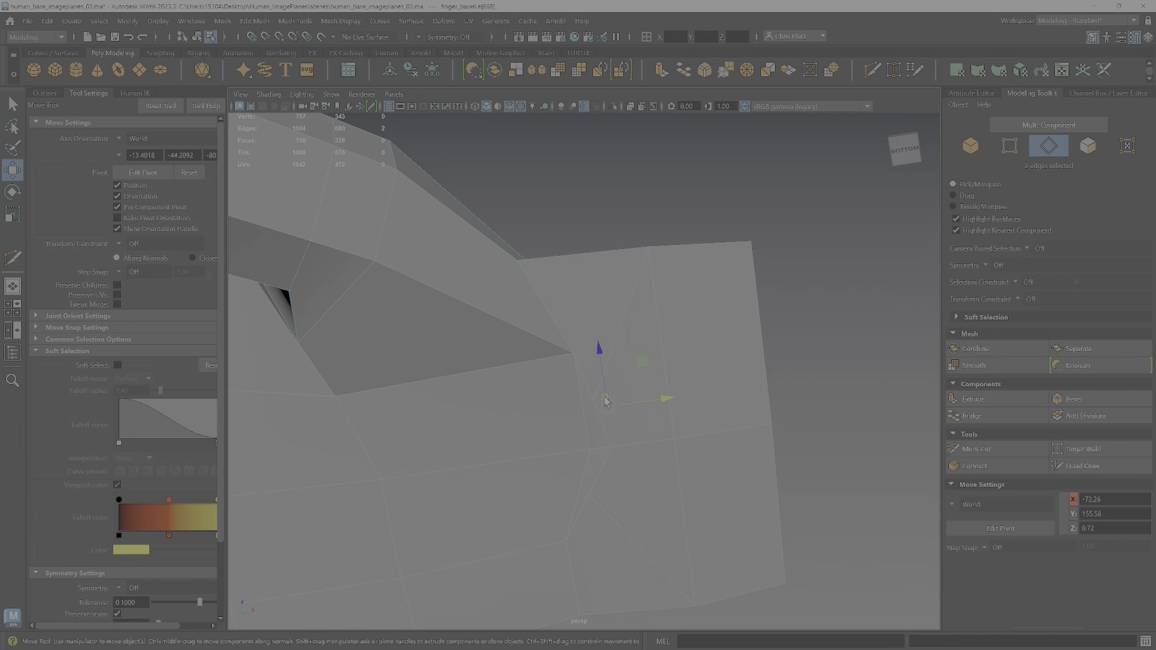
pyautogui.moveTo(597, 398); pyautogui.dragTo(594, 278, button='right')
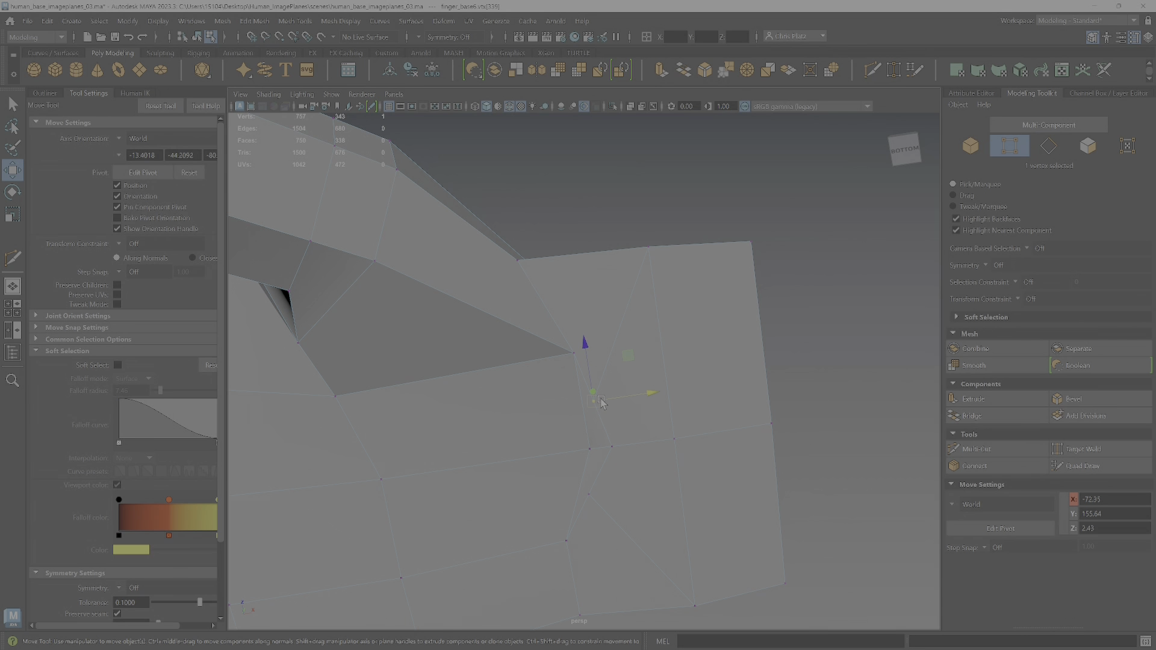
pyautogui.moveTo(629, 361); pyautogui.dragTo(654, 333)
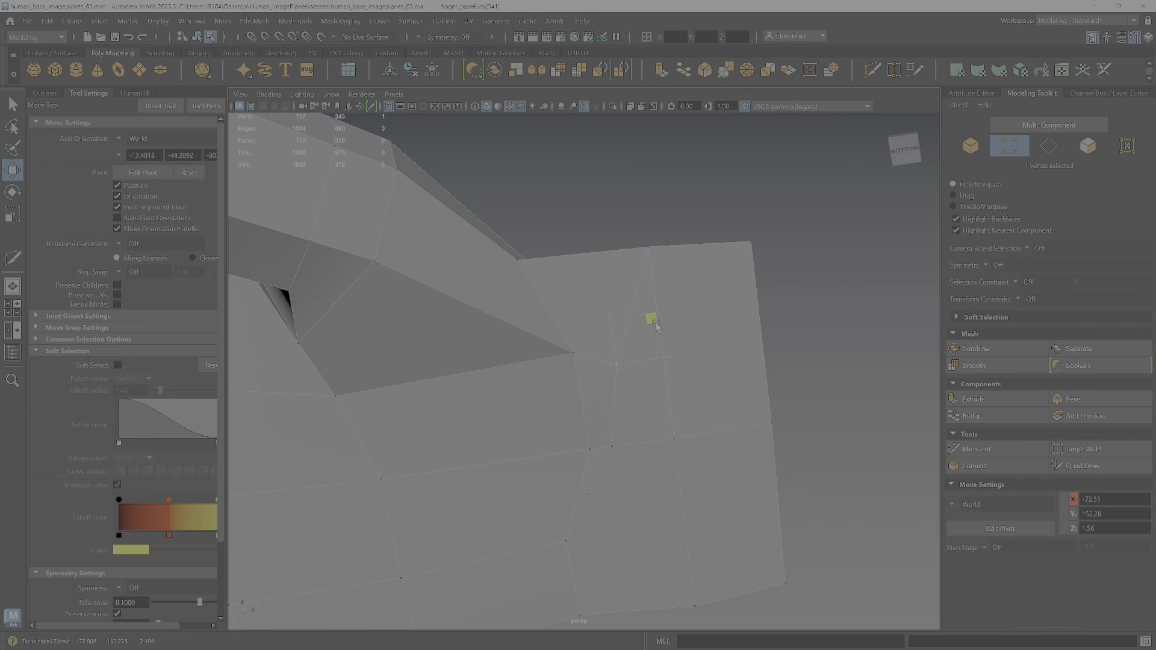
pyautogui.click(612, 446)
pyautogui.moveTo(667, 439); pyautogui.dragTo(679, 444)
pyautogui.click(592, 497)
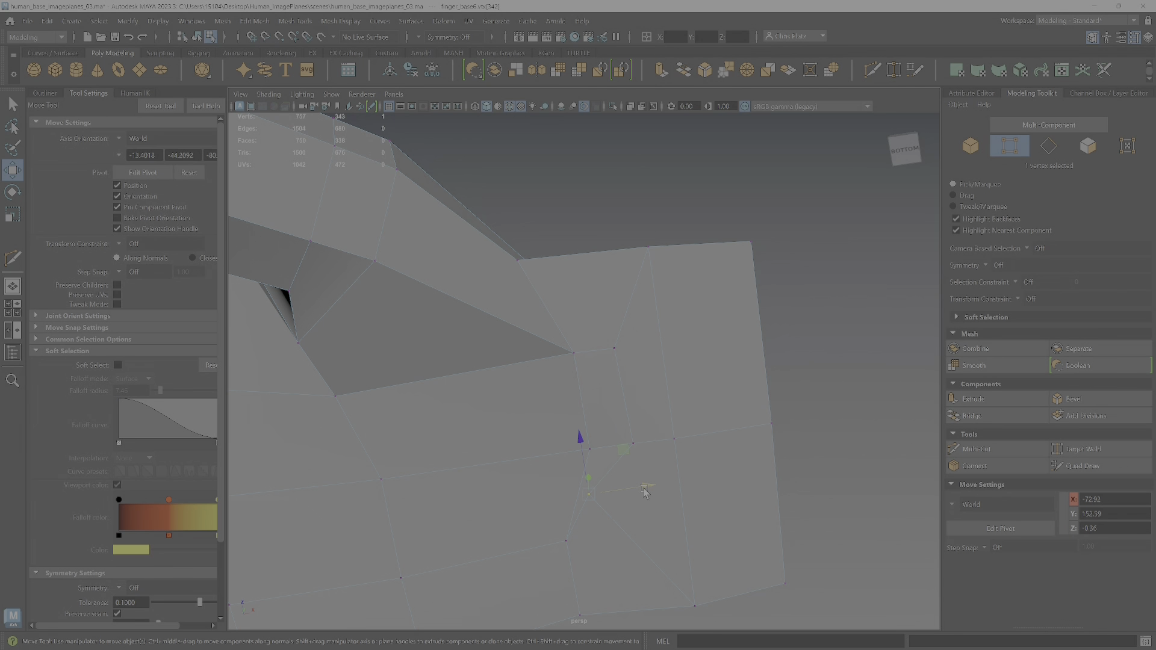
pyautogui.moveTo(646, 482)
pyautogui.mouseDown()
pyautogui.moveTo(635, 462)
pyautogui.moveTo(674, 469)
pyautogui.moveTo(667, 486)
pyautogui.mouseUp()
# - Preview the hand smoothed, return to the unsmoothed display, and examine the wrist topology and thumb base from several sides
pyautogui.keyDown('alt'); pyautogui.moveTo(687, 393); pyautogui.dragTo(645, 460); pyautogui.keyUp('alt')
pyautogui.scroll(-3, 717, 452)
pyautogui.press('3')
pyautogui.keyDown('alt'); pyautogui.moveTo(645, 459); pyautogui.dragTo(699, 345, button='middle'); pyautogui.keyUp('alt')
pyautogui.scroll(4, 699, 345)
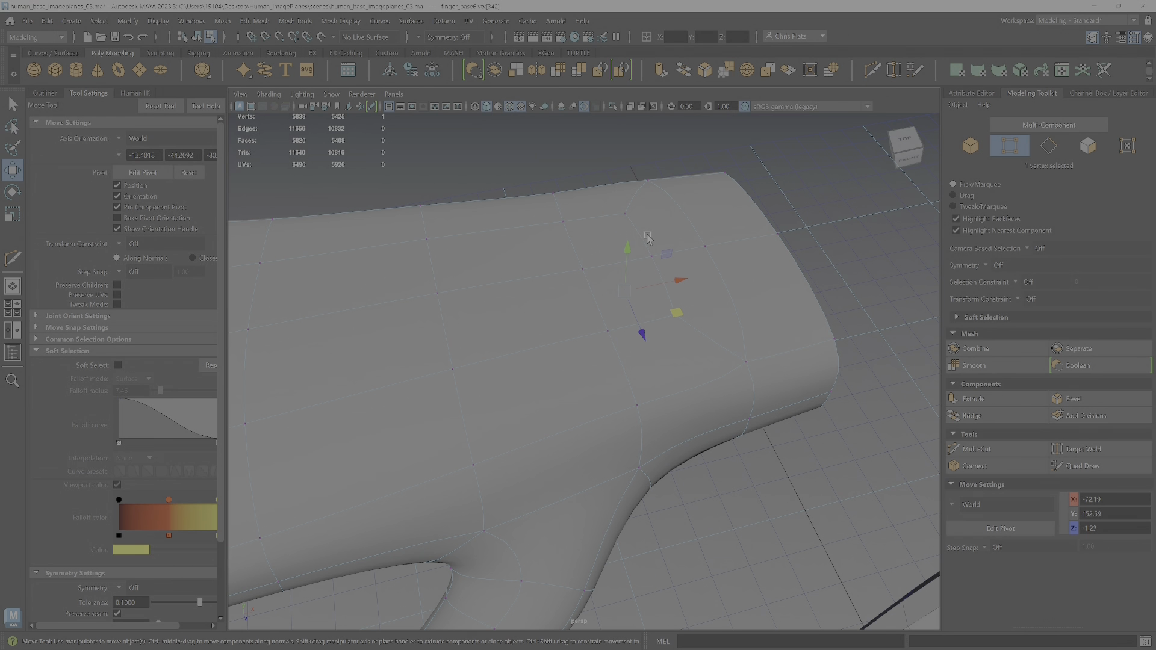
pyautogui.keyDown('alt'); pyautogui.moveTo(594, 369); pyautogui.dragTo(397, 347); pyautogui.keyUp('alt')
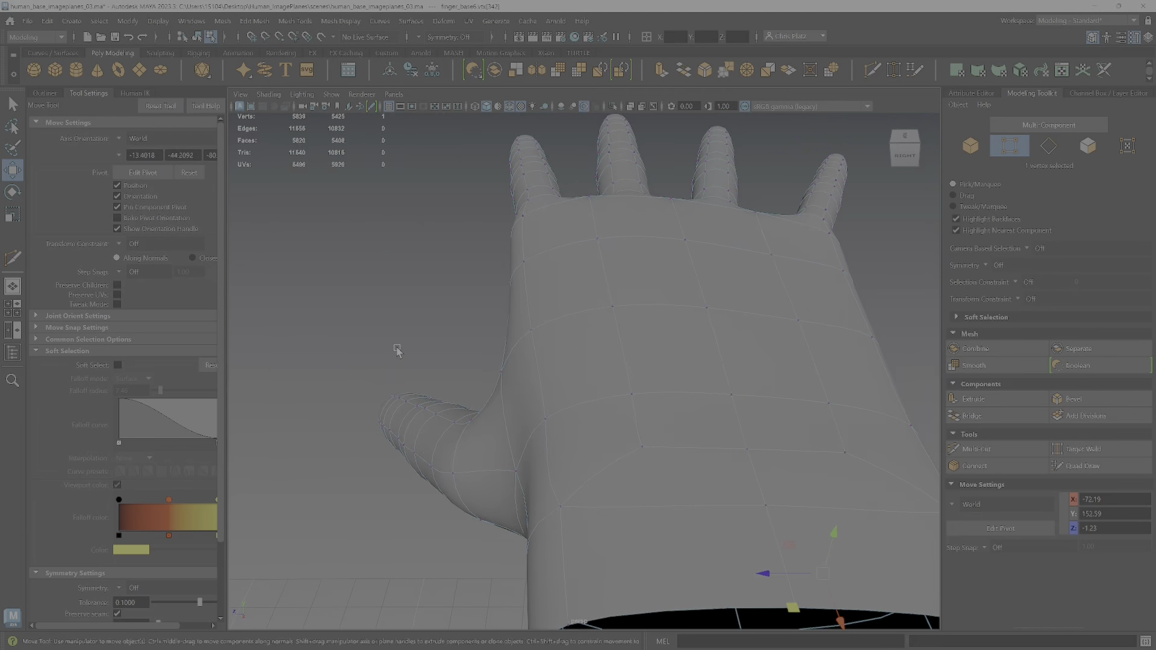
pyautogui.moveTo(595, 315); pyautogui.dragTo(577, 287, button='right')
pyautogui.press('1')
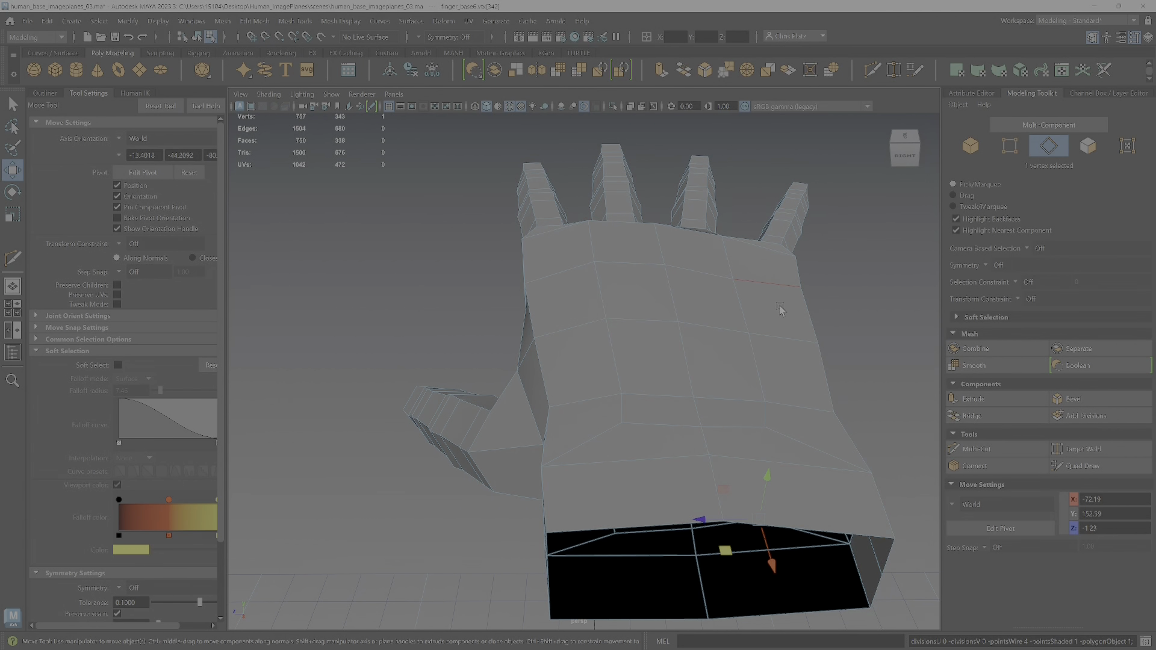
pyautogui.keyDown('alt'); pyautogui.moveTo(796, 335); pyautogui.dragTo(633, 468); pyautogui.keyUp('alt')
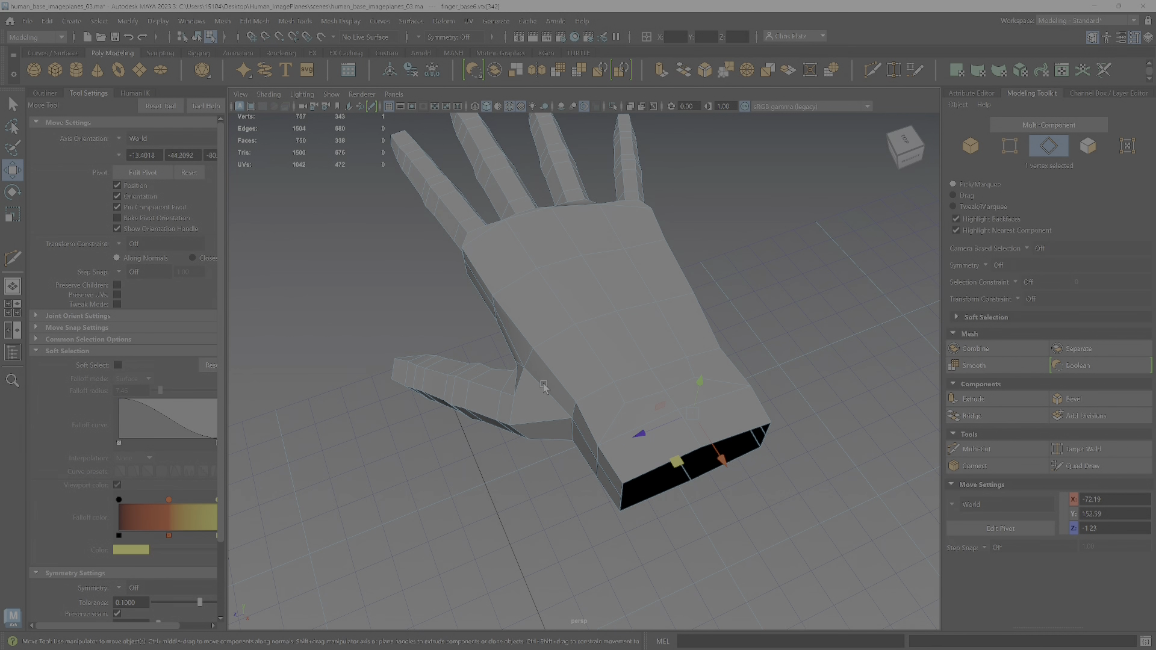
pyautogui.keyDown('alt'); pyautogui.moveTo(519, 416); pyautogui.dragTo(545, 403); pyautogui.keyUp('alt')
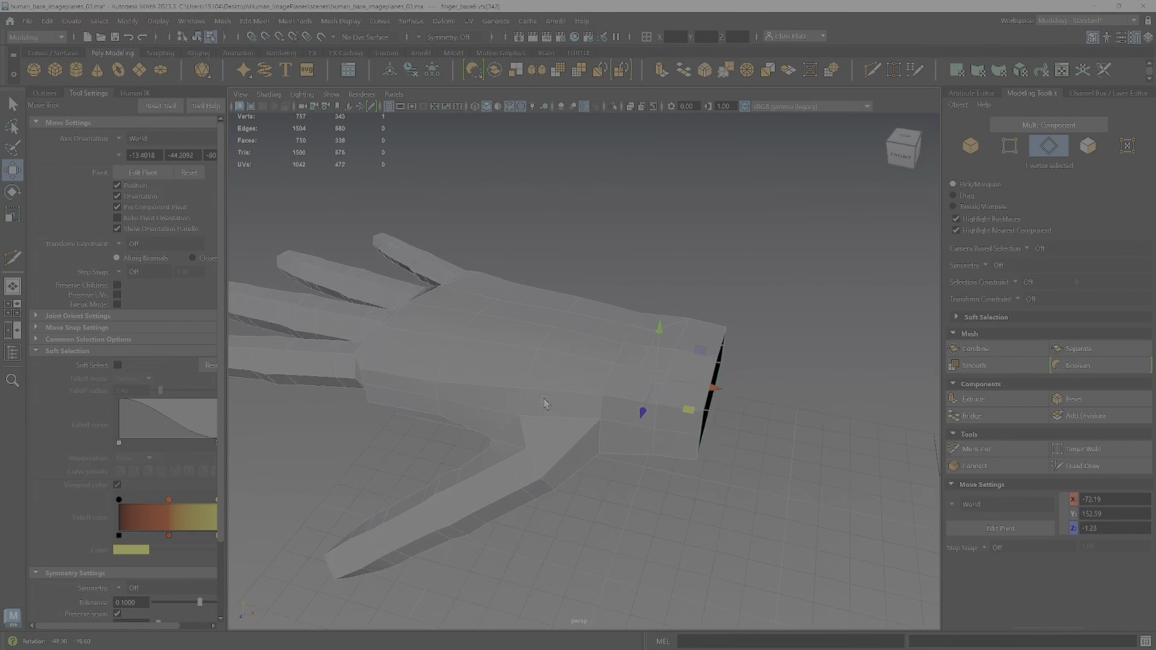
pyautogui.keyDown('alt'); pyautogui.moveTo(546, 403); pyautogui.dragTo(746, 327, button='right'); pyautogui.keyUp('alt')
pyautogui.keyDown('alt'); pyautogui.moveTo(746, 326); pyautogui.dragTo(485, 376); pyautogui.keyUp('alt')
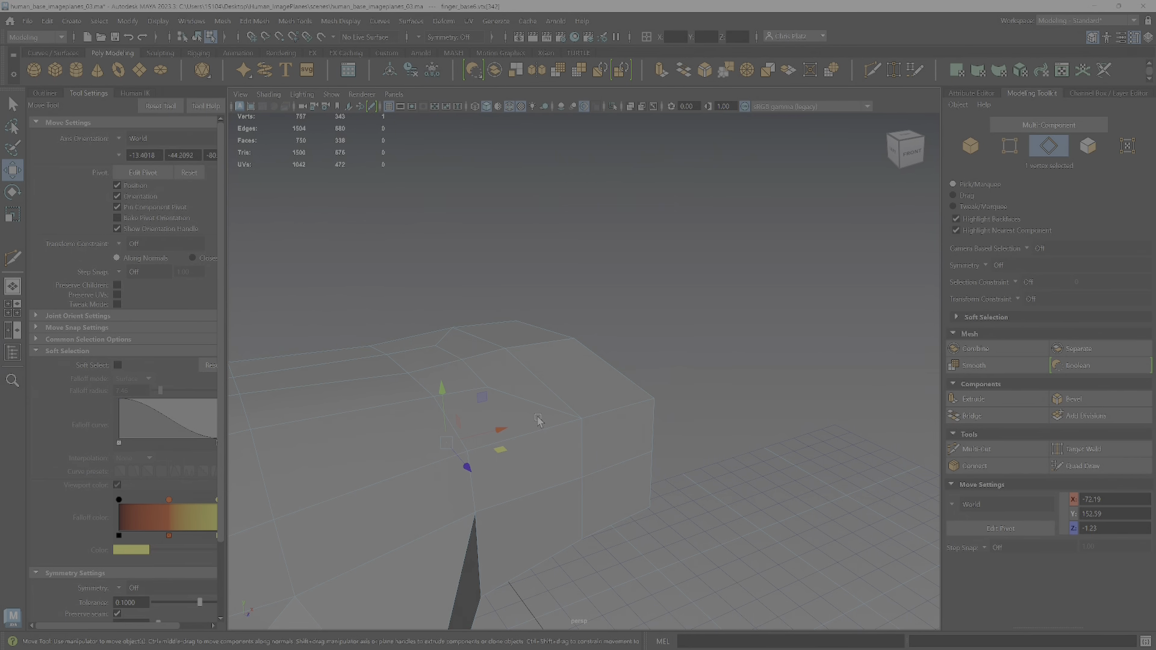
# - Move the five back and side vertices of the loop beside the wrist opening along X toward the open end, to about -70.66
pyautogui.keyDown('alt'); pyautogui.moveTo(538, 420); pyautogui.dragTo(509, 355); pyautogui.keyUp('alt')
pyautogui.click(505, 331)
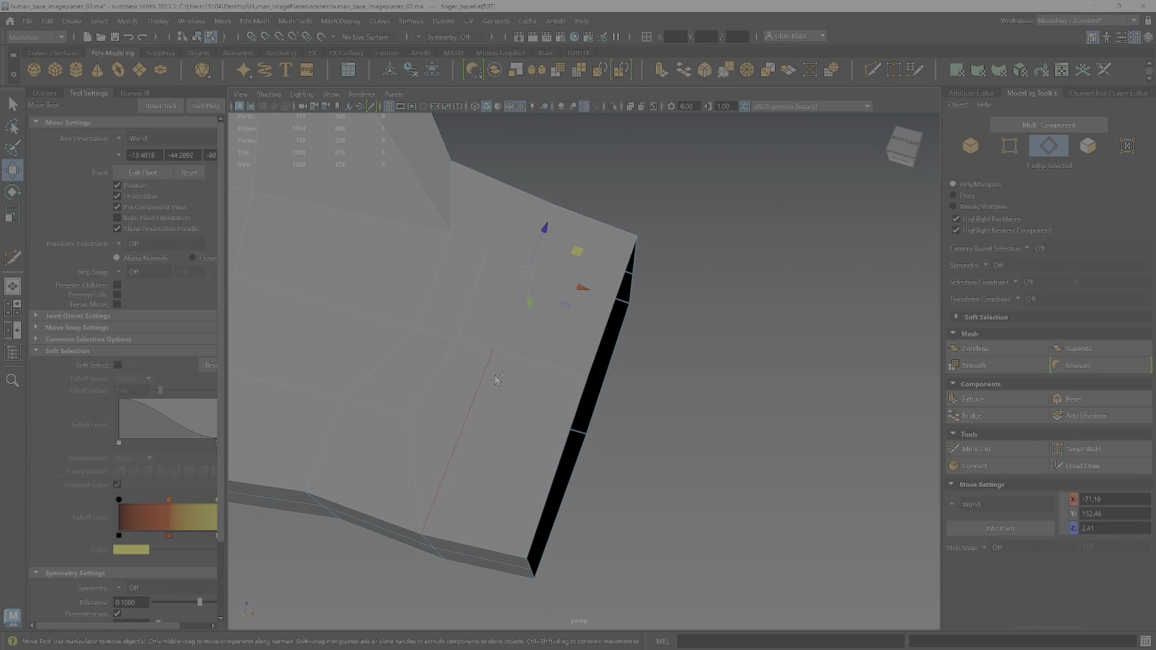
pyautogui.keyDown('shift'); pyautogui.click(478, 415); pyautogui.keyUp('shift')
pyautogui.keyDown('alt'); pyautogui.moveTo(551, 373); pyautogui.dragTo(499, 450); pyautogui.keyUp('alt')
pyautogui.moveTo(499, 451); pyautogui.dragTo(445, 314, button='right')
pyautogui.click(516, 438)
pyautogui.keyDown('alt'); pyautogui.moveTo(516, 439); pyautogui.dragTo(407, 446); pyautogui.keyUp('alt')
pyautogui.moveTo(664, 312)
pyautogui.keyDown('alt'); pyautogui.mouseDown()
pyautogui.moveTo(692, 312)
pyautogui.moveTo(681, 309)
pyautogui.mouseUp(); pyautogui.keyUp('alt')
pyautogui.keyDown('shift'); pyautogui.moveTo(608, 316); pyautogui.dragTo(638, 389); pyautogui.keyUp('shift')
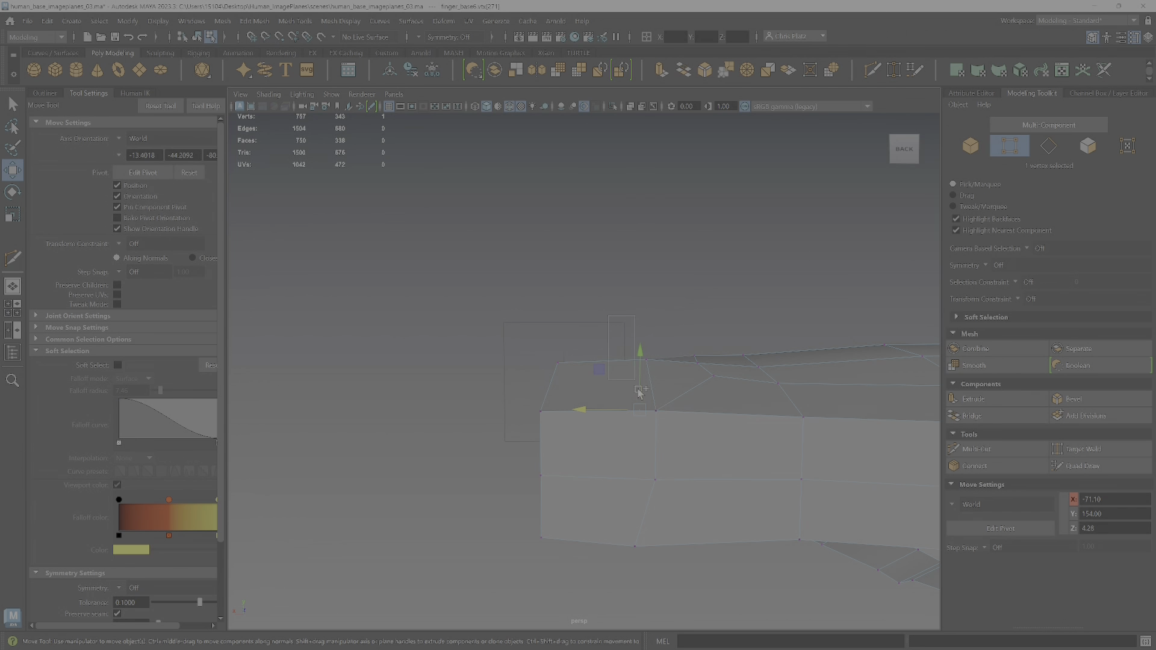
pyautogui.keyDown('shift'); pyautogui.click(656, 483); pyautogui.keyUp('shift')
pyautogui.keyDown('alt'); pyautogui.moveTo(656, 484); pyautogui.dragTo(759, 482); pyautogui.keyUp('alt')
pyautogui.moveTo(595, 378); pyautogui.dragTo(306, 385)
pyautogui.keyDown('alt'); pyautogui.moveTo(491, 412); pyautogui.dragTo(703, 430); pyautogui.keyUp('alt')
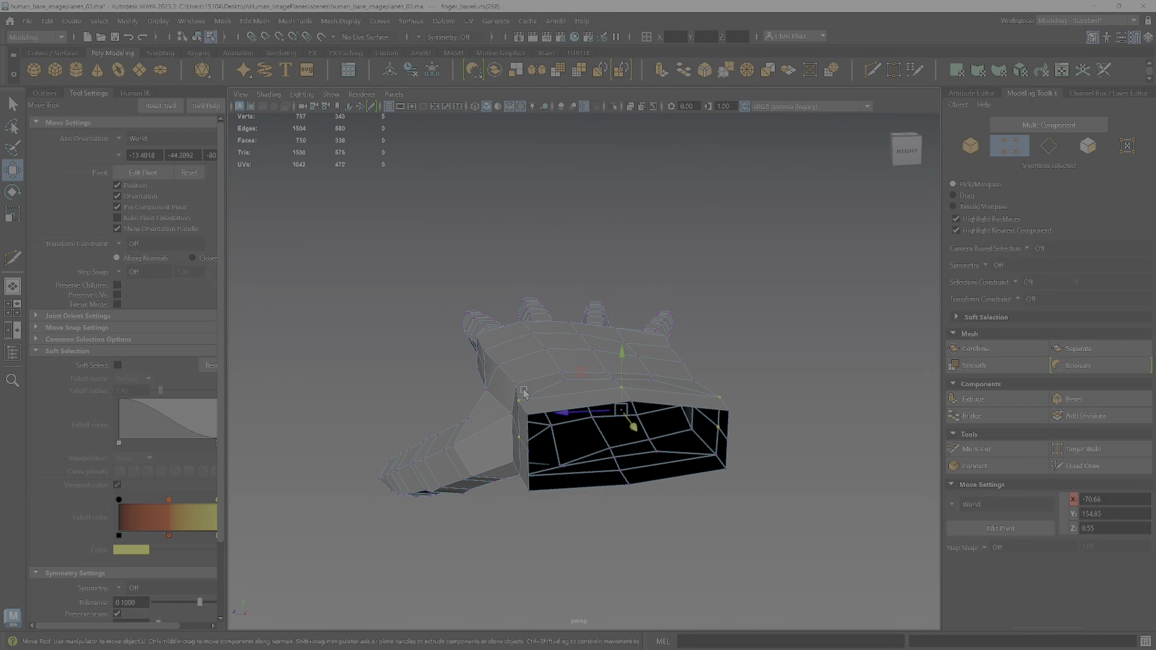
# - Select the eight outer vertices around the wrist opening and scale them slightly inward along Z to narrow the wrist end
pyautogui.keyDown('alt'); pyautogui.moveTo(542, 416); pyautogui.dragTo(534, 383); pyautogui.keyUp('alt')
pyautogui.click(520, 401)
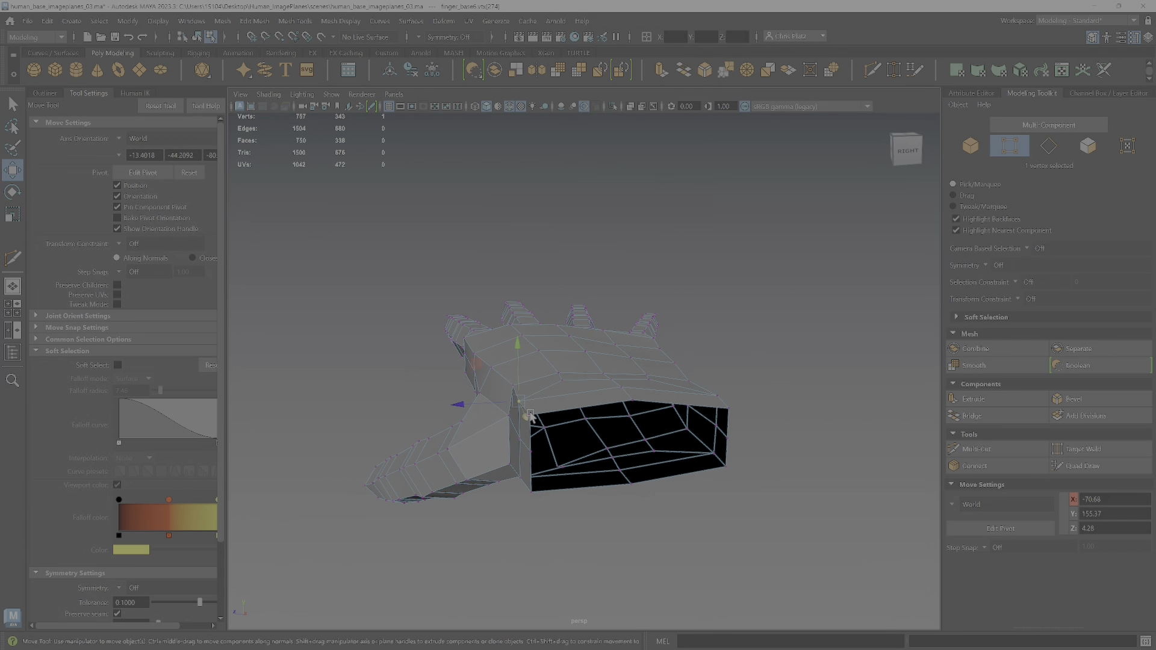
pyautogui.keyDown('shift'); pyautogui.click(728, 409); pyautogui.keyUp('shift')
pyautogui.keyDown('shift'); pyautogui.click(717, 395); pyautogui.keyUp('shift')
pyautogui.keyDown('shift'); pyautogui.click(532, 416); pyautogui.keyUp('shift')
pyautogui.keyDown('shift'); pyautogui.click(532, 491); pyautogui.keyUp('shift')
pyautogui.keyDown('shift'); pyautogui.click(721, 465); pyautogui.keyUp('shift')
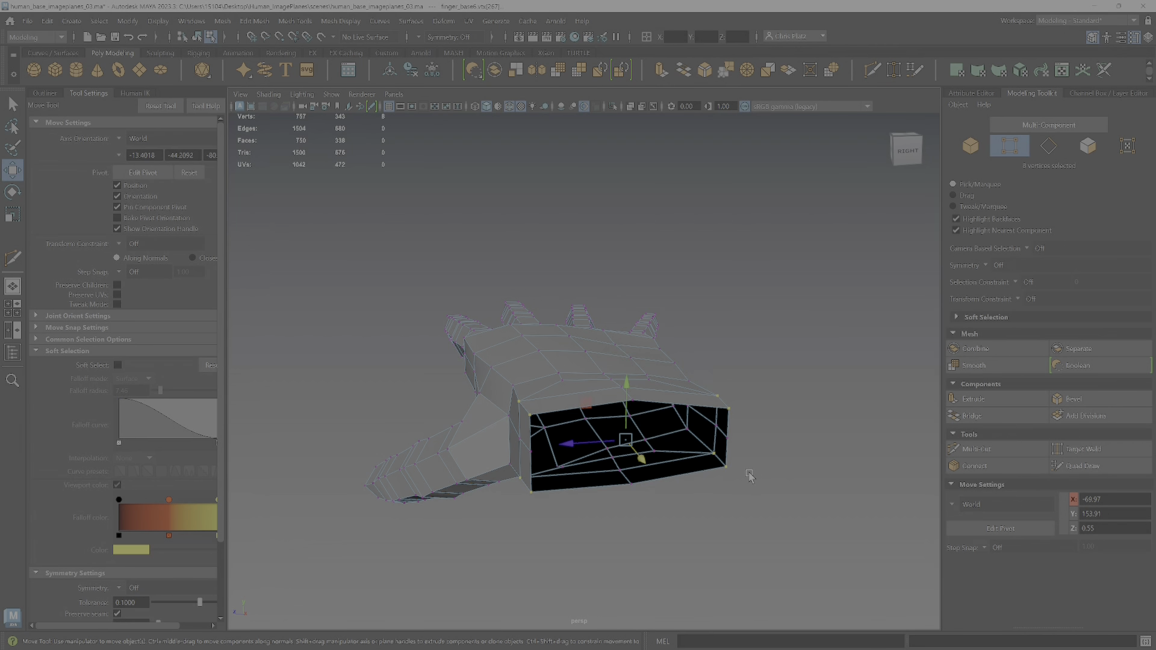
pyautogui.press('r')
pyautogui.moveTo(575, 446); pyautogui.dragTo(585, 459)
pyautogui.keyDown('alt'); pyautogui.moveTo(584, 459); pyautogui.dragTo(648, 402); pyautogui.keyUp('alt')
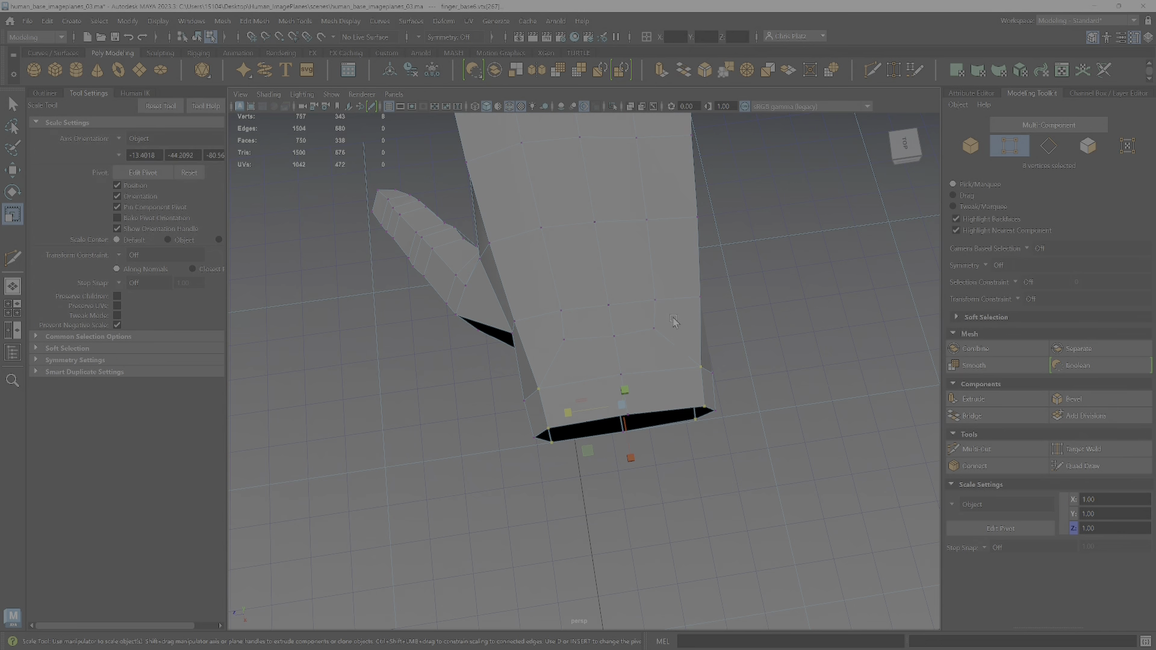
# - Reposition the thumb-side vertex on the back of the wrist and move the palm-side thumb-base vertex along X to about -72.77
pyautogui.click(563, 340)
pyautogui.press('w')
pyautogui.moveTo(535, 392); pyautogui.dragTo(697, 348)
pyautogui.keyDown('alt'); pyautogui.moveTo(577, 303); pyautogui.dragTo(532, 421); pyautogui.keyUp('alt')
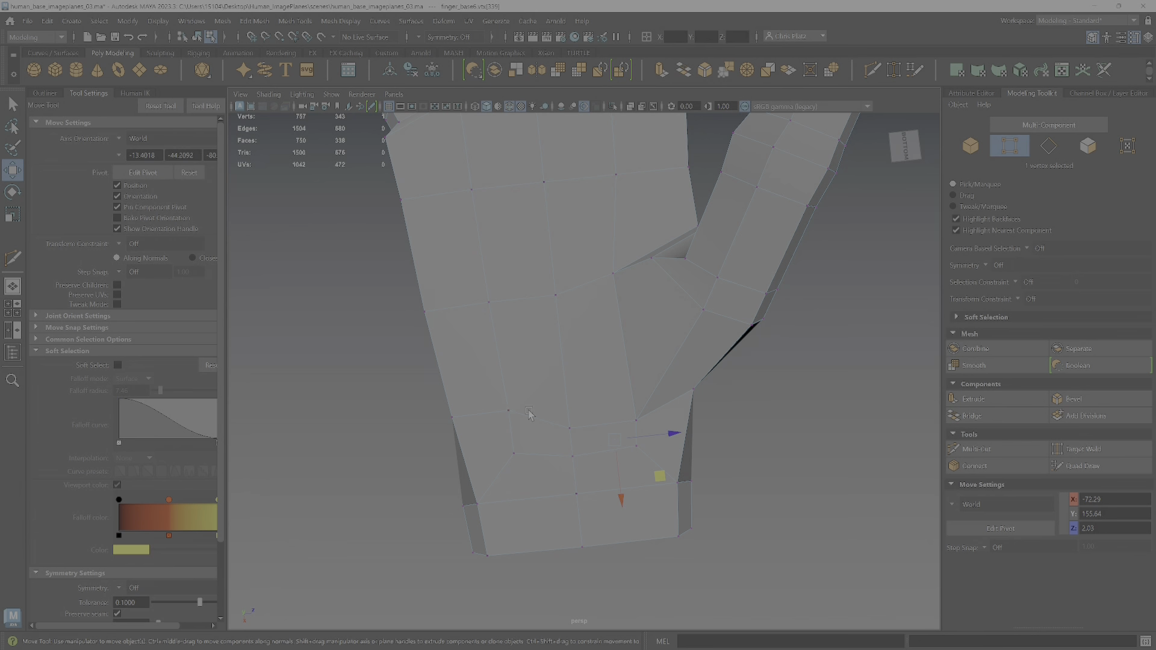
pyautogui.click(636, 418)
pyautogui.moveTo(643, 482); pyautogui.dragTo(641, 461)
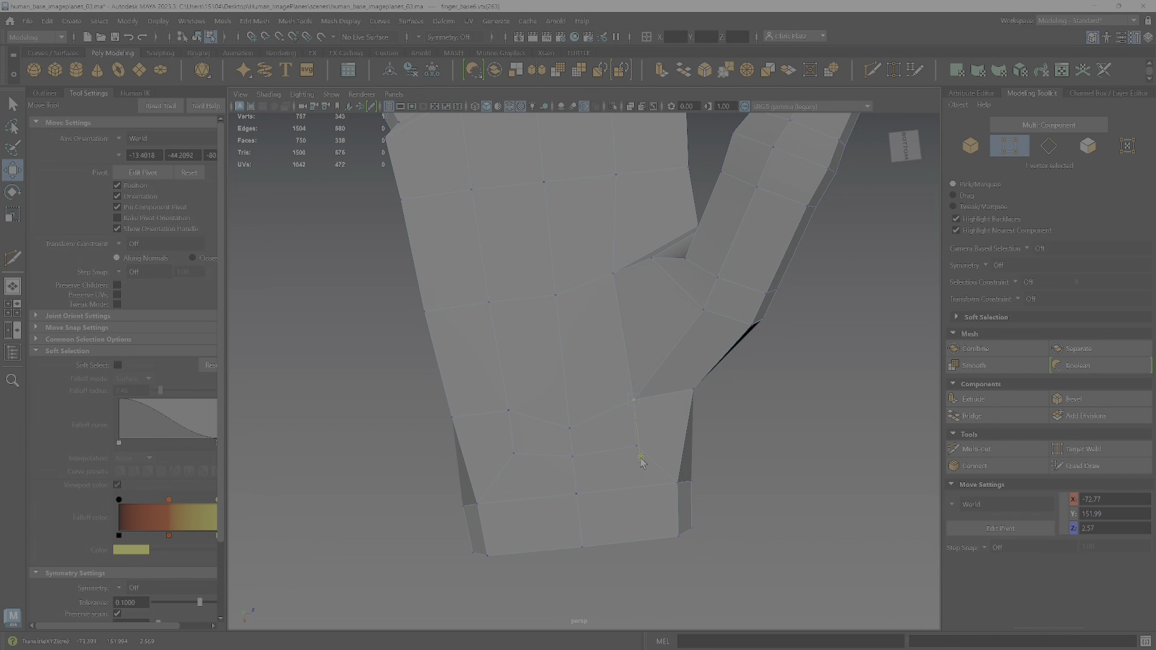
# - Adjust the height of the three palm-side vertices near the wrist to about Y 152.05 and lower a neighbouring vertex slightly
pyautogui.click(573, 433)
pyautogui.moveTo(509, 429)
pyautogui.keyDown('alt'); pyautogui.mouseDown()
pyautogui.moveTo(457, 441)
pyautogui.moveTo(528, 430)
pyautogui.mouseUp(); pyautogui.keyUp('alt')
pyautogui.click(540, 405)
pyautogui.keyDown('shift'); pyautogui.click(543, 438); pyautogui.keyUp('shift')
pyautogui.keyDown('shift'); pyautogui.click(550, 453); pyautogui.keyUp('shift')
pyautogui.keyDown('alt'); pyautogui.moveTo(550, 453); pyautogui.dragTo(546, 423); pyautogui.keyUp('alt')
pyautogui.hotkey('ctrl', 'z')
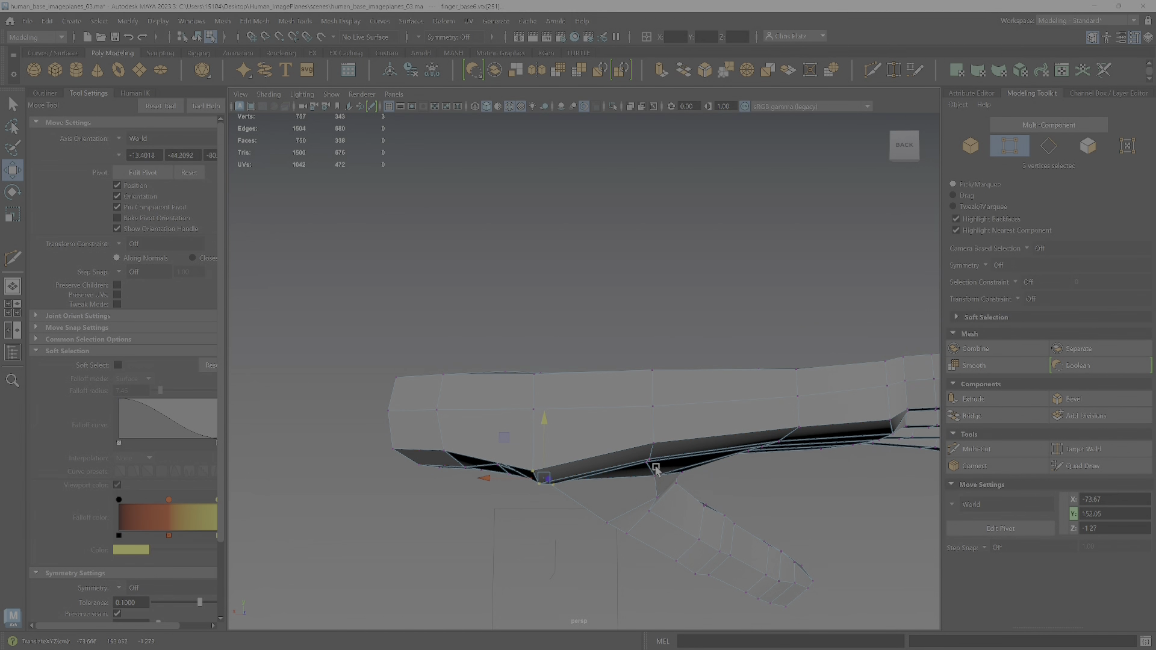
pyautogui.keyDown('alt'); pyautogui.moveTo(623, 469); pyautogui.dragTo(661, 429); pyautogui.keyUp('alt')
pyautogui.click(565, 468)
pyautogui.moveTo(668, 386); pyautogui.dragTo(668, 400)
pyautogui.keyDown('alt'); pyautogui.moveTo(814, 427); pyautogui.dragTo(659, 479); pyautogui.keyUp('alt')
# - Move the two outer vertices below the little-finger base along Z to about -4.41
pyautogui.click(664, 348)
pyautogui.keyDown('shift'); pyautogui.click(655, 378); pyautogui.keyUp('shift')
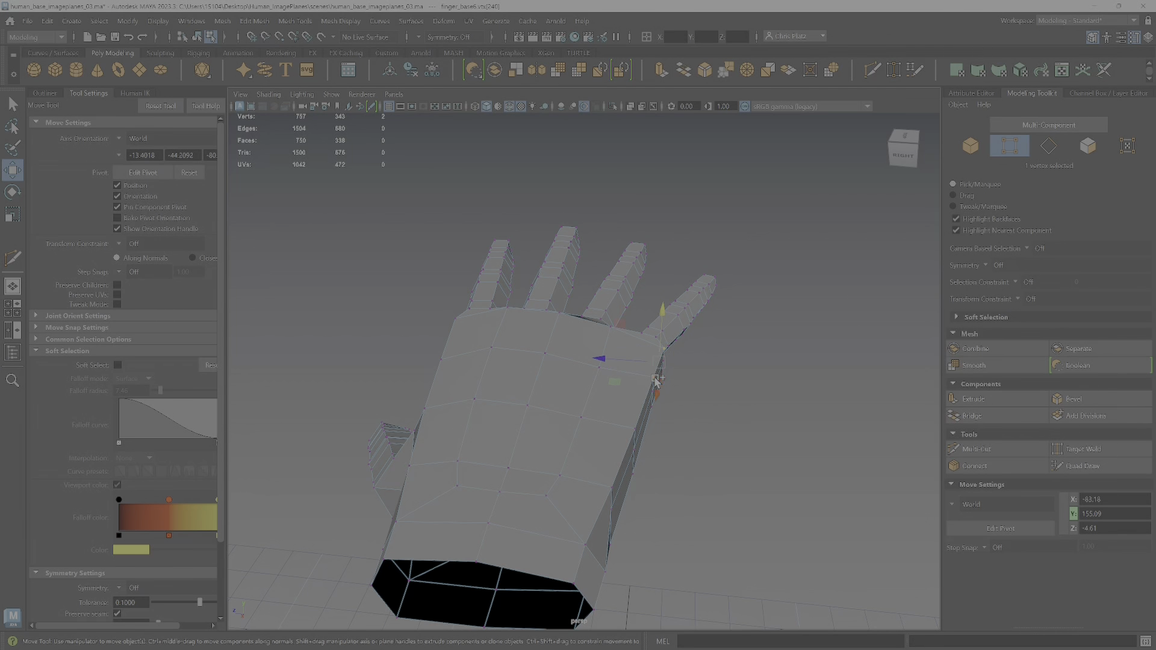
pyautogui.keyDown('shift'); pyautogui.click(636, 429); pyautogui.keyUp('shift')
pyautogui.moveTo(599, 407); pyautogui.dragTo(583, 458)
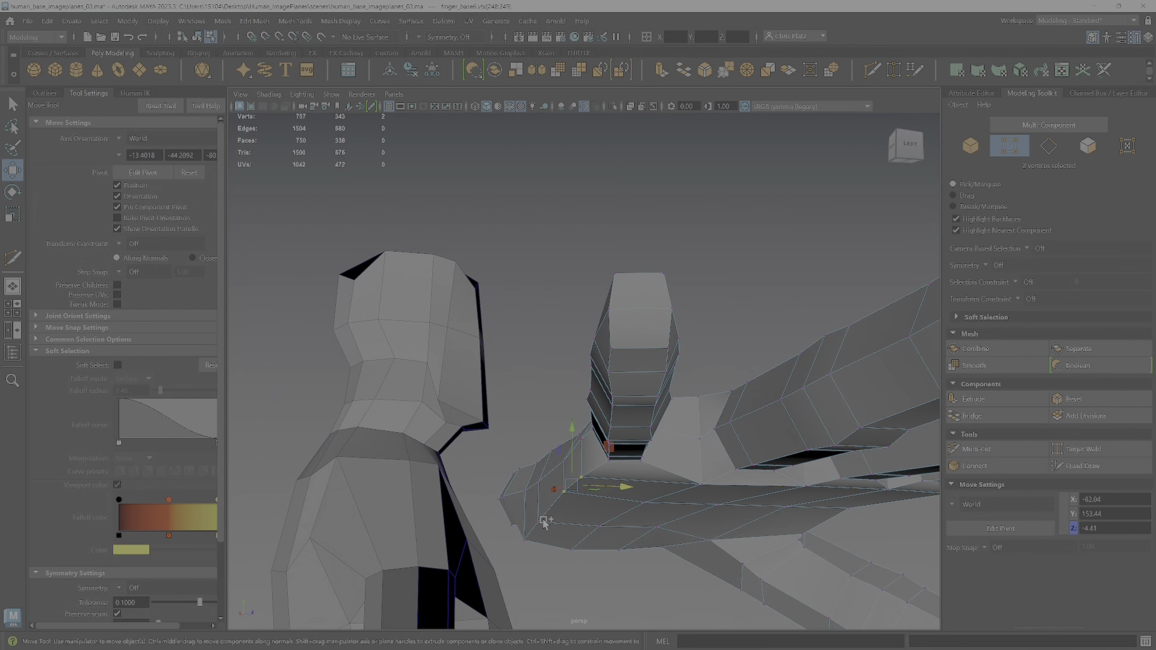
pyautogui.keyDown('alt'); pyautogui.moveTo(598, 522); pyautogui.dragTo(608, 528); pyautogui.keyUp('alt')
# - Select the four vertices on the palm's side edge between the index finger and thumb and move them along Z to about 5.32
pyautogui.keyDown('alt'); pyautogui.moveTo(561, 508); pyautogui.dragTo(656, 480); pyautogui.keyUp('alt')
pyautogui.click(741, 459)
pyautogui.keyDown('shift'); pyautogui.click(699, 453); pyautogui.keyUp('shift')
pyautogui.keyDown('shift'); pyautogui.click(742, 539); pyautogui.keyUp('shift')
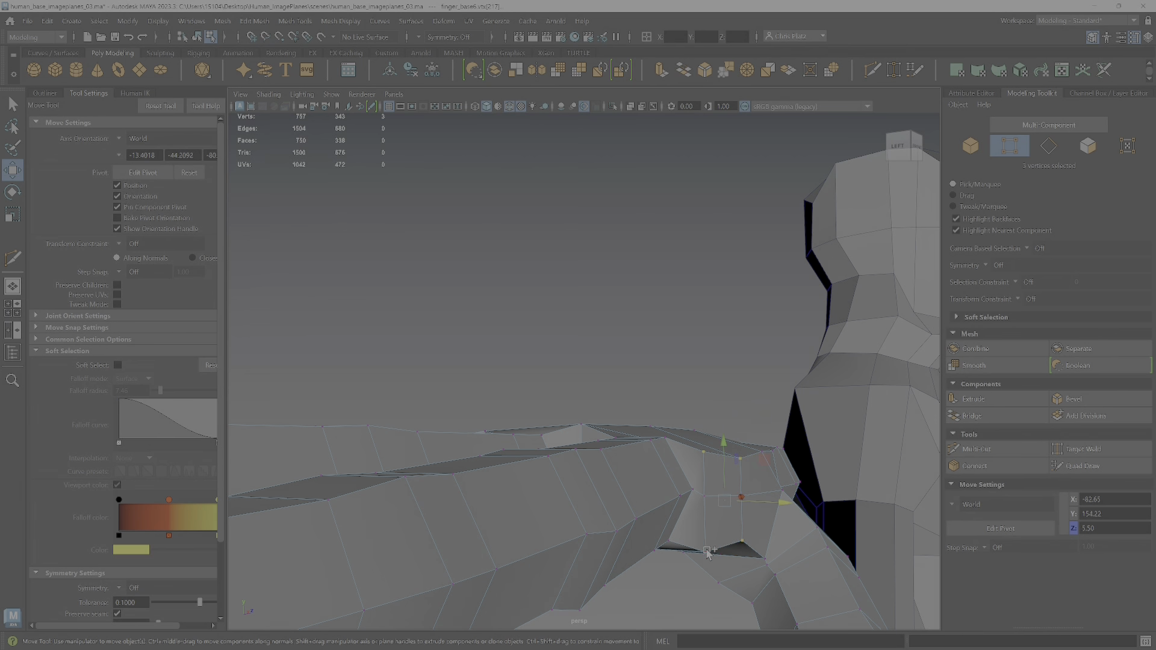
pyautogui.keyDown('shift'); pyautogui.click(705, 551); pyautogui.keyUp('shift')
pyautogui.keyDown('alt'); pyautogui.moveTo(705, 551); pyautogui.dragTo(752, 448); pyautogui.keyUp('alt')
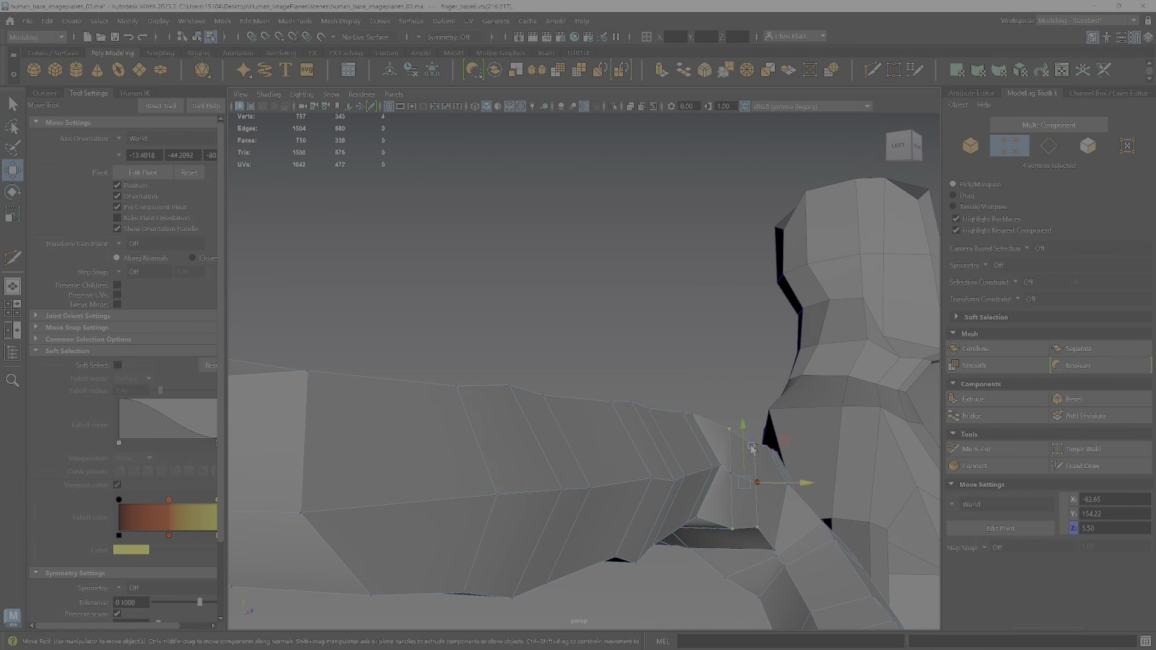
pyautogui.scroll(3, 753, 455)
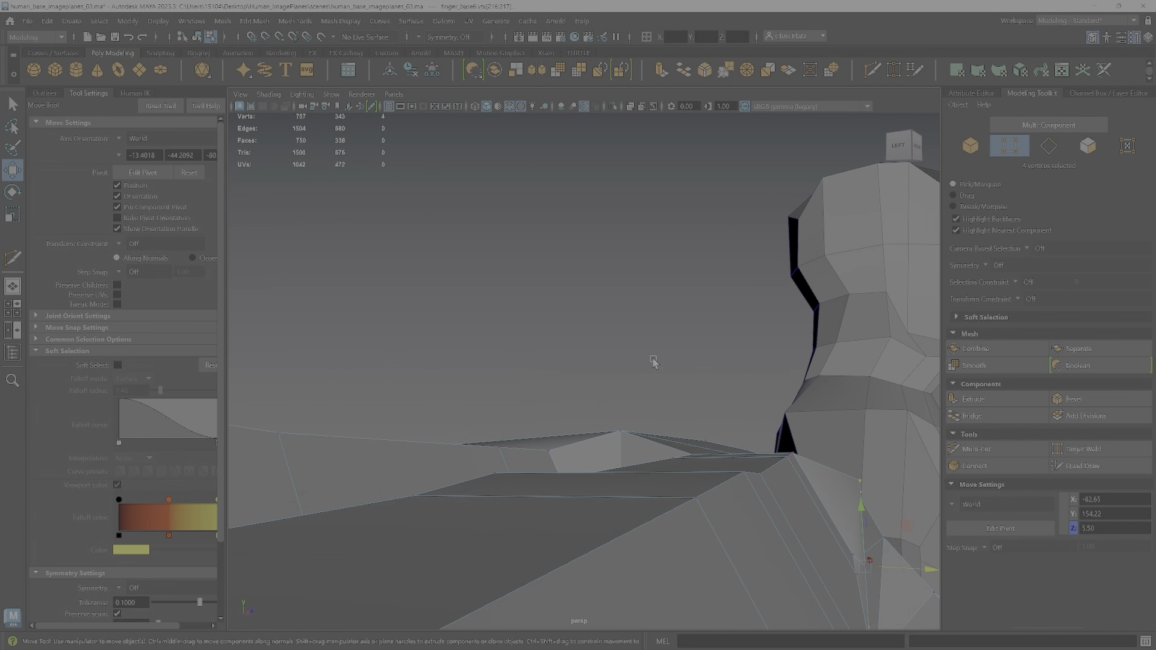
pyautogui.keyDown('alt'); pyautogui.moveTo(654, 361); pyautogui.dragTo(536, 258, button='middle'); pyautogui.keyUp('alt')
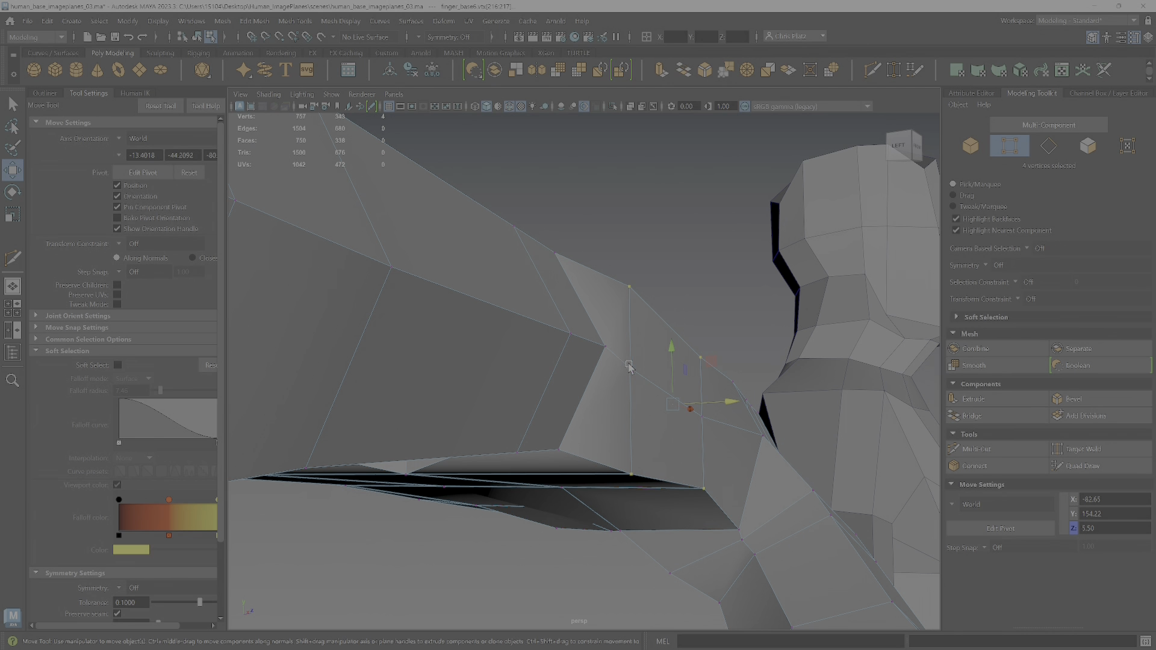
pyautogui.keyDown('alt'); pyautogui.moveTo(712, 416); pyautogui.dragTo(666, 498); pyautogui.keyUp('alt')
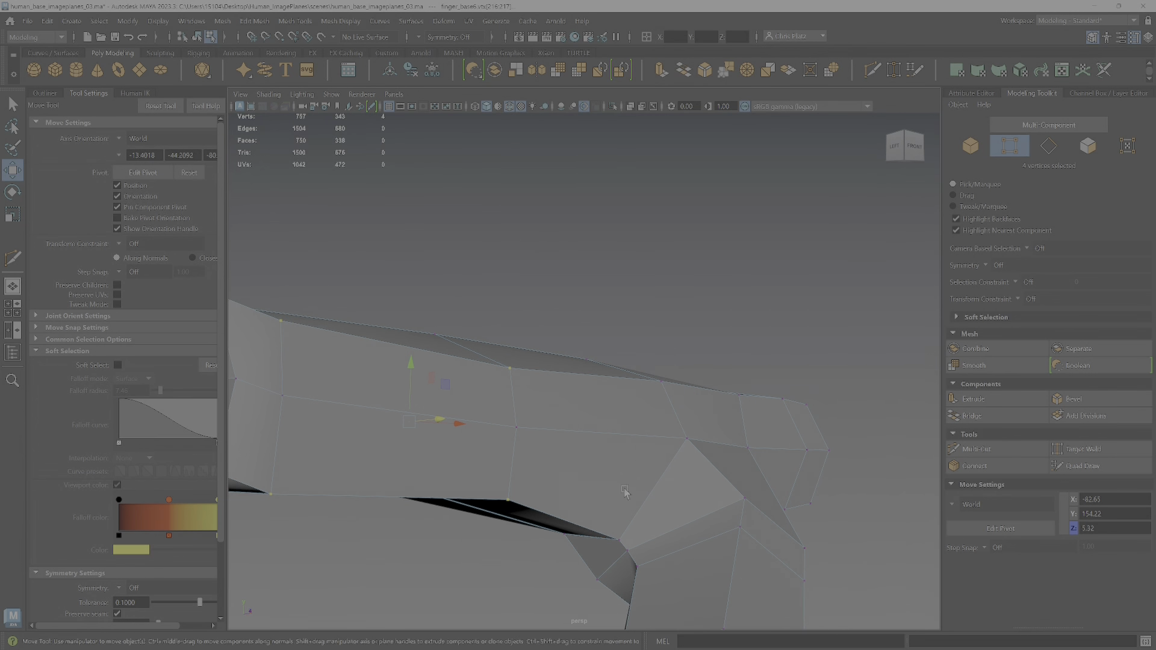
pyautogui.keyDown('alt'); pyautogui.moveTo(666, 498); pyautogui.dragTo(793, 509, button='right'); pyautogui.keyUp('alt')
# - Adjust the back-of-hand vertex at the index-finger base along Y to about 155.82
pyautogui.keyDown('alt'); pyautogui.moveTo(793, 508); pyautogui.dragTo(733, 512); pyautogui.keyUp('alt')
pyautogui.scroll(-5, 749, 483)
pyautogui.keyDown('alt'); pyautogui.moveTo(595, 445); pyautogui.dragTo(586, 403); pyautogui.keyUp('alt')
pyautogui.scroll(4, 548, 394)
pyautogui.scroll(1, 548, 394)
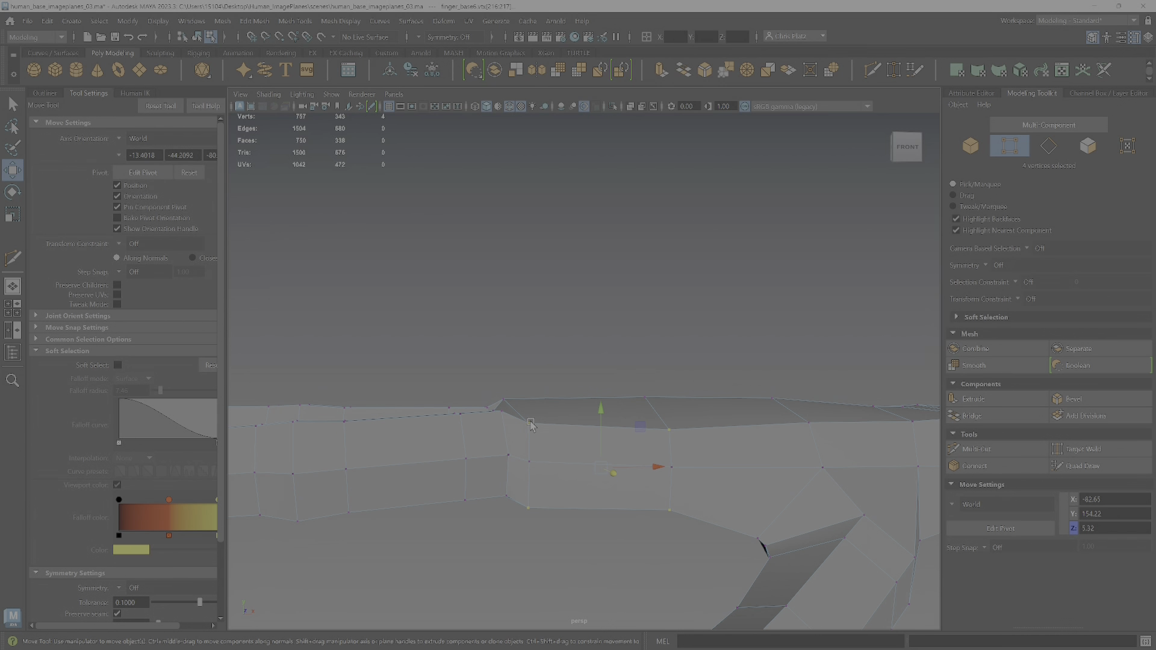
pyautogui.moveTo(531, 373); pyautogui.dragTo(692, 490)
pyautogui.scroll(-3, 791, 502)
pyautogui.scroll(3, 532, 428)
pyautogui.keyDown('alt'); pyautogui.moveTo(532, 429); pyautogui.dragTo(566, 435, button='middle'); pyautogui.keyUp('alt')
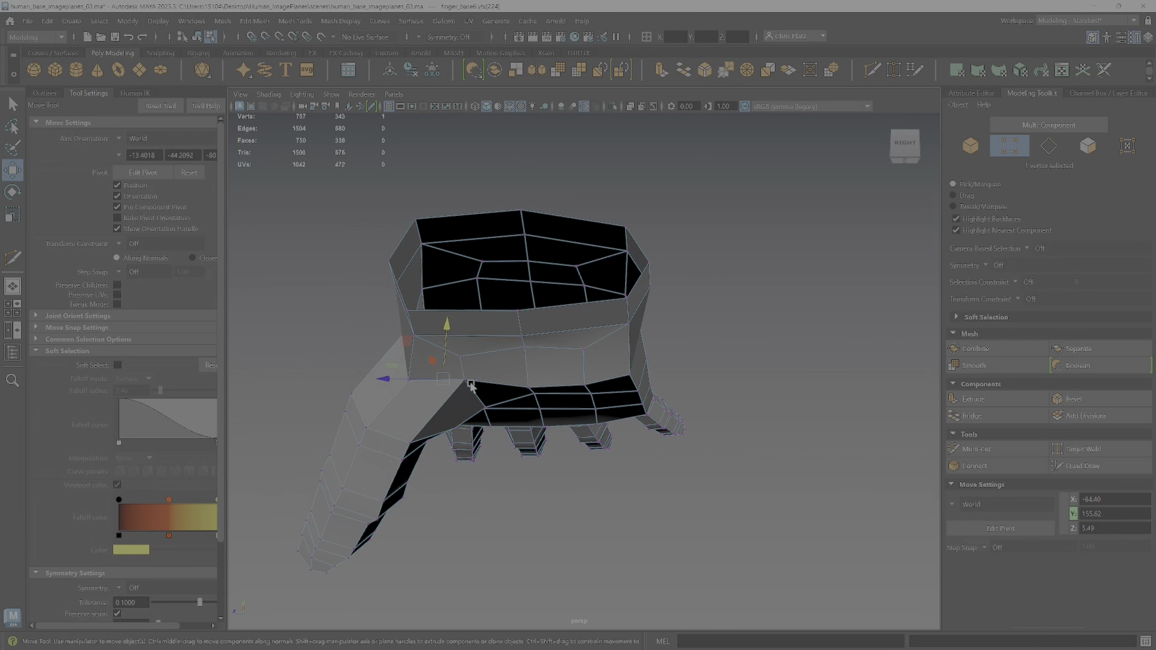
# - Adjust the palm-side vertices in height, placing the one near the finger bases at about Y 153.34 and two mid-palm vertices at 153.56
pyautogui.click(472, 388)
pyautogui.keyDown('alt'); pyautogui.moveTo(481, 406); pyautogui.dragTo(600, 416); pyautogui.keyUp('alt')
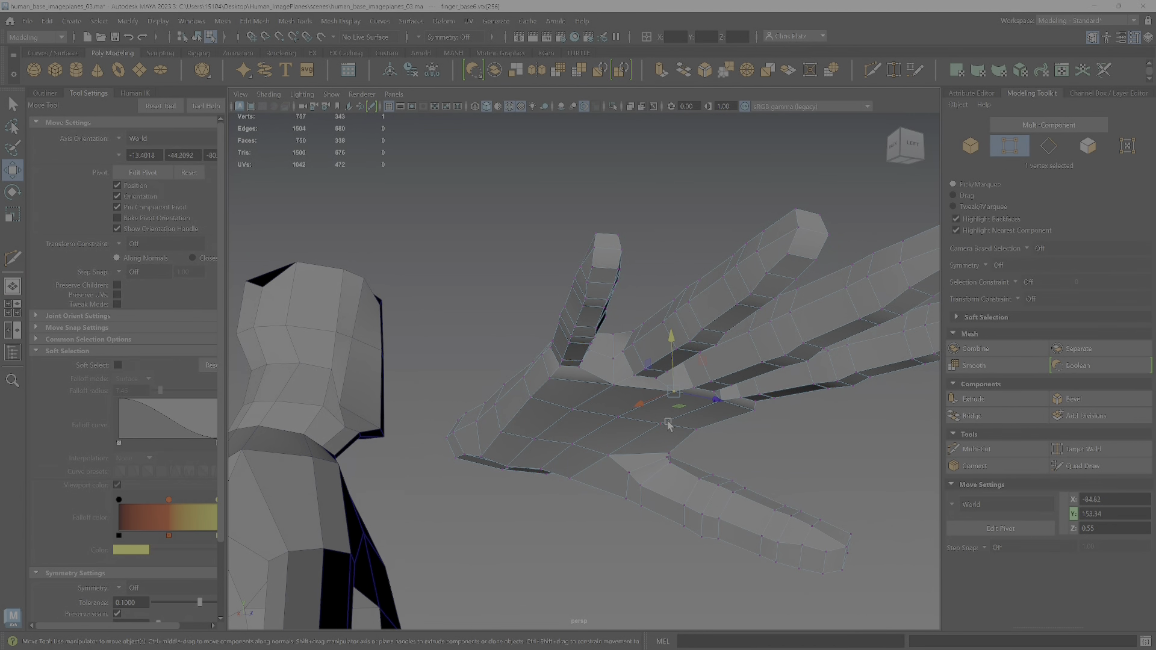
pyautogui.keyDown('shift'); pyautogui.click(620, 418); pyautogui.keyUp('shift')
pyautogui.keyDown('alt'); pyautogui.moveTo(619, 419); pyautogui.dragTo(692, 446); pyautogui.keyUp('alt')
pyautogui.keyDown('alt'); pyautogui.moveTo(647, 335); pyautogui.dragTo(683, 402); pyautogui.keyUp('alt')
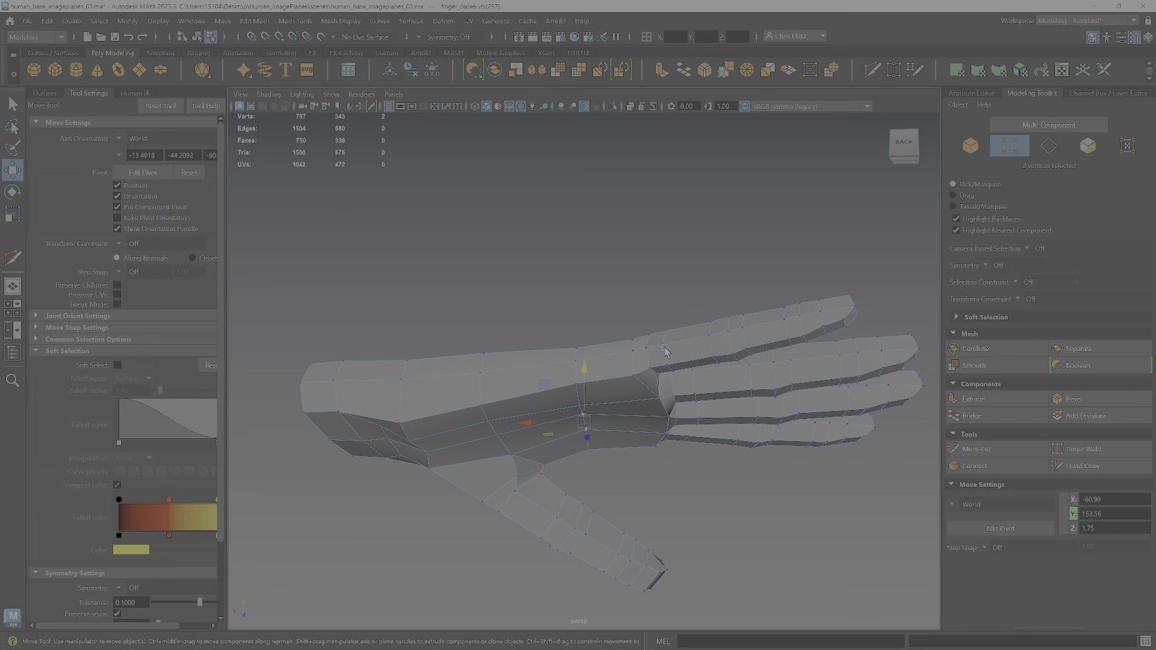
# - Select the five knuckle-row vertices on the back of the hand and move them along X toward the wrist, to about -82.66
pyautogui.keyDown('alt'); pyautogui.moveTo(668, 361); pyautogui.dragTo(578, 399); pyautogui.keyUp('alt')
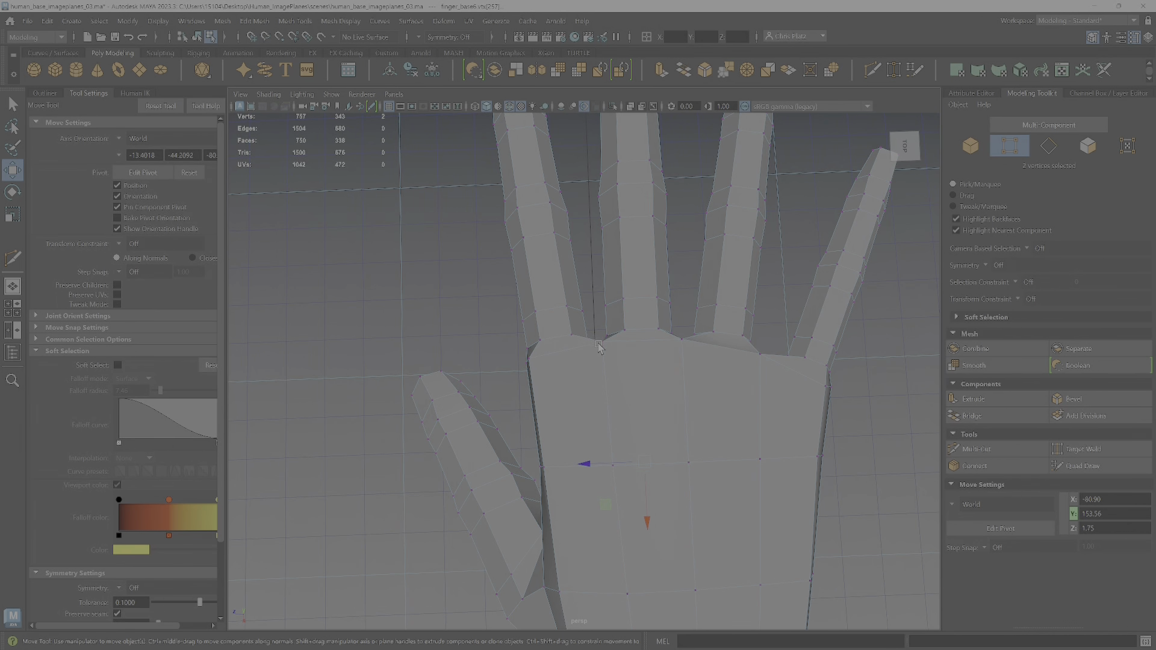
pyautogui.click(529, 361)
pyautogui.keyDown('shift'); pyautogui.click(602, 347); pyautogui.keyUp('shift')
pyautogui.keyDown('shift'); pyautogui.click(683, 342); pyautogui.keyUp('shift')
pyautogui.keyDown('shift'); pyautogui.click(820, 386); pyautogui.keyUp('shift')
pyautogui.moveTo(776, 425)
pyautogui.keyDown('alt'); pyautogui.mouseDown()
pyautogui.moveTo(741, 409)
pyautogui.moveTo(777, 428)
pyautogui.mouseUp(); pyautogui.keyUp('alt')
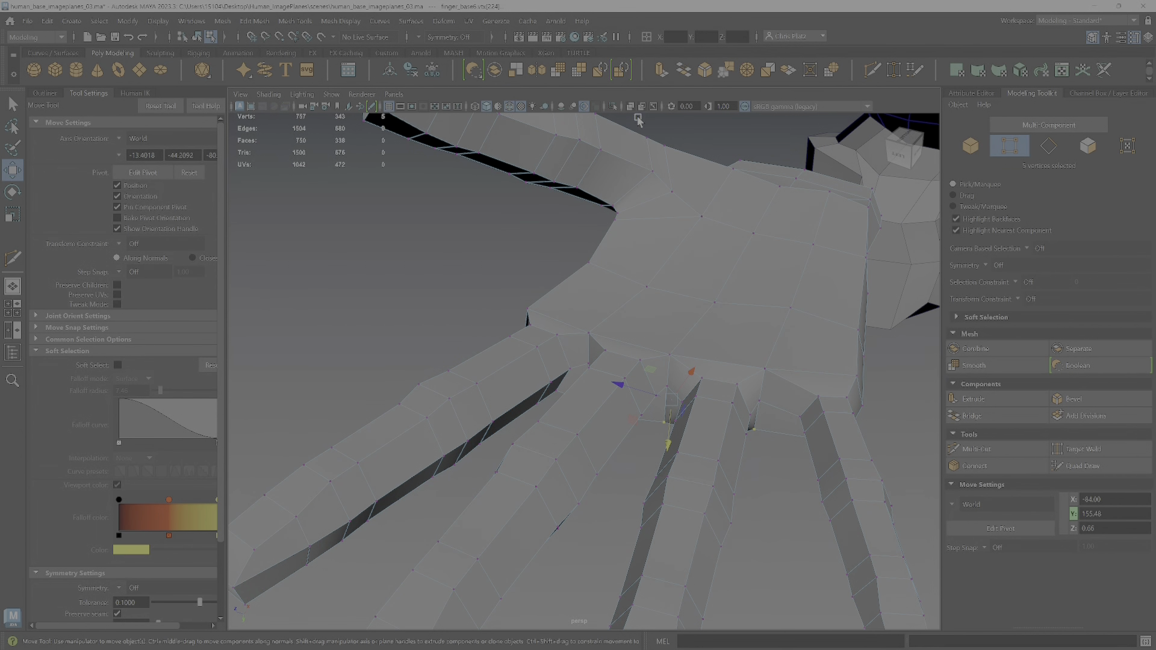
pyautogui.keyDown('alt'); pyautogui.moveTo(748, 335); pyautogui.dragTo(757, 263); pyautogui.keyUp('alt')
pyautogui.click(630, 107)
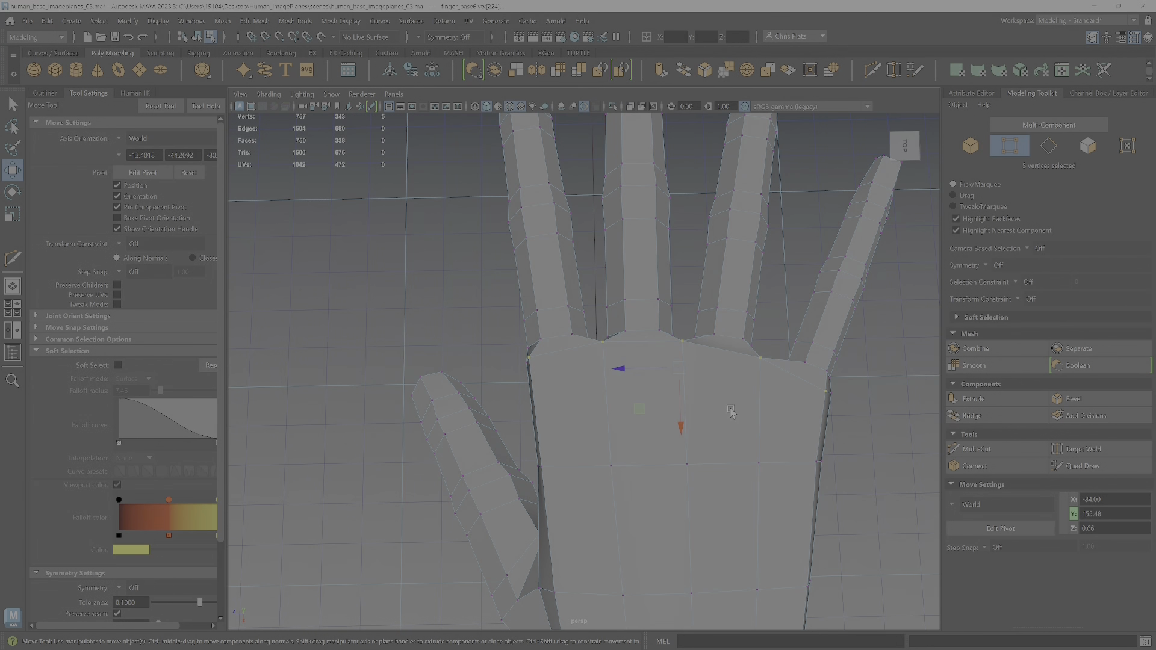
pyautogui.keyDown('alt'); pyautogui.moveTo(732, 413); pyautogui.dragTo(633, 474); pyautogui.keyUp('alt')
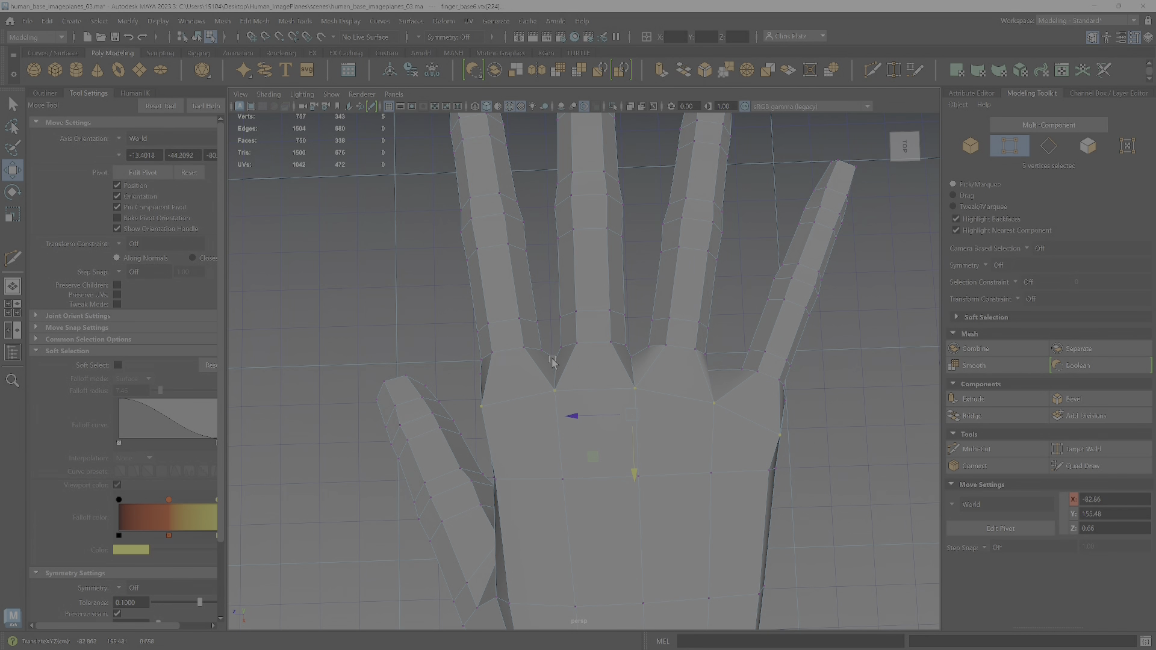
pyautogui.keyDown('alt'); pyautogui.moveTo(723, 391); pyautogui.dragTo(508, 333); pyautogui.keyUp('alt')
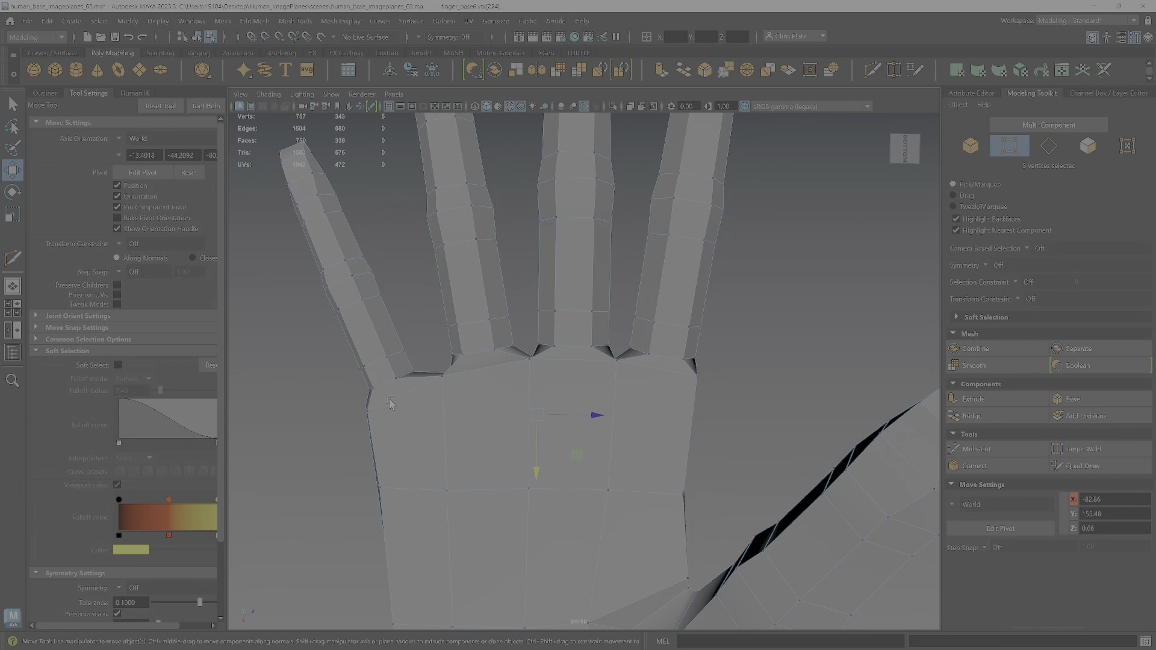
# - Reposition the outer vertices beside the little-finger base along X, placing the upper one at about -82.46
pyautogui.keyDown('alt'); pyautogui.moveTo(509, 397); pyautogui.dragTo(780, 497); pyautogui.keyUp('alt')
pyautogui.click(771, 473)
pyautogui.keyDown('alt'); pyautogui.moveTo(780, 497); pyautogui.dragTo(801, 488); pyautogui.keyUp('alt')
pyautogui.keyDown('alt'); pyautogui.moveTo(801, 488); pyautogui.dragTo(743, 473, button='middle'); pyautogui.keyUp('alt')
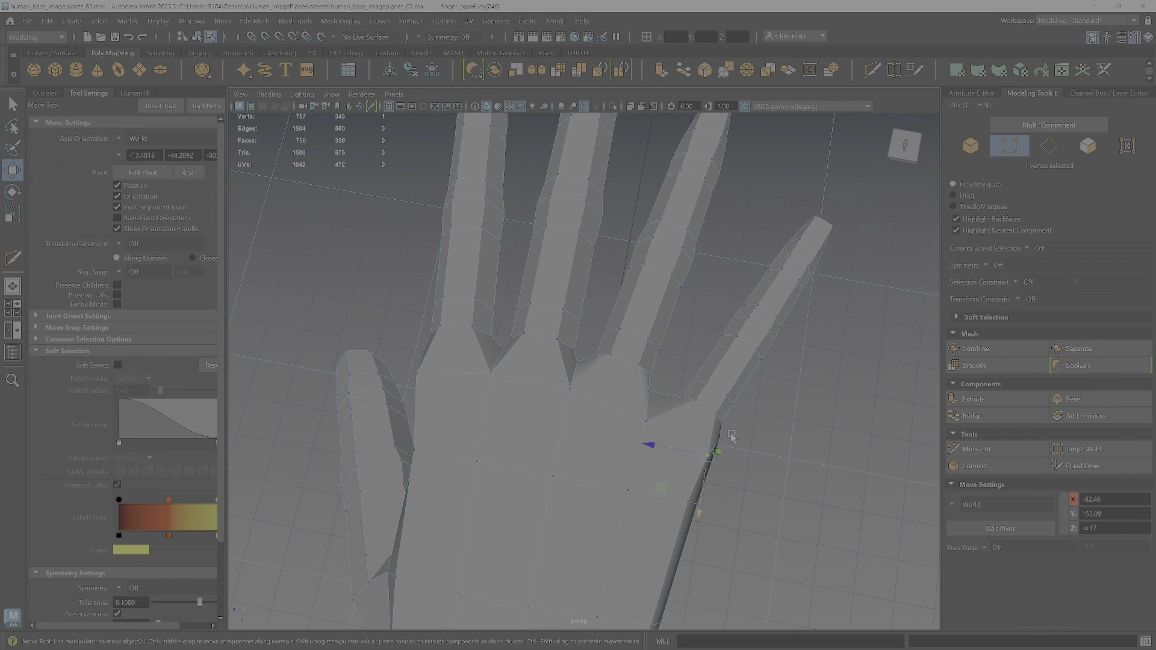
pyautogui.keyDown('alt'); pyautogui.moveTo(743, 473); pyautogui.dragTo(786, 469, button='right'); pyautogui.keyUp('alt')
pyautogui.keyDown('alt'); pyautogui.moveTo(791, 473); pyautogui.dragTo(803, 480); pyautogui.keyUp('alt')
pyautogui.keyDown('alt'); pyautogui.moveTo(803, 480); pyautogui.dragTo(686, 457, button='middle'); pyautogui.keyUp('alt')
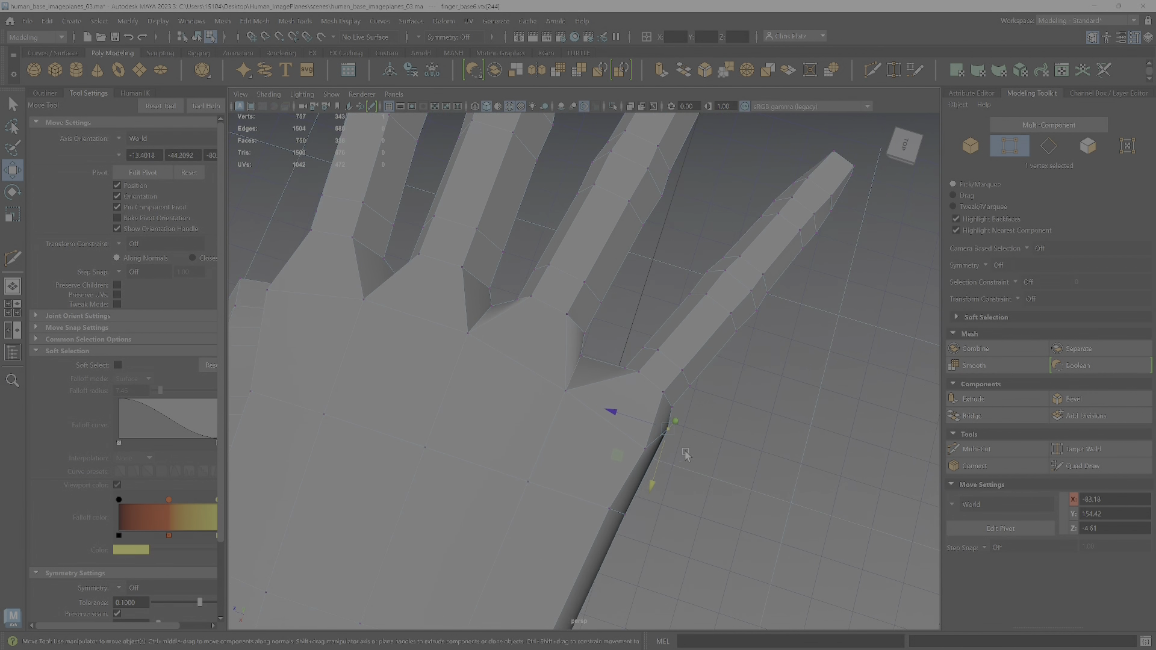
pyautogui.click(673, 418)
pyautogui.keyDown('alt'); pyautogui.moveTo(687, 457); pyautogui.dragTo(598, 410); pyautogui.keyUp('alt')
# - Select the twelve little-finger base vertices, align the scale pivot to the edge across the finger, and widen them slightly
pyautogui.moveTo(507, 309); pyautogui.dragTo(506, 308)
pyautogui.moveTo(555, 361)
pyautogui.keyDown('alt'); pyautogui.mouseDown()
pyautogui.moveTo(460, 340)
pyautogui.moveTo(457, 306)
pyautogui.moveTo(514, 282)
pyautogui.moveTo(454, 251)
pyautogui.moveTo(677, 188)
pyautogui.moveTo(689, 295)
pyautogui.moveTo(651, 394)
pyautogui.moveTo(699, 413)
pyautogui.moveTo(569, 369)
pyautogui.mouseUp(); pyautogui.keyUp('alt')
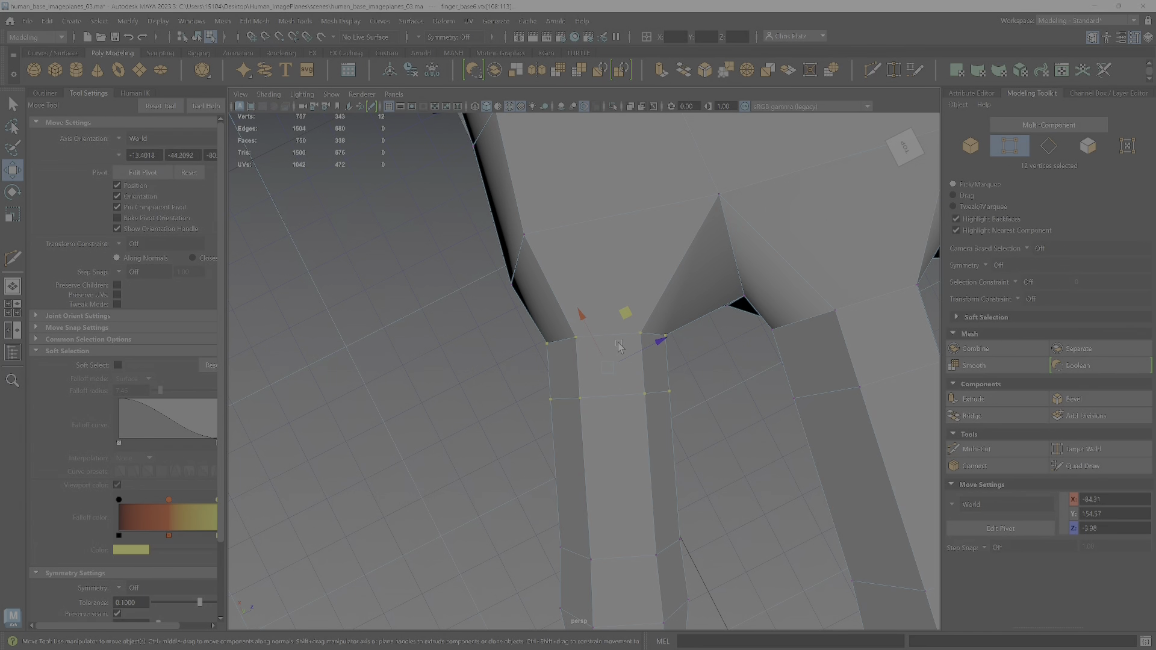
pyautogui.press('r')
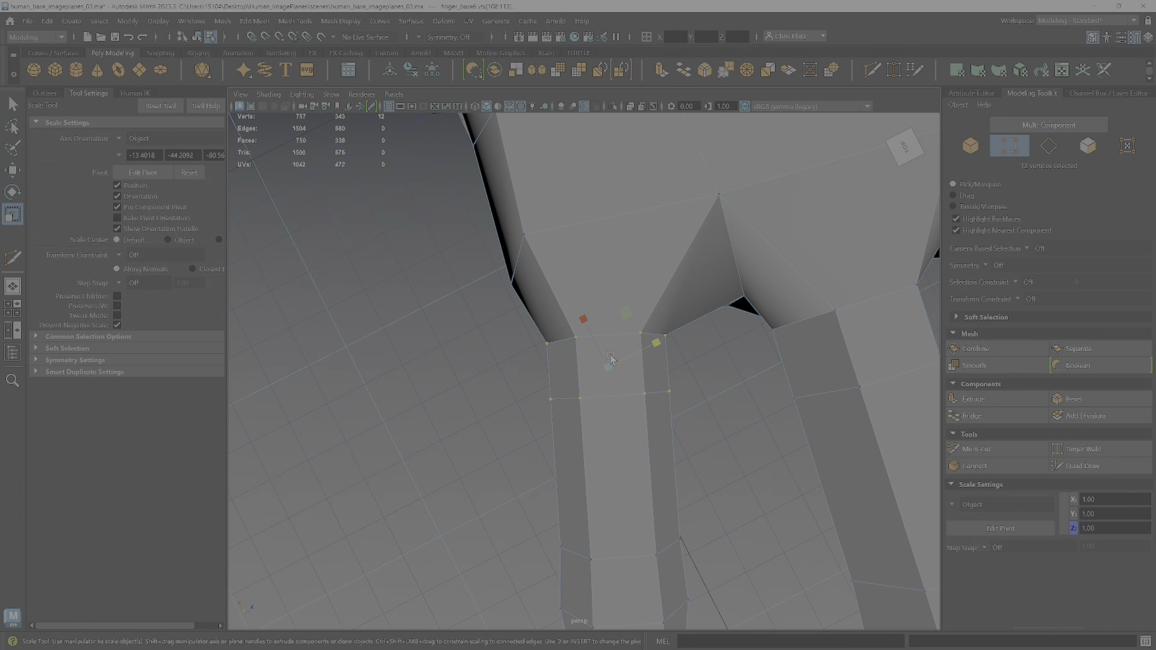
pyautogui.press('d')
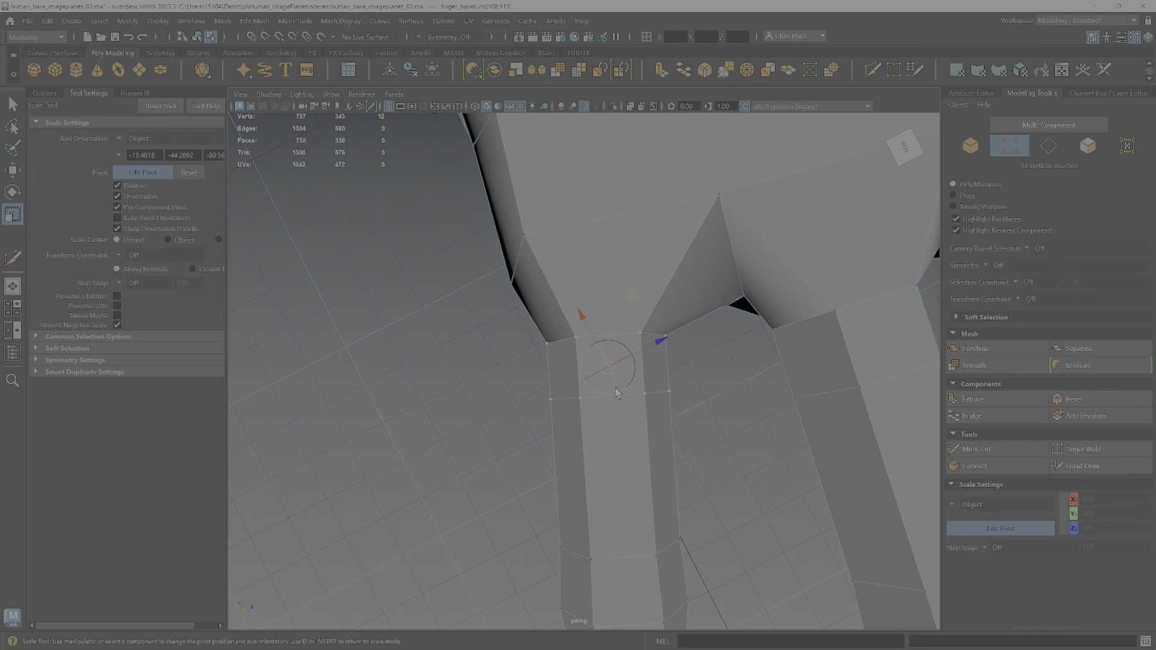
pyautogui.click(636, 397)
pyautogui.press('d')
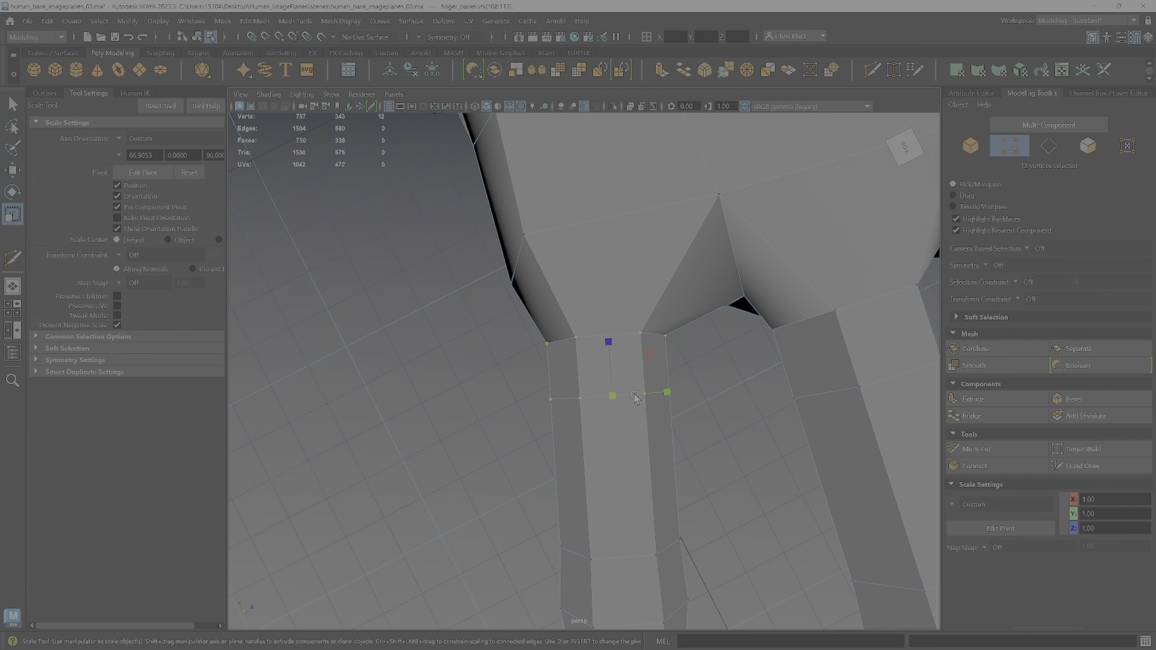
pyautogui.moveTo(669, 395); pyautogui.dragTo(674, 393)
# - Select the edge loop around the ring-finger base, align the scale pivot to the edge across the finger, and widen the loop slightly
pyautogui.scroll(-3, 688, 443)
pyautogui.keyDown('alt'); pyautogui.moveTo(699, 440); pyautogui.dragTo(450, 541, button='middle'); pyautogui.keyUp('alt')
pyautogui.moveTo(559, 314); pyautogui.dragTo(563, 281, button='right')
pyautogui.keyDown('alt'); pyautogui.moveTo(592, 429); pyautogui.dragTo(679, 405, button='middle'); pyautogui.keyUp('alt')
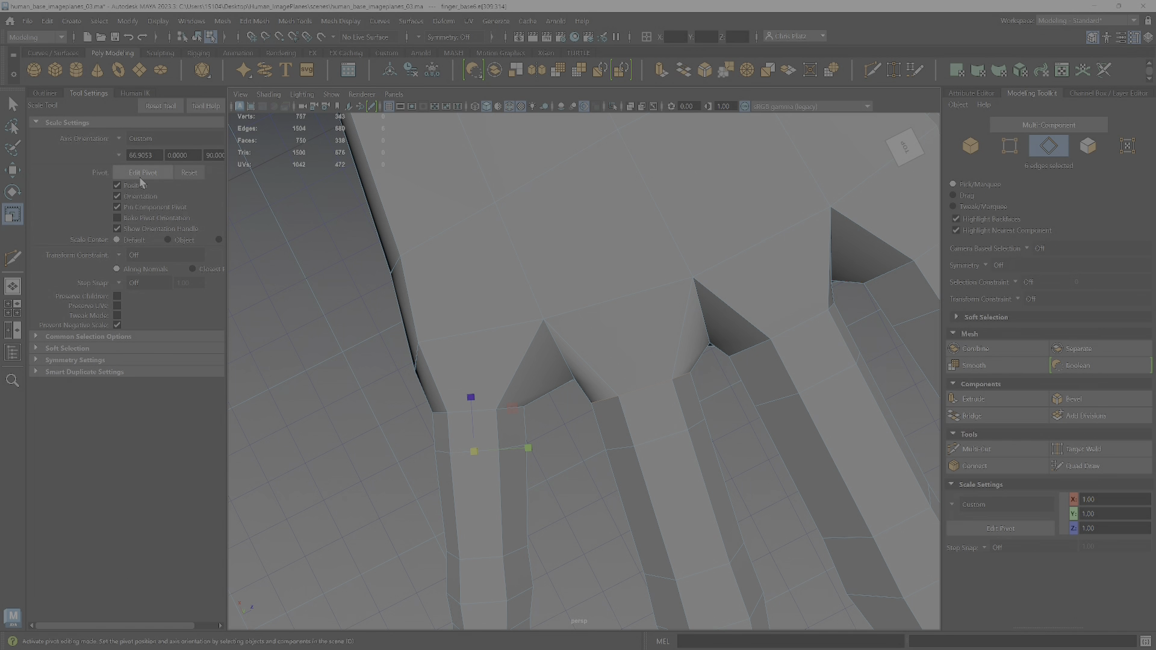
pyautogui.click(189, 172)
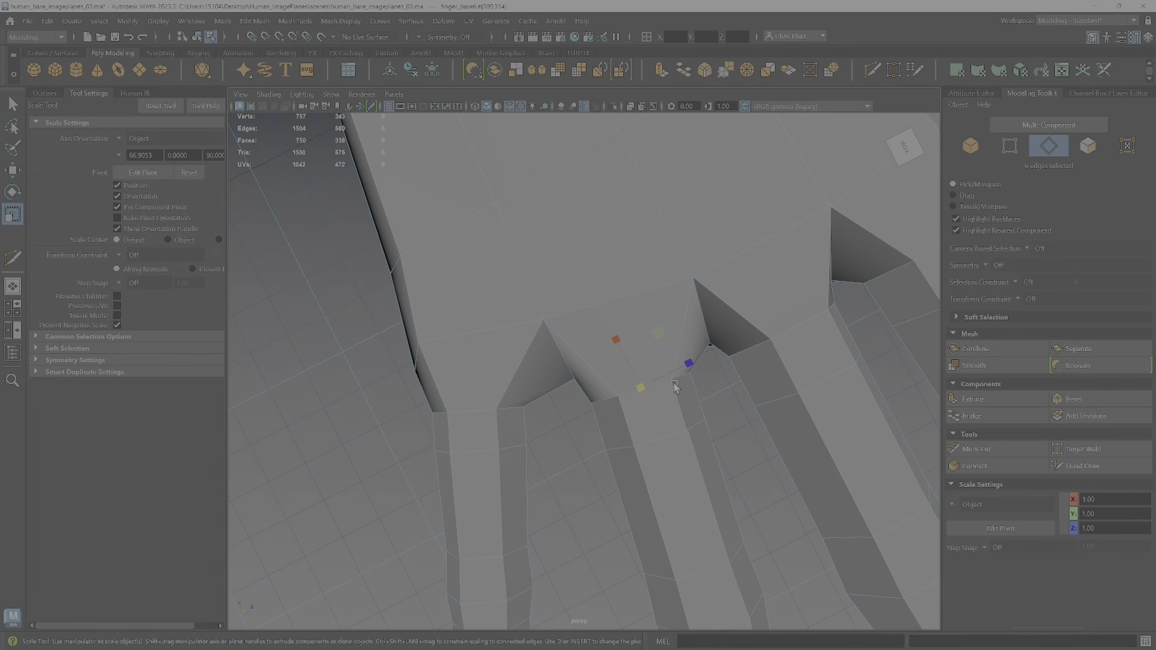
pyautogui.scroll(2, 655, 397)
pyautogui.press('d')
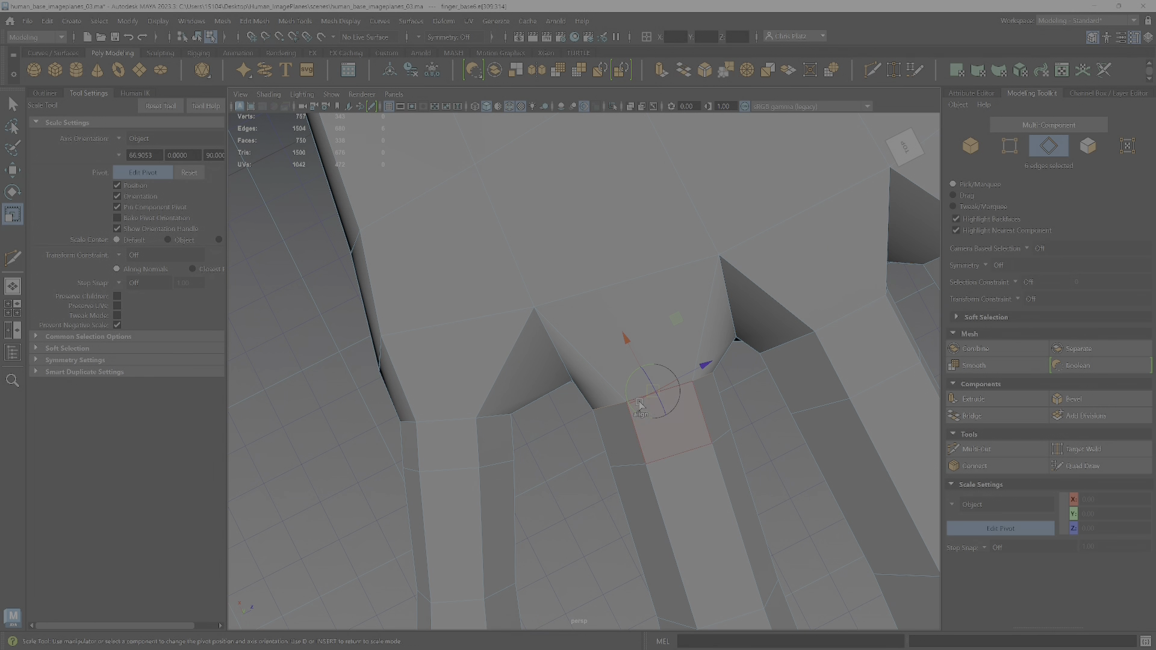
pyautogui.scroll(1, 693, 392)
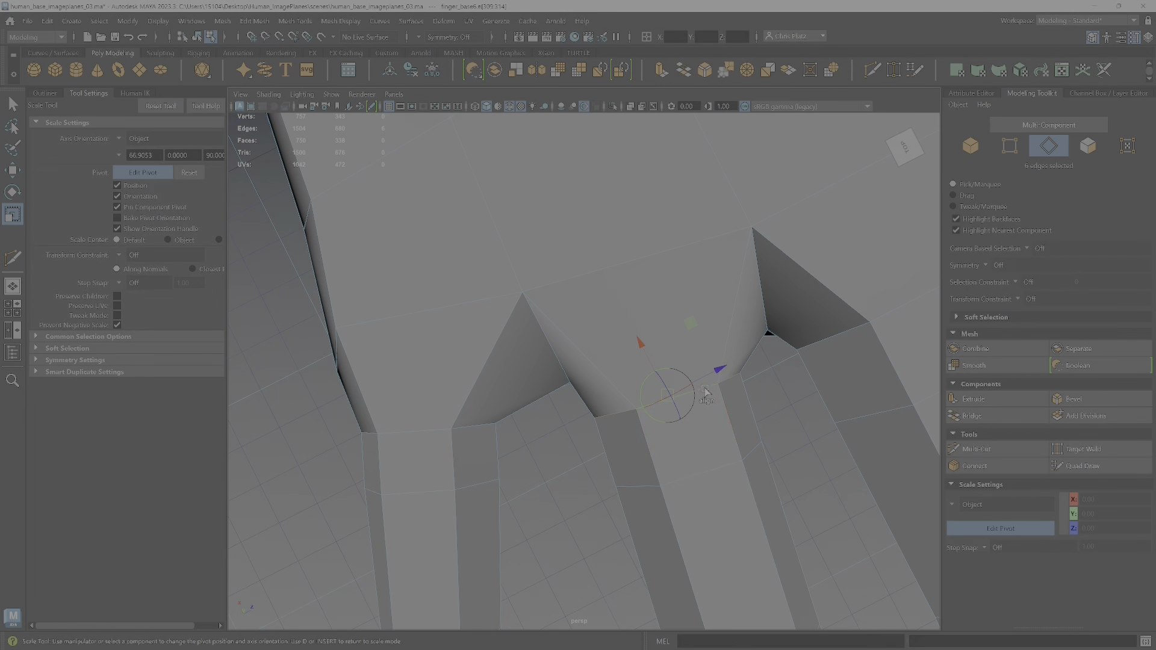
pyautogui.click(705, 388)
pyautogui.press('d')
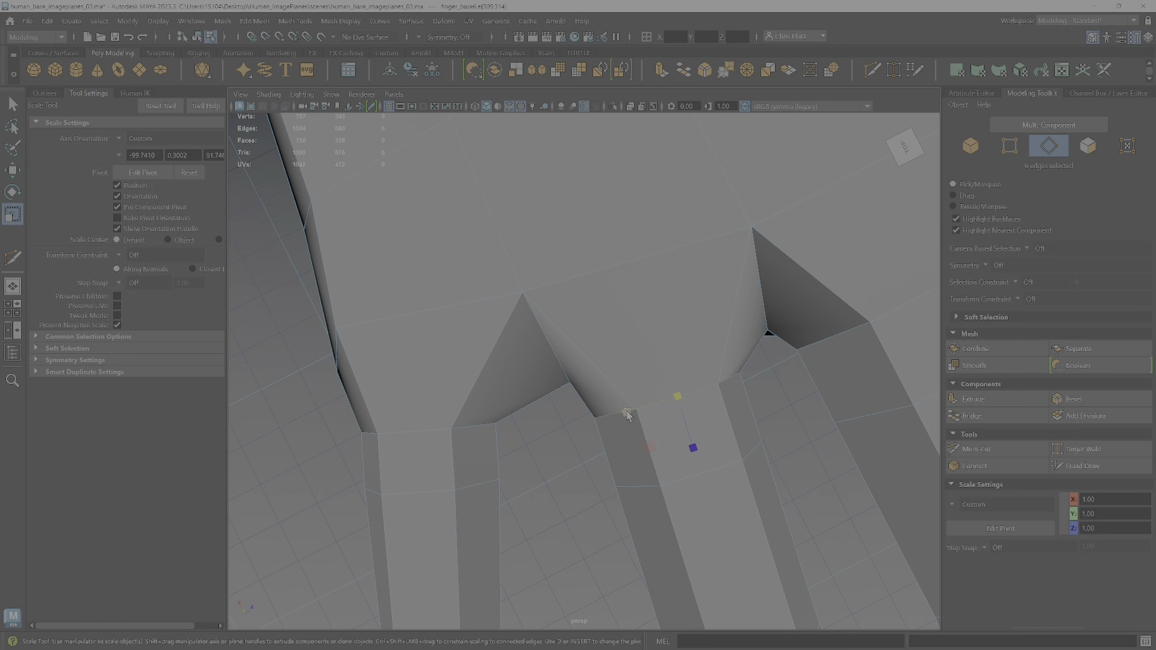
pyautogui.moveTo(627, 414); pyautogui.dragTo(588, 416)
# - Select the two web vertices between the little and ring fingers, reset the move axis to World, and shift them slightly in the horizontal plane
pyautogui.press('w')
pyautogui.keyDown('alt'); pyautogui.moveTo(573, 465); pyautogui.dragTo(578, 381); pyautogui.keyUp('alt')
pyautogui.moveTo(577, 389); pyautogui.dragTo(547, 362, button='right')
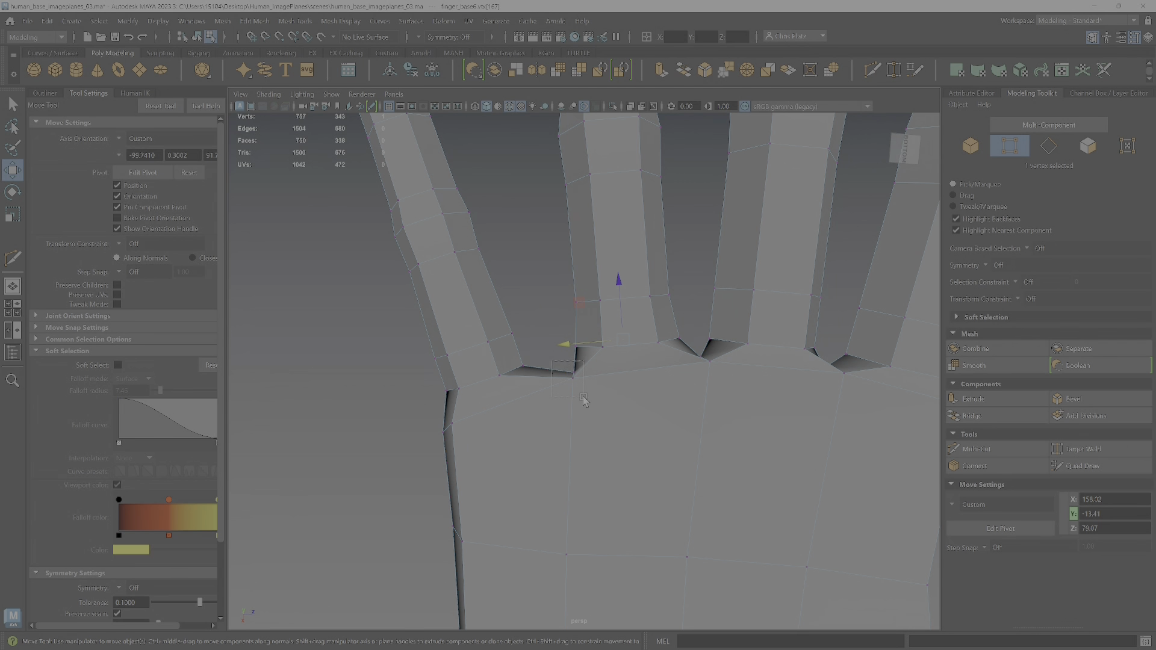
pyautogui.moveTo(584, 397); pyautogui.dragTo(583, 399)
pyautogui.keyDown('alt'); pyautogui.moveTo(584, 399); pyautogui.dragTo(595, 502); pyautogui.keyUp('alt')
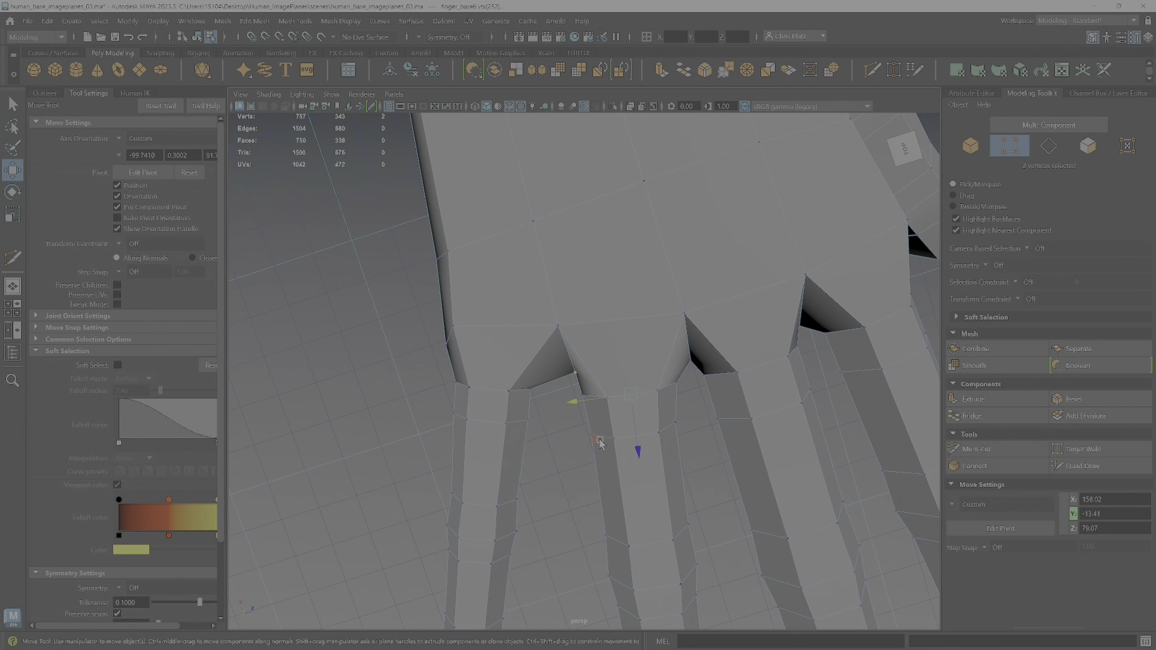
pyautogui.click(193, 173)
pyautogui.moveTo(603, 319); pyautogui.dragTo(595, 331)
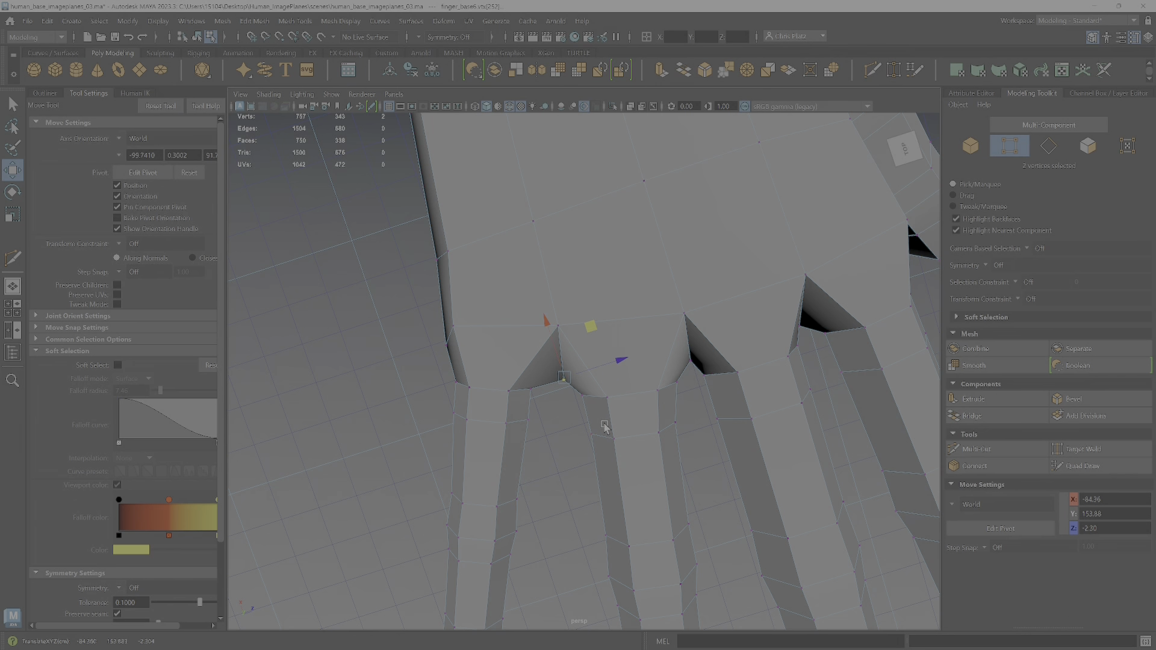
# - Move only the palm-side web vertex between the little and ring fingers, placing it at about X -84.25
pyautogui.keyDown('alt'); pyautogui.moveTo(594, 459); pyautogui.dragTo(592, 375); pyautogui.keyUp('alt')
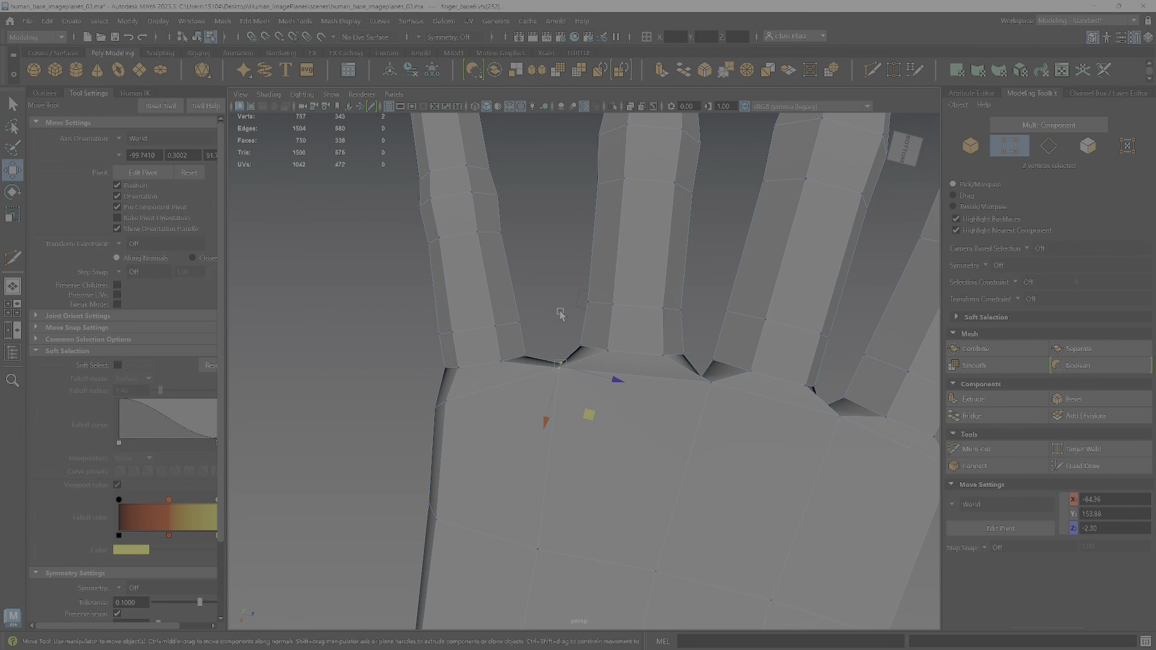
pyautogui.click(561, 352)
pyautogui.click(559, 366)
pyautogui.moveTo(596, 418)
pyautogui.mouseDown()
pyautogui.moveTo(590, 407)
pyautogui.moveTo(594, 425)
pyautogui.mouseUp()
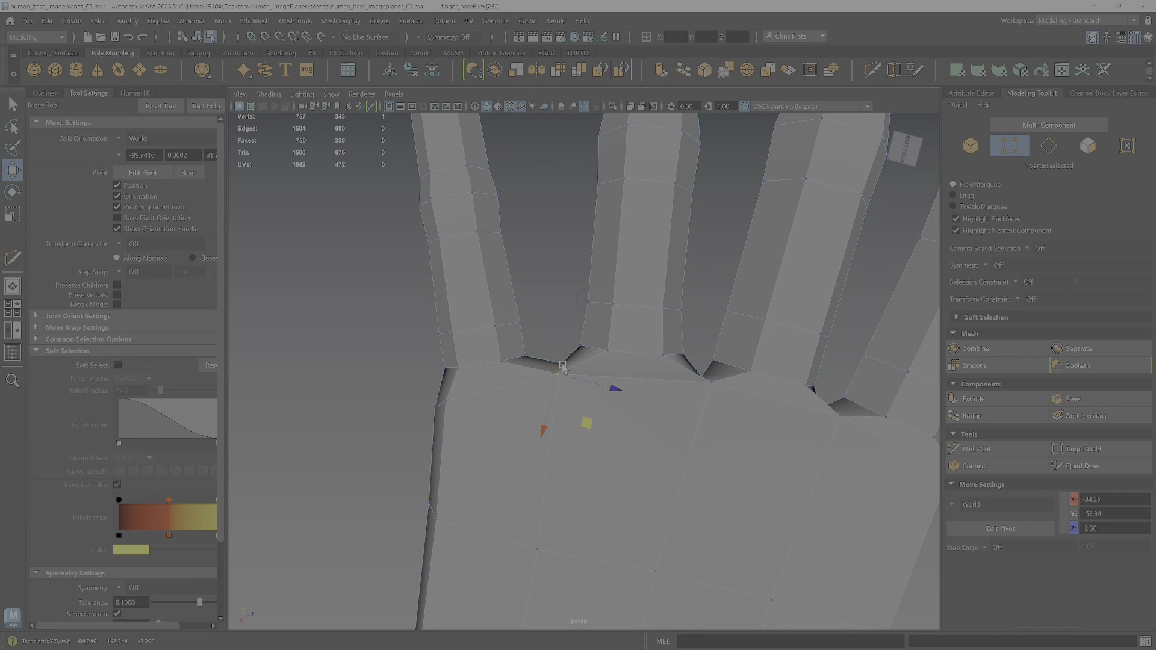
pyautogui.moveTo(562, 369); pyautogui.dragTo(564, 365, button='middle')
# - Save the scene under its current file name
pyautogui.keyDown('alt'); pyautogui.moveTo(607, 358); pyautogui.dragTo(713, 429); pyautogui.keyUp('alt')
pyautogui.keyDown('alt'); pyautogui.moveTo(712, 428); pyautogui.dragTo(671, 374, button='right'); pyautogui.keyUp('alt')
pyautogui.keyDown('alt'); pyautogui.moveTo(671, 374); pyautogui.dragTo(523, 348); pyautogui.keyUp('alt')
pyautogui.click(28, 21)
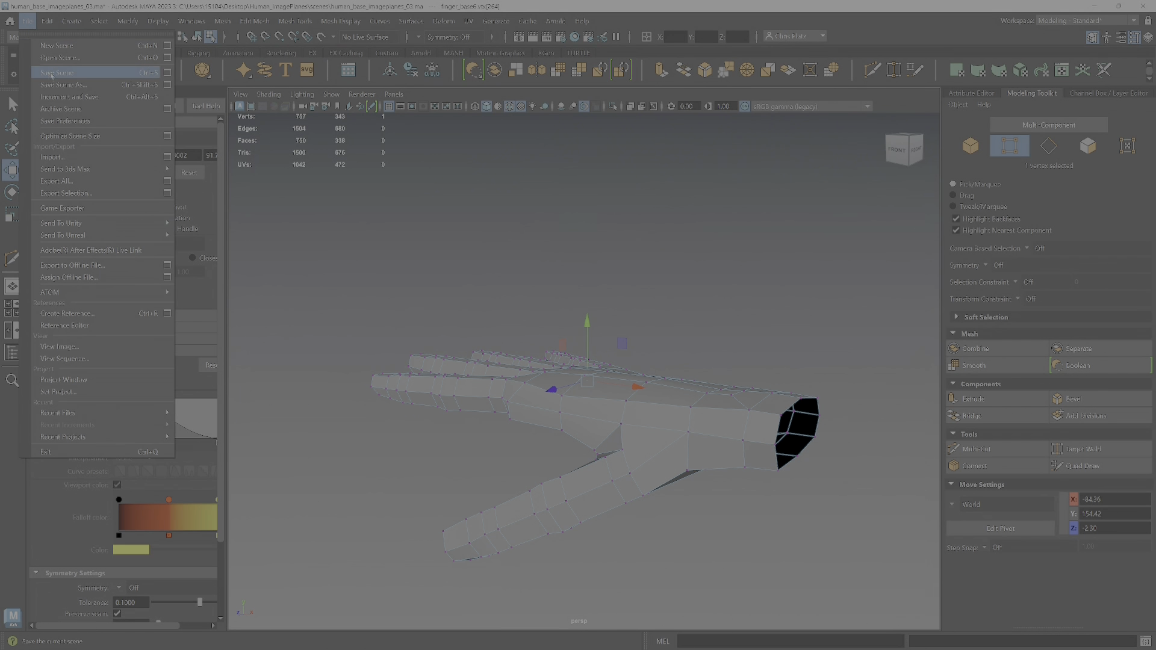
pyautogui.click(66, 72)
pyautogui.click(540, 348)
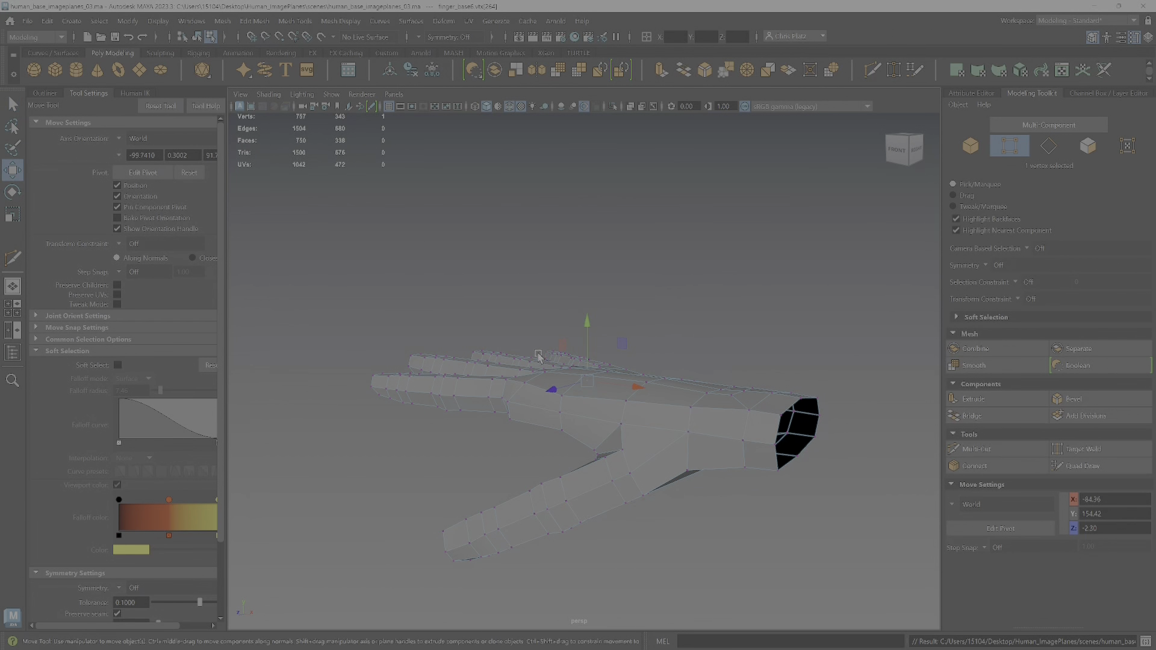
pyautogui.keyDown('alt'); pyautogui.moveTo(540, 349); pyautogui.dragTo(685, 437); pyautogui.keyUp('alt')
pyautogui.scroll(3, 684, 438)
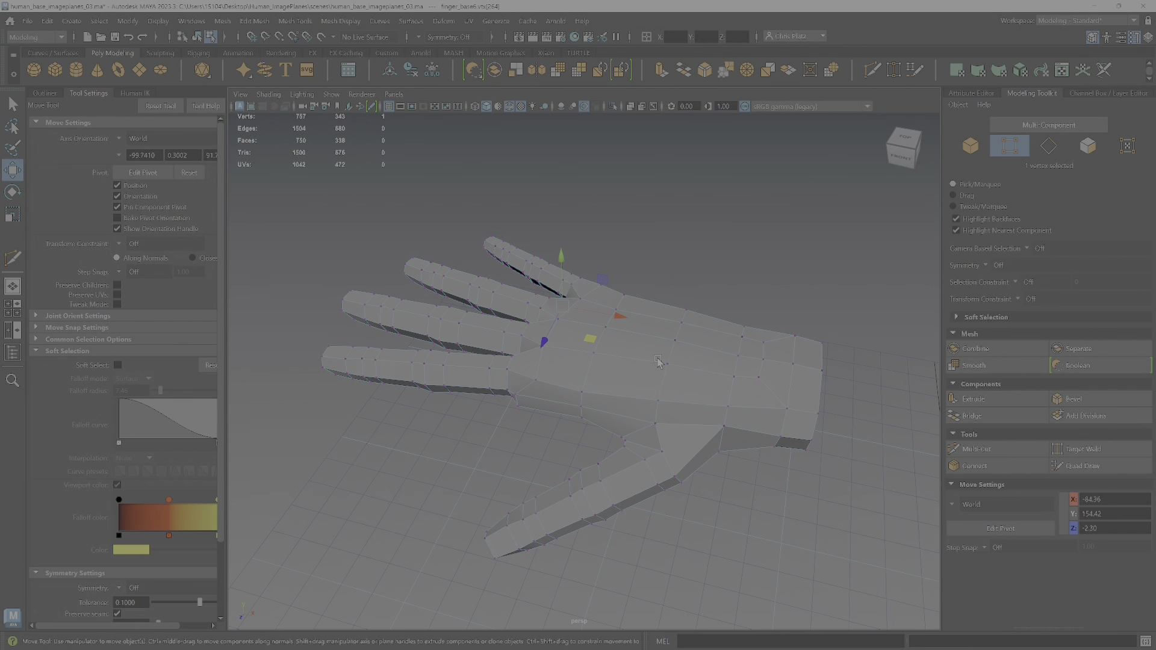